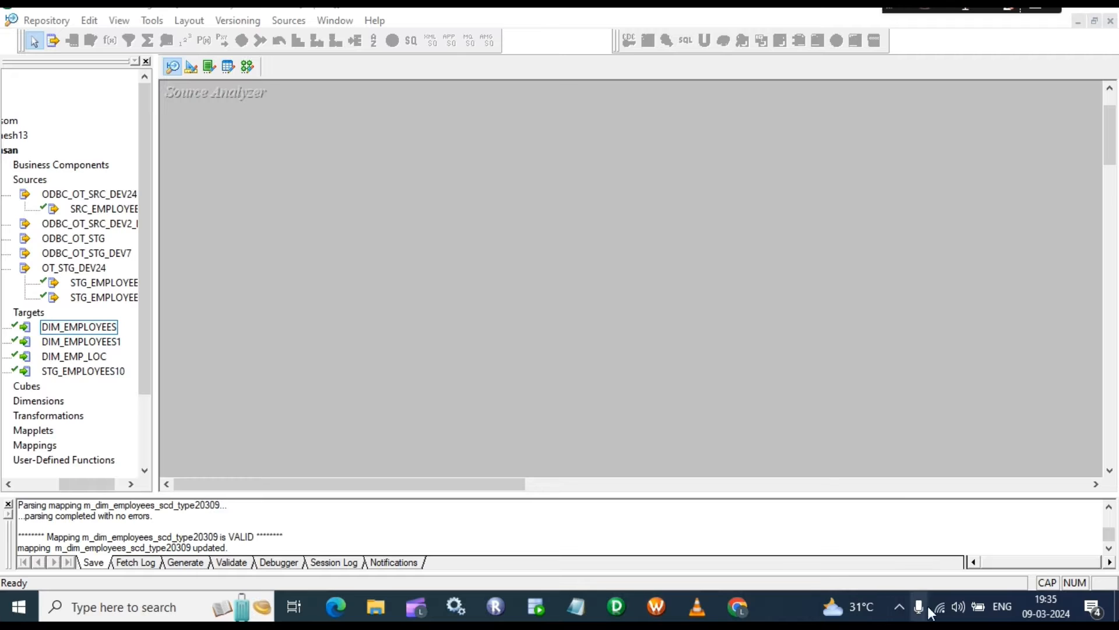
Step: Close the microphone settings, then place STG_EMPLOYEES in the Source Analyzer enlarged to show all columns
{"action": "left_click", "coordinate": [921, 608]}
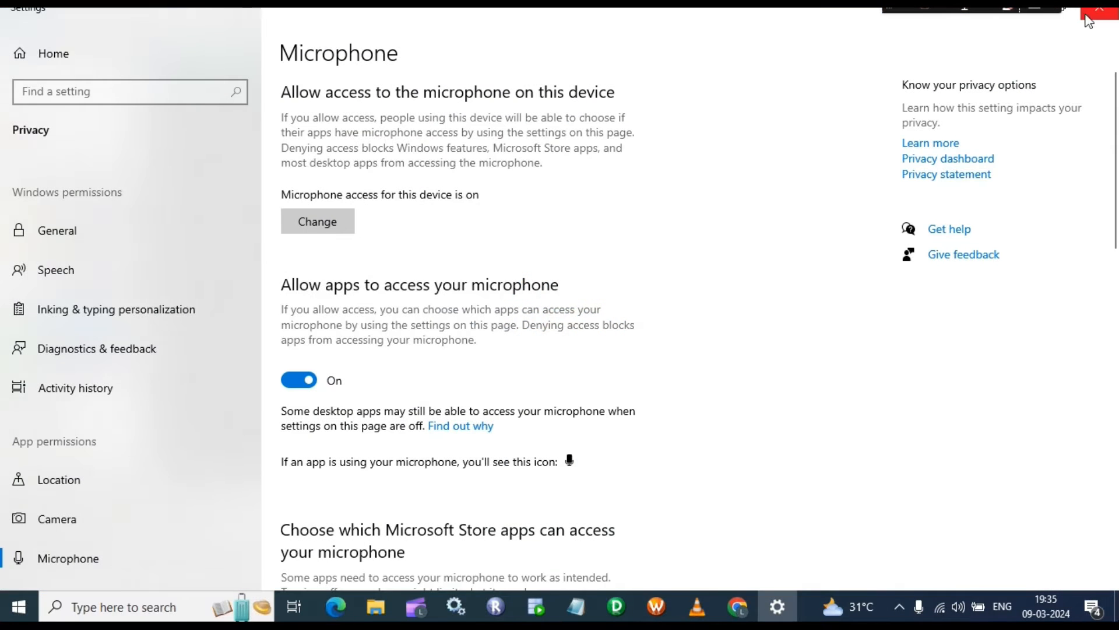
{"action": "left_click", "coordinate": [1096, 10]}
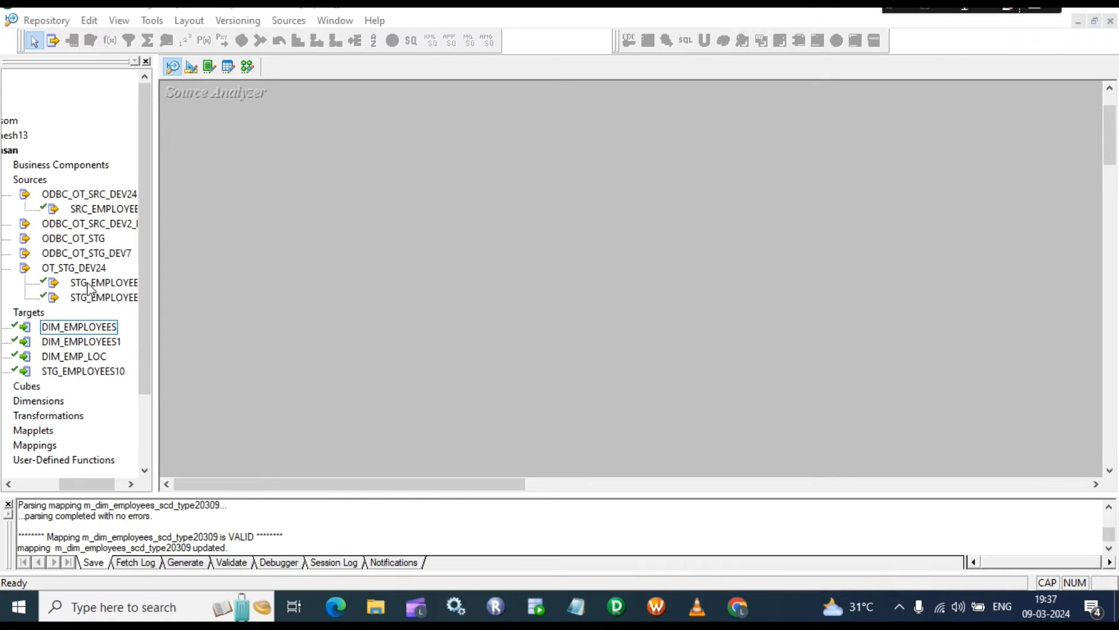
{"action": "left_click_drag", "start_coordinate": [88, 283], "coordinate": [278, 139]}
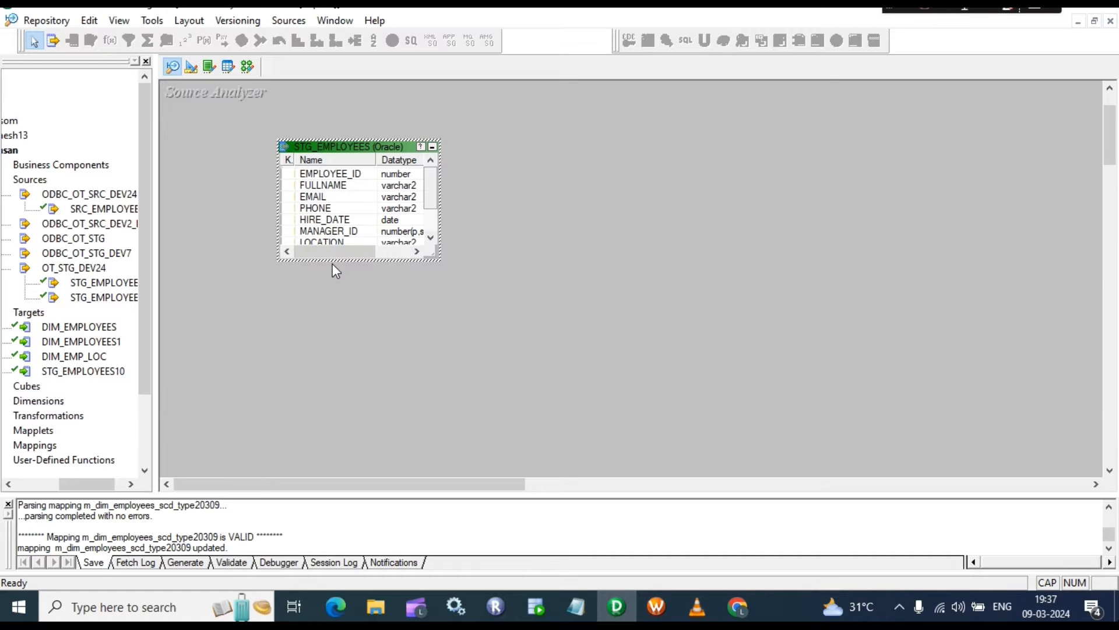
{"action": "left_click_drag", "start_coordinate": [332, 261], "coordinate": [332, 320]}
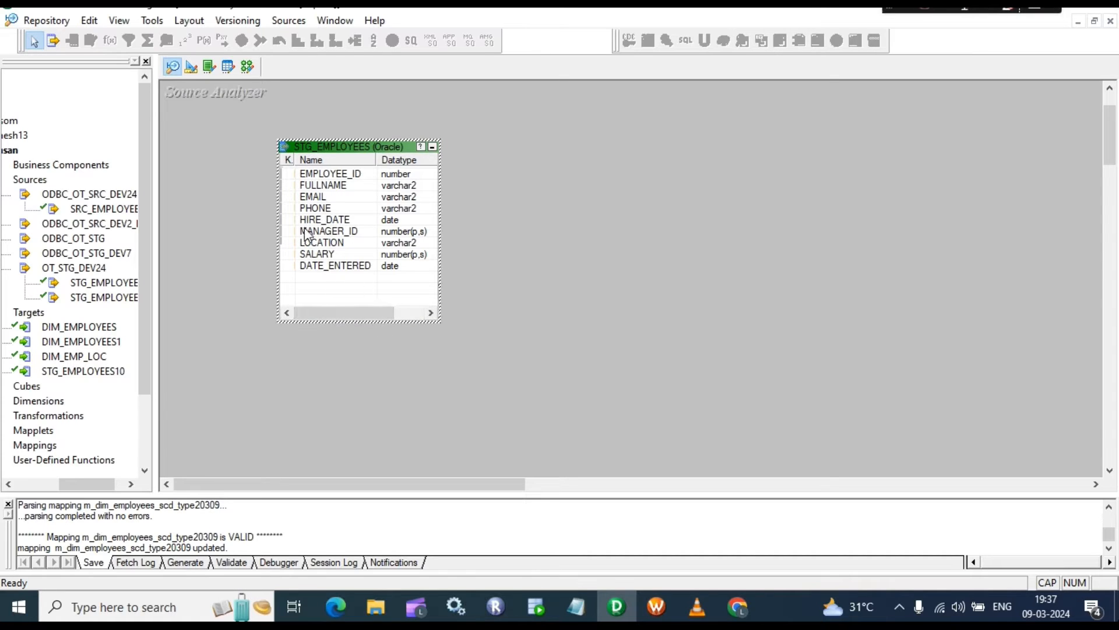
{"action": "left_click_drag", "start_coordinate": [344, 147], "coordinate": [306, 163]}
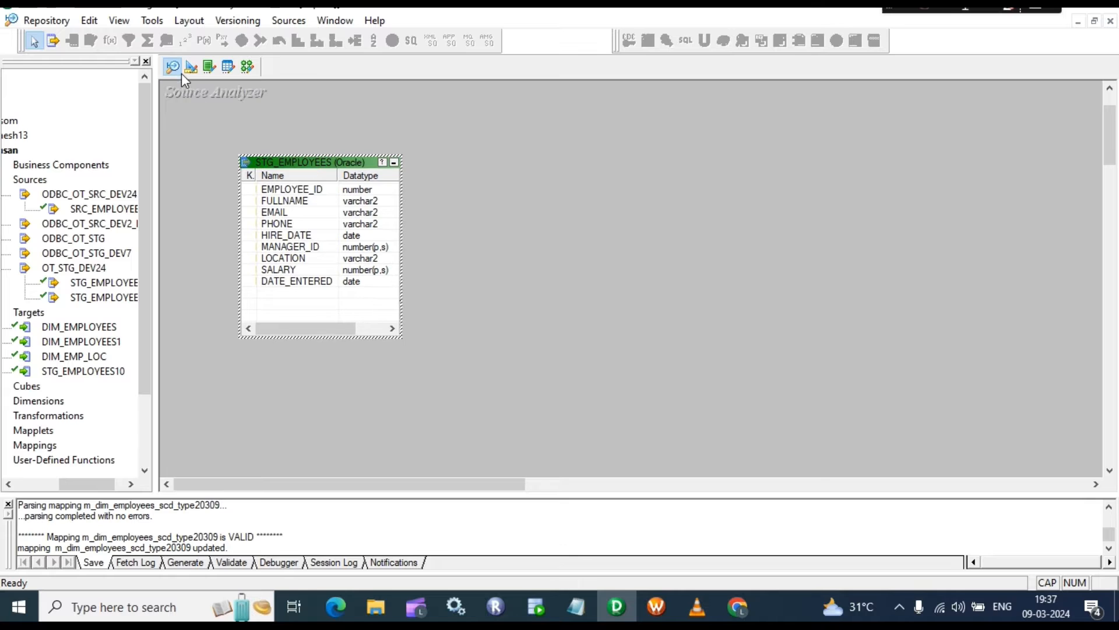
{"action": "left_click", "coordinate": [531, 605]}
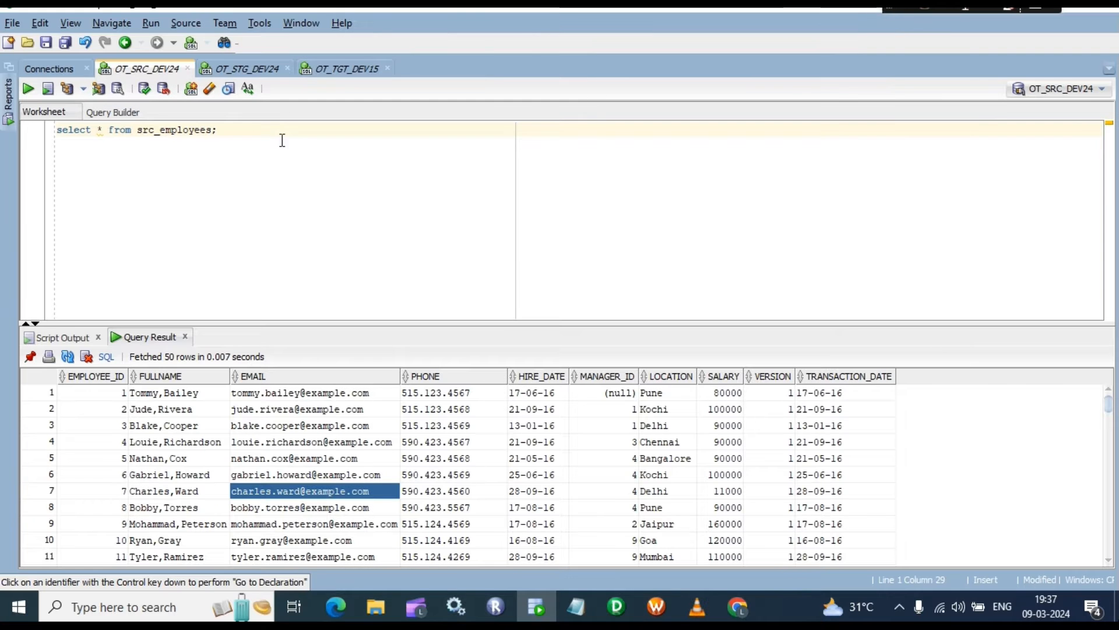
Step: Run the stg_employees query and count its result rows, confirming 107
{"action": "left_click", "coordinate": [210, 66]}
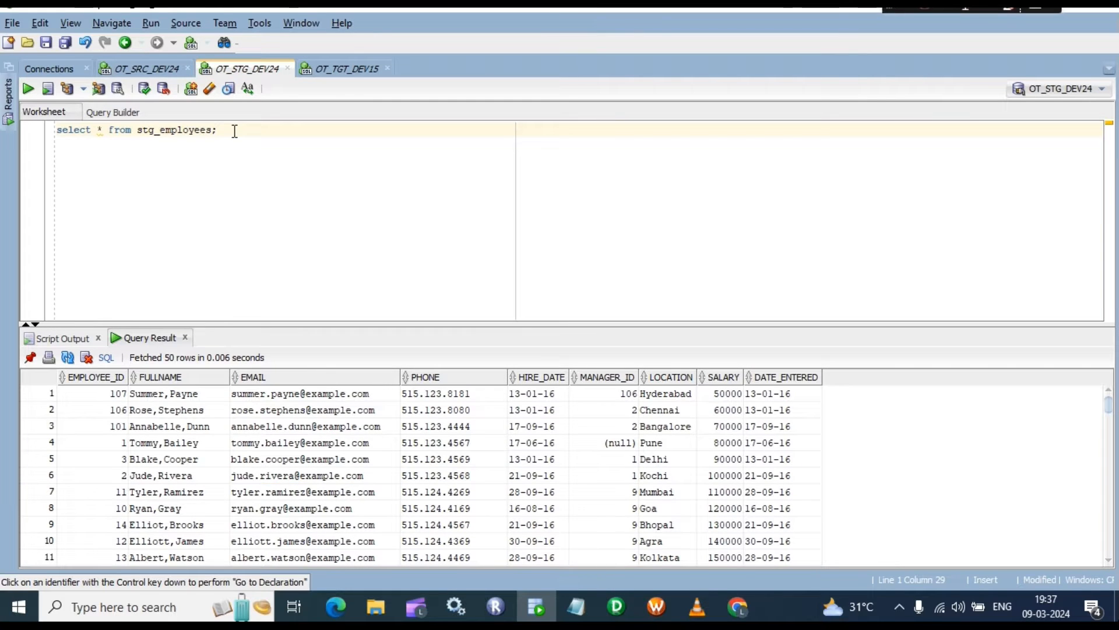
{"action": "key", "text": "ctrl+Return"}
{"action": "left_click", "coordinate": [194, 398]}
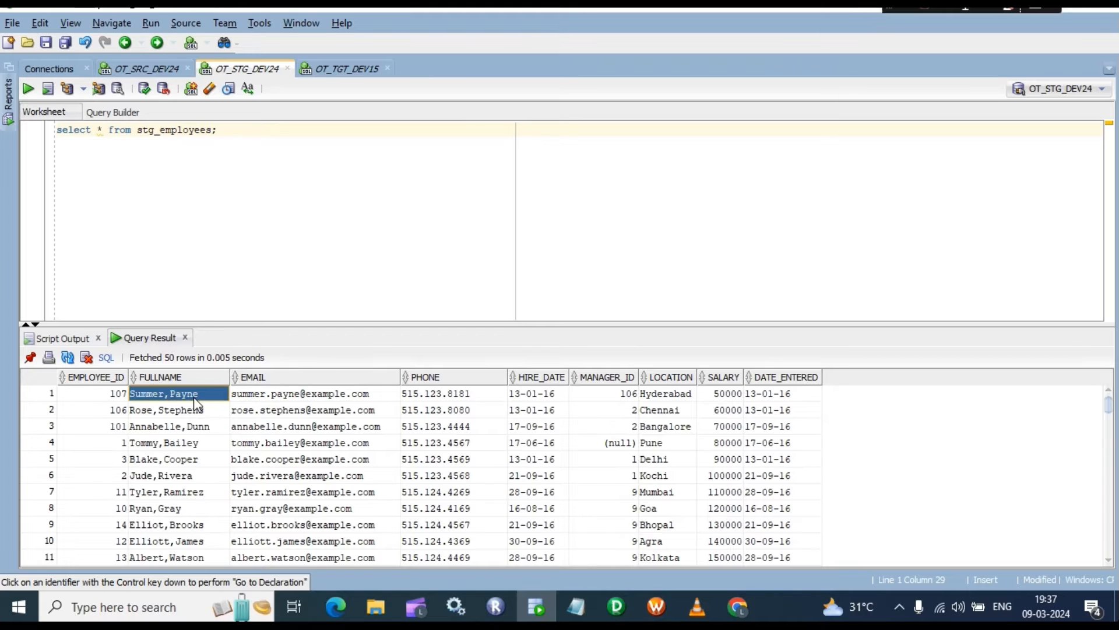
{"action": "right_click", "coordinate": [195, 402]}
{"action": "left_click", "coordinate": [245, 458]}
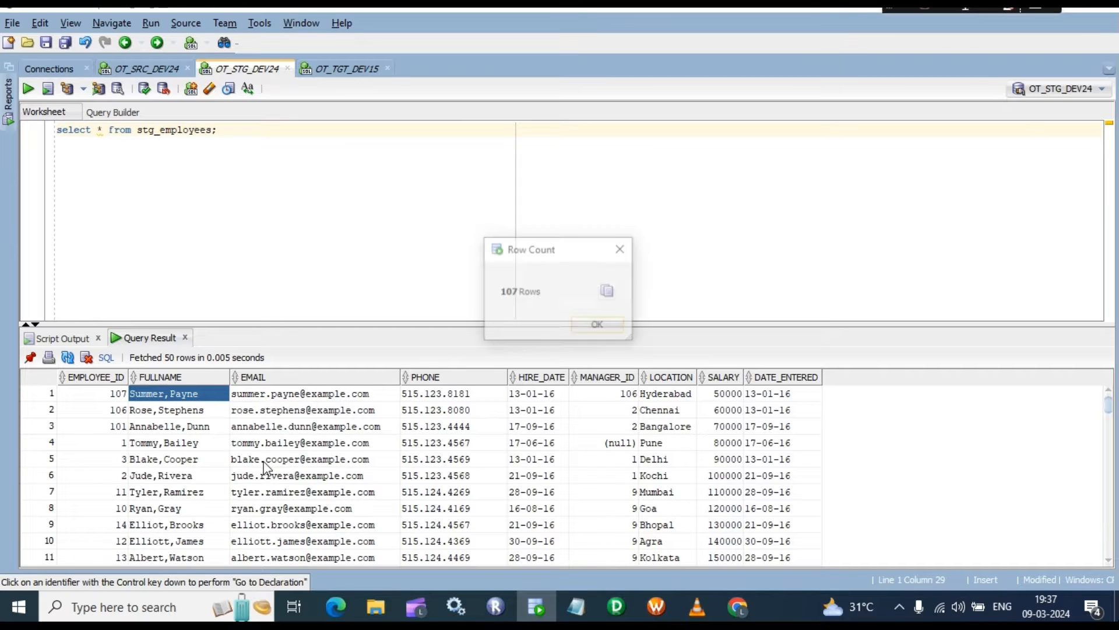
{"action": "left_click", "coordinate": [595, 325]}
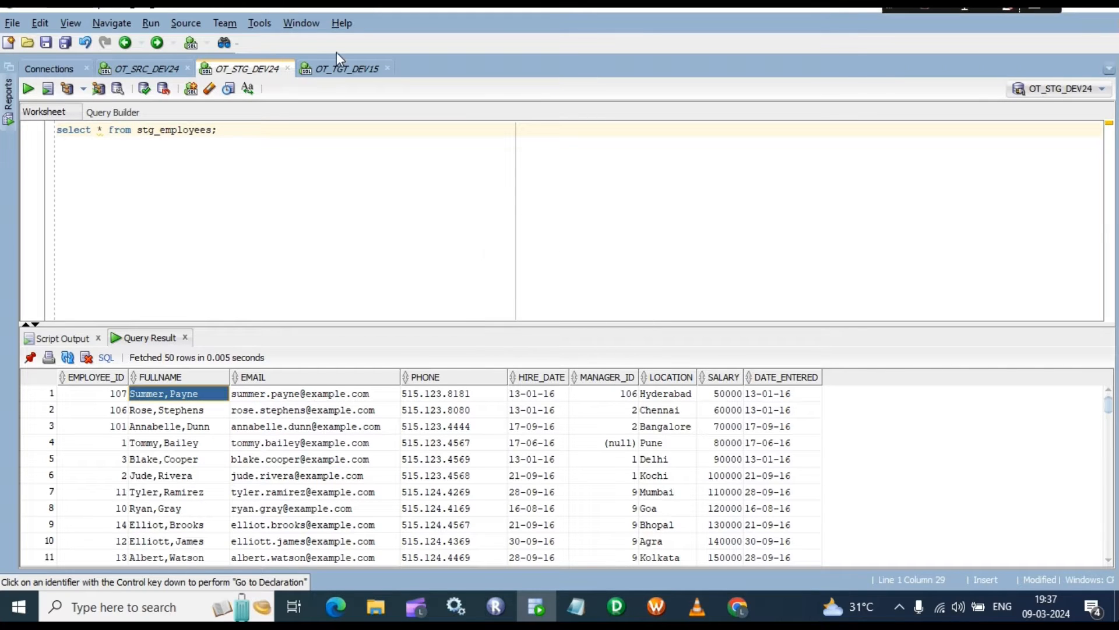
Step: Query dim_employees in the target schema to confirm it is empty, then return to the Designer
{"action": "left_click", "coordinate": [344, 70]}
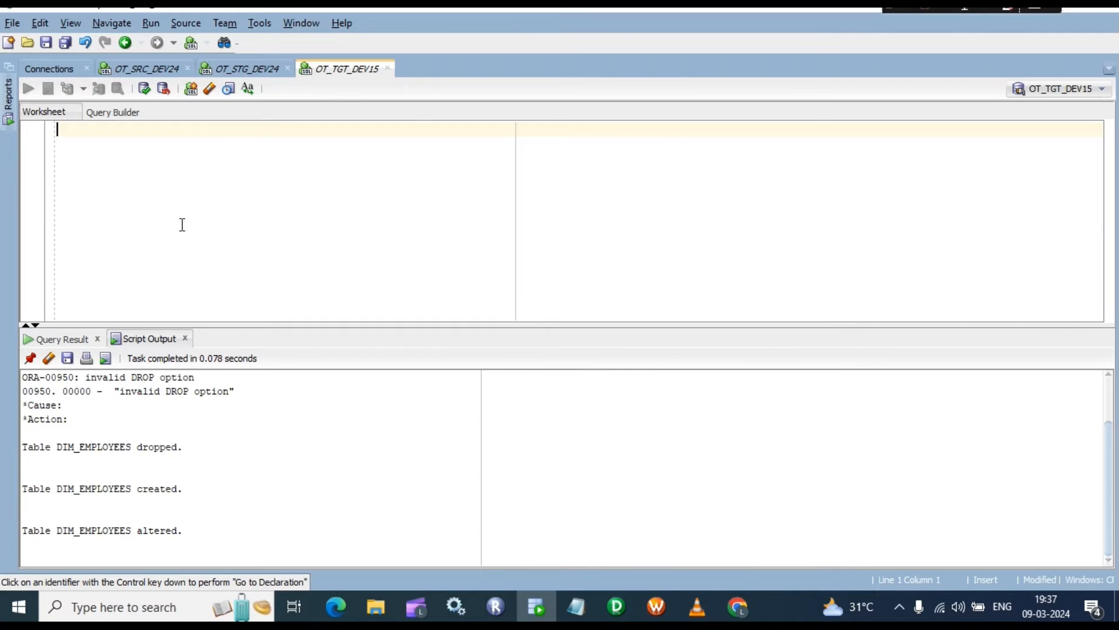
{"action": "type", "text": "SELECT "}
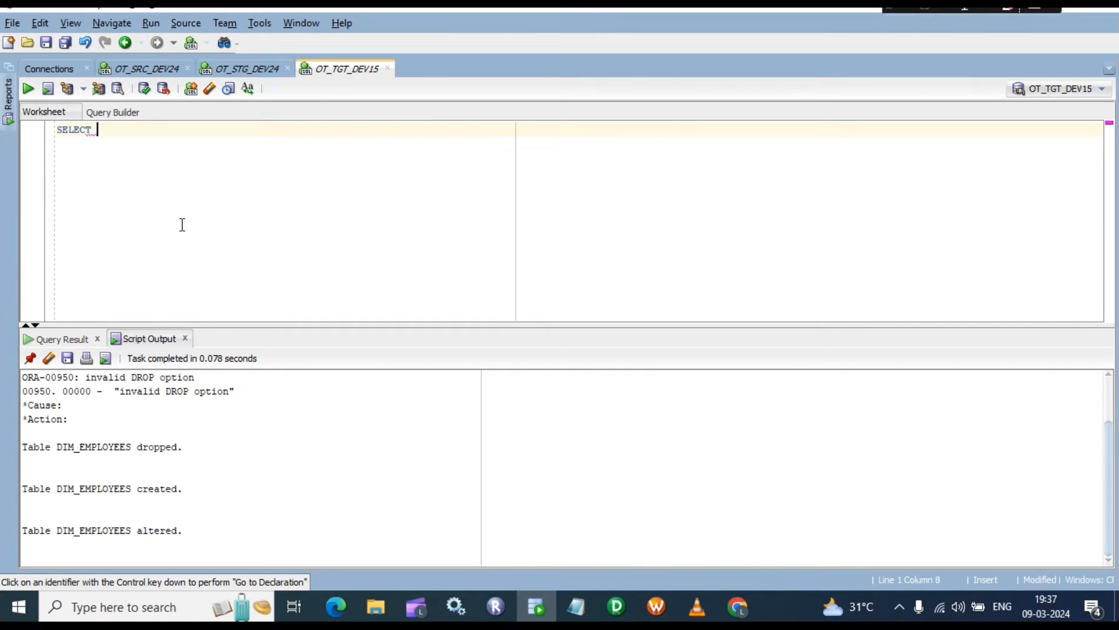
{"action": "type", "text": "* FROM"}
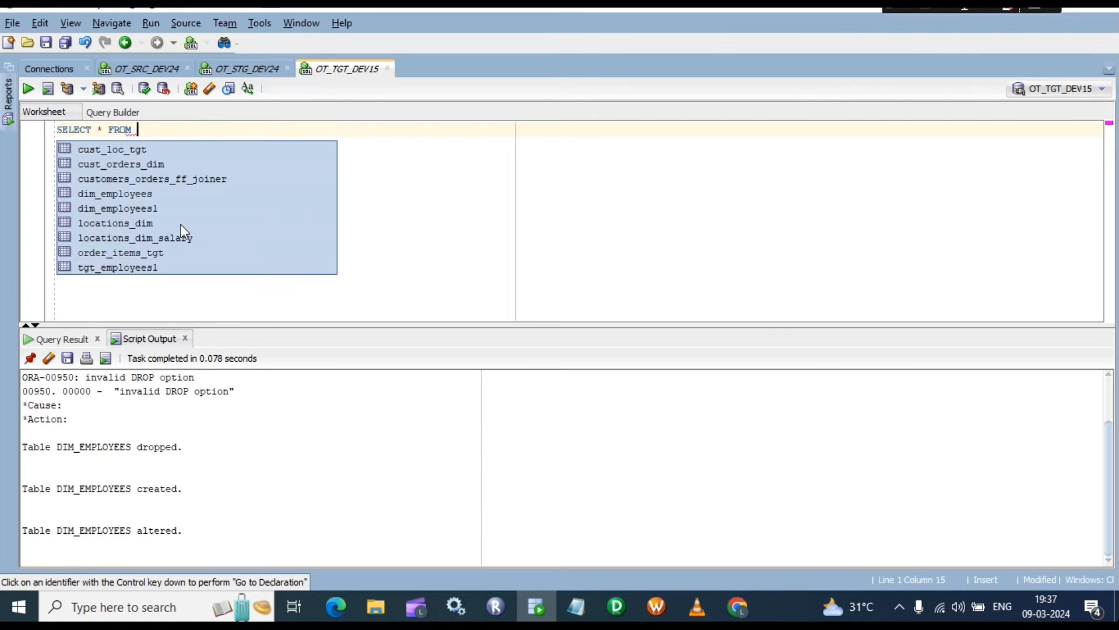
{"action": "key", "text": "Down"}
{"action": "key", "text": "Down"}
{"action": "key", "text": "Down"}
{"action": "key", "text": "Down"}
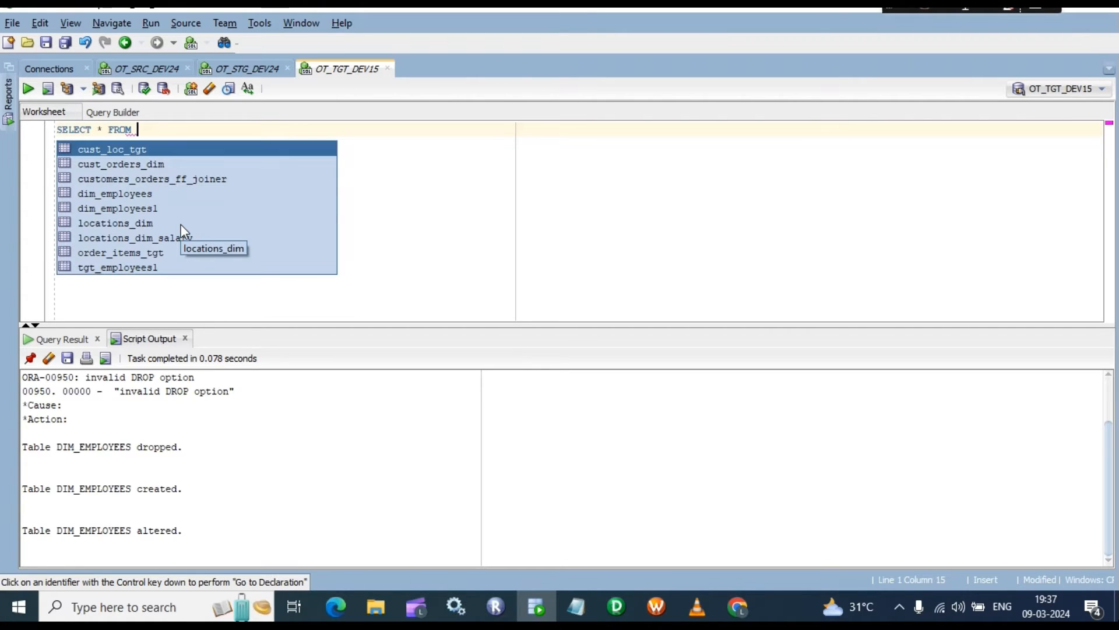
{"action": "key", "text": "Return"}
{"action": "type", "text": ";"}
{"action": "key", "text": "ctrl+a"}
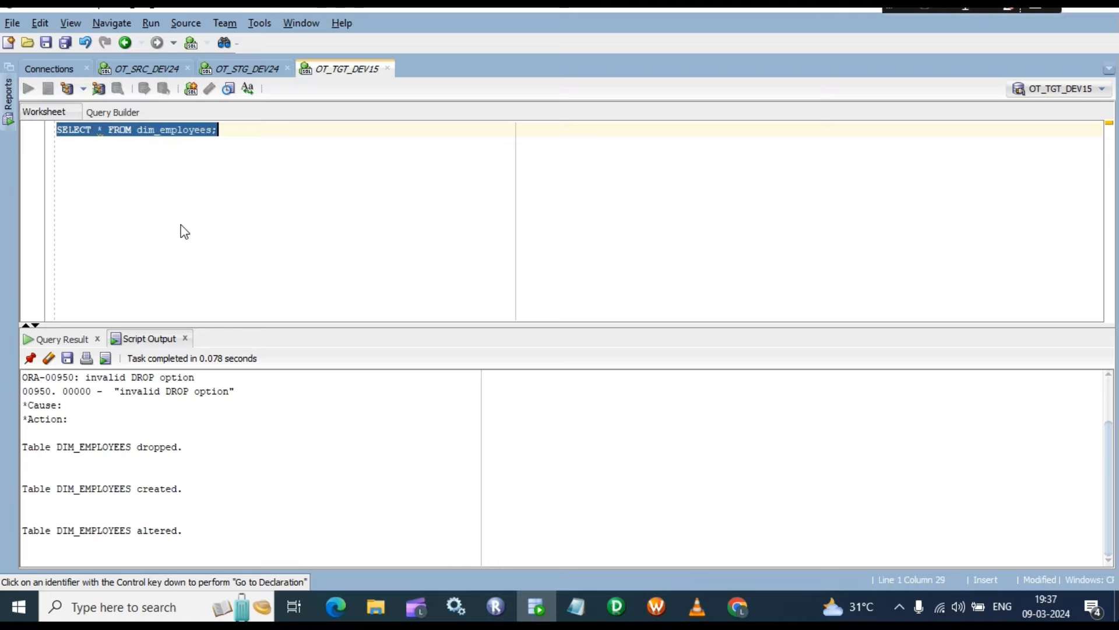
{"action": "key", "text": "ctrl+Return"}
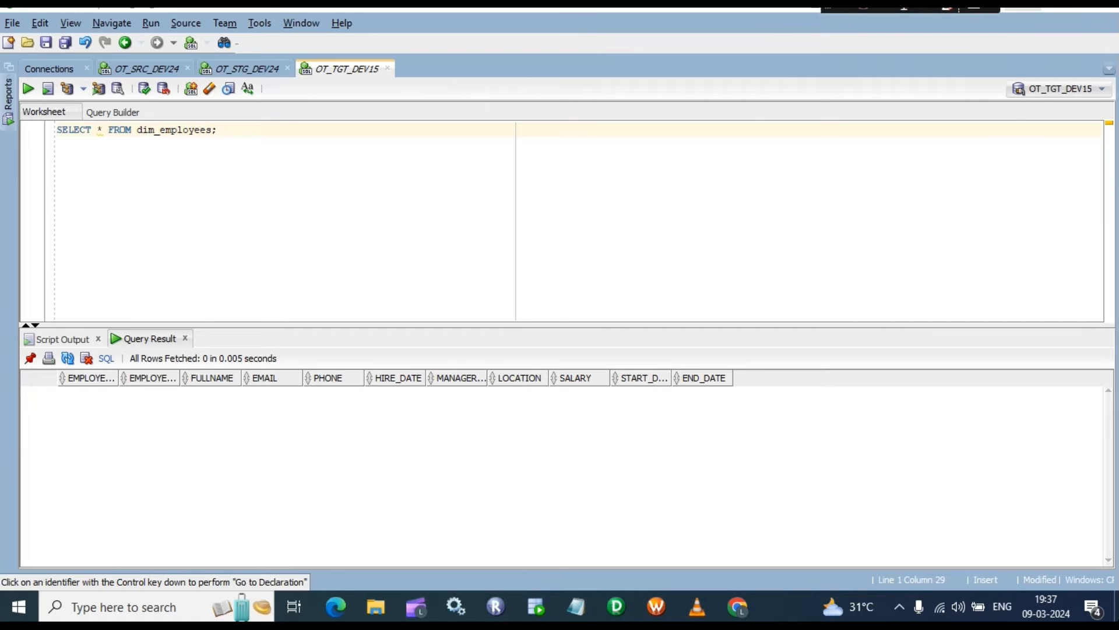
{"action": "left_click", "coordinate": [1024, 6]}
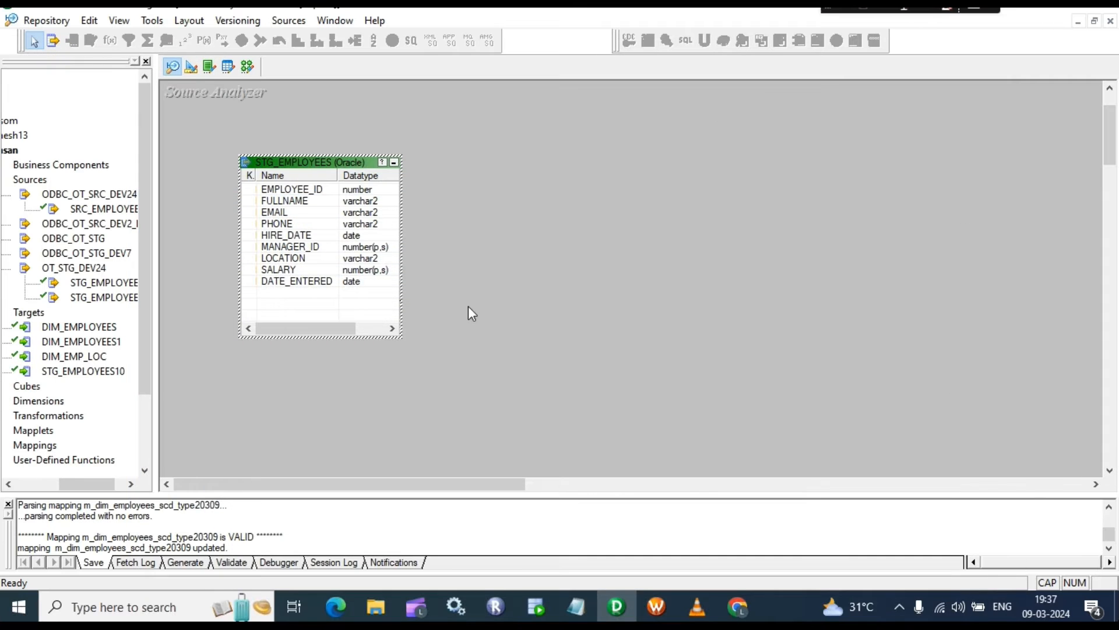
Step: Nudge STG_EMPLOYEES aside, then drop DIM_EMPLOYEES near the centre of the Target Designer workspace
{"action": "left_click_drag", "start_coordinate": [310, 162], "coordinate": [268, 147]}
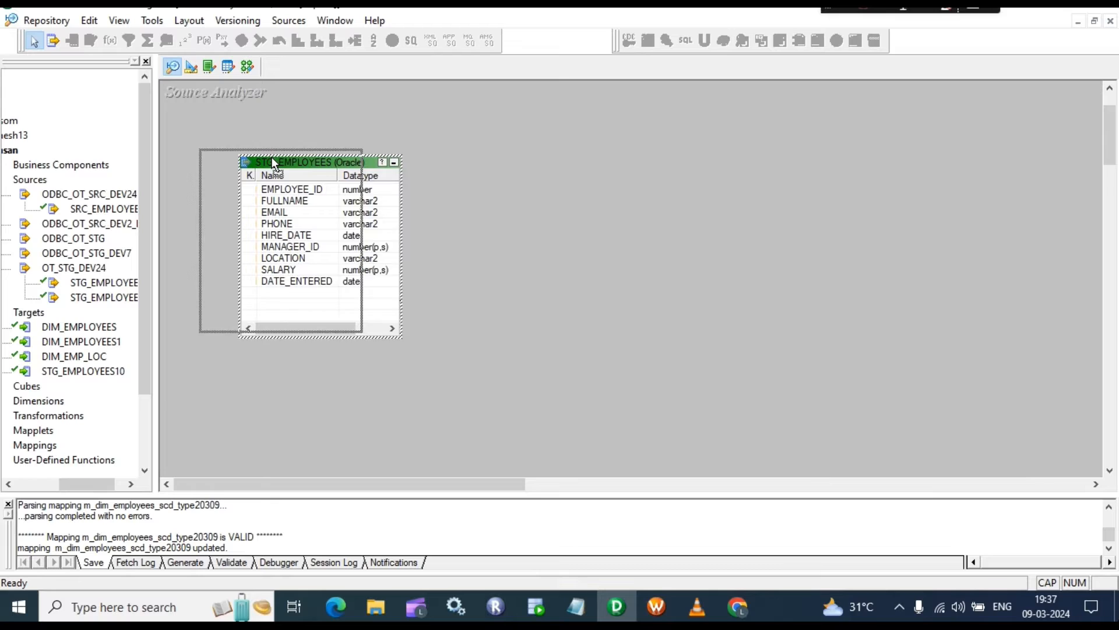
{"action": "left_click", "coordinate": [192, 68]}
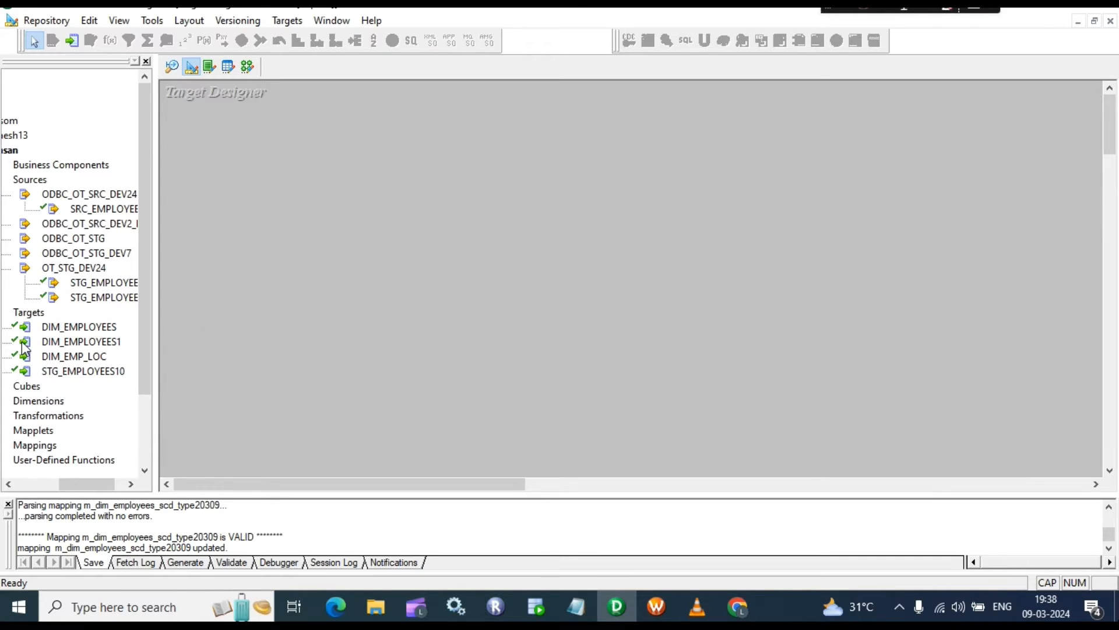
{"action": "left_click_drag", "start_coordinate": [79, 480], "coordinate": [65, 482]}
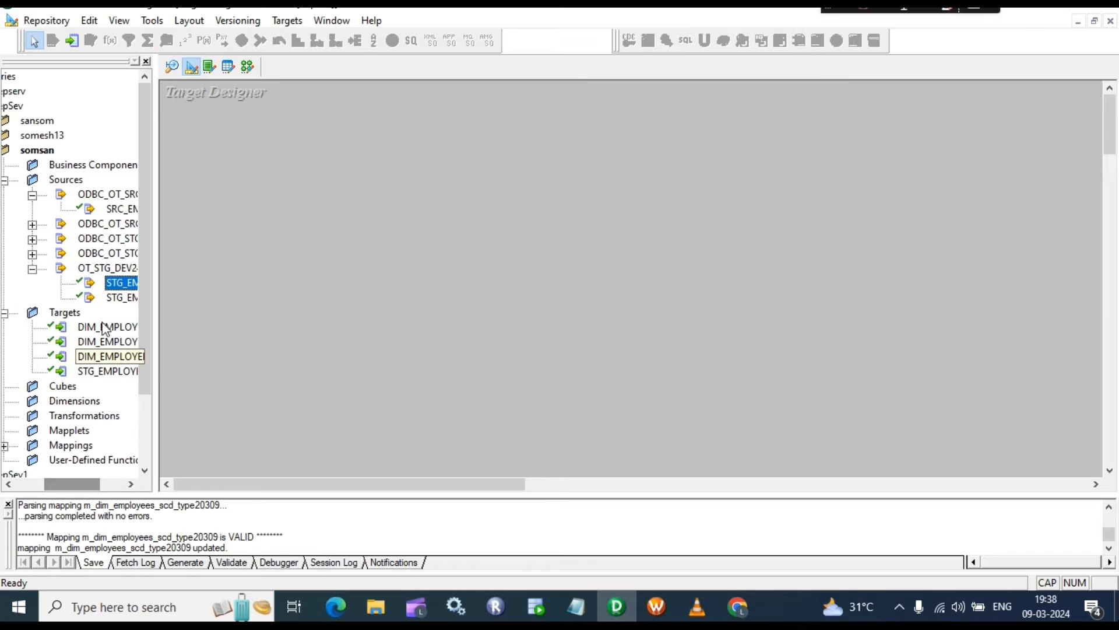
{"action": "left_click_drag", "start_coordinate": [108, 327], "coordinate": [288, 216]}
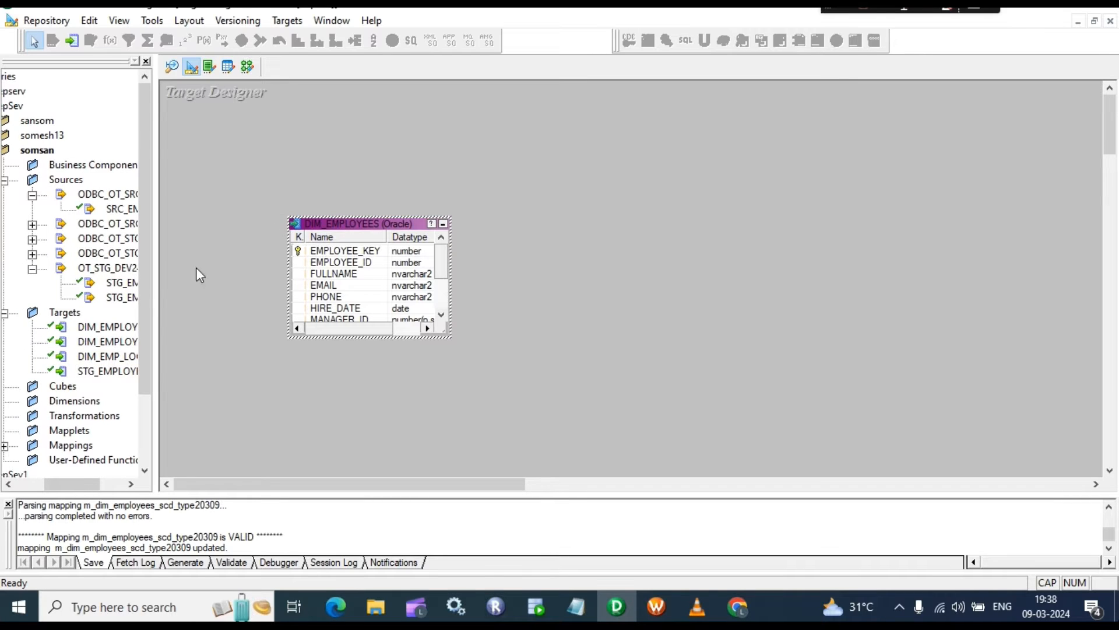
{"action": "left_click_drag", "start_coordinate": [89, 330], "coordinate": [523, 235]}
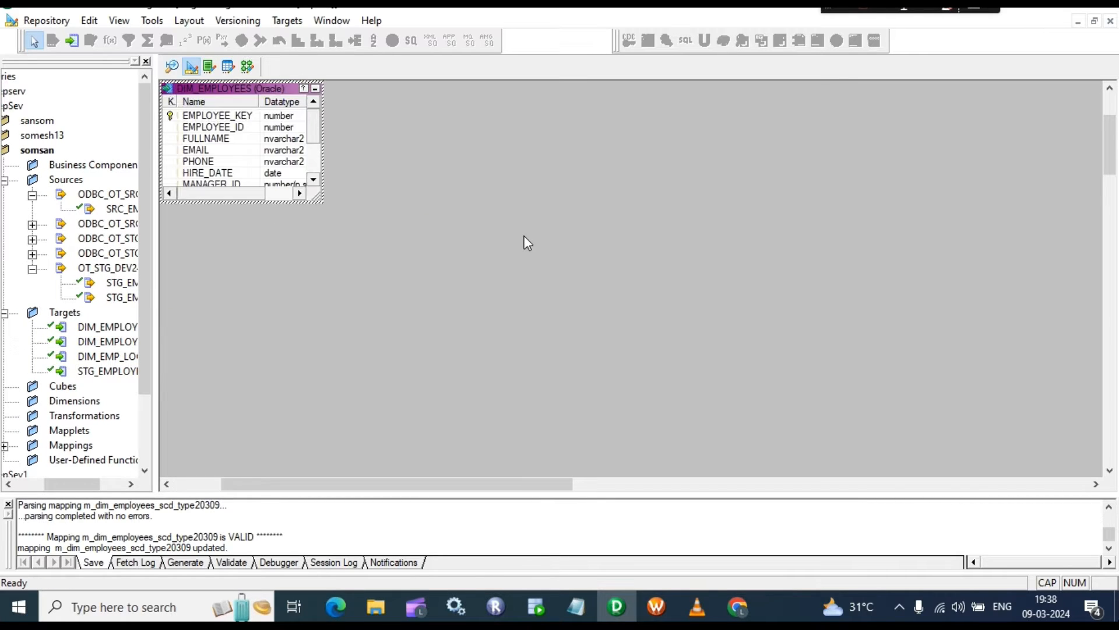
{"action": "left_click_drag", "start_coordinate": [230, 91], "coordinate": [351, 142]}
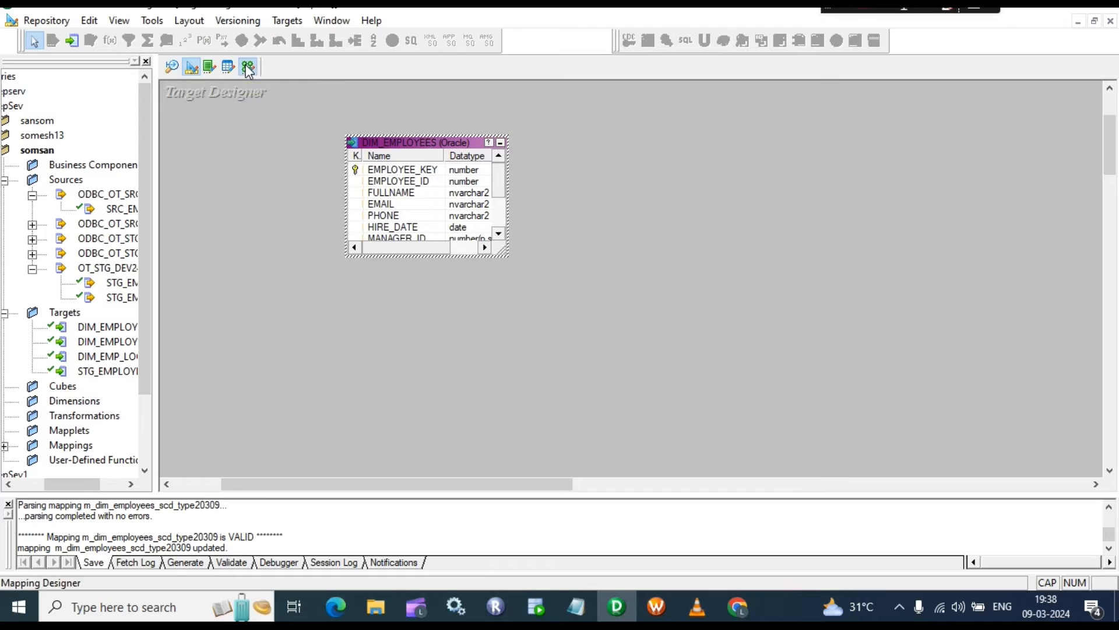
Step: In the Mapping Designer, use Mappings > Create to make a mapping named m_dim_employees_SCDTYPE2_09
{"action": "left_click", "coordinate": [247, 67]}
{"action": "left_click", "coordinate": [296, 22]}
{"action": "left_click", "coordinate": [305, 38]}
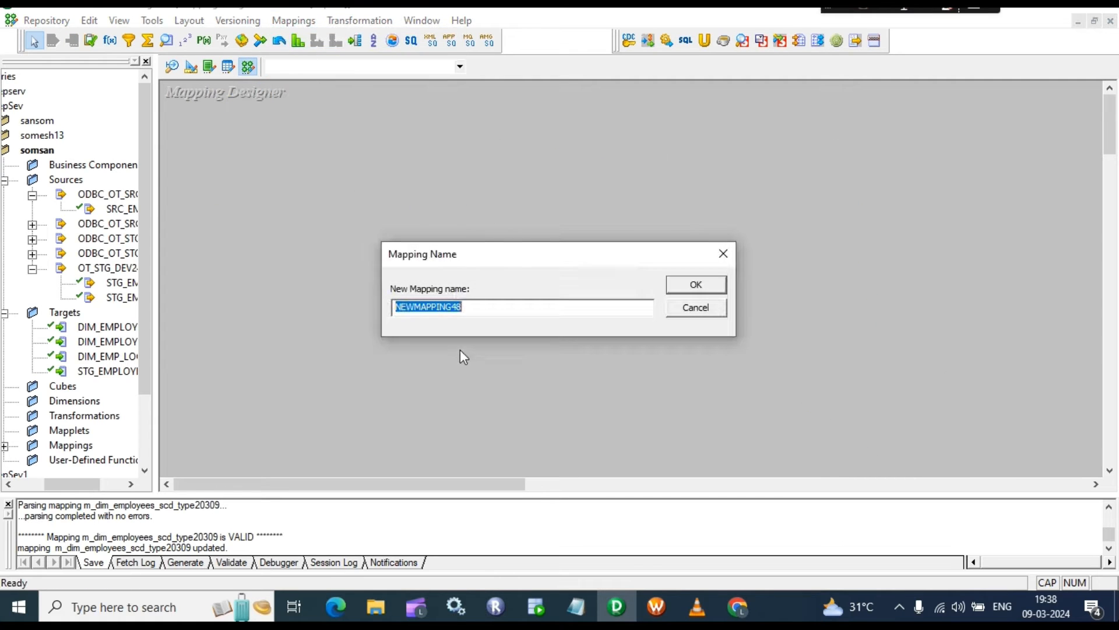
{"action": "type", "text": "M_"}
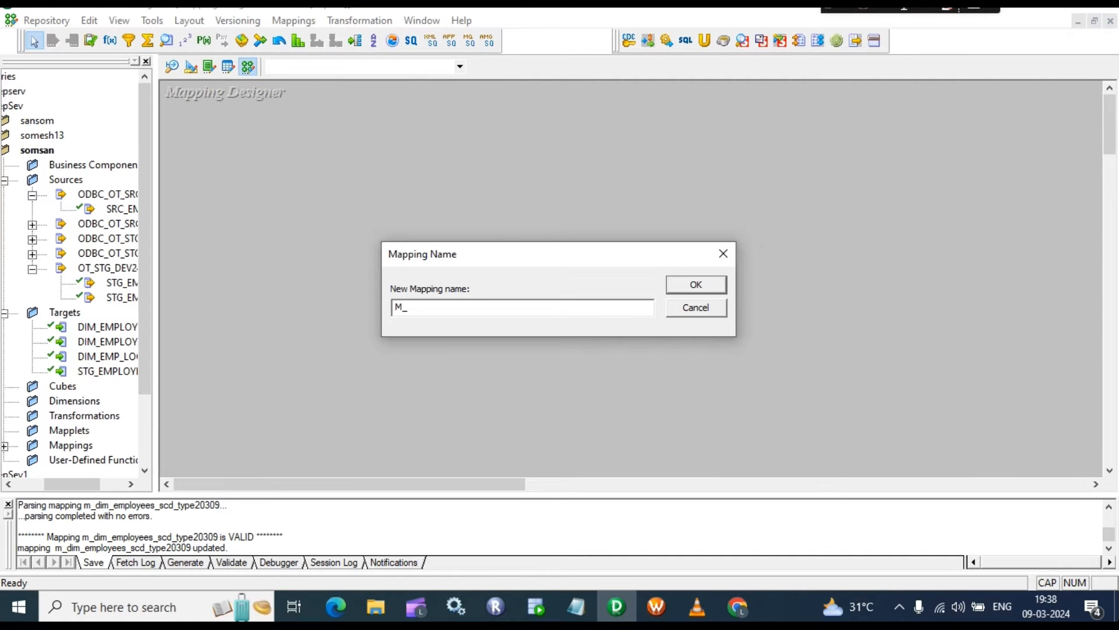
{"action": "key", "text": "BackSpace"}
{"action": "key", "text": "BackSpace"}
{"action": "type", "text": "M"}
{"action": "key", "text": "BackSpace"}
{"action": "type", "text": "m_dim_employees_SCDTYPE2"}
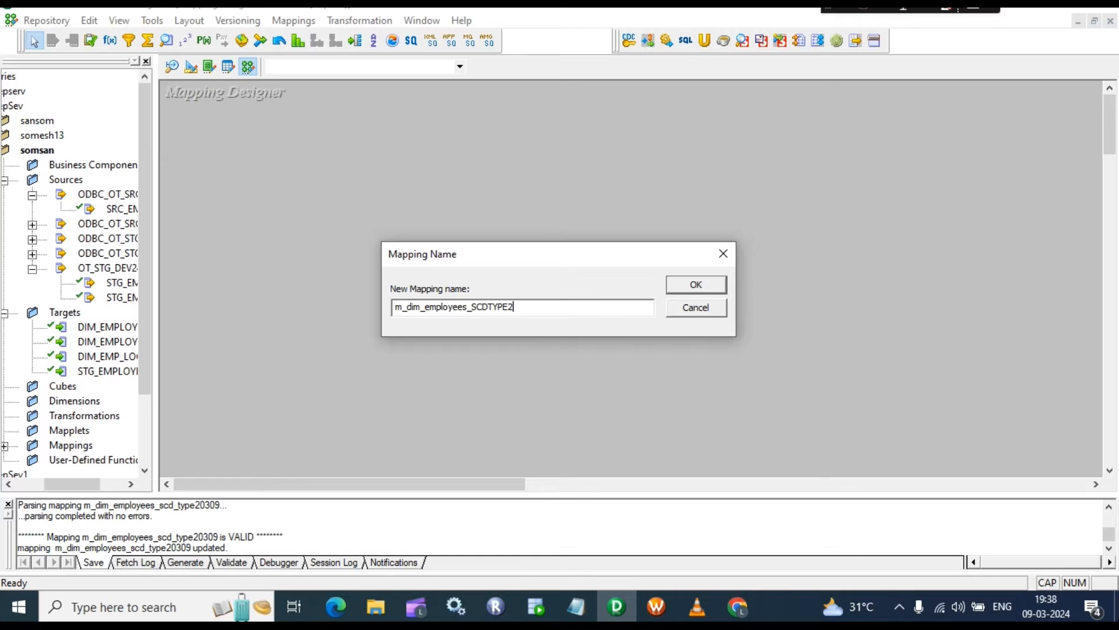
{"action": "type", "text": "09"}
{"action": "key", "text": "Left"}
{"action": "key", "text": "shift+Left"}
{"action": "type", "text": "_0"}
{"action": "left_click", "coordinate": [696, 286]}
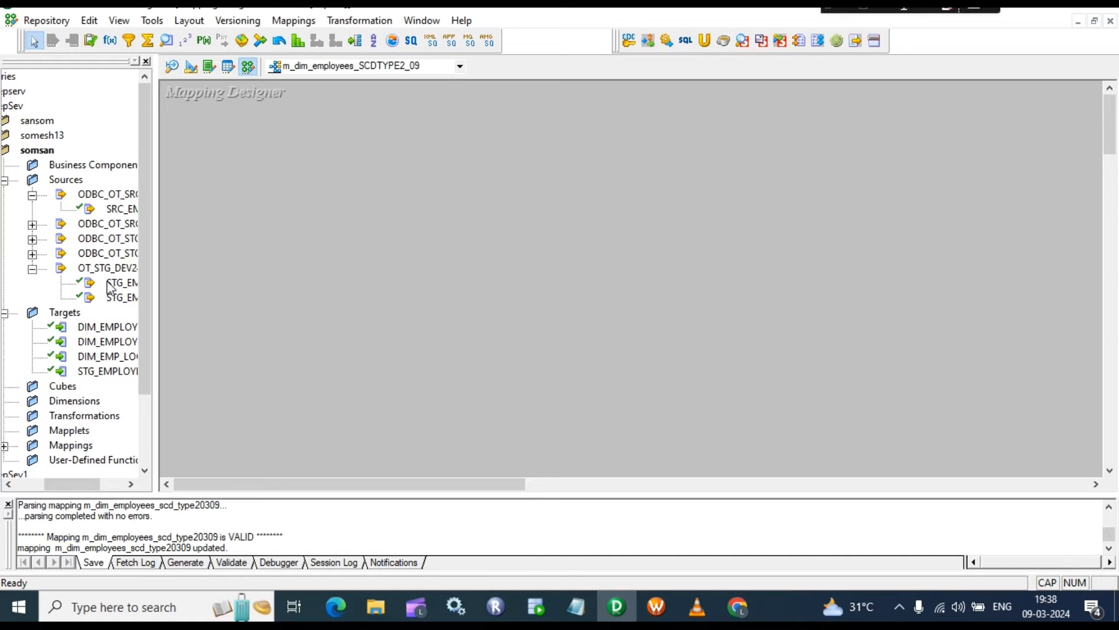
Step: Add the STG_EMPLOYEES source and three DIM_EMPLOYEES target instances to the mapping
{"action": "left_click_drag", "start_coordinate": [116, 283], "coordinate": [281, 181]}
{"action": "left_click_drag", "start_coordinate": [106, 327], "coordinate": [780, 143]}
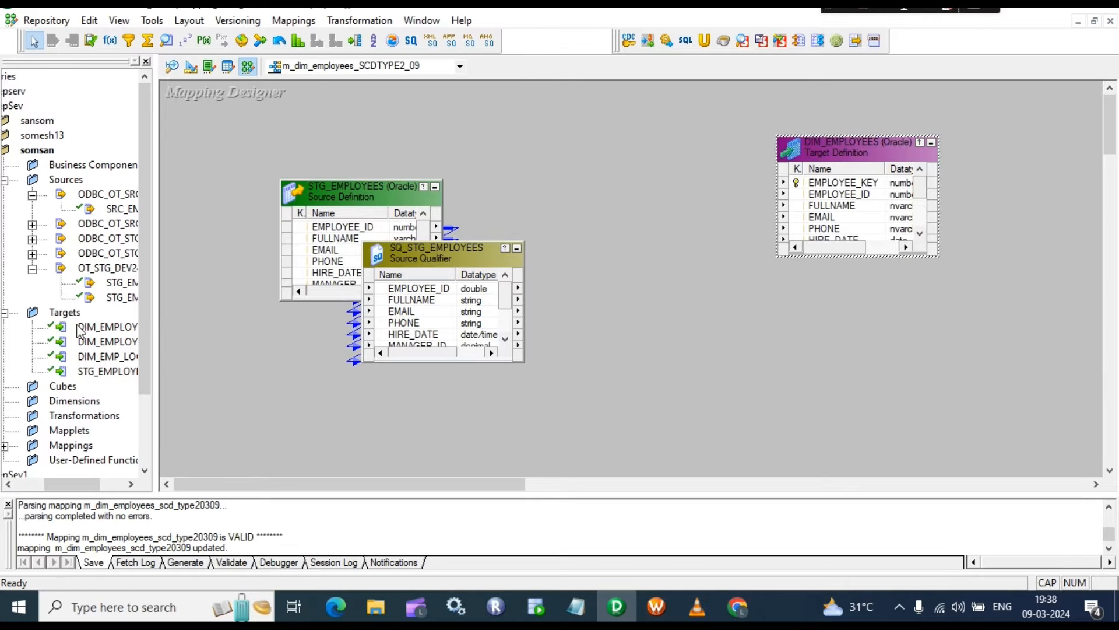
{"action": "left_click_drag", "start_coordinate": [94, 327], "coordinate": [929, 315]}
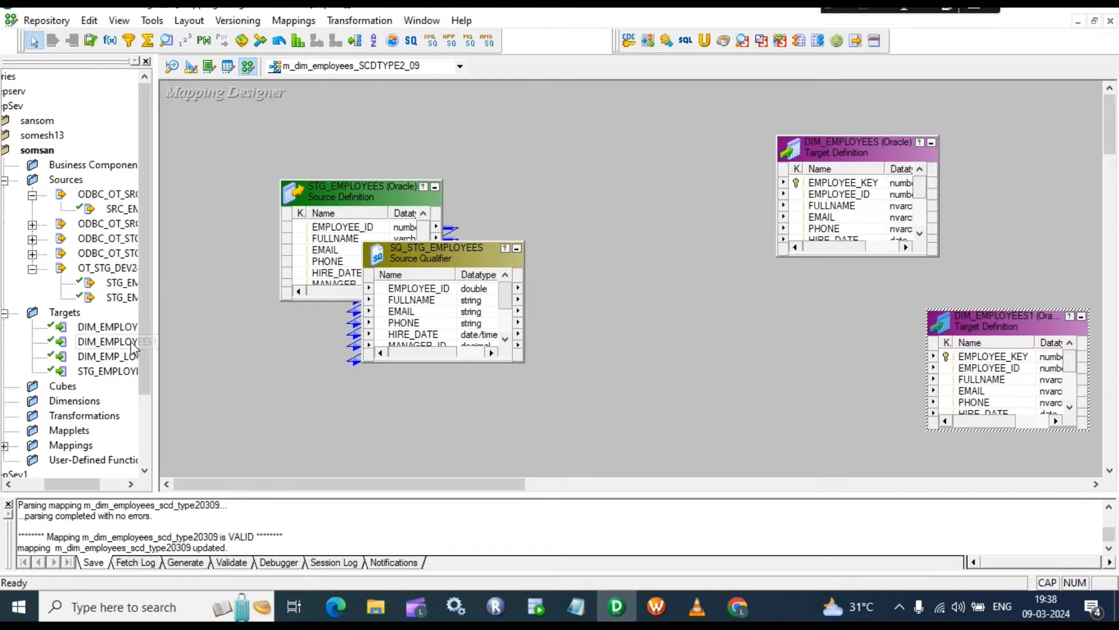
{"action": "left_click_drag", "start_coordinate": [108, 326], "coordinate": [813, 324]}
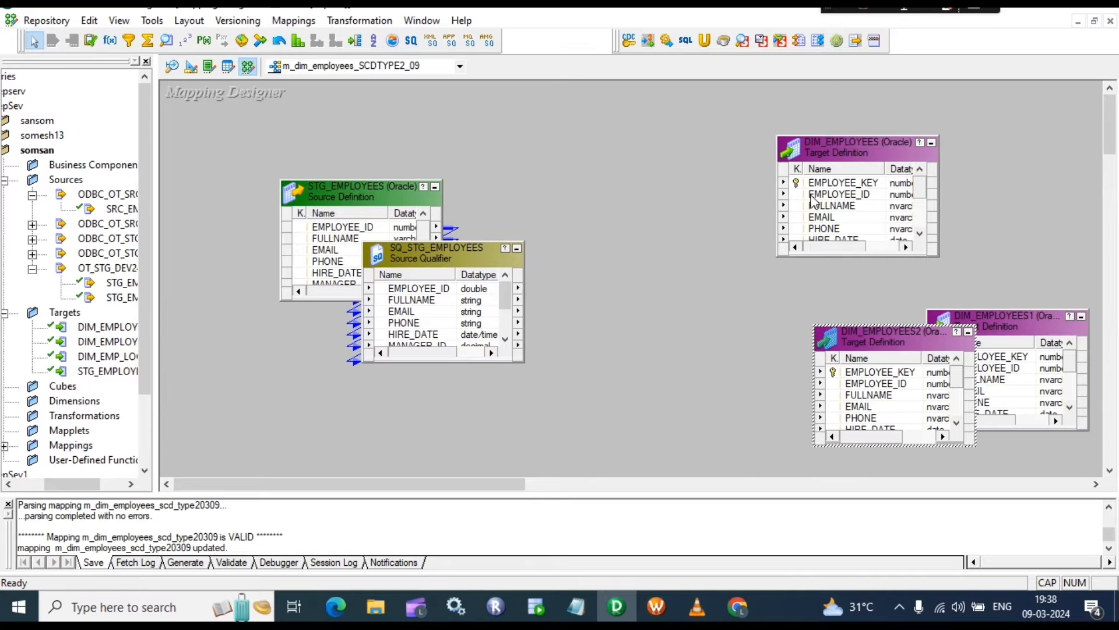
Step: Spread out the source, source qualifier and targets, enlarging DIM_EMPLOYEES to show all ports
{"action": "left_click_drag", "start_coordinate": [868, 144], "coordinate": [883, 99]}
{"action": "left_click_drag", "start_coordinate": [1035, 330], "coordinate": [982, 228]}
{"action": "left_click_drag", "start_coordinate": [856, 337], "coordinate": [894, 357]}
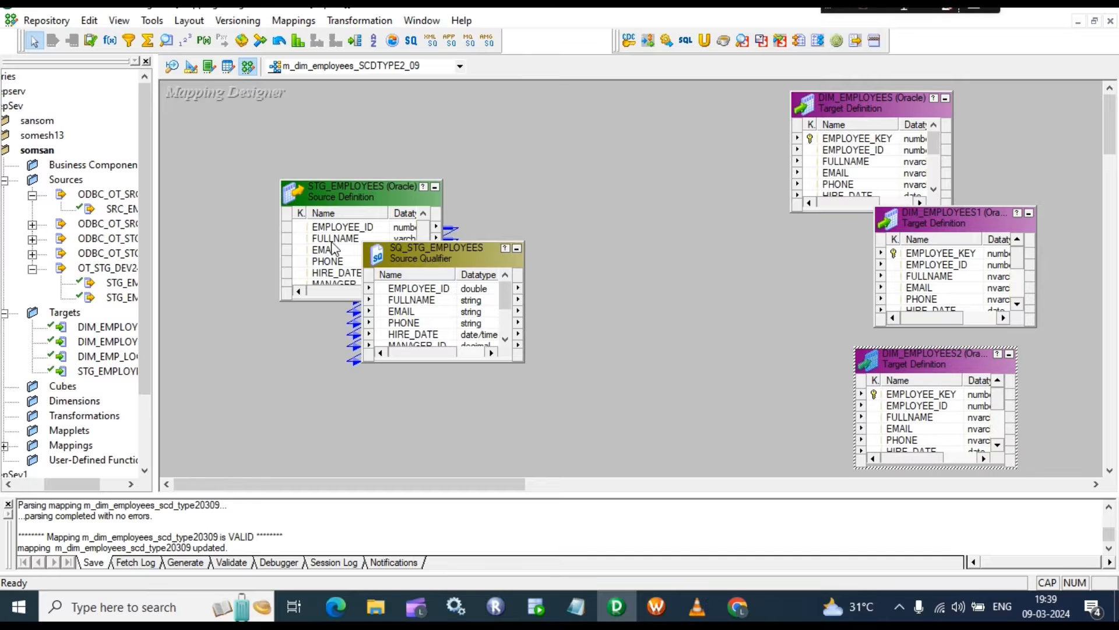
{"action": "left_click_drag", "start_coordinate": [347, 190], "coordinate": [230, 177]}
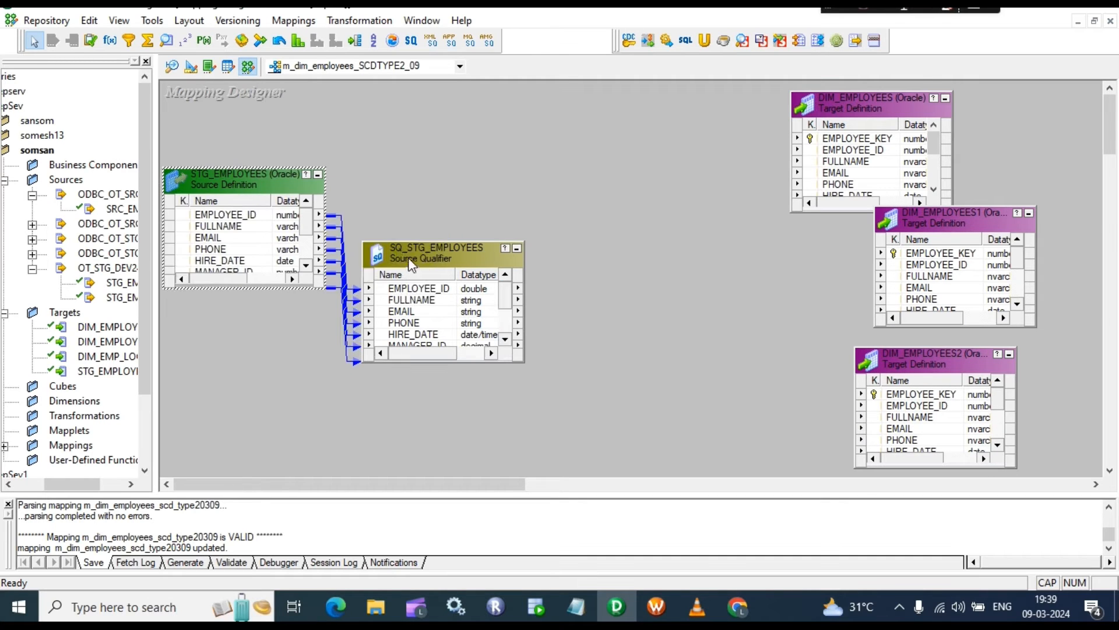
{"action": "left_click_drag", "start_coordinate": [414, 245], "coordinate": [402, 130]}
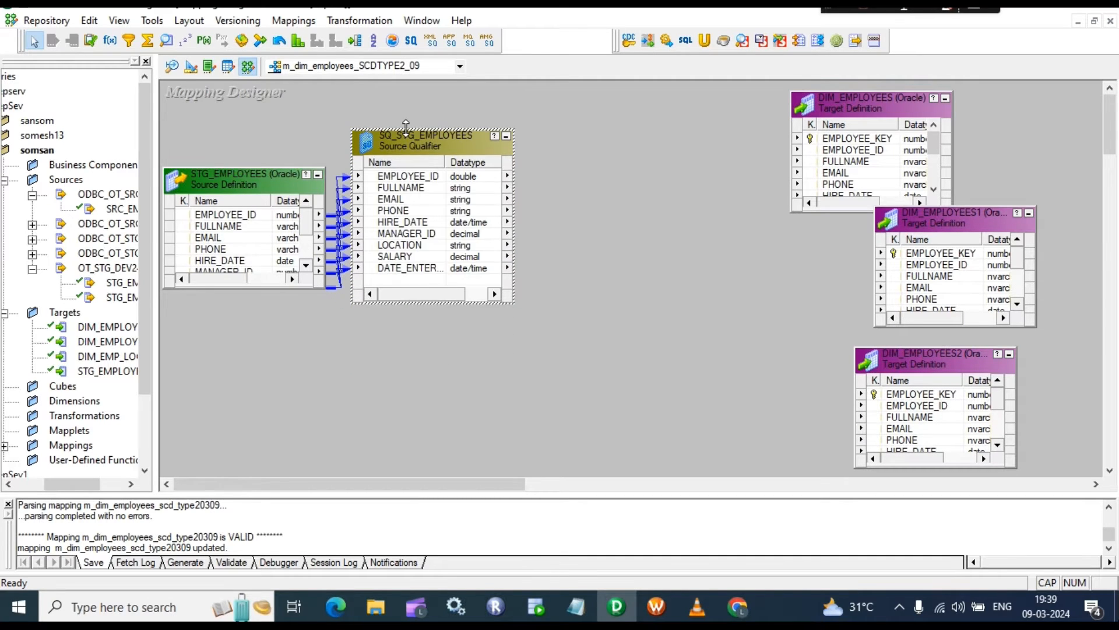
{"action": "left_click_drag", "start_coordinate": [842, 211], "coordinate": [843, 319]}
{"action": "left_click_drag", "start_coordinate": [932, 218], "coordinate": [1004, 216]}
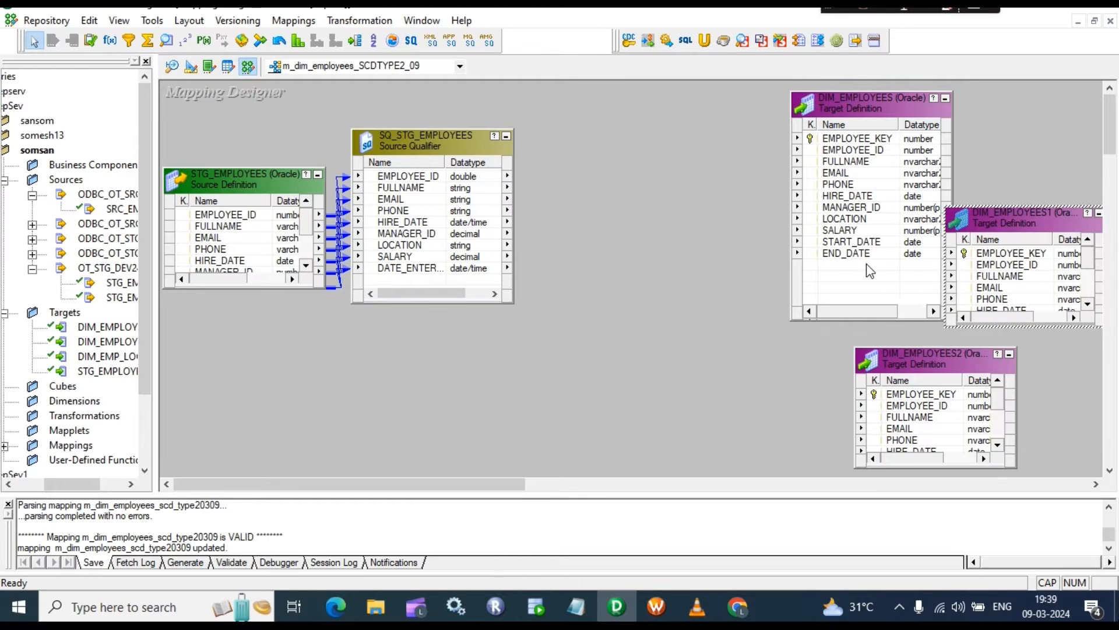
Step: Point out the END_DATE target port and the LOCATION source qualifier port
{"action": "left_click", "coordinate": [871, 255]}
{"action": "left_click", "coordinate": [393, 276]}
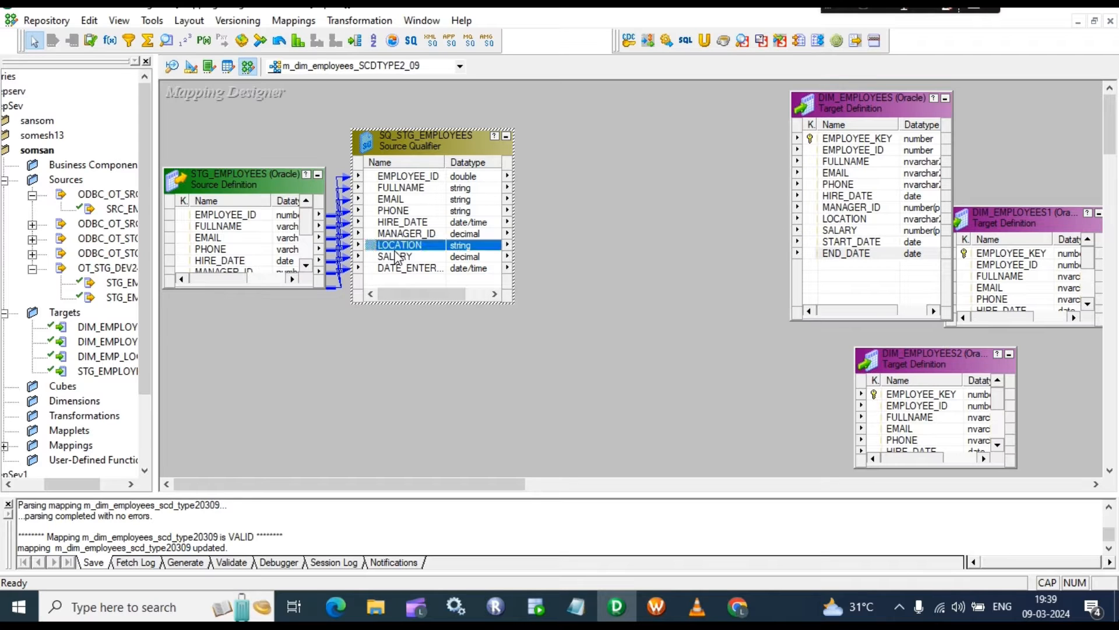
{"action": "left_click", "coordinate": [210, 230]}
{"action": "left_click", "coordinate": [833, 256]}
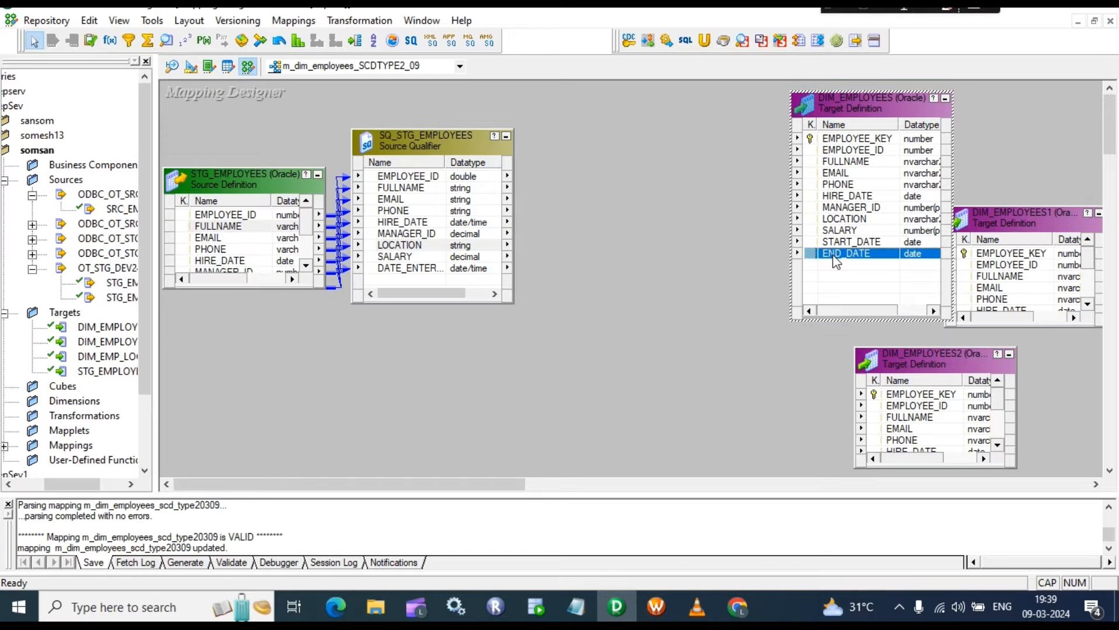
{"action": "left_click", "coordinate": [846, 262]}
{"action": "left_click", "coordinate": [847, 253]}
{"action": "left_click", "coordinate": [400, 245]}
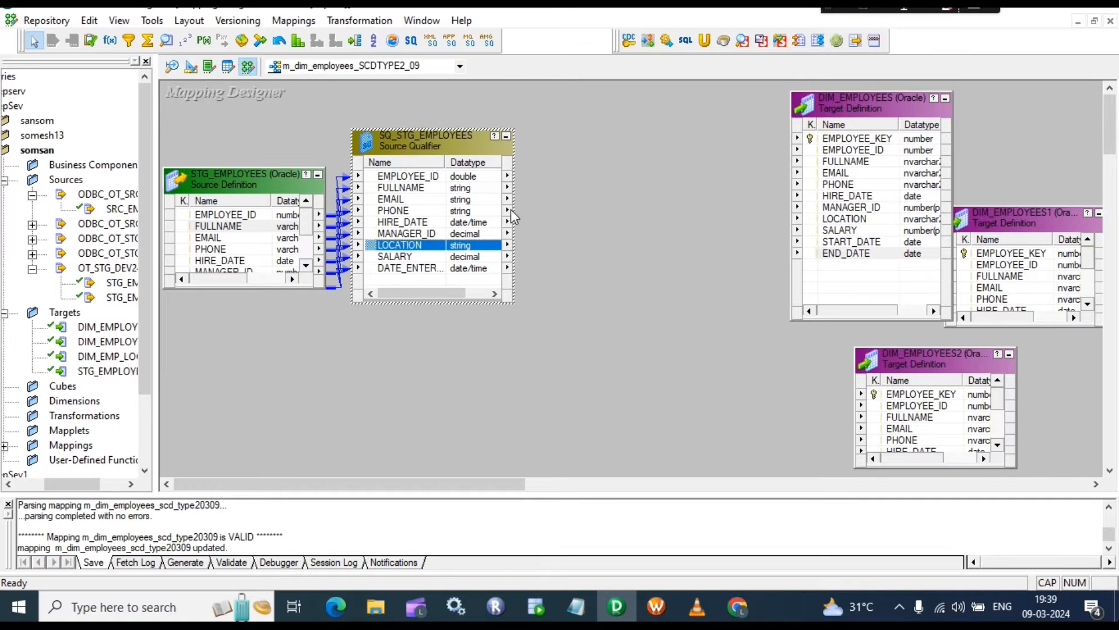
Step: Create an EXPTRANS expression transformation linked to all nine source qualifier ports
{"action": "left_click", "coordinate": [111, 41]}
{"action": "left_click_drag", "start_coordinate": [555, 111], "coordinate": [683, 322]}
{"action": "left_click", "coordinate": [436, 176]}
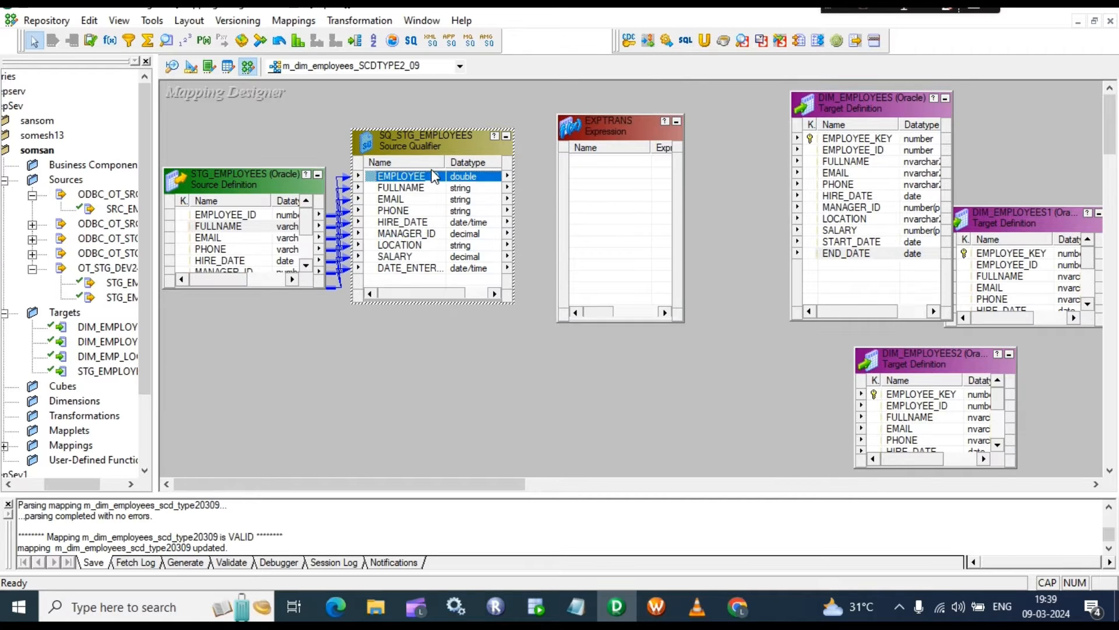
{"action": "left_click", "coordinate": [415, 268], "text": "shift"}
{"action": "left_click_drag", "start_coordinate": [419, 176], "coordinate": [595, 175]}
Step: Rename the DATE_ENTERED port in EXPTRANS to START_DATE
{"action": "double_click", "coordinate": [611, 256]}
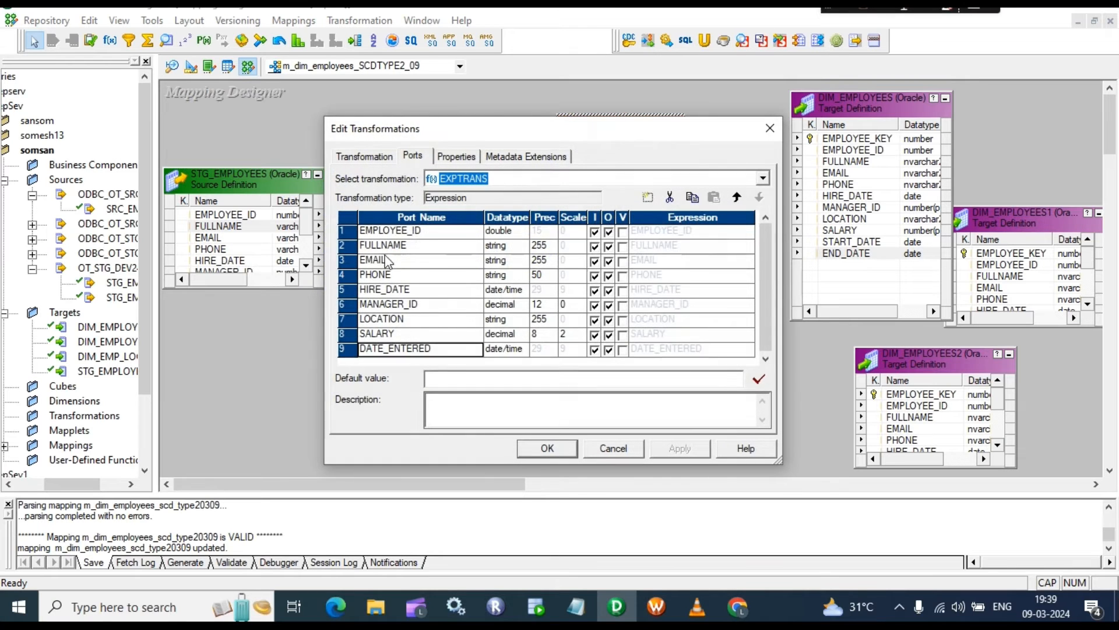
{"action": "left_click", "coordinate": [432, 348]}
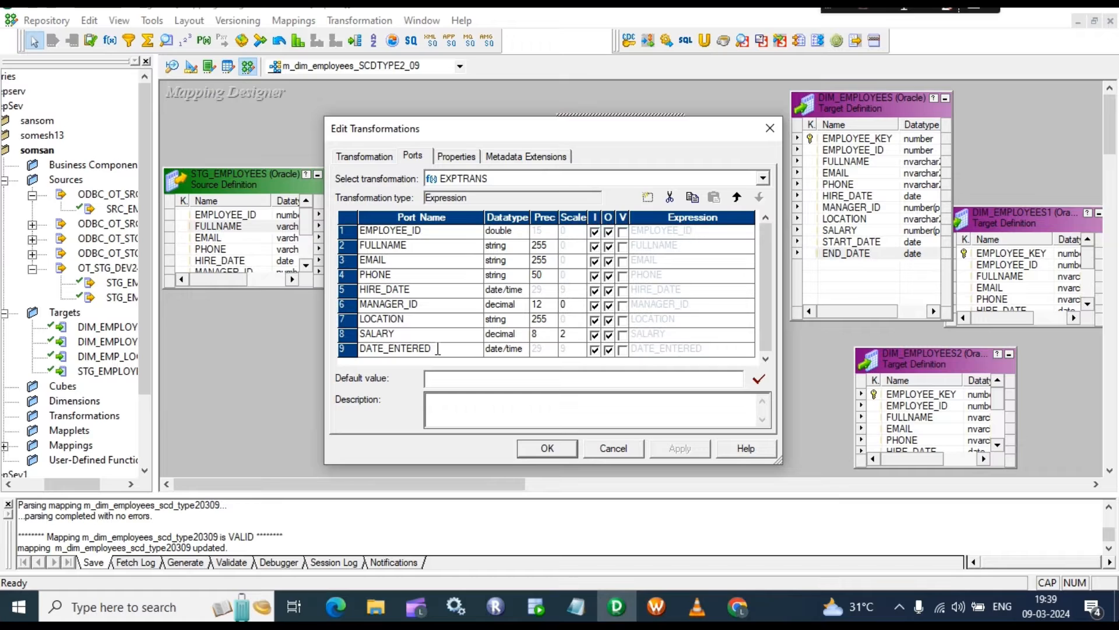
{"action": "double_click", "coordinate": [438, 349]}
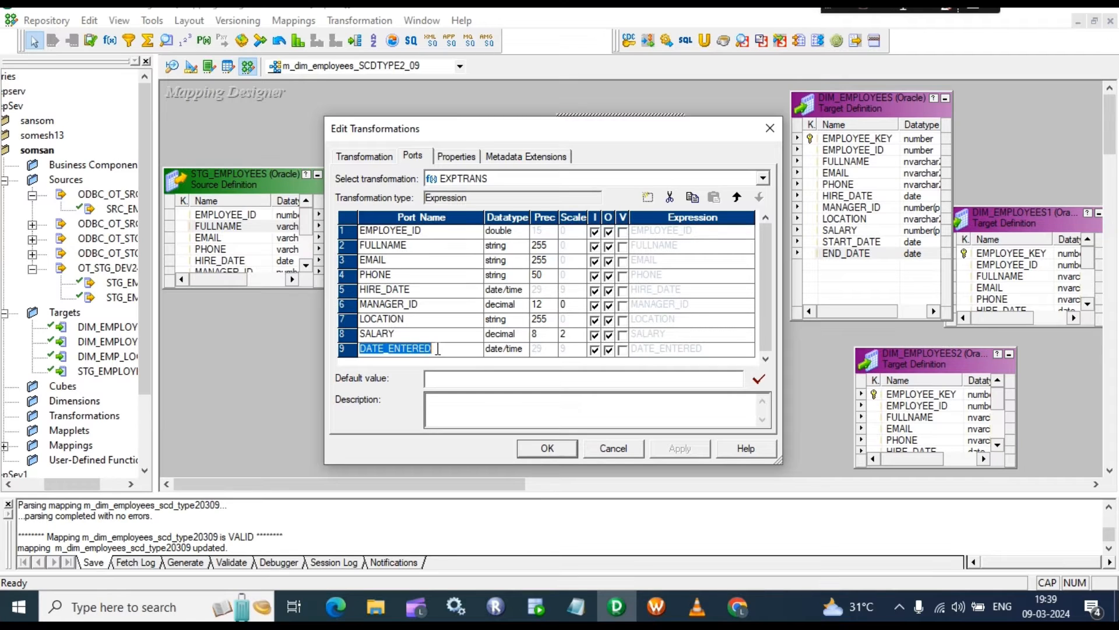
{"action": "type", "text": "START-"}
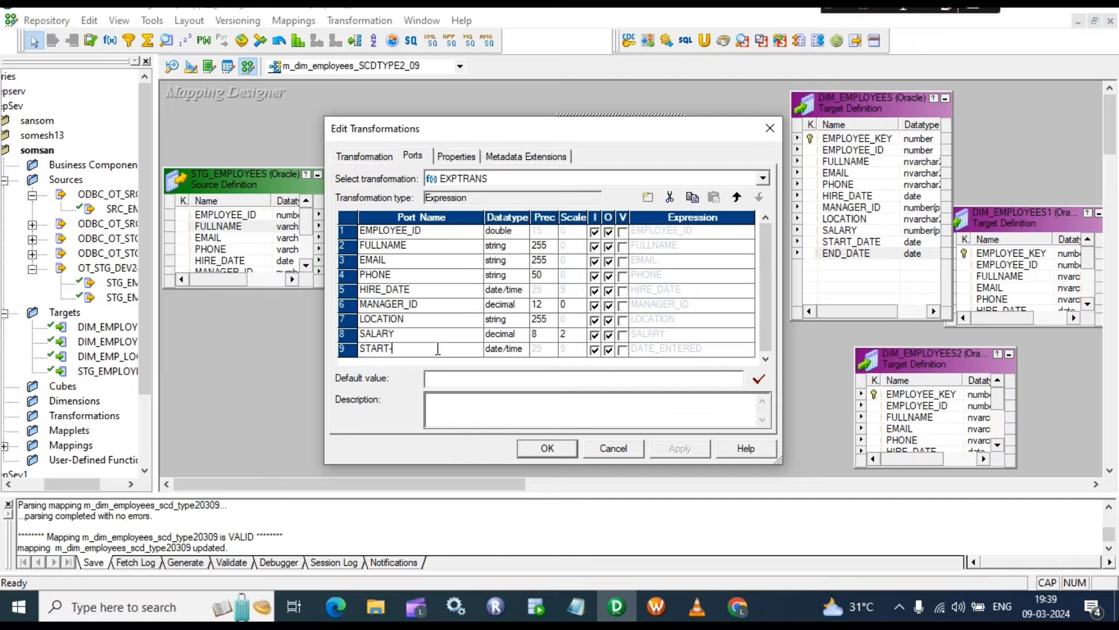
{"action": "key", "text": "BackSpace"}
Step: Add an output-only O_END_DATE port to EXPTRANS
{"action": "left_click", "coordinate": [649, 202]}
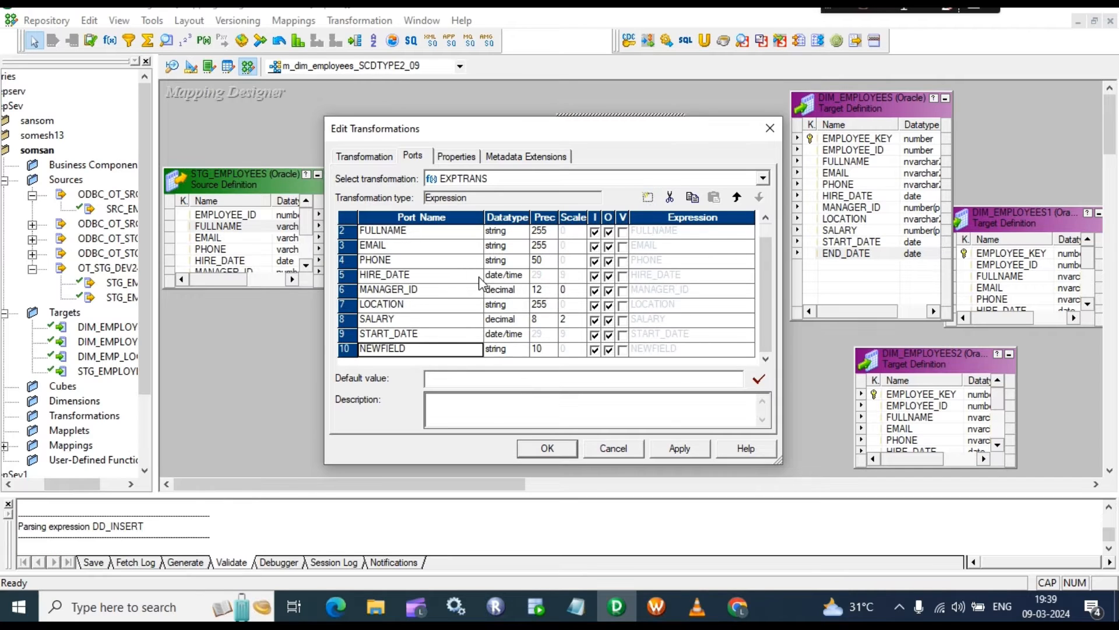
{"action": "left_click", "coordinate": [408, 349]}
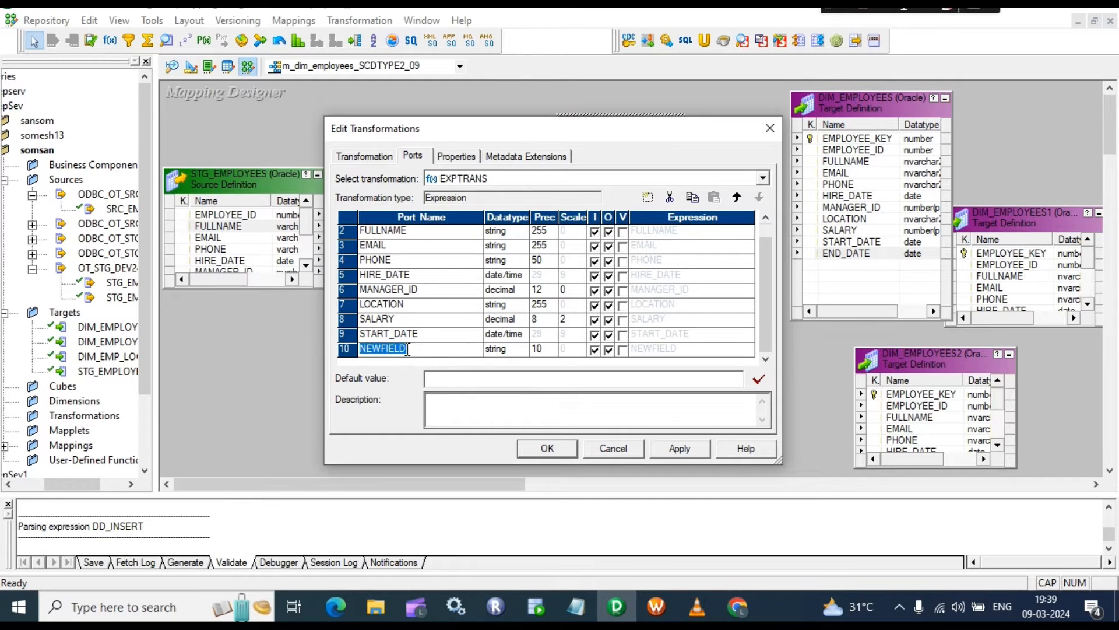
{"action": "type", "text": "O_END_DATE"}
{"action": "left_click", "coordinate": [594, 350]}
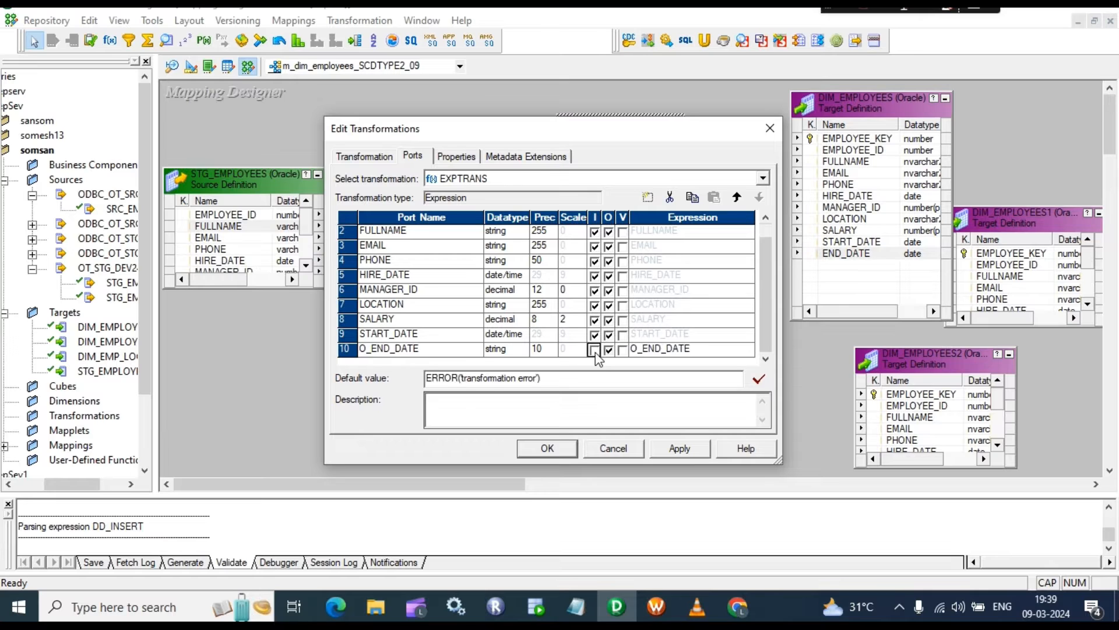
{"action": "left_click", "coordinate": [741, 352]}
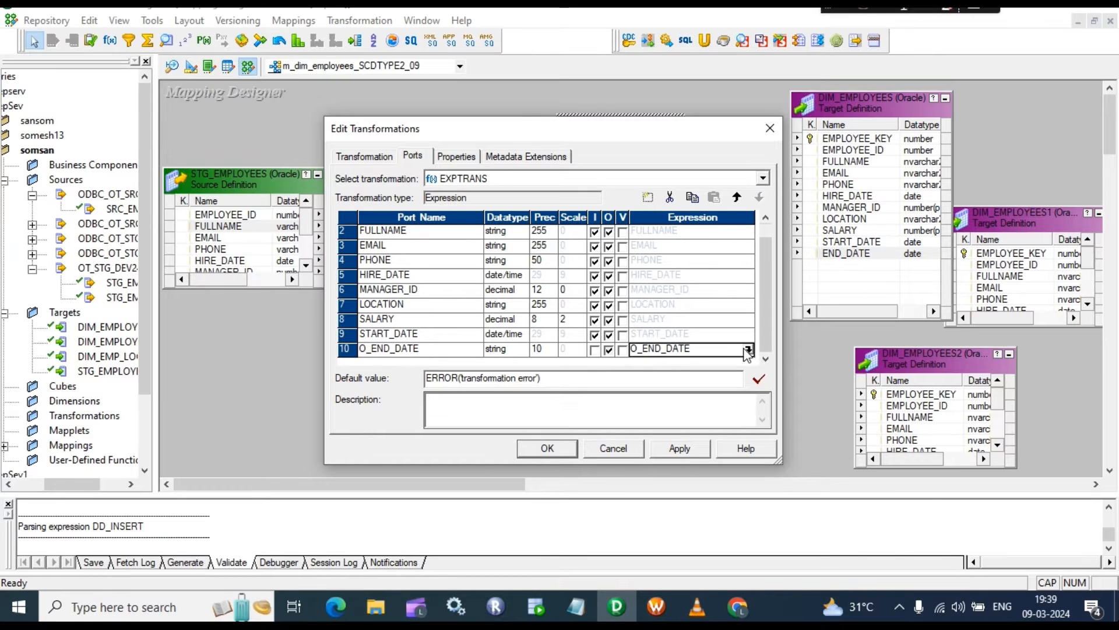
{"action": "left_click", "coordinate": [755, 353]}
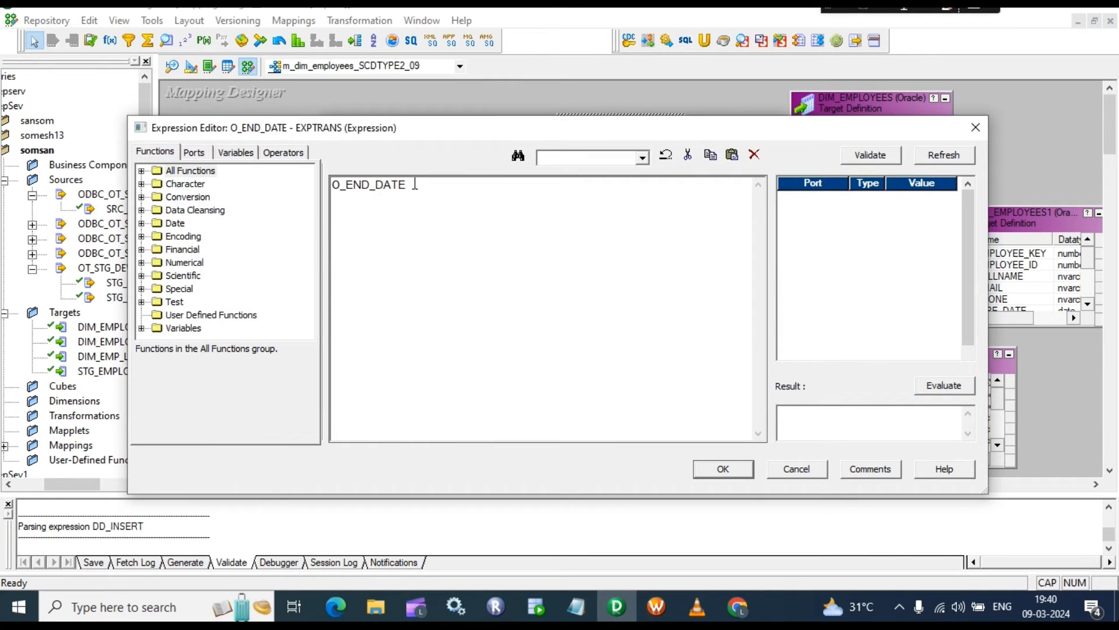
Step: Build the O_END_DATE expression from ADD_TO_DATE with START_DATE, 'DD' and -1 arguments
{"action": "left_click_drag", "start_coordinate": [414, 185], "coordinate": [330, 185]}
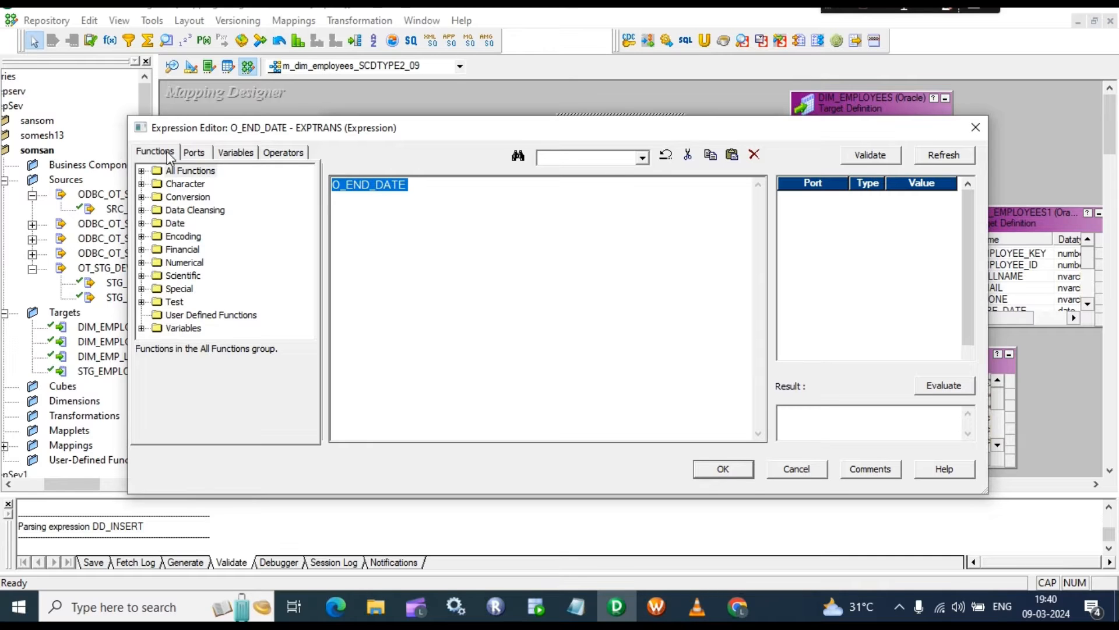
{"action": "left_click", "coordinate": [142, 171]}
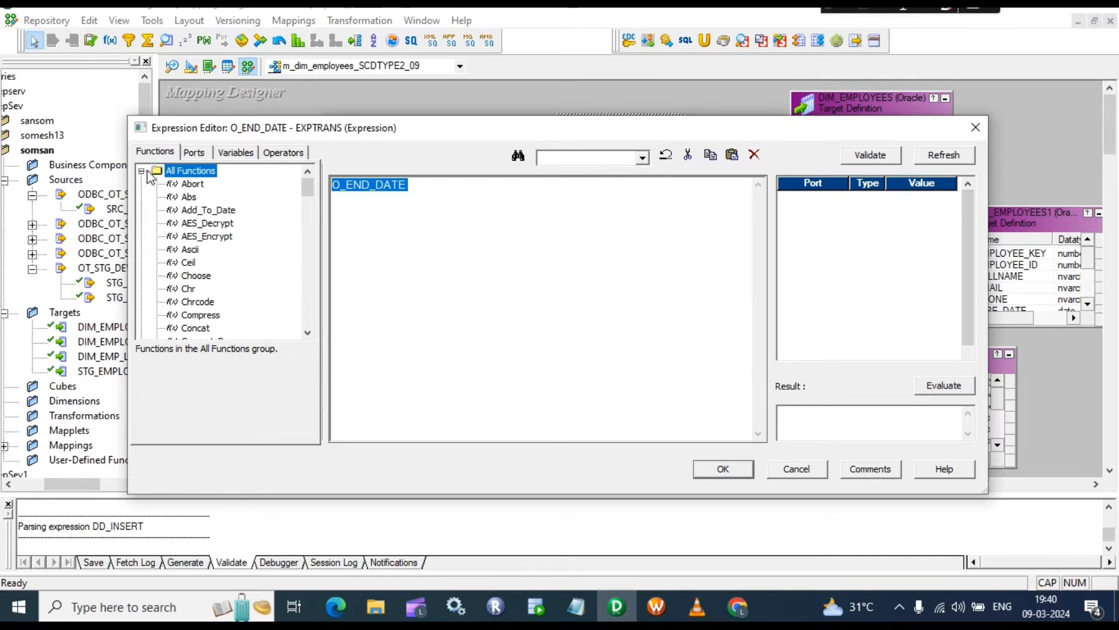
{"action": "double_click", "coordinate": [219, 212]}
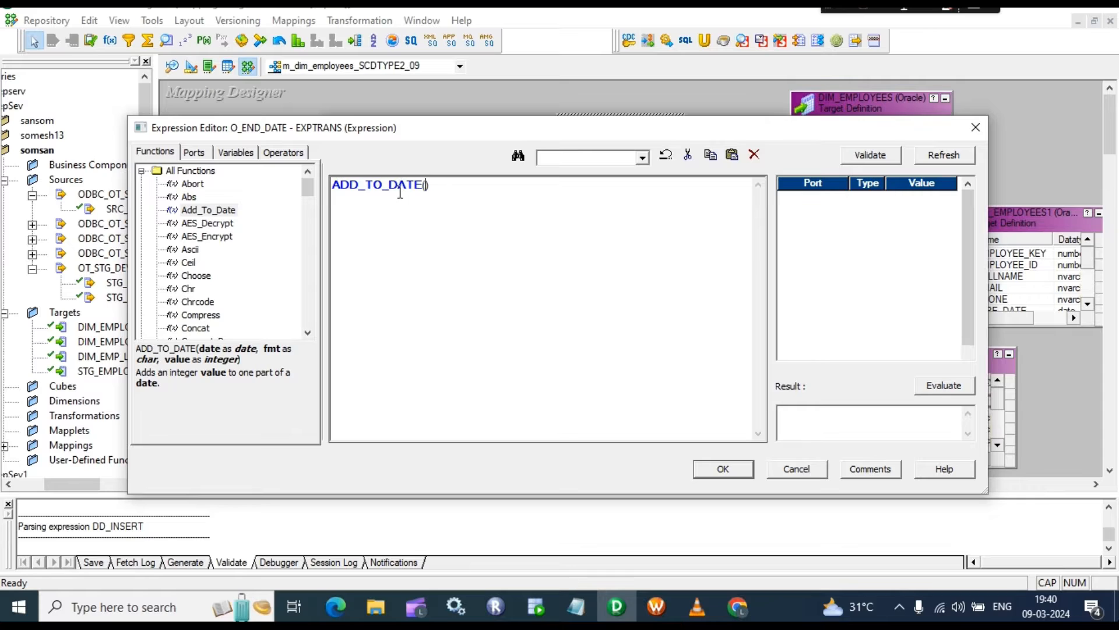
{"action": "left_click", "coordinate": [196, 153]}
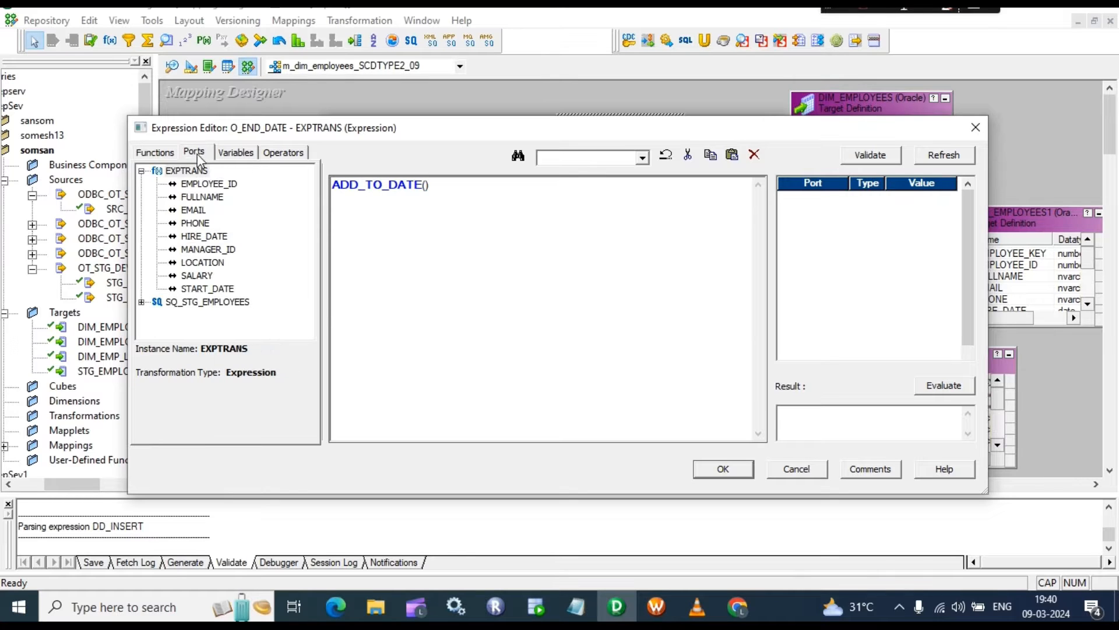
{"action": "double_click", "coordinate": [207, 289]}
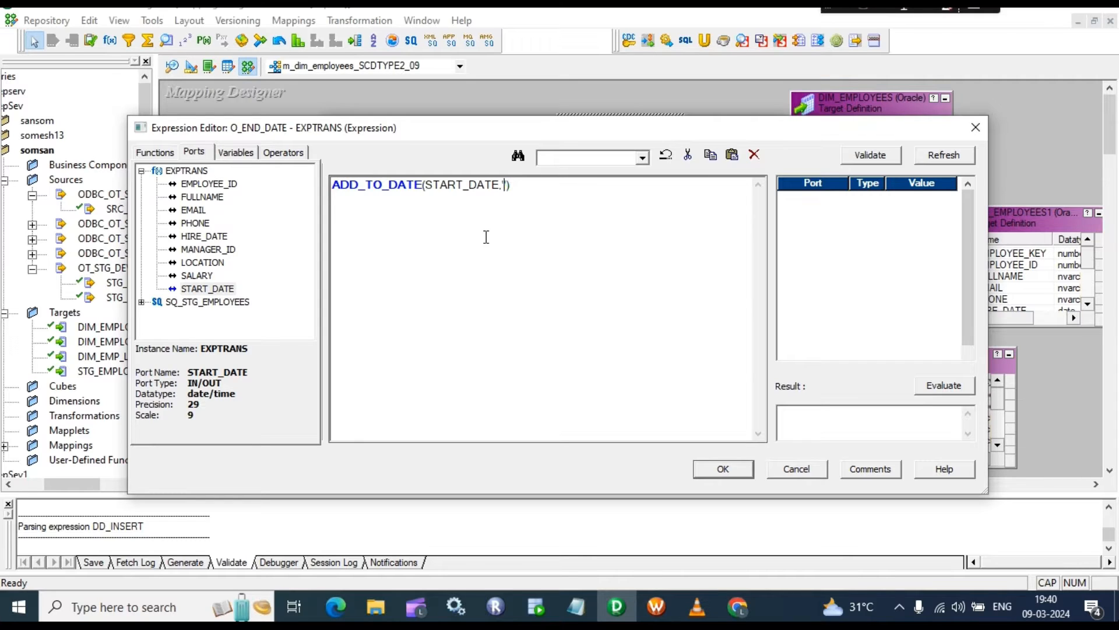
{"action": "type", "text": ",'DD"}
{"action": "type", "text": "',-1"}
Step: Insert the missing comma and keep the expression despite the string-versus-date mismatch warning
{"action": "left_click", "coordinate": [869, 155]}
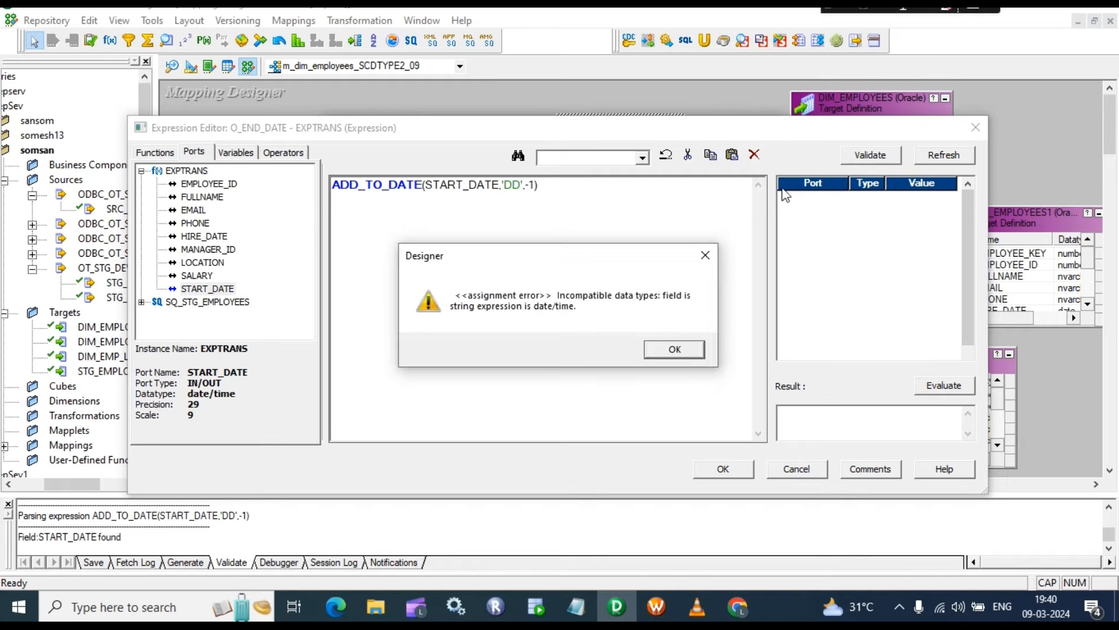
{"action": "left_click", "coordinate": [677, 351]}
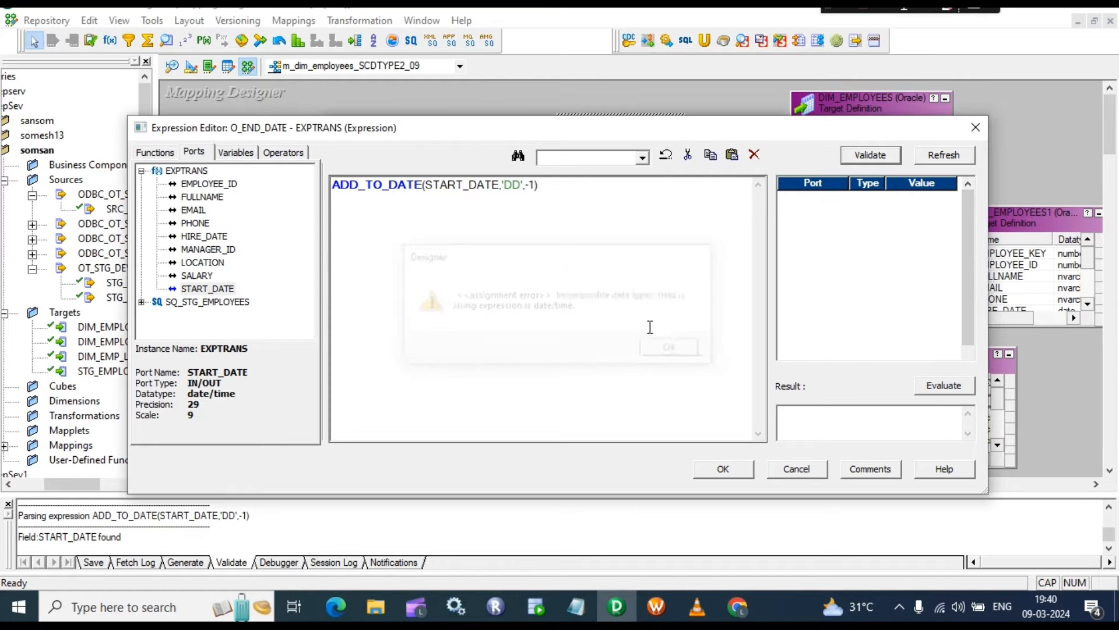
{"action": "left_click", "coordinate": [527, 187]}
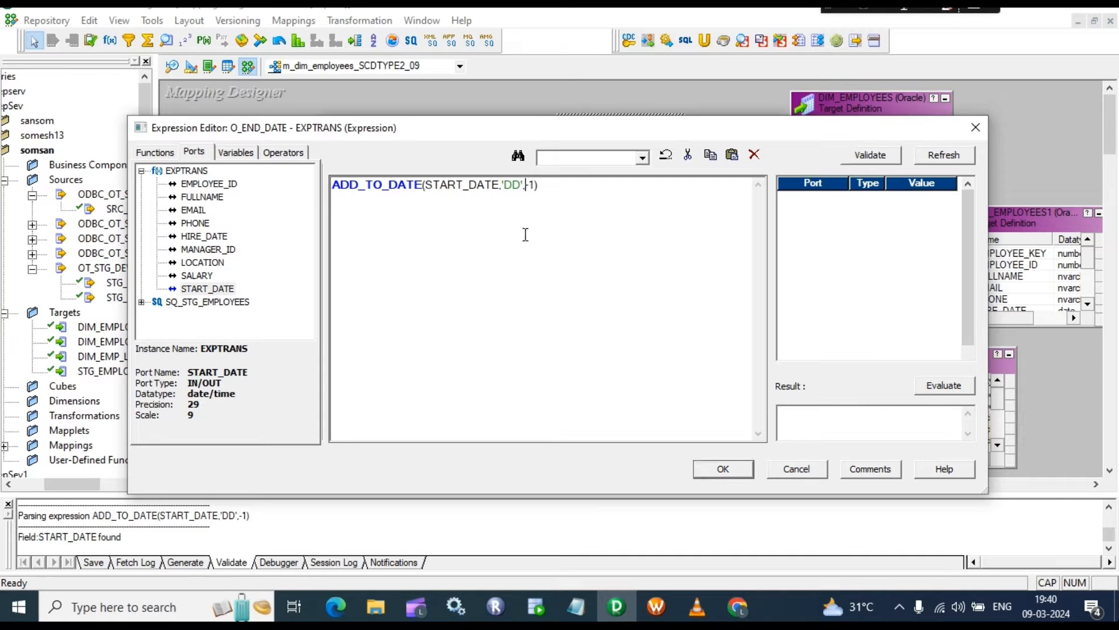
{"action": "type", "text": ","}
{"action": "left_click", "coordinate": [871, 156]}
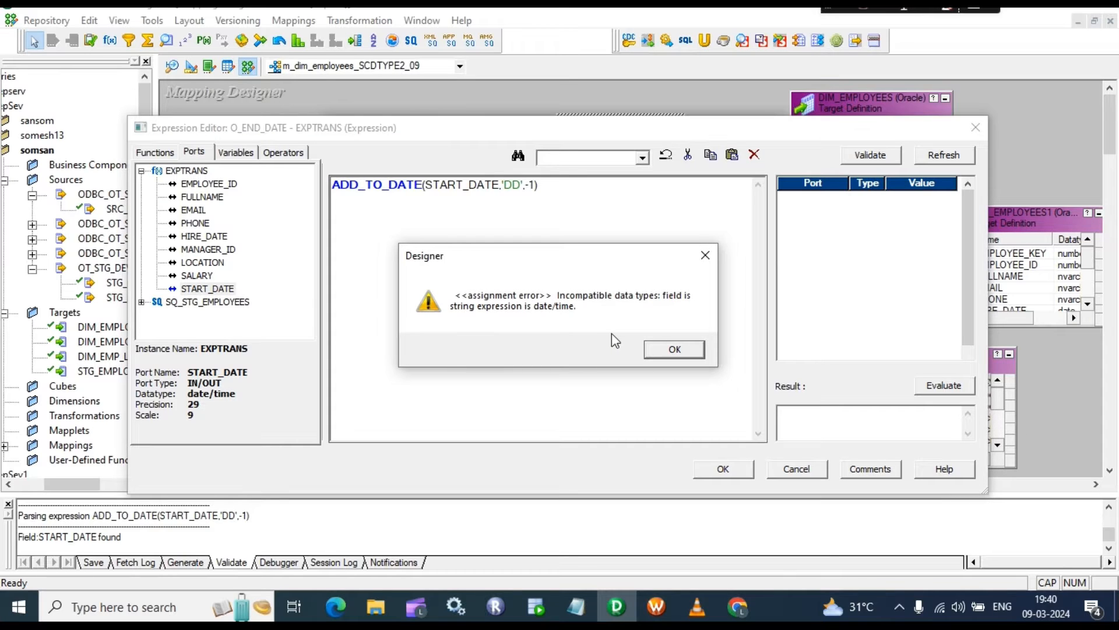
{"action": "left_click", "coordinate": [666, 345]}
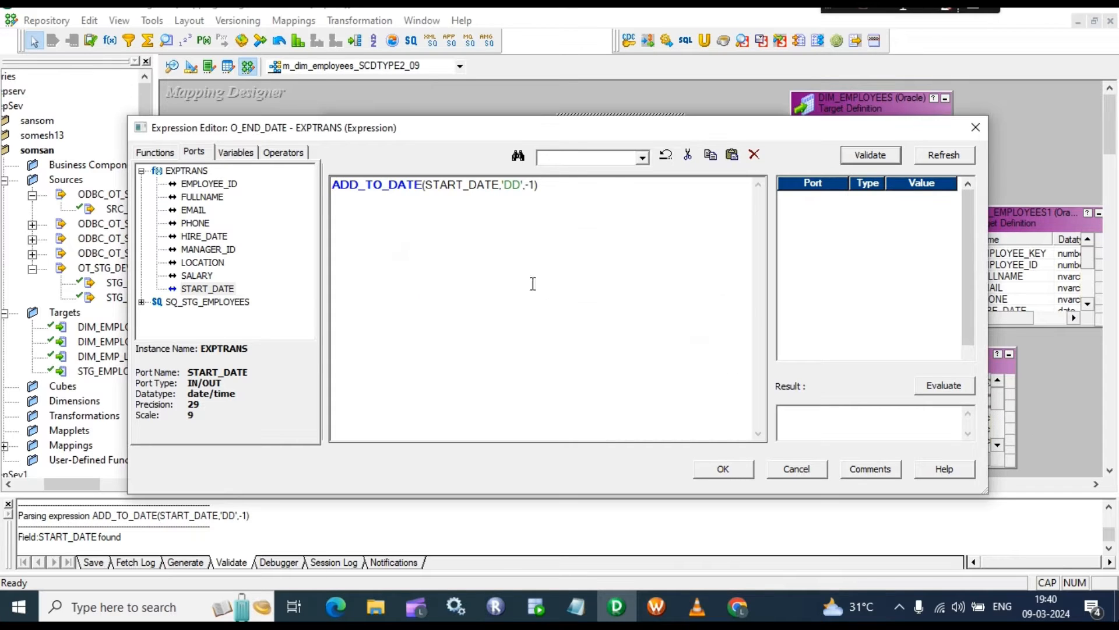
{"action": "left_click", "coordinate": [723, 470]}
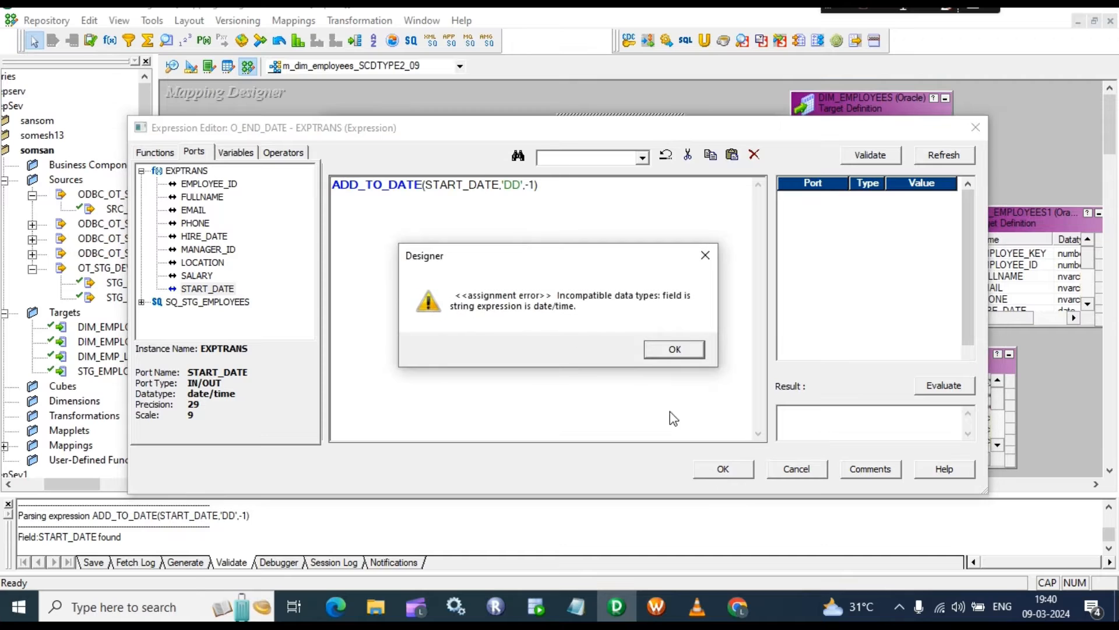
{"action": "left_click", "coordinate": [674, 347]}
{"action": "left_click", "coordinate": [589, 350]}
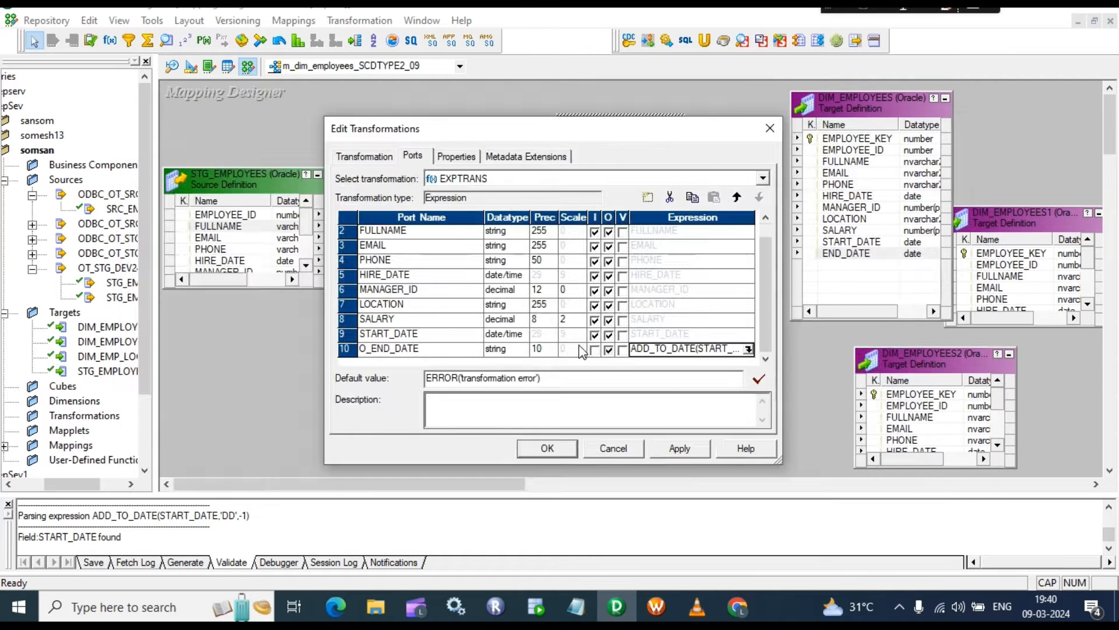
Step: Change O_END_DATE to date/time and confirm its ADD_TO_DATE expression now parses
{"action": "left_click", "coordinate": [496, 350]}
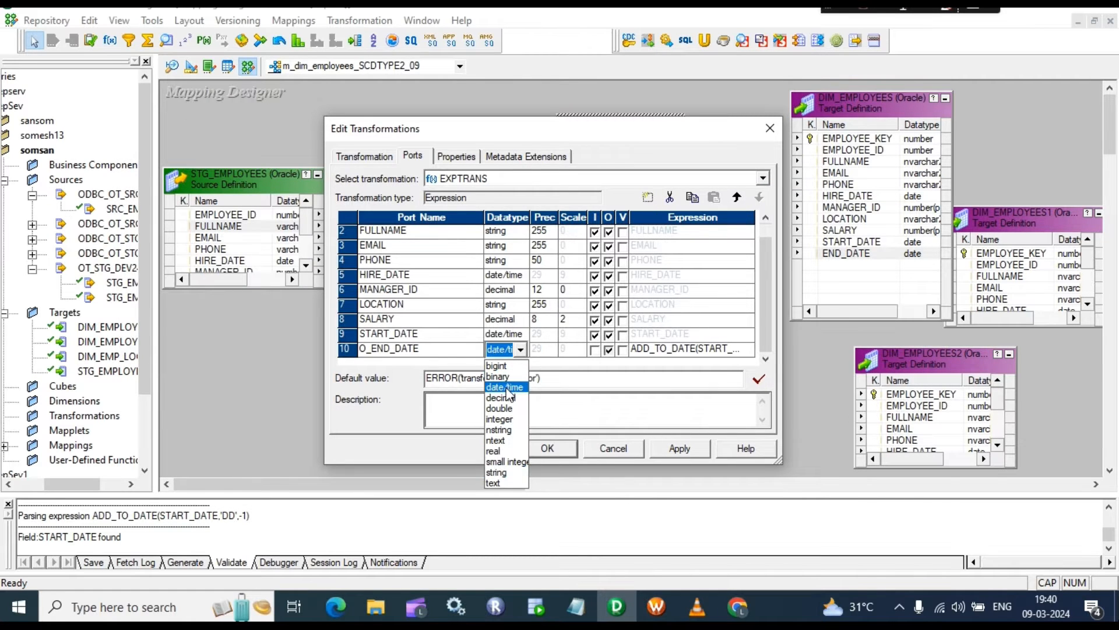
{"action": "left_click", "coordinate": [505, 385]}
{"action": "left_click", "coordinate": [748, 348]}
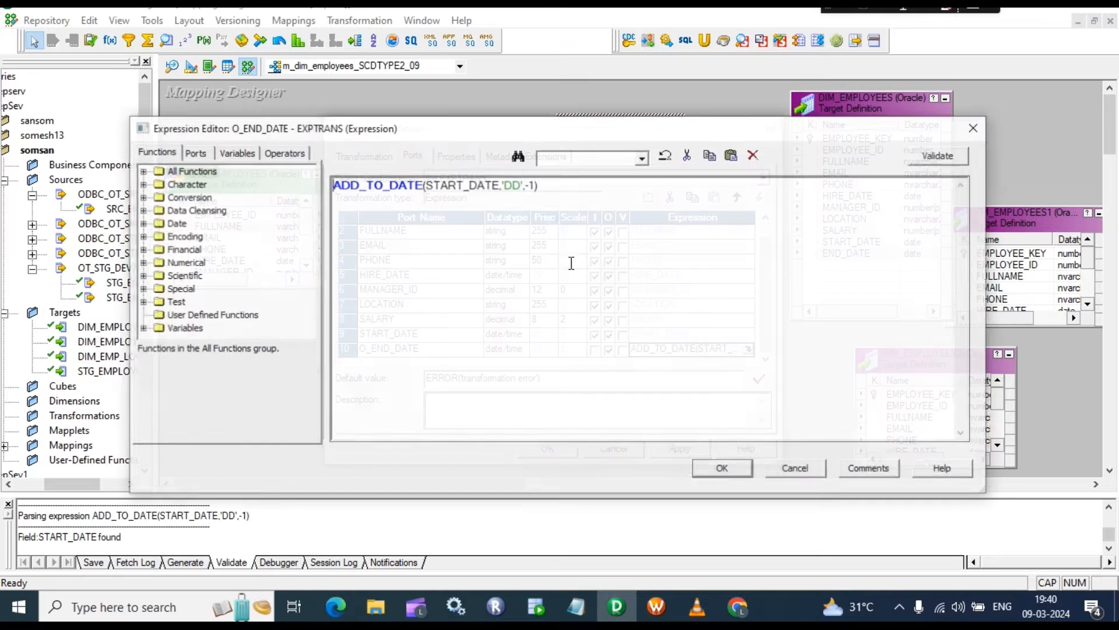
{"action": "left_click", "coordinate": [931, 158]}
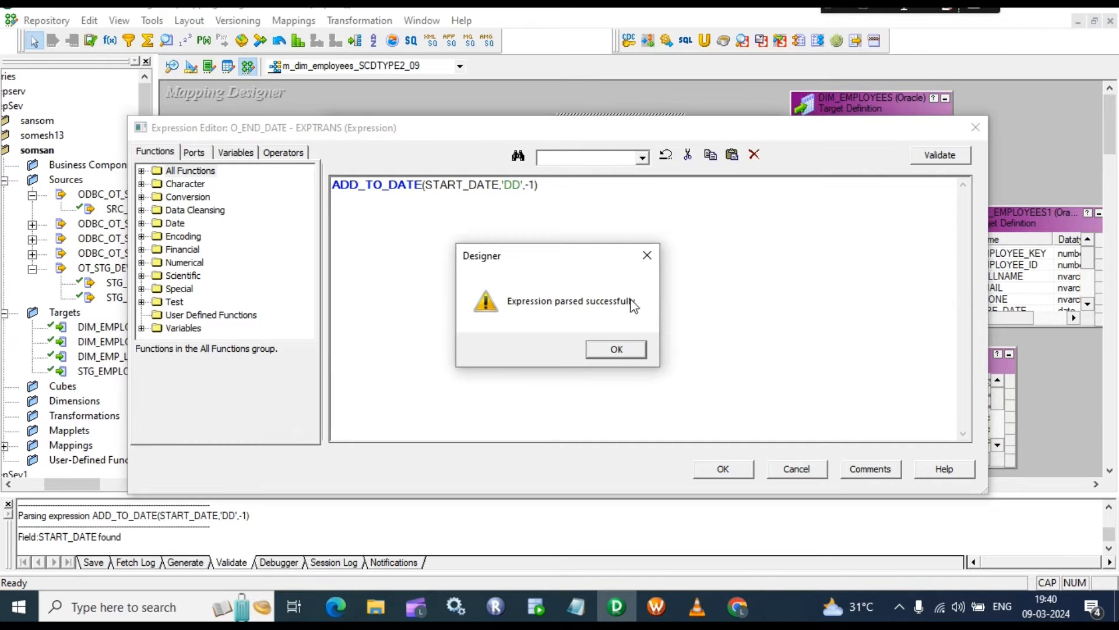
{"action": "left_click", "coordinate": [613, 348]}
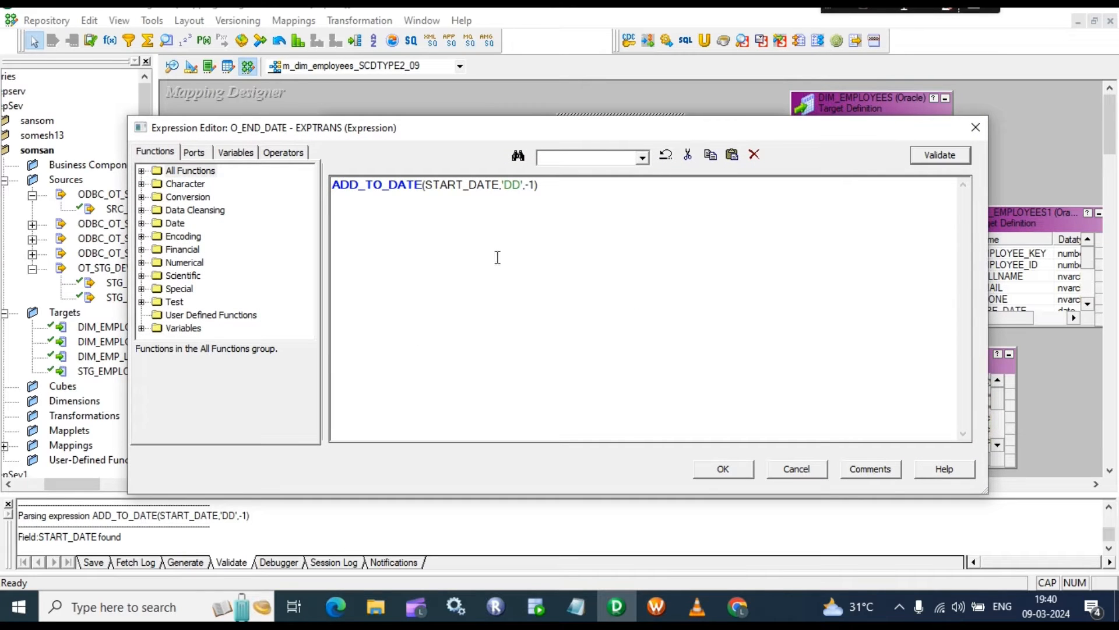
Step: Accept the expression and apply the EXPTRANS port changes
{"action": "left_click_drag", "start_coordinate": [545, 187], "coordinate": [376, 182]}
{"action": "left_click", "coordinate": [469, 185]}
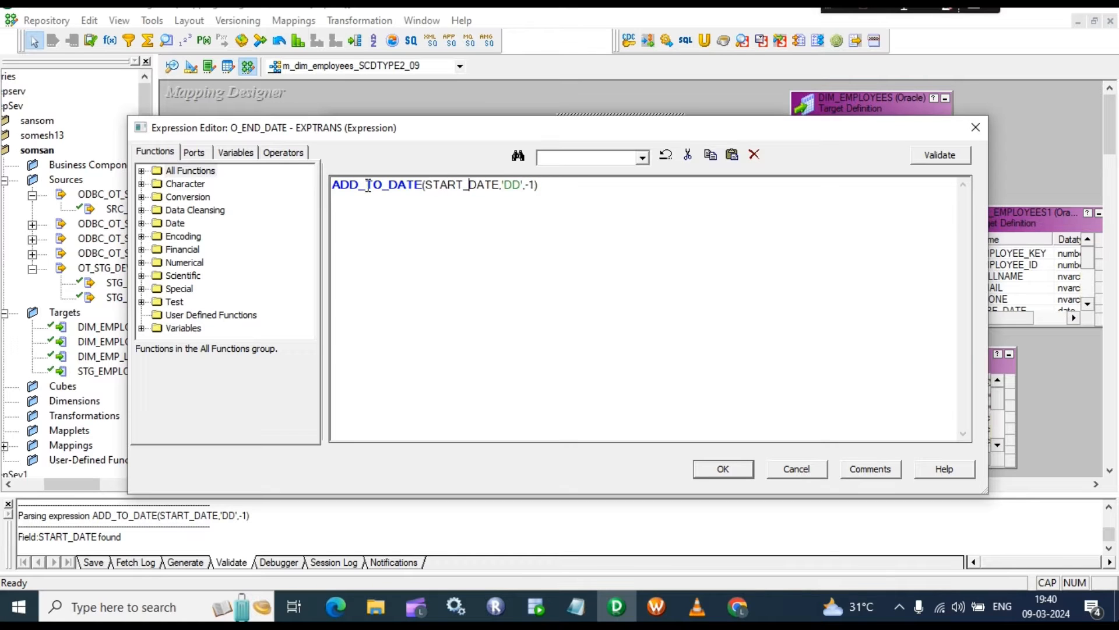
{"action": "left_click_drag", "start_coordinate": [540, 191], "coordinate": [410, 176]}
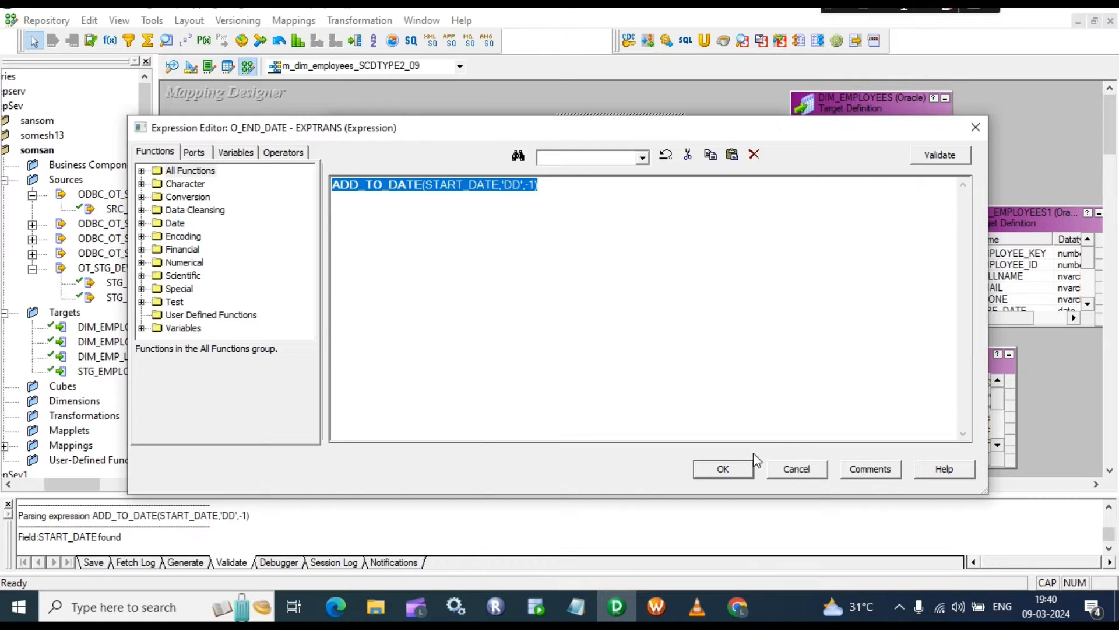
{"action": "left_click", "coordinate": [739, 467]}
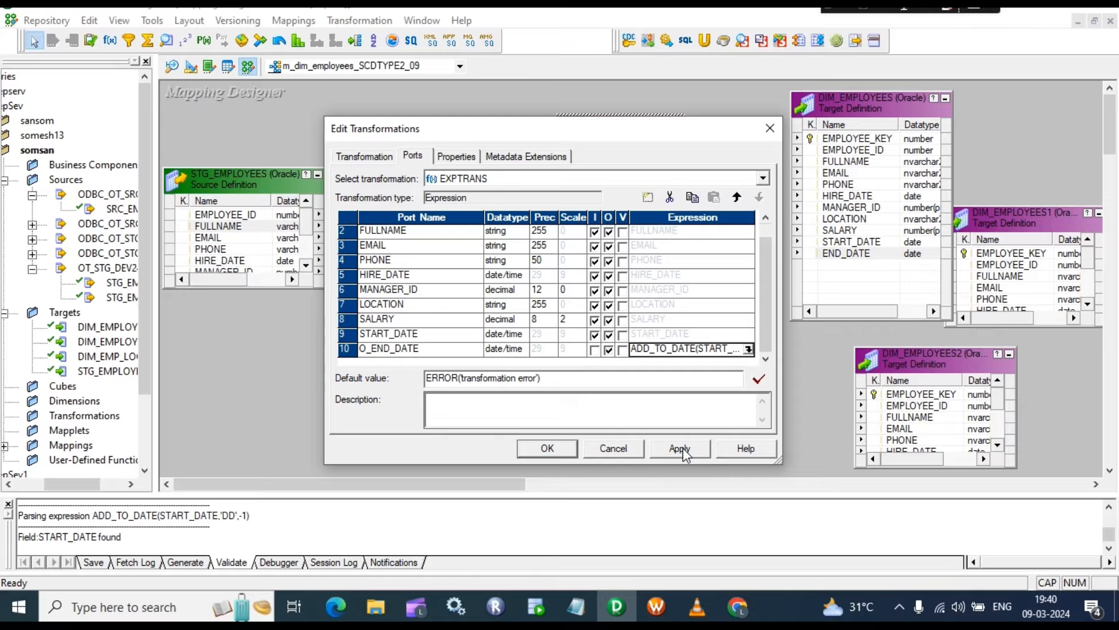
{"action": "left_click", "coordinate": [679, 448]}
{"action": "left_click", "coordinate": [547, 448]}
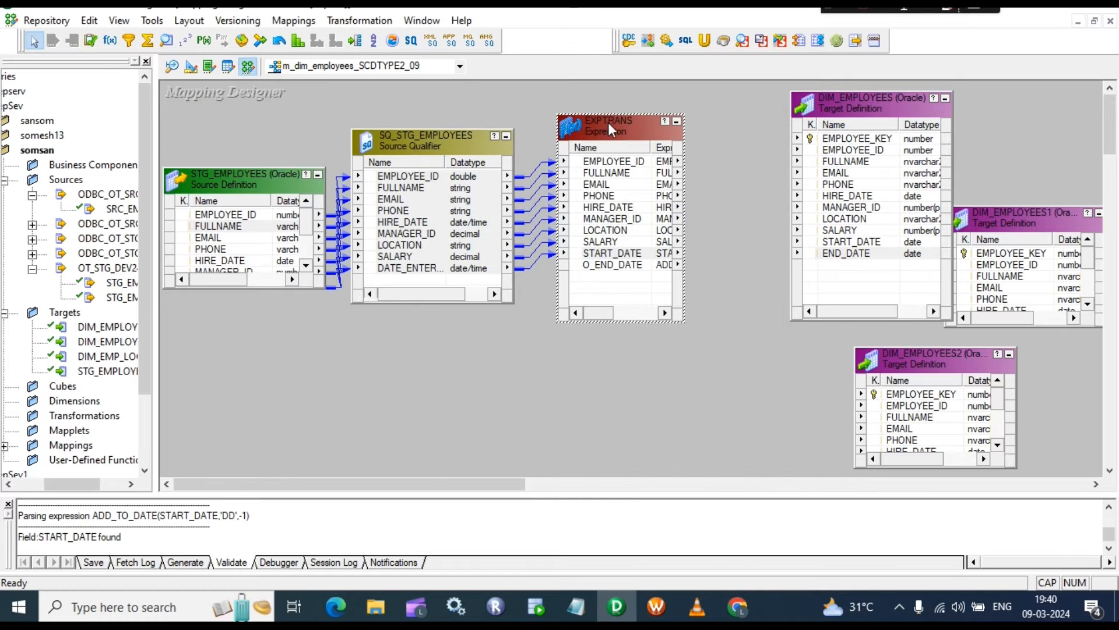
Step: Move SQ_STG_EMPLOYEES and EXPTRANS closer, widen EXPTRANS, and draw a new lookup on the canvas
{"action": "left_click_drag", "start_coordinate": [438, 151], "coordinate": [376, 162]}
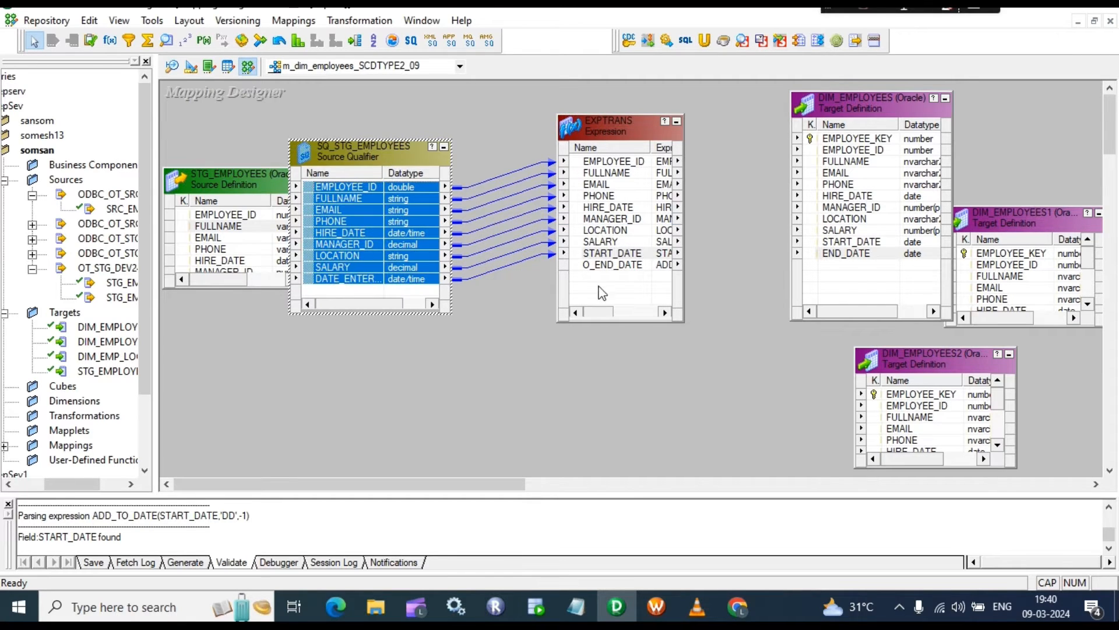
{"action": "left_click_drag", "start_coordinate": [617, 134], "coordinate": [563, 117]}
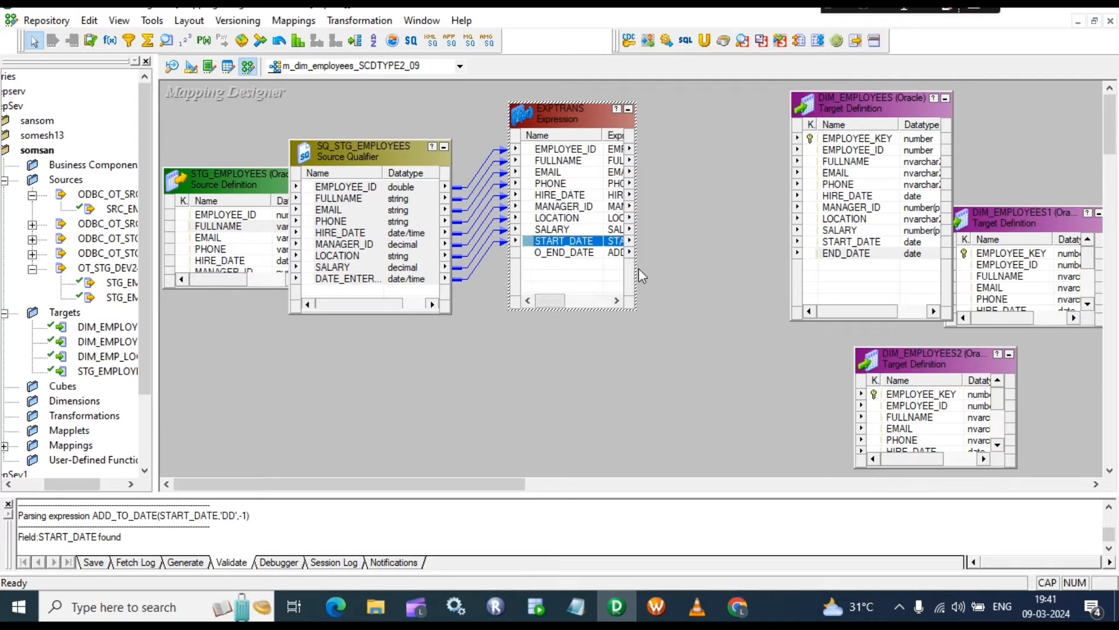
{"action": "left_click_drag", "start_coordinate": [636, 265], "coordinate": [688, 271]}
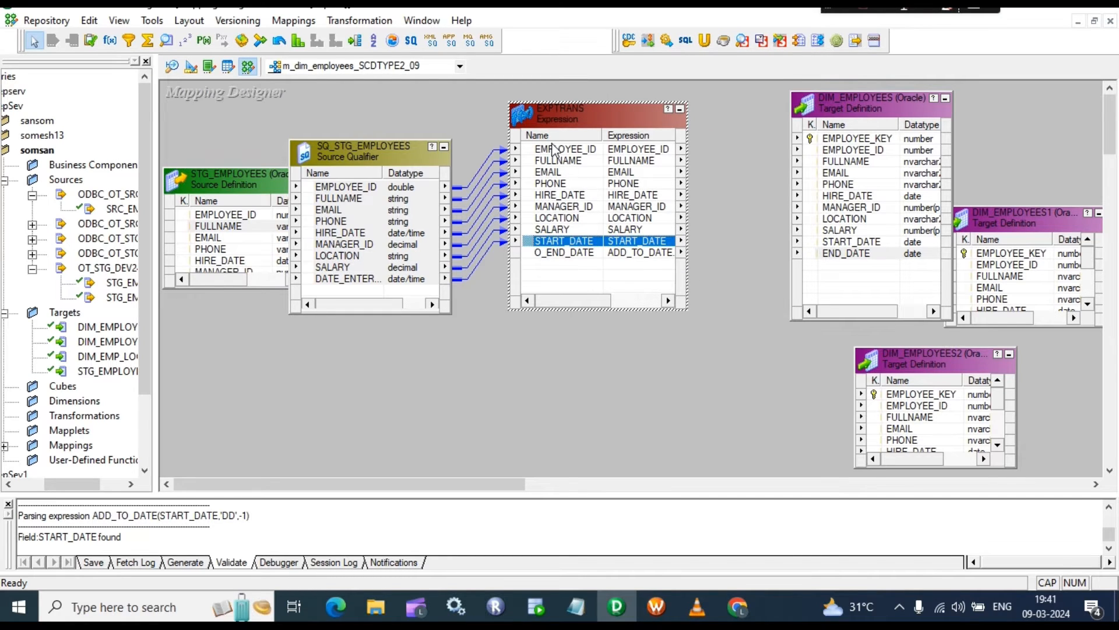
{"action": "left_click_drag", "start_coordinate": [594, 119], "coordinate": [572, 114]}
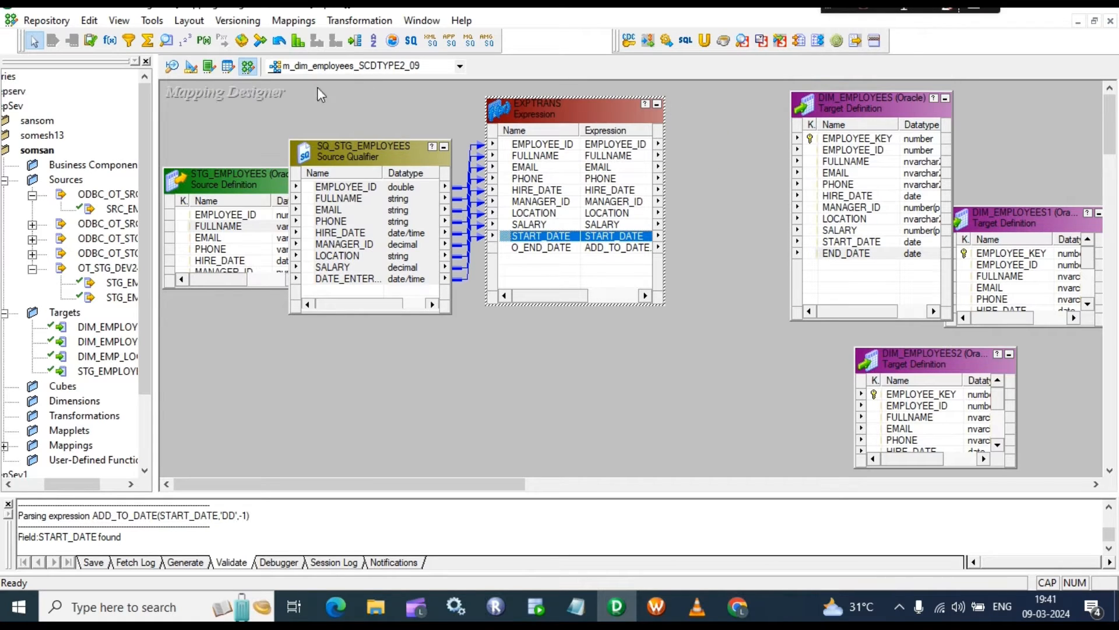
{"action": "left_click", "coordinate": [168, 46]}
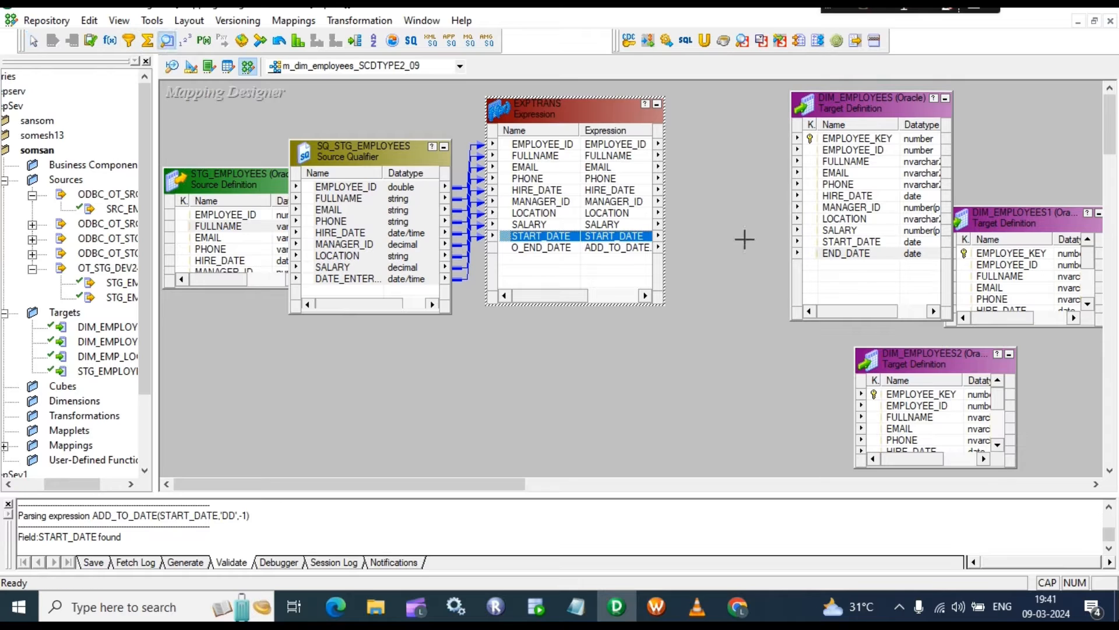
{"action": "left_click_drag", "start_coordinate": [682, 92], "coordinate": [772, 240]}
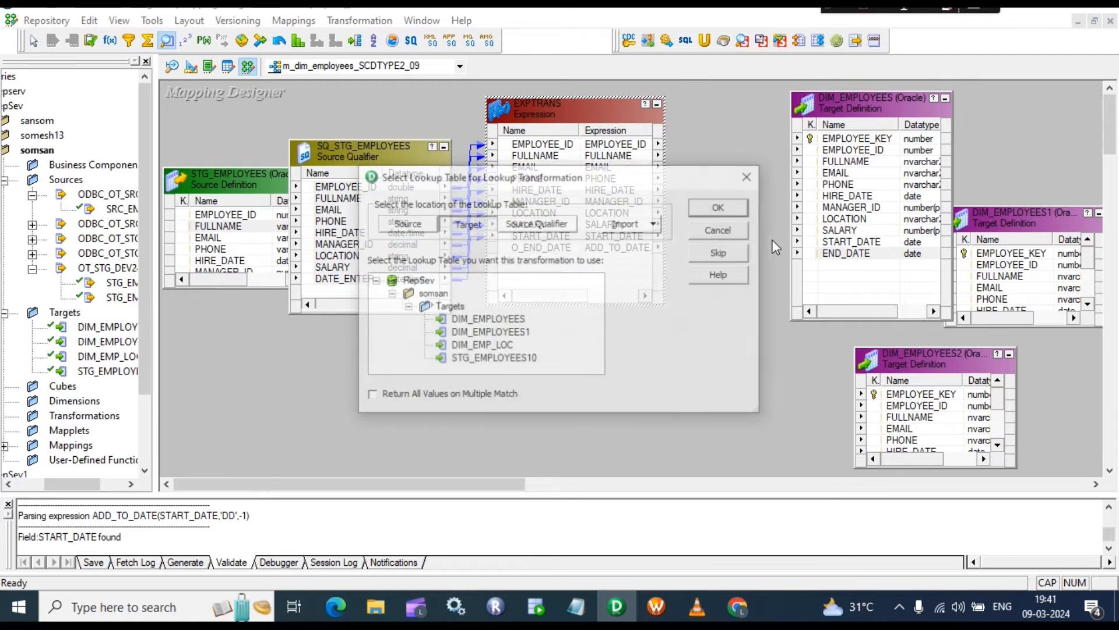
Step: Base the new lookup on the DIM_EMPLOYEES target table
{"action": "left_click", "coordinate": [497, 325]}
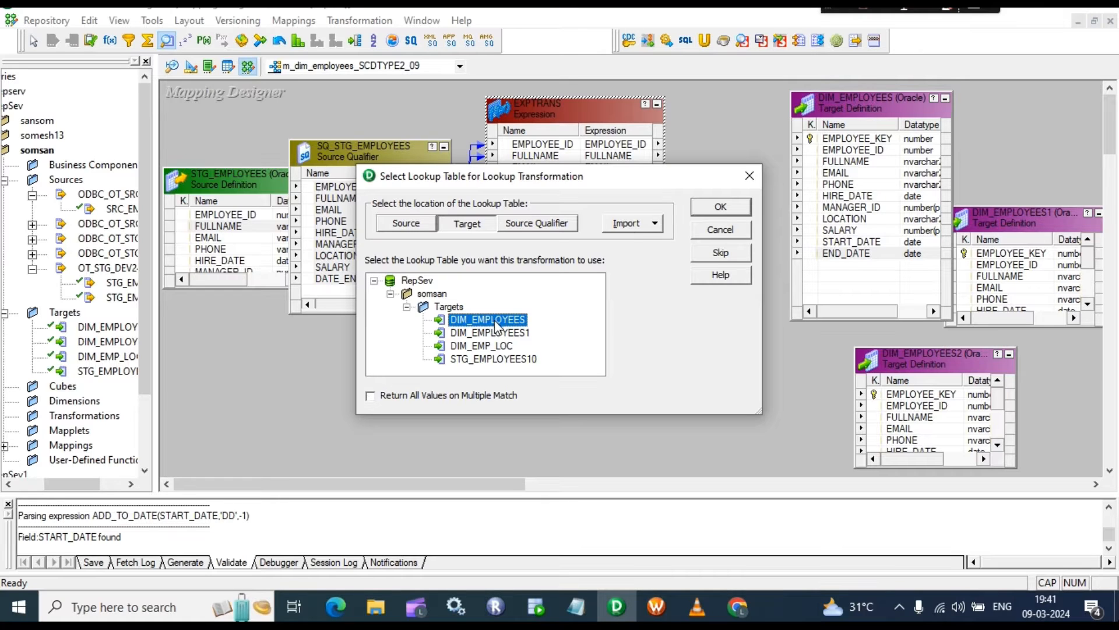
{"action": "left_click", "coordinate": [715, 209]}
{"action": "double_click", "coordinate": [720, 189]}
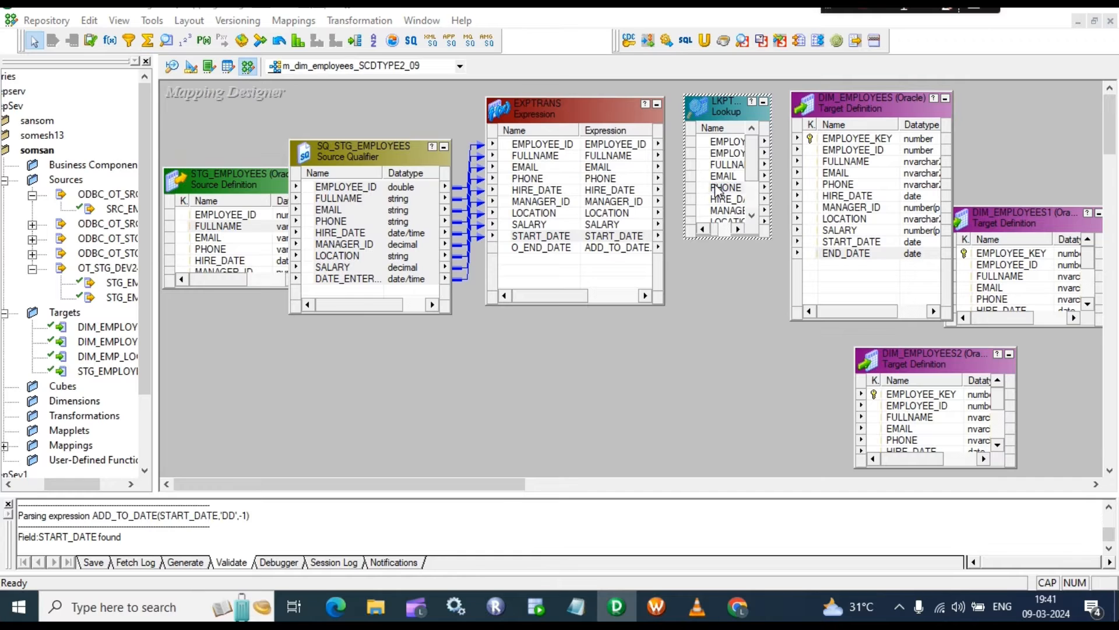
{"action": "left_click", "coordinate": [772, 128]}
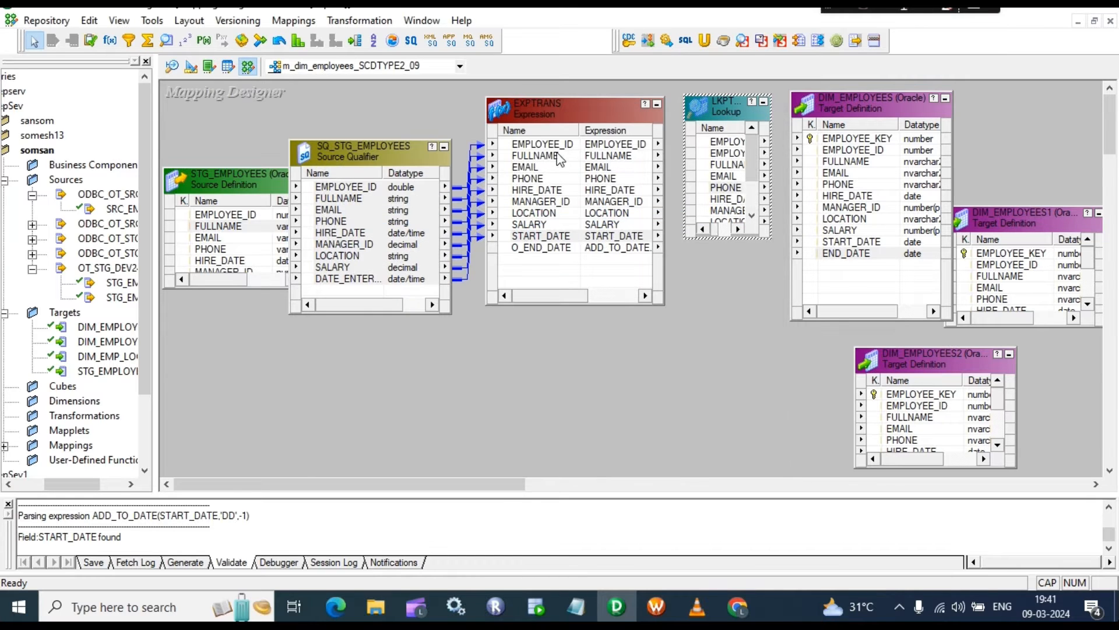
Step: Trim LKPTRANS to only EMPLOYEE_KEY and EMPLOYEE_ID, accepting the empty lookup condition warning
{"action": "double_click", "coordinate": [721, 155]}
{"action": "left_click", "coordinate": [395, 259]}
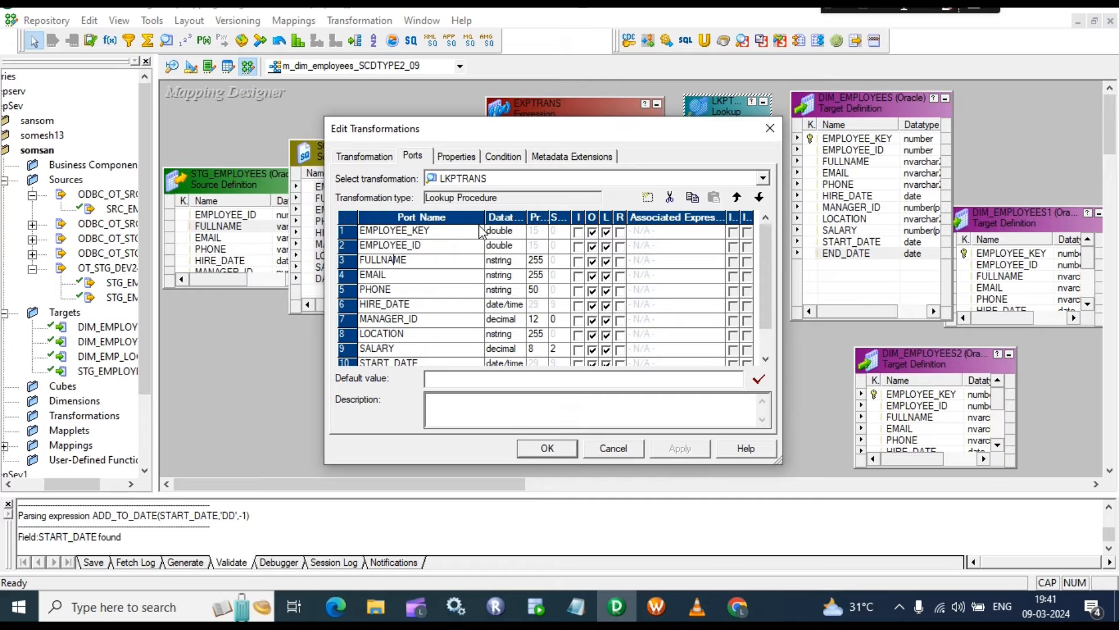
{"action": "left_click", "coordinate": [671, 198]}
{"action": "left_click", "coordinate": [670, 198]}
{"action": "left_click", "coordinate": [670, 198]}
{"action": "left_click", "coordinate": [671, 198]}
{"action": "left_click", "coordinate": [671, 198]}
{"action": "left_click", "coordinate": [670, 197]}
{"action": "left_click", "coordinate": [671, 197]}
{"action": "left_click", "coordinate": [670, 197]}
{"action": "left_click", "coordinate": [670, 198]}
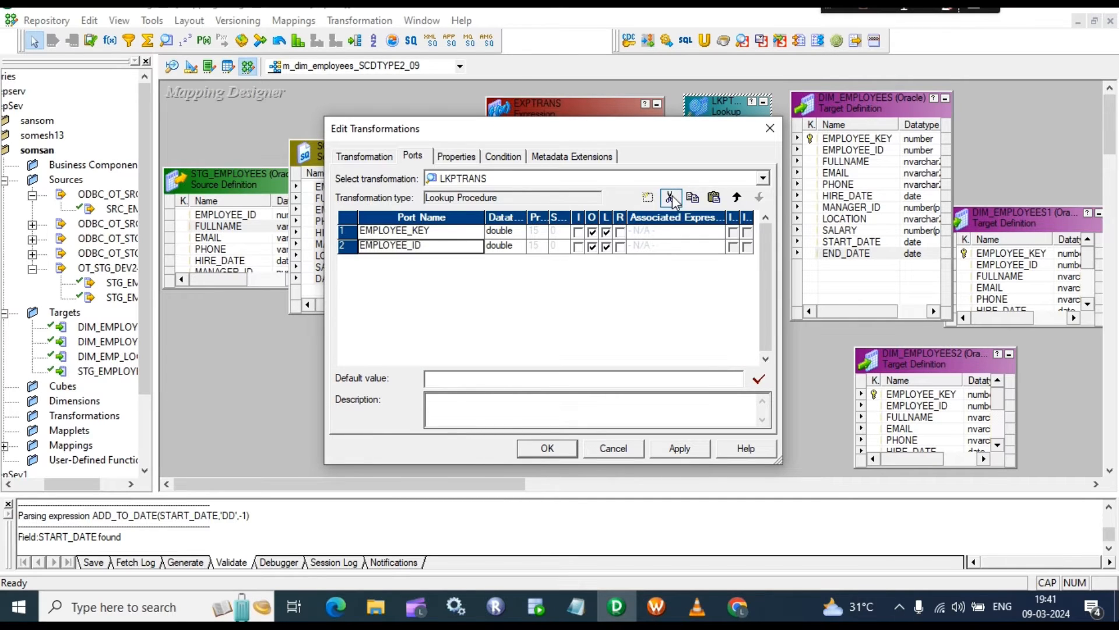
{"action": "left_click", "coordinate": [673, 453]}
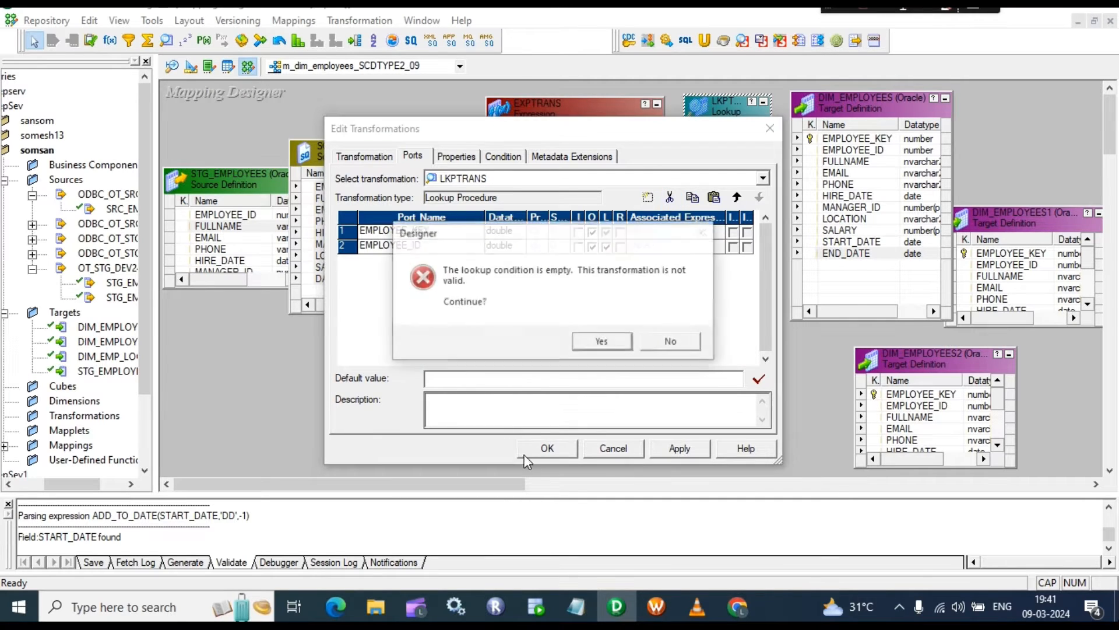
{"action": "left_click", "coordinate": [606, 342]}
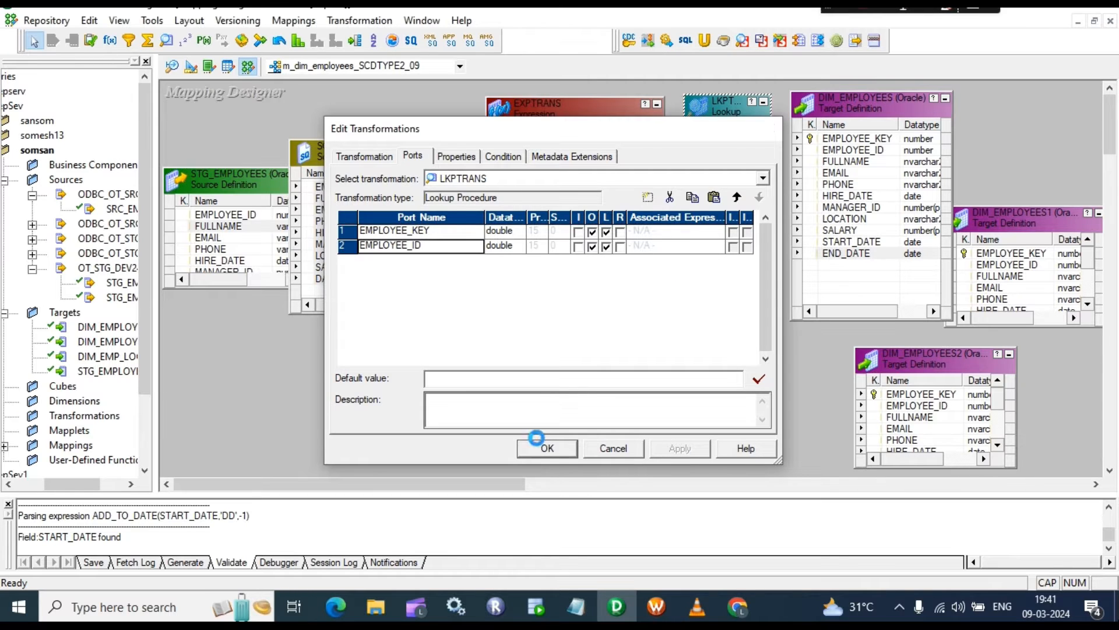
{"action": "left_click", "coordinate": [537, 447]}
{"action": "left_click", "coordinate": [554, 235]}
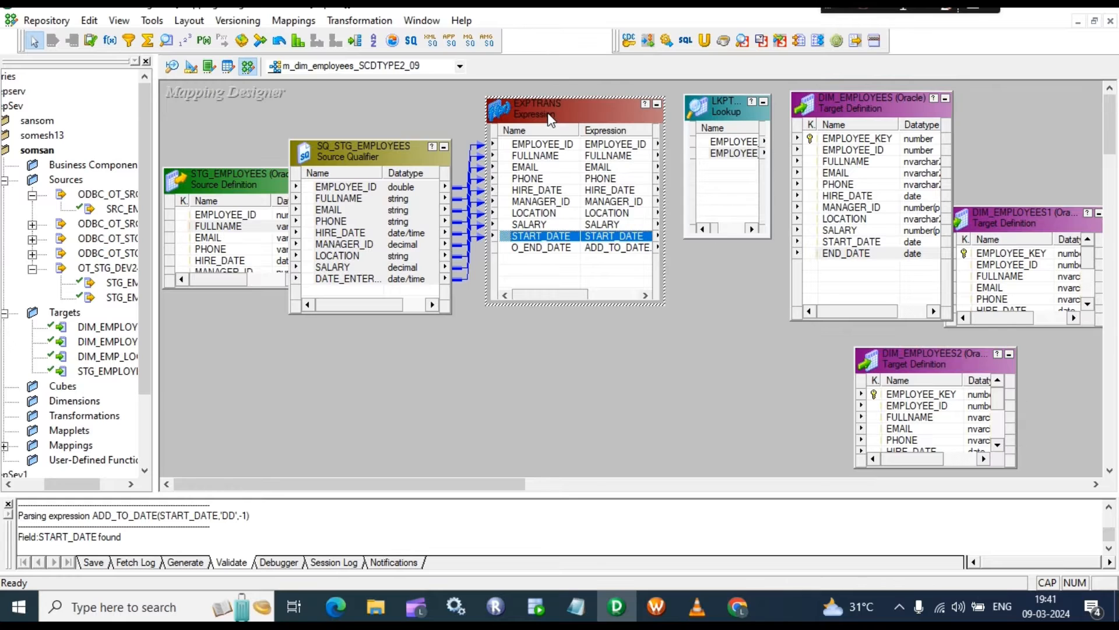
Step: Link EMPLOYEE_ID into LKPTRANS as the input-only port i_EMPLOYEE_ID1
{"action": "left_click_drag", "start_coordinate": [548, 134], "coordinate": [723, 183]}
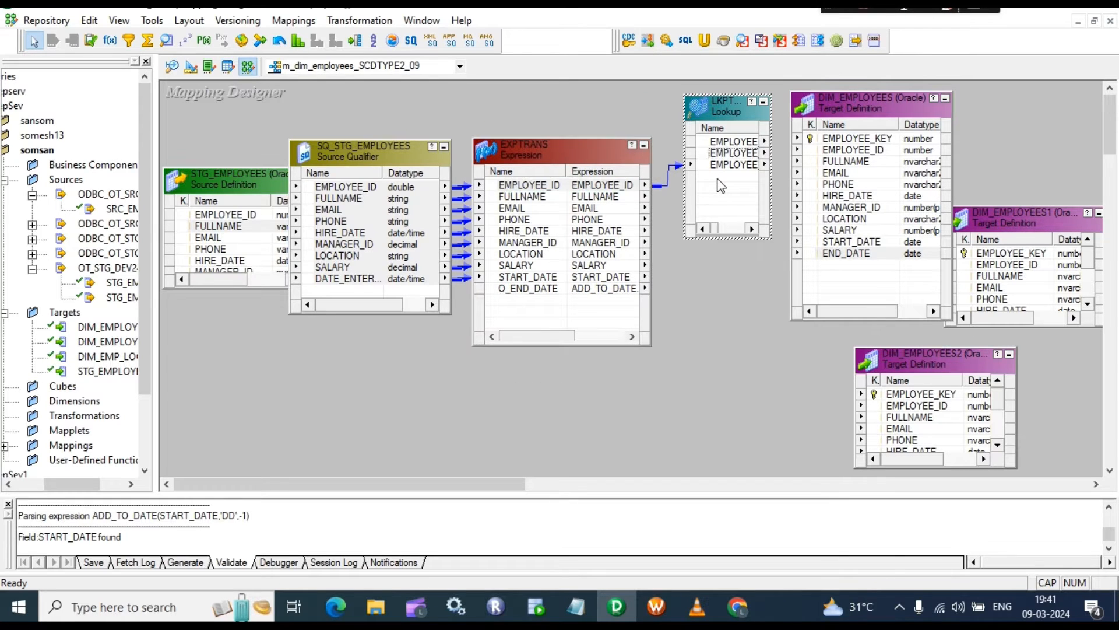
{"action": "double_click", "coordinate": [721, 182]}
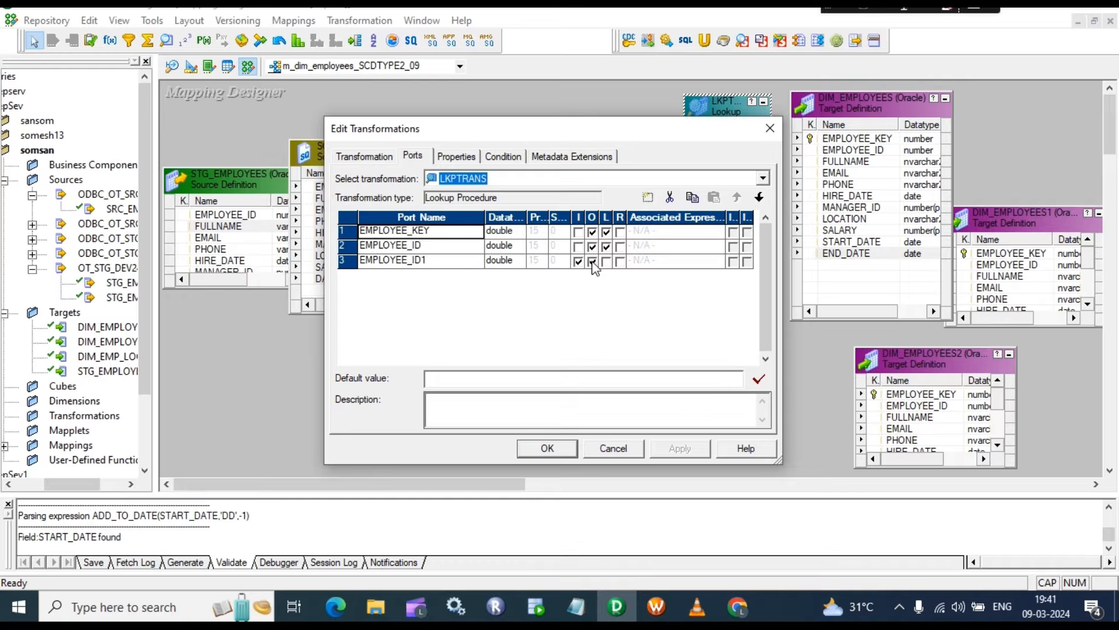
{"action": "left_click", "coordinate": [592, 262]}
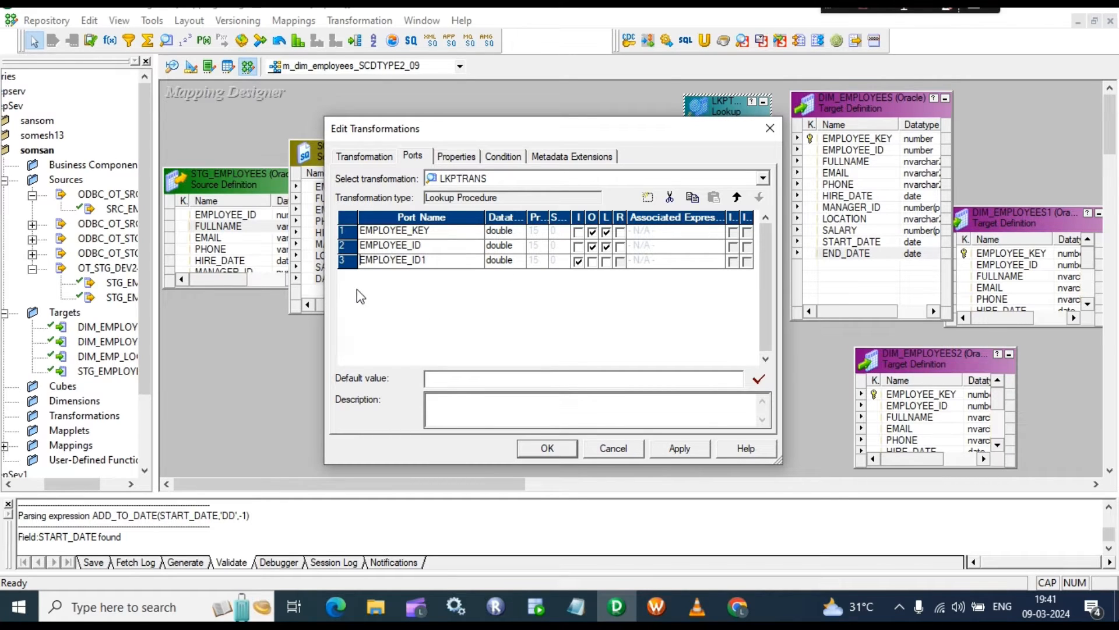
{"action": "type", "text": "_"}
{"action": "left_click", "coordinate": [440, 234]}
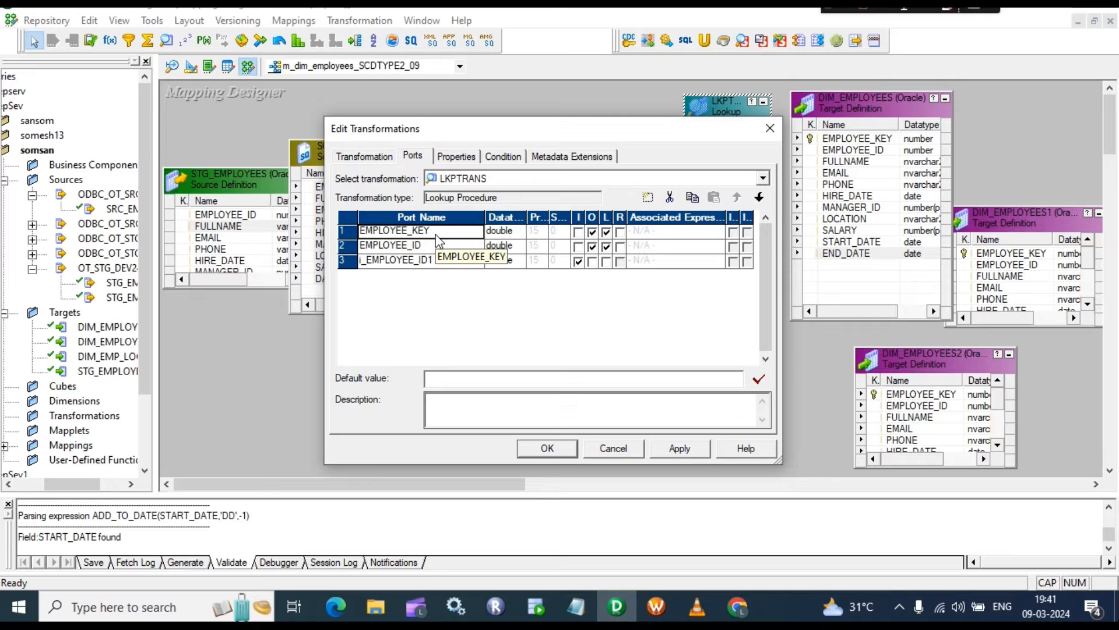
Step: Add the lookup condition EMPLOYEE_ID = i_EMPLOYEE_ID1 and close the lookup settings
{"action": "left_click", "coordinate": [513, 162]}
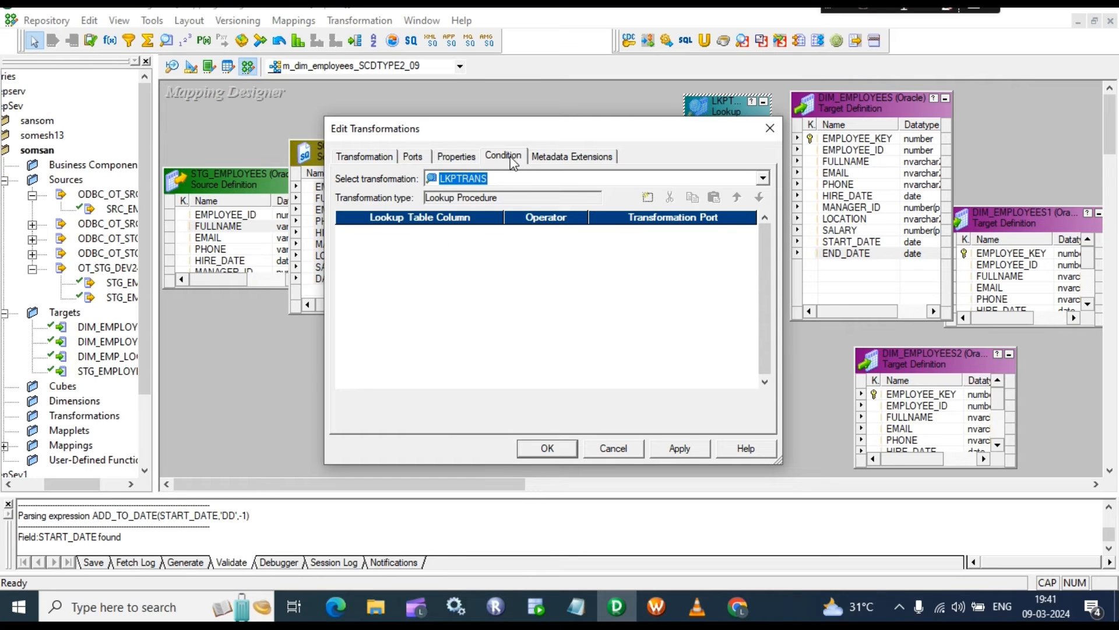
{"action": "left_click", "coordinate": [648, 197]}
{"action": "left_click", "coordinate": [648, 197]}
{"action": "left_click", "coordinate": [670, 197]}
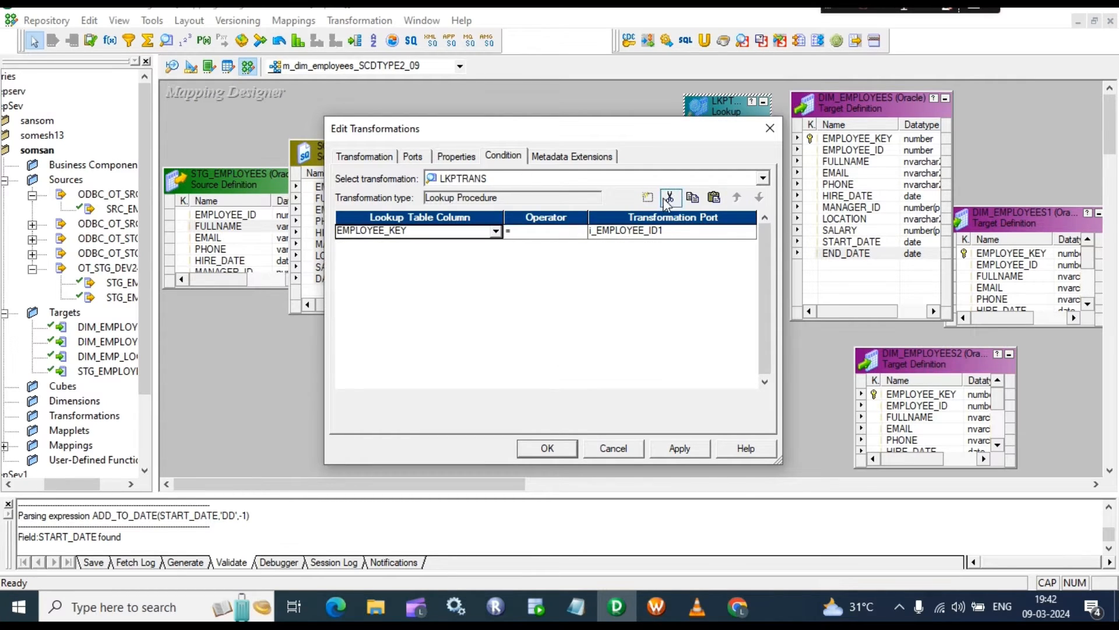
{"action": "left_click", "coordinate": [496, 231]}
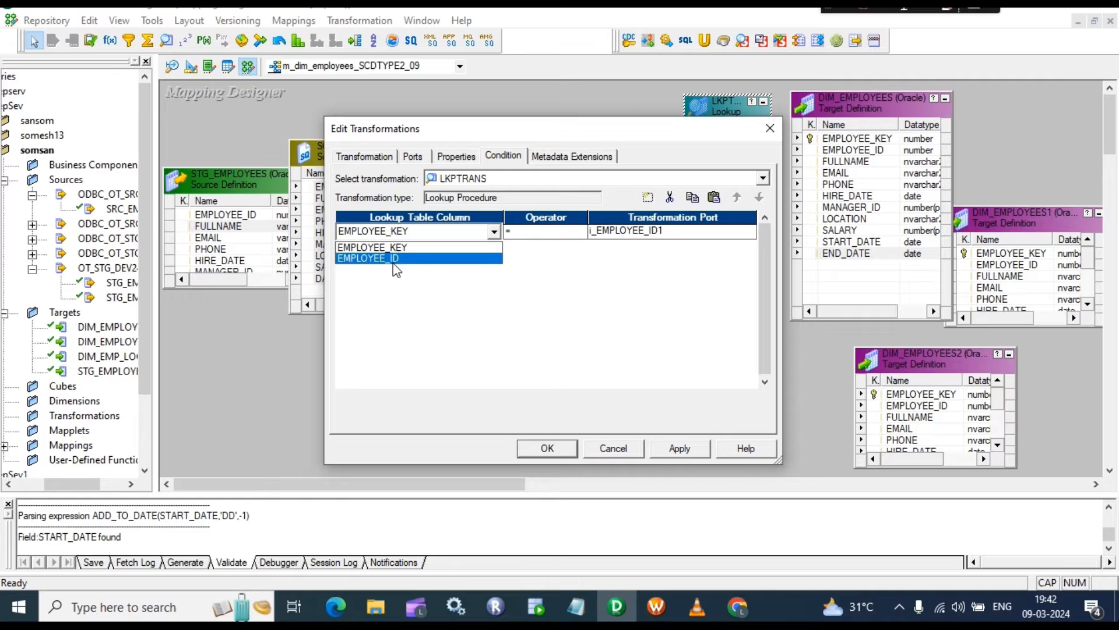
{"action": "left_click", "coordinate": [397, 259]}
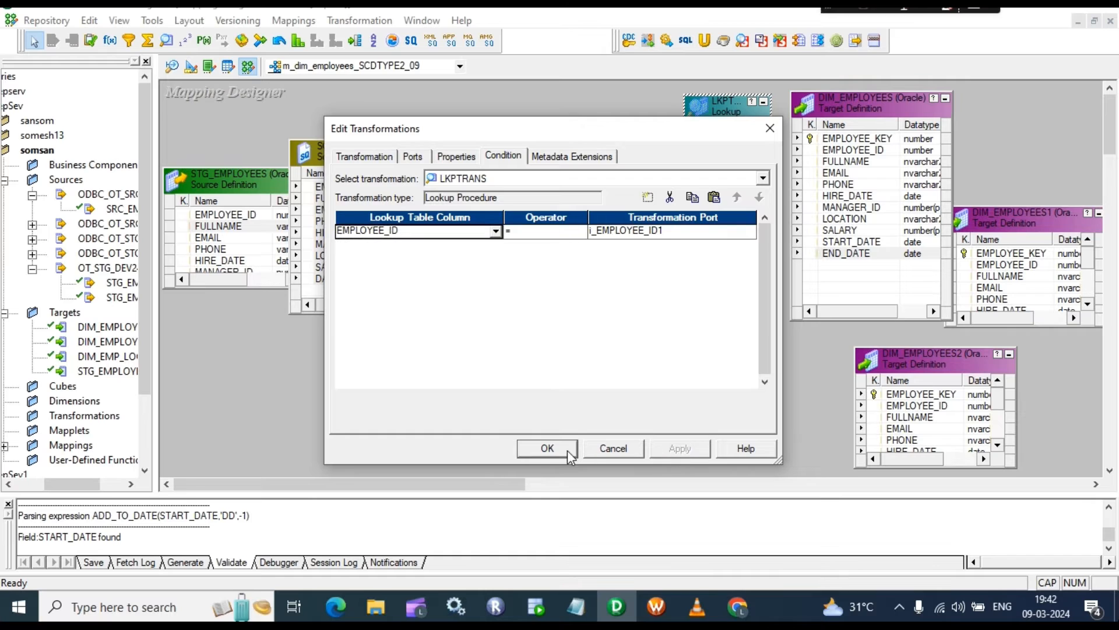
{"action": "left_click", "coordinate": [547, 448]}
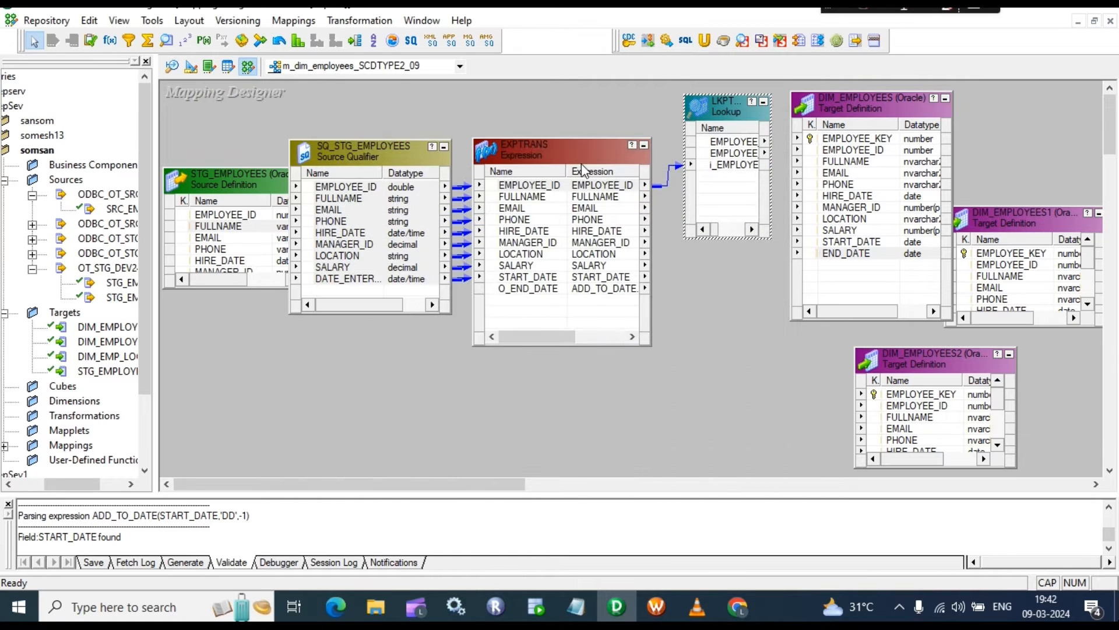
Step: Collapse the source boxes, move EXPTRANS and the lookup left, and place a new Router beside them
{"action": "left_click", "coordinate": [443, 147]}
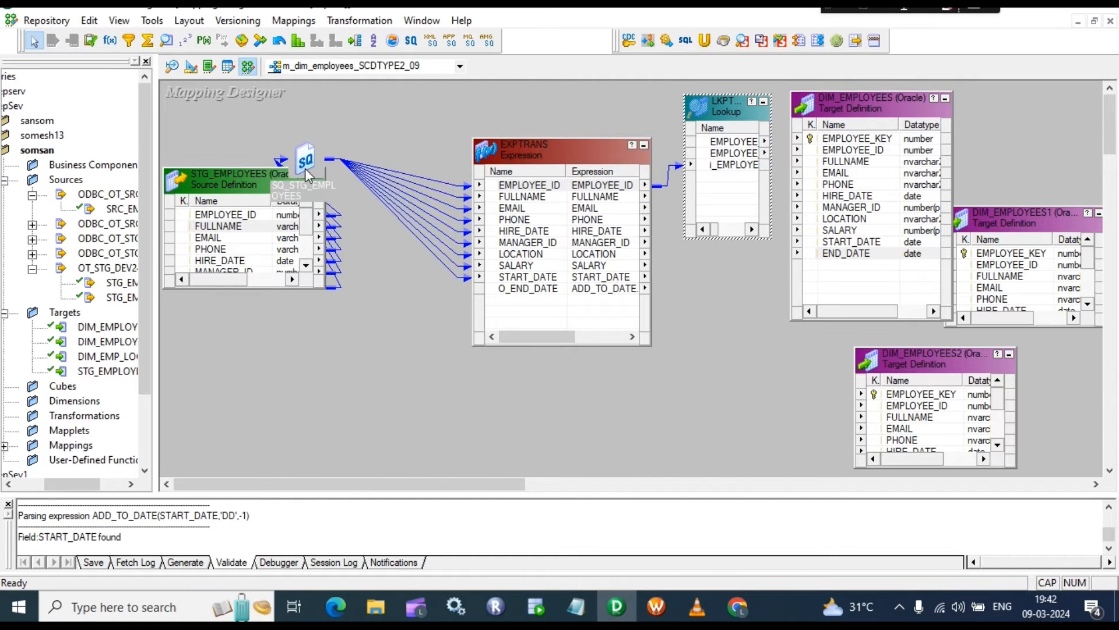
{"action": "left_click_drag", "start_coordinate": [288, 173], "coordinate": [251, 144]}
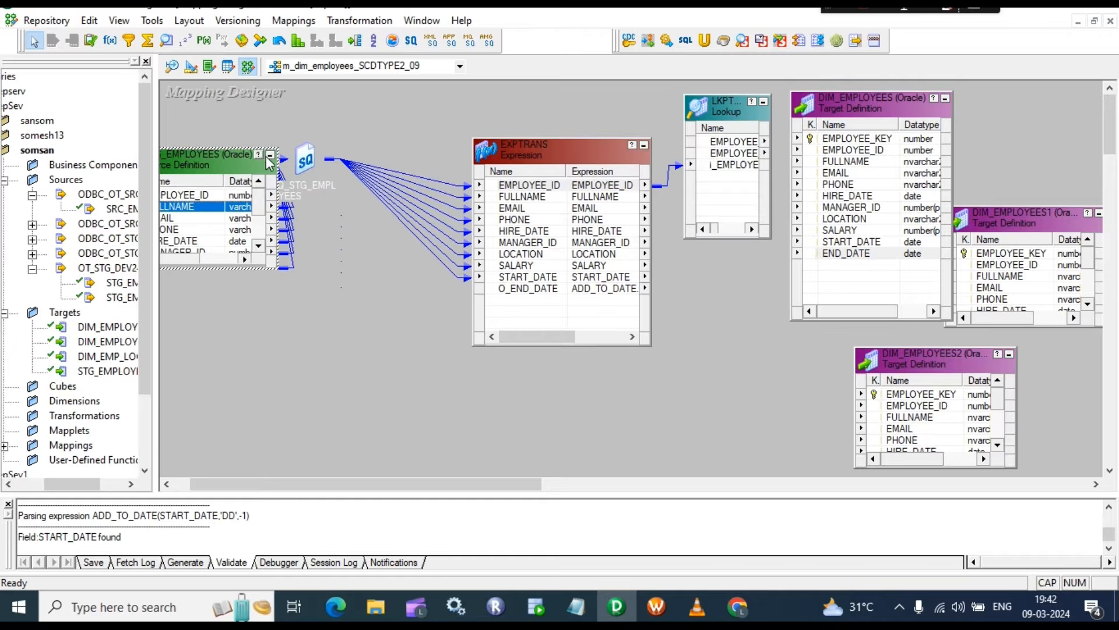
{"action": "left_click", "coordinate": [270, 155]}
{"action": "left_click_drag", "start_coordinate": [520, 153], "coordinate": [337, 132]}
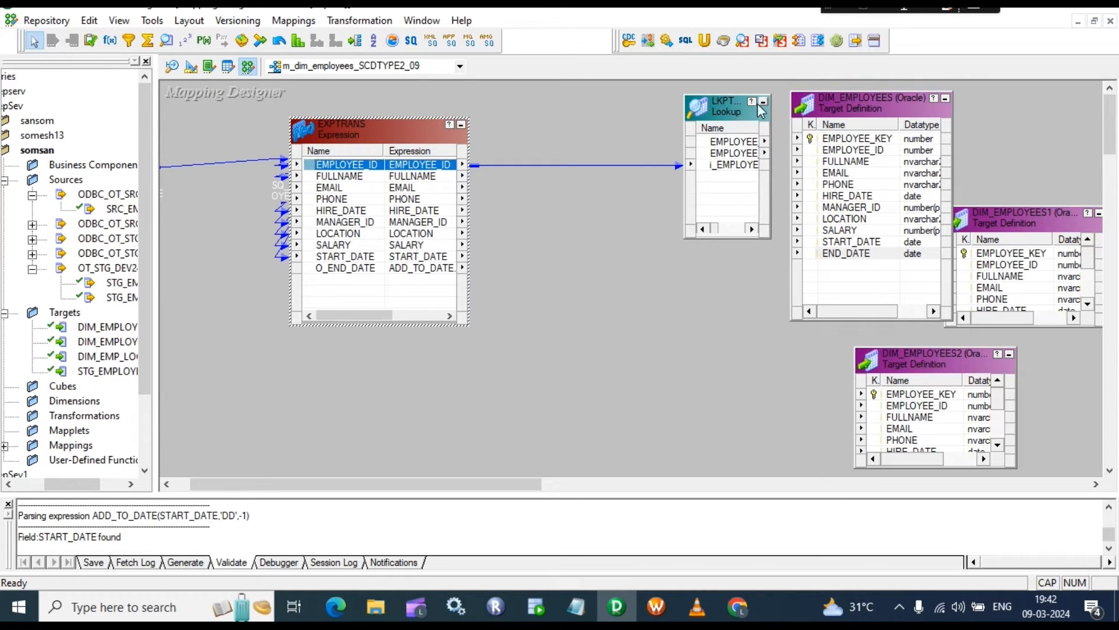
{"action": "left_click_drag", "start_coordinate": [724, 108], "coordinate": [544, 74]}
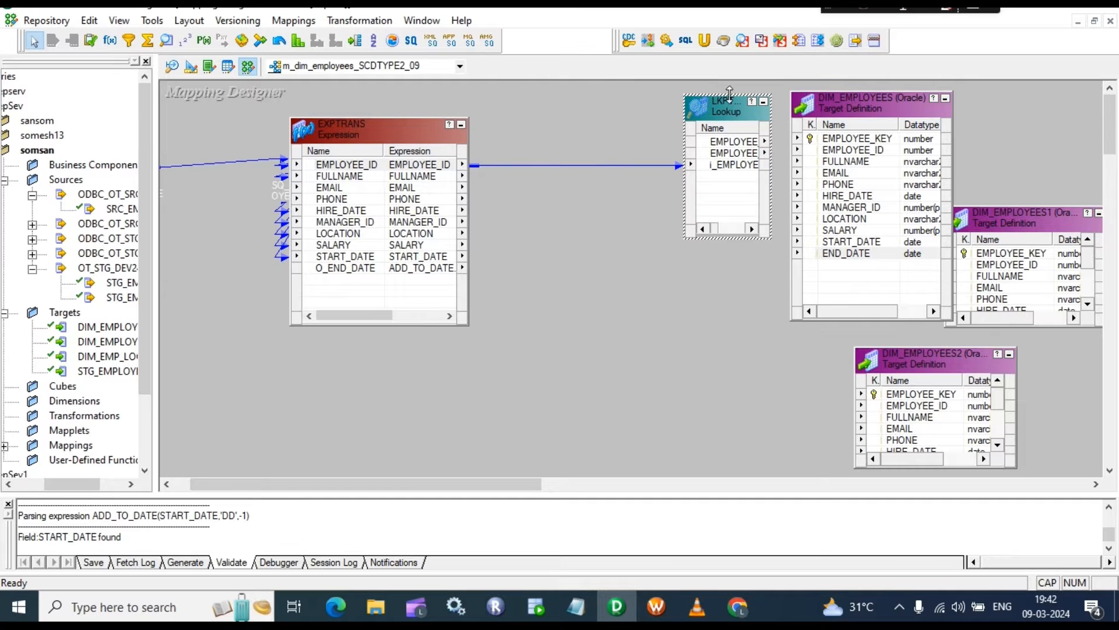
{"action": "left_click_drag", "start_coordinate": [732, 119], "coordinate": [564, 102]}
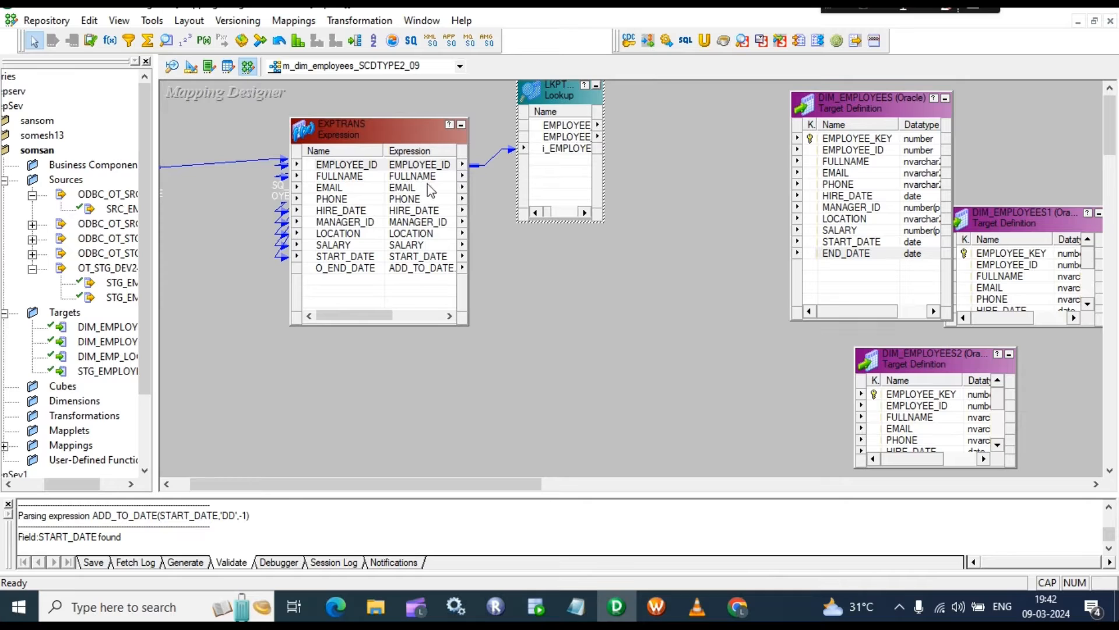
{"action": "left_click", "coordinate": [355, 40]}
{"action": "left_click_drag", "start_coordinate": [643, 148], "coordinate": [807, 409]}
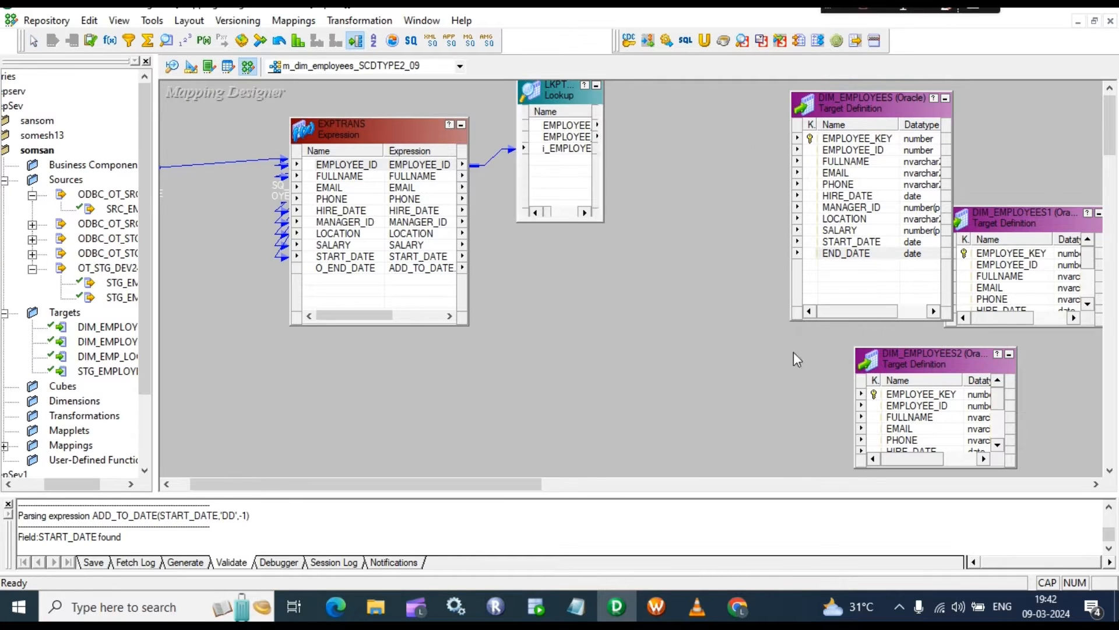
{"action": "left_click_drag", "start_coordinate": [678, 162], "coordinate": [641, 159]}
Step: Link every EXPTRANS port, EMPLOYEE_ID through O_END_DATE, into the Router
{"action": "left_click", "coordinate": [328, 166]}
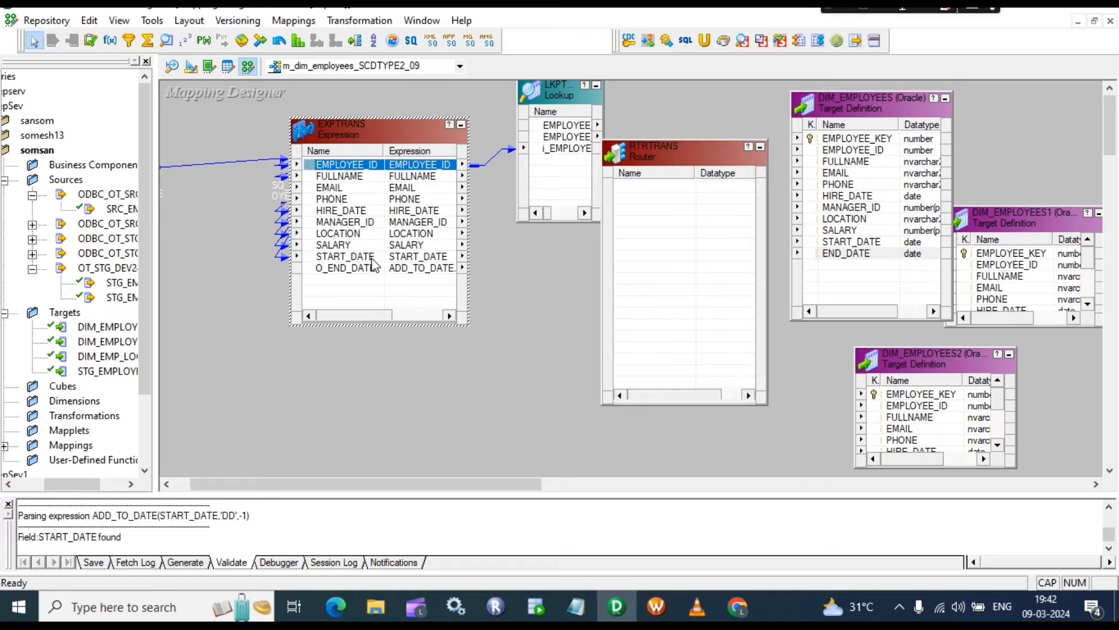
{"action": "left_click", "coordinate": [363, 259]}
{"action": "left_click", "coordinate": [345, 272], "text": "shift"}
{"action": "left_click", "coordinate": [352, 167], "text": "shift"}
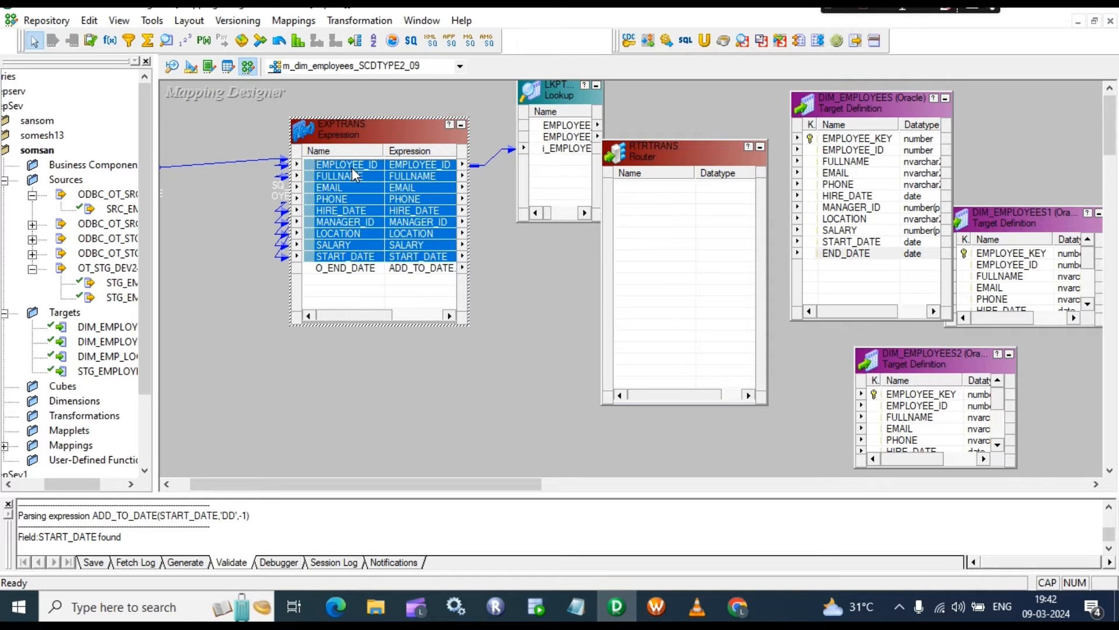
{"action": "left_click", "coordinate": [355, 271], "text": "shift"}
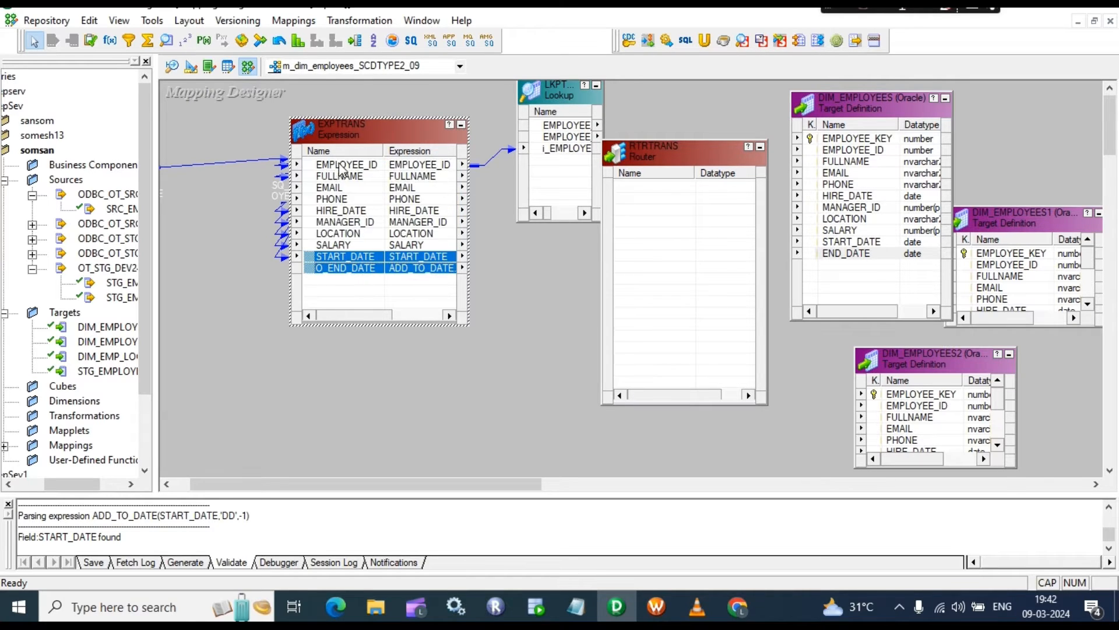
{"action": "left_click", "coordinate": [341, 168], "text": "shift"}
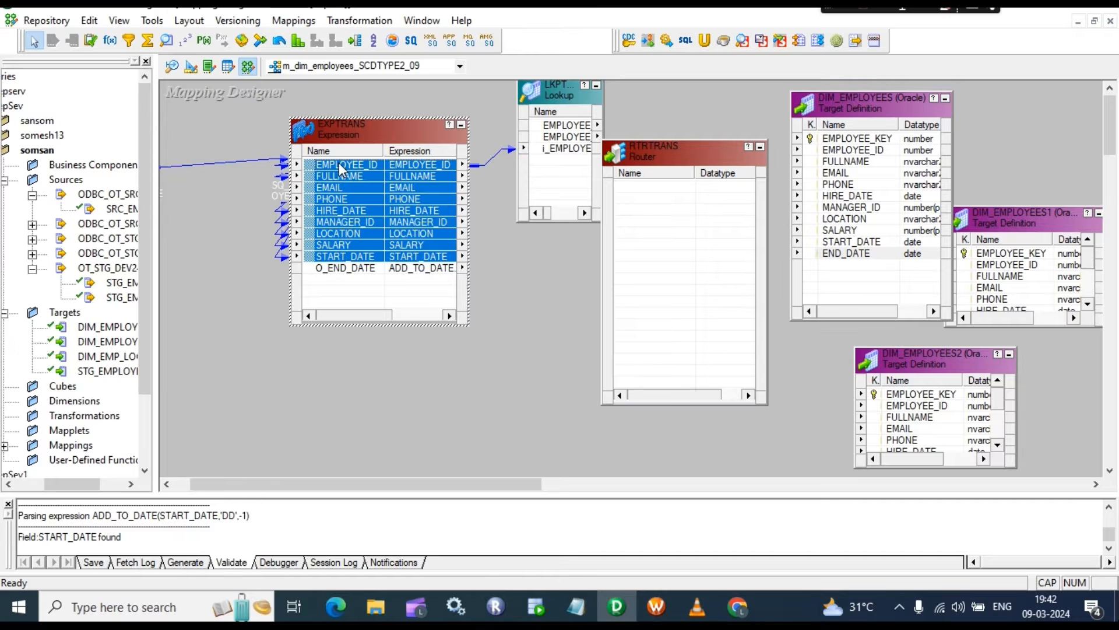
{"action": "left_click", "coordinate": [345, 271], "text": "shift"}
{"action": "left_click", "coordinate": [336, 167], "text": "shift"}
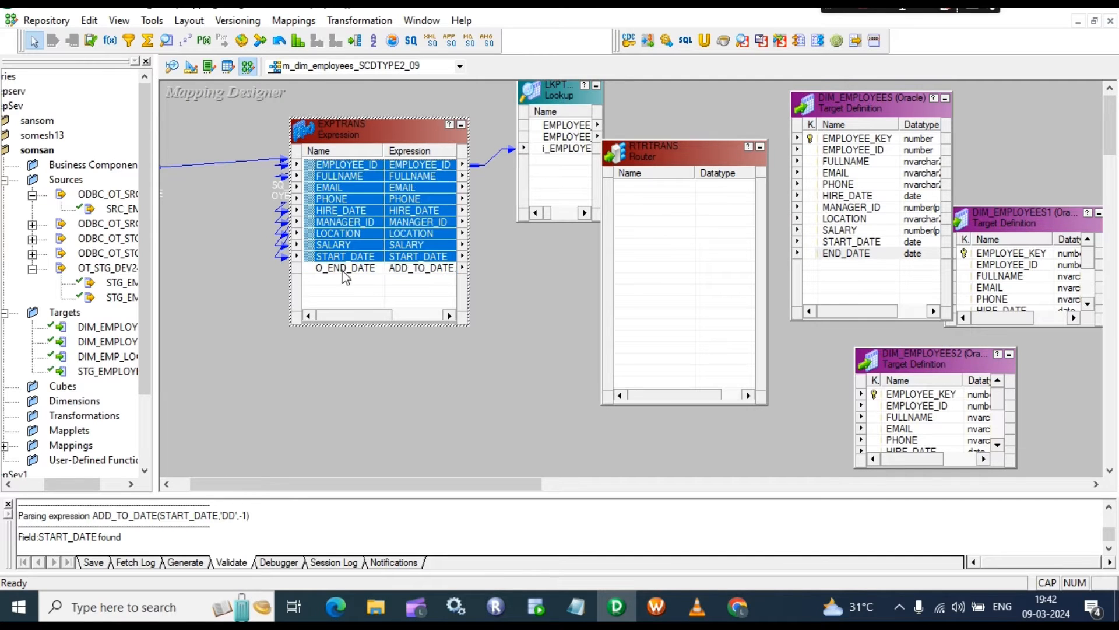
{"action": "left_click", "coordinate": [348, 281]}
{"action": "left_click", "coordinate": [343, 167]}
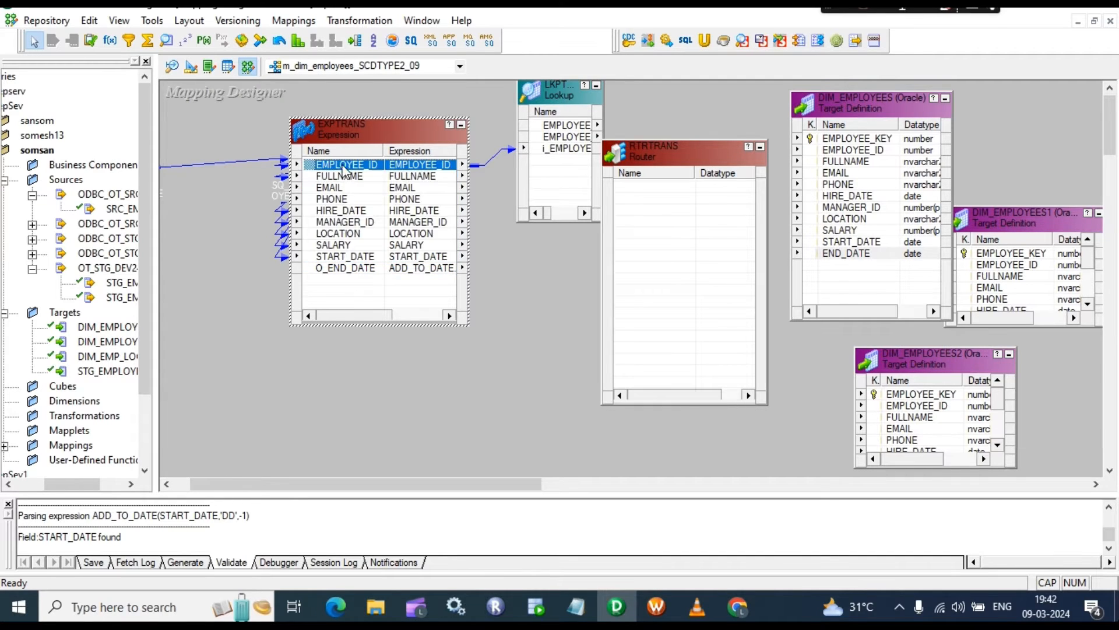
{"action": "left_click", "coordinate": [343, 270], "text": "shift"}
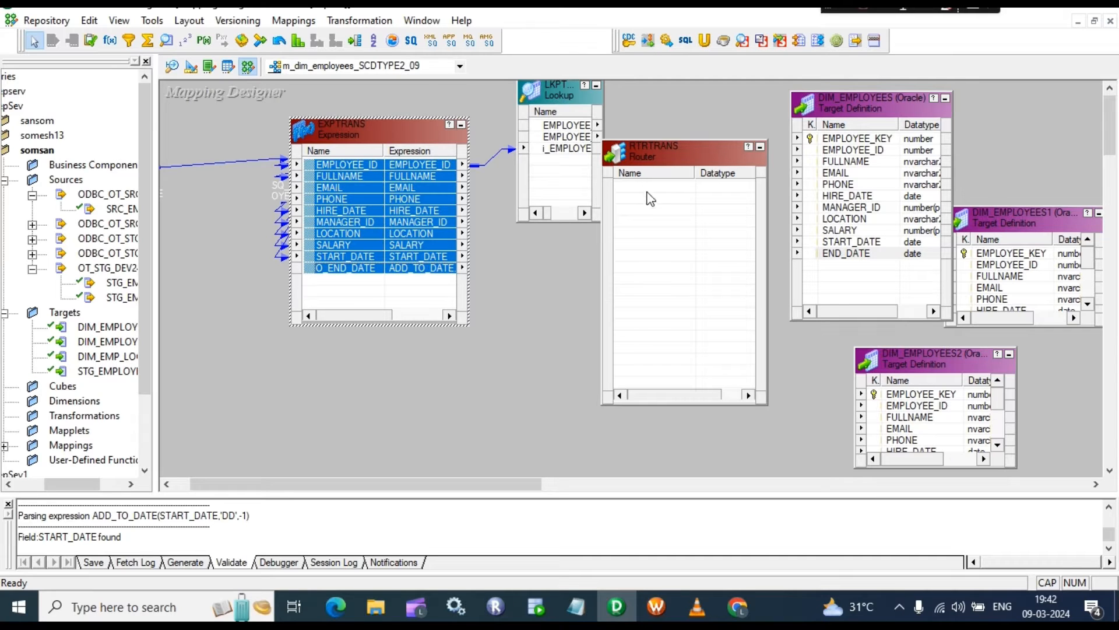
{"action": "left_click_drag", "start_coordinate": [357, 167], "coordinate": [667, 190]}
Step: Link the lookup's EMPLOYEE_KEY port into the Router
{"action": "left_click_drag", "start_coordinate": [557, 89], "coordinate": [379, 111]}
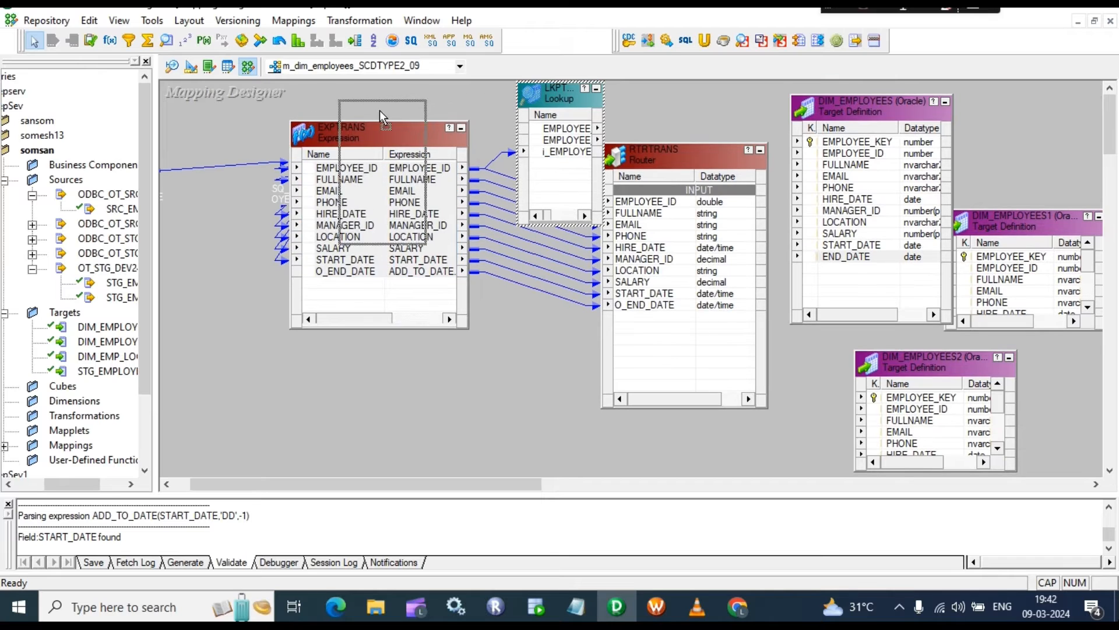
{"action": "left_click_drag", "start_coordinate": [428, 169], "coordinate": [529, 169]}
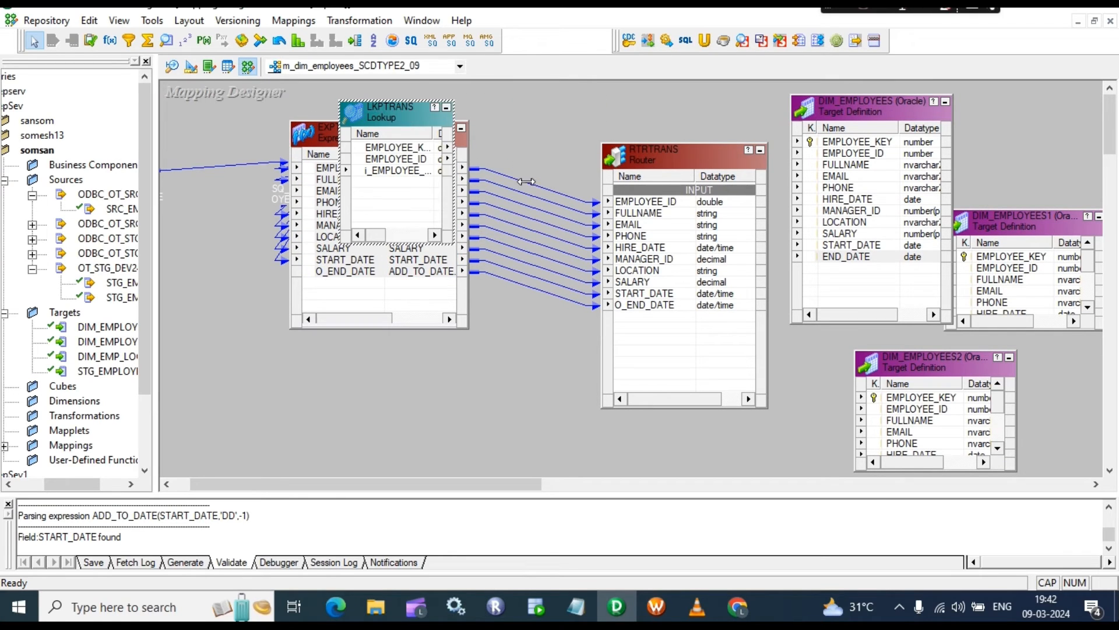
{"action": "left_click", "coordinate": [401, 151]}
{"action": "left_click_drag", "start_coordinate": [400, 152], "coordinate": [628, 324]}
Step: Rename the Router's EMPLOYEE_KEY port to lkp_EMPLOYEE_KEY
{"action": "double_click", "coordinate": [640, 318]}
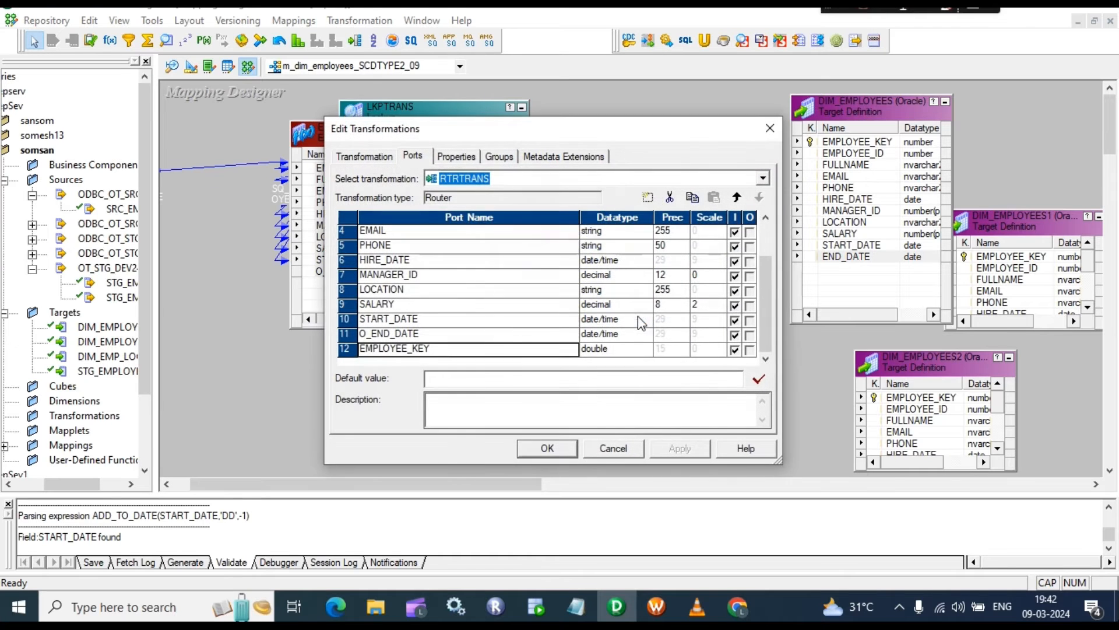
{"action": "left_click", "coordinate": [442, 349]}
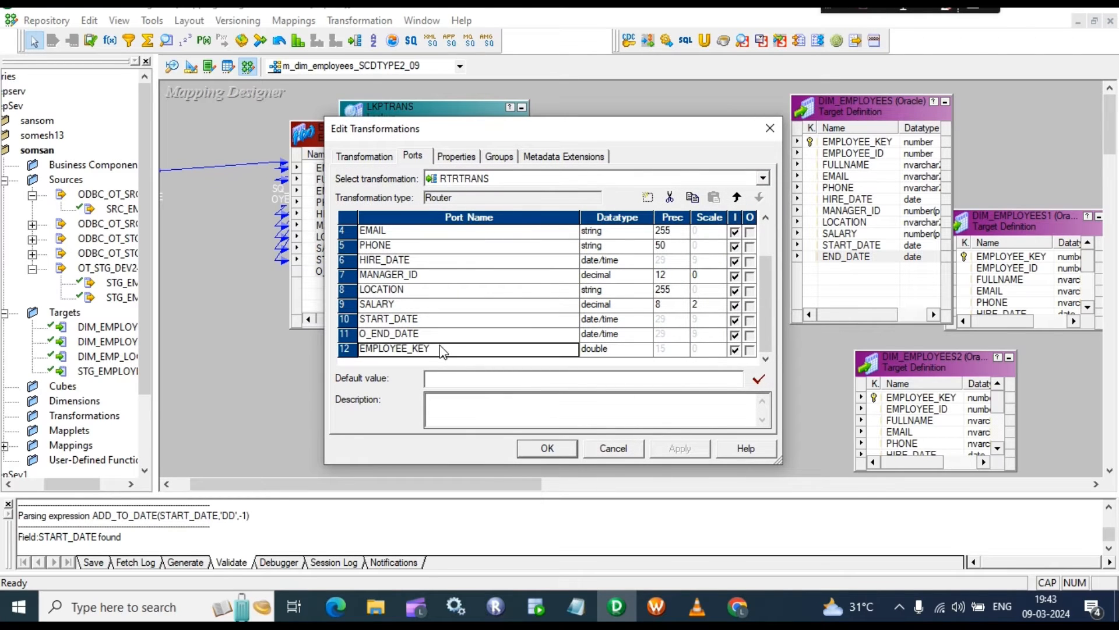
{"action": "left_click", "coordinate": [441, 349]}
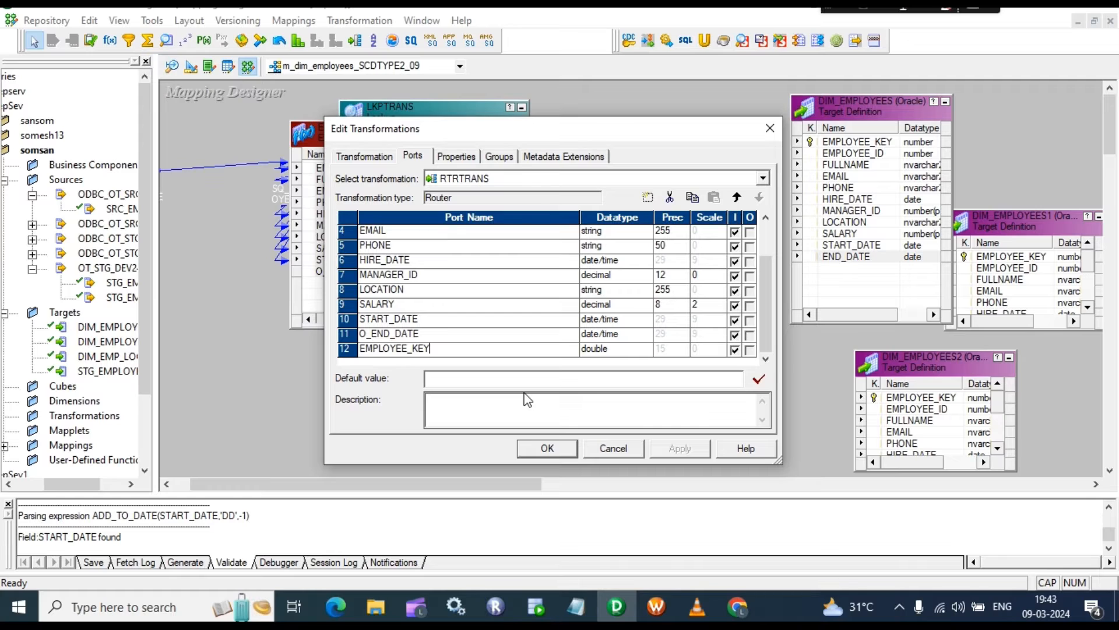
{"action": "left_click", "coordinate": [363, 350]}
{"action": "type", "text": "LKP"}
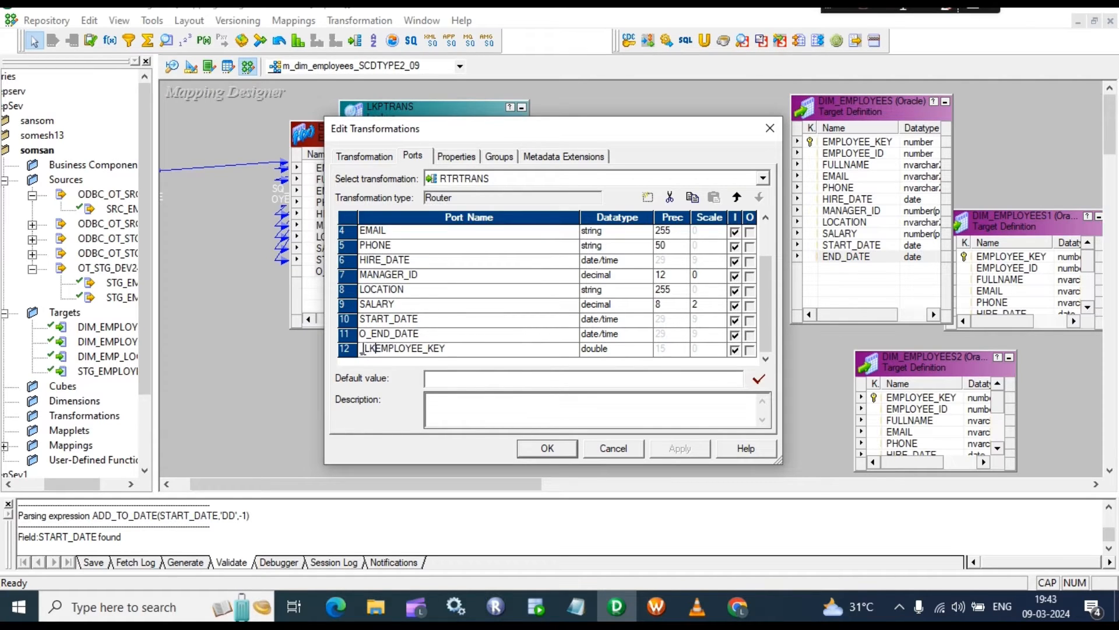
{"action": "key", "text": "BackSpace"}
{"action": "key", "text": "BackSpace"}
{"action": "key", "text": "BackSpace"}
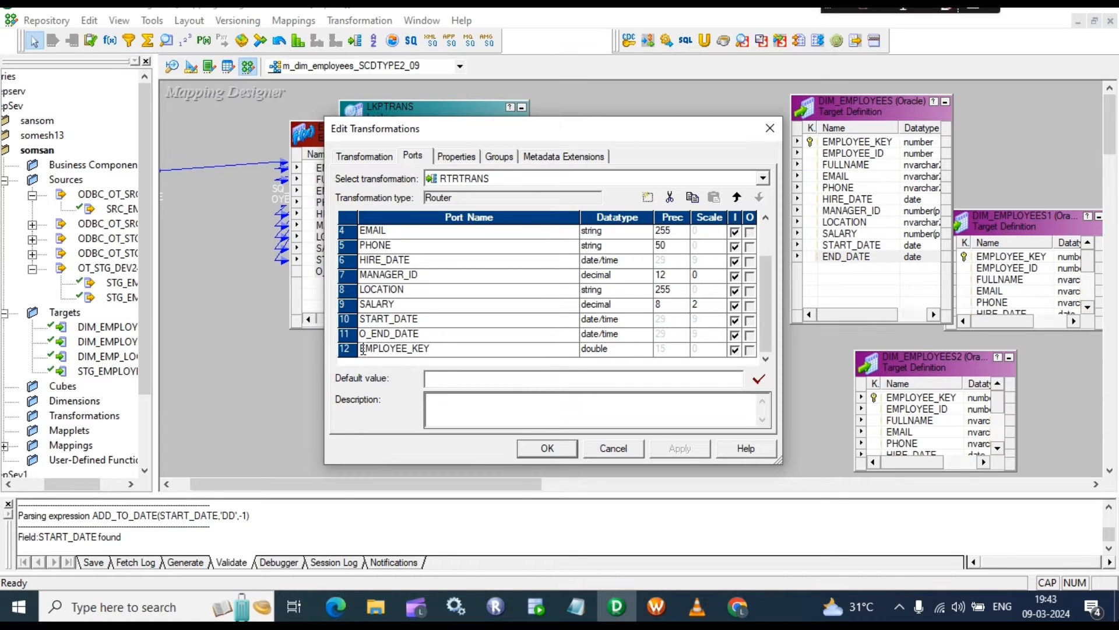
{"action": "type", "text": "lkp_"}
Step: Add Router groups named new_insert, exsisting_update and exsisting_insert
{"action": "left_click", "coordinate": [499, 155]}
{"action": "left_click", "coordinate": [649, 197]}
{"action": "left_click", "coordinate": [649, 197]}
{"action": "left_click", "coordinate": [648, 197]}
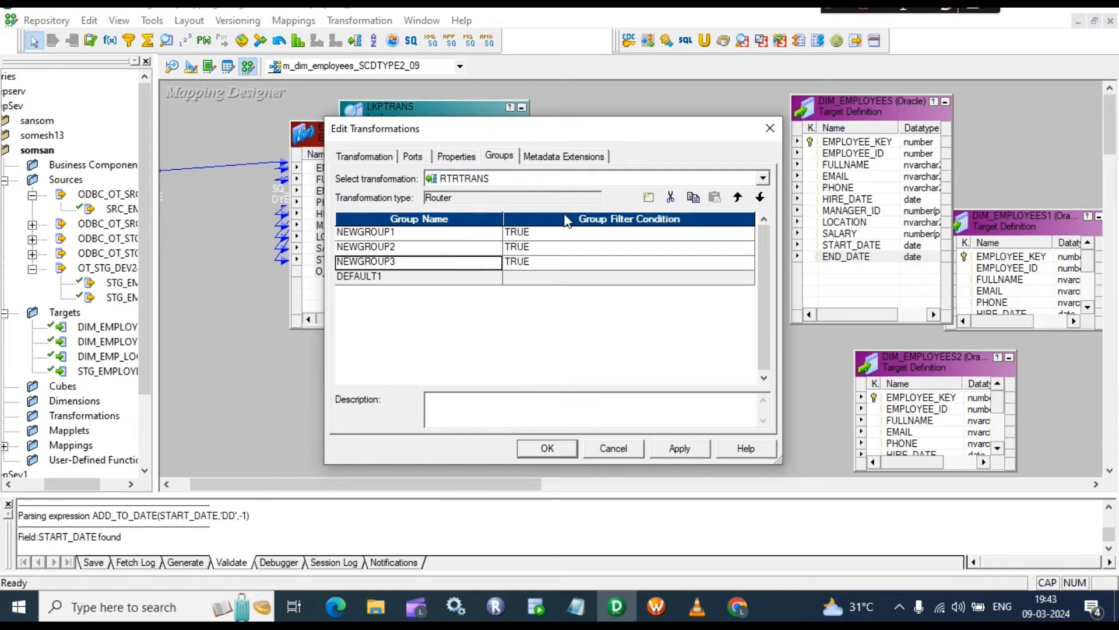
{"action": "left_click", "coordinate": [402, 233]}
{"action": "left_click", "coordinate": [400, 232]}
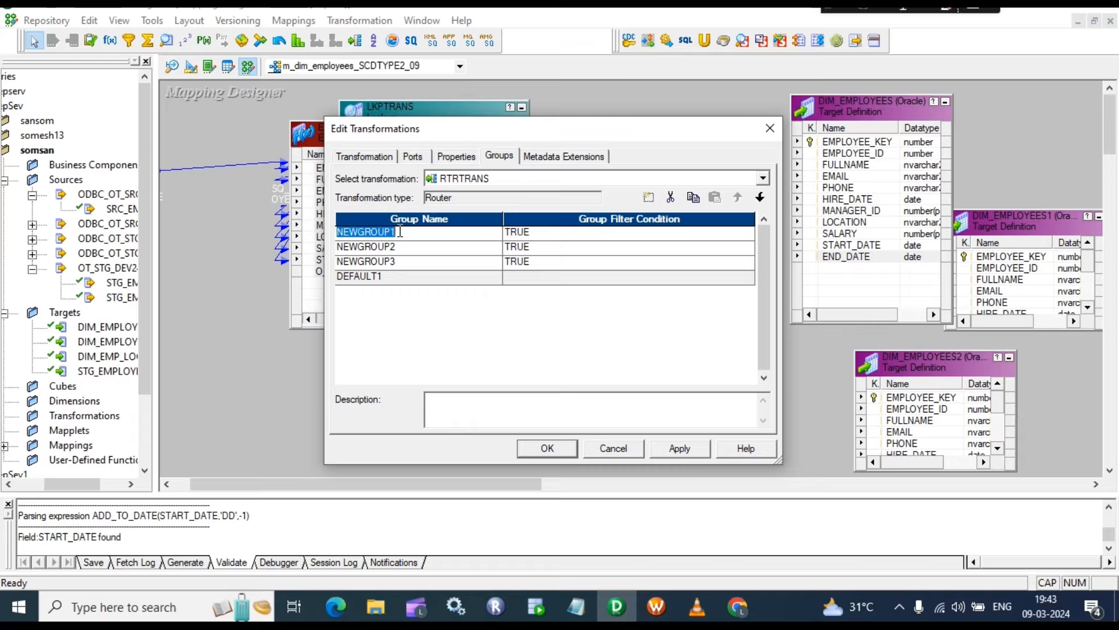
{"action": "type", "text": "new_"}
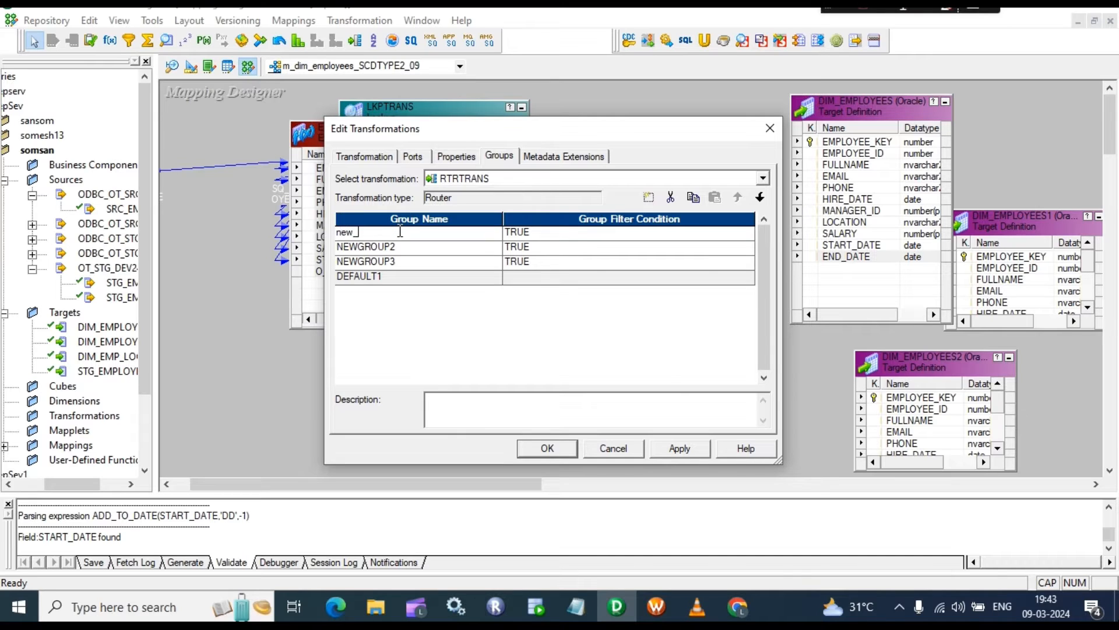
{"action": "type", "text": "insert"}
{"action": "key", "text": "Down"}
{"action": "type", "text": "n"}
{"action": "type", "text": "xsisting"}
{"action": "type", "text": "_update"}
{"action": "key", "text": "Down"}
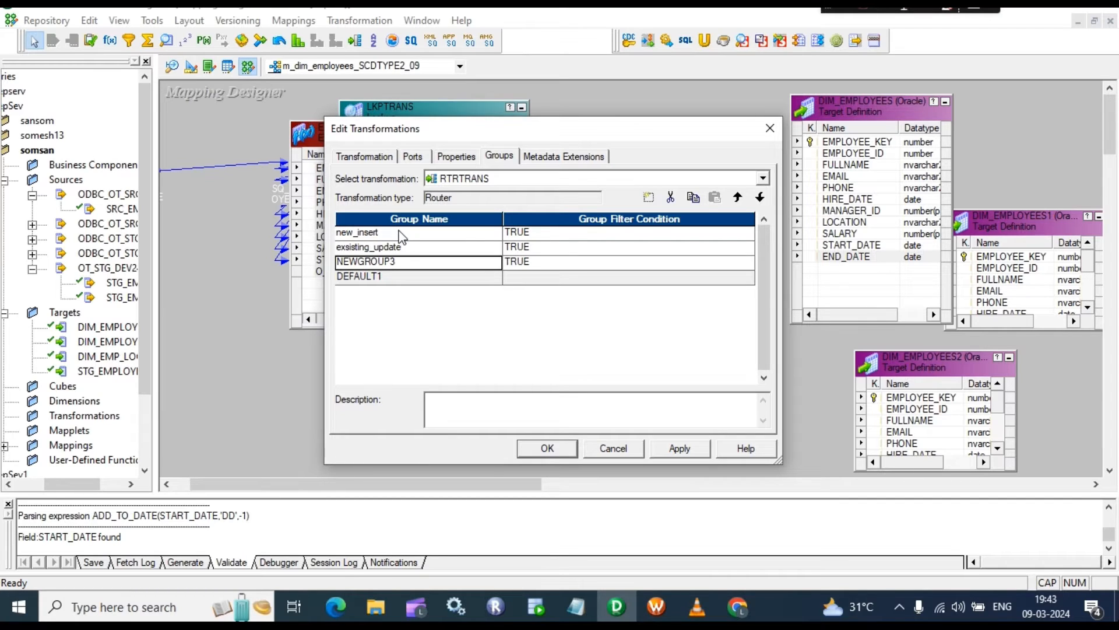
{"action": "type", "text": "e"}
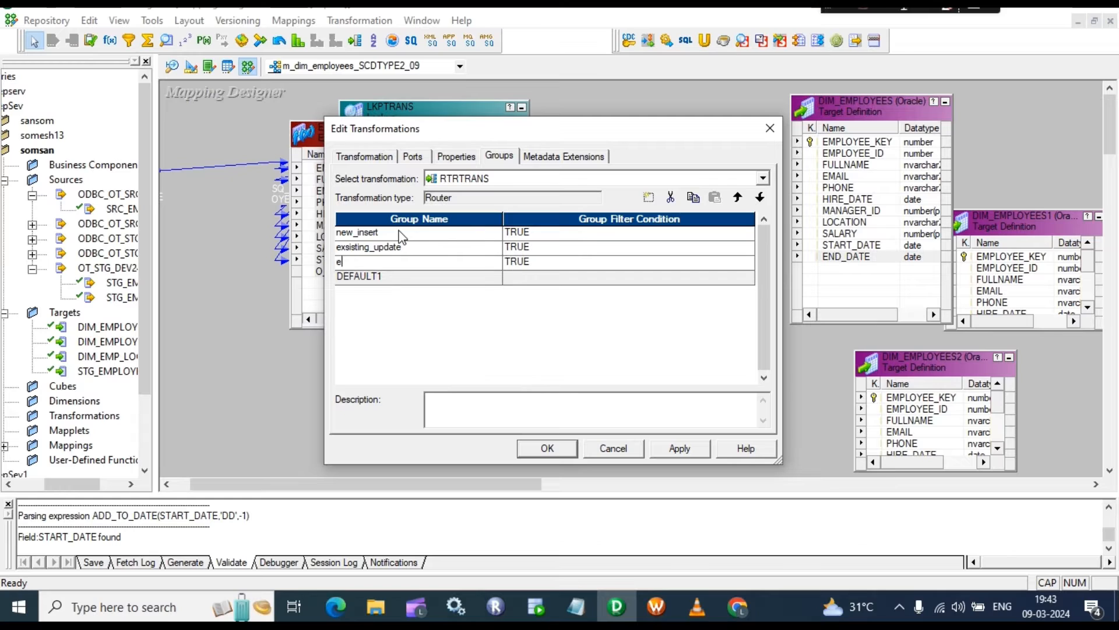
{"action": "type", "text": "xsisting_insert"}
Step: Replace new_insert's TRUE filter with ISNULL(lkp_EMPLOYEE_KEY), validate it, and accept
{"action": "left_click", "coordinate": [624, 233]}
{"action": "left_click", "coordinate": [747, 233]}
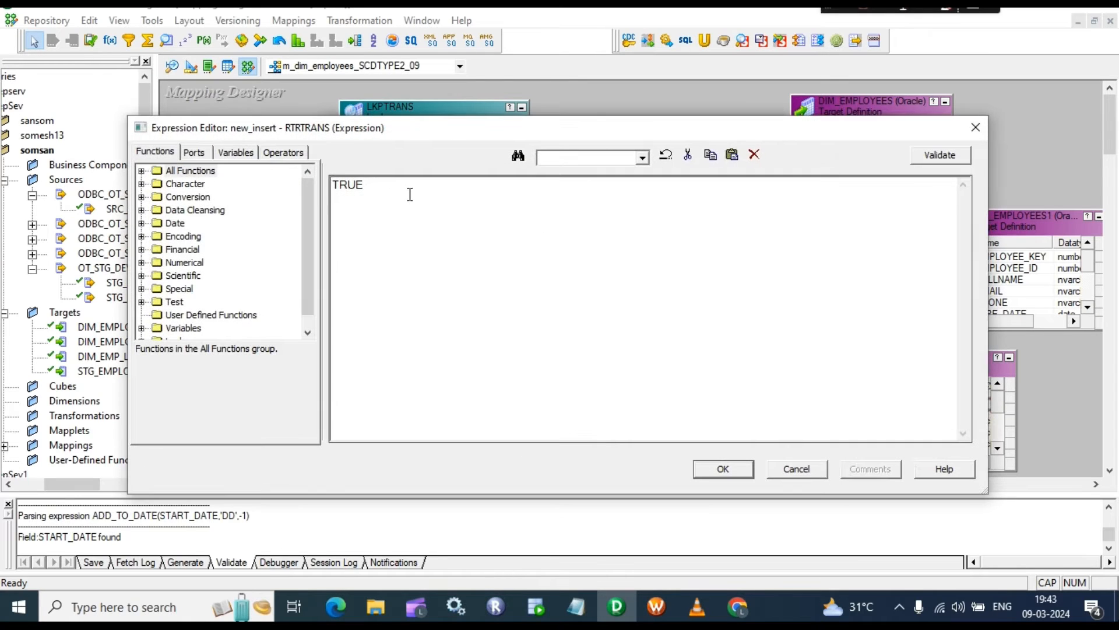
{"action": "left_click_drag", "start_coordinate": [400, 190], "coordinate": [285, 169]}
{"action": "type", "text": "isnull"}
{"action": "key", "text": "BackSpace"}
{"action": "key", "text": "BackSpace"}
{"action": "key", "text": "BackSpace"}
{"action": "key", "text": "BackSpace"}
{"action": "key", "text": "BackSpace"}
{"action": "key", "text": "BackSpace"}
{"action": "type", "text": "ISNULL()"}
{"action": "key", "text": "Left"}
{"action": "left_click", "coordinate": [193, 153]}
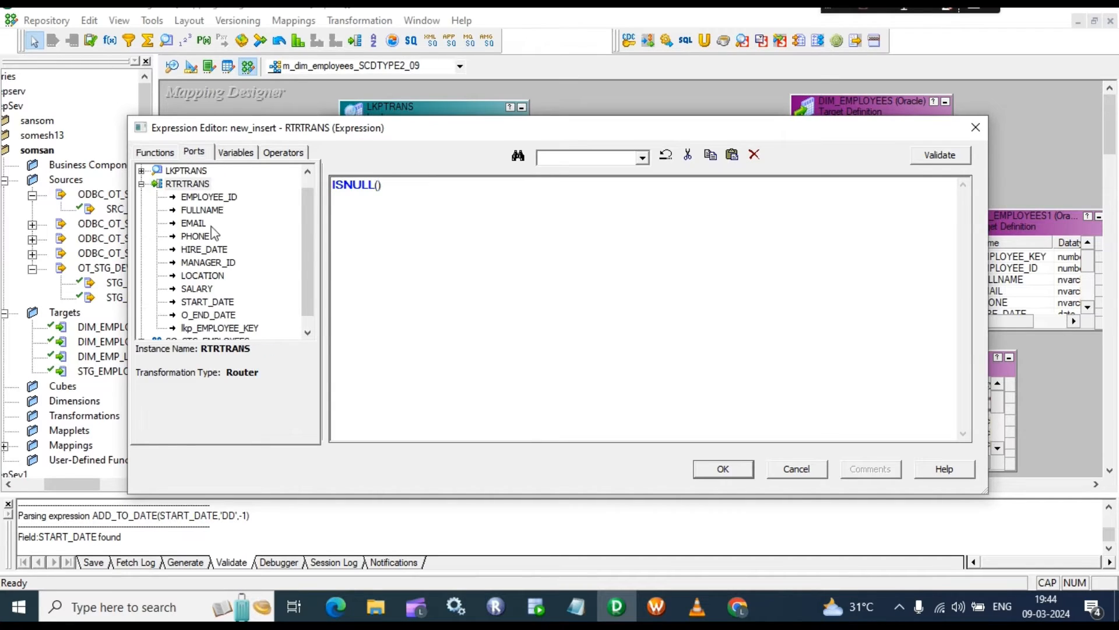
{"action": "double_click", "coordinate": [220, 327]}
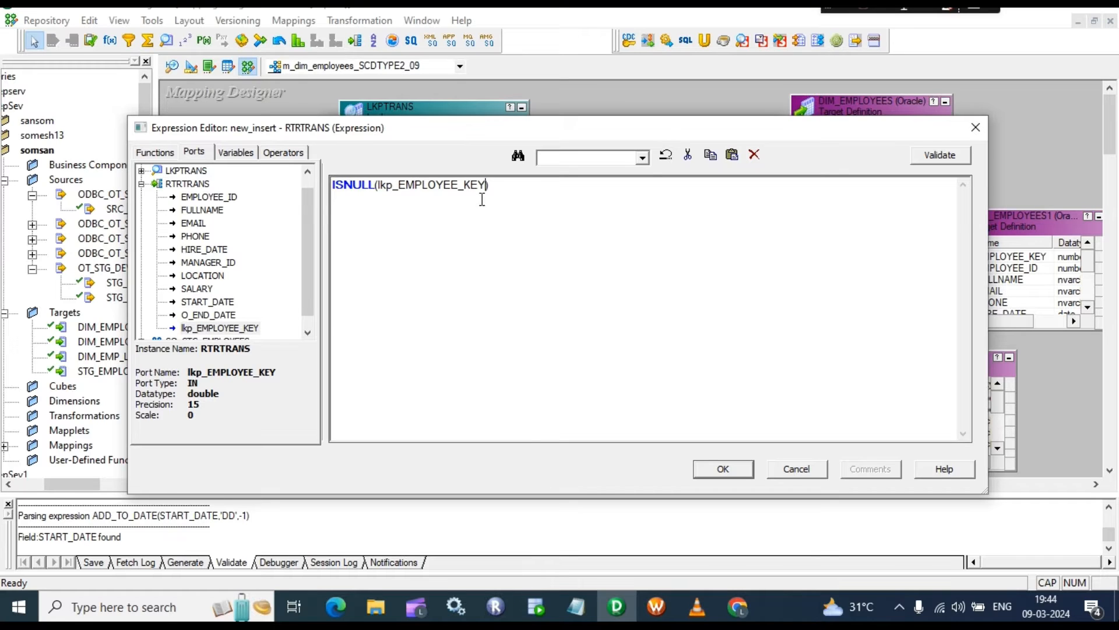
{"action": "left_click", "coordinate": [924, 155]}
{"action": "left_click", "coordinate": [625, 348]}
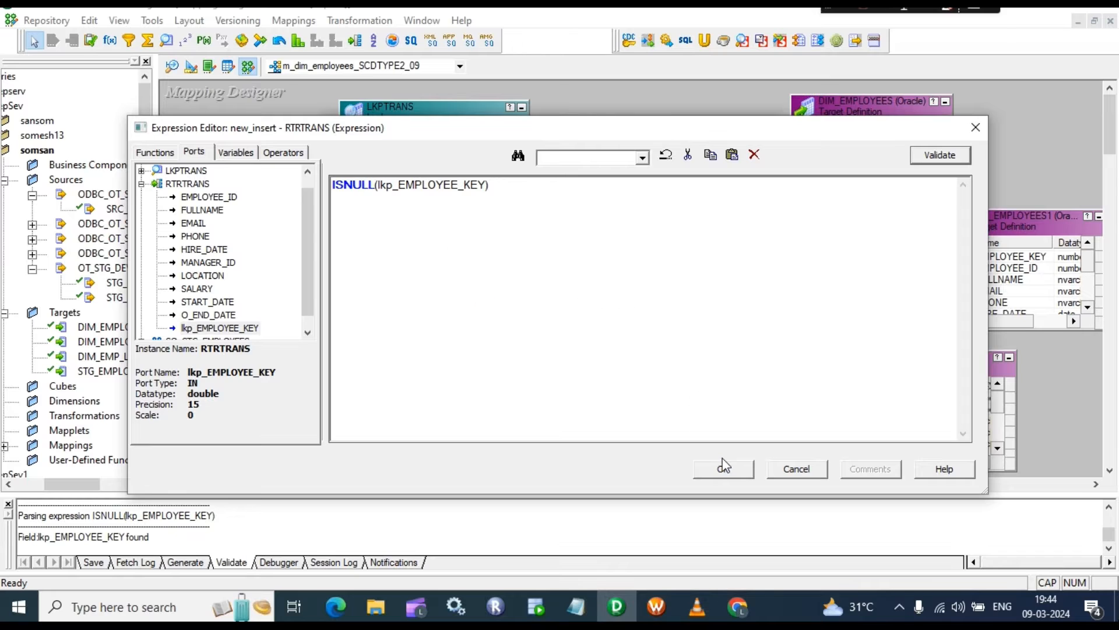
{"action": "left_click", "coordinate": [723, 469]}
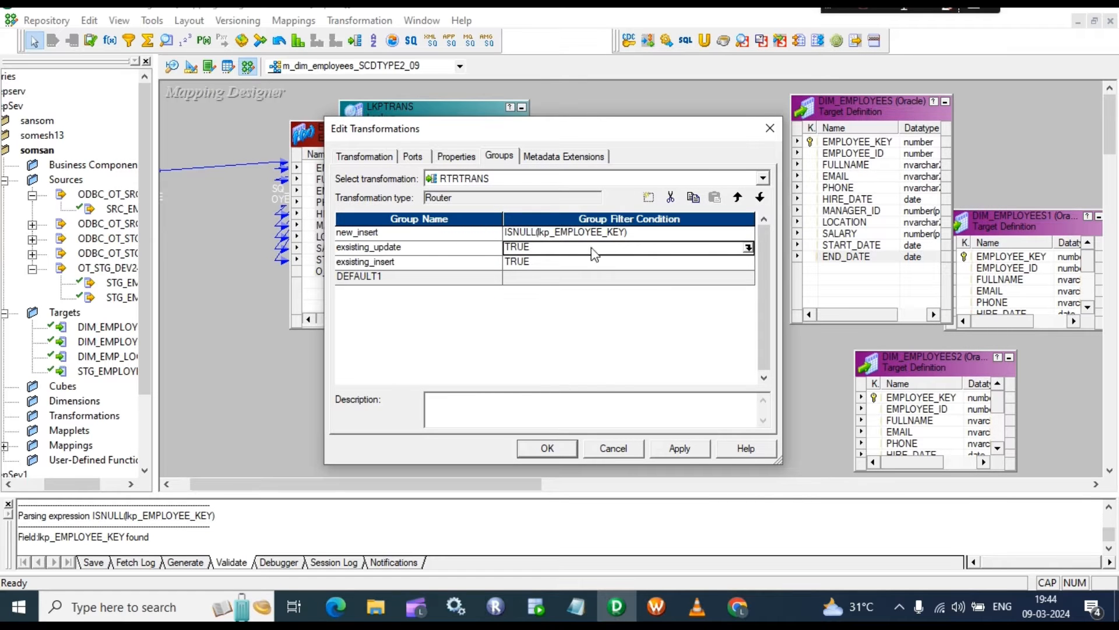
Step: Enter NOT ISNULL(lkp_EMPLOYEE_KEY) as the exsisting_update condition and validate it
{"action": "left_click", "coordinate": [748, 247]}
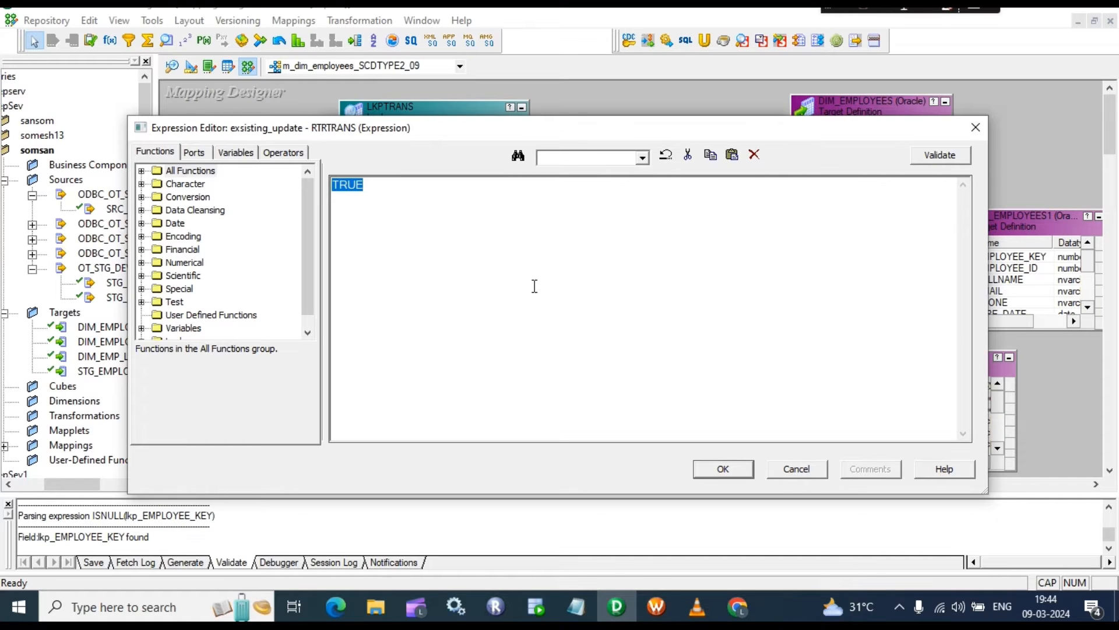
{"action": "type", "text": "NOT IS N"}
{"action": "key", "text": "BackSpace"}
{"action": "type", "text": "NULL"}
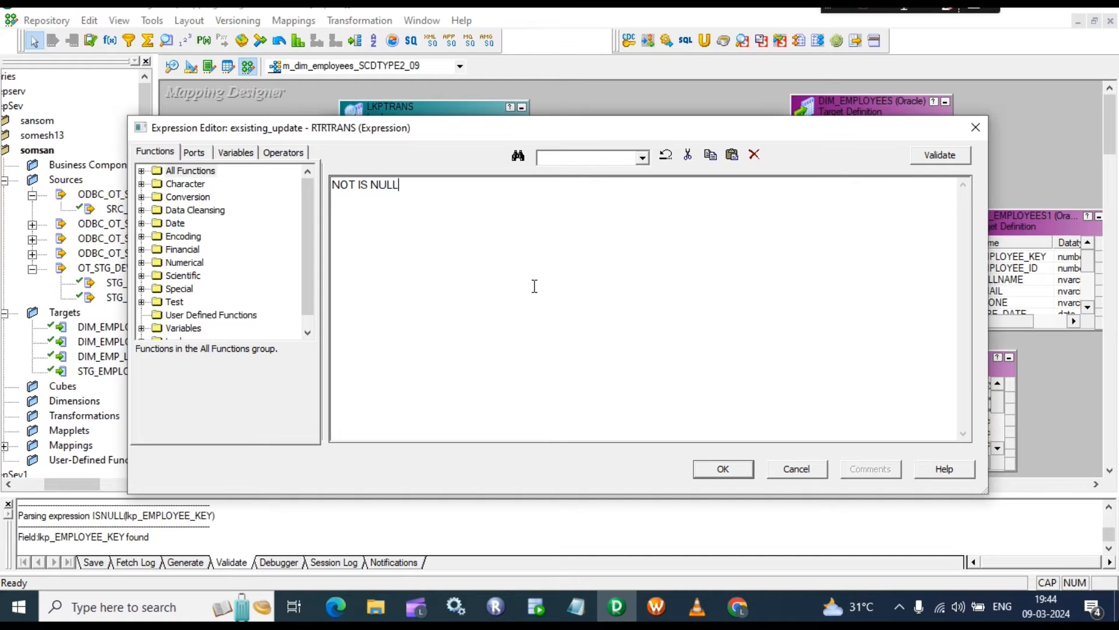
{"action": "type", "text": "()"}
{"action": "left_click", "coordinate": [199, 155]}
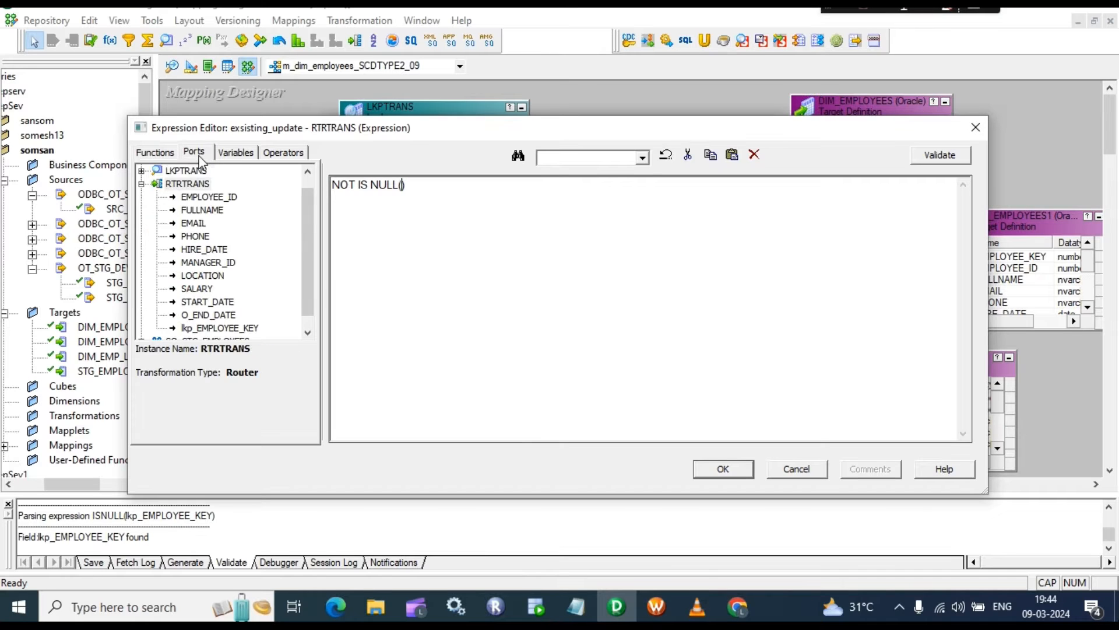
{"action": "double_click", "coordinate": [210, 328]}
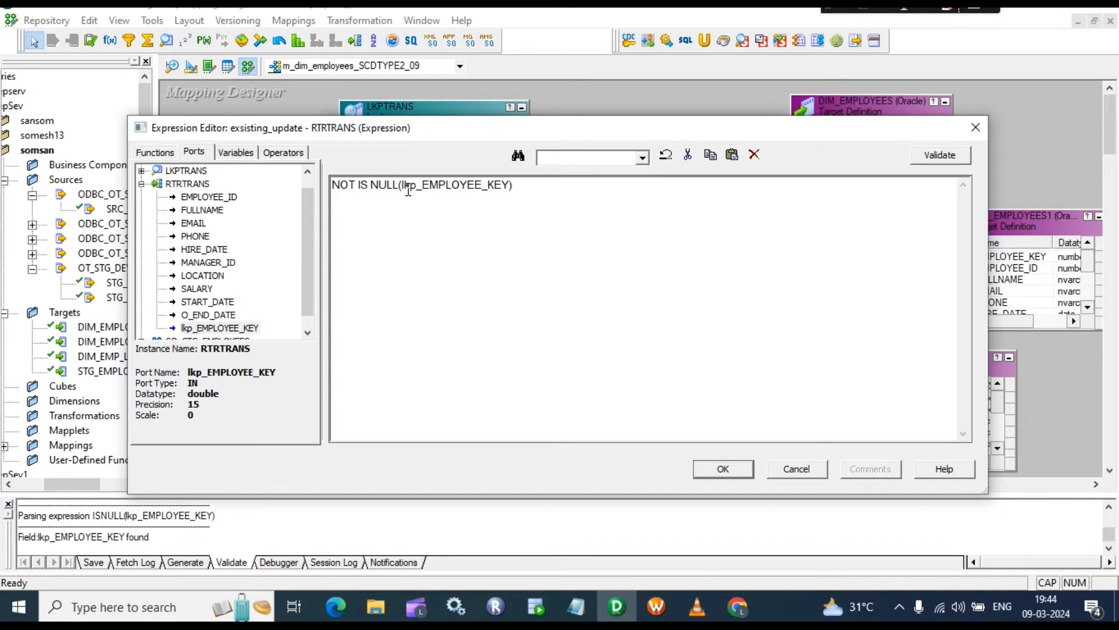
{"action": "left_click", "coordinate": [370, 185]}
{"action": "key", "text": "Delete"}
{"action": "key", "text": "BackSpace"}
{"action": "type", "text": "N"}
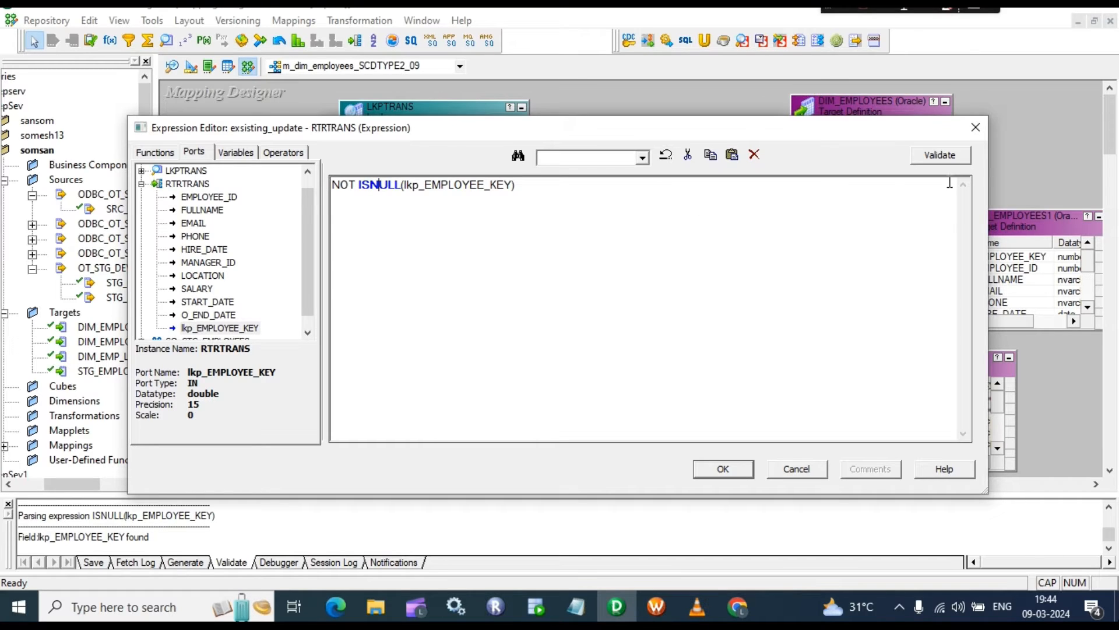
{"action": "left_click", "coordinate": [954, 160]}
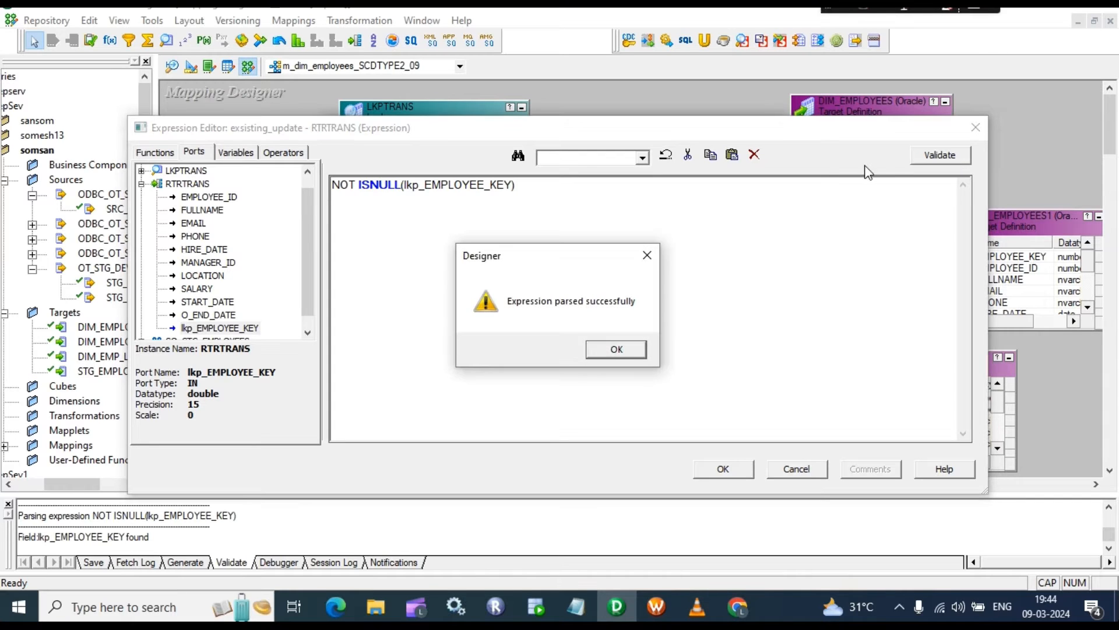
{"action": "left_click", "coordinate": [620, 349]}
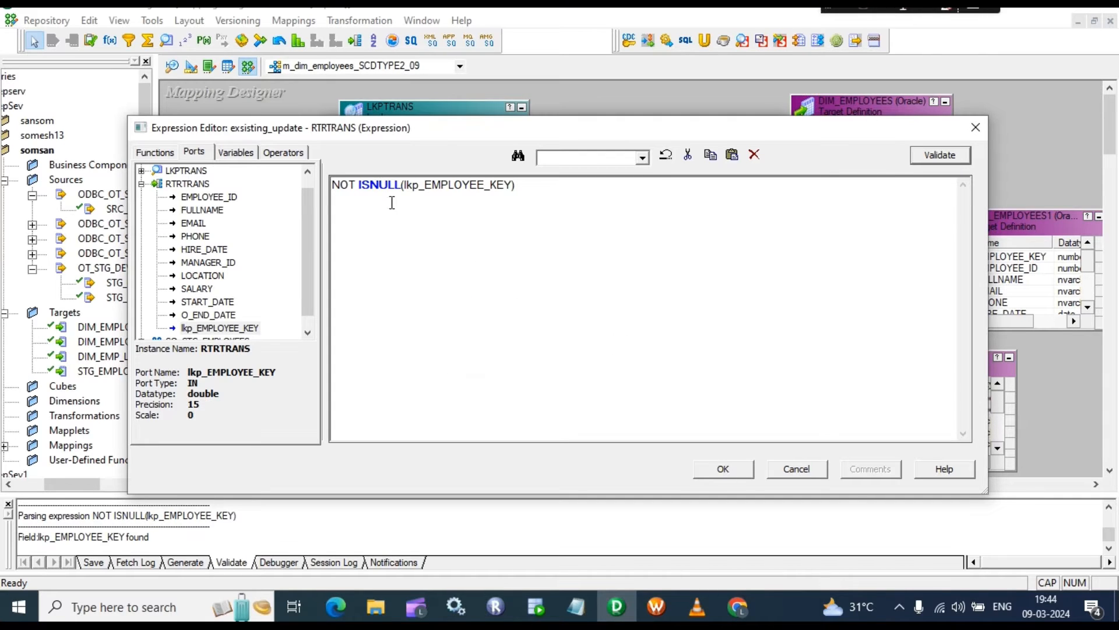
Step: Re-validate the exsisting_update expression to confirm it still parses
{"action": "left_click", "coordinate": [530, 191]}
{"action": "left_click_drag", "start_coordinate": [530, 190], "coordinate": [413, 187]}
{"action": "left_click", "coordinate": [443, 233]}
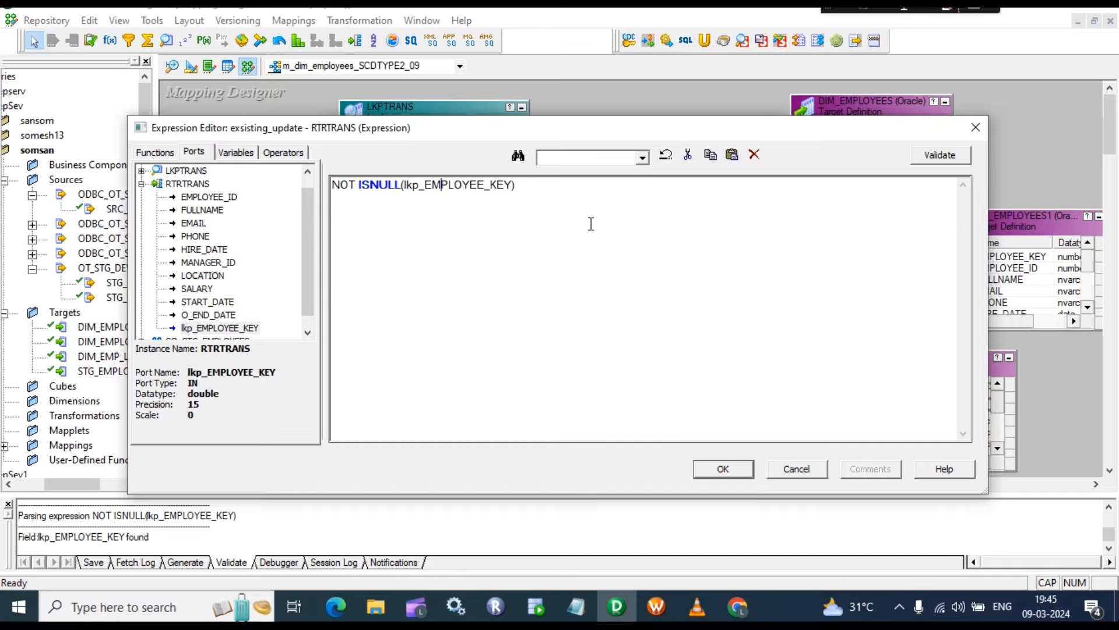
{"action": "left_click", "coordinate": [538, 201]}
{"action": "left_click", "coordinate": [943, 160]}
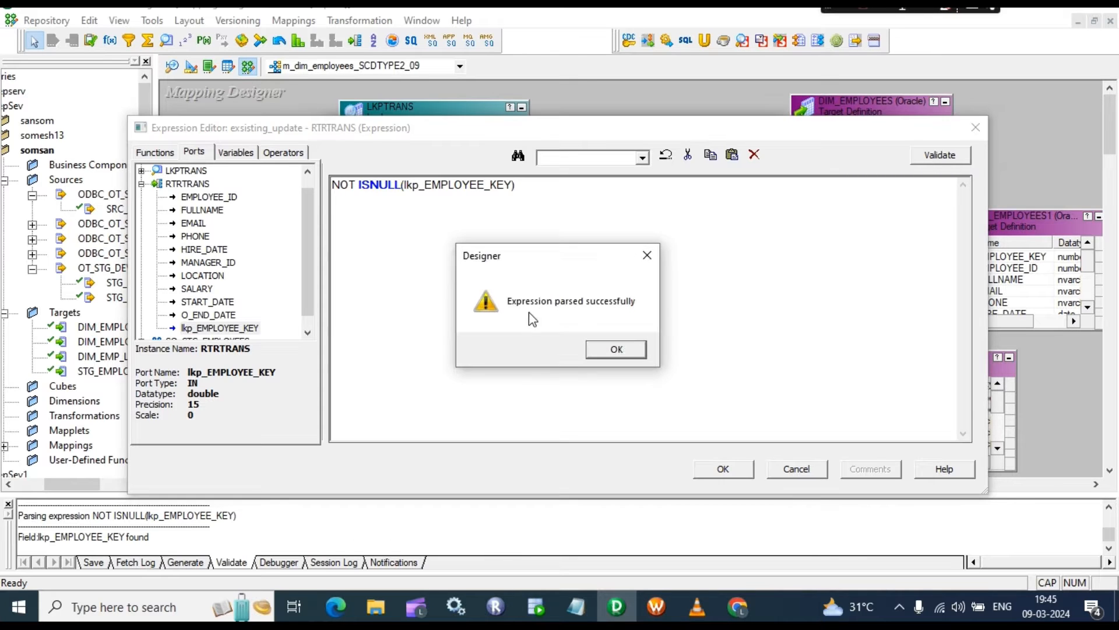
{"action": "left_click", "coordinate": [610, 347]}
Step: Give exsisting_insert the condition NOT ISNULL(lkp_EMPLOYEE_KEY), validate it, and accept
{"action": "left_click", "coordinate": [738, 469]}
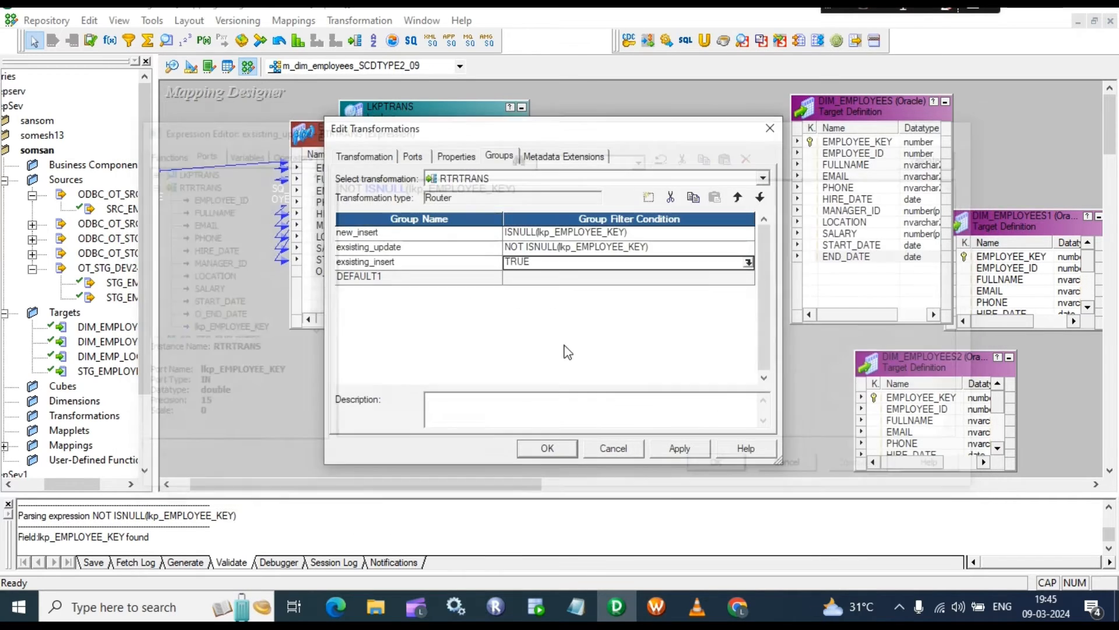
{"action": "left_click", "coordinate": [747, 262]}
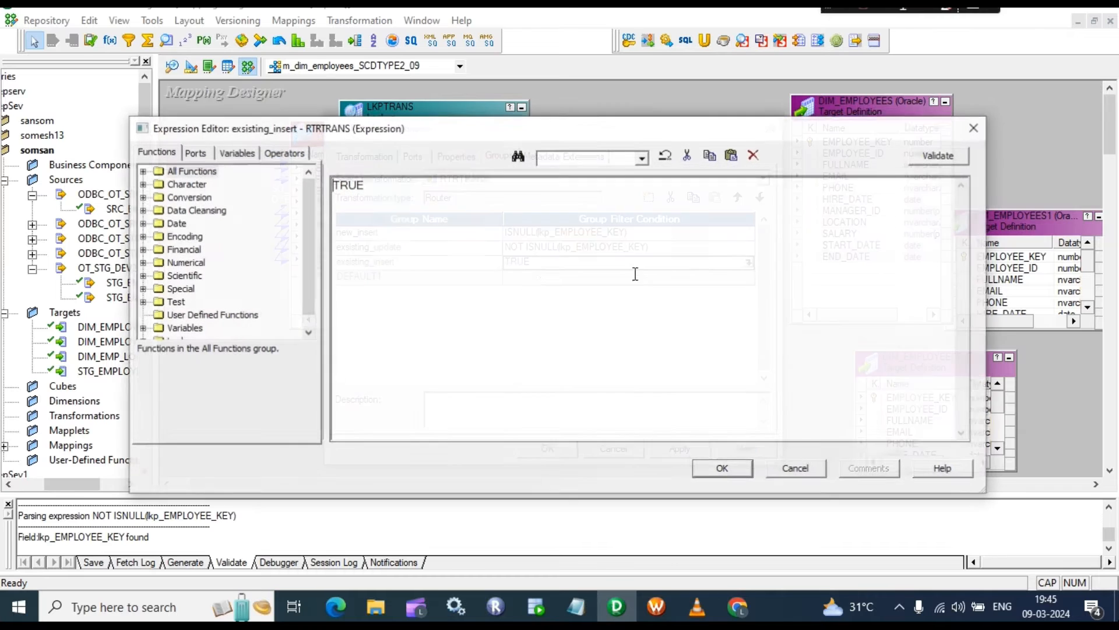
{"action": "left_click_drag", "start_coordinate": [420, 200], "coordinate": [181, 195]}
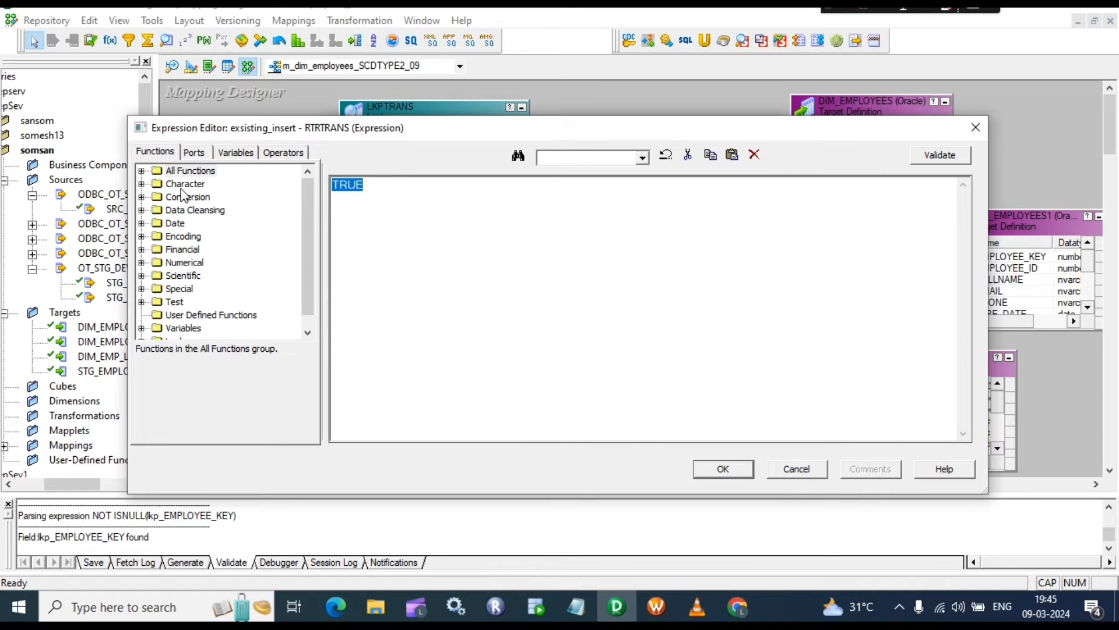
{"action": "type", "text": "ISNULL"}
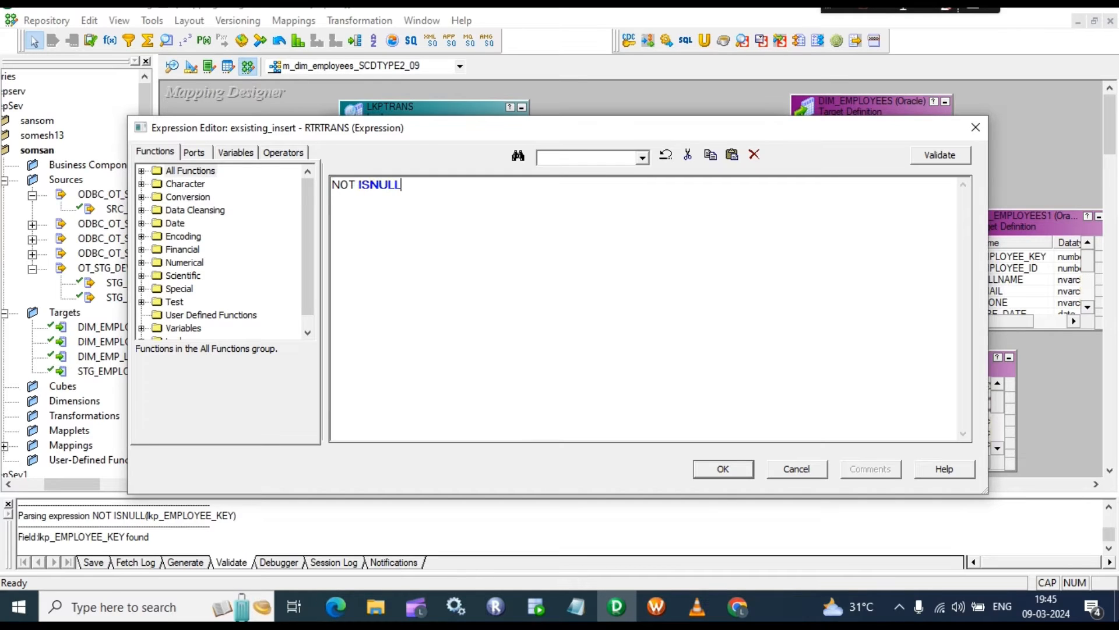
{"action": "type", "text": "()"}
{"action": "left_click", "coordinate": [193, 152]}
{"action": "double_click", "coordinate": [221, 328]}
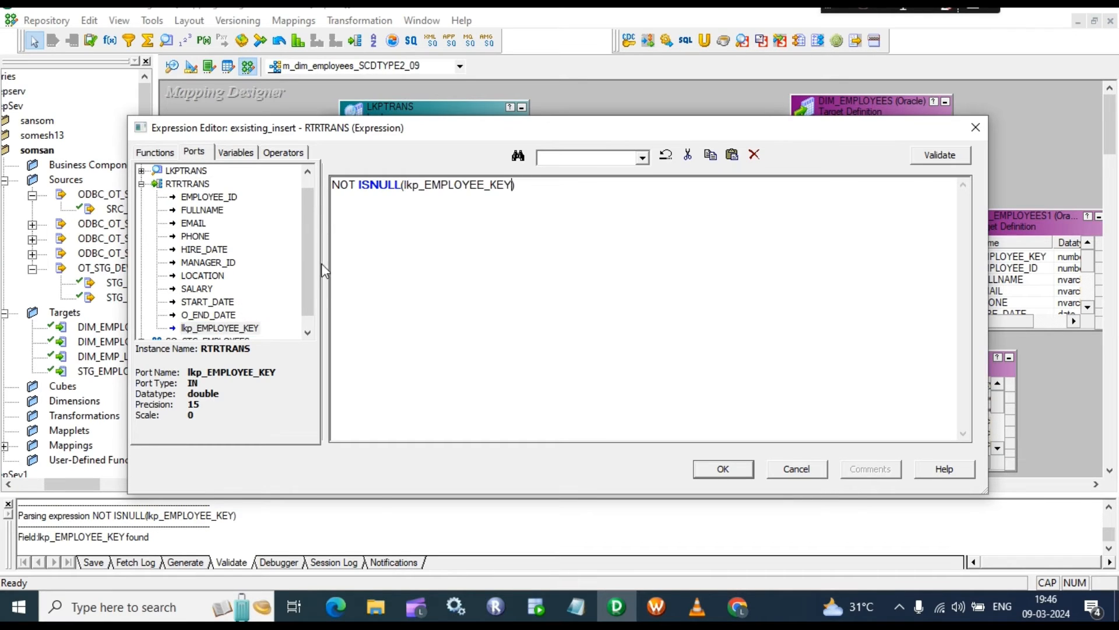
{"action": "left_click", "coordinate": [940, 156]}
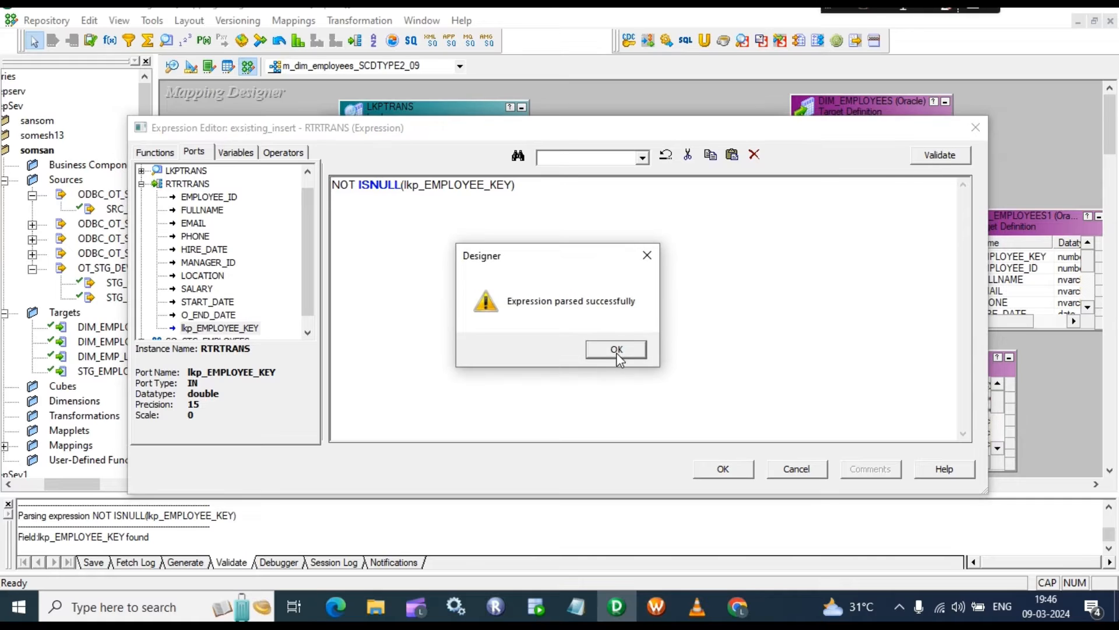
{"action": "left_click", "coordinate": [616, 349]}
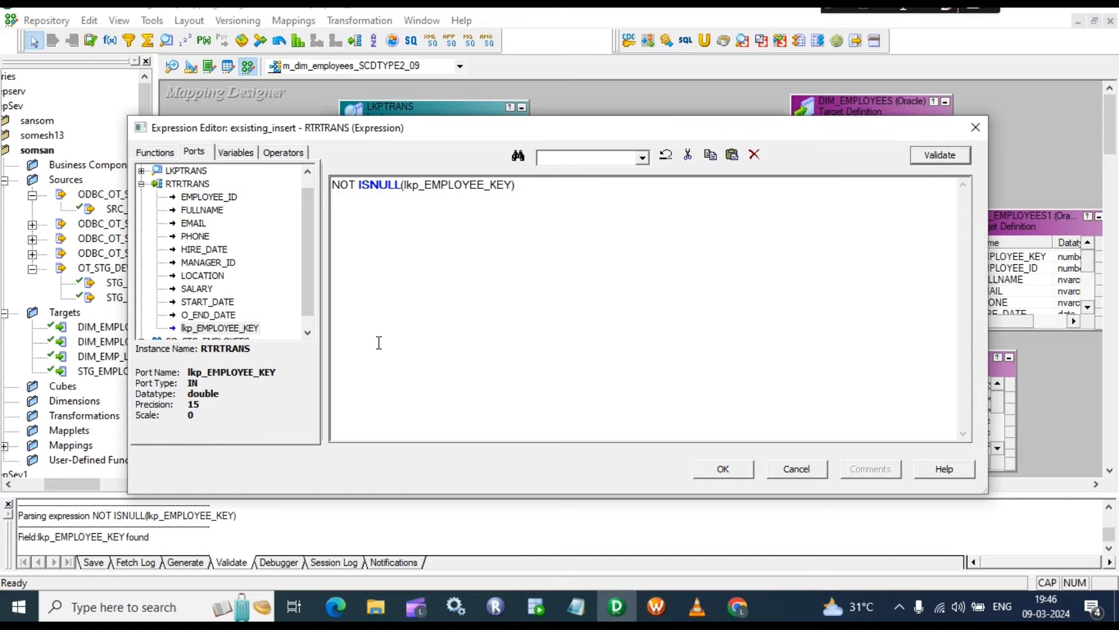
{"action": "left_click", "coordinate": [723, 471]}
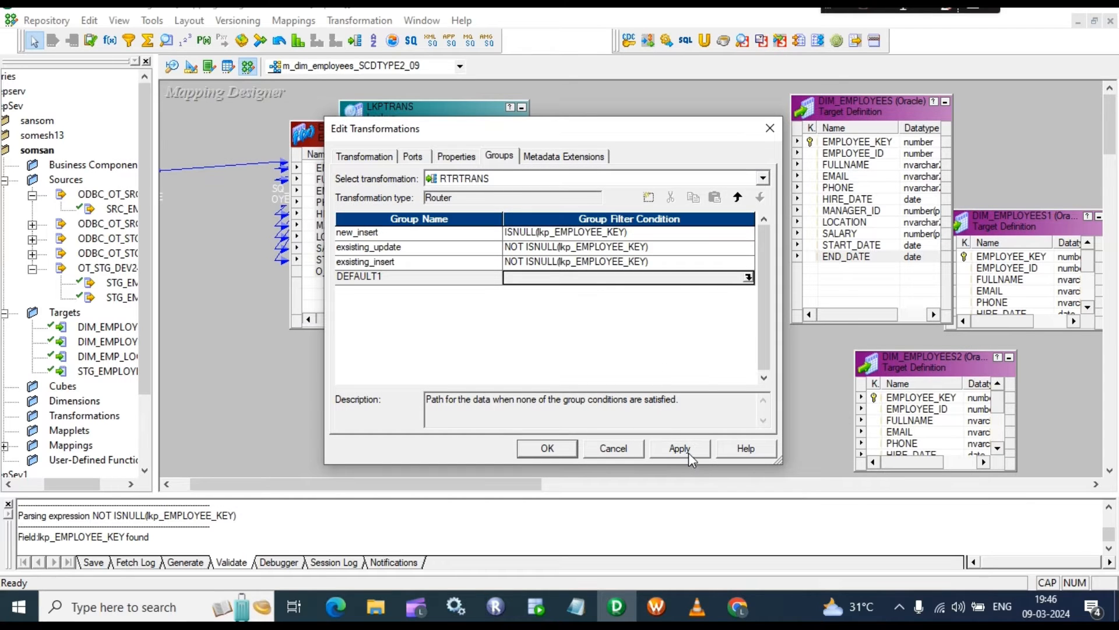
Step: Apply the Router group conditions and rearrange LKPTRANS, RTRTRANS and the DIM_EMPLOYEES targets
{"action": "left_click", "coordinate": [688, 453]}
{"action": "left_click", "coordinate": [534, 448]}
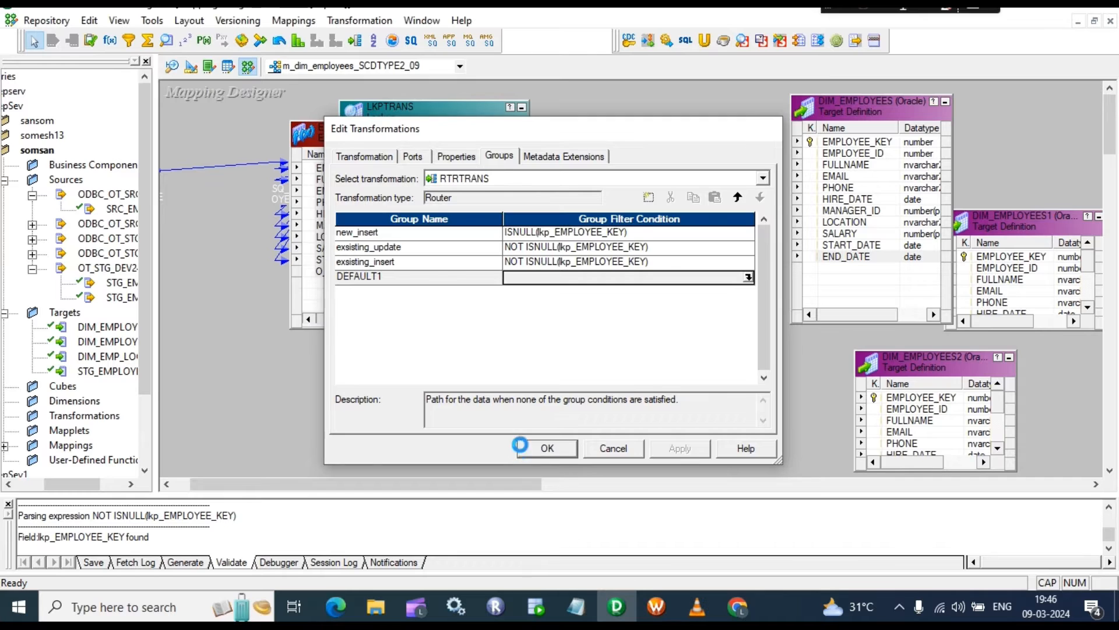
{"action": "left_click_drag", "start_coordinate": [432, 114], "coordinate": [333, 126]}
{"action": "left_click_drag", "start_coordinate": [689, 162], "coordinate": [426, 110]}
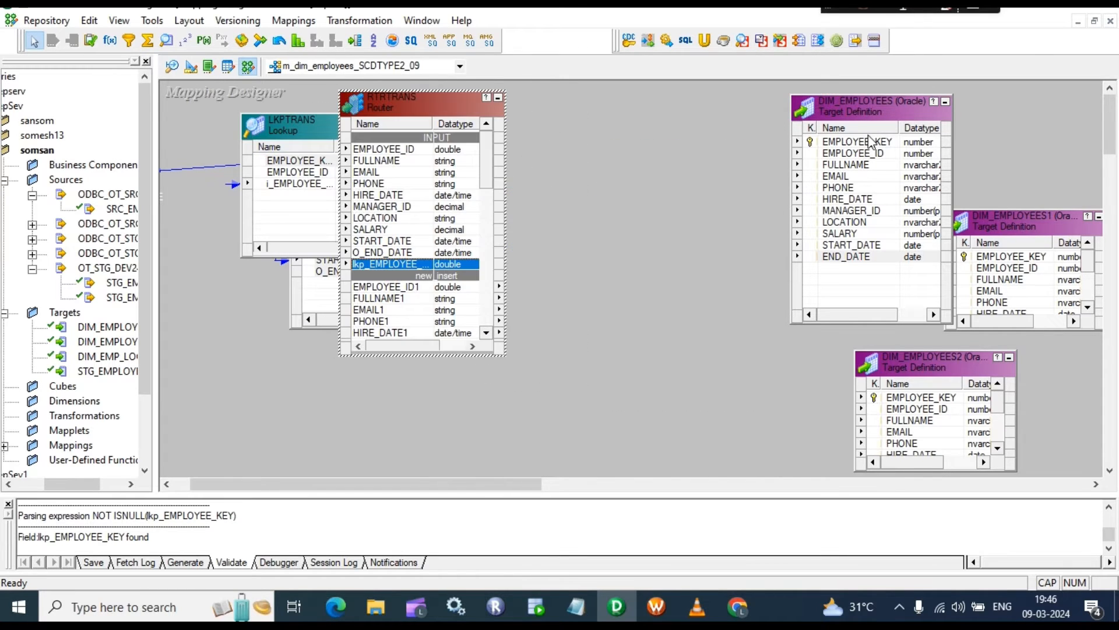
{"action": "left_click_drag", "start_coordinate": [839, 106], "coordinate": [858, 98]}
{"action": "left_click_drag", "start_coordinate": [1017, 225], "coordinate": [1017, 253]}
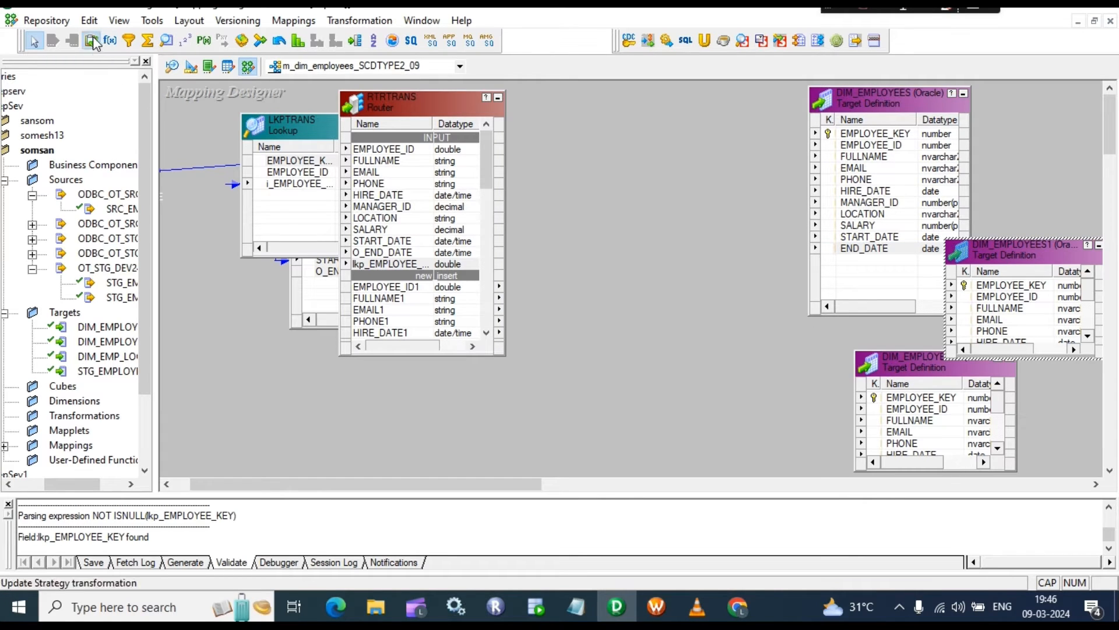
{"action": "left_click", "coordinate": [573, 102]}
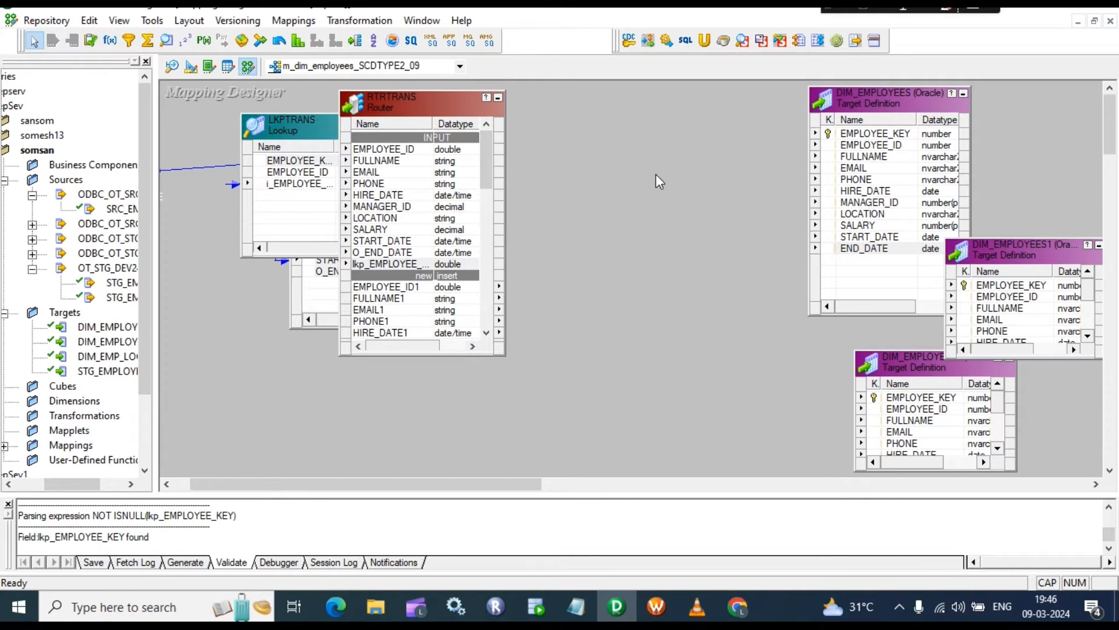
Step: Place an Update Strategy and paste two copies, UPDTRANS1 and UPDTRANS2
{"action": "left_click", "coordinate": [90, 41]}
{"action": "left_click_drag", "start_coordinate": [564, 97], "coordinate": [635, 173]}
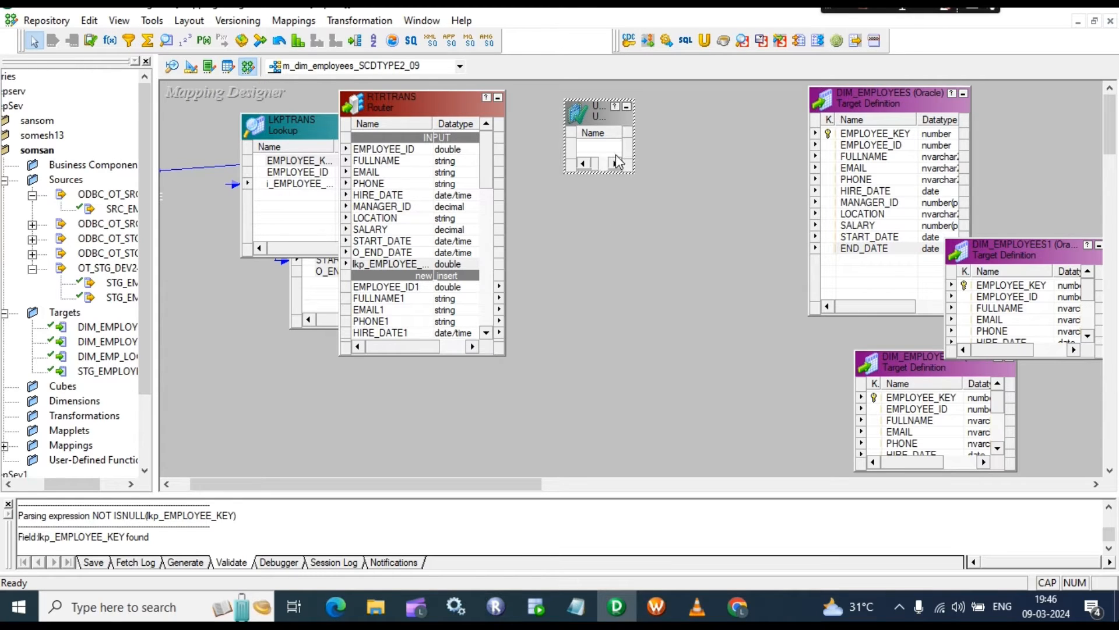
{"action": "left_click", "coordinate": [615, 228]}
{"action": "key", "text": "ctrl+v"}
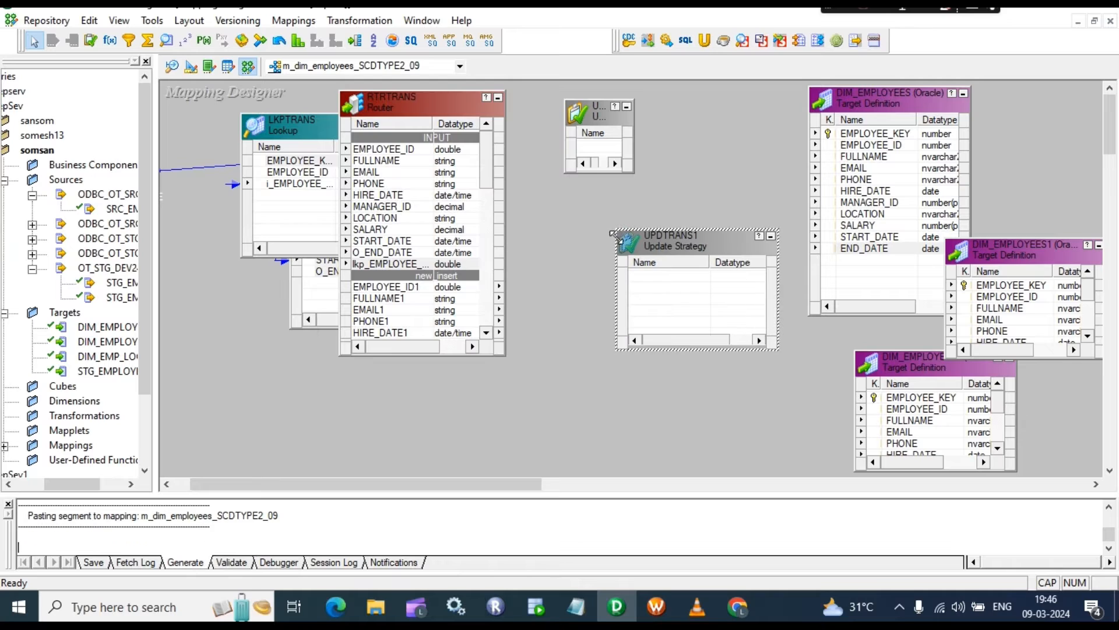
{"action": "left_click", "coordinate": [597, 313]}
{"action": "key", "text": "ctrl+v"}
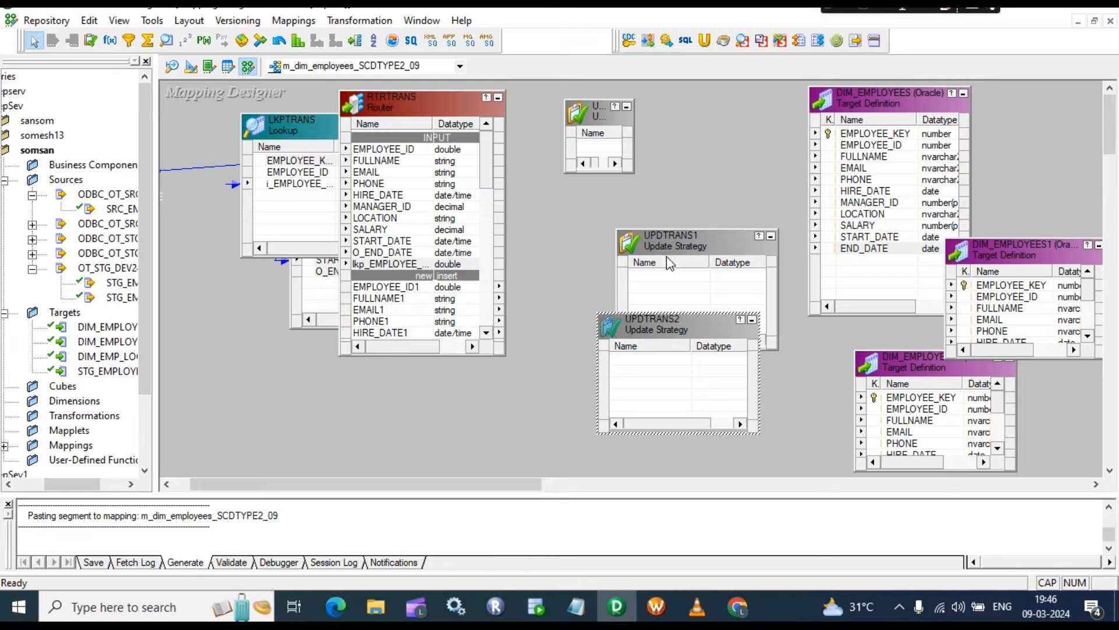
{"action": "left_click_drag", "start_coordinate": [675, 235], "coordinate": [636, 205]}
{"action": "left_click", "coordinate": [606, 135]}
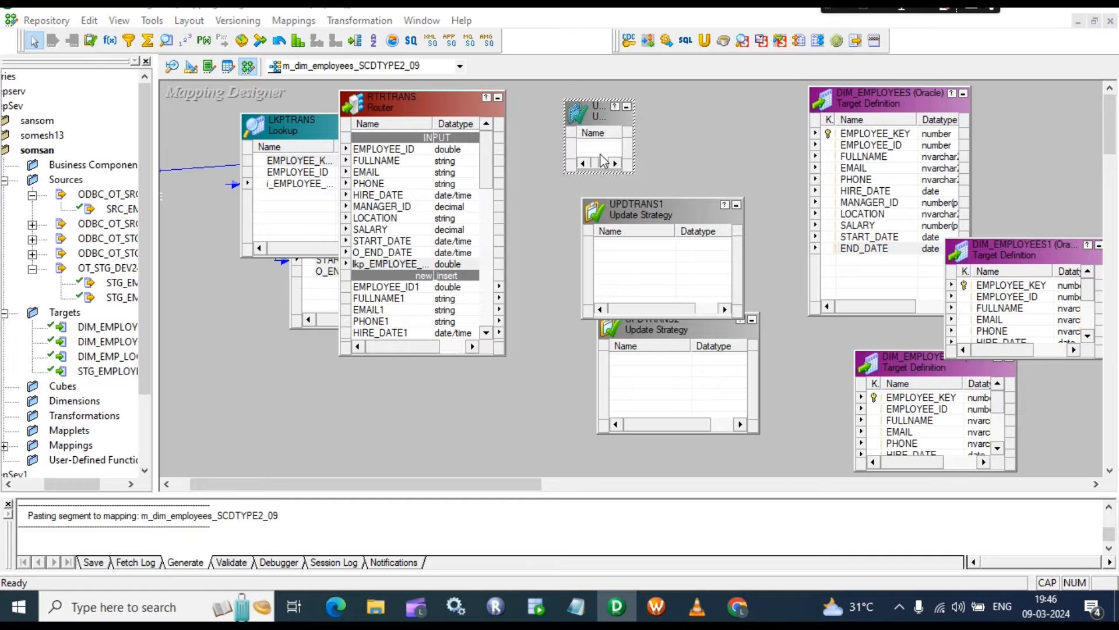
Step: Set the first Update Strategy's expression to DD_INSERT
{"action": "double_click", "coordinate": [605, 139]}
{"action": "left_click", "coordinate": [444, 160]}
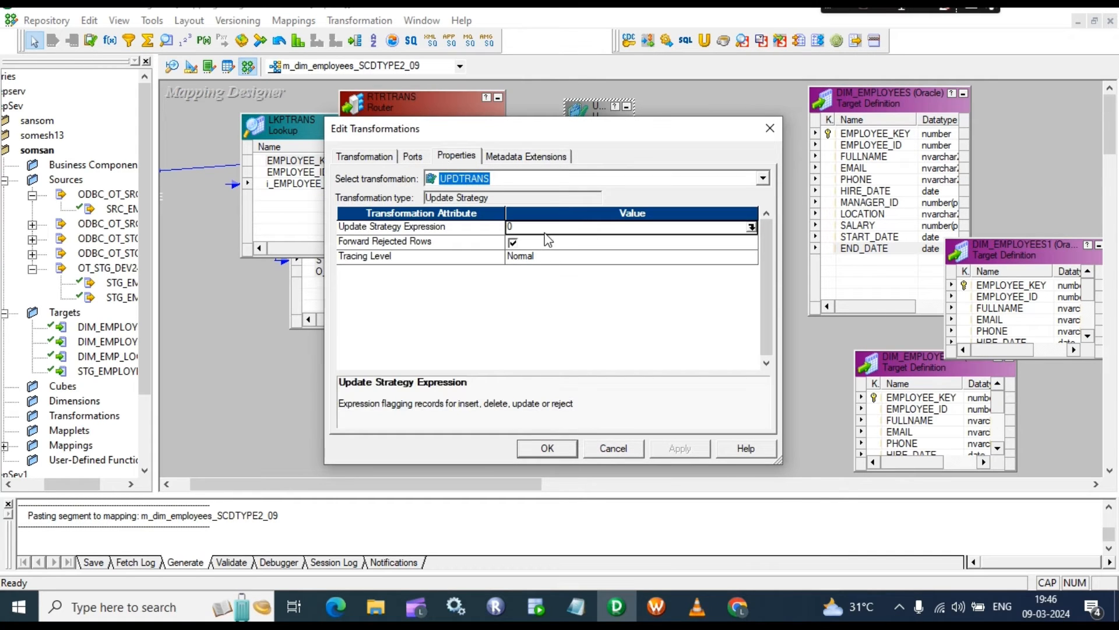
{"action": "left_click", "coordinate": [751, 227]}
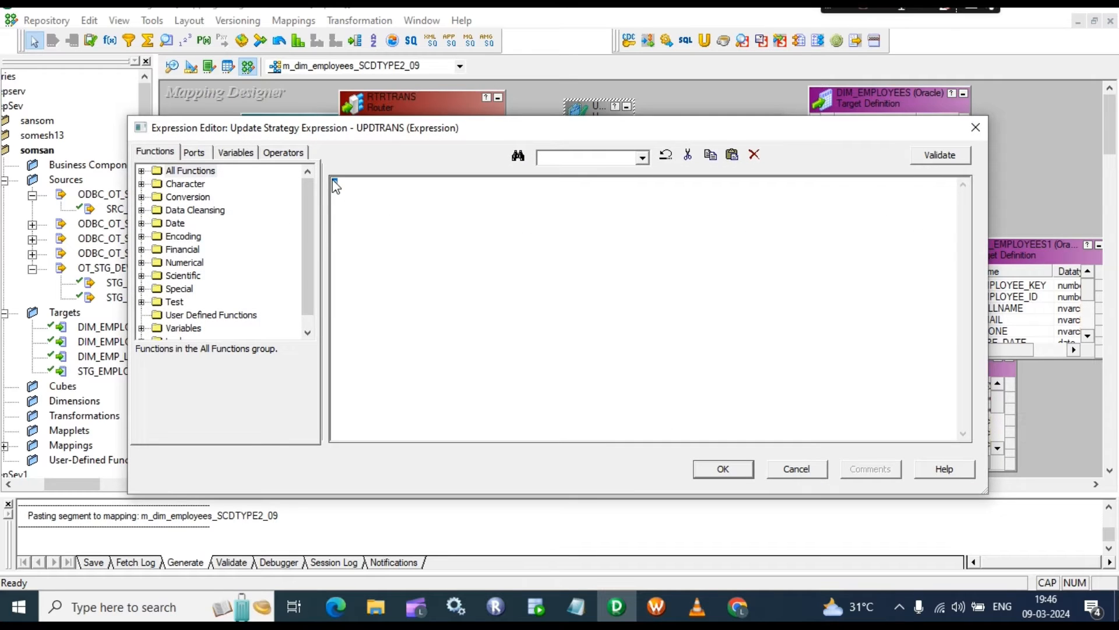
{"action": "type", "text": "DD_INSERT"}
{"action": "left_click", "coordinate": [723, 469]}
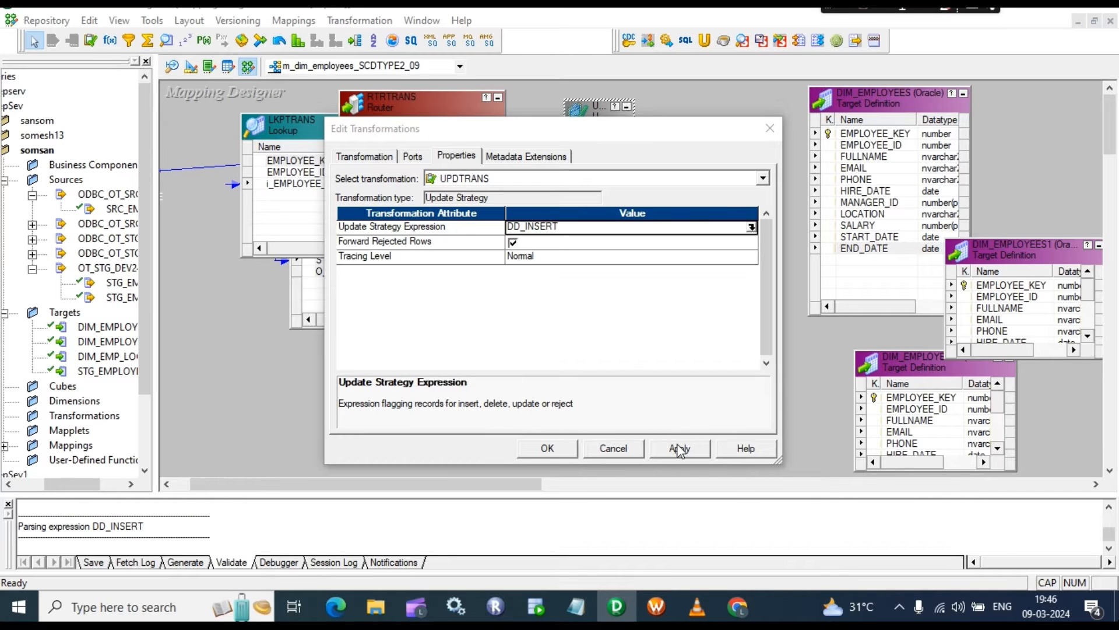
Step: Rename that Update Strategy to UPDTRANS_NEW_INSERTY and apply
{"action": "left_click", "coordinate": [361, 156]}
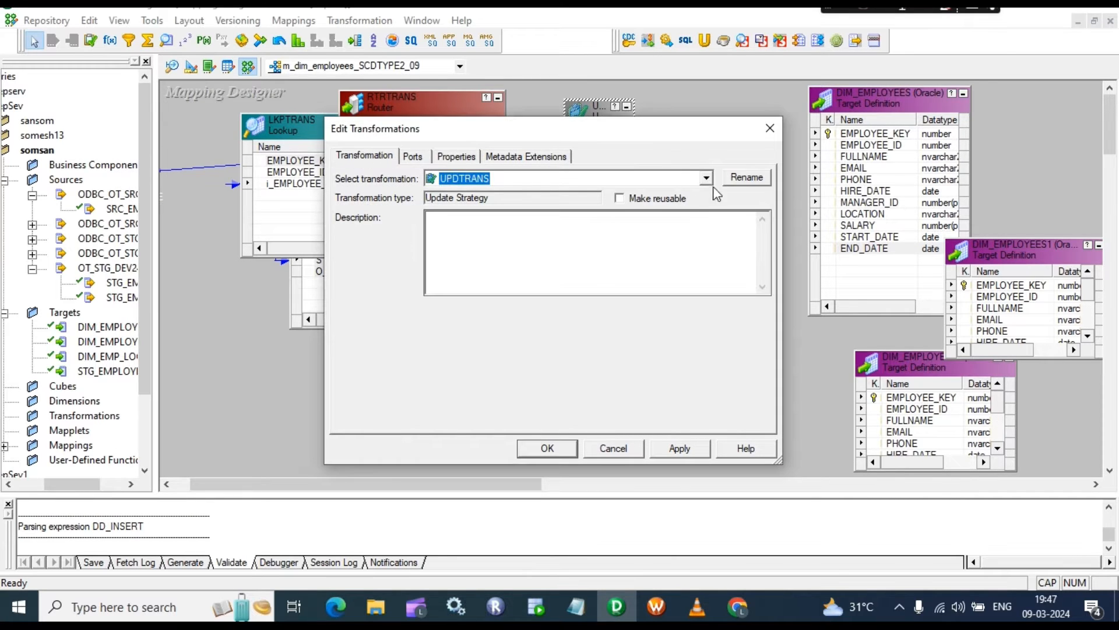
{"action": "left_click", "coordinate": [746, 177]}
{"action": "left_click", "coordinate": [472, 301]}
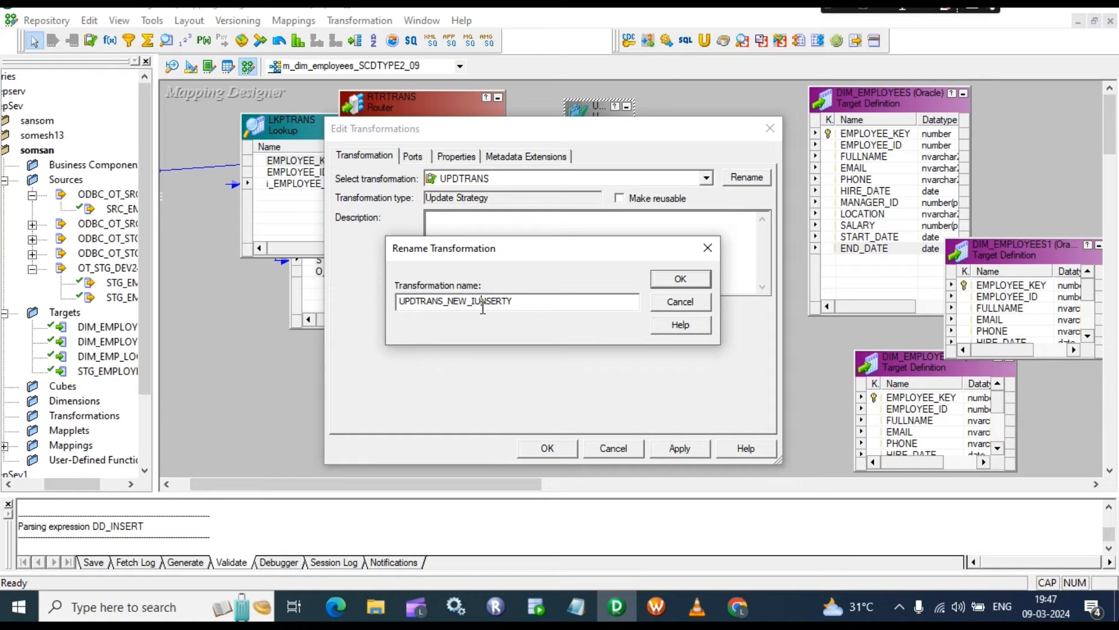
{"action": "left_click", "coordinate": [483, 302]}
{"action": "key", "text": "BackSpace"}
{"action": "left_click", "coordinate": [681, 279]}
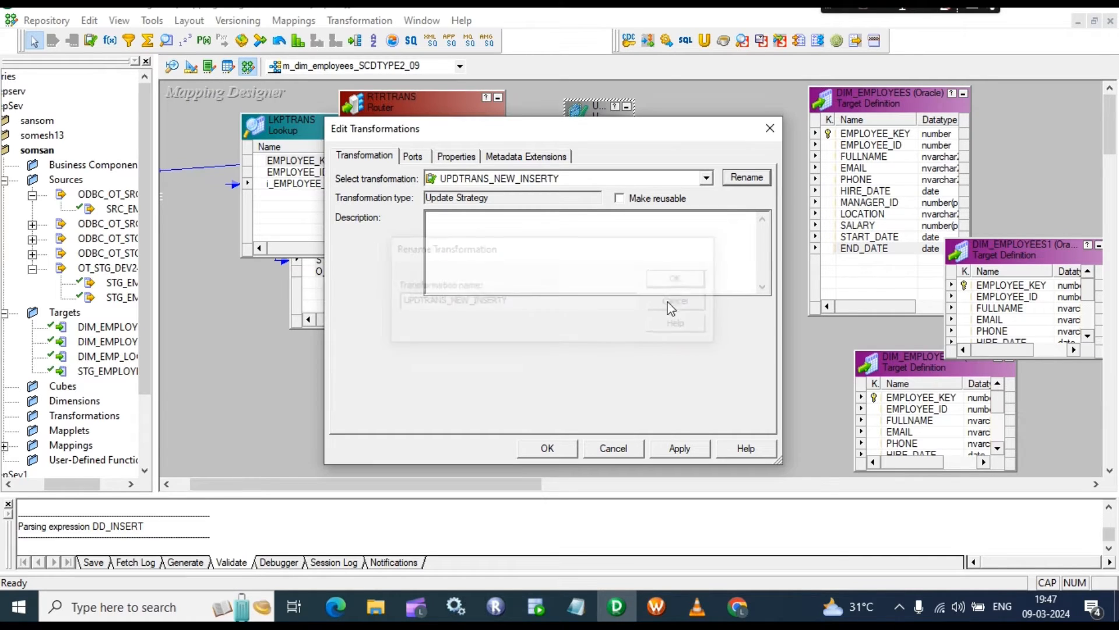
{"action": "left_click", "coordinate": [681, 448]}
{"action": "left_click", "coordinate": [547, 448]}
{"action": "scroll", "coordinate": [377, 205], "scroll_direction": "down", "scroll_amount": 2}
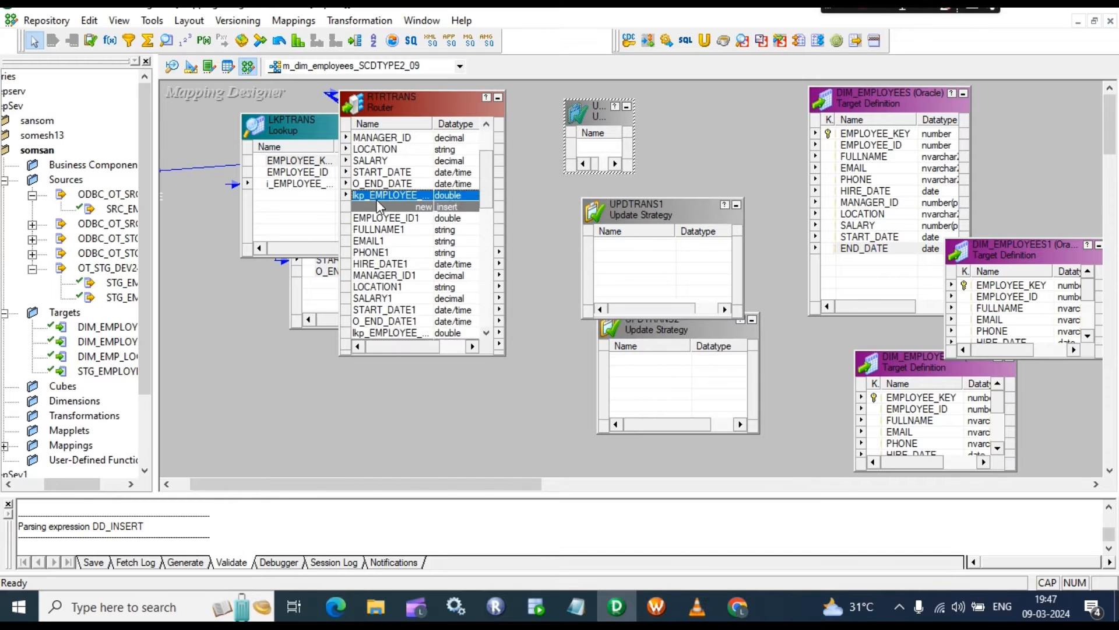
Step: Link Router ports EMPLOYEE_ID1 through START_DATE1 into UPDTRANS_NEW_INSERTY
{"action": "scroll", "coordinate": [378, 205], "scroll_direction": "down", "scroll_amount": 1}
{"action": "left_click", "coordinate": [384, 184]}
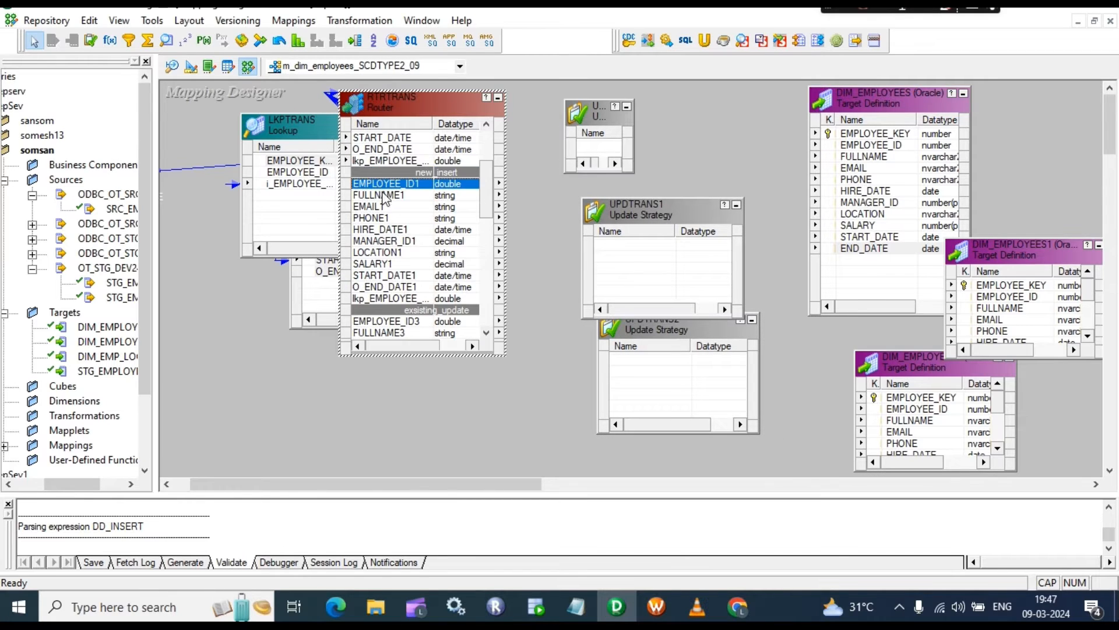
{"action": "left_click", "coordinate": [389, 276]}
{"action": "left_click", "coordinate": [377, 185], "text": "shift"}
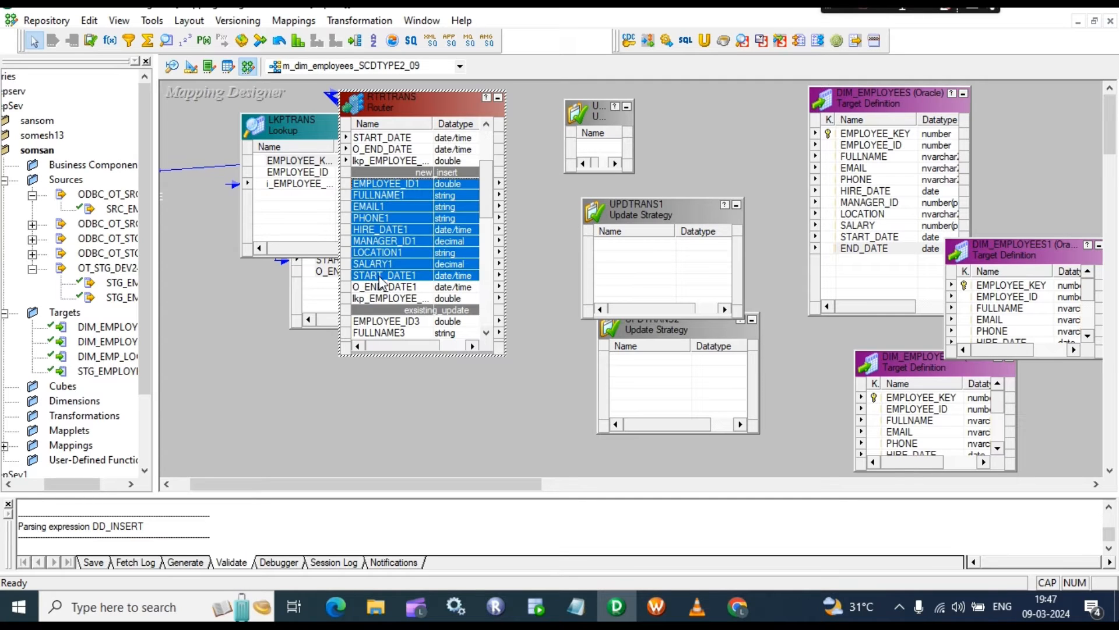
{"action": "left_click_drag", "start_coordinate": [399, 188], "coordinate": [607, 150]}
{"action": "left_click_drag", "start_coordinate": [378, 185], "coordinate": [596, 155]}
{"action": "left_click_drag", "start_coordinate": [595, 149], "coordinate": [595, 150]}
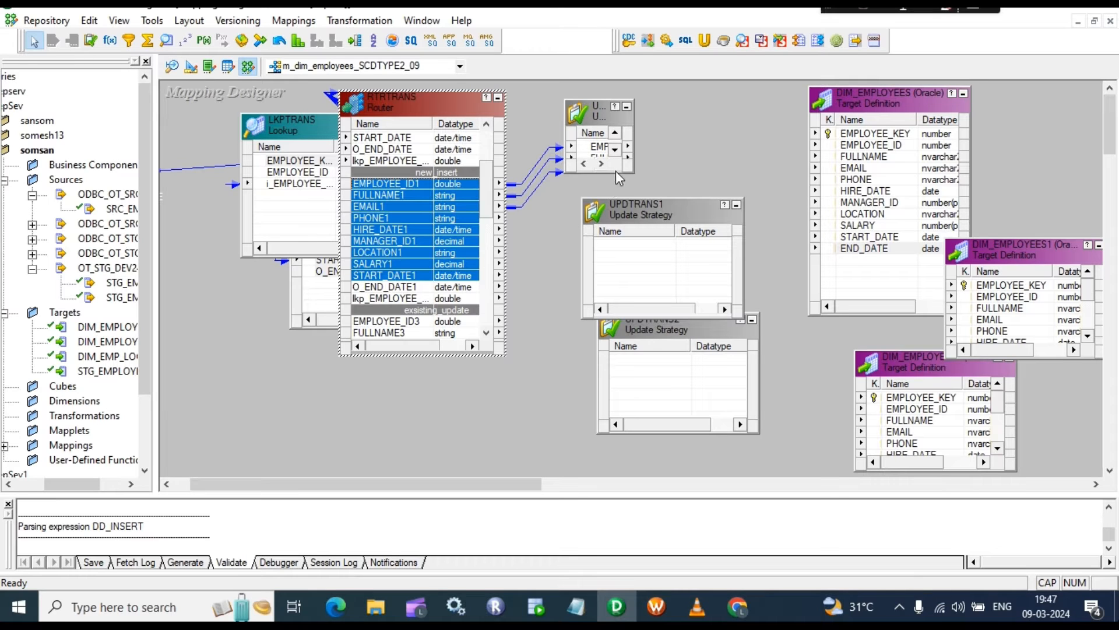
{"action": "left_click", "coordinate": [863, 159]}
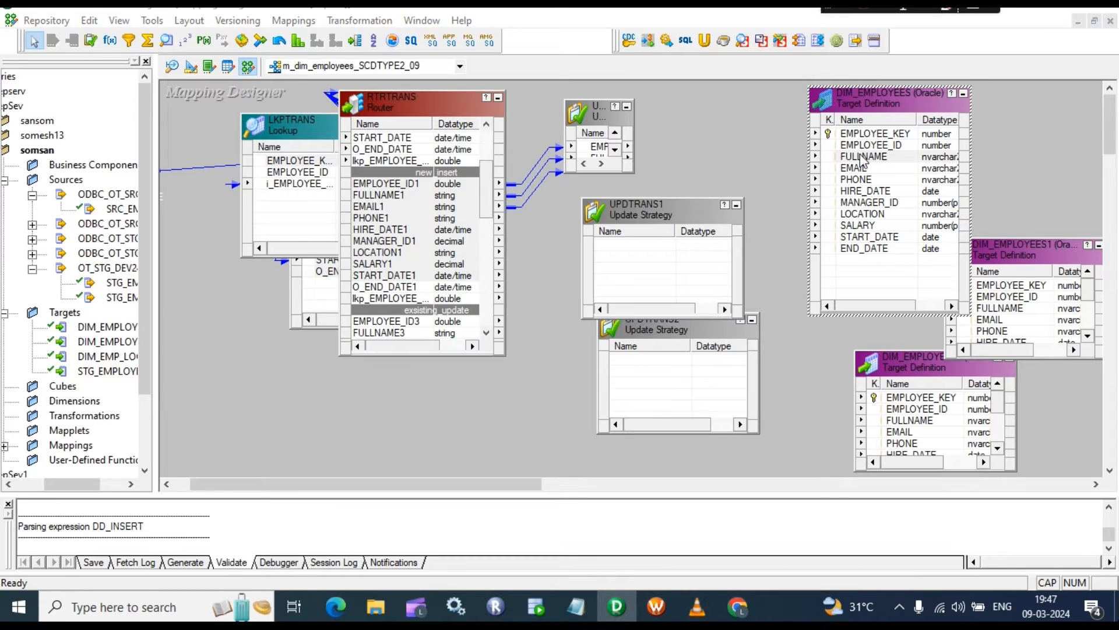
Step: Append _NEW to the target's name, making it DIM_EMPLOYEES_NEW_INSERT, and apply
{"action": "double_click", "coordinate": [863, 159]}
{"action": "left_click", "coordinate": [456, 157]}
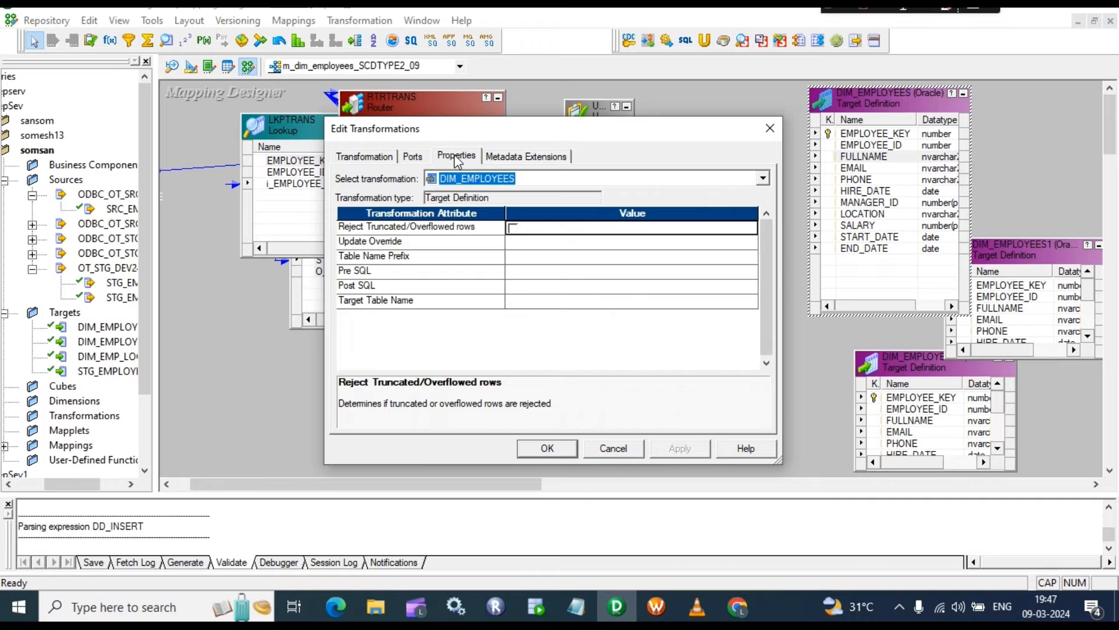
{"action": "left_click", "coordinate": [367, 156]}
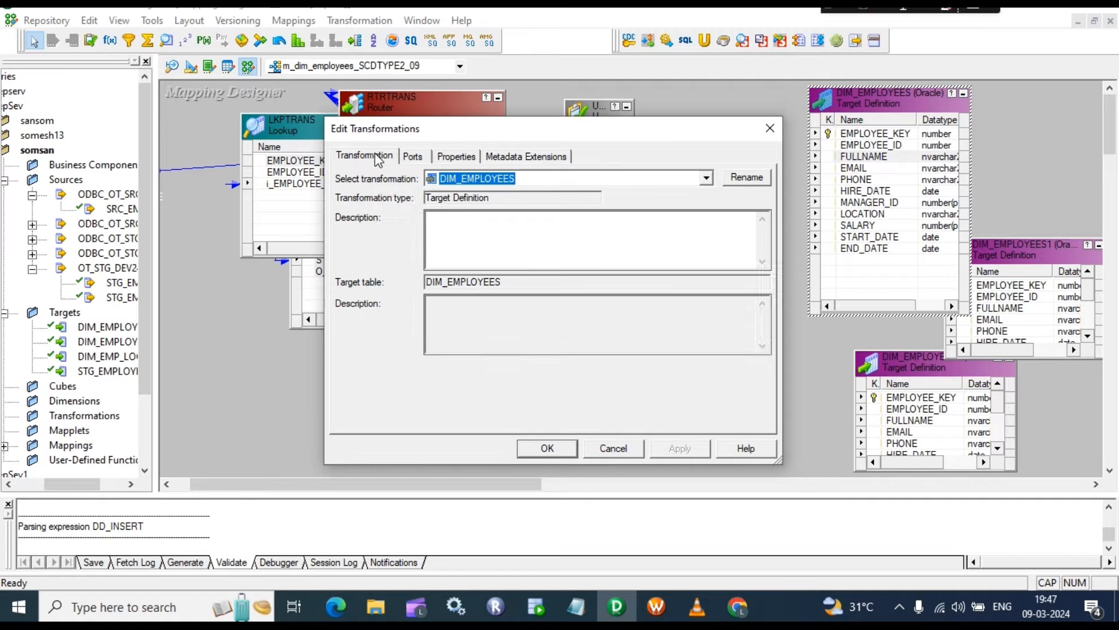
{"action": "left_click", "coordinate": [748, 181]}
{"action": "left_click", "coordinate": [482, 301]}
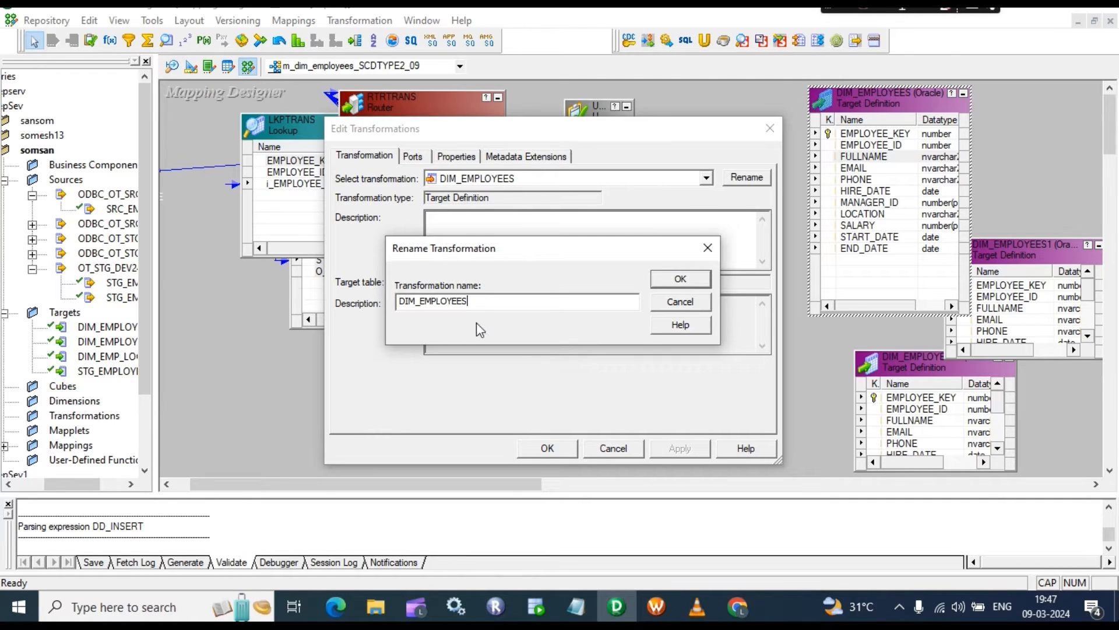
{"action": "type", "text": "_NEW_INSERT"}
{"action": "key", "text": "Return"}
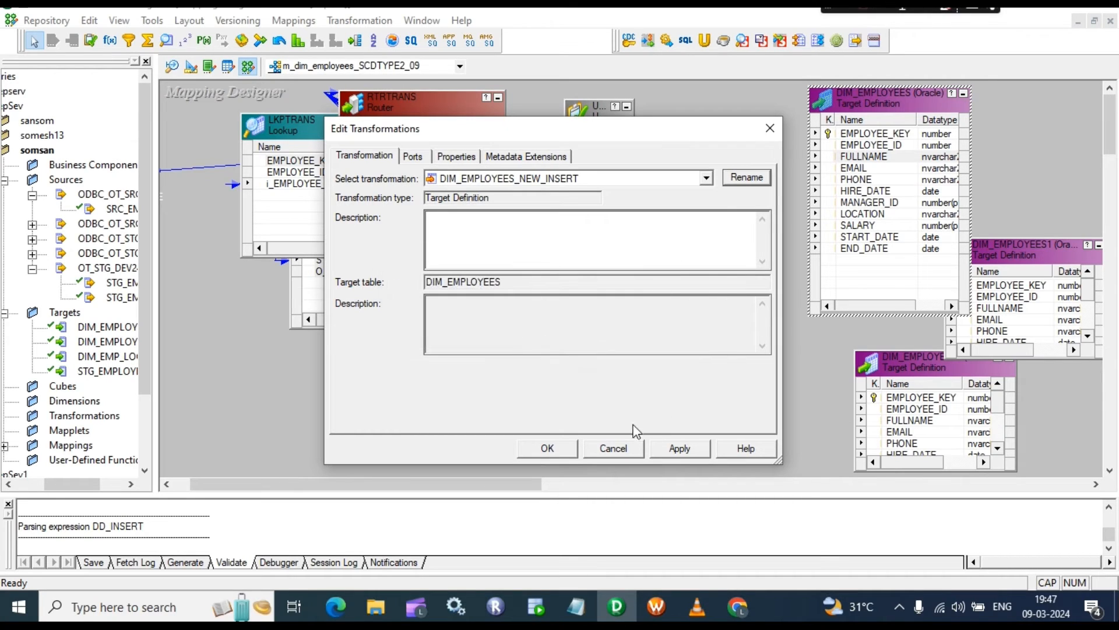
{"action": "left_click", "coordinate": [665, 448]}
{"action": "left_click", "coordinate": [546, 447]}
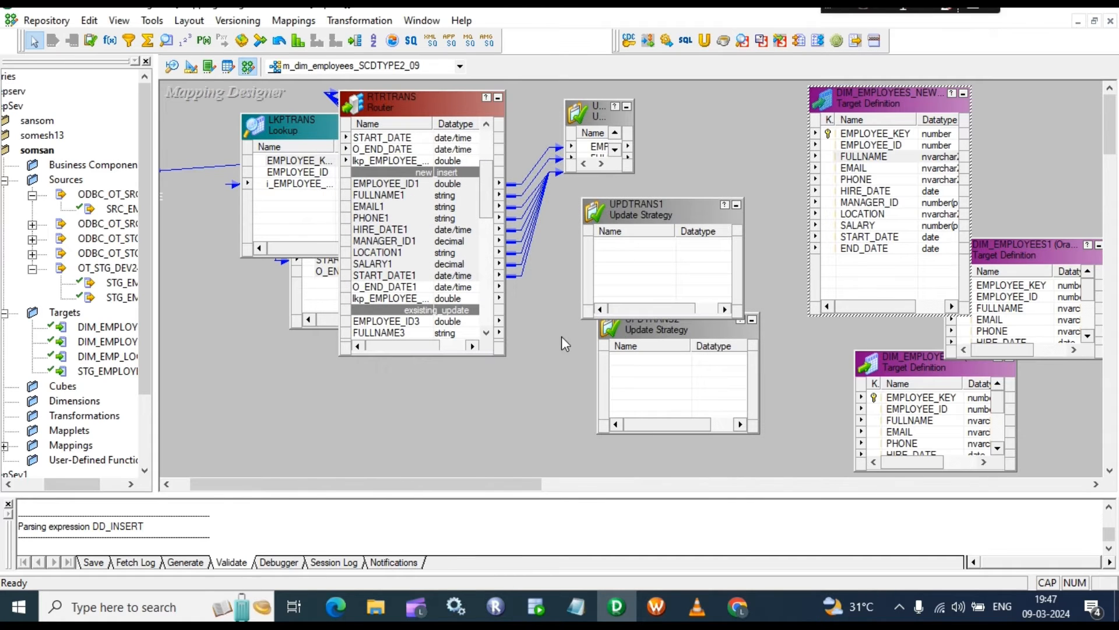
Step: Link all nine UPDTRANS_NEW_INSERTY ports, EMPLOYEE_ID through START_DATE, to DIM_EMPLOYEES_NEW_INSERT's matching columns
{"action": "left_click_drag", "start_coordinate": [633, 173], "coordinate": [625, 302]}
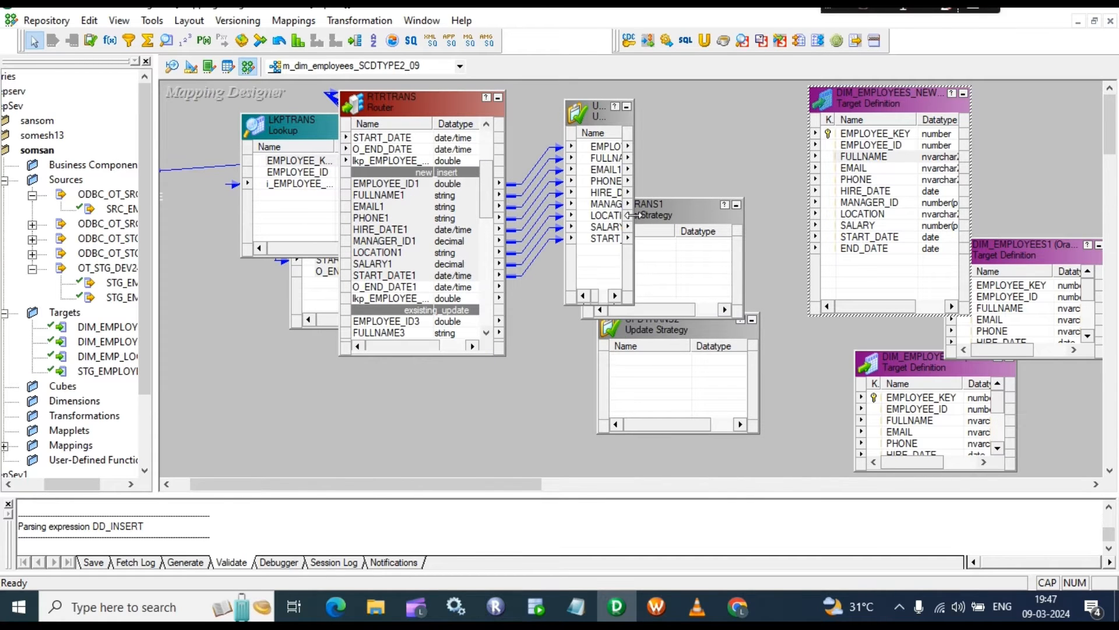
{"action": "left_click_drag", "start_coordinate": [625, 214], "coordinate": [736, 214]}
{"action": "left_click", "coordinate": [616, 147]}
{"action": "left_click", "coordinate": [615, 238], "text": "shift"}
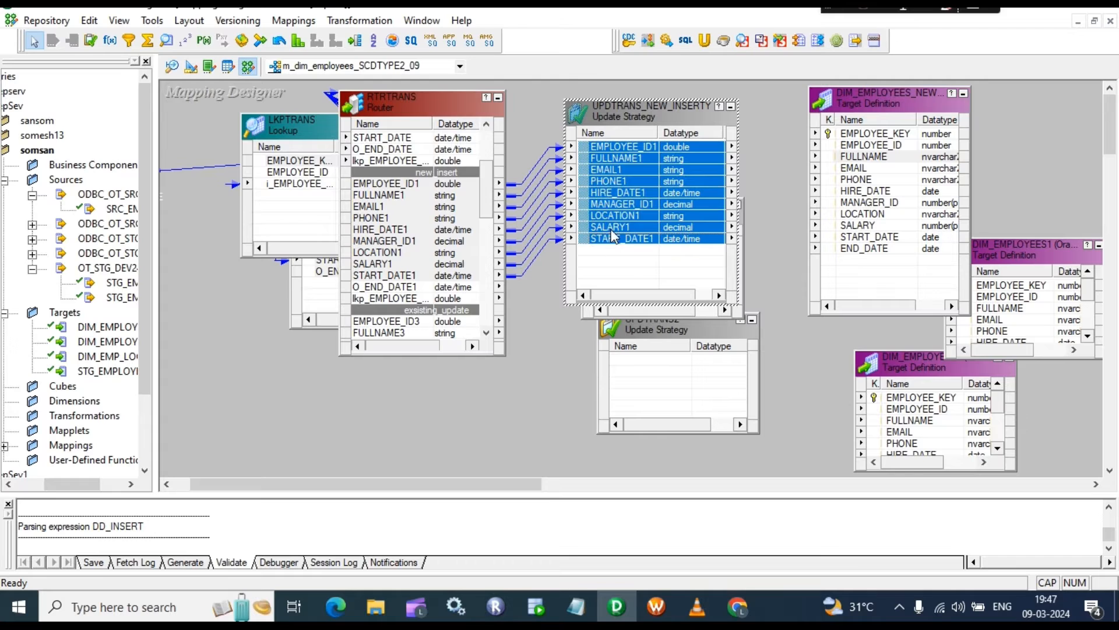
{"action": "left_click_drag", "start_coordinate": [631, 154], "coordinate": [862, 146]}
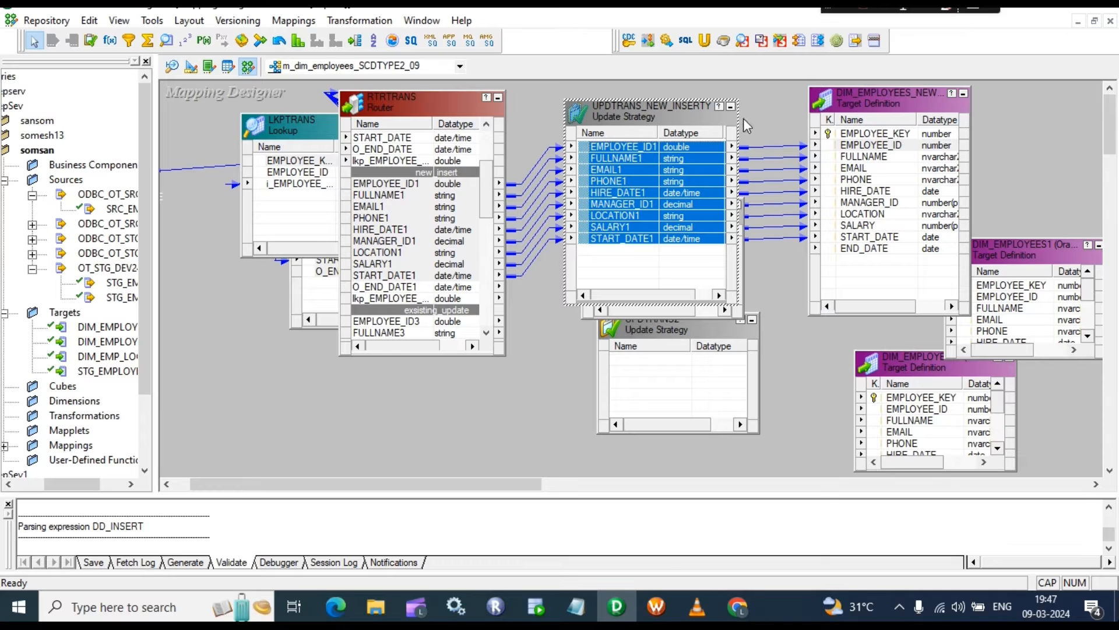
{"action": "left_click_drag", "start_coordinate": [629, 118], "coordinate": [610, 183]}
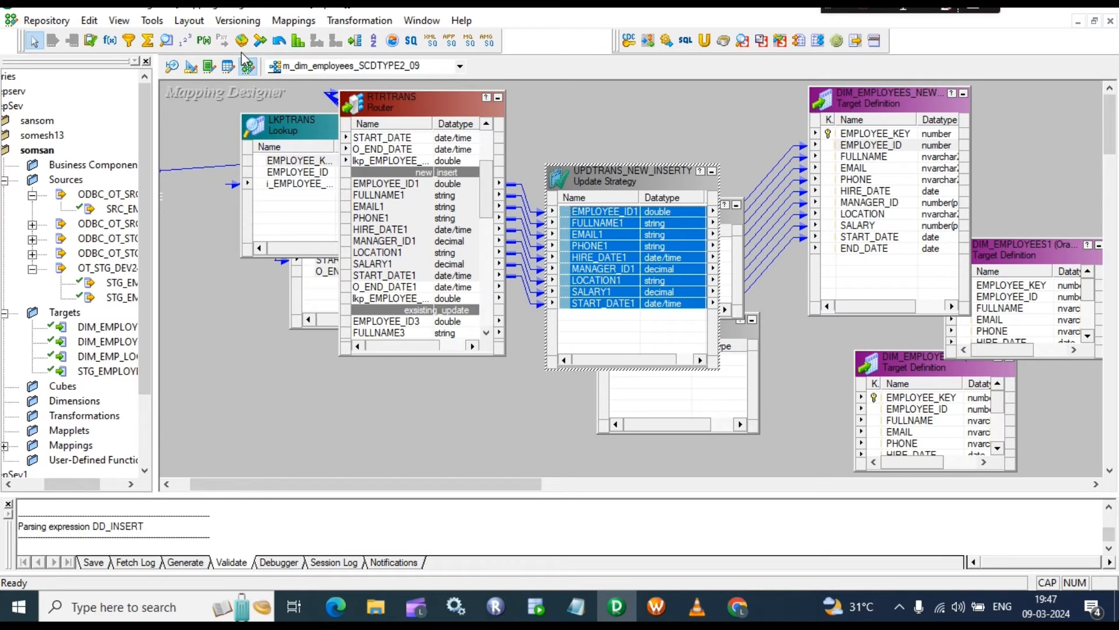
{"action": "left_click", "coordinate": [185, 40]}
Step: Add a SEQTRANS sequence generator and set its Current Value to 400
{"action": "left_click_drag", "start_coordinate": [606, 92], "coordinate": [748, 173]}
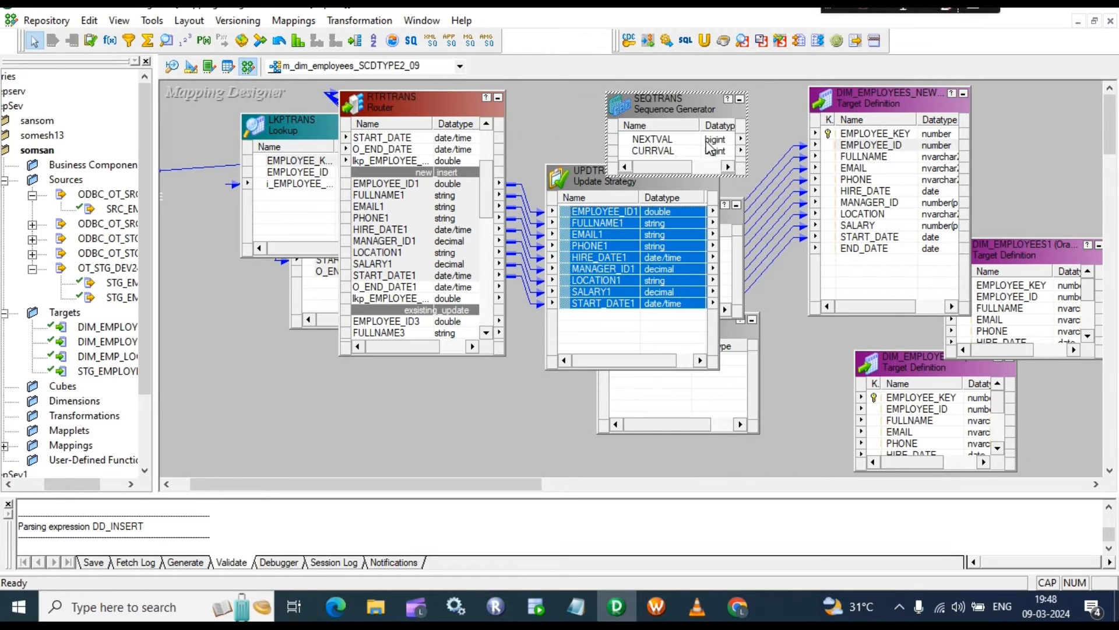
{"action": "double_click", "coordinate": [677, 136]}
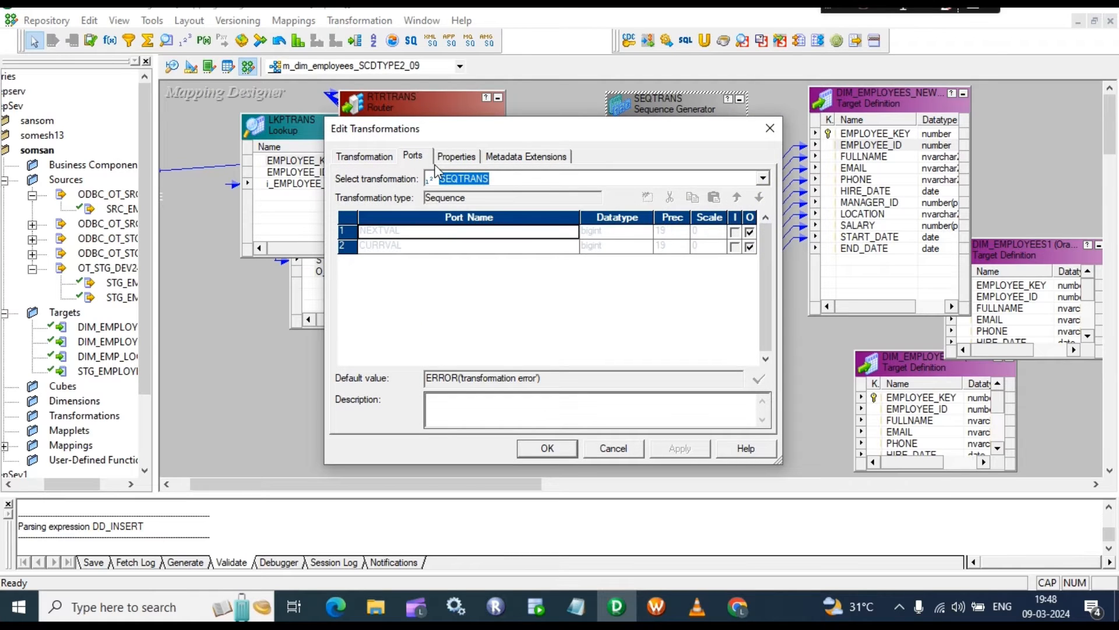
{"action": "left_click", "coordinate": [456, 156]}
{"action": "left_click", "coordinate": [533, 271]}
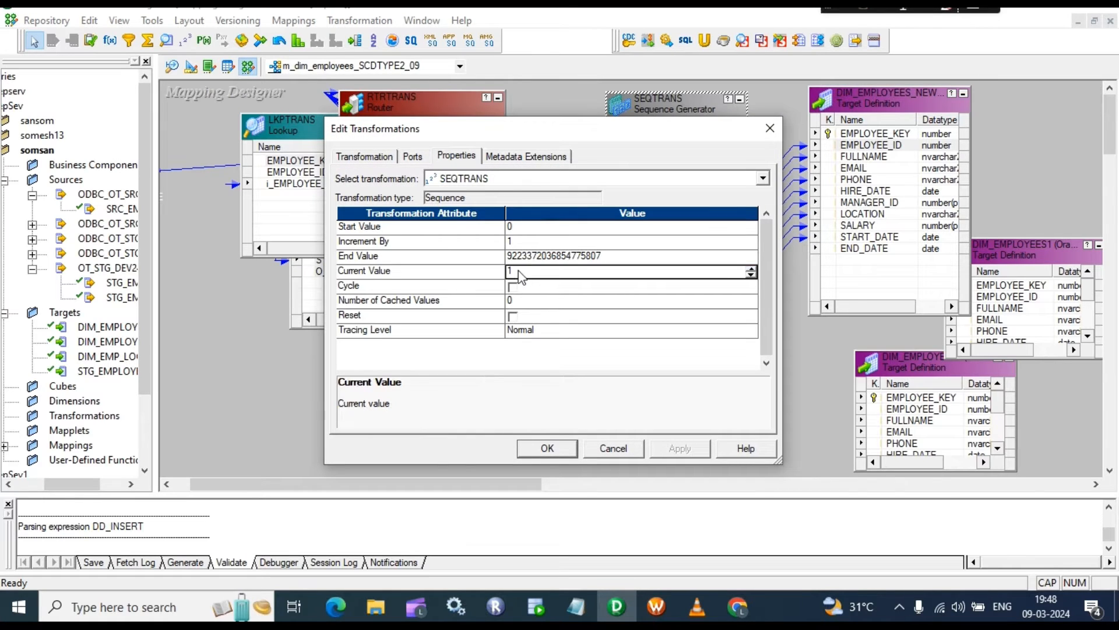
{"action": "double_click", "coordinate": [516, 270]}
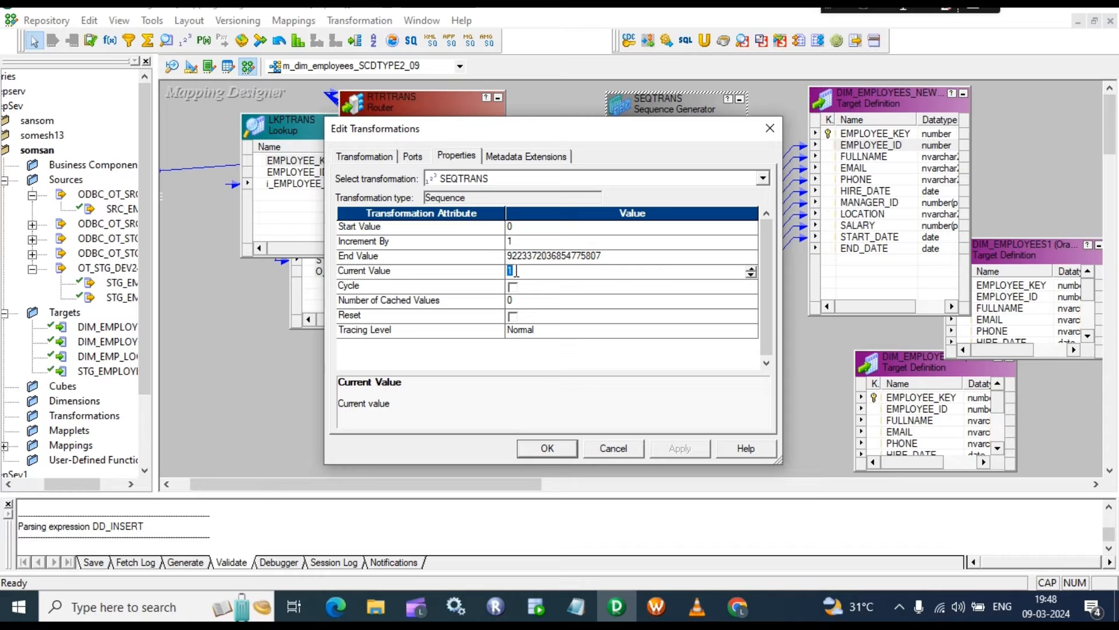
{"action": "type", "text": "400"}
{"action": "left_click", "coordinate": [547, 449]}
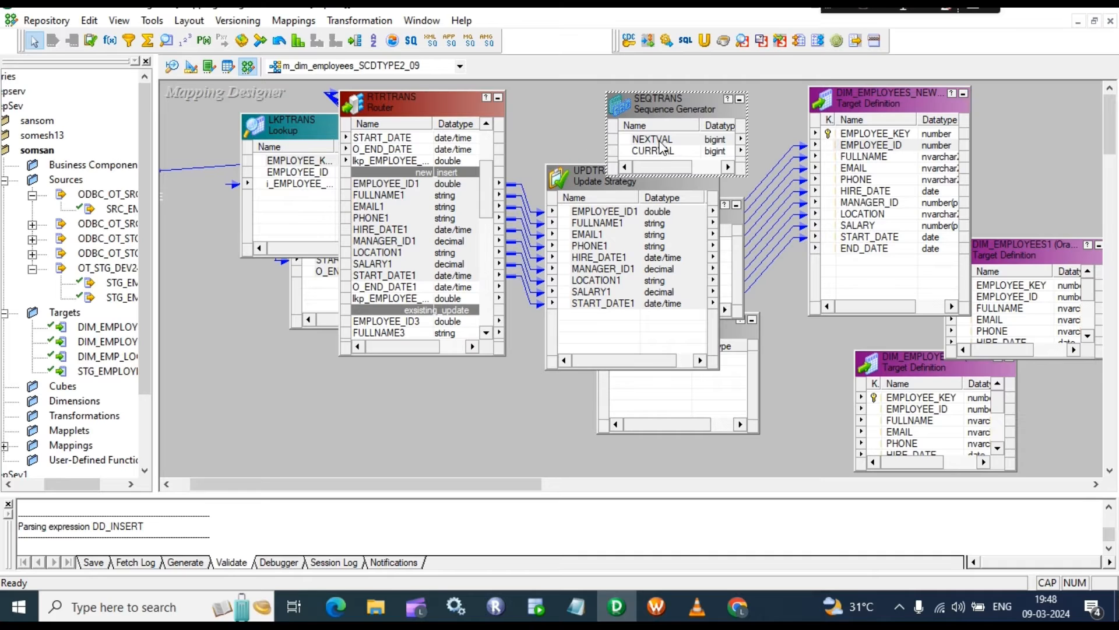
Step: Connect NEXTVAL to EMPLOYEE_KEY, then collapse SEQTRANS and the insert update strategy to icons
{"action": "left_click_drag", "start_coordinate": [656, 140], "coordinate": [862, 136]}
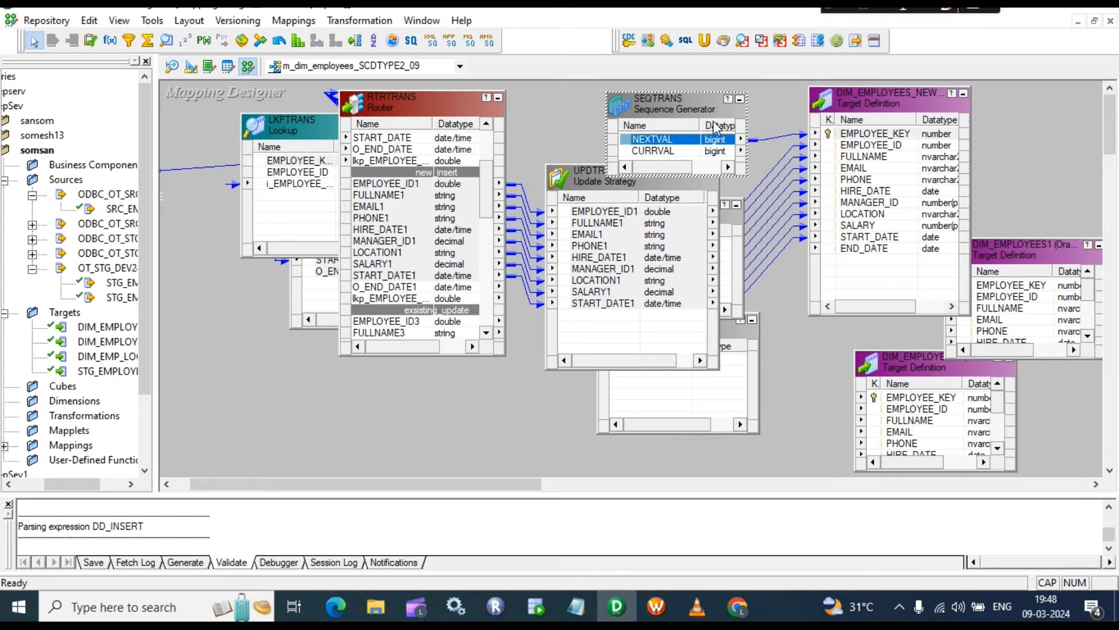
{"action": "left_click", "coordinate": [737, 100]}
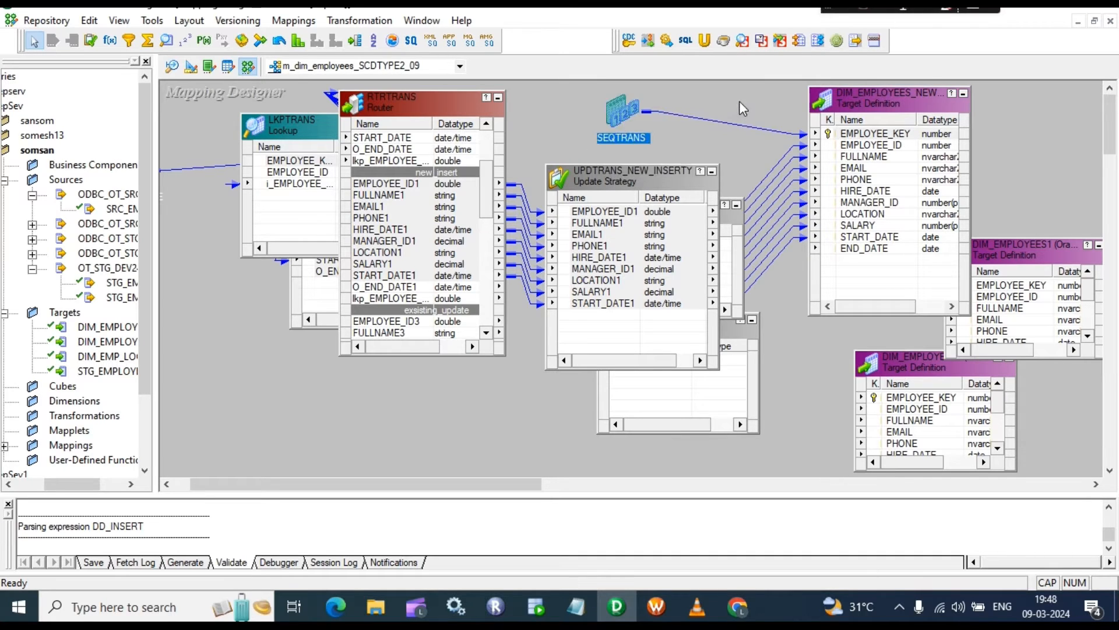
{"action": "left_click", "coordinate": [713, 171]}
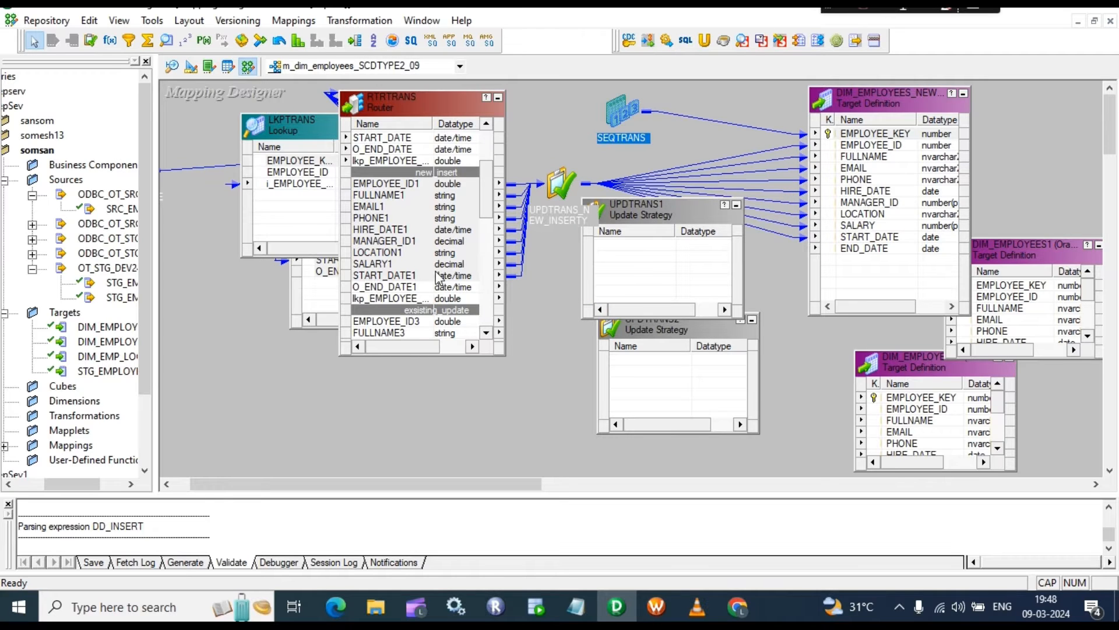
Step: Copy the Router's O_END_DATE3 and lookup employee key ports from existing_update into UPDTRANS1
{"action": "scroll", "coordinate": [436, 273], "scroll_direction": "down", "scroll_amount": 4}
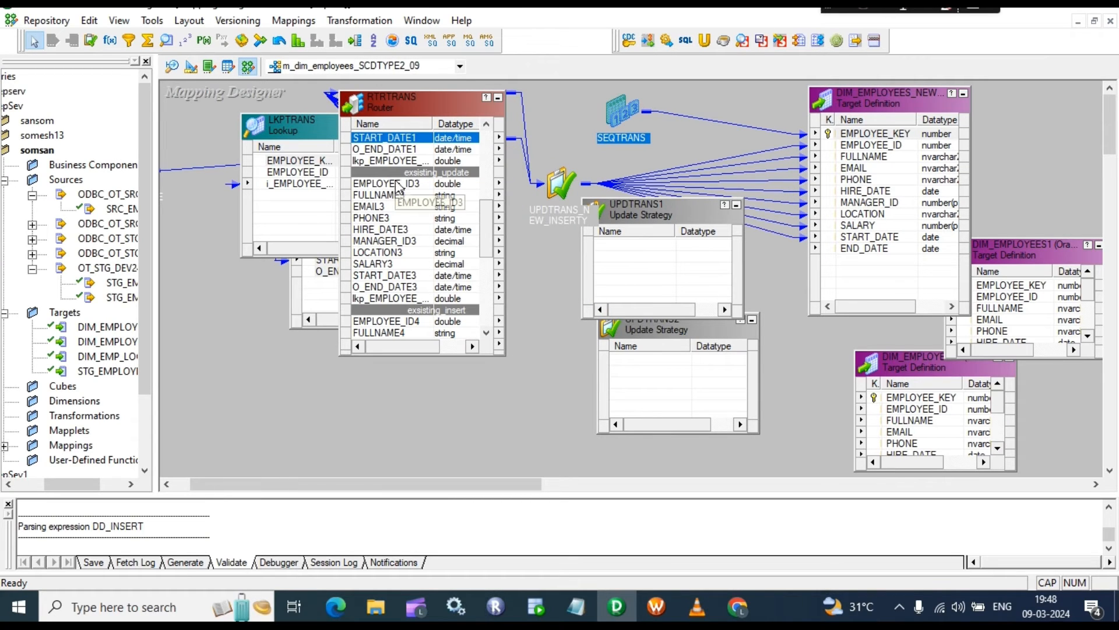
{"action": "scroll", "coordinate": [438, 240], "scroll_direction": "down", "scroll_amount": 1}
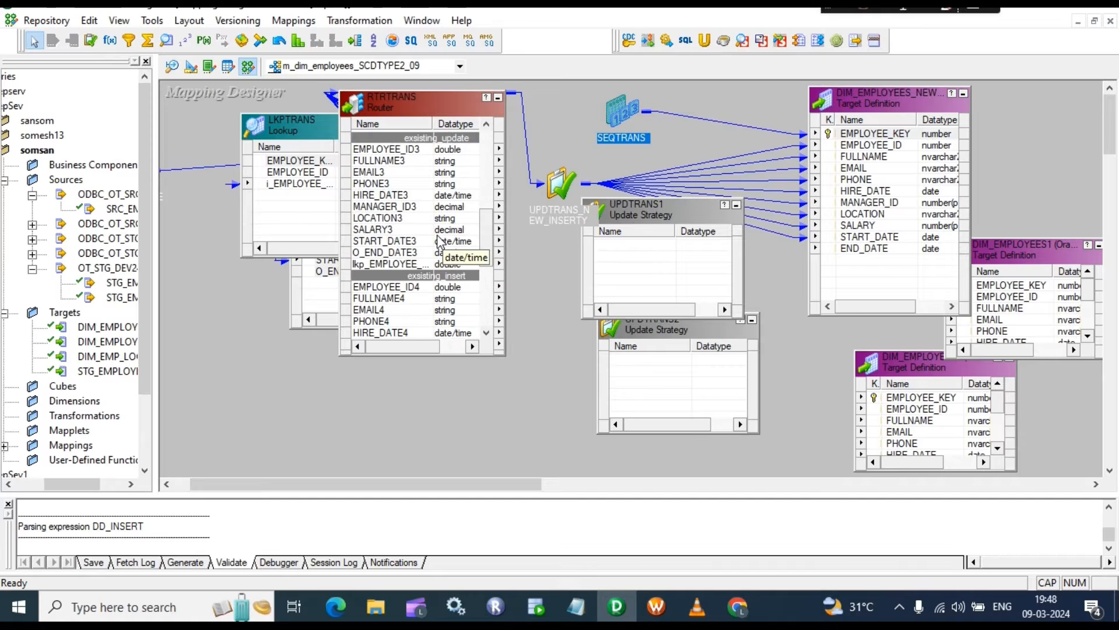
{"action": "left_click_drag", "start_coordinate": [691, 207], "coordinate": [691, 195]}
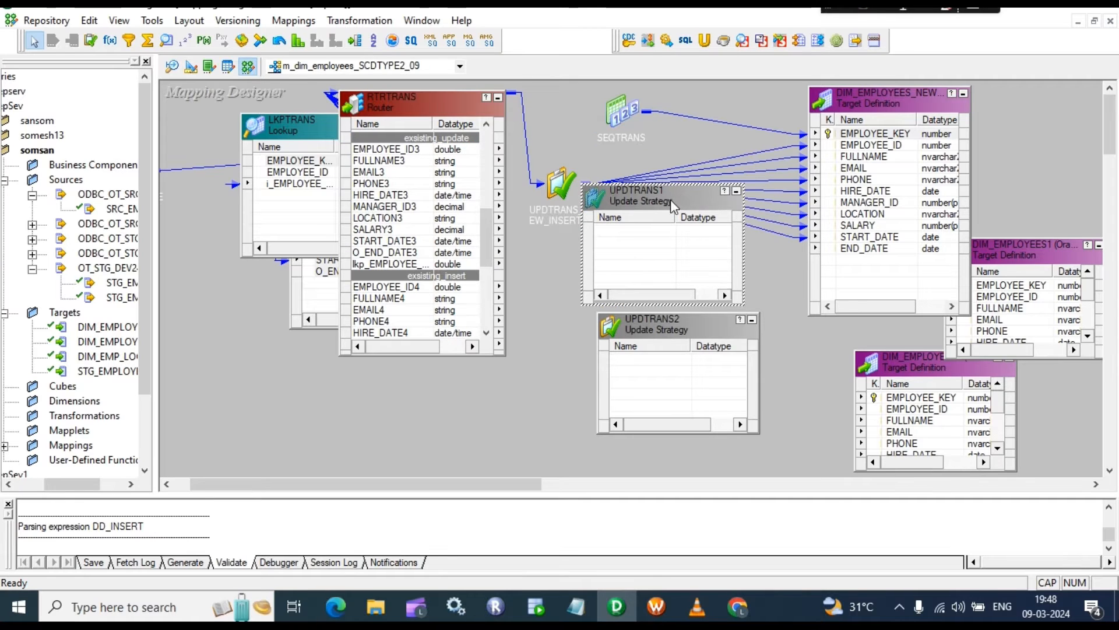
{"action": "left_click", "coordinate": [400, 253]}
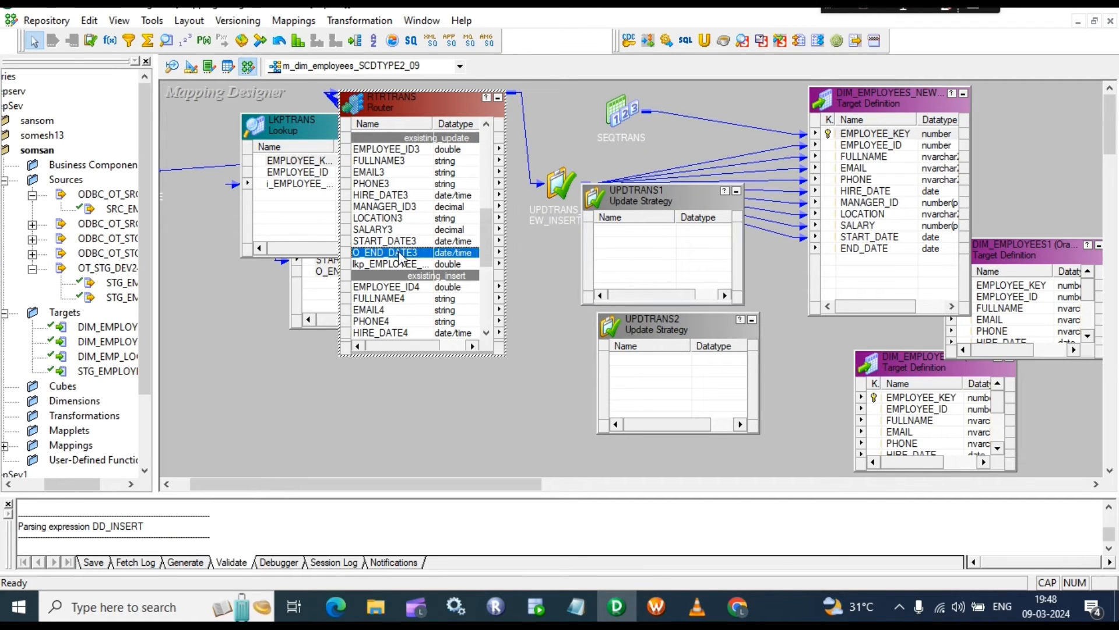
{"action": "left_click", "coordinate": [391, 266], "text": "shift"}
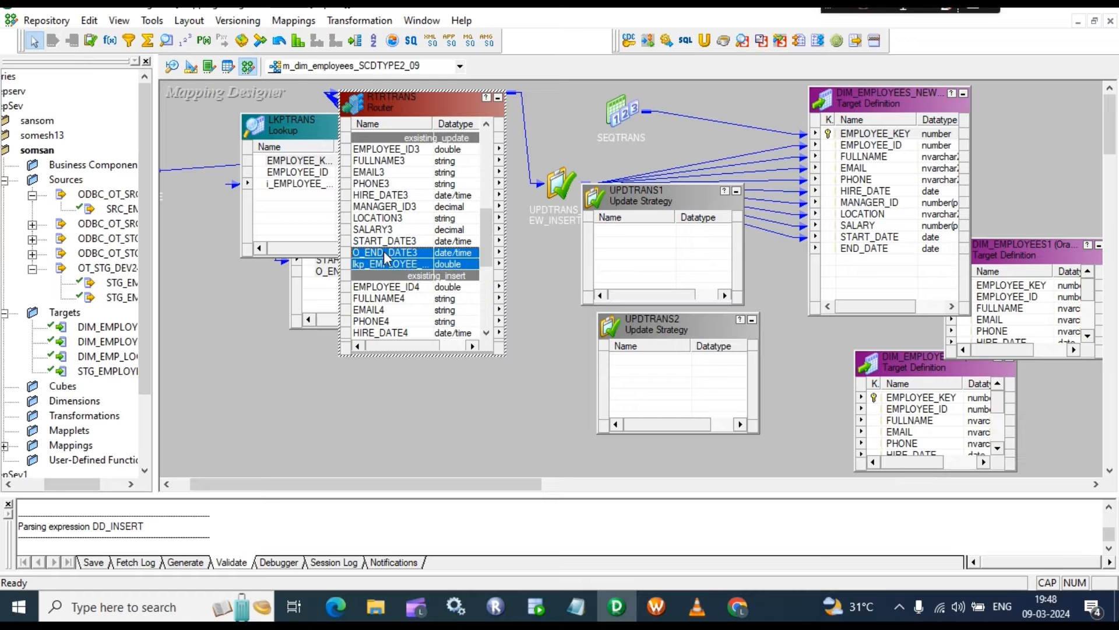
{"action": "left_click_drag", "start_coordinate": [383, 250], "coordinate": [621, 234]}
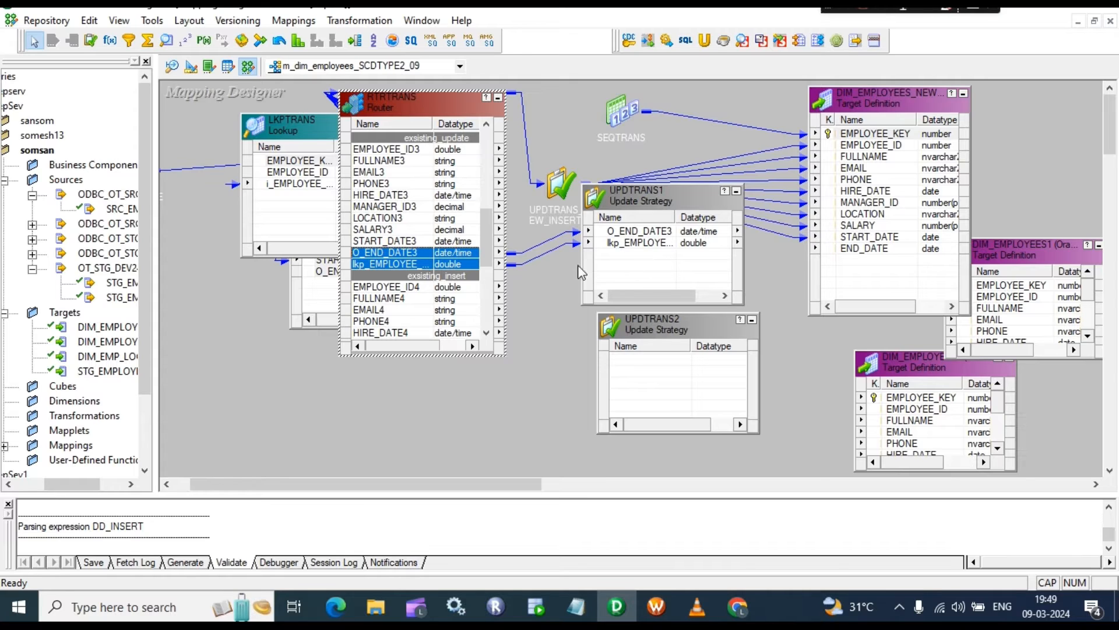
Step: Browse the Router's existing-update ports, selecting SALARY3 and PHONE4
{"action": "left_click", "coordinate": [658, 267]}
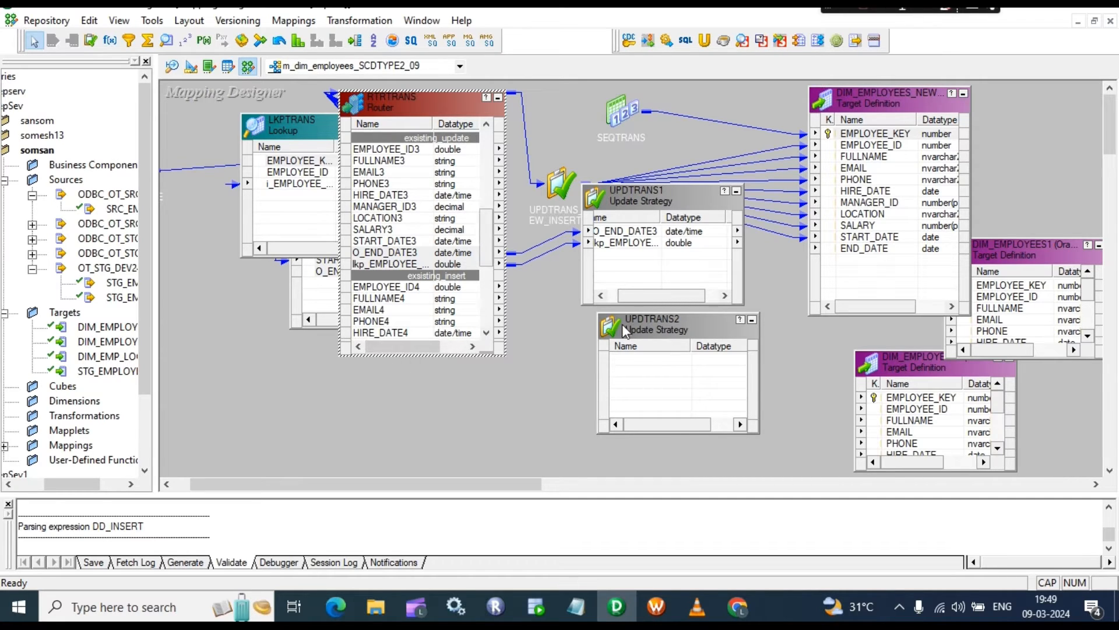
{"action": "scroll", "coordinate": [418, 296], "scroll_direction": "down", "scroll_amount": 2}
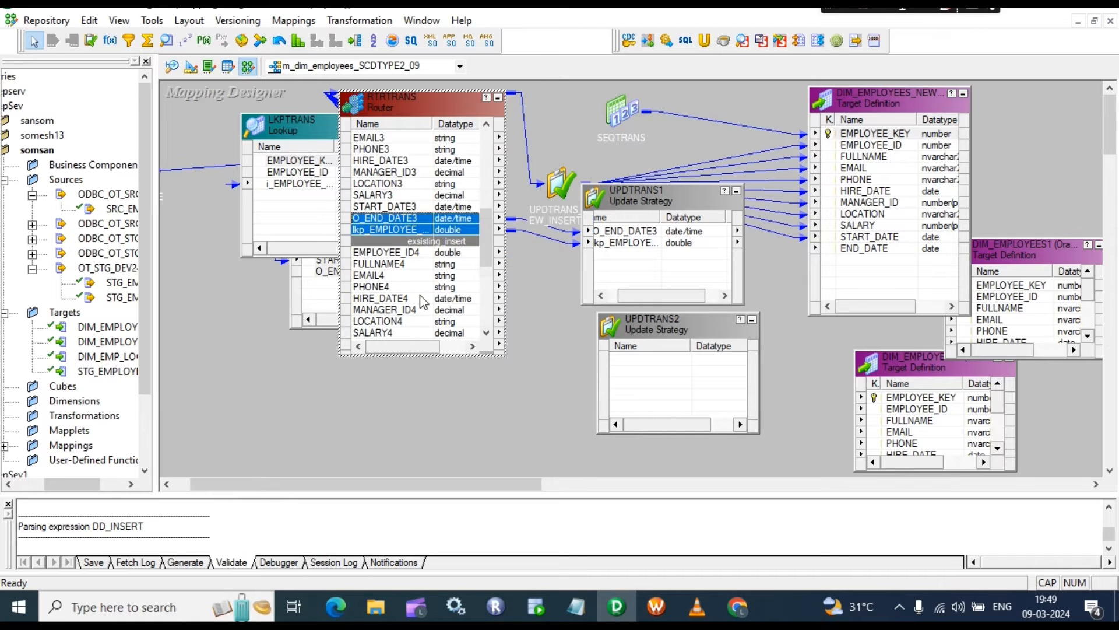
{"action": "scroll", "coordinate": [406, 272], "scroll_direction": "down", "scroll_amount": 1}
{"action": "scroll", "coordinate": [405, 268], "scroll_direction": "up", "scroll_amount": 1}
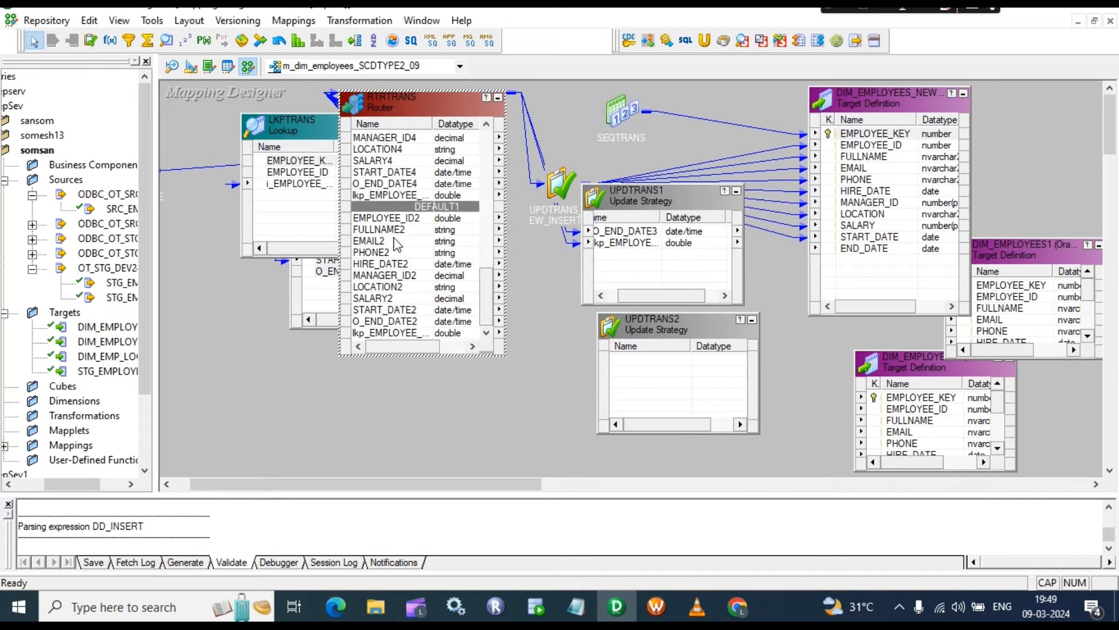
{"action": "scroll", "coordinate": [411, 224], "scroll_direction": "down", "scroll_amount": 1}
{"action": "left_click", "coordinate": [401, 197]}
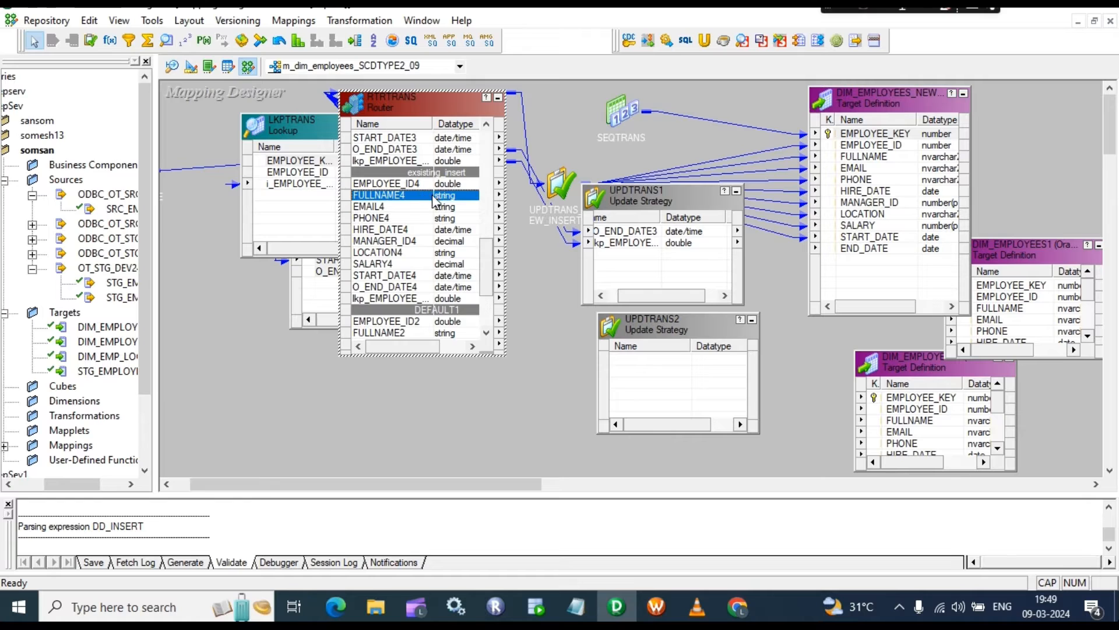
{"action": "scroll", "coordinate": [435, 201], "scroll_direction": "up", "scroll_amount": 2}
{"action": "left_click", "coordinate": [435, 197]}
{"action": "left_click", "coordinate": [401, 288]}
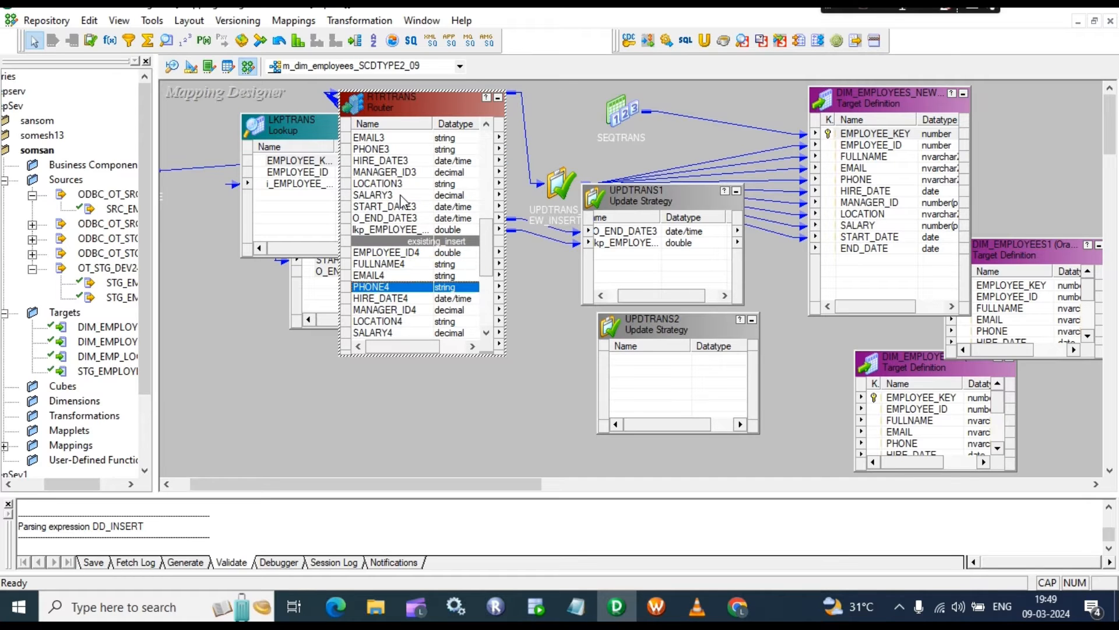
{"action": "scroll", "coordinate": [413, 217], "scroll_direction": "up", "scroll_amount": 1}
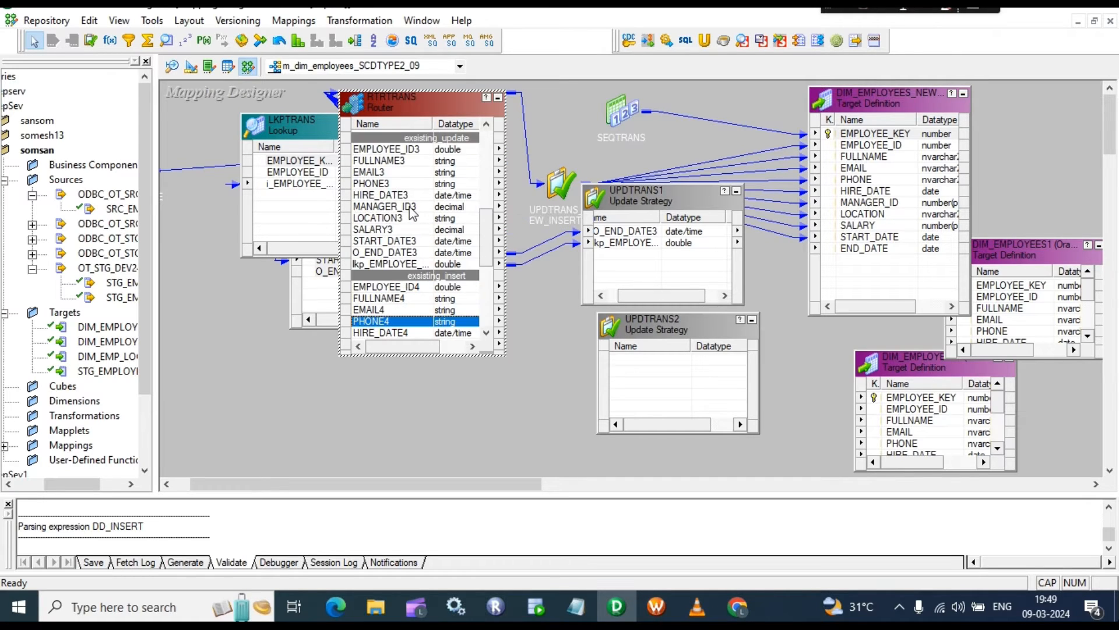
{"action": "scroll", "coordinate": [413, 217], "scroll_direction": "down", "scroll_amount": 1}
{"action": "scroll", "coordinate": [410, 222], "scroll_direction": "up", "scroll_amount": 1}
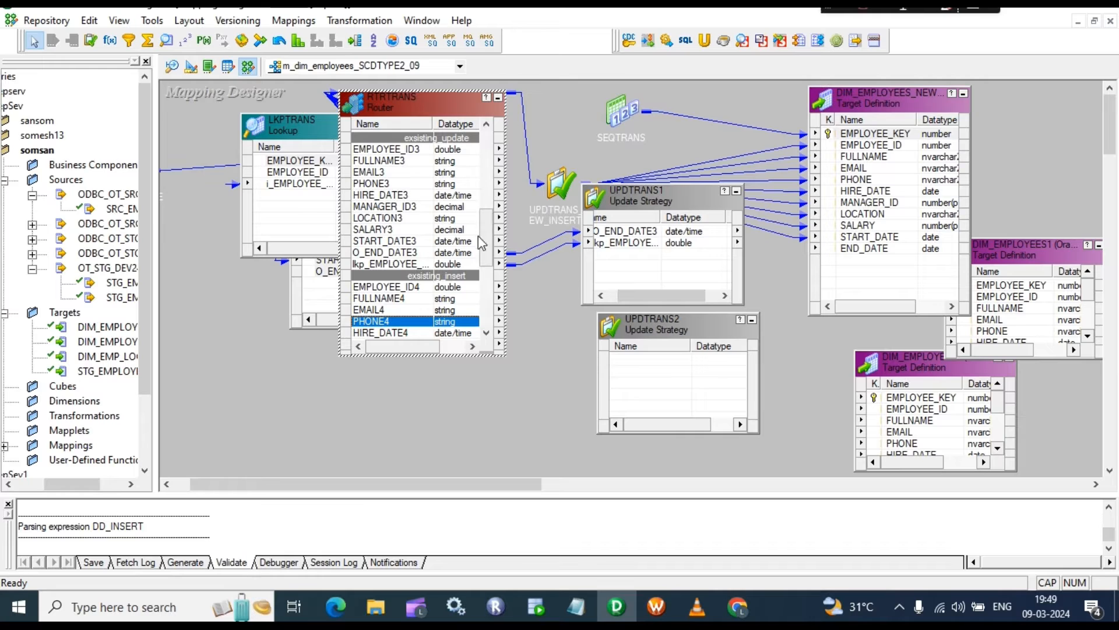
Step: Enlarge UPDTRANS1 and try linking O_END_DATE3 to the insert target's END_DATE
{"action": "left_click_drag", "start_coordinate": [682, 189], "coordinate": [682, 164]}
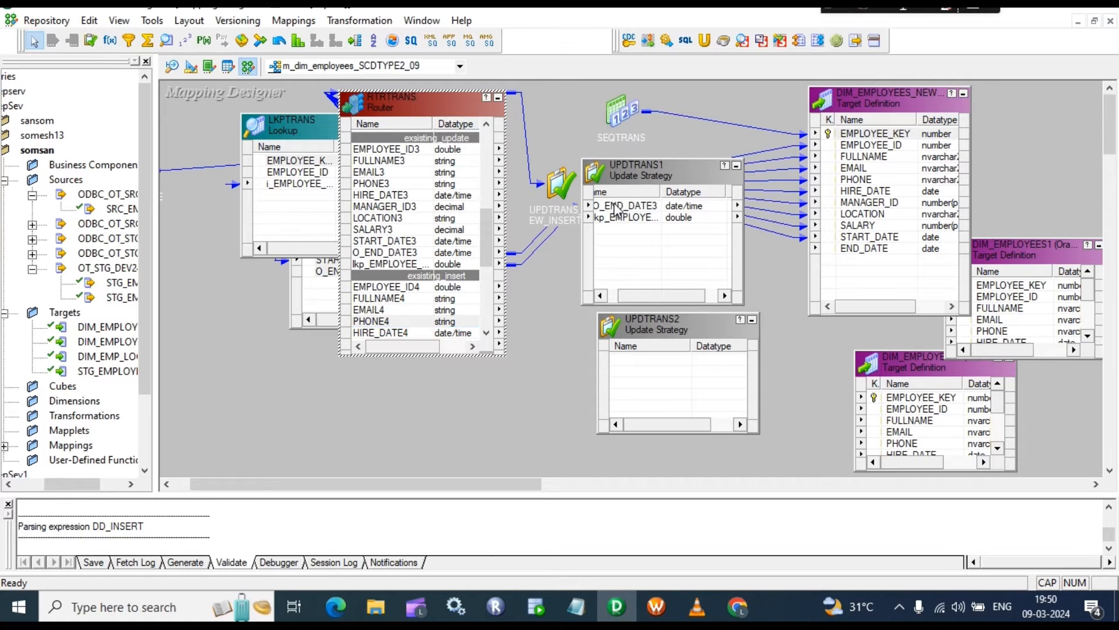
{"action": "left_click", "coordinate": [633, 207]}
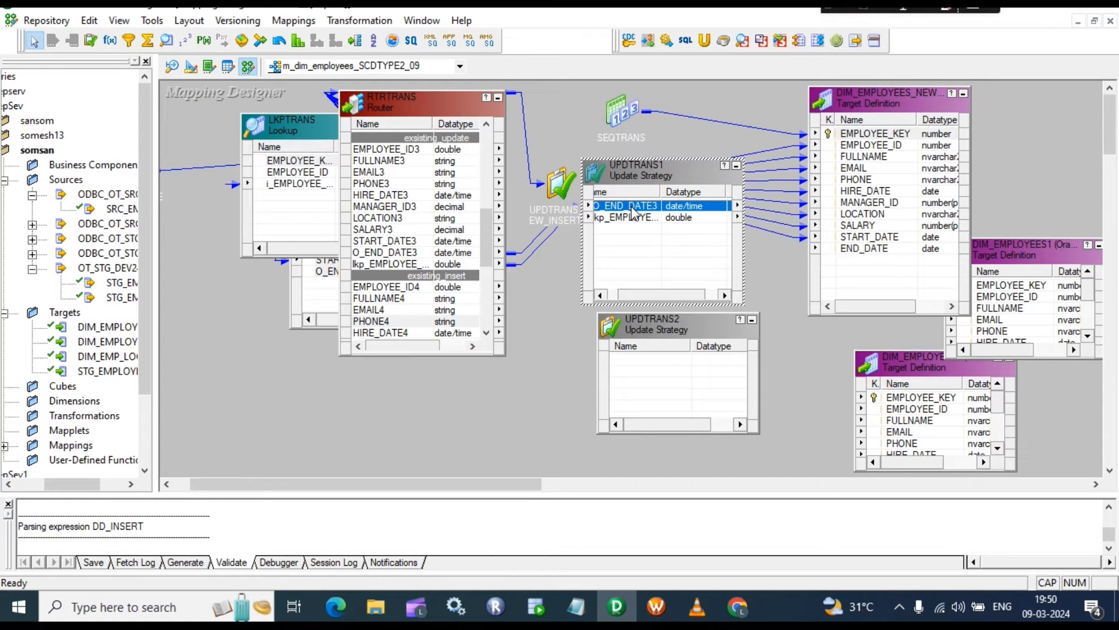
{"action": "left_click_drag", "start_coordinate": [634, 213], "coordinate": [848, 247]}
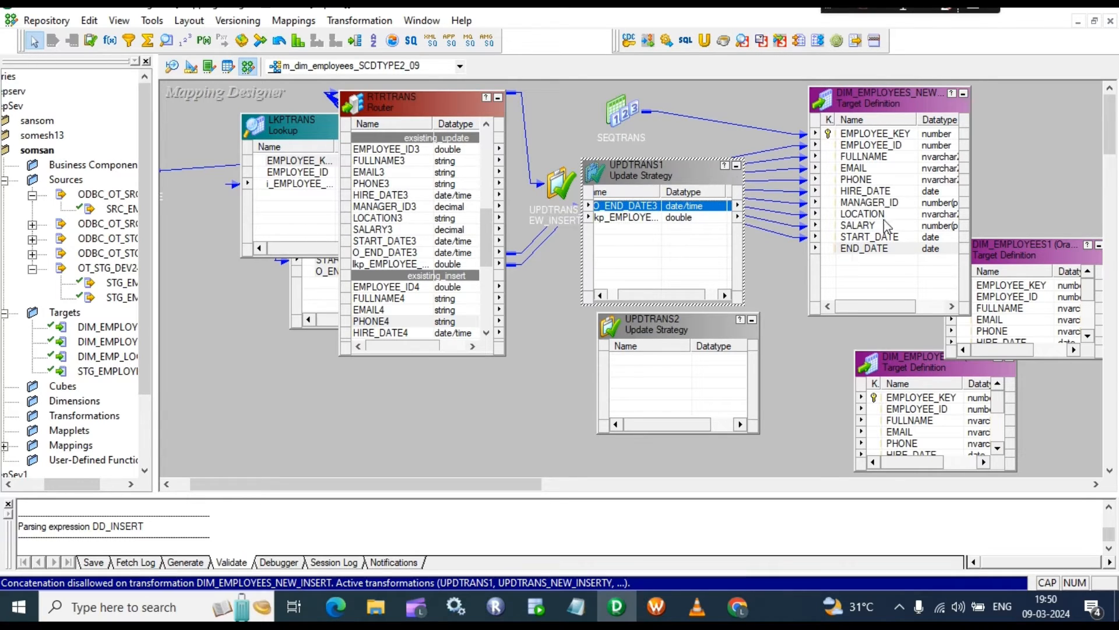
Step: Collapse DIM_EMPLOYEES_NEW_INSERT to an icon and move DIM_EMPLOYEES1 up beside UPDTRANS1
{"action": "left_click", "coordinate": [964, 94]}
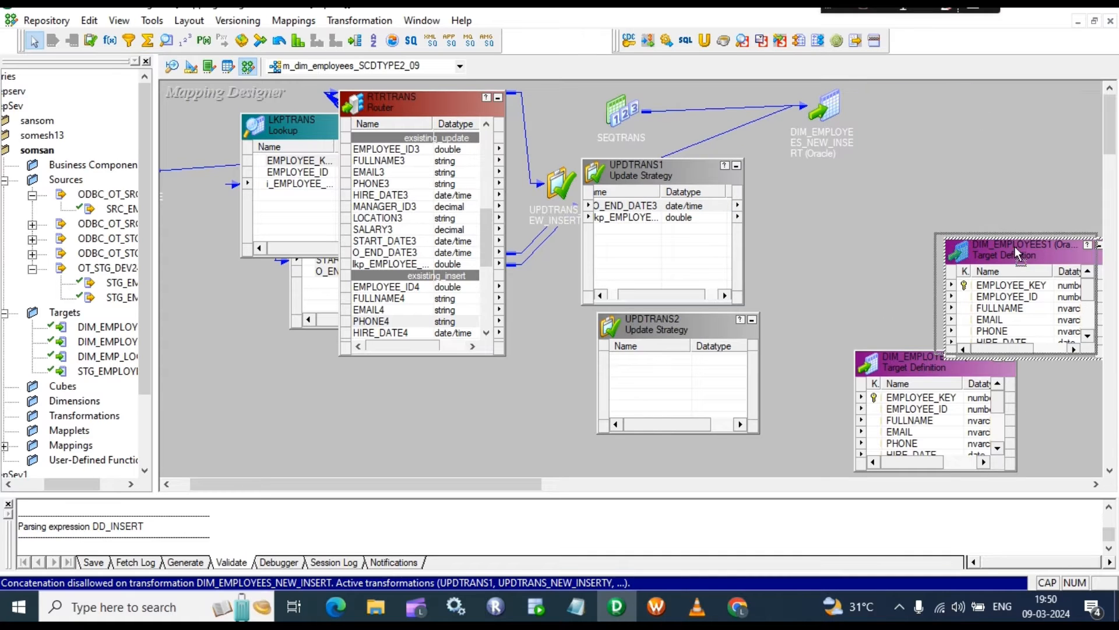
{"action": "left_click_drag", "start_coordinate": [1015, 246], "coordinate": [891, 174]}
{"action": "left_click", "coordinate": [906, 225]}
Step: Rename the DIM_EMPLOYEES1 target instance to DIM_EMPLOYEES1_EX_UPDATE
{"action": "double_click", "coordinate": [905, 226]}
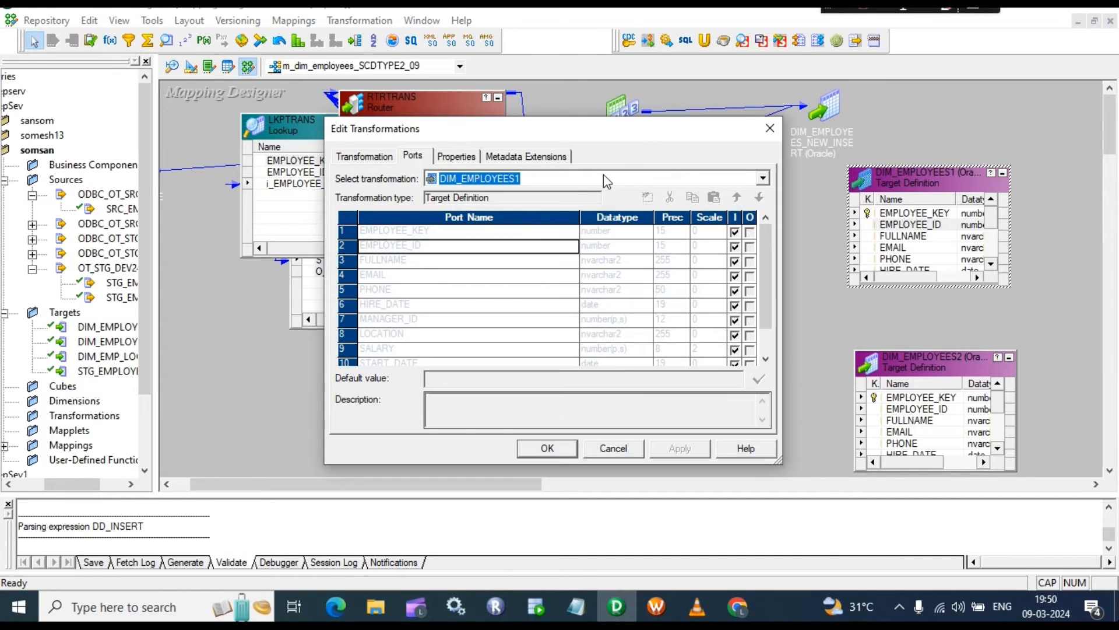
{"action": "left_click", "coordinate": [362, 157]}
{"action": "left_click", "coordinate": [746, 176]}
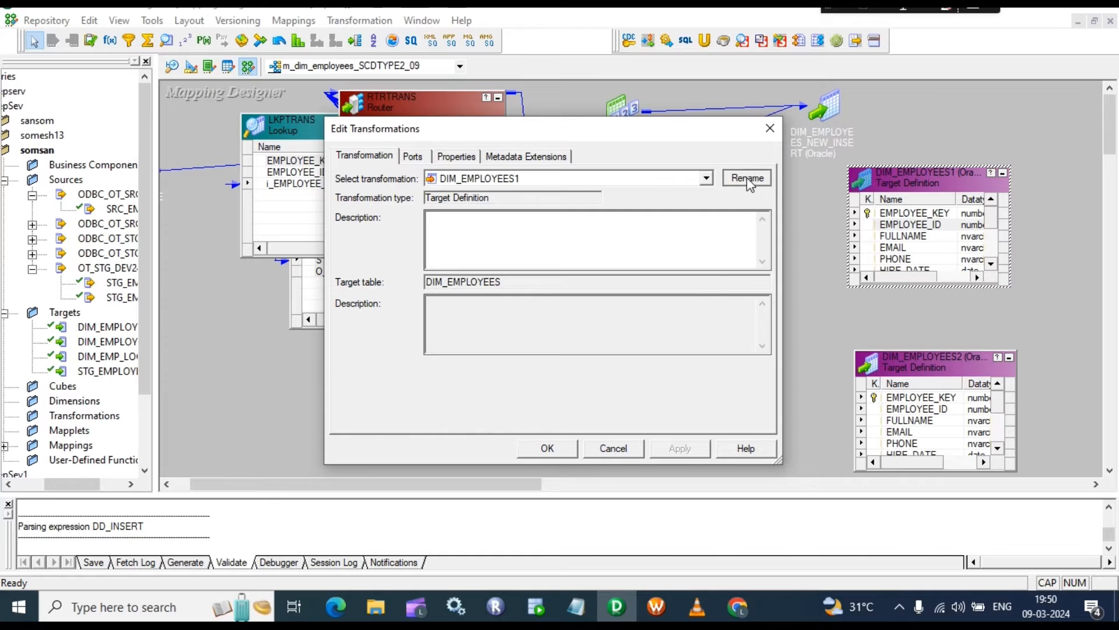
{"action": "left_click", "coordinate": [485, 300]}
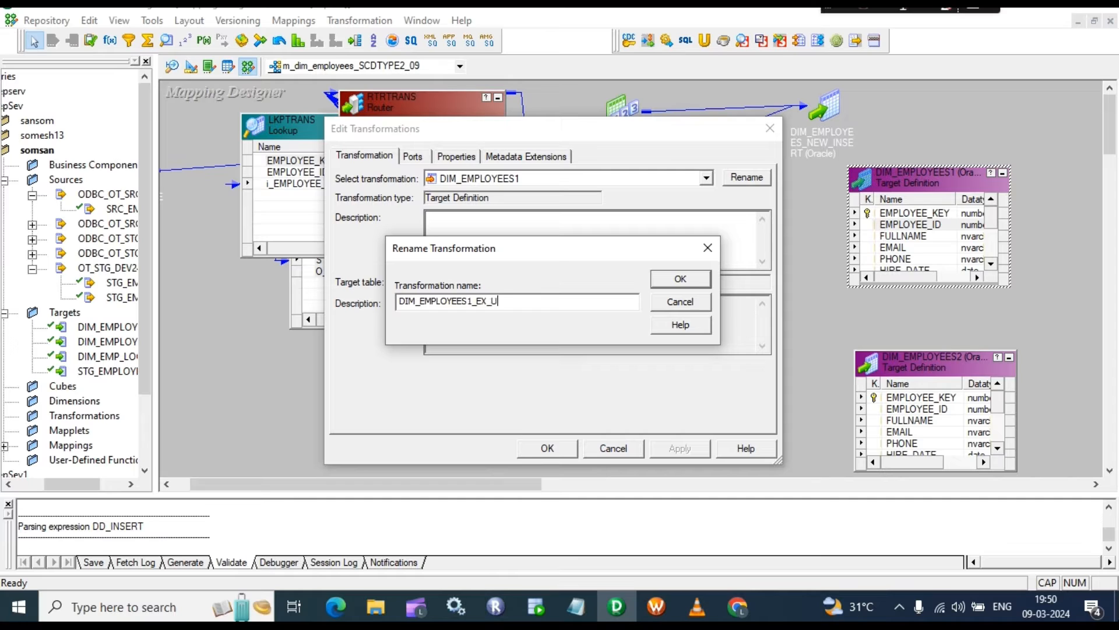
{"action": "type", "text": "_EX_UPDATE"}
{"action": "key", "text": "Return"}
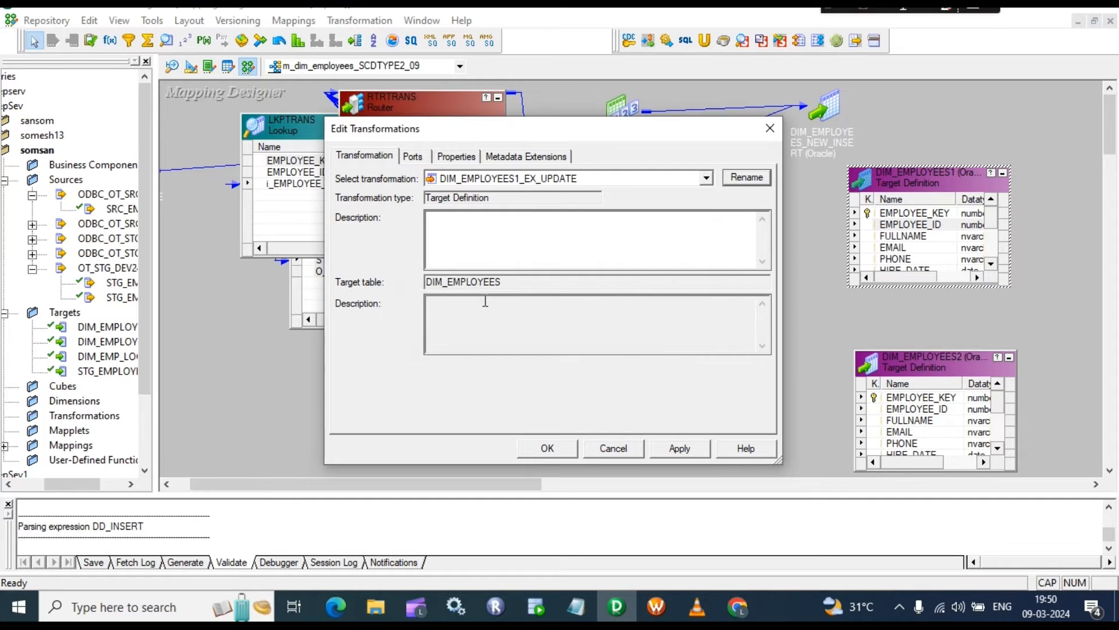
{"action": "left_click", "coordinate": [470, 162]}
{"action": "left_click", "coordinate": [413, 156]}
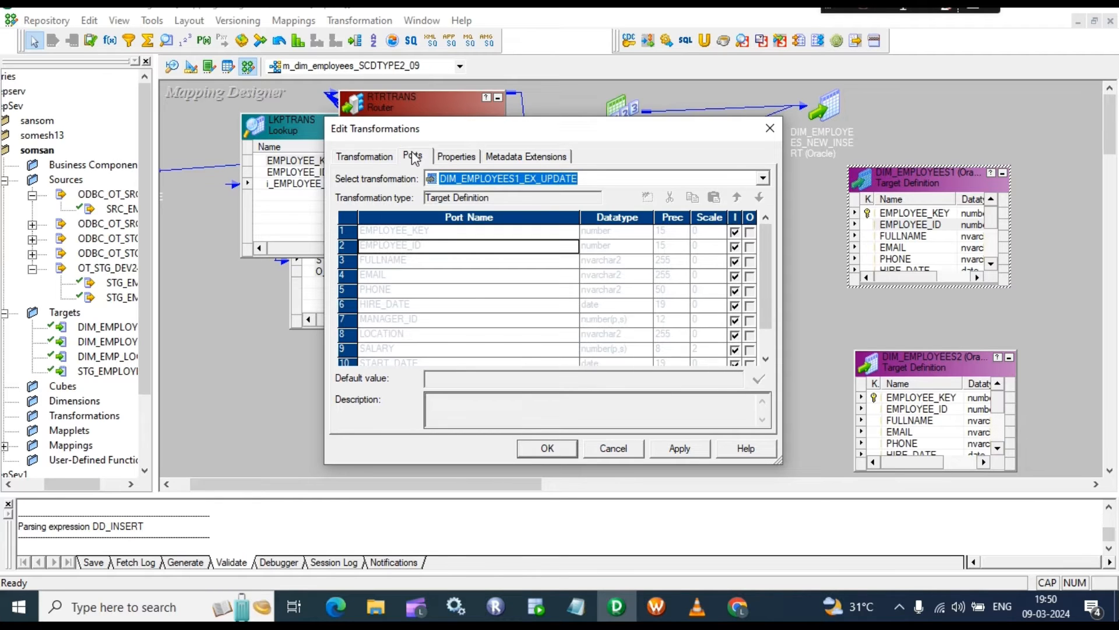
{"action": "left_click", "coordinate": [680, 449]}
{"action": "left_click", "coordinate": [523, 449]}
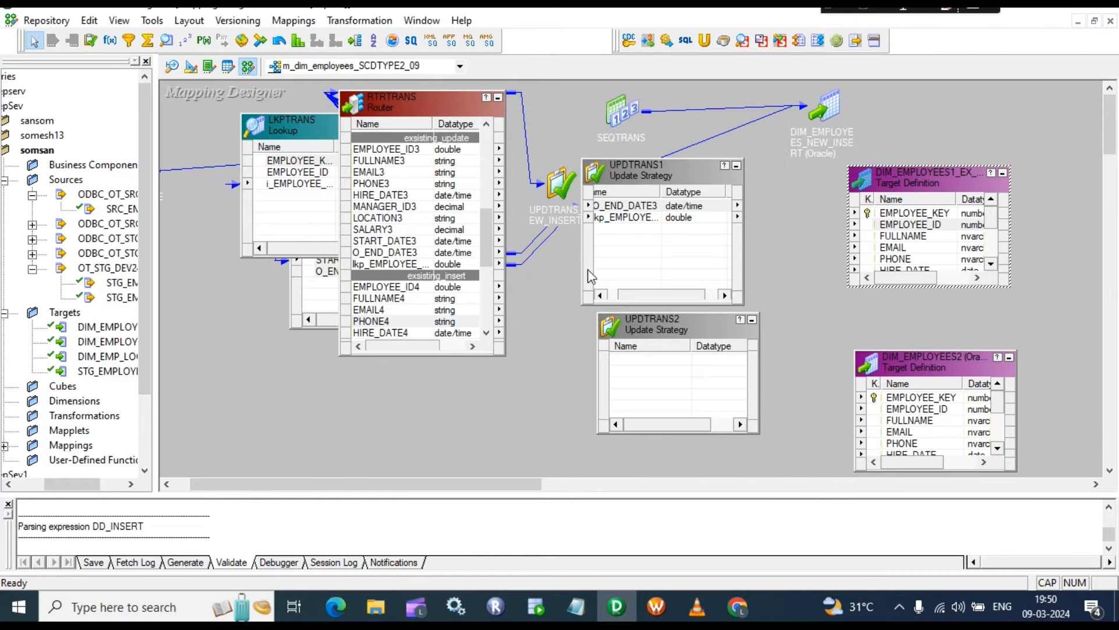
Step: Set UPDTRANS1's Update Strategy Expression to DD_UPDATE and validate it
{"action": "double_click", "coordinate": [630, 246]}
{"action": "left_click", "coordinate": [459, 159]}
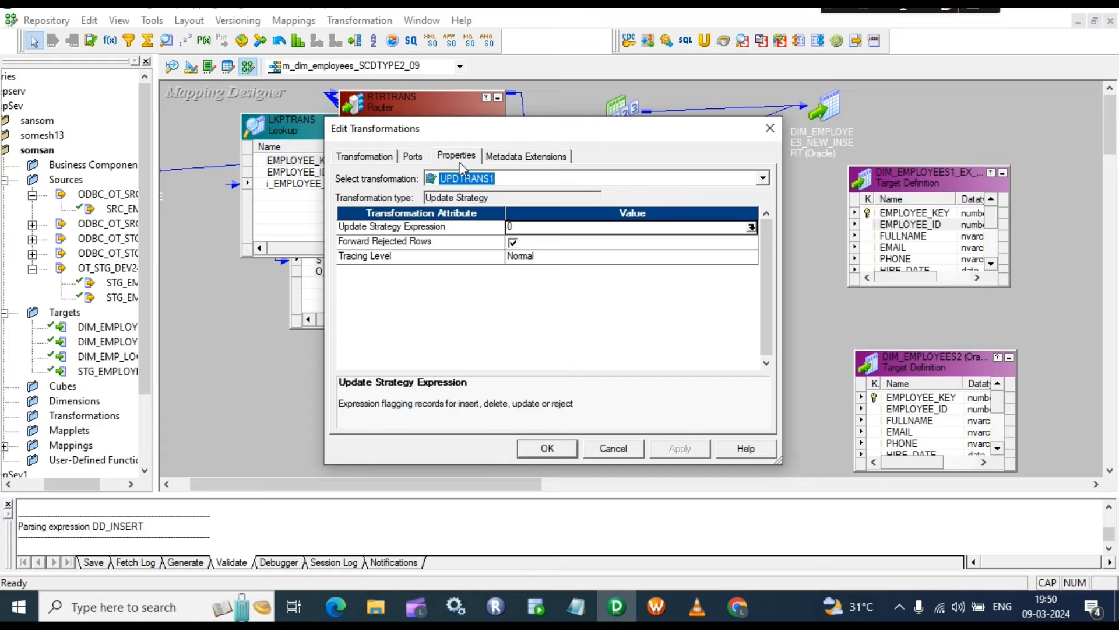
{"action": "left_click", "coordinate": [751, 227]}
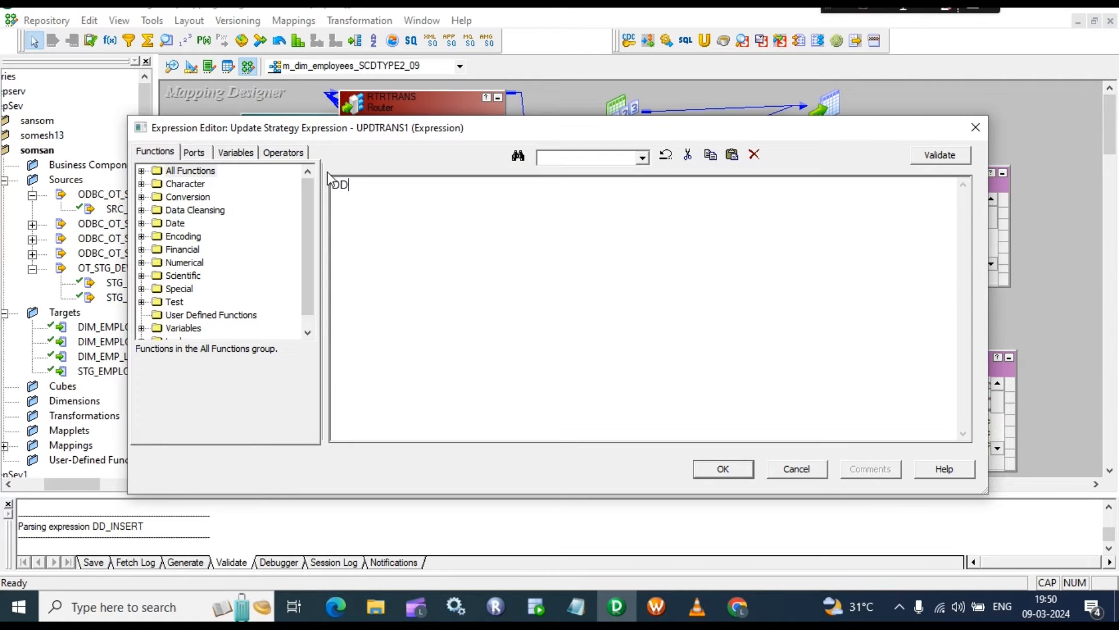
{"action": "type", "text": "DD_UPDATE"}
{"action": "left_click", "coordinate": [952, 156]}
{"action": "left_click", "coordinate": [638, 348]}
{"action": "left_click", "coordinate": [722, 469]}
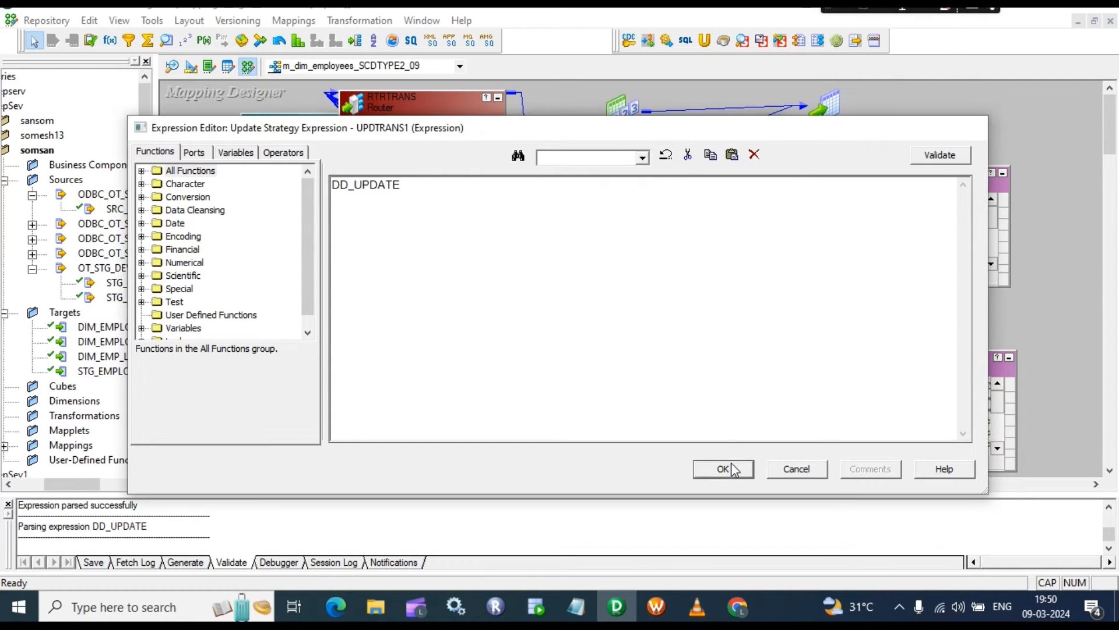
{"action": "left_click", "coordinate": [539, 450]}
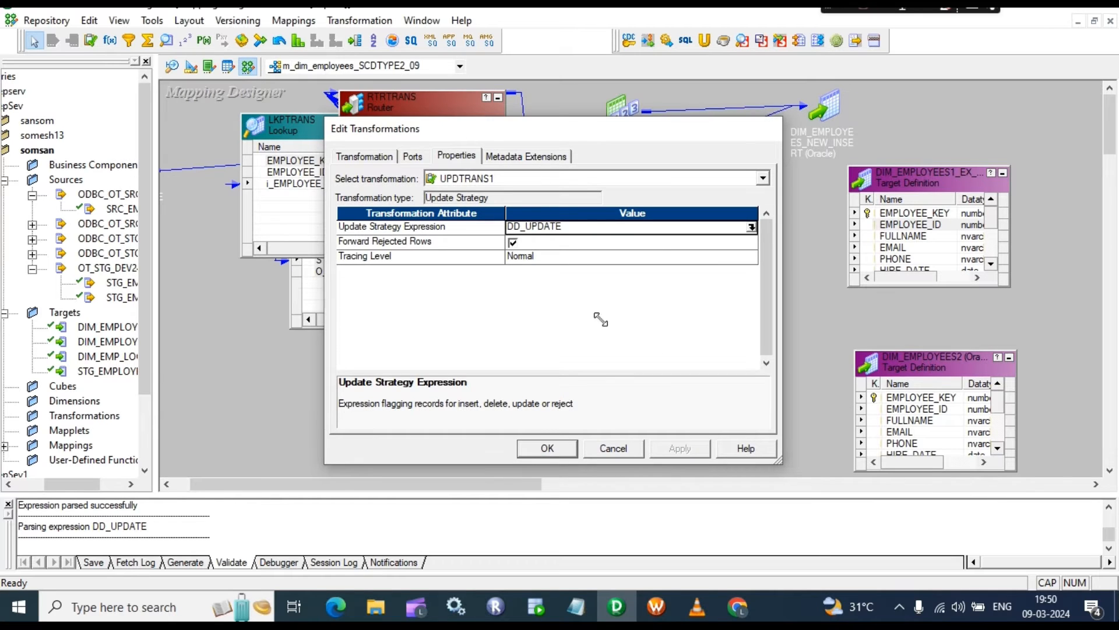
Step: Link O_END_DATE3 to END_DATE and the lookup employee port to EMPLOYEE_ID in DIM_EMPLOYEES1_EX_UPDATE
{"action": "left_click", "coordinate": [641, 207]}
{"action": "left_click_drag", "start_coordinate": [642, 211], "coordinate": [896, 285]}
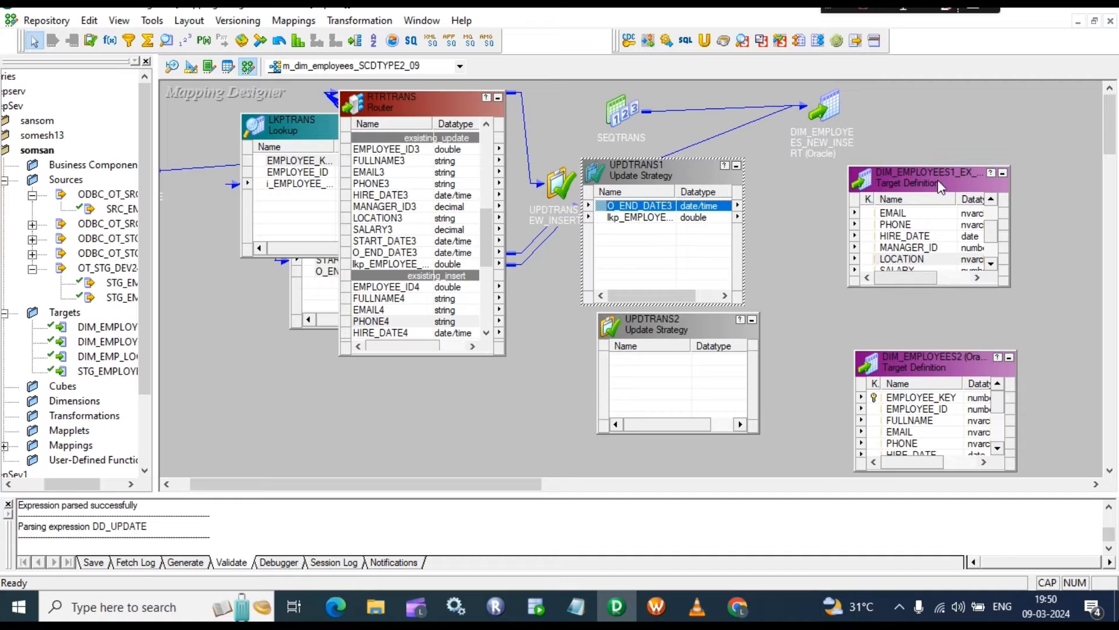
{"action": "left_click_drag", "start_coordinate": [937, 167], "coordinate": [937, 111]}
{"action": "left_click_drag", "start_coordinate": [658, 207], "coordinate": [898, 260]}
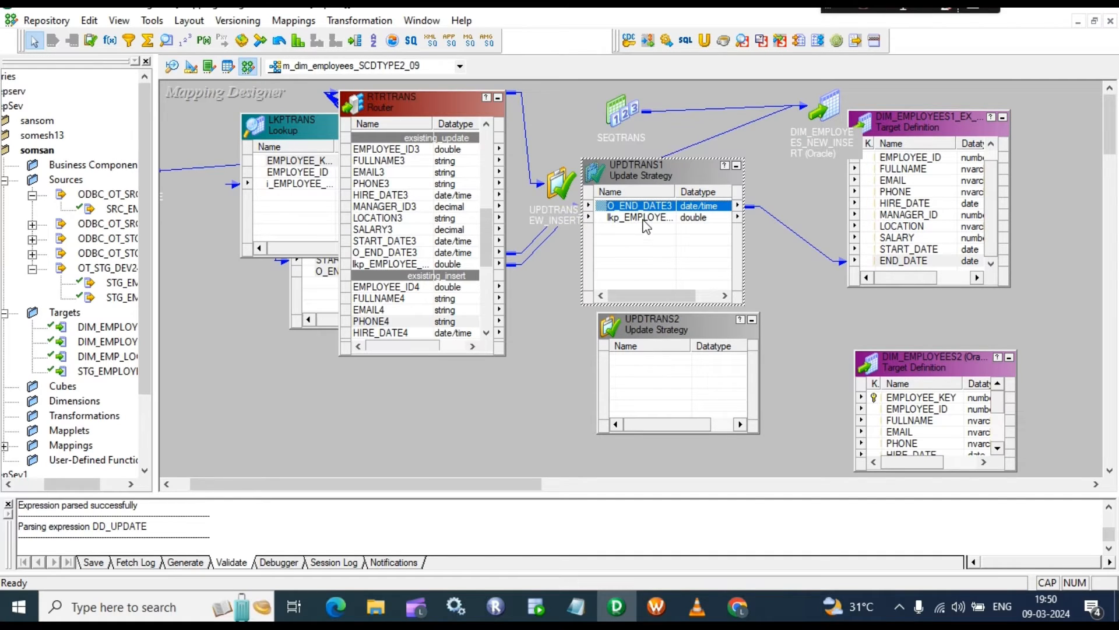
{"action": "left_click_drag", "start_coordinate": [640, 217], "coordinate": [885, 160]}
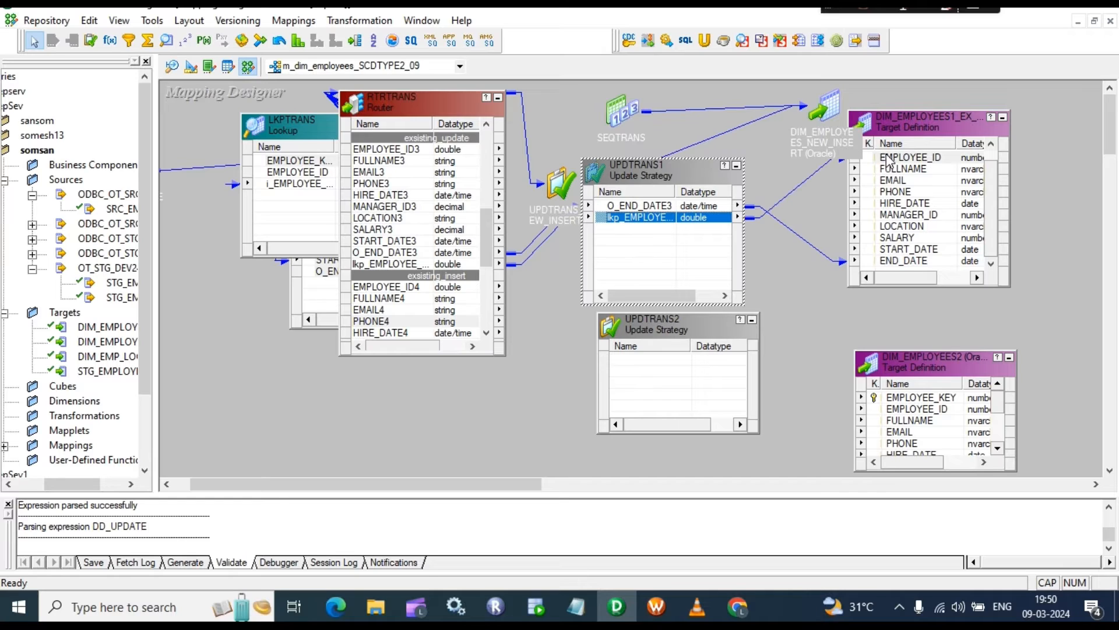
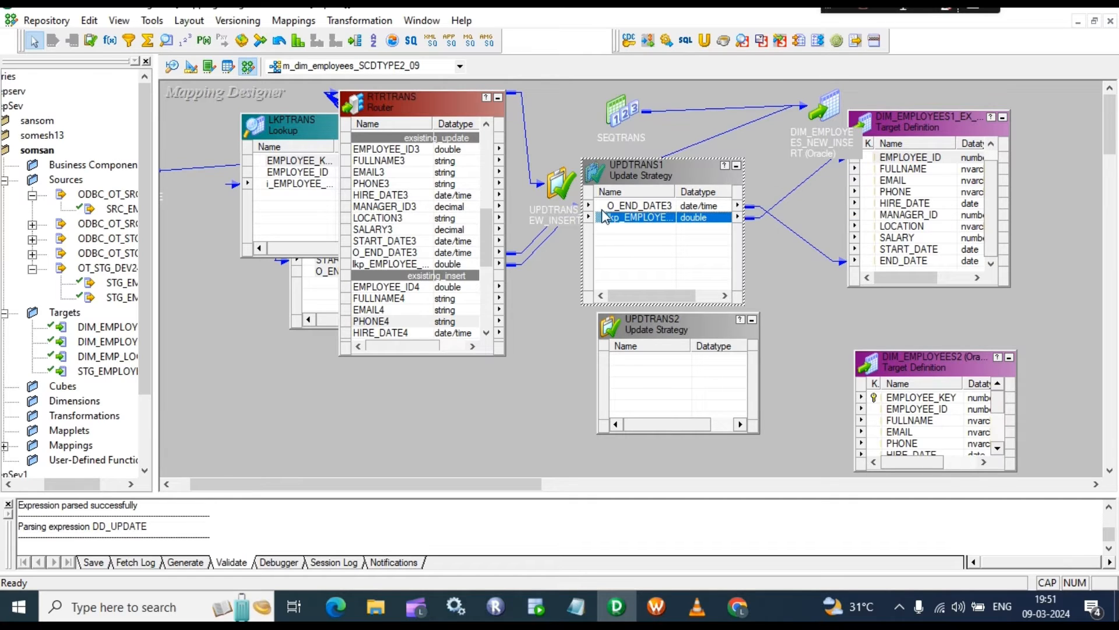
Step: Replace the lkp_EMPLOYEE→EMPLOYEE_ID link with a link from lkp_EMPLOYEE to the target's EMPLOYEE_KEY
{"action": "left_click", "coordinate": [645, 207]}
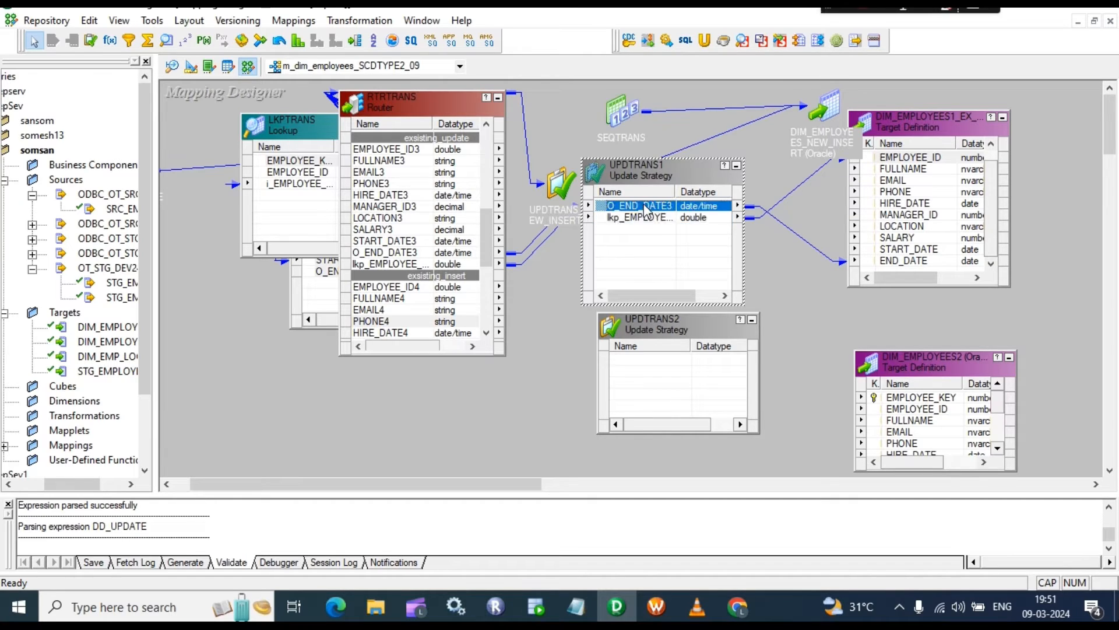
{"action": "left_click", "coordinate": [900, 262]}
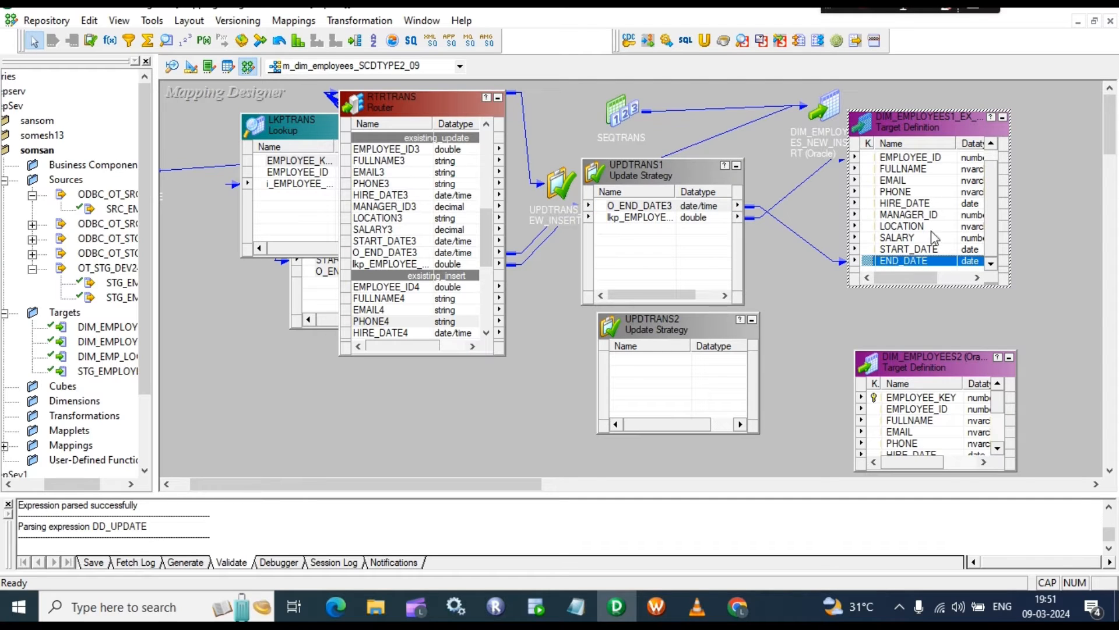
{"action": "left_click", "coordinate": [882, 159]}
{"action": "left_click", "coordinate": [636, 218]}
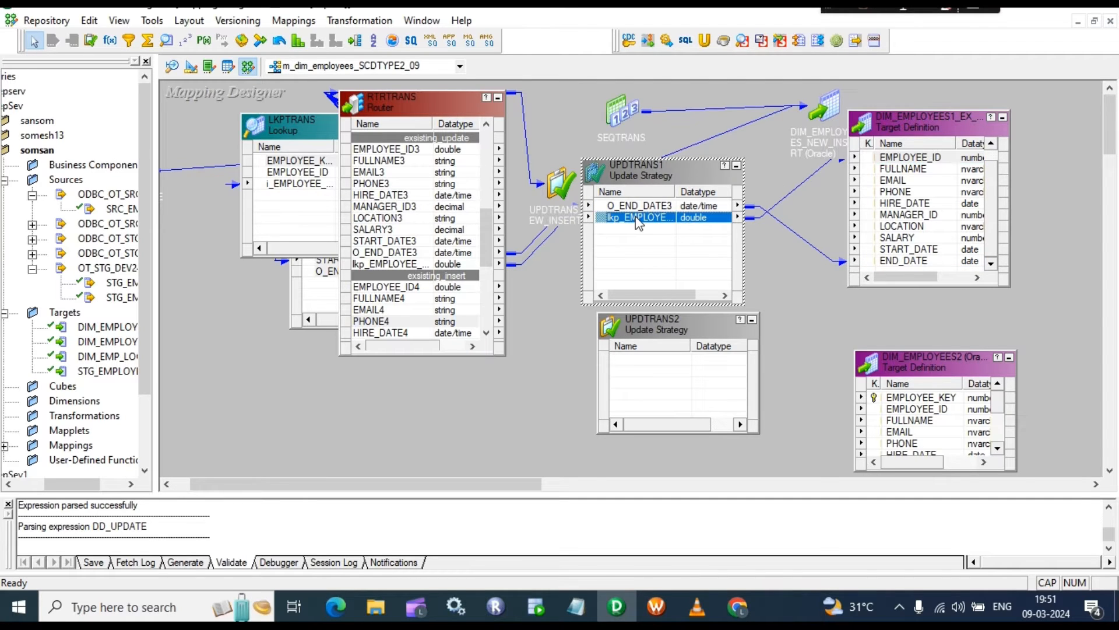
{"action": "scroll", "coordinate": [911, 168], "scroll_direction": "up", "scroll_amount": 1}
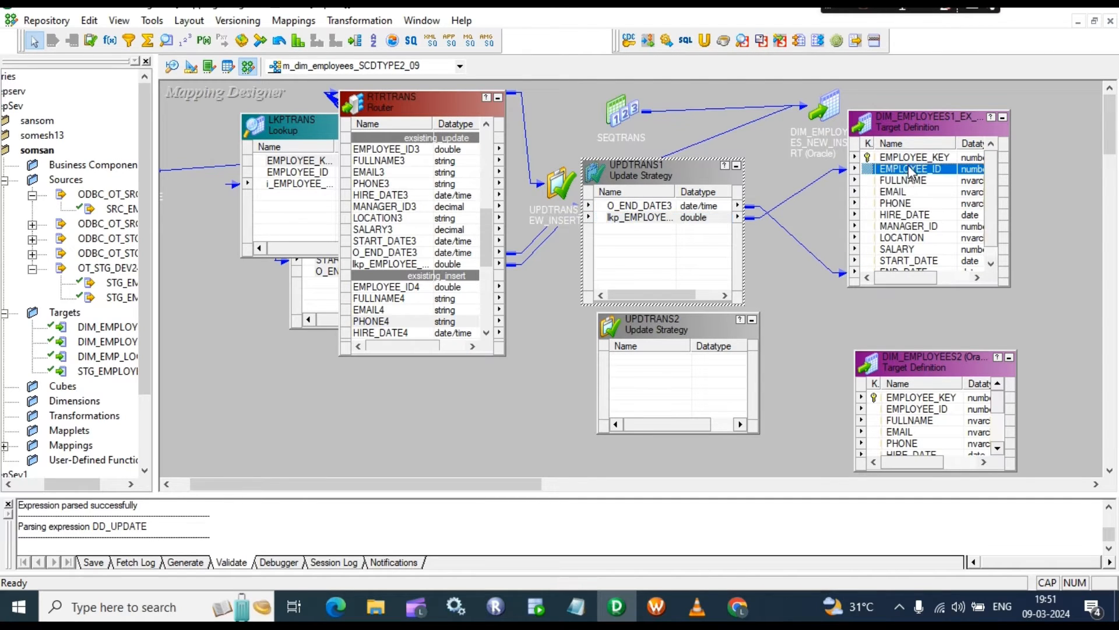
{"action": "left_click", "coordinate": [797, 189]}
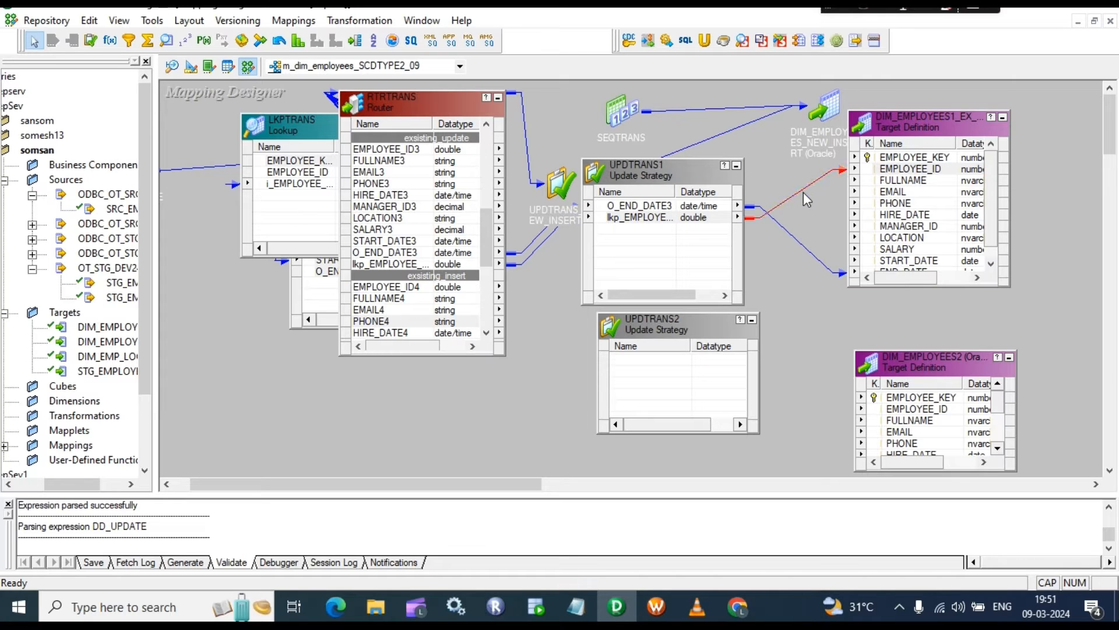
{"action": "key", "text": "Delete"}
{"action": "left_click_drag", "start_coordinate": [642, 217], "coordinate": [903, 164]}
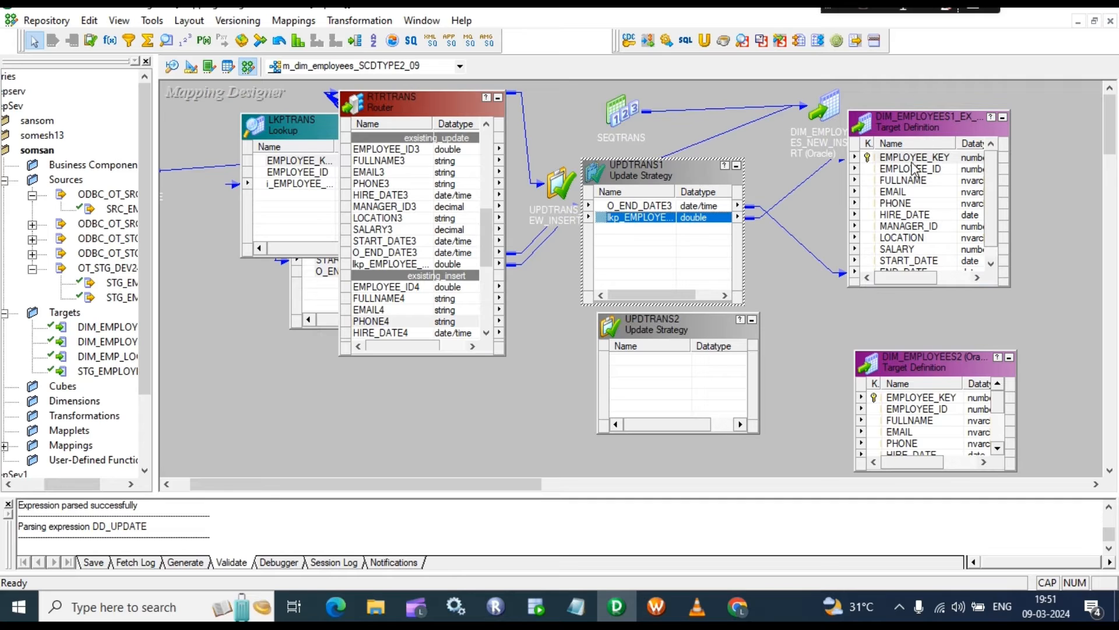
Step: Collapse UPDTRANS1 and copy the router's EMPLOYEE_ID4 through START_DATE4 ports into UPDTRANS2
{"action": "left_click", "coordinate": [736, 167]}
{"action": "scroll", "coordinate": [455, 274], "scroll_direction": "down", "scroll_amount": 2}
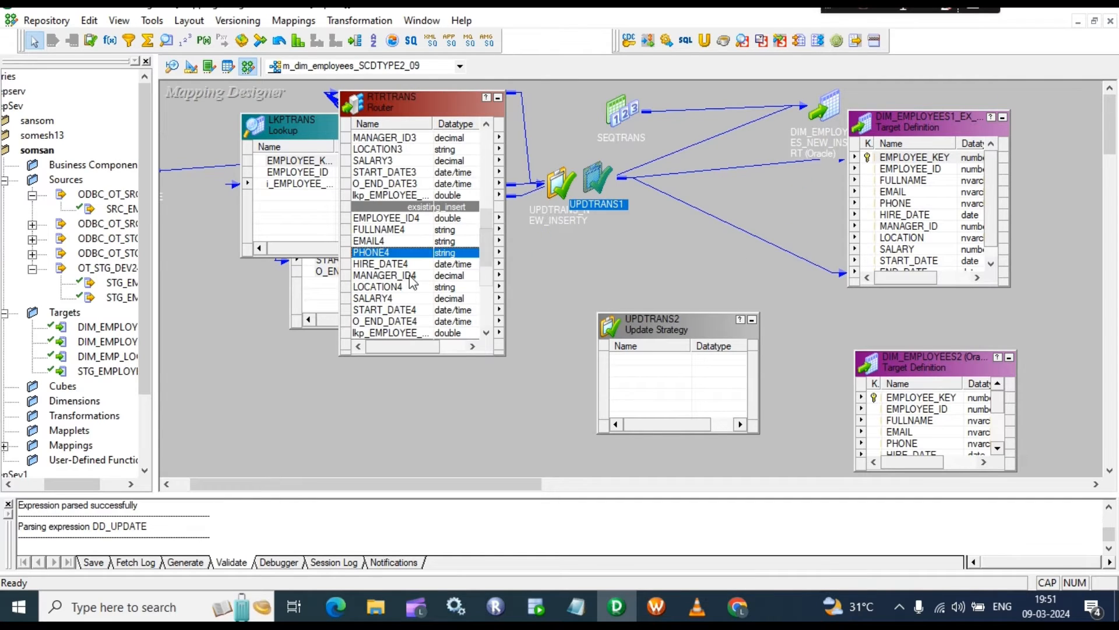
{"action": "left_click", "coordinate": [390, 220]}
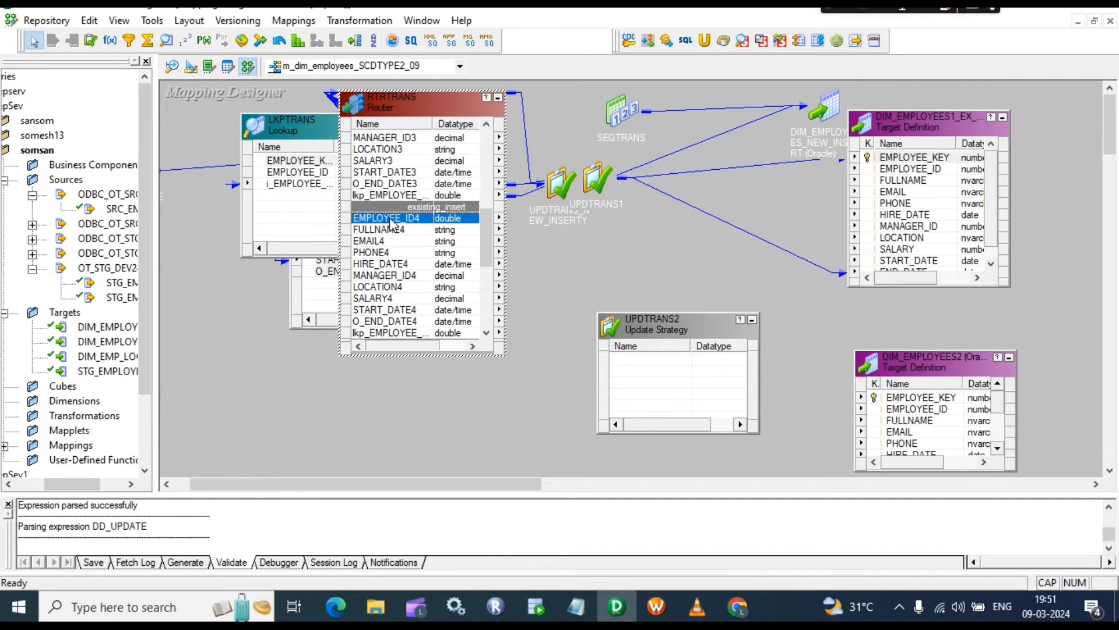
{"action": "left_click", "coordinate": [370, 309], "text": "shift"}
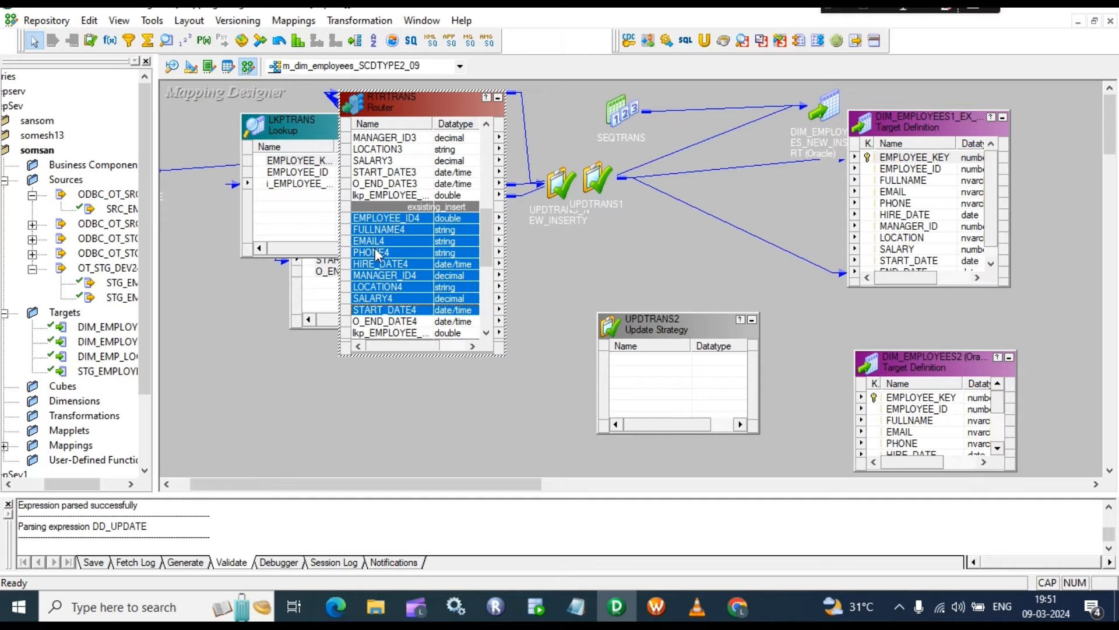
{"action": "mouse_move", "coordinate": [380, 215]}
{"action": "left_mouse_down"}
{"action": "mouse_move", "coordinate": [587, 367]}
{"action": "mouse_move", "coordinate": [648, 377]}
{"action": "mouse_move", "coordinate": [663, 203]}
{"action": "left_mouse_up"}
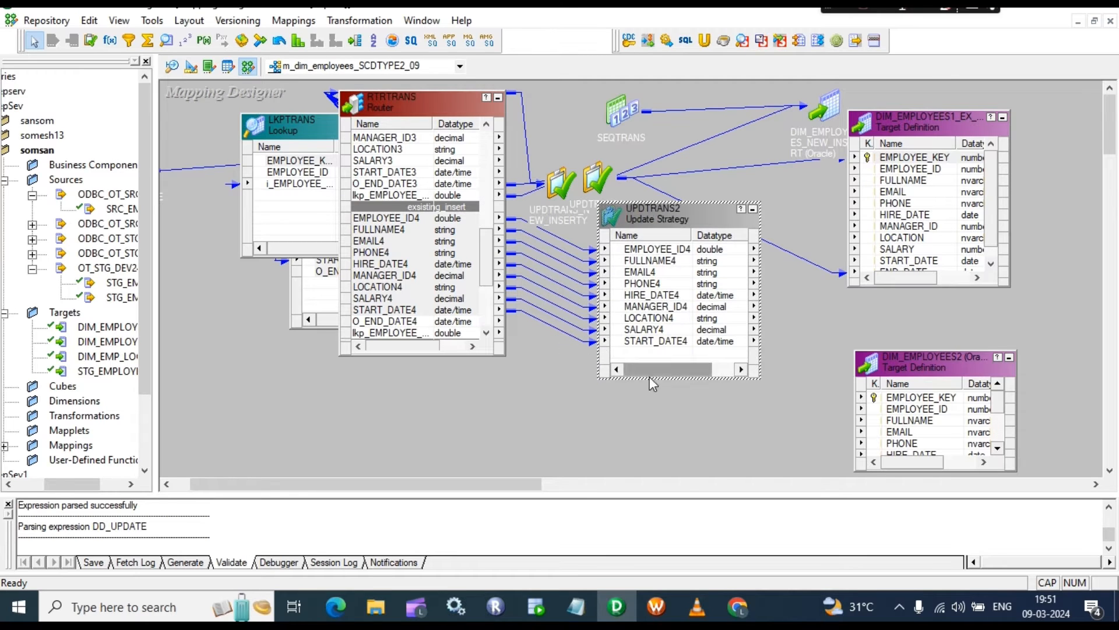
Step: Resize and place UPDTRANS2 and DIM_EMPLOYEES2 side by side so all ports show
{"action": "left_click_drag", "start_coordinate": [684, 380], "coordinate": [684, 417]}
{"action": "left_click_drag", "start_coordinate": [679, 209], "coordinate": [656, 250]}
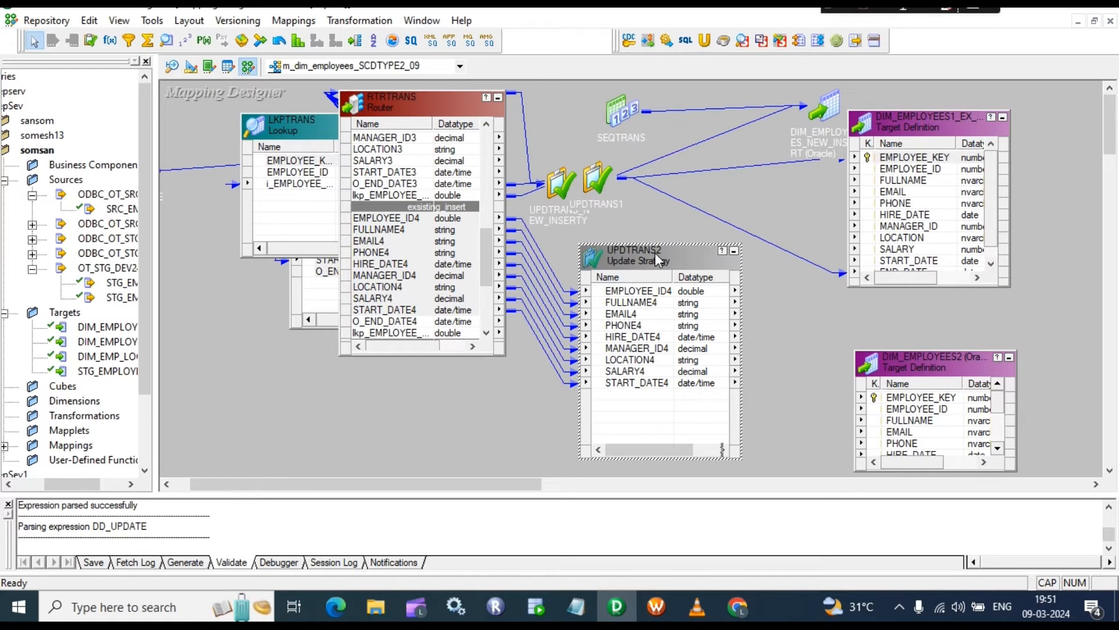
{"action": "left_click_drag", "start_coordinate": [656, 253], "coordinate": [649, 232]}
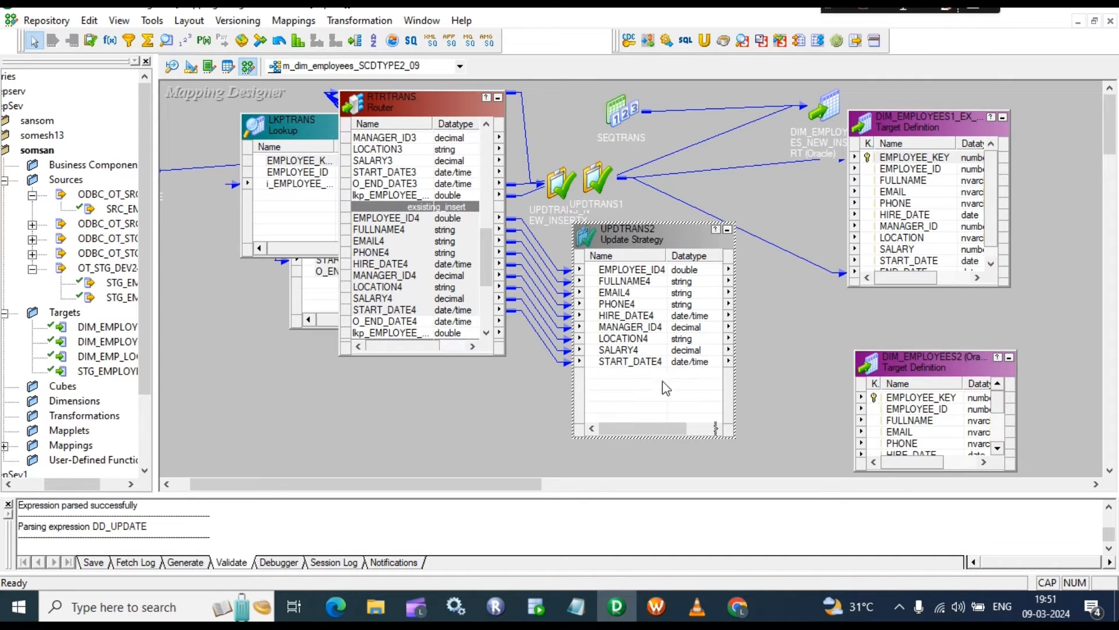
{"action": "left_click", "coordinate": [942, 362]}
{"action": "left_click_drag", "start_coordinate": [941, 359], "coordinate": [926, 220]}
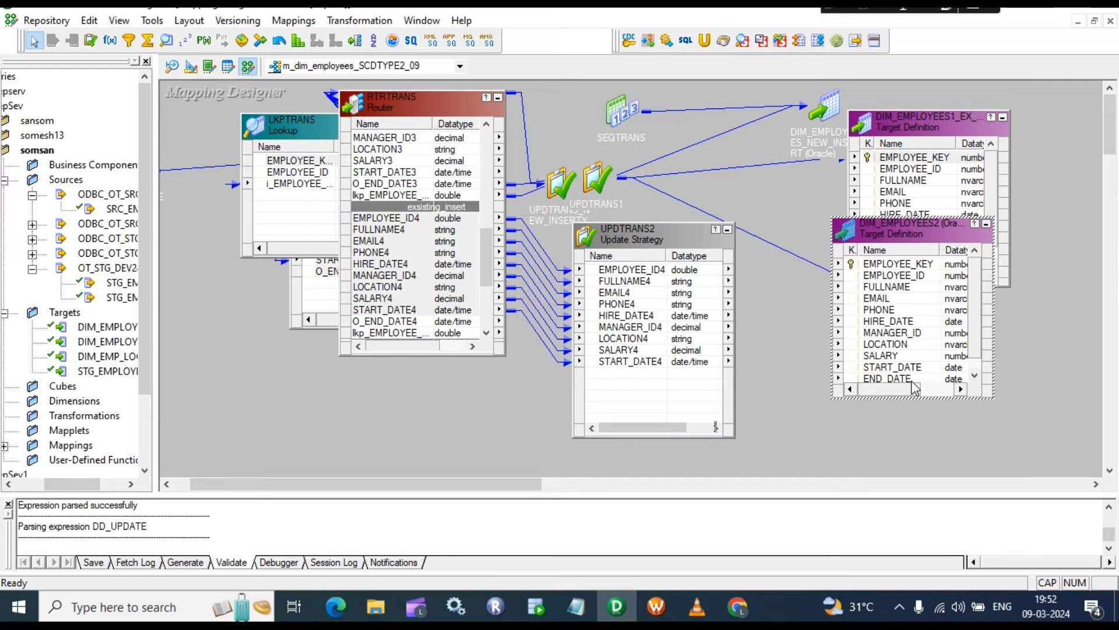
{"action": "left_click_drag", "start_coordinate": [936, 399], "coordinate": [935, 438]}
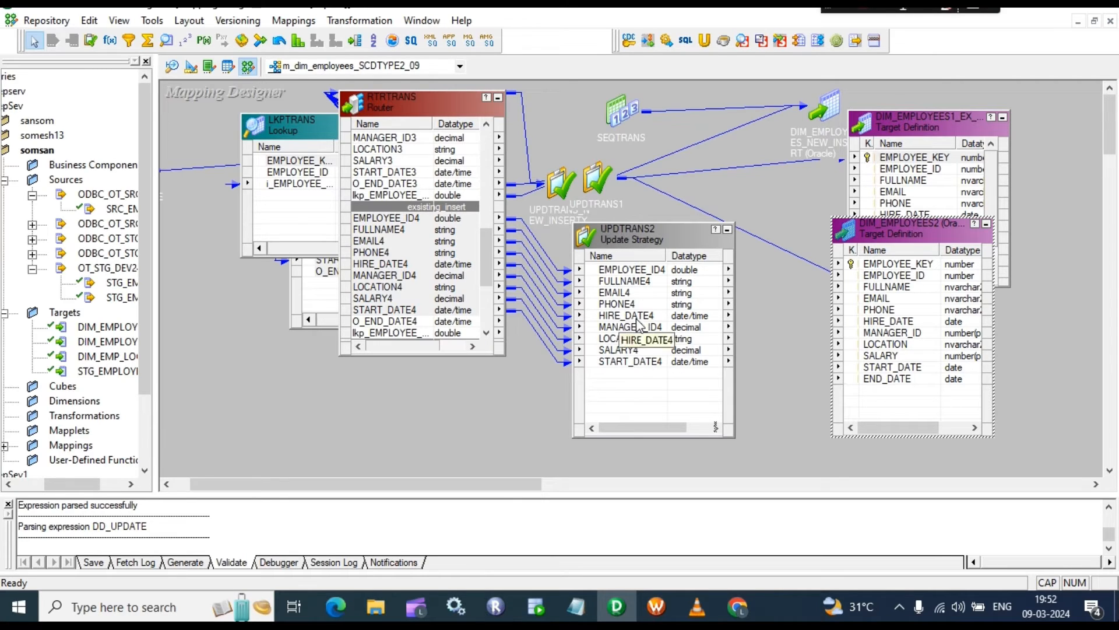
{"action": "left_click", "coordinate": [621, 293]}
{"action": "left_click", "coordinate": [623, 270]}
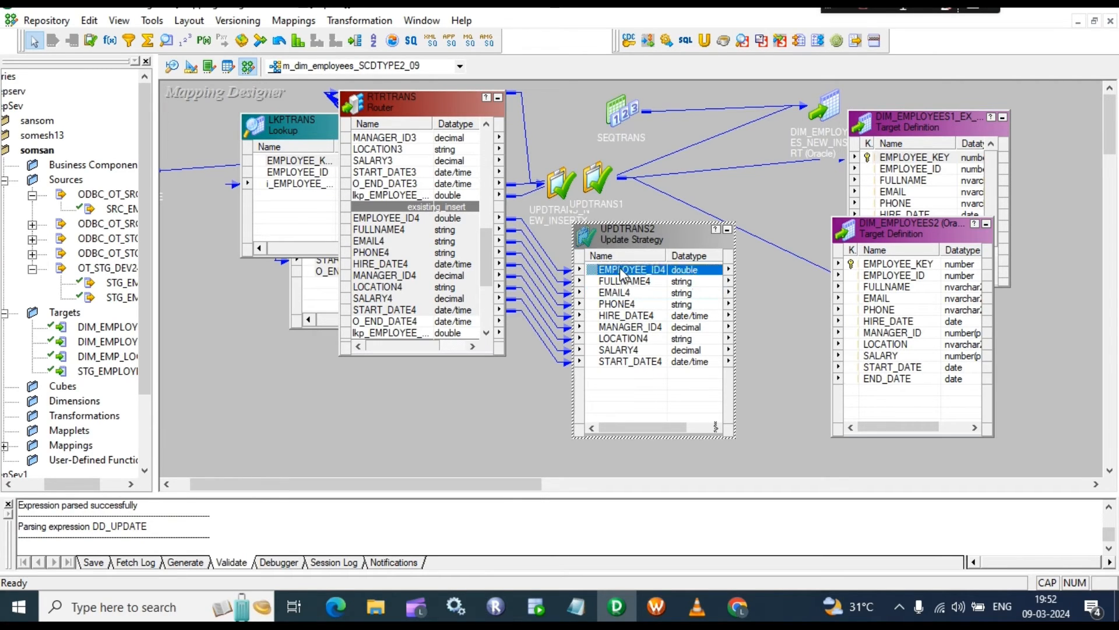
Step: Link all UPDTRANS2 ports to the matching DIM_EMPLOYEES2 columns
{"action": "left_click", "coordinate": [624, 363], "text": "shift"}
{"action": "left_click_drag", "start_coordinate": [643, 280], "coordinate": [884, 285]}
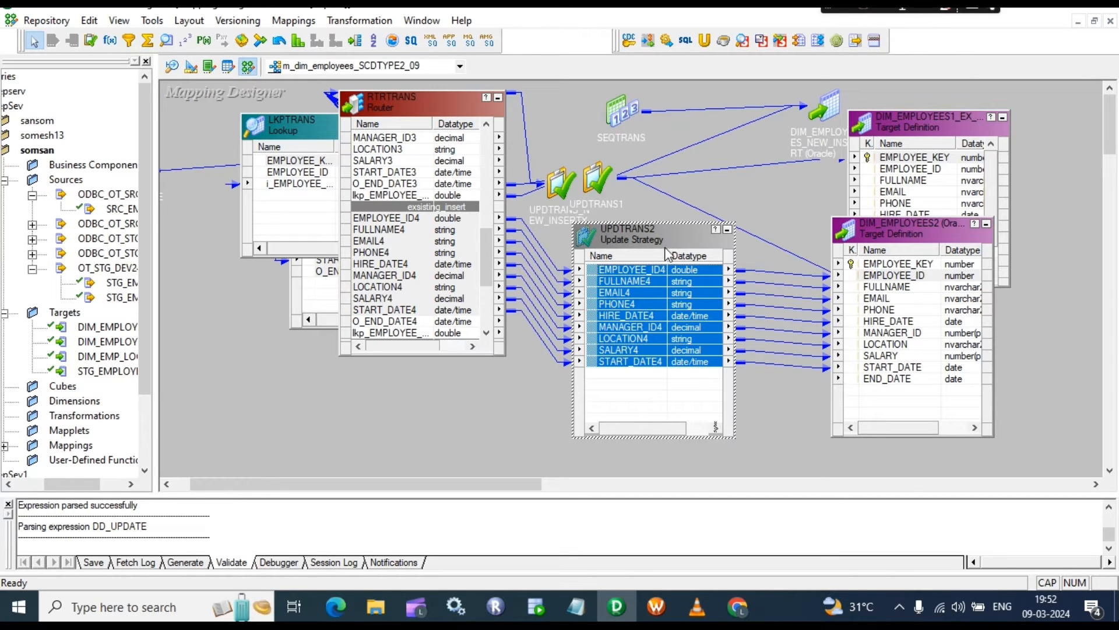
{"action": "left_click_drag", "start_coordinate": [662, 236], "coordinate": [643, 270]}
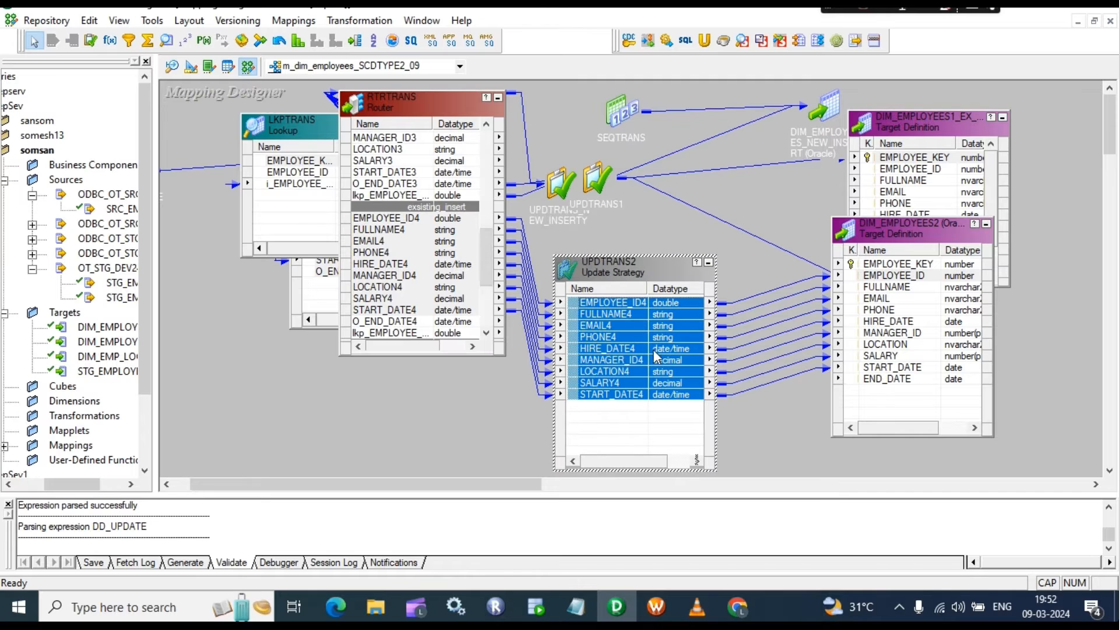
{"action": "left_click", "coordinate": [612, 350]}
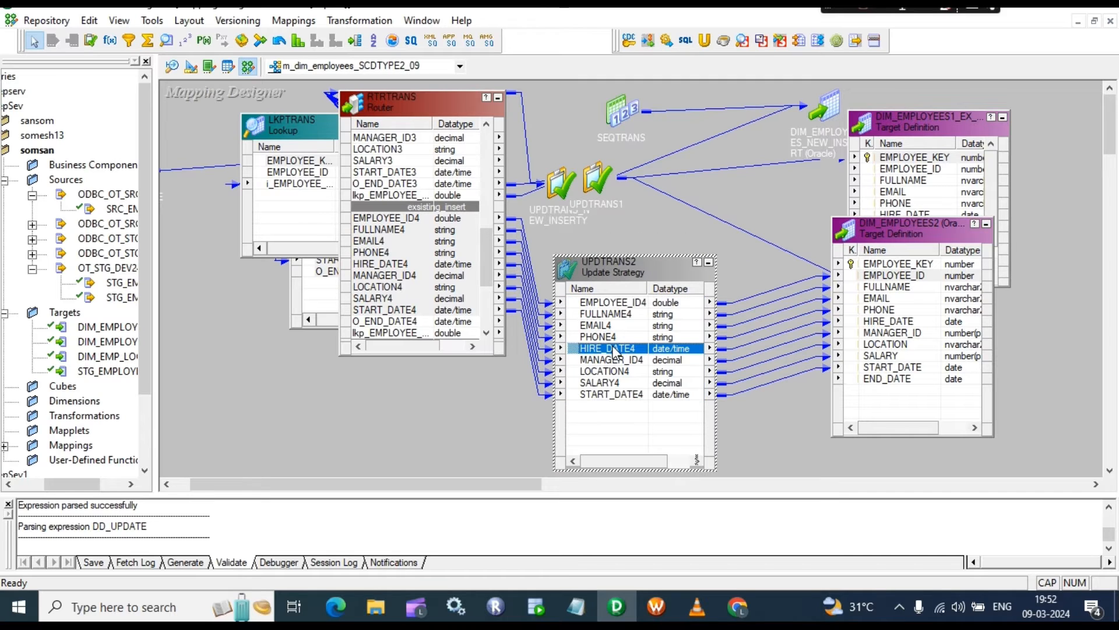
{"action": "left_click", "coordinate": [643, 318]}
Step: Feed DIM_EMPLOYEES2's EMPLOYEE_KEY from SEQTRANS NEXTVAL and shift UPDTRANS2 slightly right
{"action": "left_click", "coordinate": [888, 264]}
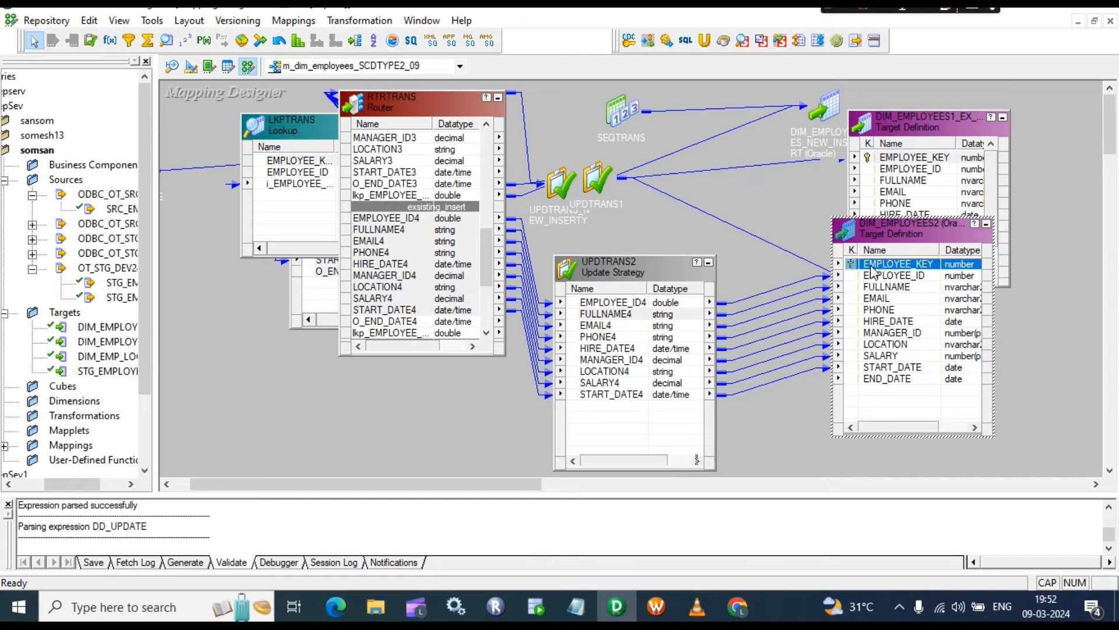
{"action": "double_click", "coordinate": [612, 106]}
{"action": "left_click_drag", "start_coordinate": [653, 142], "coordinate": [882, 272]}
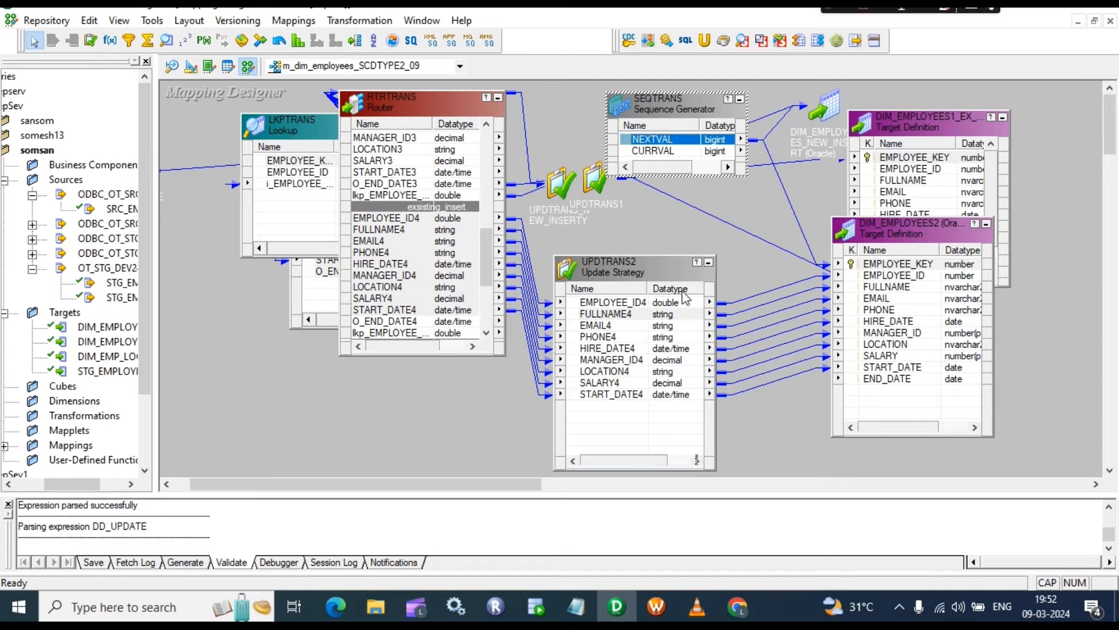
{"action": "left_click", "coordinate": [682, 271]}
{"action": "left_click_drag", "start_coordinate": [682, 270], "coordinate": [709, 268]}
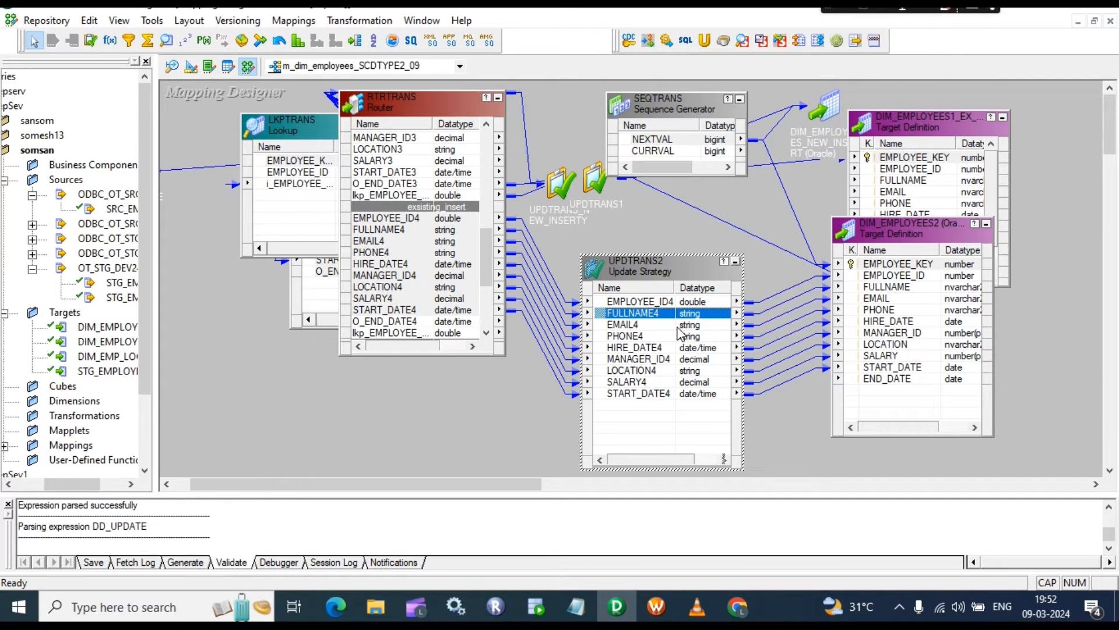
{"action": "double_click", "coordinate": [625, 324]}
Step: Set UPDTRANS2's Update Strategy Expression to DD_INSERT, validate it, and apply the change
{"action": "left_click", "coordinate": [457, 156]}
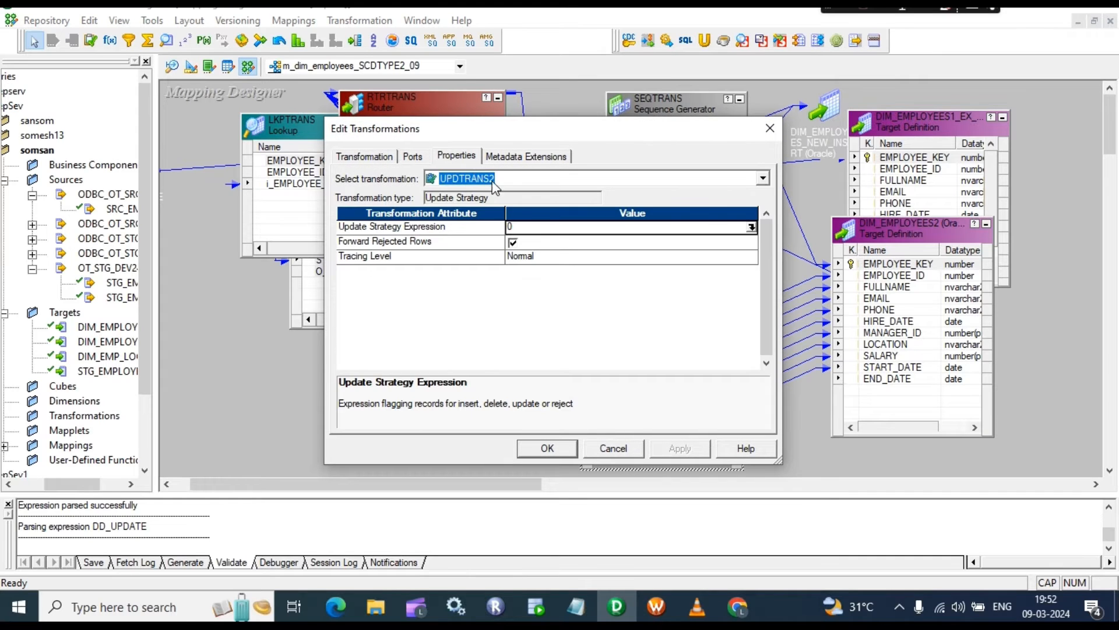
{"action": "left_click", "coordinate": [752, 227]}
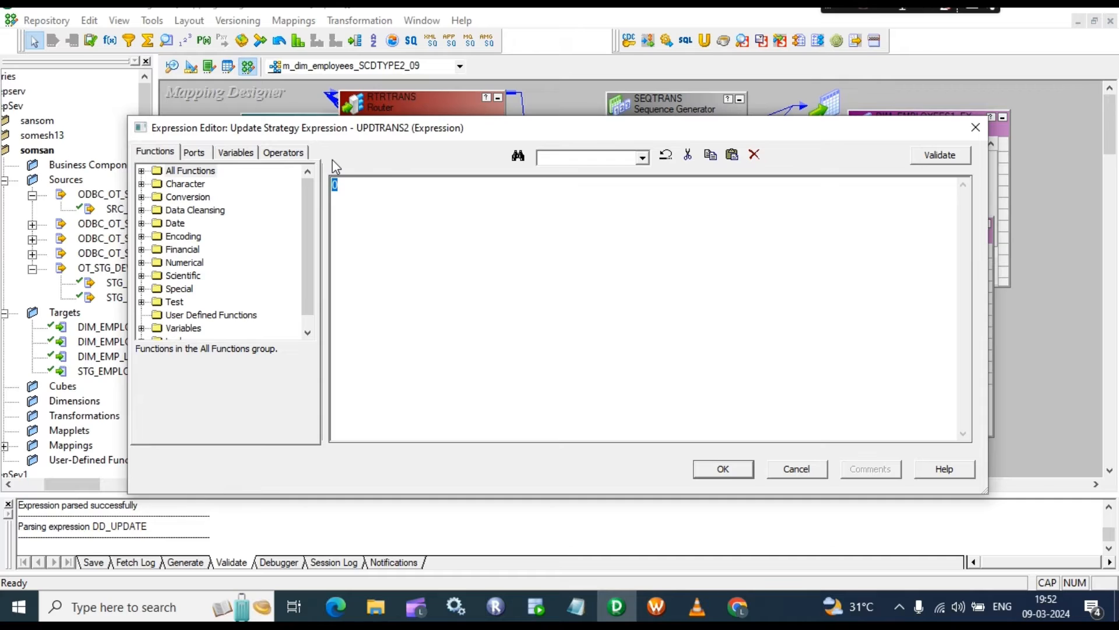
{"action": "type", "text": "DD_INSERT"}
{"action": "left_click", "coordinate": [932, 155]}
{"action": "left_click", "coordinate": [610, 352]}
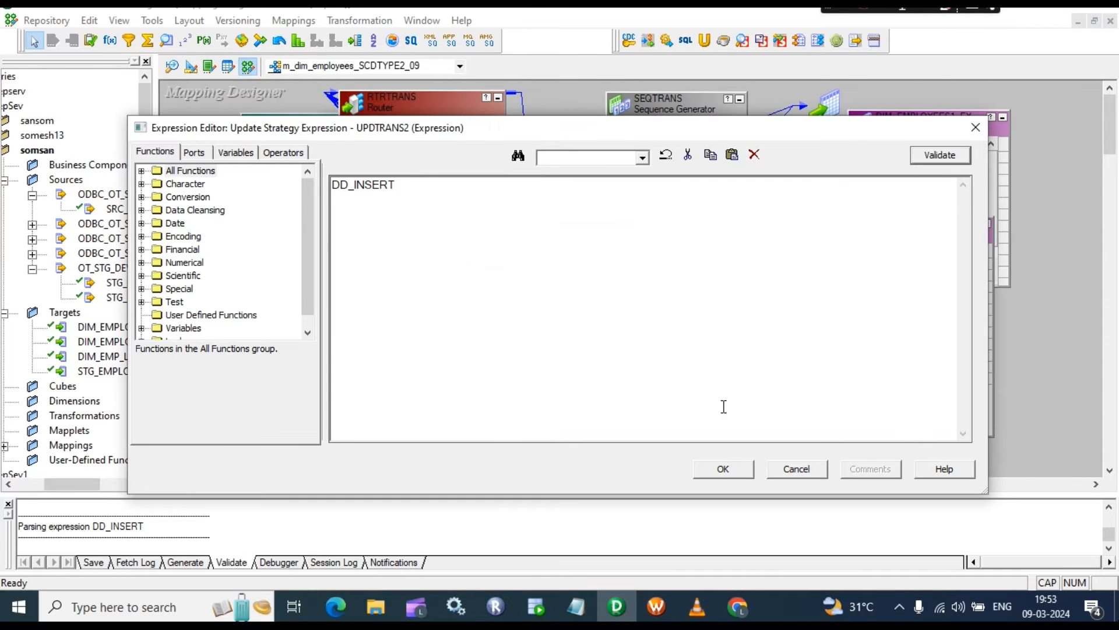
{"action": "left_click", "coordinate": [724, 469]}
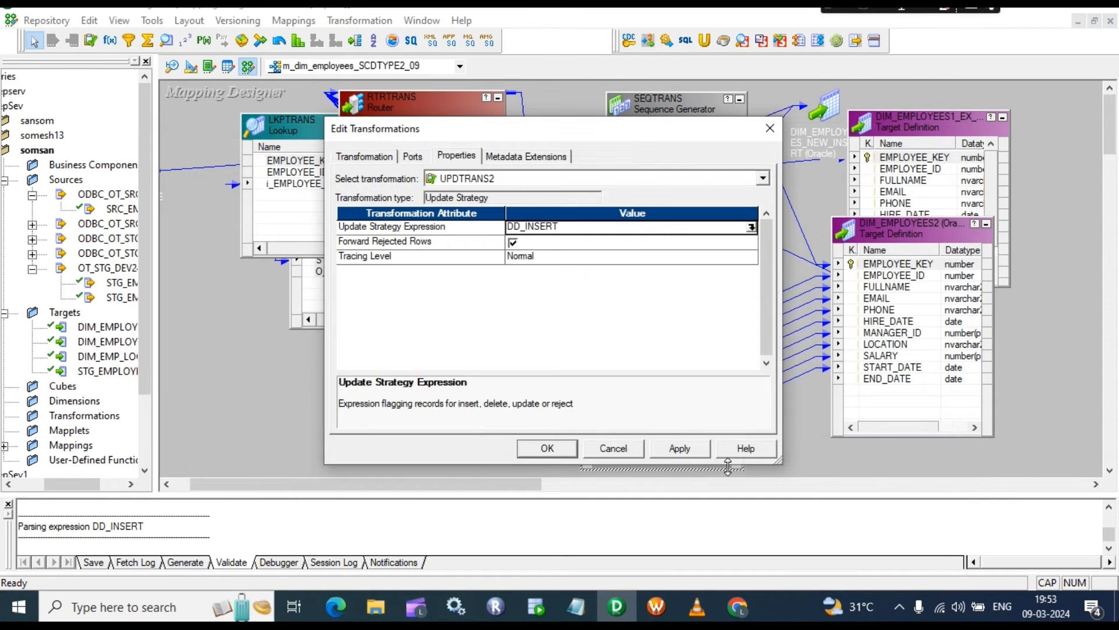
{"action": "left_click", "coordinate": [689, 453]}
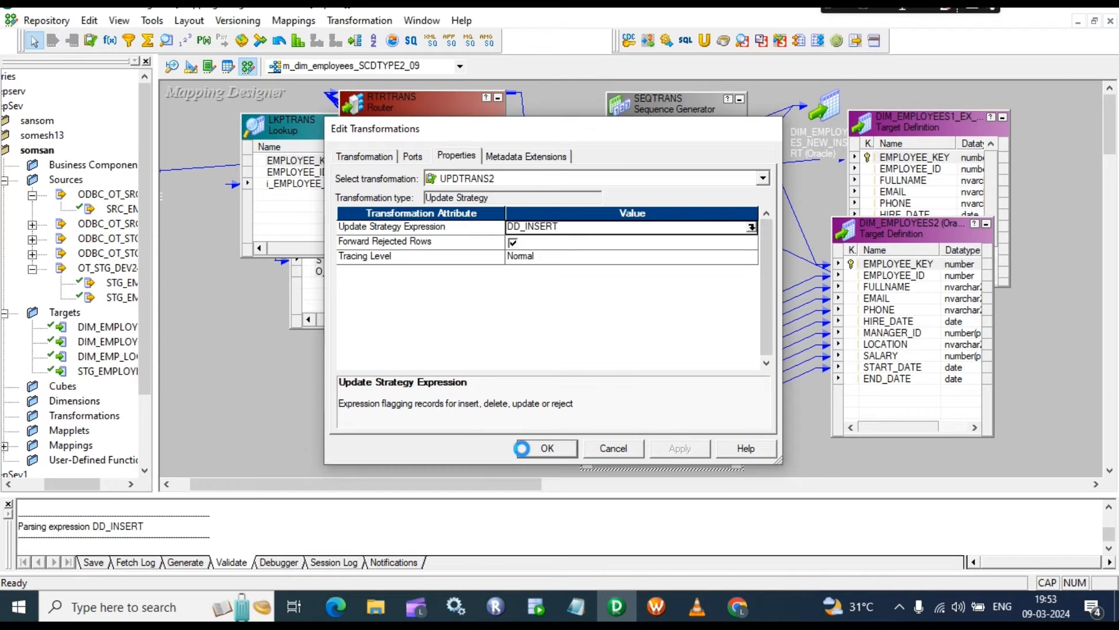
{"action": "left_click", "coordinate": [545, 447]}
Step: Reposition DIM_EMPLOYEES2 beside UPDTRANS2 and save the mapping with Ctrl+S
{"action": "left_click_drag", "start_coordinate": [937, 236], "coordinate": [947, 357]}
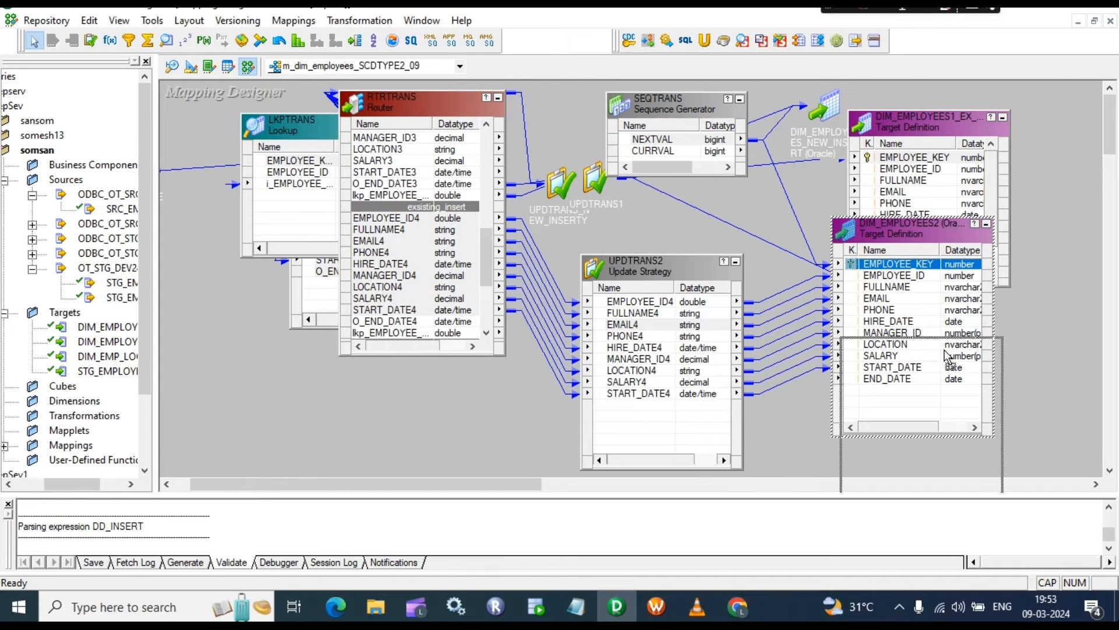
{"action": "left_click_drag", "start_coordinate": [697, 264], "coordinate": [697, 235]}
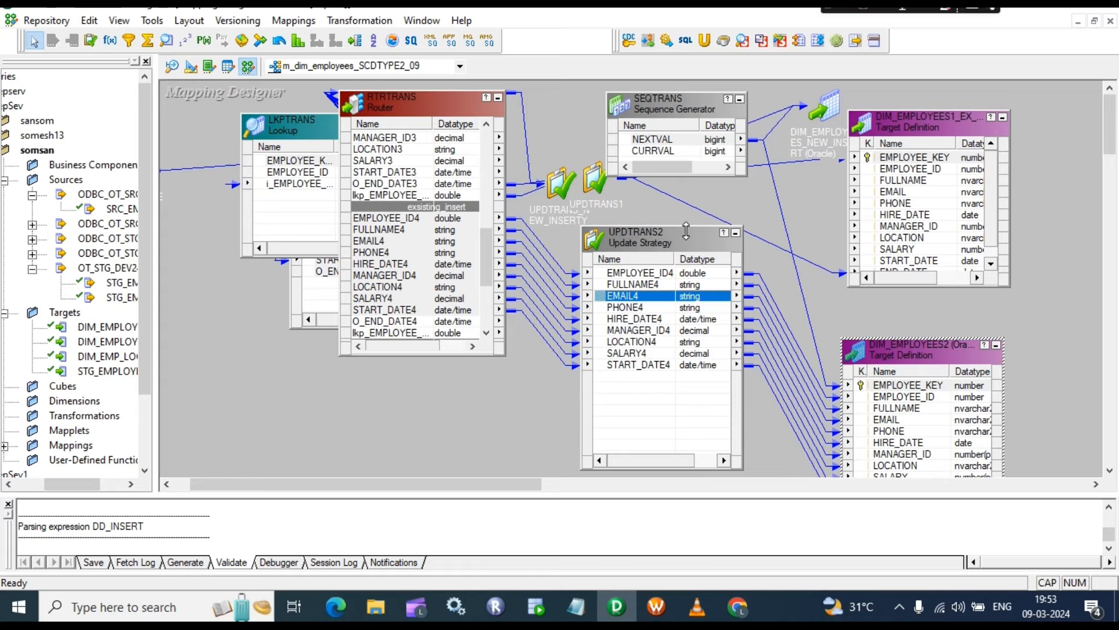
{"action": "left_click_drag", "start_coordinate": [918, 359], "coordinate": [882, 229]}
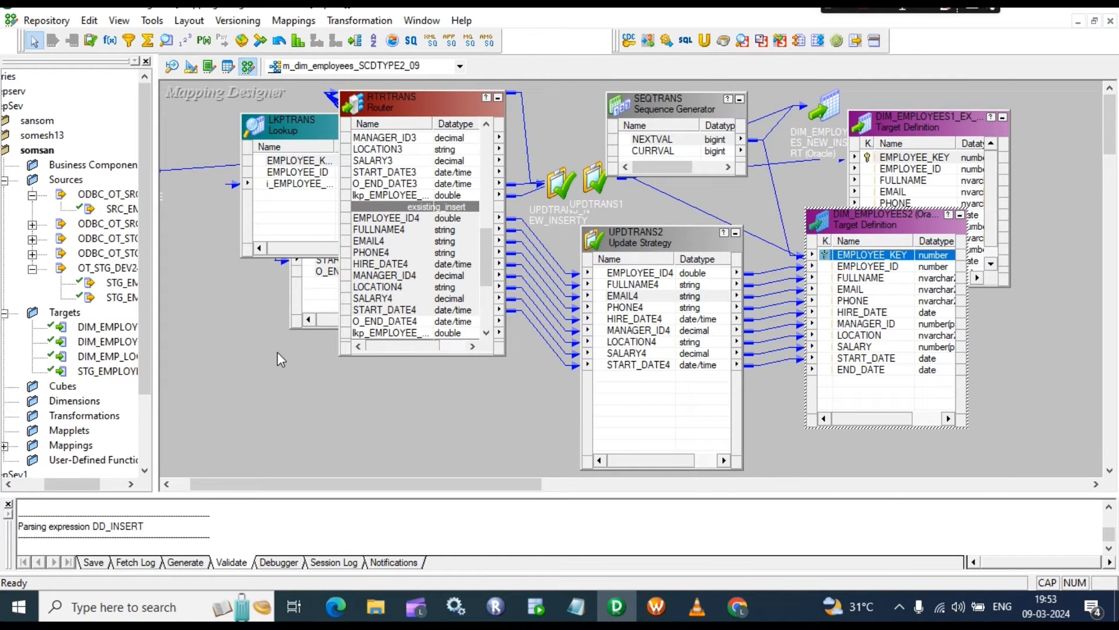
{"action": "key", "text": "ctrl+s"}
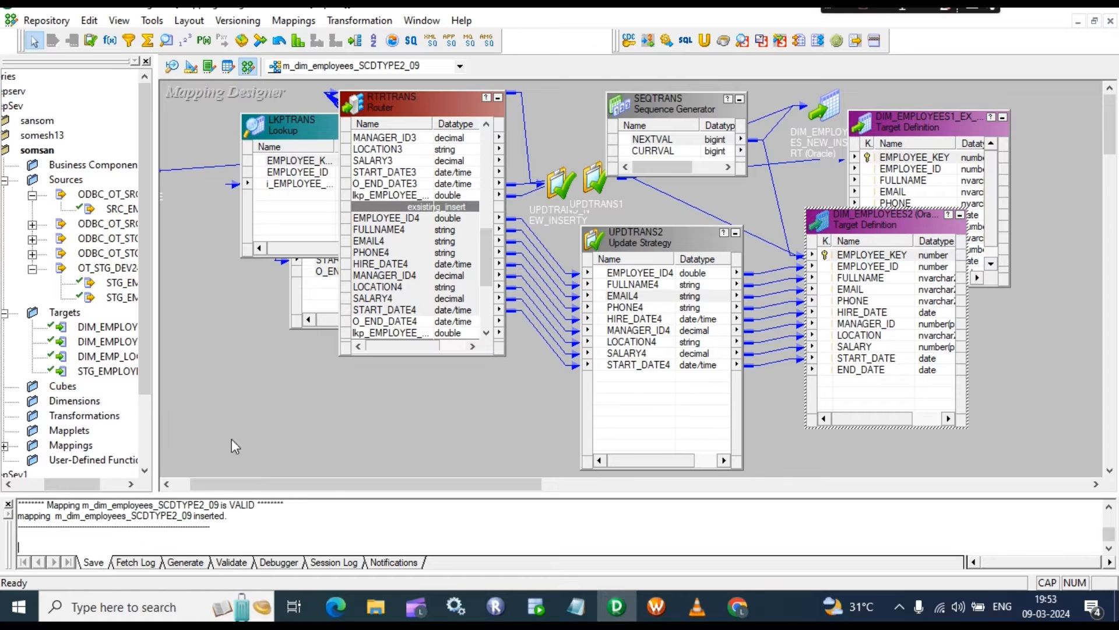
Step: Lay out all mapping objects as icons with Arrange All Iconic
{"action": "scroll", "coordinate": [221, 543], "scroll_direction": "up", "scroll_amount": 1}
{"action": "left_click_drag", "start_coordinate": [169, 517], "coordinate": [22, 502]}
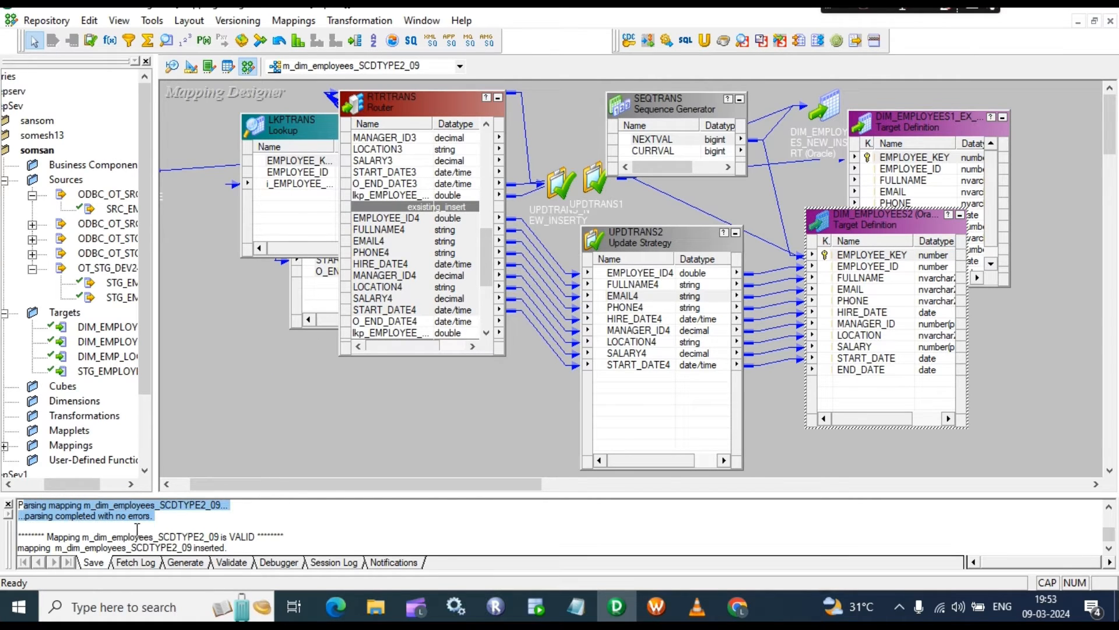
{"action": "right_click", "coordinate": [526, 395]}
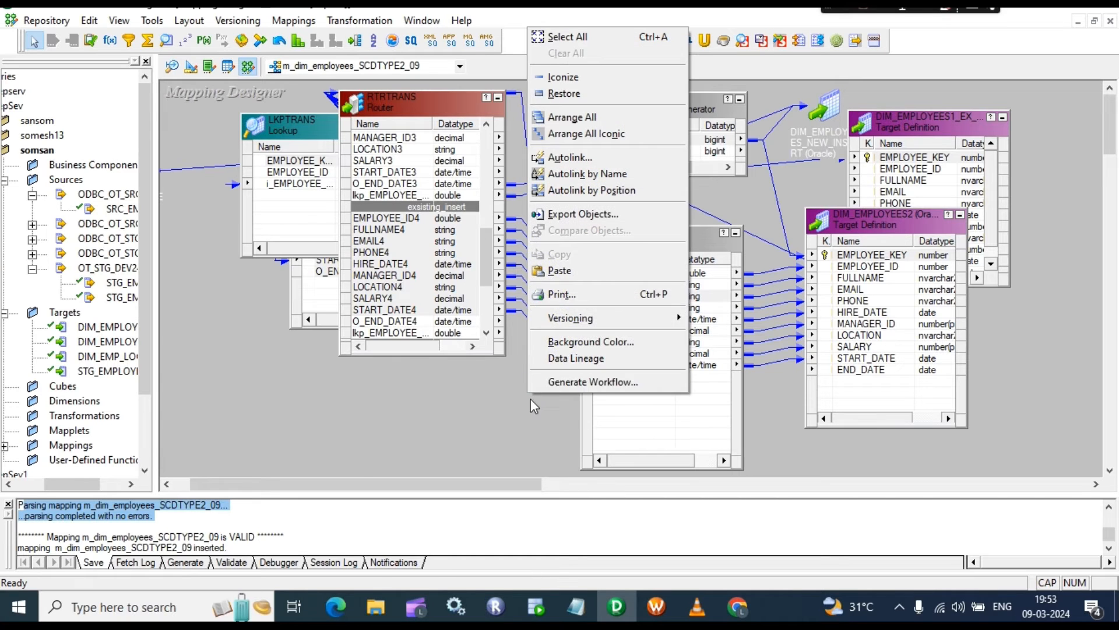
{"action": "left_click", "coordinate": [583, 134]}
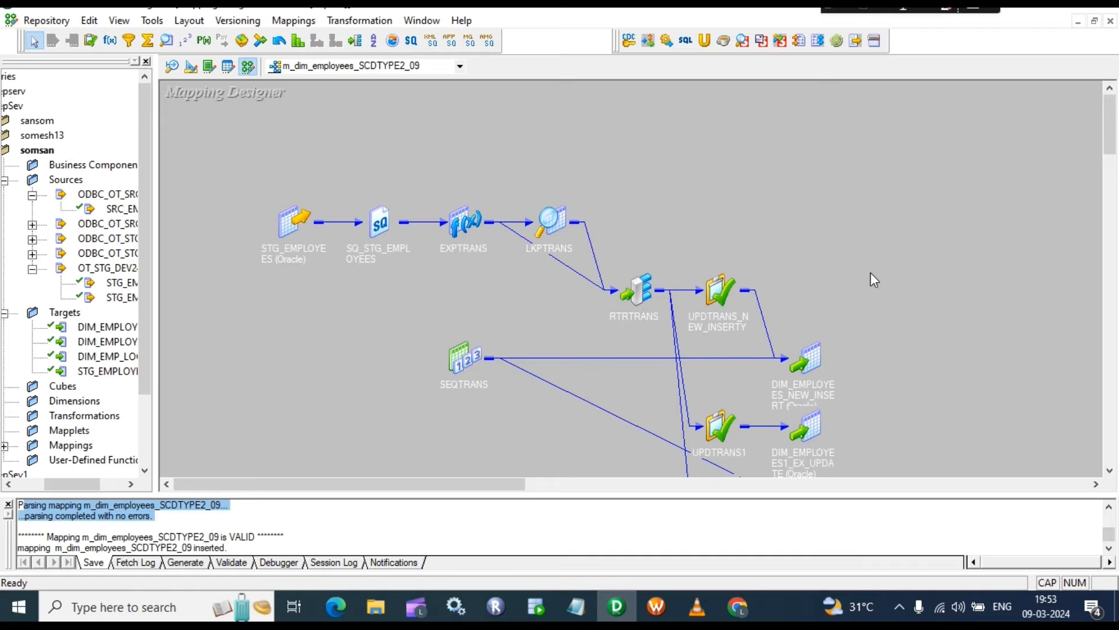
{"action": "scroll", "coordinate": [871, 275], "scroll_direction": "down", "scroll_amount": 2}
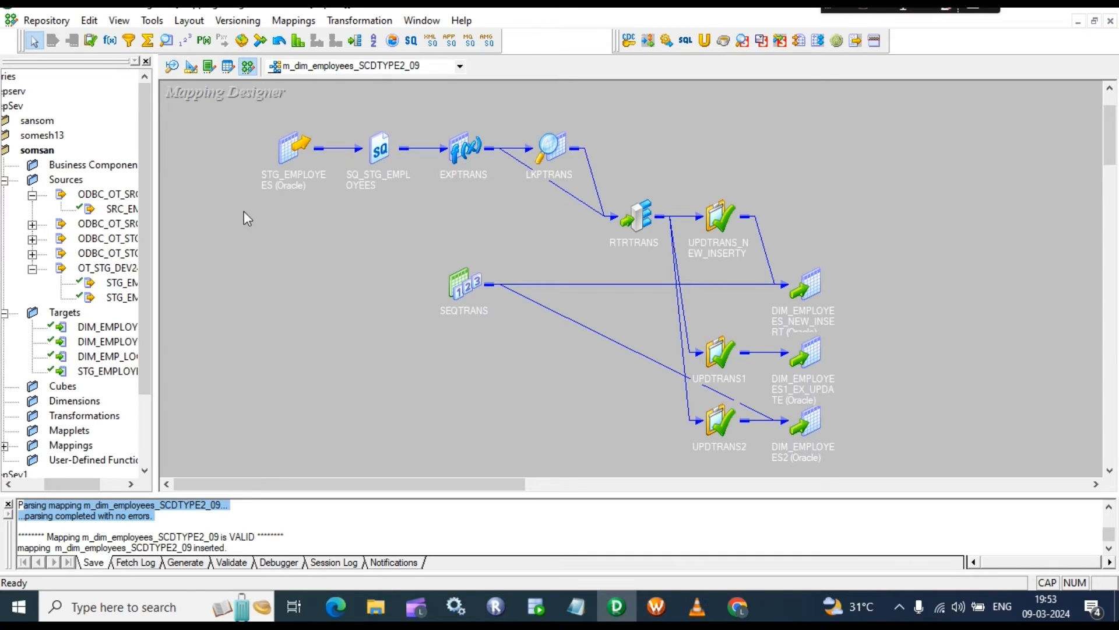
Step: Inspect the SQ_STG_EMPLOYEES ports, then expand EXPTRANS
{"action": "left_click", "coordinate": [288, 152]}
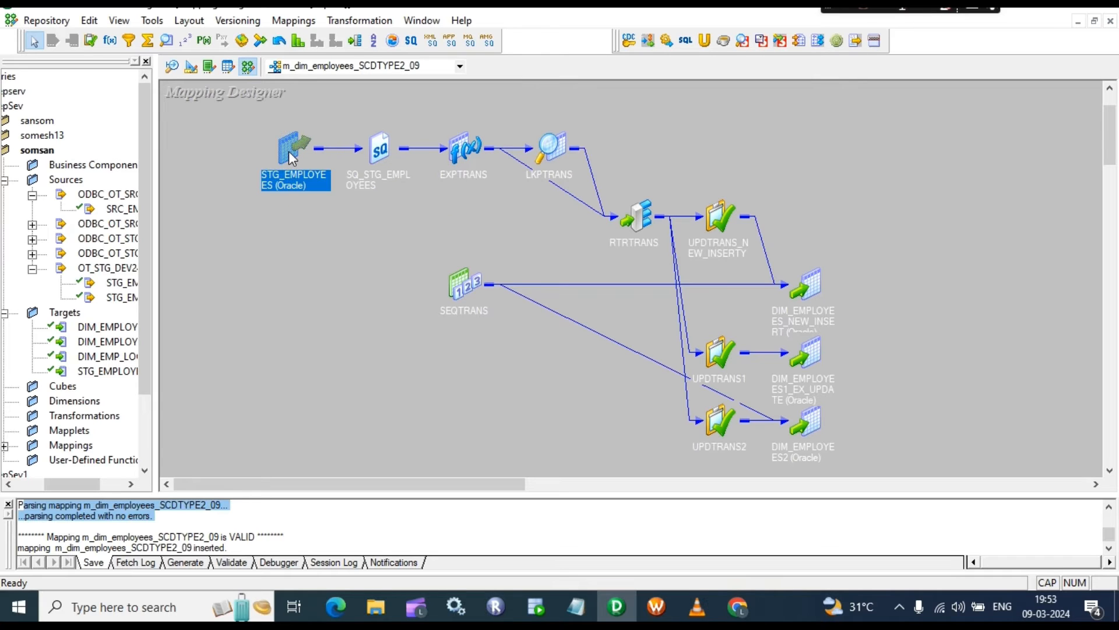
{"action": "double_click", "coordinate": [376, 148]}
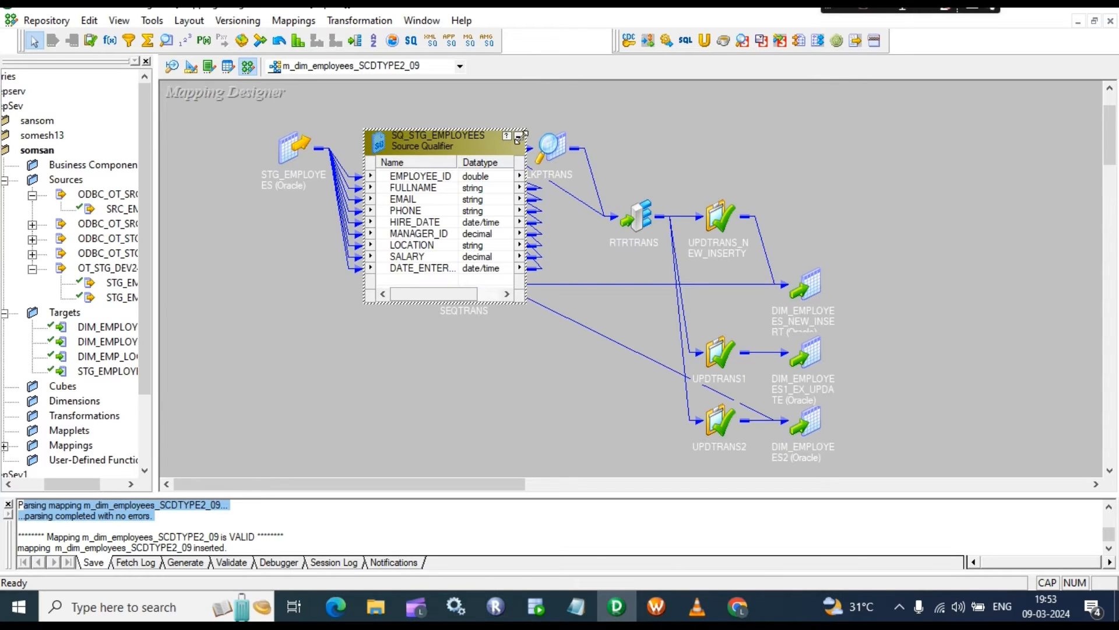
{"action": "left_click", "coordinate": [518, 137]}
{"action": "double_click", "coordinate": [460, 143]}
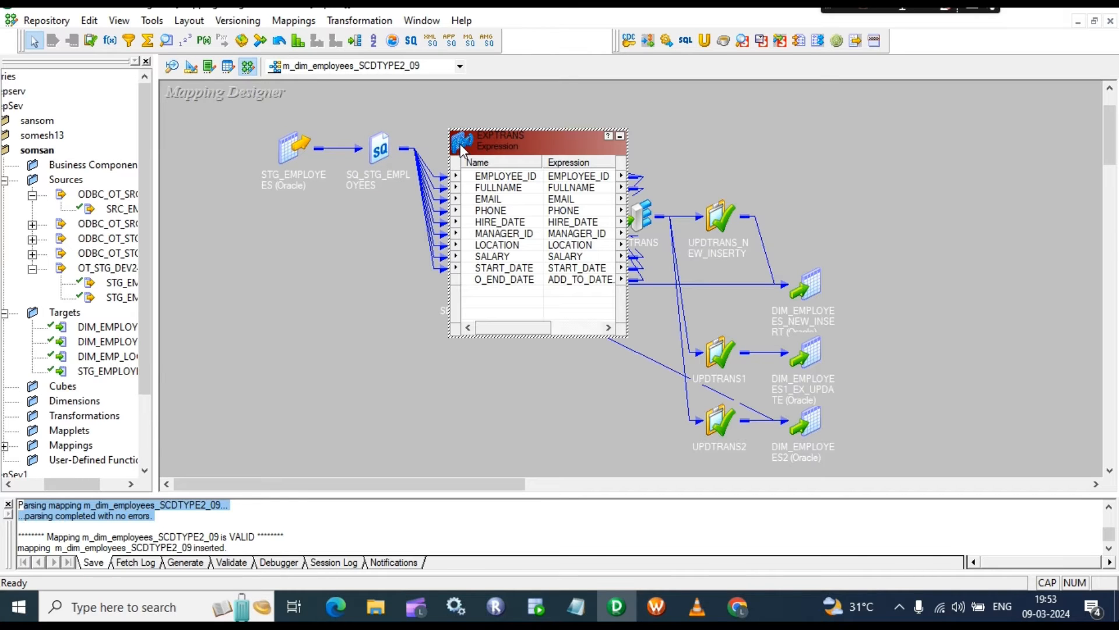
Step: Confirm EXPTRANS's O_END_DATE is ADD_TO_DATE(START_DATE,'DD',-1), then expand LKPTRANS instead
{"action": "double_click", "coordinate": [524, 273]}
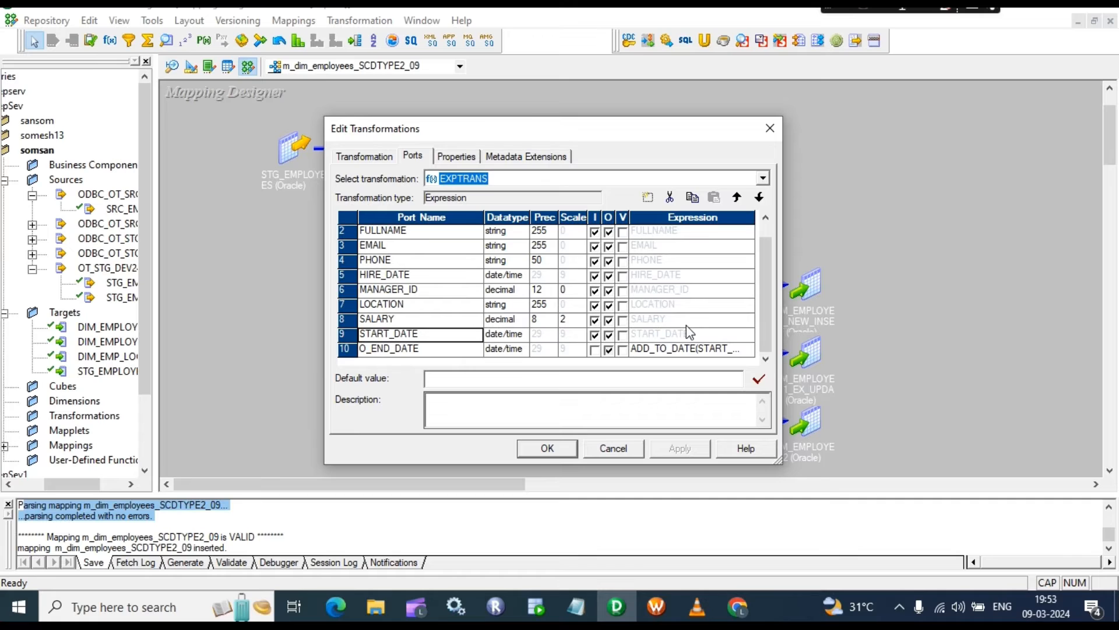
{"action": "left_click", "coordinate": [739, 350]}
{"action": "left_click", "coordinate": [750, 350]}
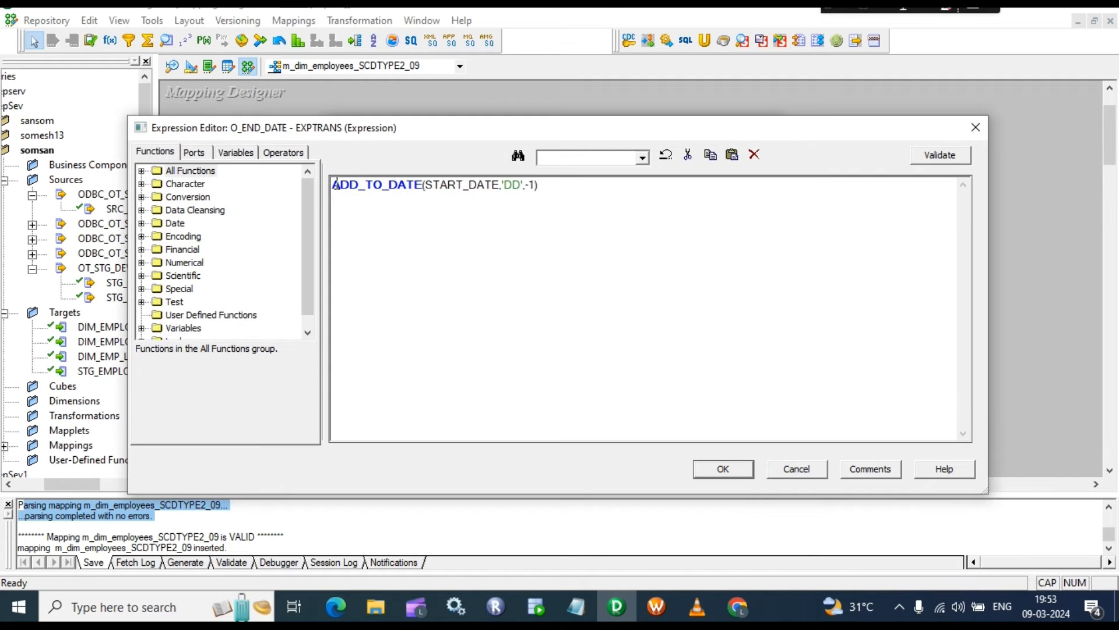
{"action": "left_click", "coordinate": [726, 470]}
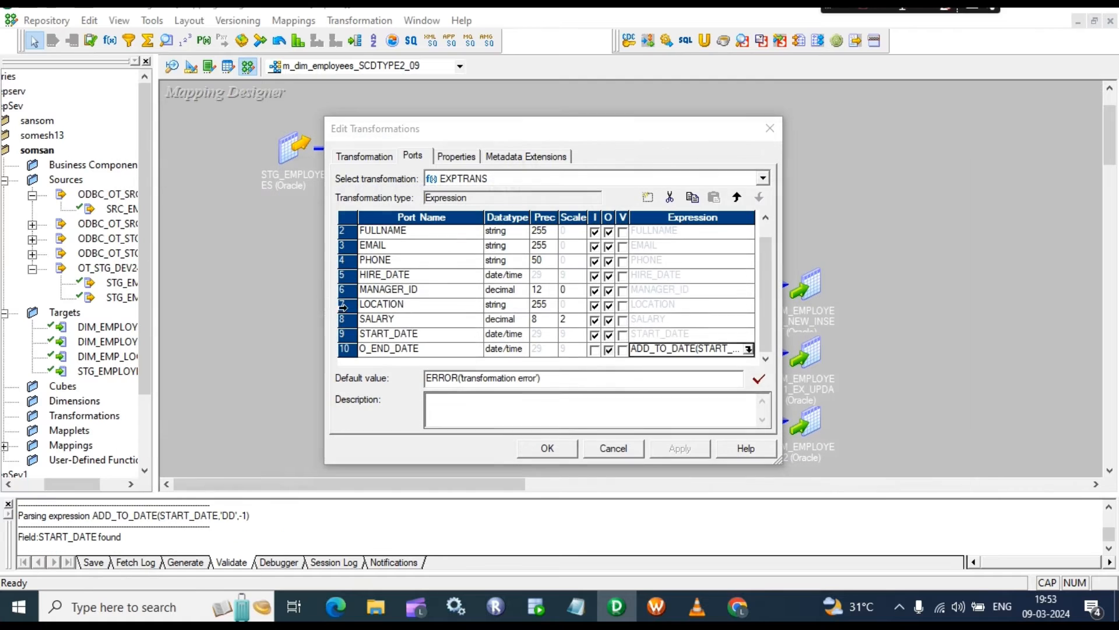
{"action": "left_click", "coordinate": [546, 448]}
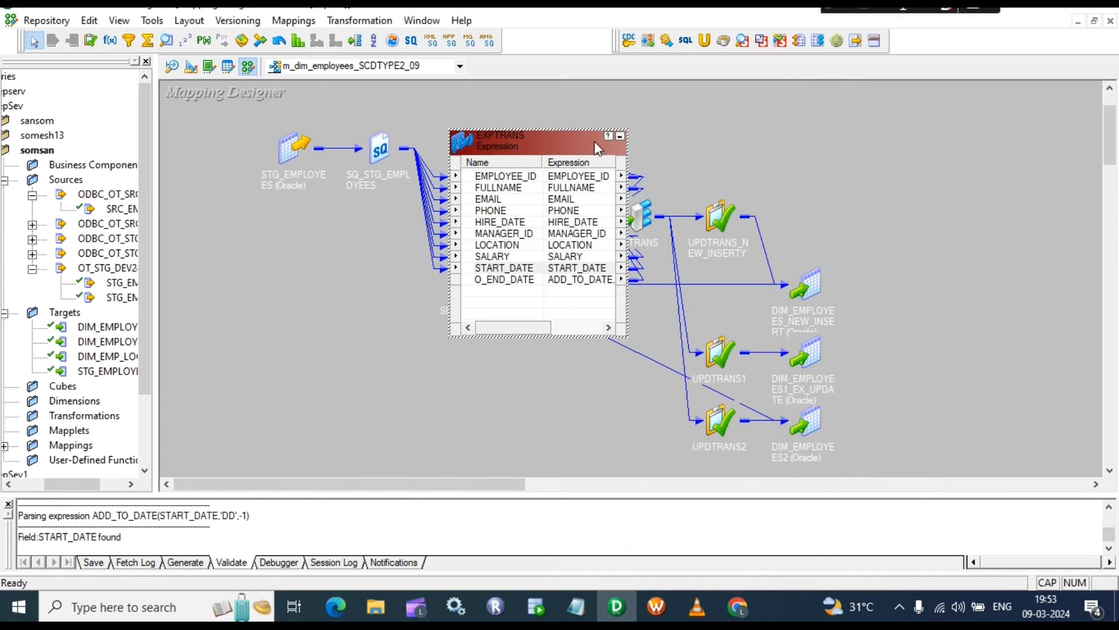
{"action": "left_click", "coordinate": [619, 136]}
{"action": "double_click", "coordinate": [555, 149]}
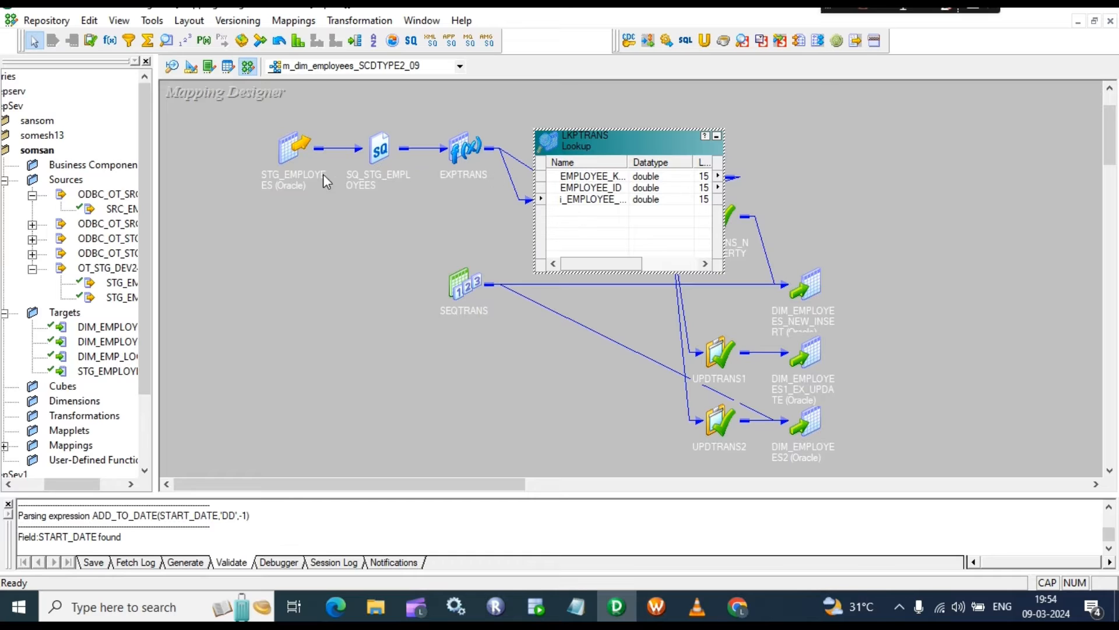
Step: Review LKPTRANS's EMPLOYEE_KEY and EMPLOYEE_ID ports and its lookup condition
{"action": "double_click", "coordinate": [591, 208]}
{"action": "left_click", "coordinate": [433, 232]}
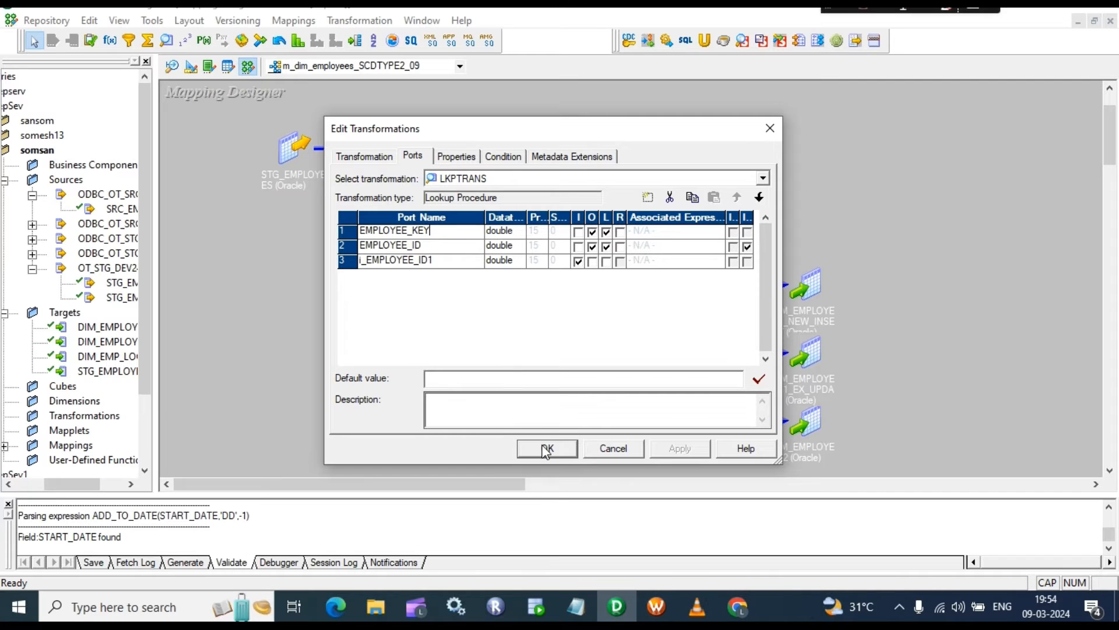
{"action": "left_click", "coordinate": [420, 248]}
{"action": "left_click", "coordinate": [433, 232]}
{"action": "left_click", "coordinate": [502, 156]}
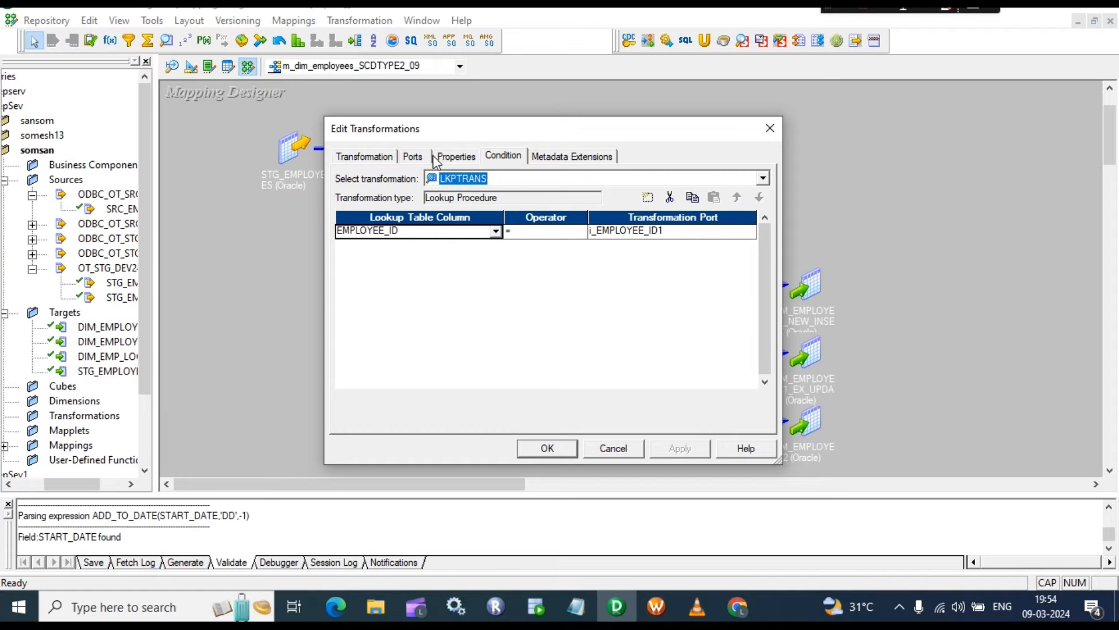
{"action": "left_click", "coordinate": [458, 158]}
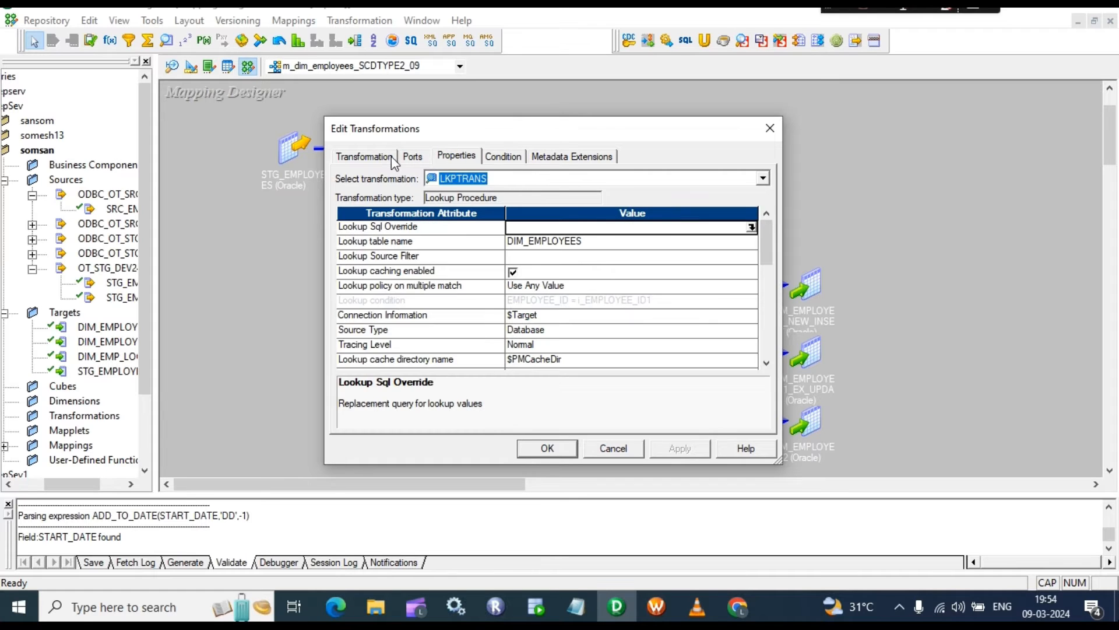
Step: Generate the Lookup Sql Override and append WHERE END_DATE IS NULL, then apply
{"action": "left_click", "coordinate": [751, 227]}
{"action": "left_click", "coordinate": [768, 402]}
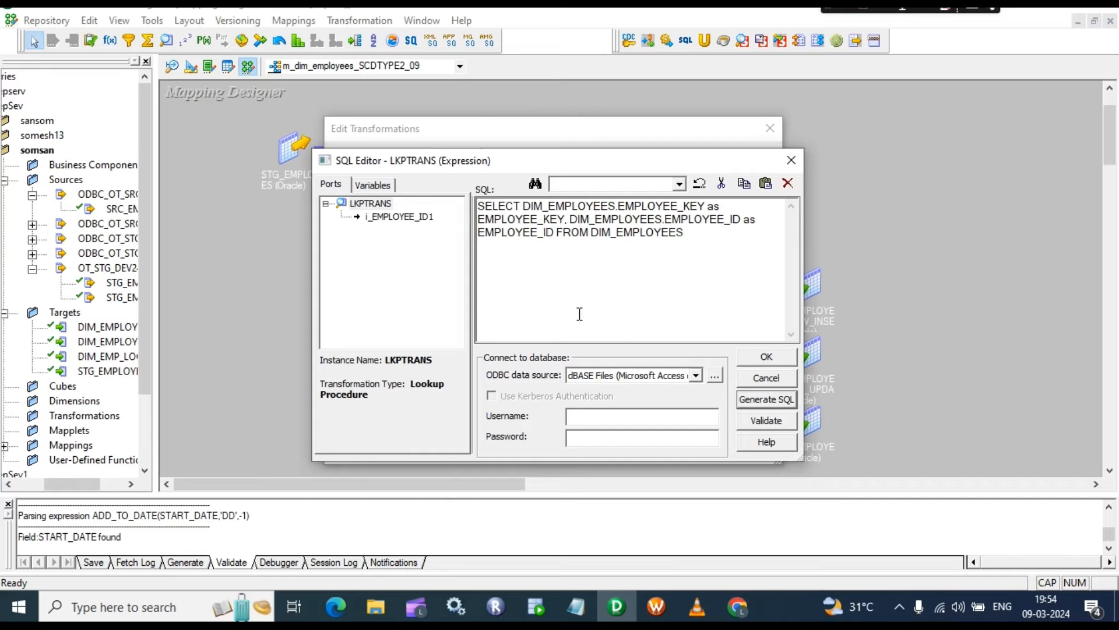
{"action": "left_click", "coordinate": [690, 259]}
{"action": "type", "text": "WHERE E"}
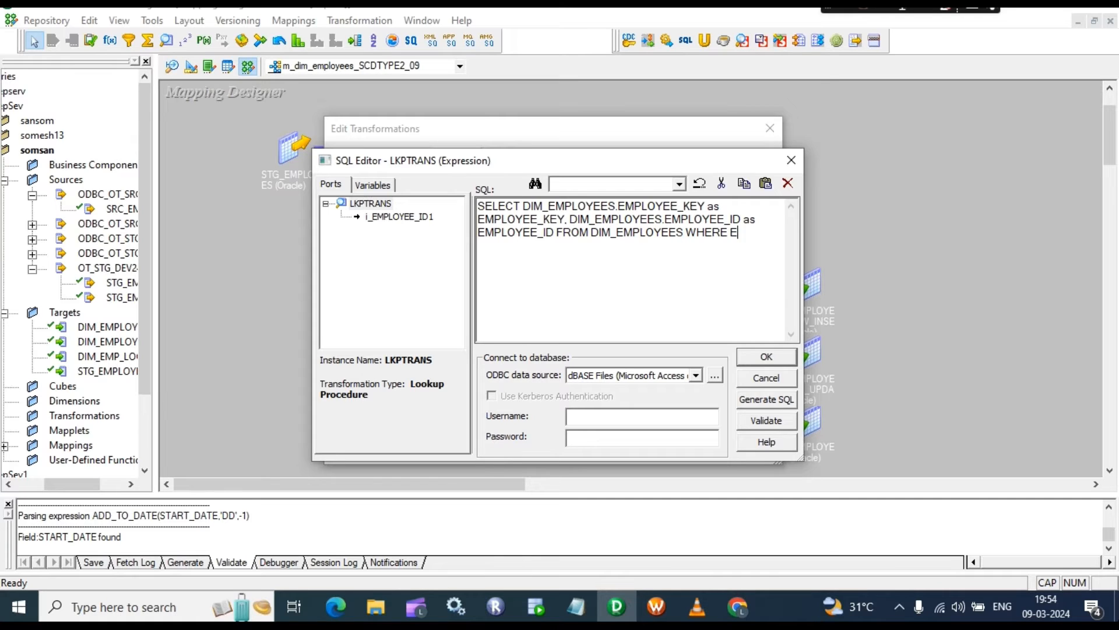
{"action": "type", "text": "ND_DATE IS NU"}
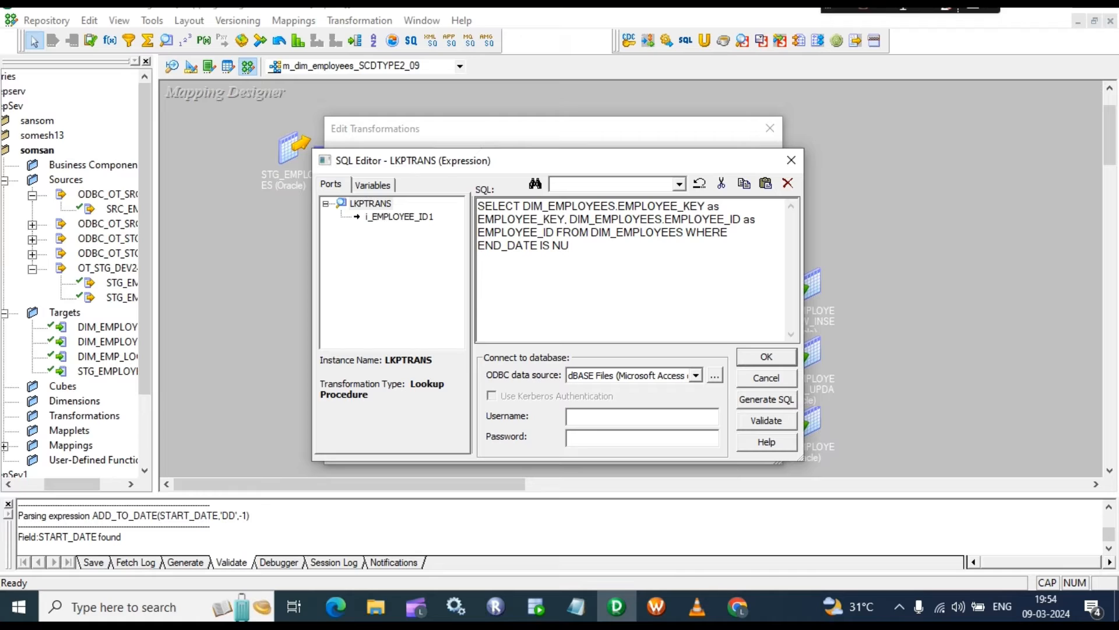
{"action": "type", "text": "LL"}
{"action": "left_click_drag", "start_coordinate": [585, 257], "coordinate": [443, 196]}
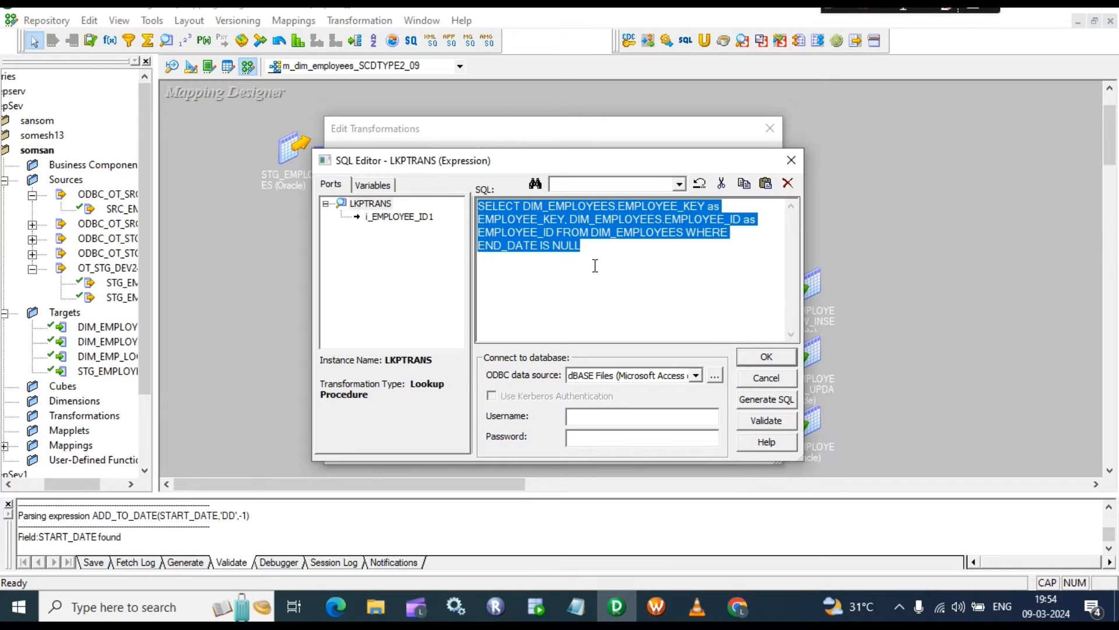
{"action": "left_click_drag", "start_coordinate": [593, 257], "coordinate": [482, 201]}
{"action": "left_click", "coordinate": [597, 265]}
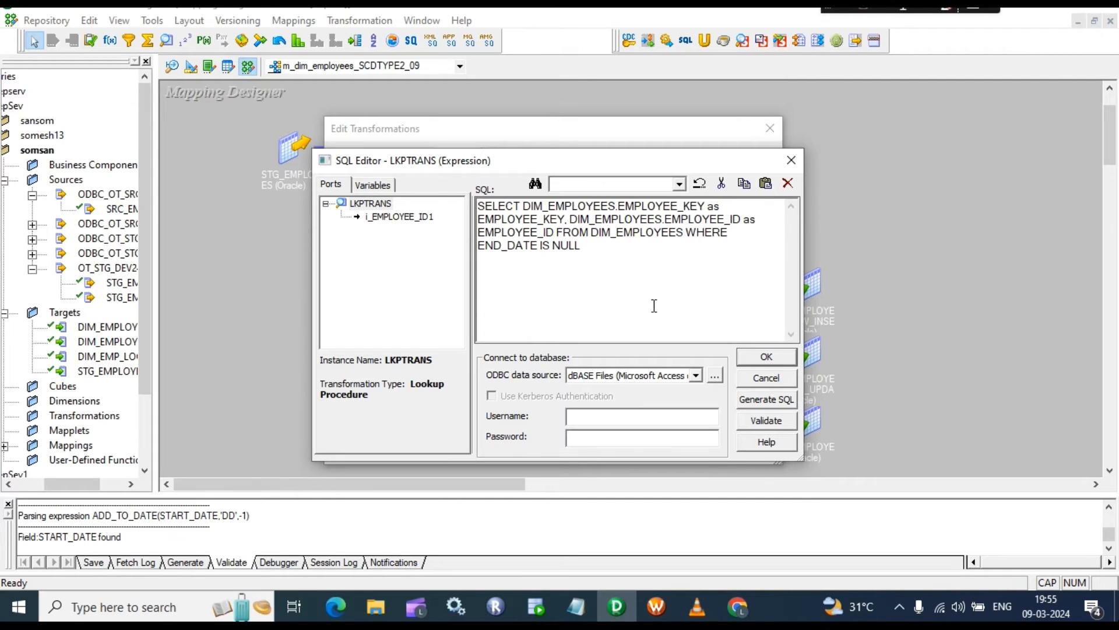
{"action": "left_click", "coordinate": [765, 358]}
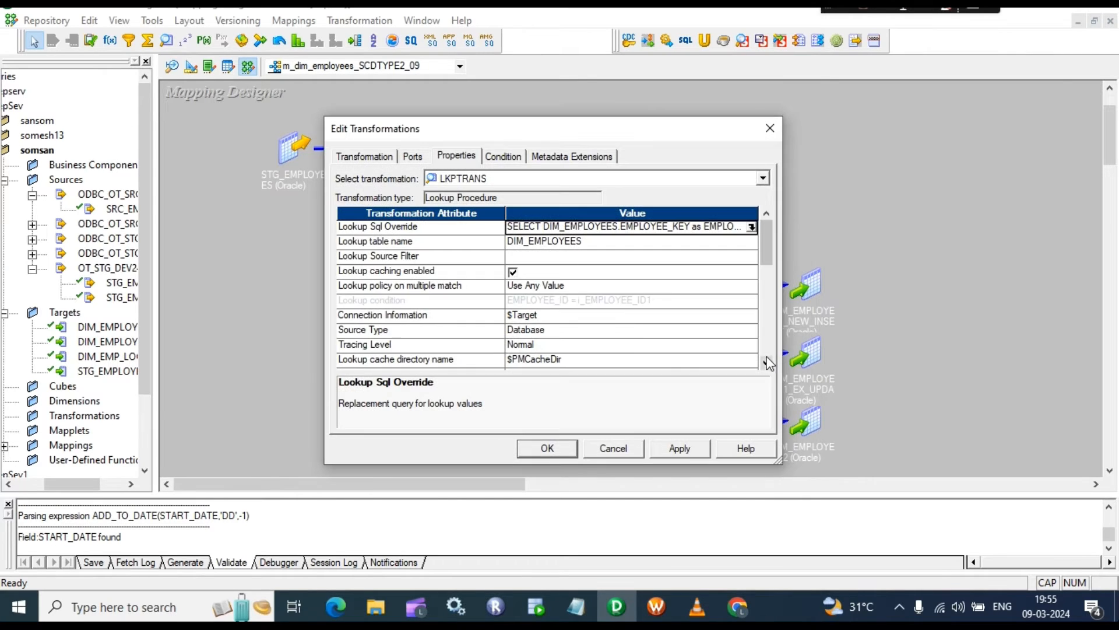
{"action": "left_click", "coordinate": [688, 452]}
{"action": "left_click", "coordinate": [537, 453]}
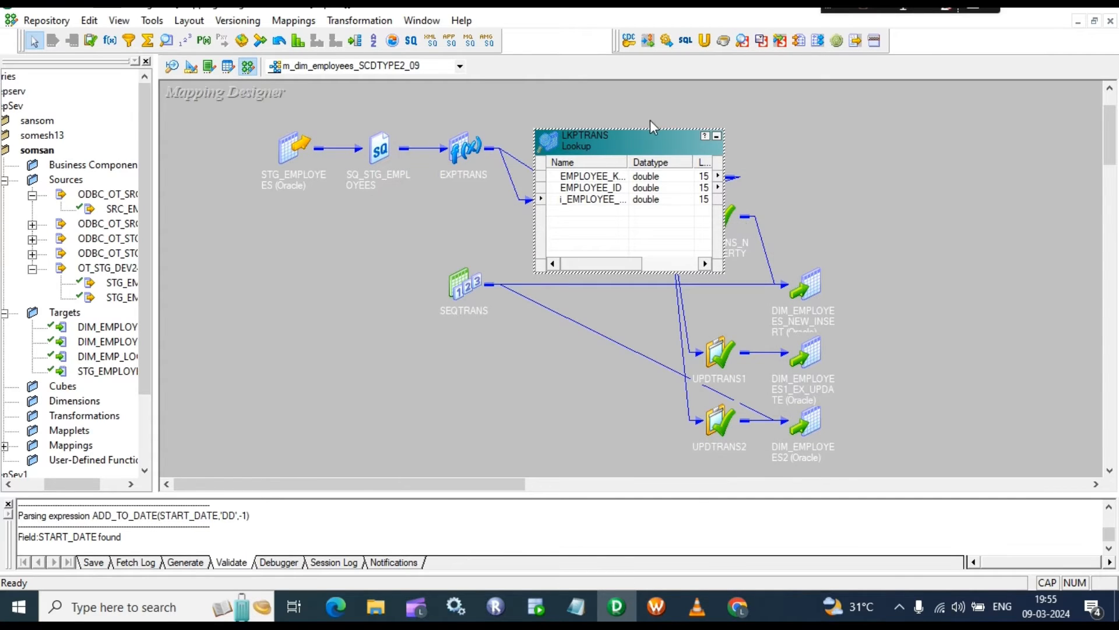
Step: Collapse LKPTRANS, reposition the RTRTRANS router and expand it
{"action": "left_click_drag", "start_coordinate": [647, 148], "coordinate": [627, 120]}
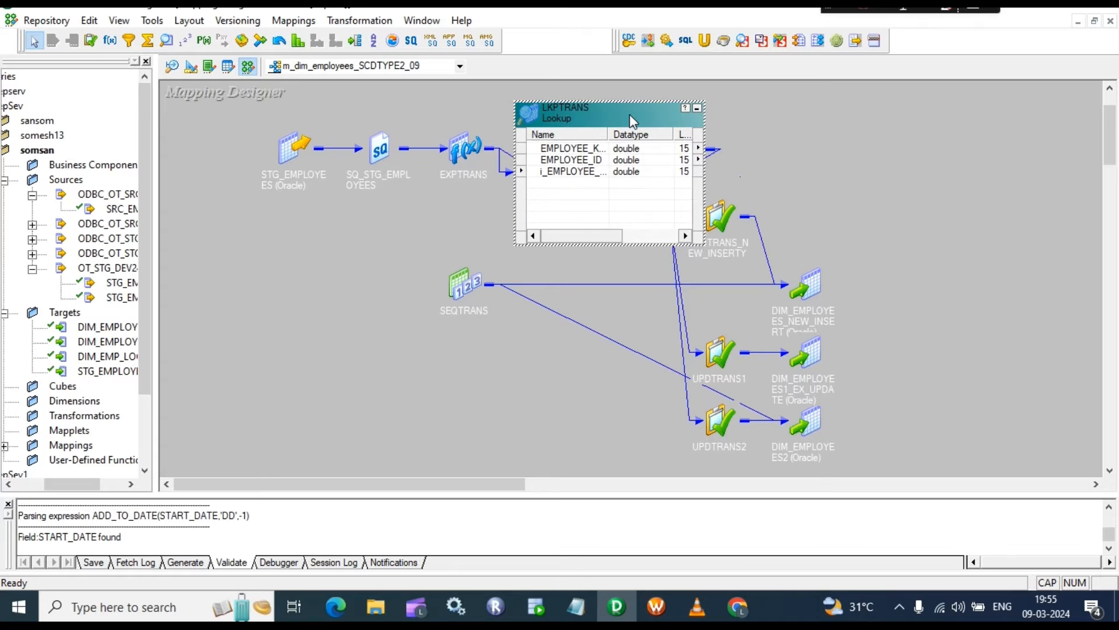
{"action": "left_click", "coordinate": [585, 150]}
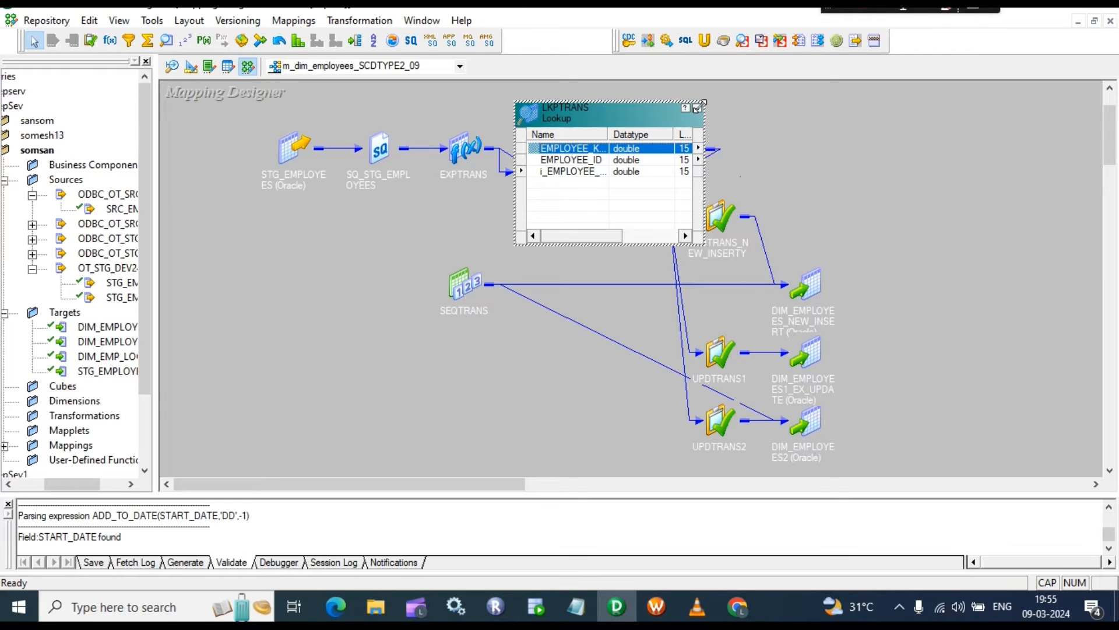
{"action": "left_click", "coordinate": [697, 111]}
{"action": "left_click_drag", "start_coordinate": [640, 211], "coordinate": [639, 138]}
{"action": "double_click", "coordinate": [640, 145]}
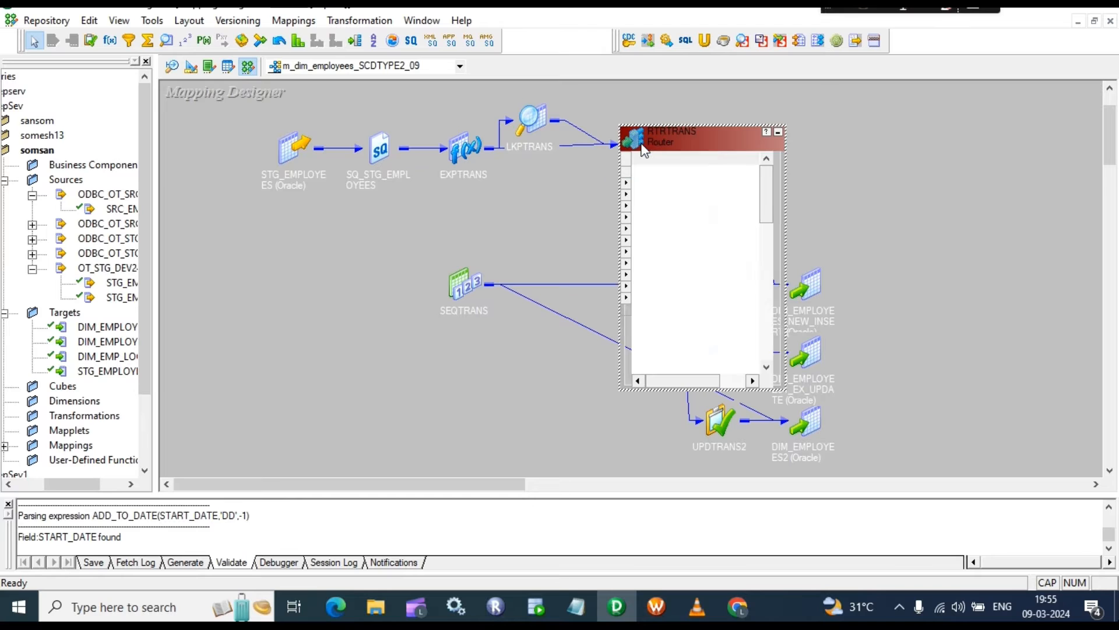
{"action": "scroll", "coordinate": [681, 302], "scroll_direction": "down", "scroll_amount": 1}
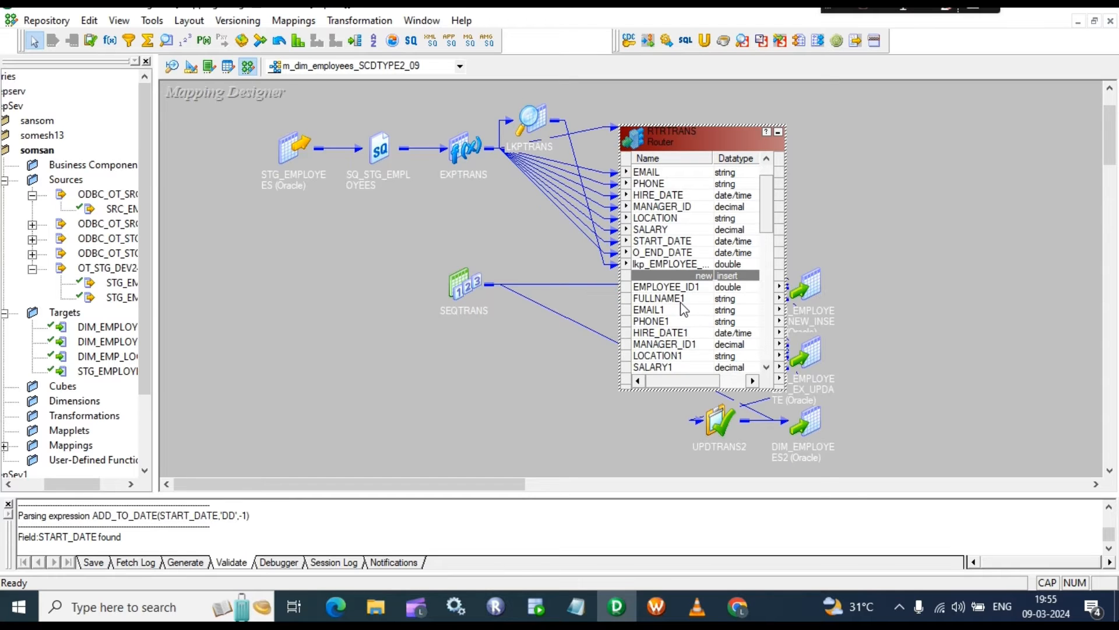
Step: Check the router's ISNULL(lkp_EMPLOYEE_KEY) group filters and move RTRTRANS left
{"action": "double_click", "coordinate": [680, 301]}
{"action": "left_click", "coordinate": [495, 157]}
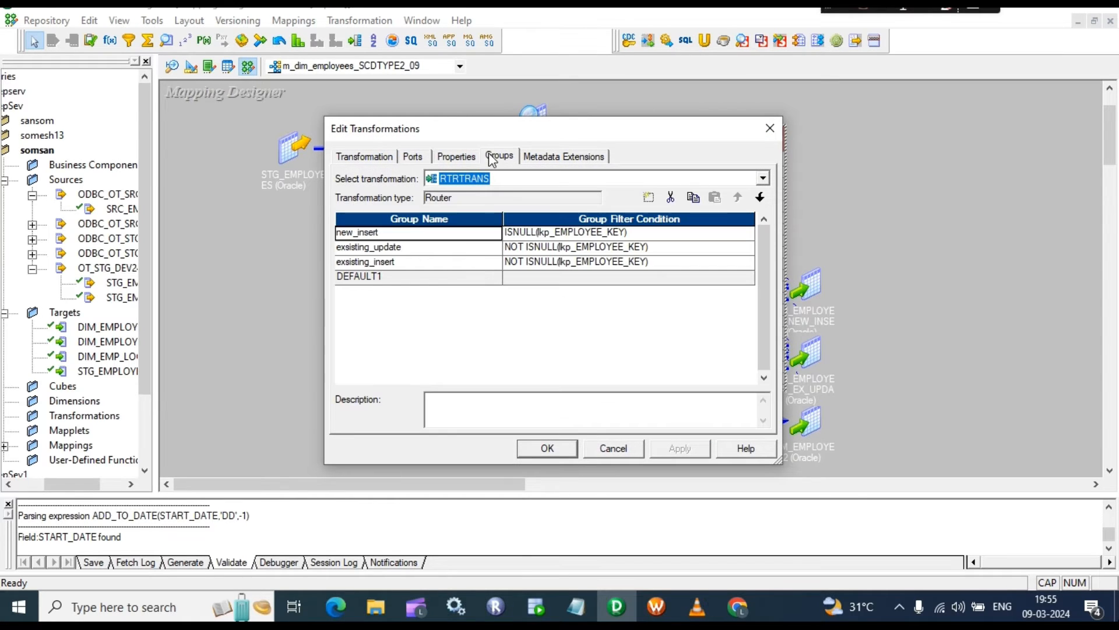
{"action": "left_click", "coordinate": [519, 233]}
{"action": "left_click", "coordinate": [532, 233]}
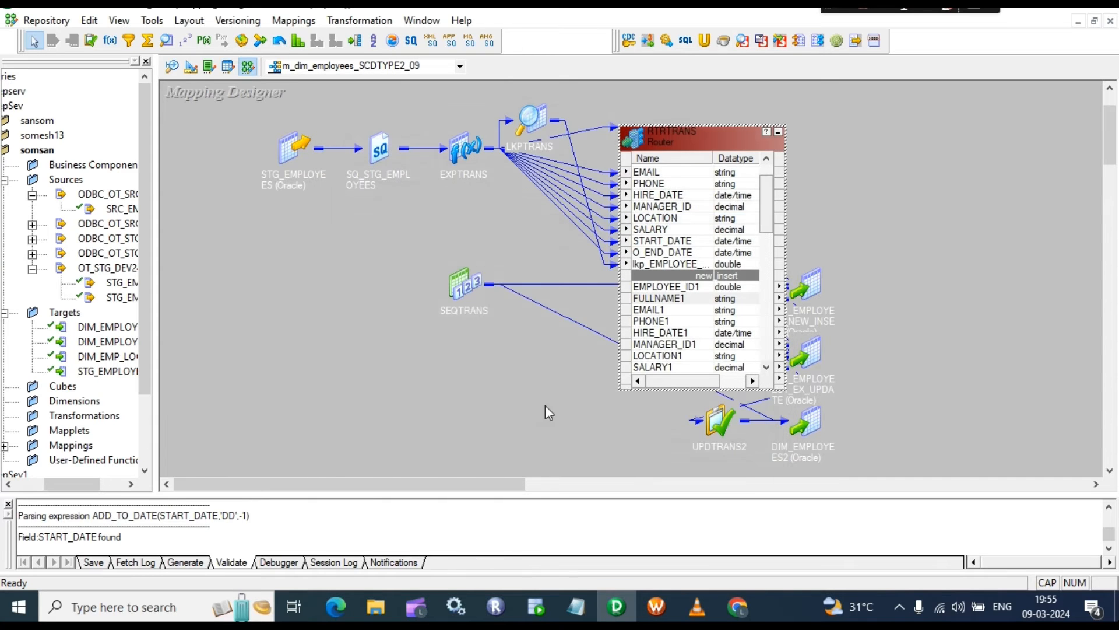
{"action": "left_click", "coordinate": [547, 454]}
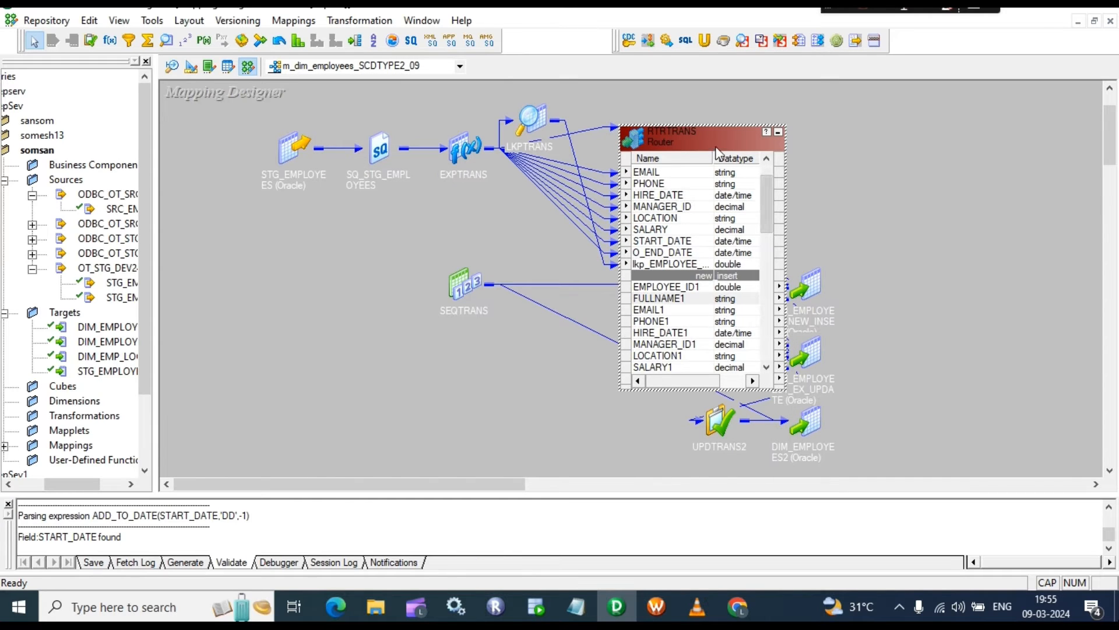
{"action": "left_click_drag", "start_coordinate": [720, 142], "coordinate": [529, 145]}
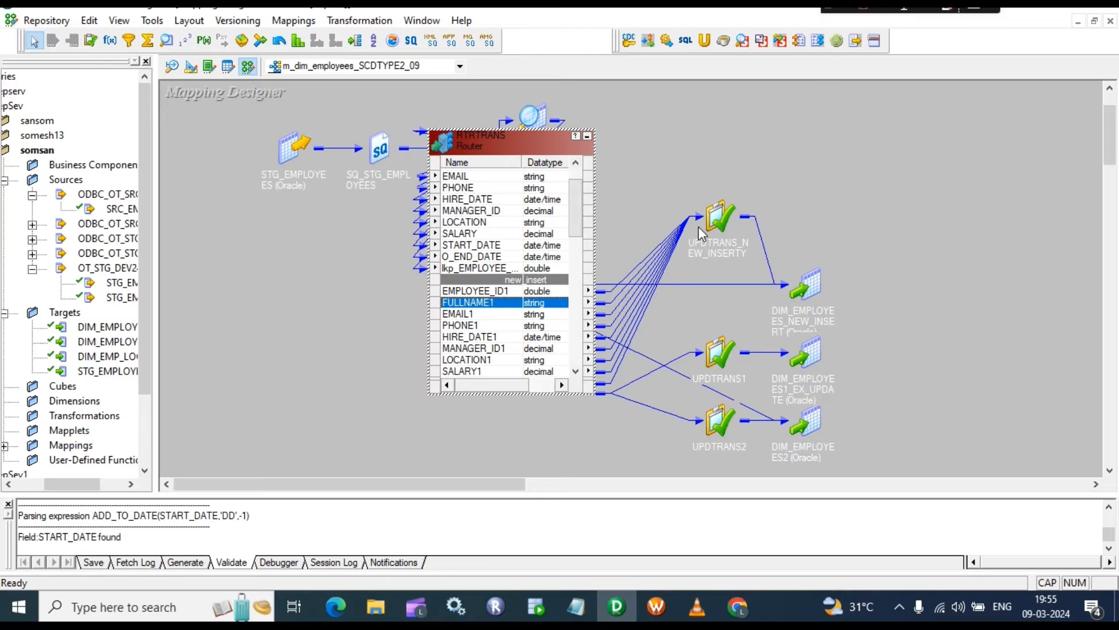
Step: Confirm UPDTRANS_NEW_INSERTY's update strategy is DD_INSERT and collapse it
{"action": "double_click", "coordinate": [716, 212]}
{"action": "left_click", "coordinate": [766, 279]}
{"action": "double_click", "coordinate": [764, 279]}
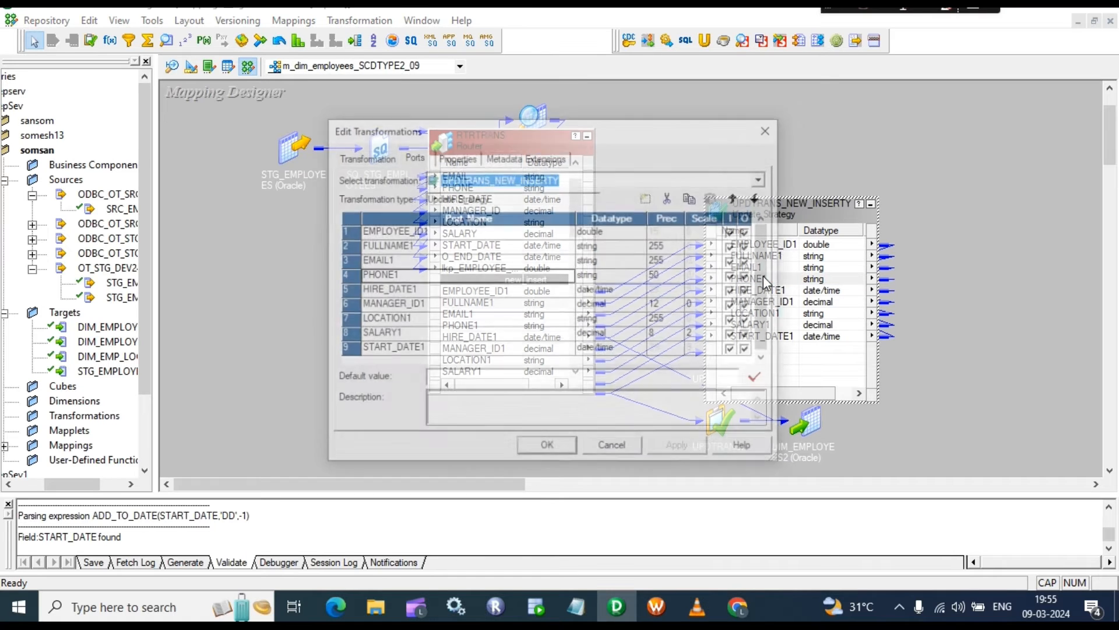
{"action": "left_click", "coordinate": [457, 157]}
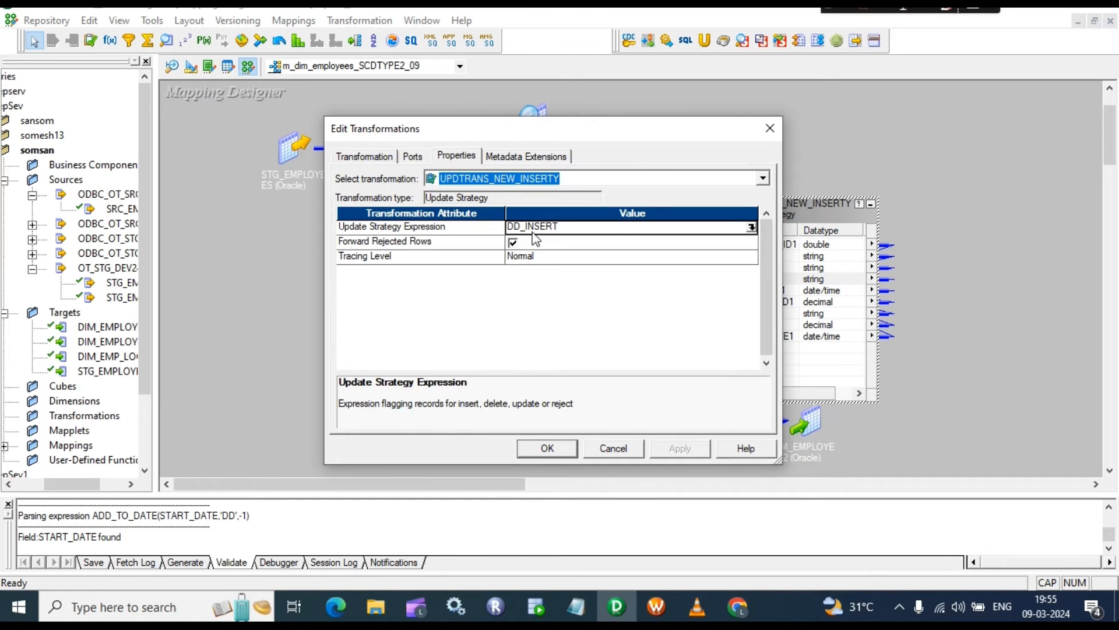
{"action": "left_click", "coordinate": [541, 446]}
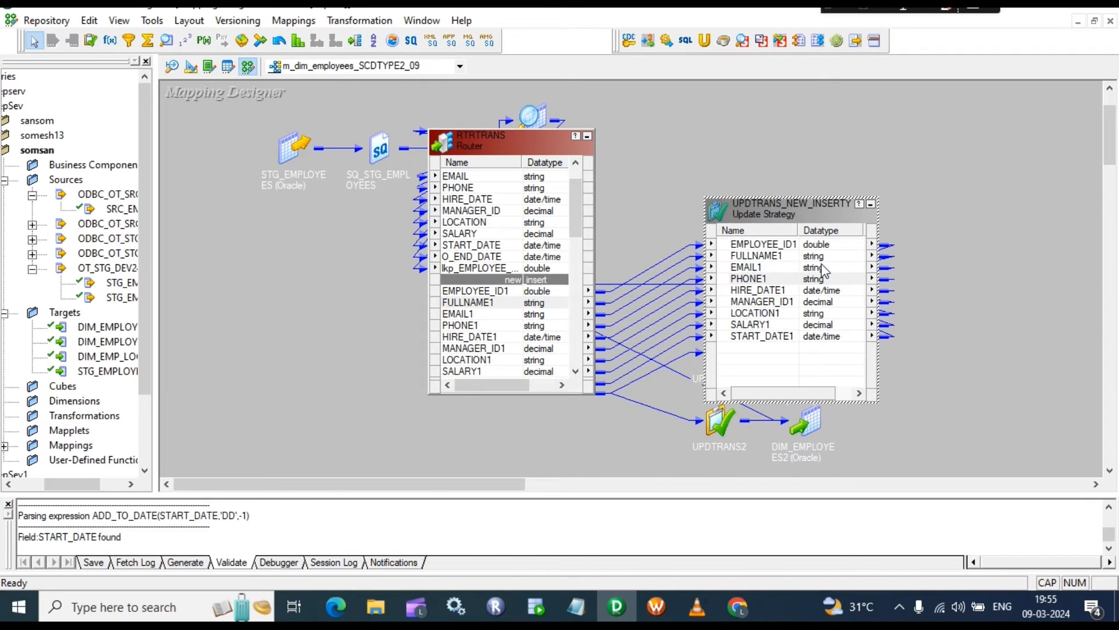
{"action": "left_click", "coordinate": [869, 204]}
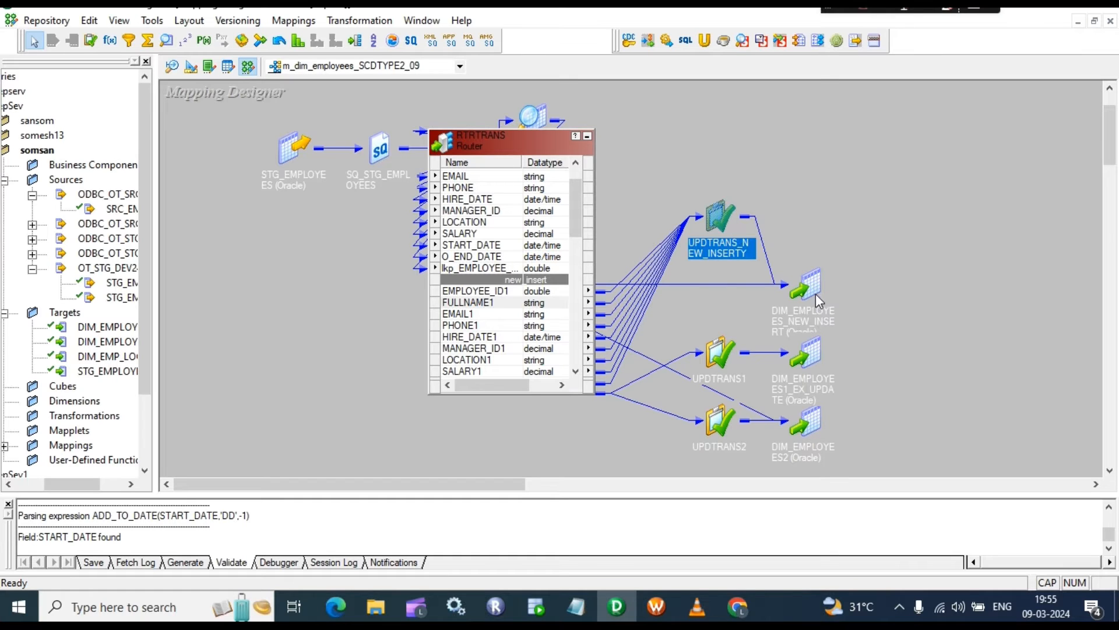
Step: Move DIM_EMPLOYEES_NEW_INSERT up to the right, check its columns, and expand LKPTRANS
{"action": "left_click_drag", "start_coordinate": [816, 293], "coordinate": [917, 187]}
{"action": "double_click", "coordinate": [922, 175]}
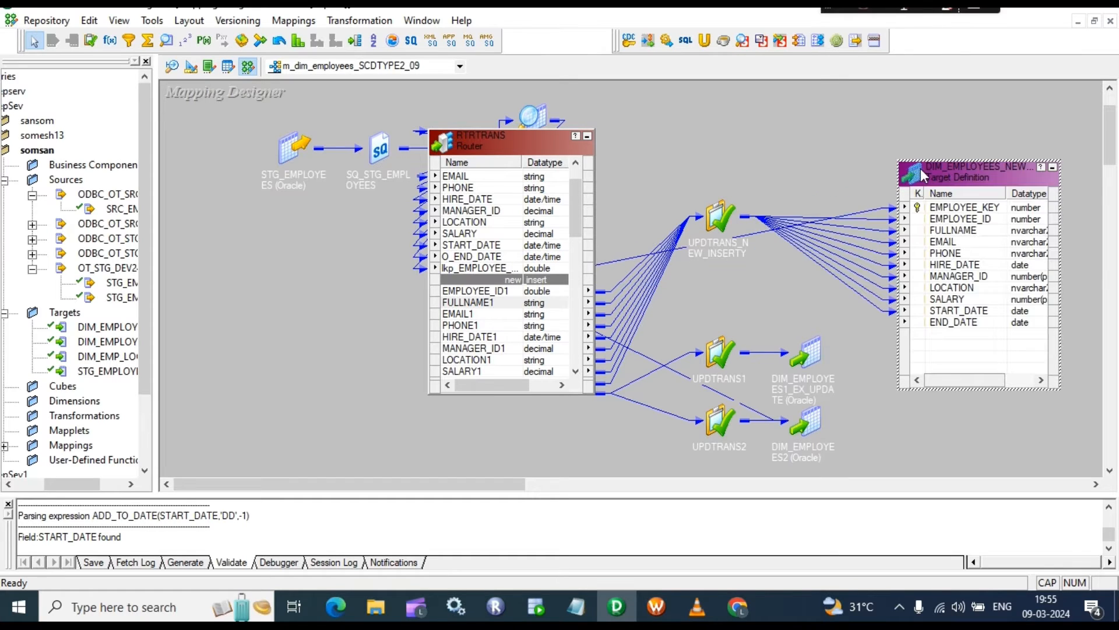
{"action": "left_click", "coordinate": [1053, 170]}
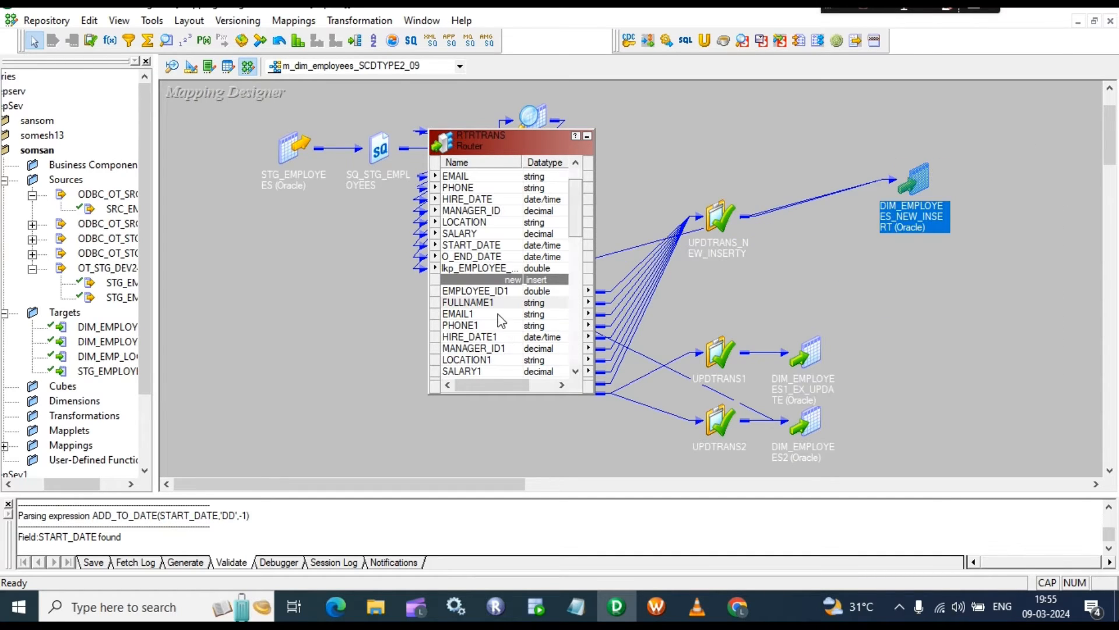
{"action": "scroll", "coordinate": [504, 317], "scroll_direction": "down", "scroll_amount": 1}
{"action": "scroll", "coordinate": [504, 318], "scroll_direction": "down", "scroll_amount": 1}
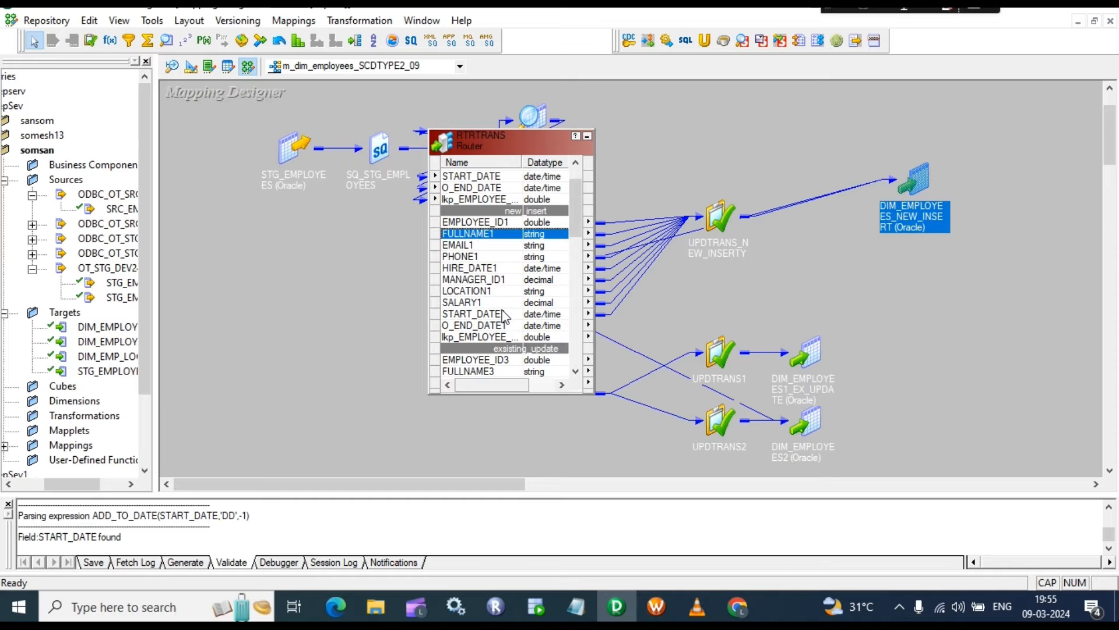
{"action": "double_click", "coordinate": [537, 120]}
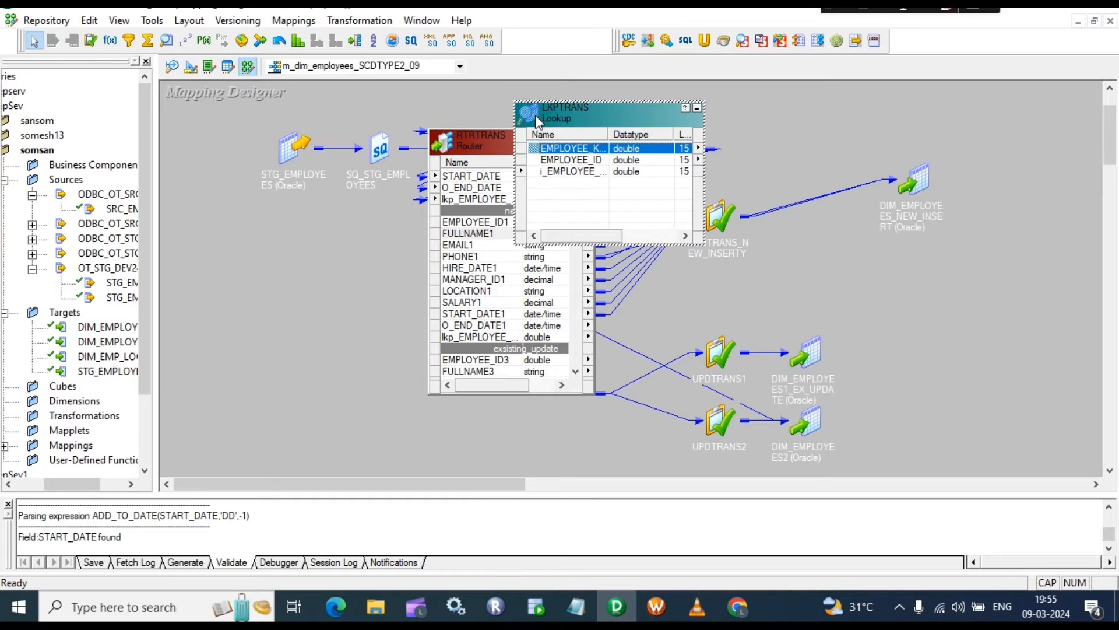
{"action": "left_click", "coordinate": [580, 161]}
{"action": "left_click", "coordinate": [578, 173]}
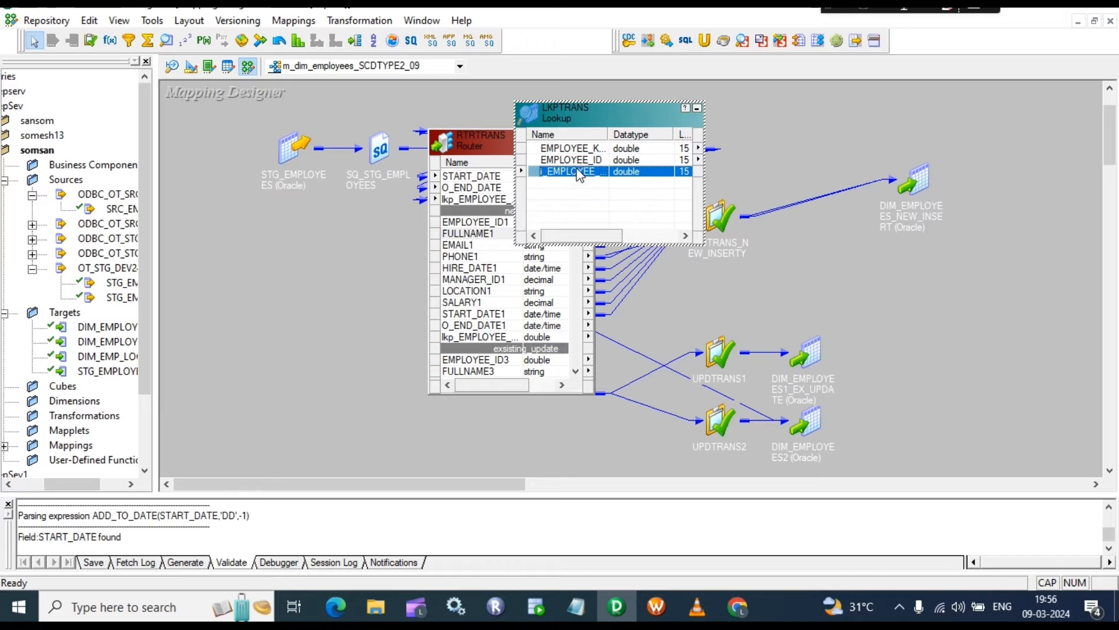
{"action": "left_click", "coordinate": [579, 160]}
{"action": "double_click", "coordinate": [583, 149]}
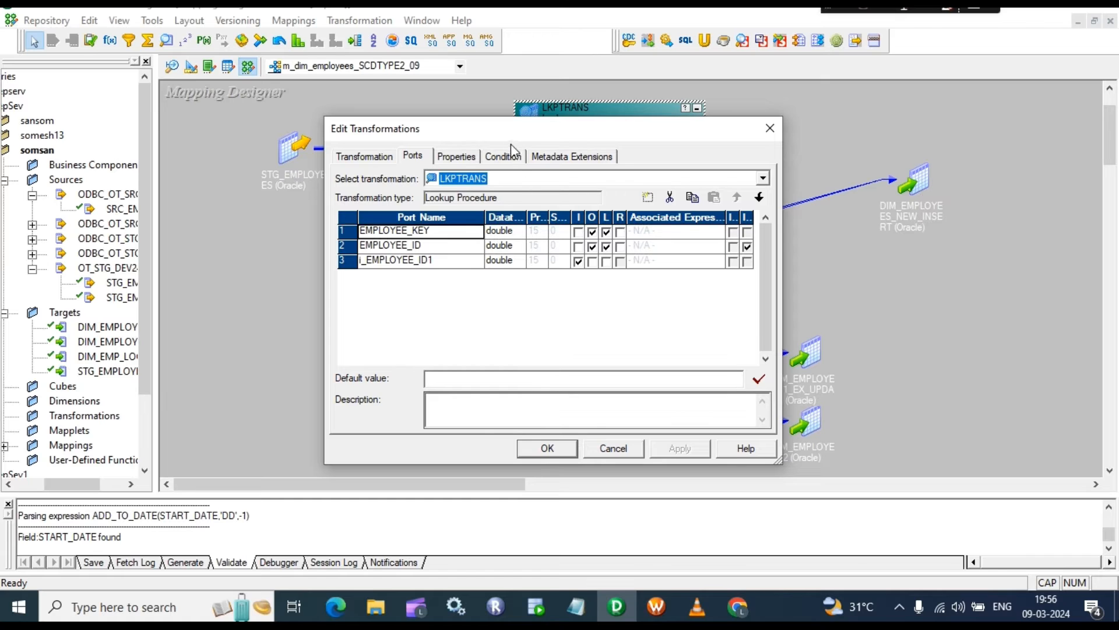
{"action": "left_click", "coordinate": [771, 129]}
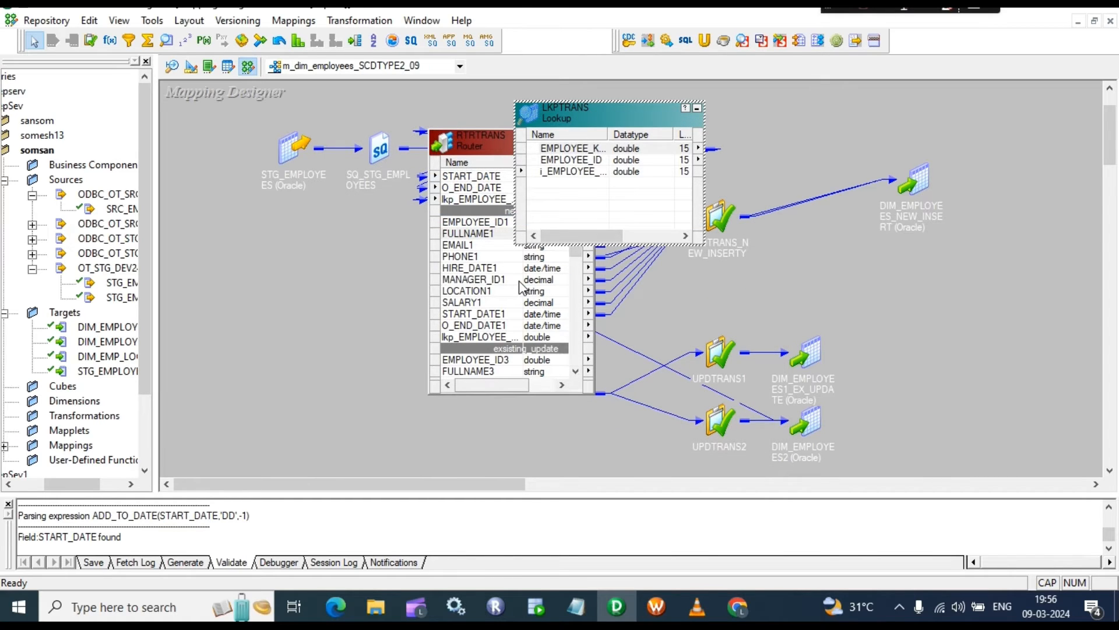
{"action": "left_click", "coordinate": [518, 281]}
{"action": "scroll", "coordinate": [498, 308], "scroll_direction": "down", "scroll_amount": 2}
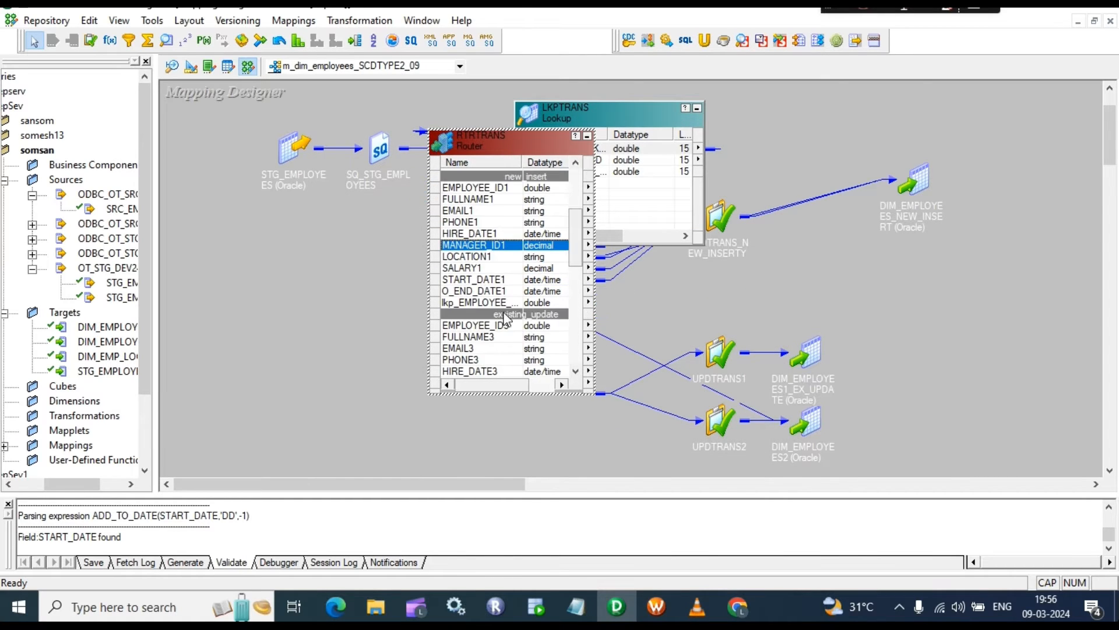
{"action": "double_click", "coordinate": [506, 341]}
{"action": "left_click", "coordinate": [499, 156]}
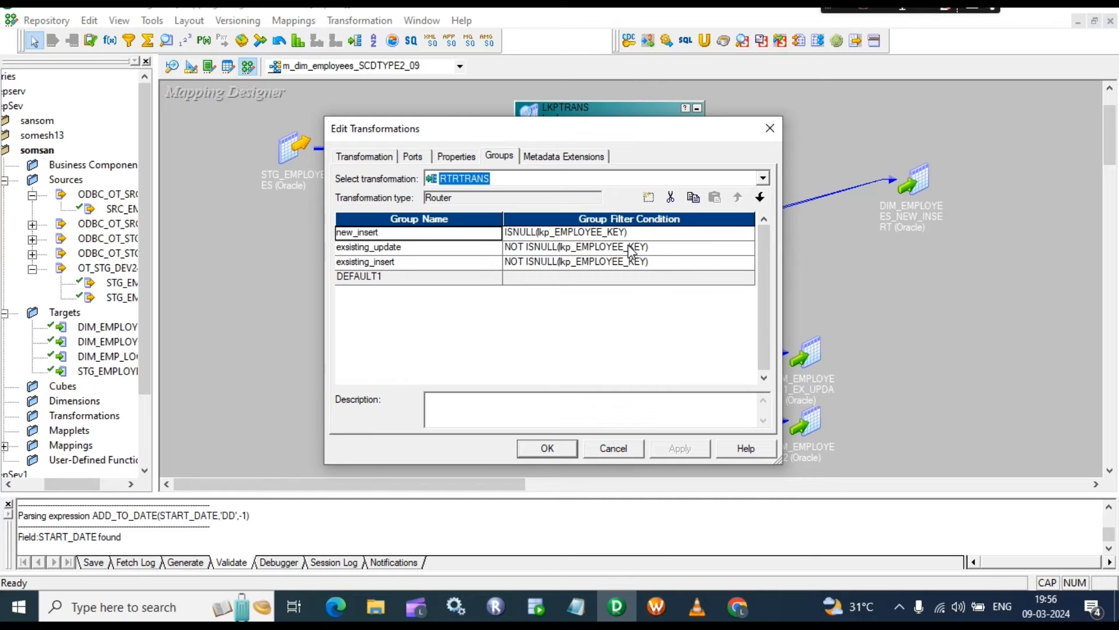
{"action": "left_click", "coordinate": [510, 249]}
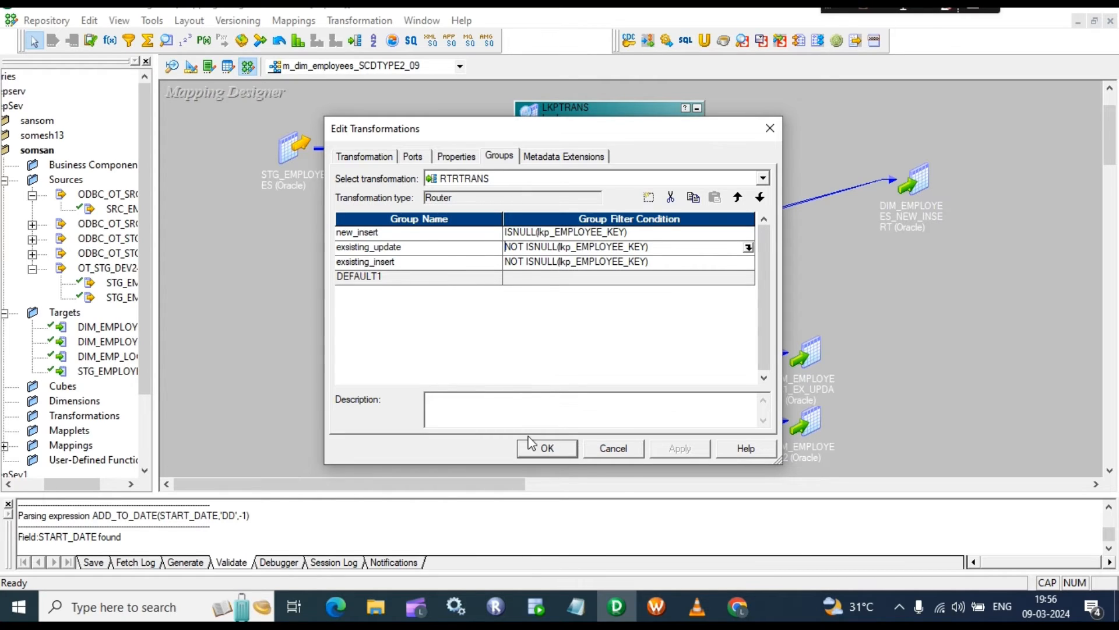
{"action": "left_click", "coordinate": [545, 449]}
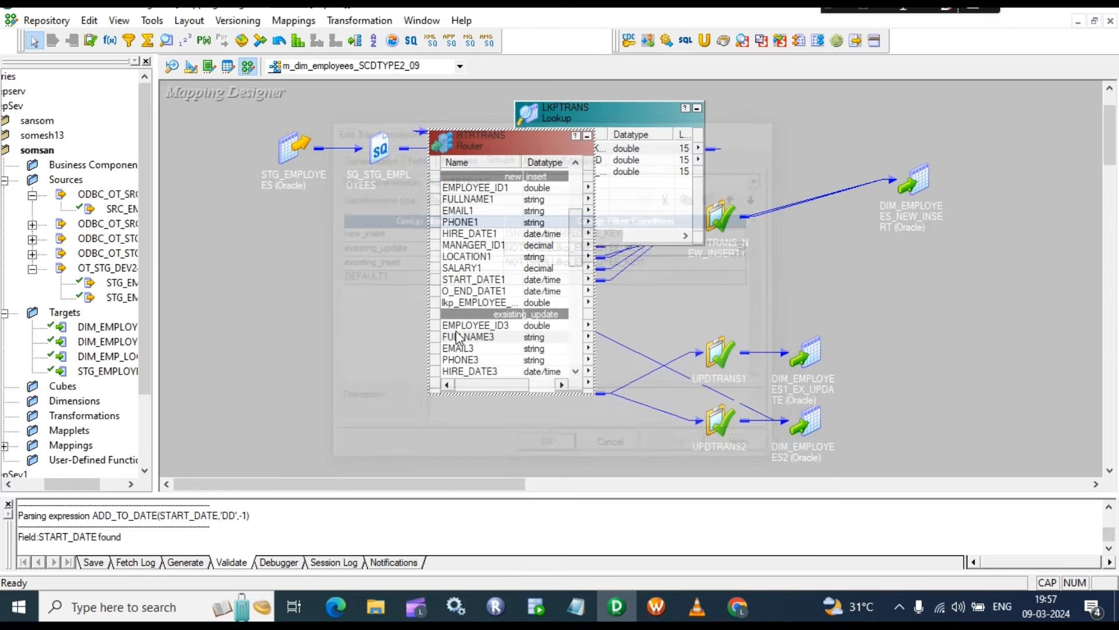
Step: Move UPDTRANS1 up the canvas, review its ports, and collapse it to an icon
{"action": "scroll", "coordinate": [507, 263], "scroll_direction": "down", "scroll_amount": 2}
{"action": "left_click", "coordinate": [476, 267]}
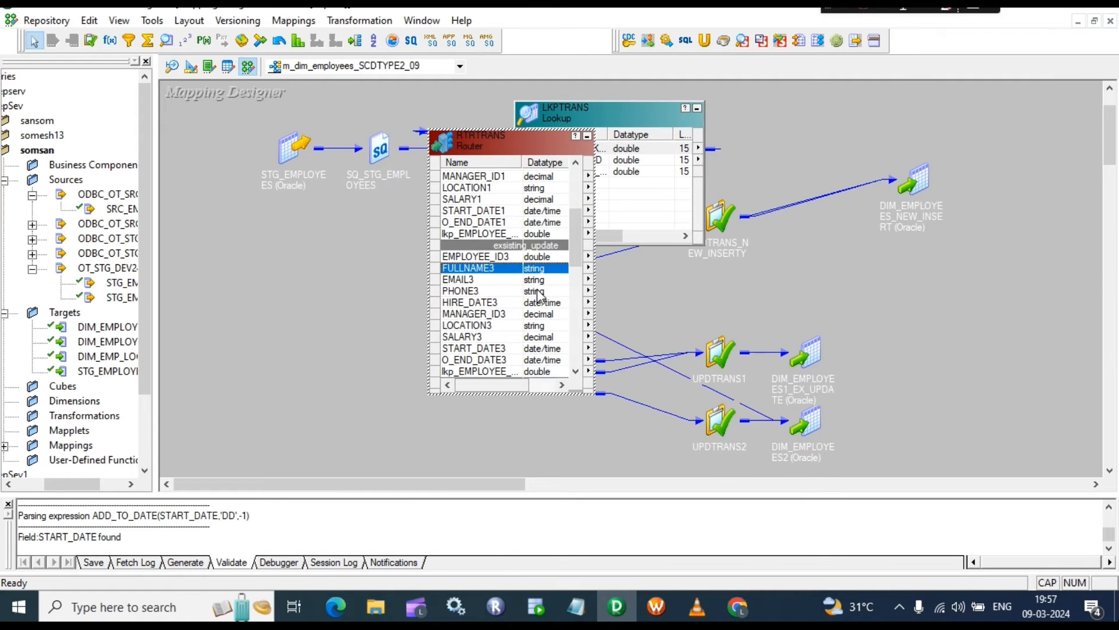
{"action": "double_click", "coordinate": [728, 353]}
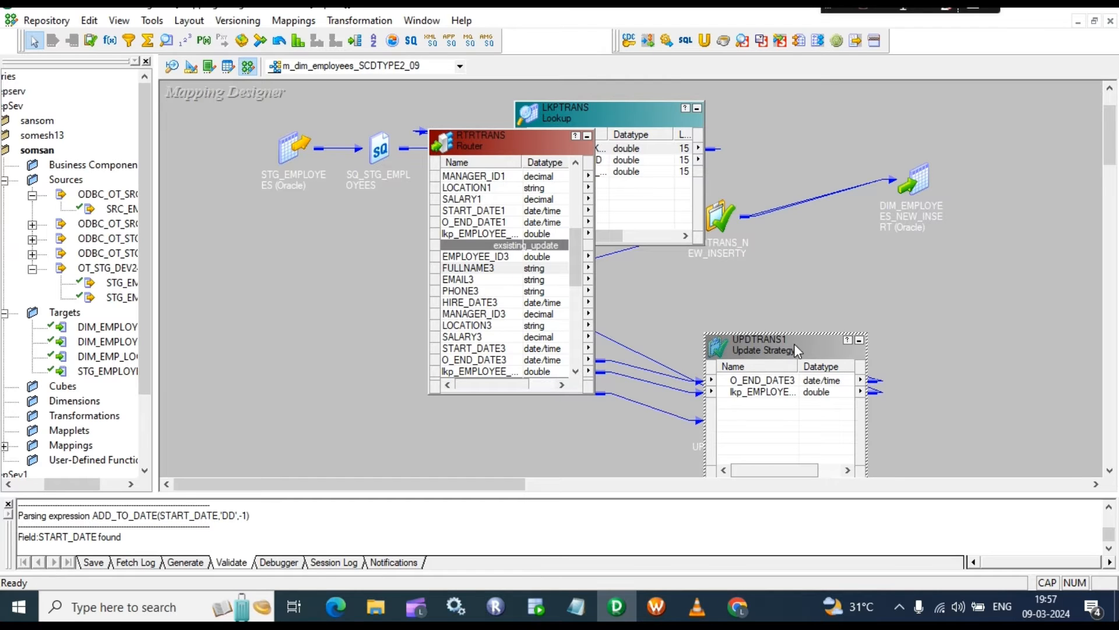
{"action": "left_click_drag", "start_coordinate": [794, 344], "coordinate": [776, 215]}
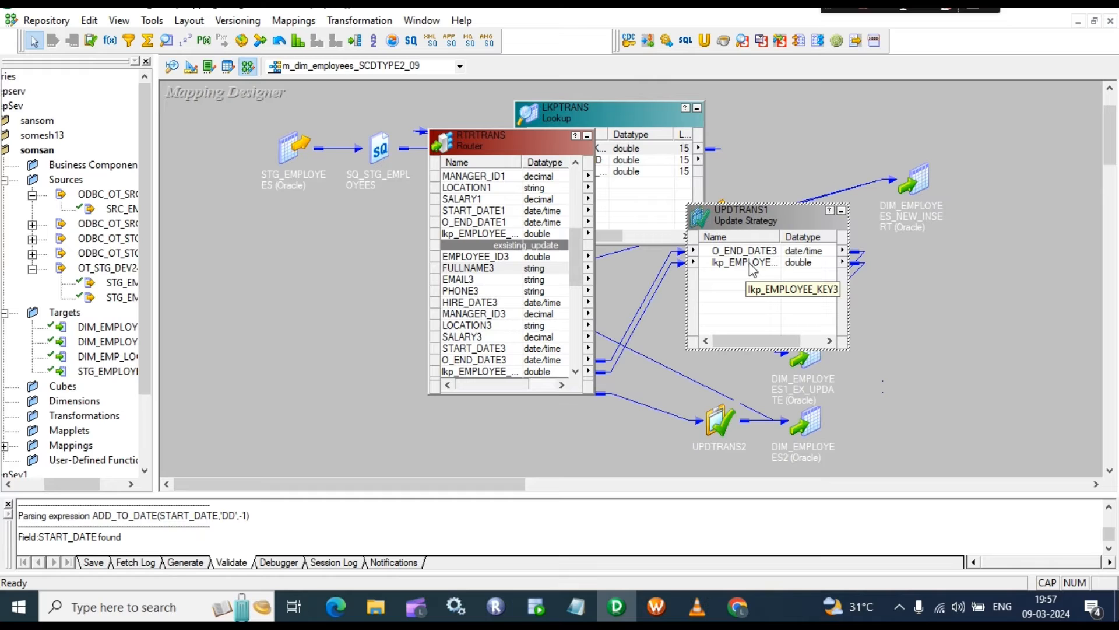
{"action": "double_click", "coordinate": [752, 265]}
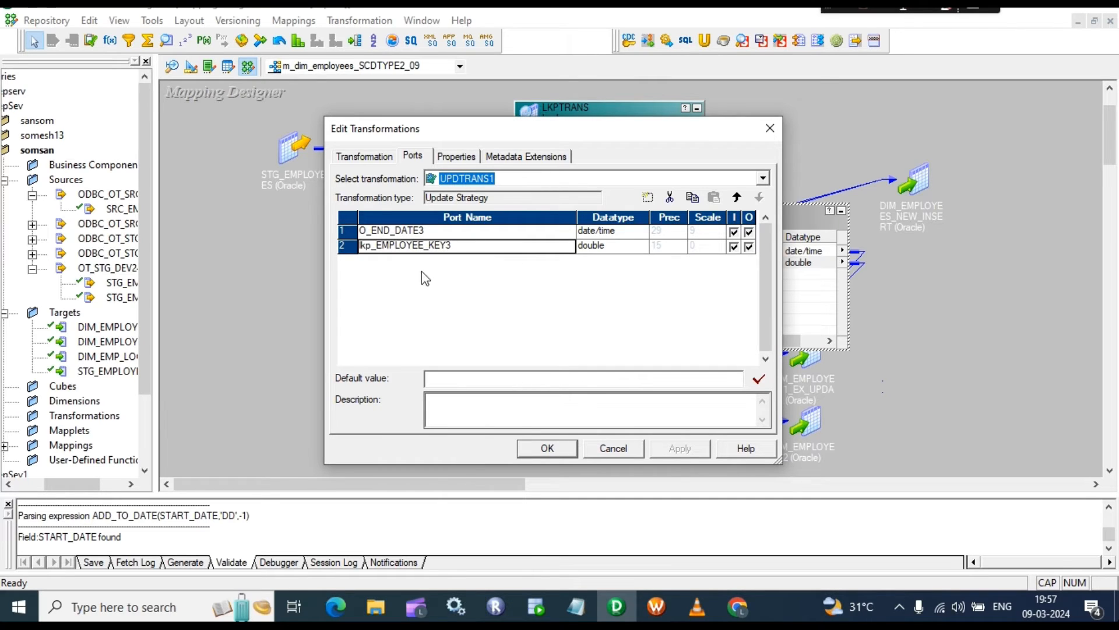
{"action": "left_click", "coordinate": [547, 448]}
{"action": "left_click", "coordinate": [841, 210]}
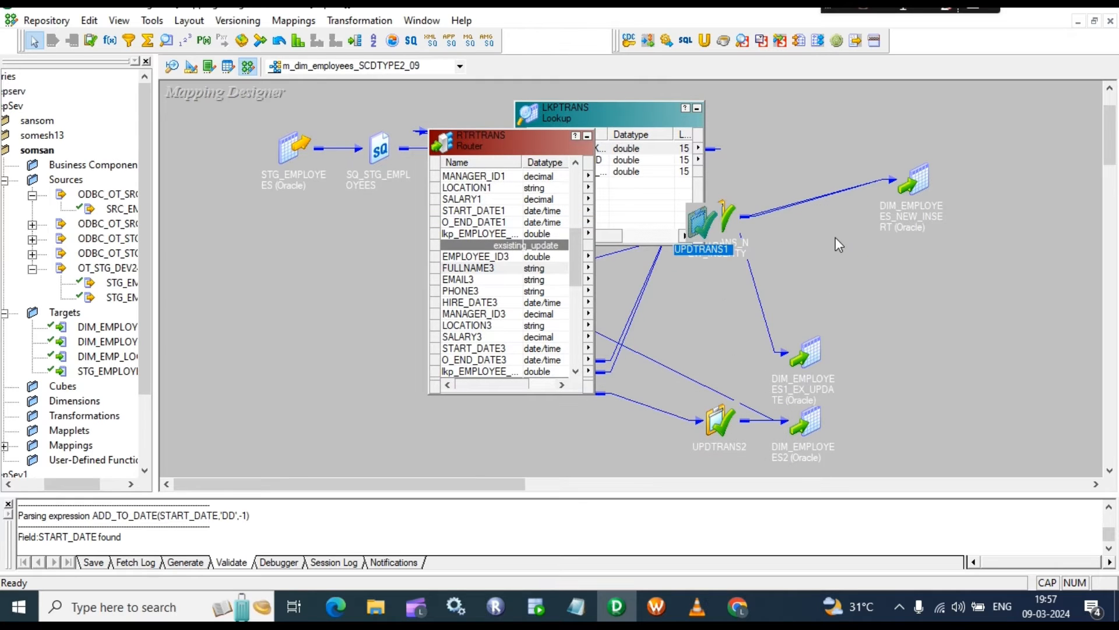
Step: Move DIM_EMPLOYEES1_EX_UPDATE to the top right, review its columns, and collapse it
{"action": "double_click", "coordinate": [803, 356]}
{"action": "left_click_drag", "start_coordinate": [864, 350], "coordinate": [914, 98]}
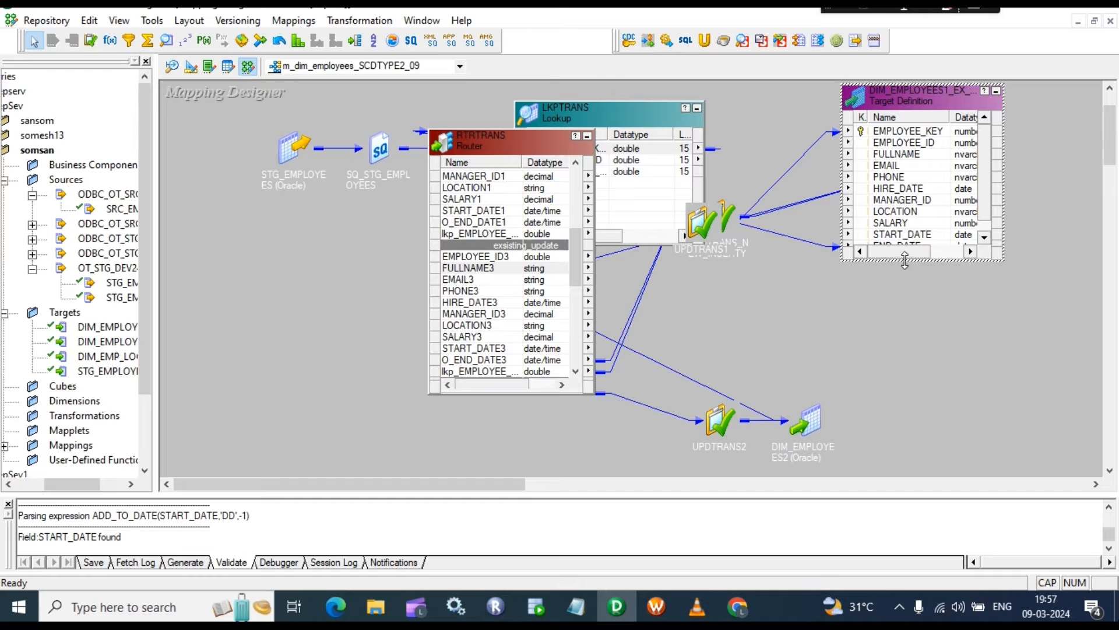
{"action": "left_click_drag", "start_coordinate": [905, 263], "coordinate": [905, 328]}
{"action": "left_click", "coordinate": [894, 247]}
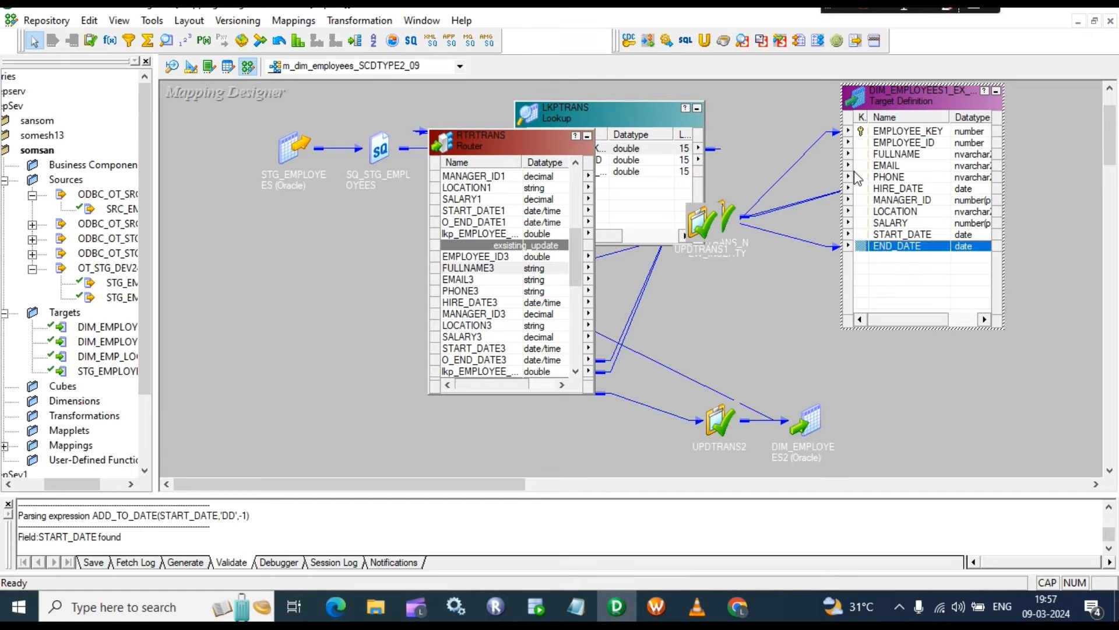
{"action": "double_click", "coordinate": [902, 131]}
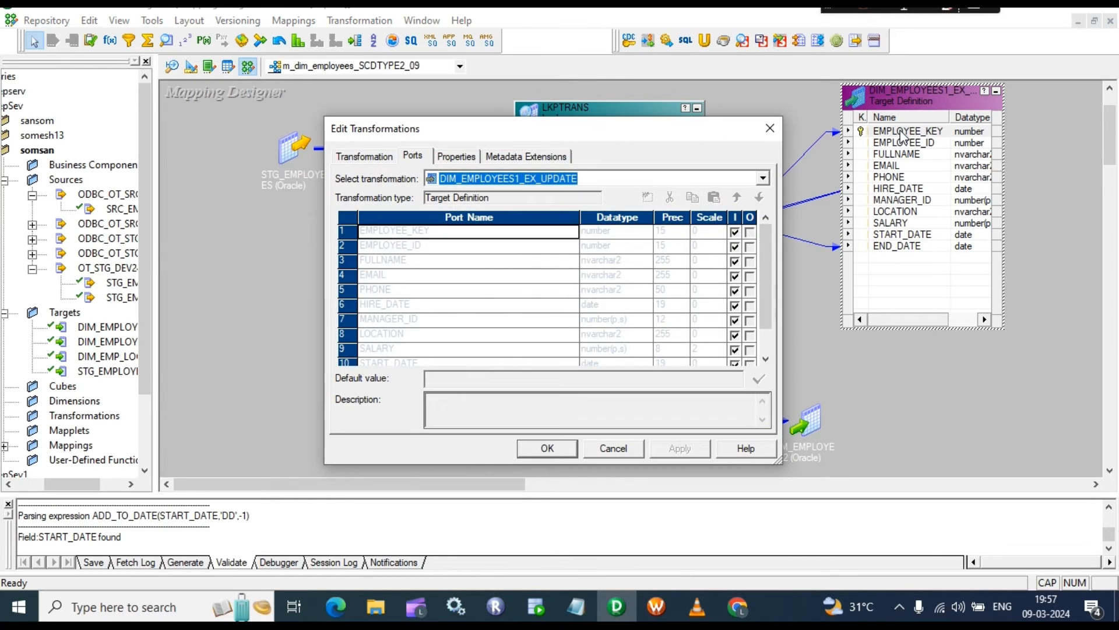
{"action": "left_click", "coordinate": [770, 128]}
{"action": "left_click", "coordinate": [996, 91]}
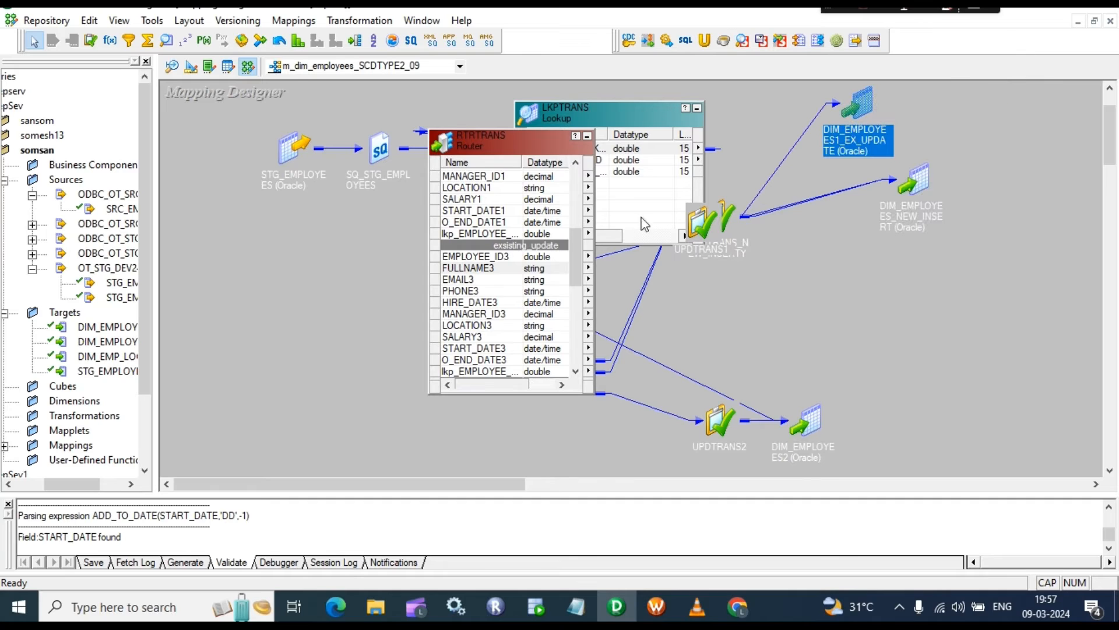
{"action": "scroll", "coordinate": [537, 306], "scroll_direction": "down", "scroll_amount": 2}
Step: Move UPDTRANS2 beside the router and expand it to show EMPLOYEE_ID4 through START_DATE4
{"action": "scroll", "coordinate": [537, 306], "scroll_direction": "down", "scroll_amount": 1}
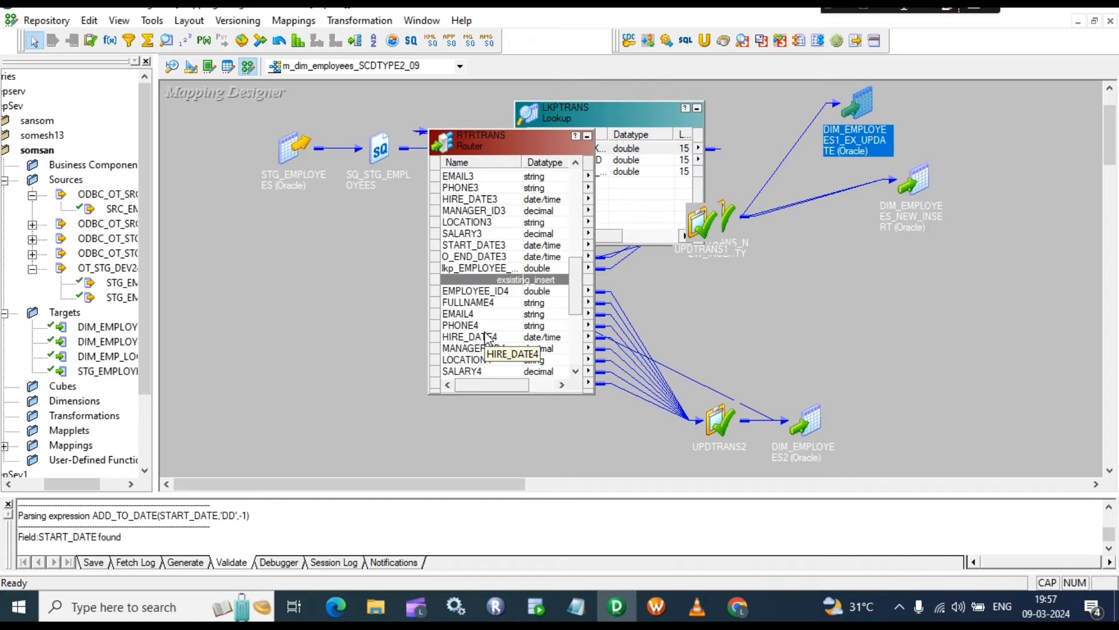
{"action": "scroll", "coordinate": [485, 337], "scroll_direction": "down", "scroll_amount": 3}
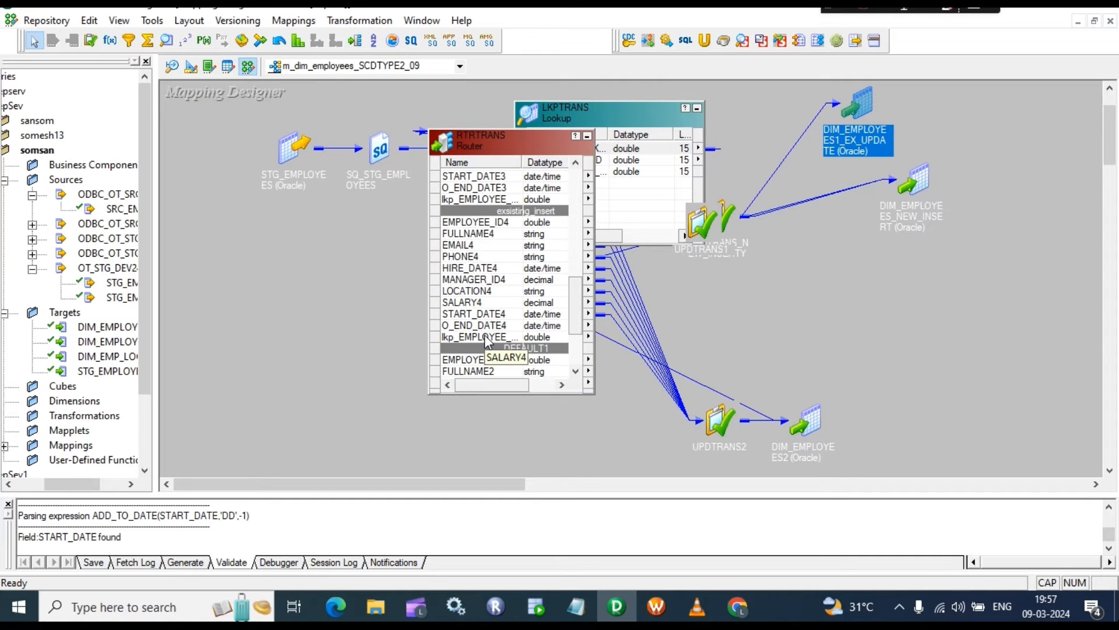
{"action": "scroll", "coordinate": [488, 345], "scroll_direction": "down", "scroll_amount": 2}
{"action": "scroll", "coordinate": [487, 338], "scroll_direction": "up", "scroll_amount": 3}
{"action": "left_click_drag", "start_coordinate": [720, 421], "coordinate": [725, 236]}
{"action": "double_click", "coordinate": [722, 302]}
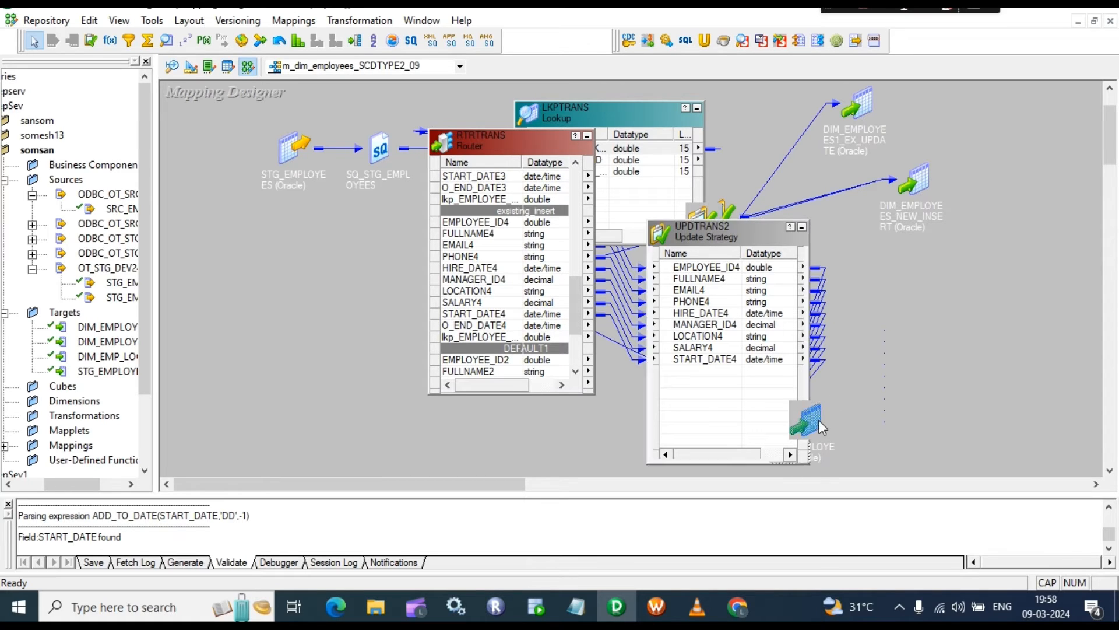
Step: Place DIM_EMPLOYEES2 right of UPDTRANS2 and confirm UPDTRANS2's update strategy is DD_INSERT
{"action": "left_click_drag", "start_coordinate": [819, 420], "coordinate": [940, 295]}
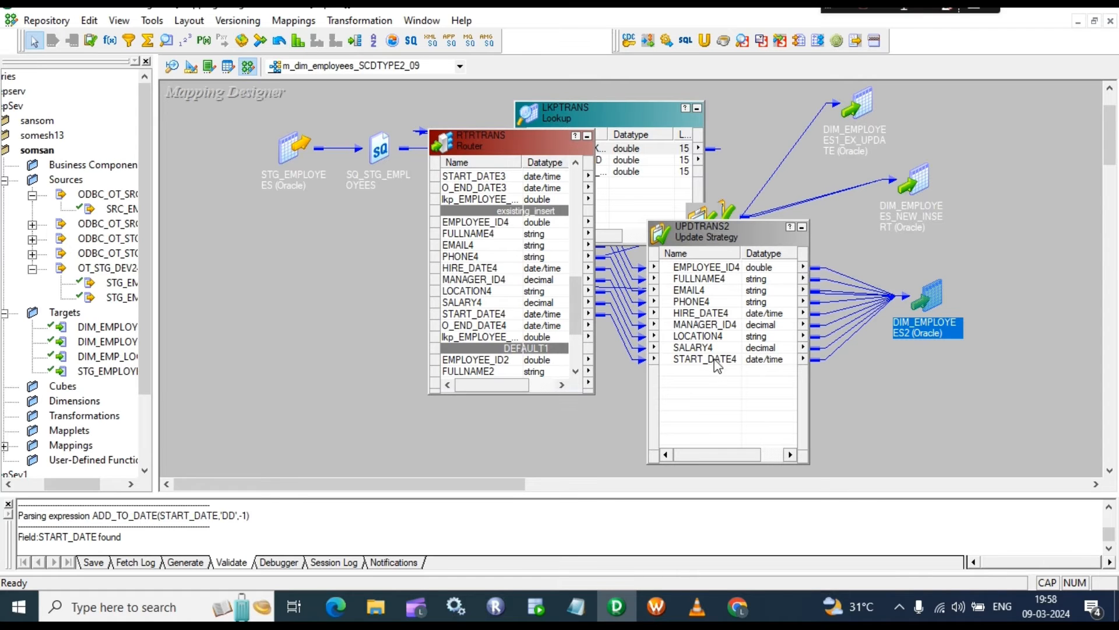
{"action": "left_click", "coordinate": [731, 227]}
{"action": "double_click", "coordinate": [927, 298]}
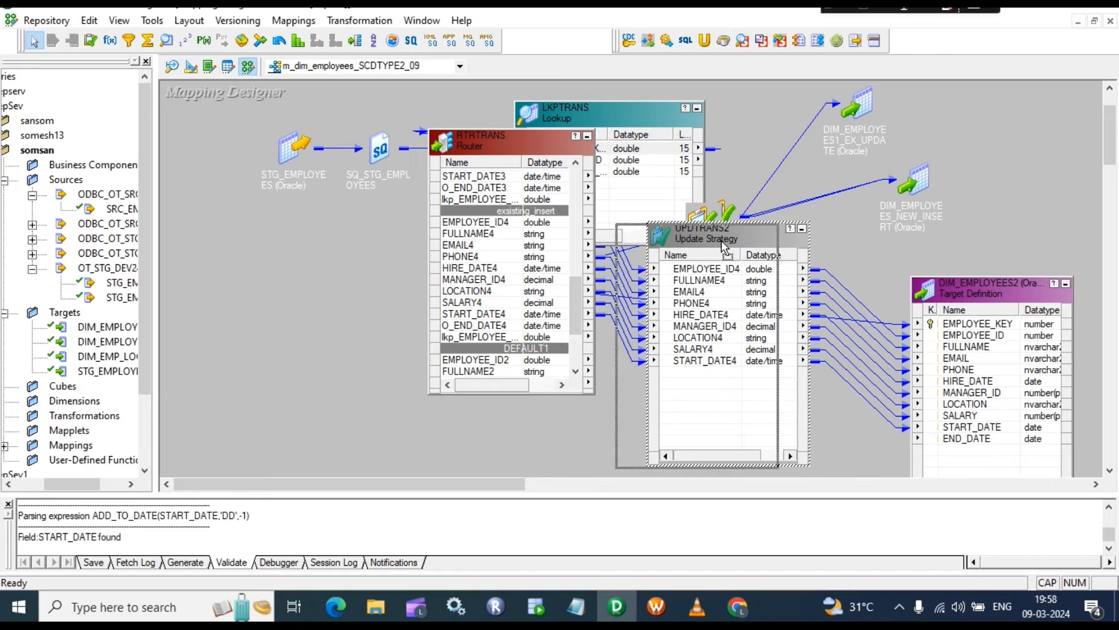
{"action": "double_click", "coordinate": [699, 304]}
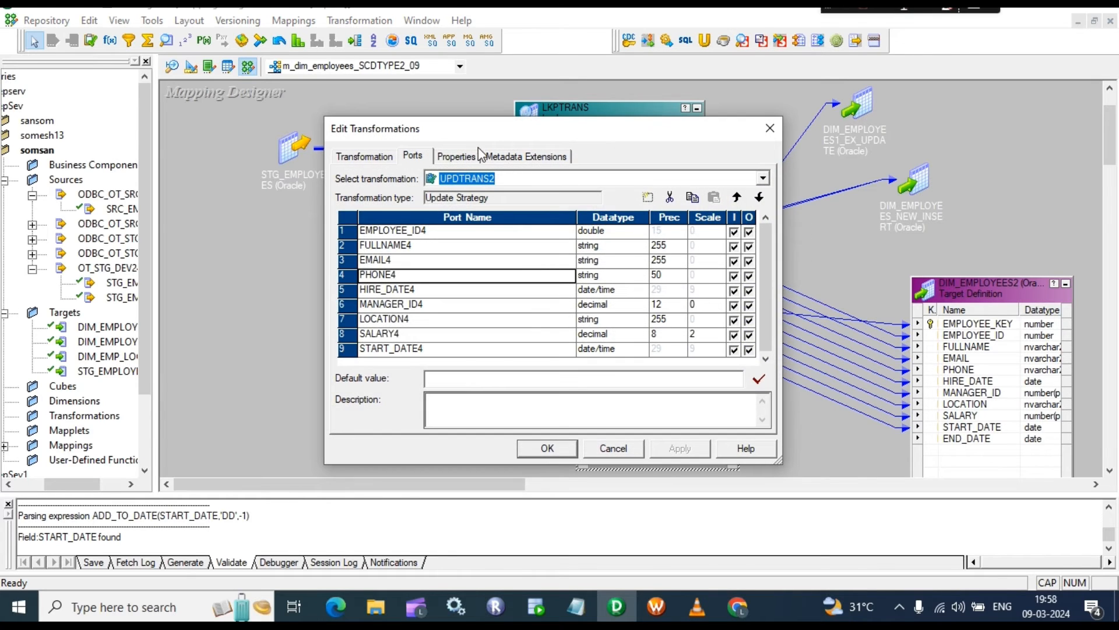
{"action": "left_click", "coordinate": [456, 156]}
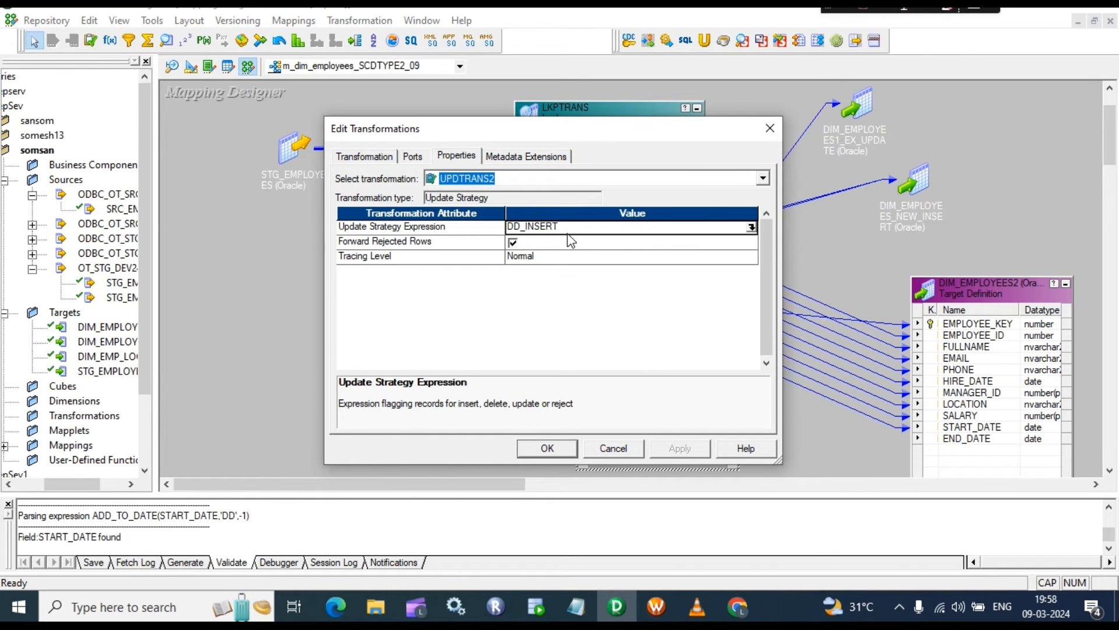
{"action": "left_click", "coordinate": [543, 449]}
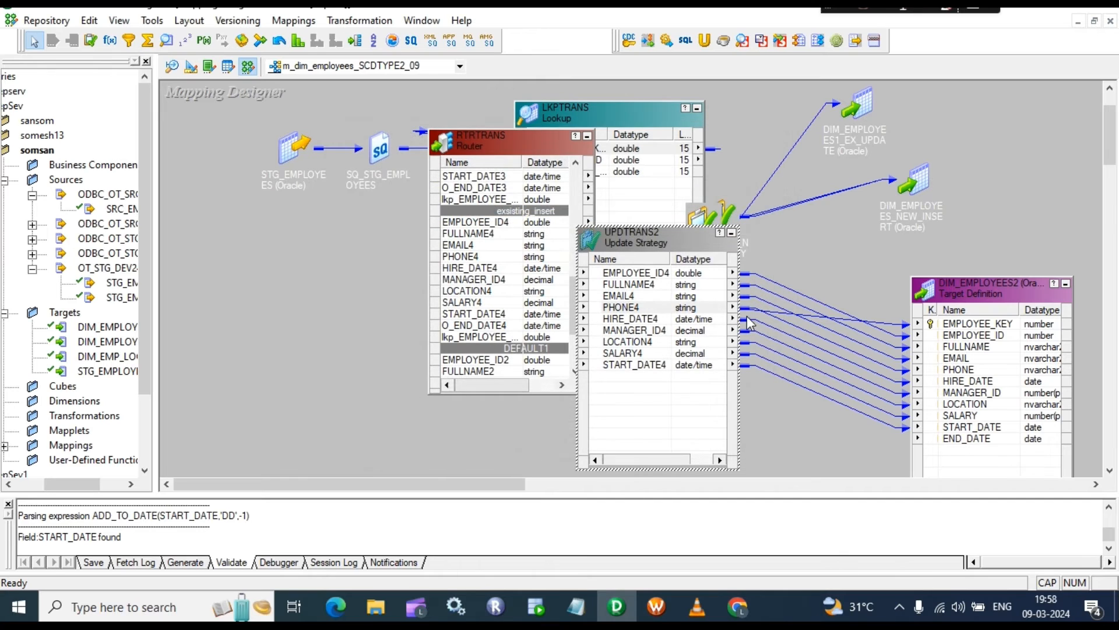
{"action": "left_click", "coordinate": [732, 233]}
Step: Review DIM_EMPLOYEES2, shift the router left, and expand SEQTRANS beside the target
{"action": "double_click", "coordinate": [975, 330]}
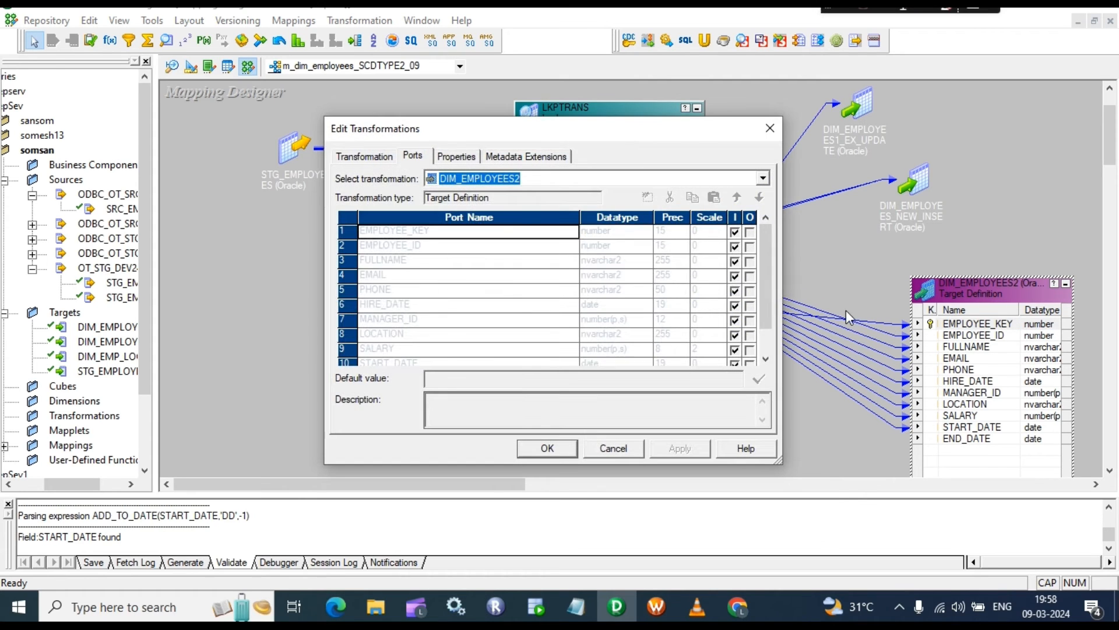
{"action": "left_click", "coordinate": [771, 128]}
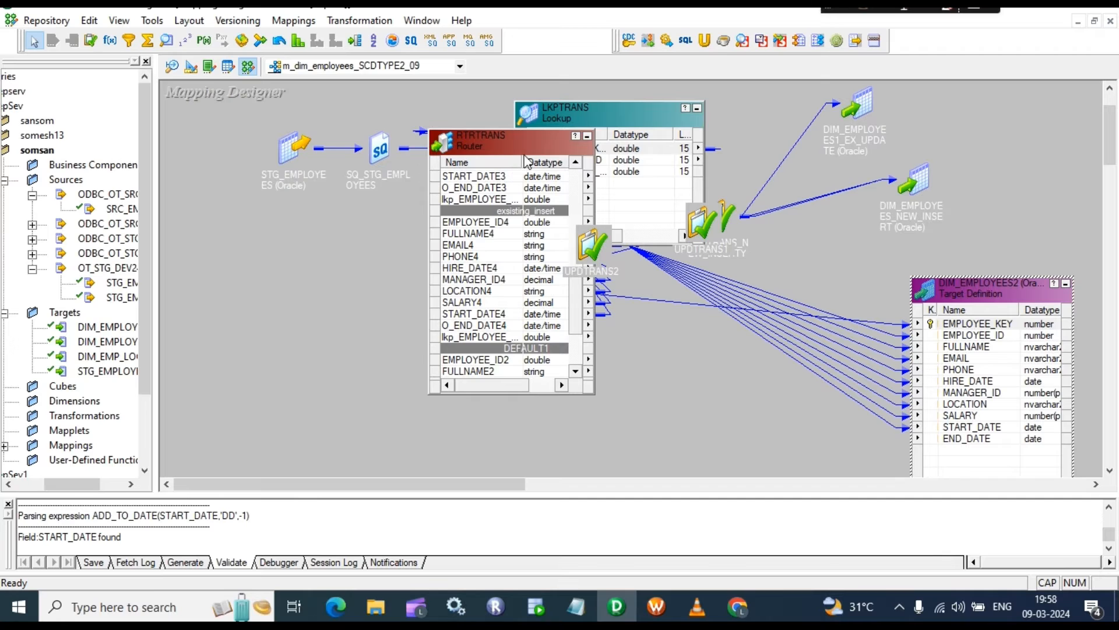
{"action": "left_click_drag", "start_coordinate": [524, 151], "coordinate": [385, 163]}
{"action": "left_click_drag", "start_coordinate": [474, 282], "coordinate": [642, 304]}
{"action": "double_click", "coordinate": [642, 304]}
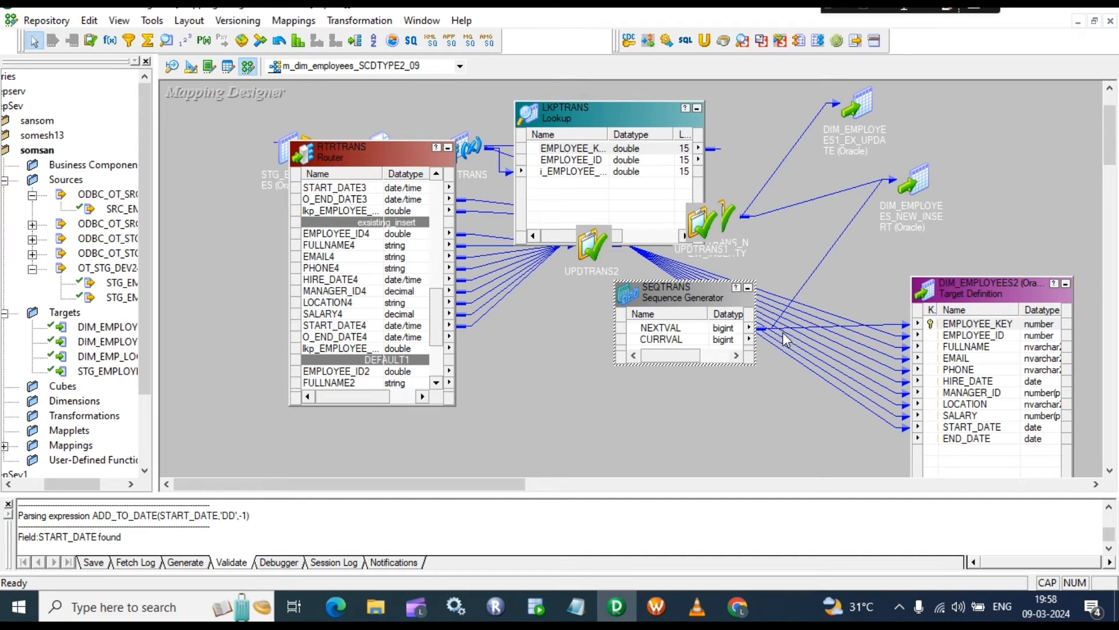
Step: Arrange all objects iconically and save m_dim_employees_SCDTYPE2_09, which validates as VALID
{"action": "right_click", "coordinate": [791, 244]}
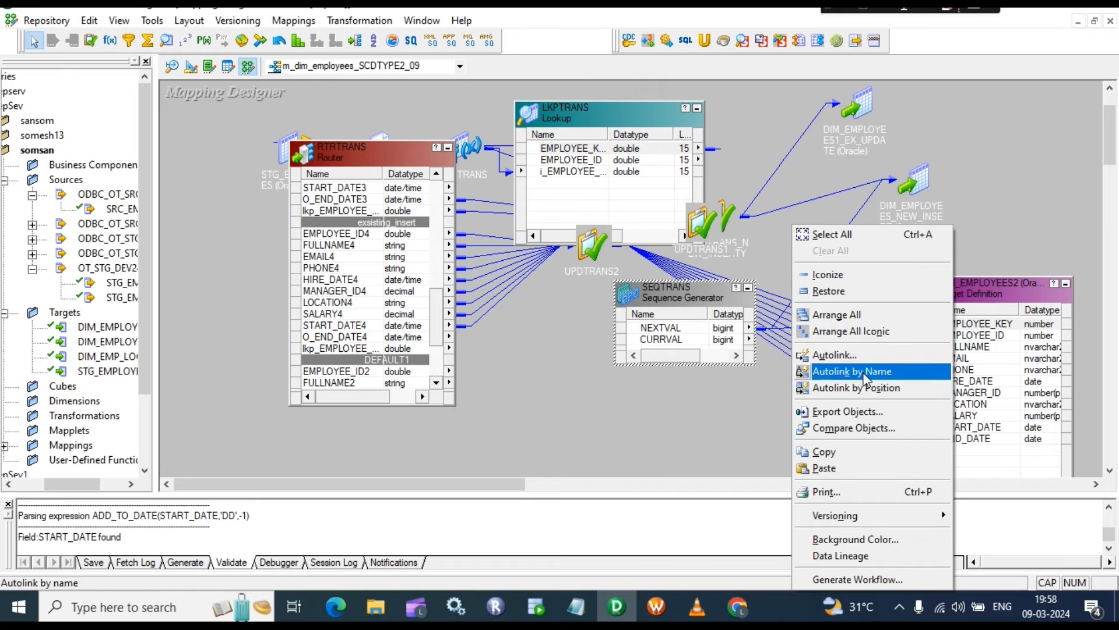
{"action": "left_click", "coordinate": [866, 331]}
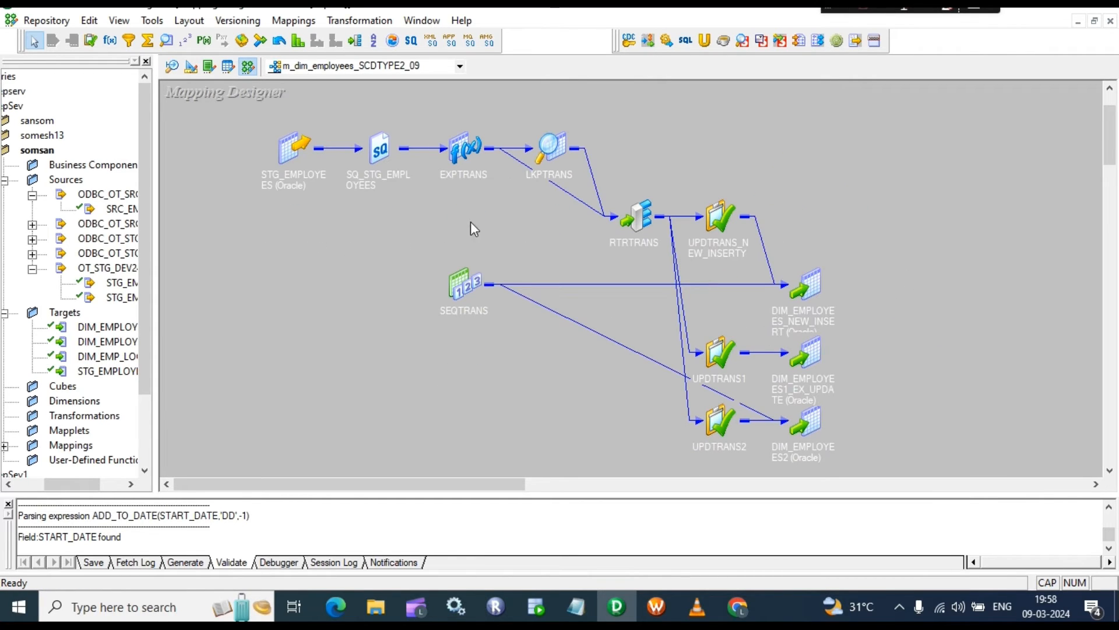
{"action": "left_click_drag", "start_coordinate": [241, 117], "coordinate": [978, 471]}
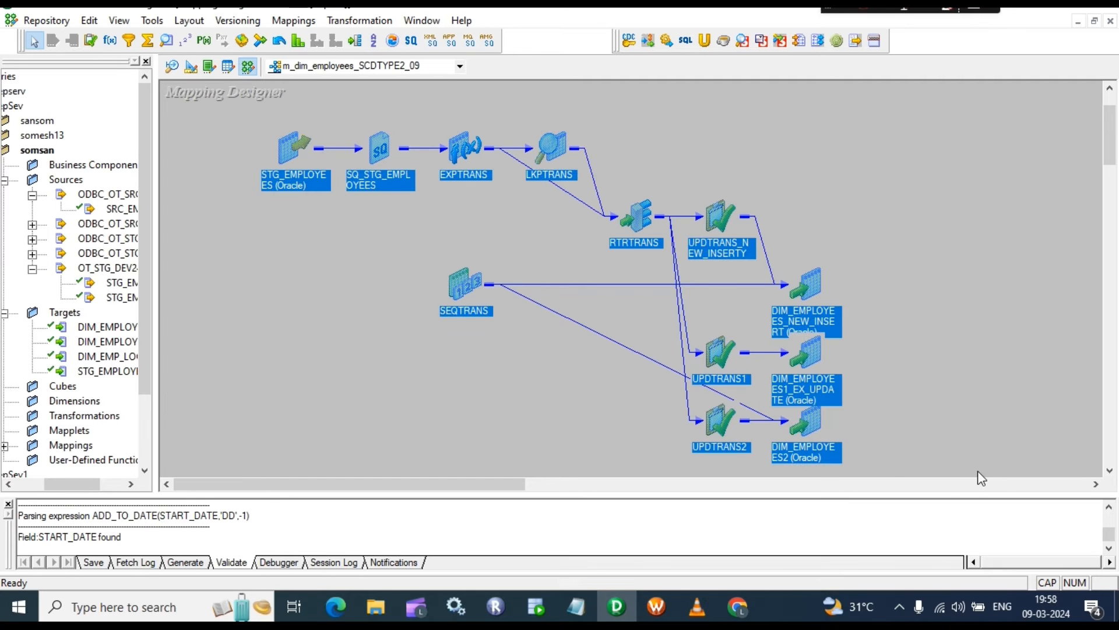
{"action": "left_click", "coordinate": [876, 221]}
{"action": "key", "text": "ctrl+s"}
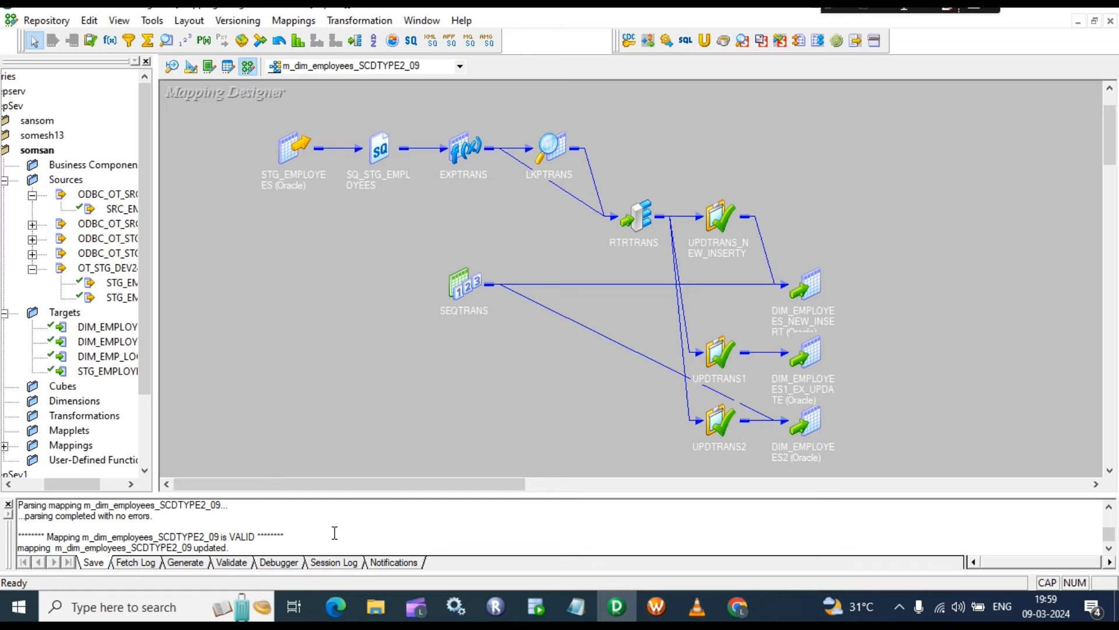
{"action": "scroll", "coordinate": [336, 532], "scroll_direction": "up", "scroll_amount": 1}
{"action": "right_click", "coordinate": [899, 117]}
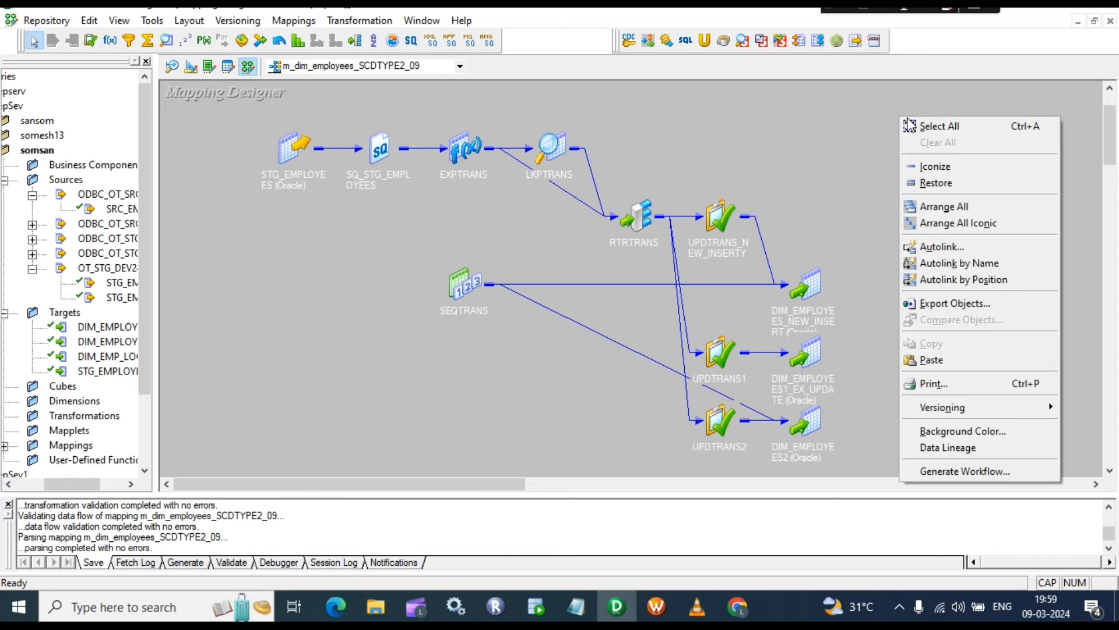
Step: Generate a workflow with a reusable session, setting SQ_STG_EMPLOYEES to rel_OT_STG_DEV24
{"action": "left_click", "coordinate": [950, 473]}
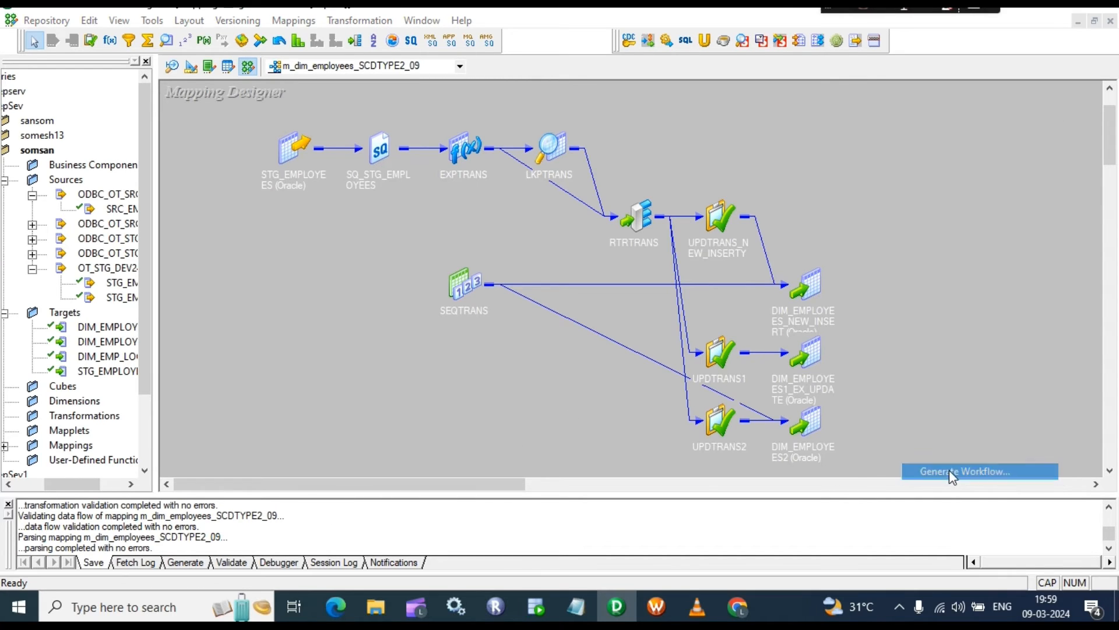
{"action": "left_click", "coordinate": [461, 231]}
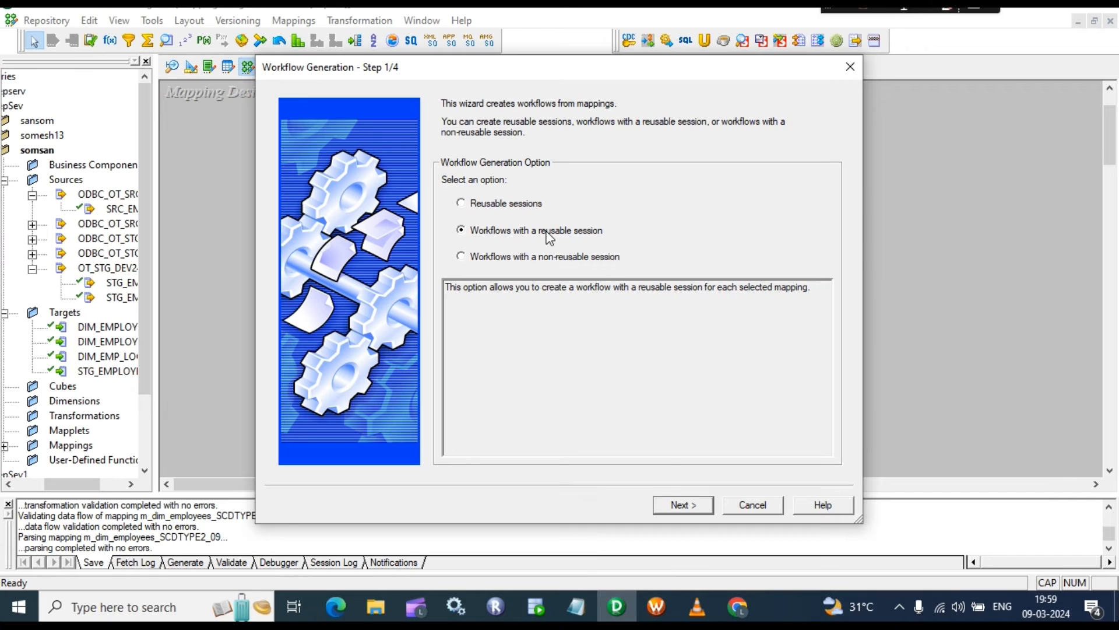
{"action": "left_click", "coordinate": [682, 505]}
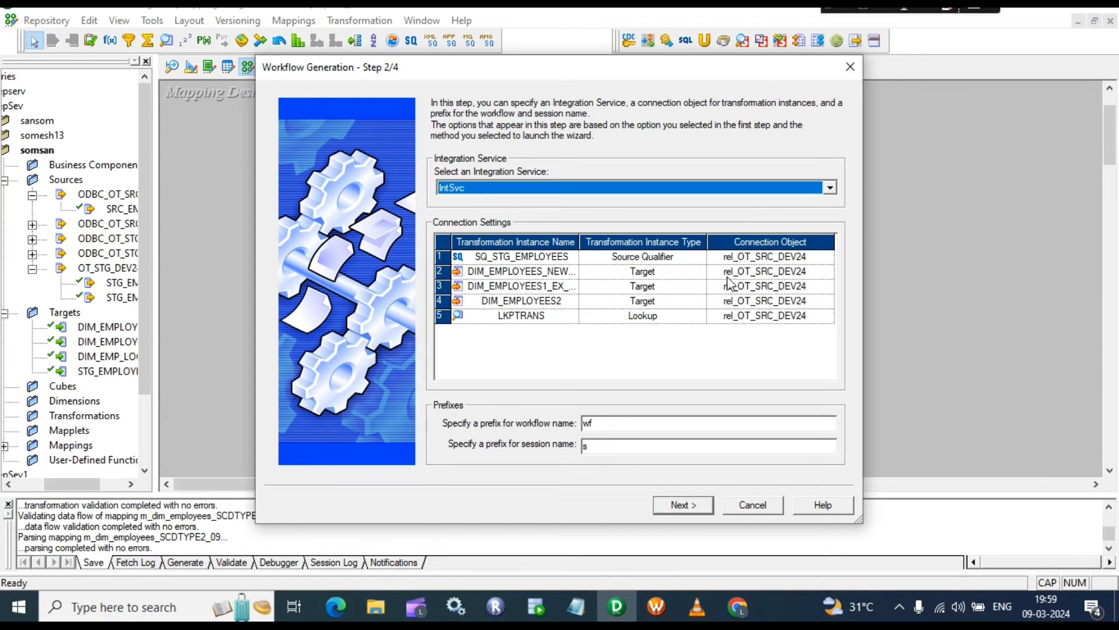
{"action": "left_click", "coordinate": [777, 256]}
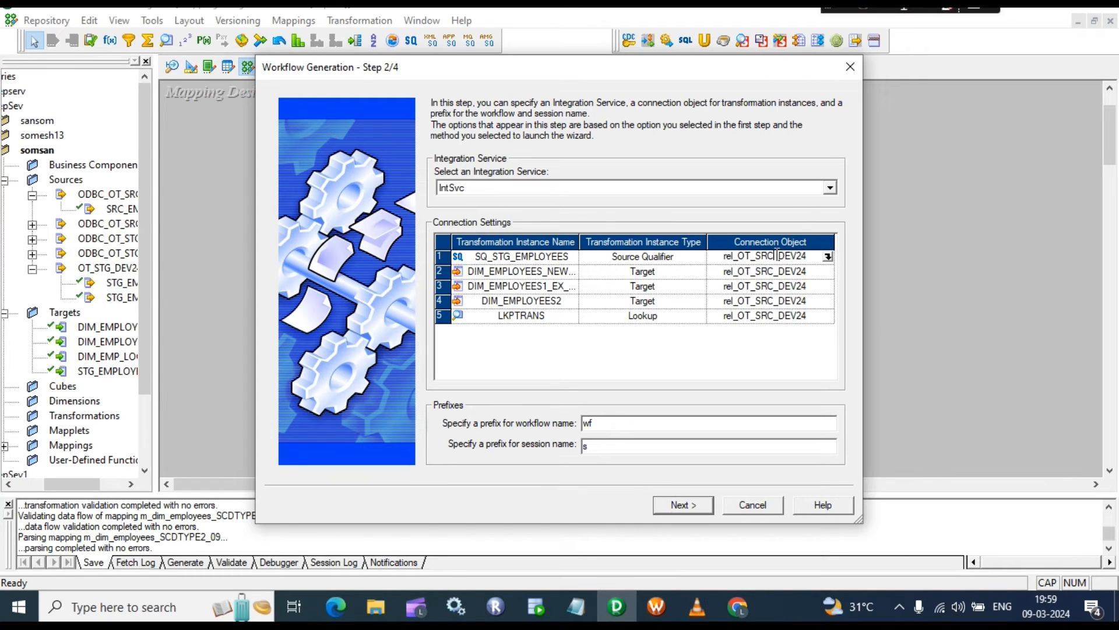
{"action": "left_click", "coordinate": [828, 258]}
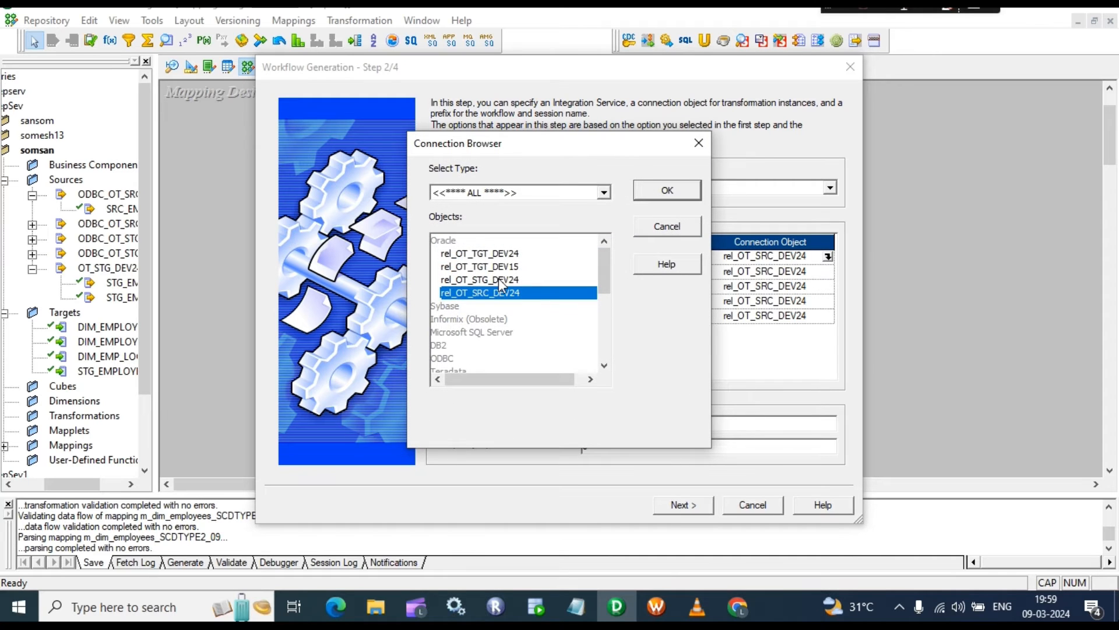
{"action": "left_click", "coordinate": [497, 281]}
{"action": "left_click", "coordinate": [667, 190]}
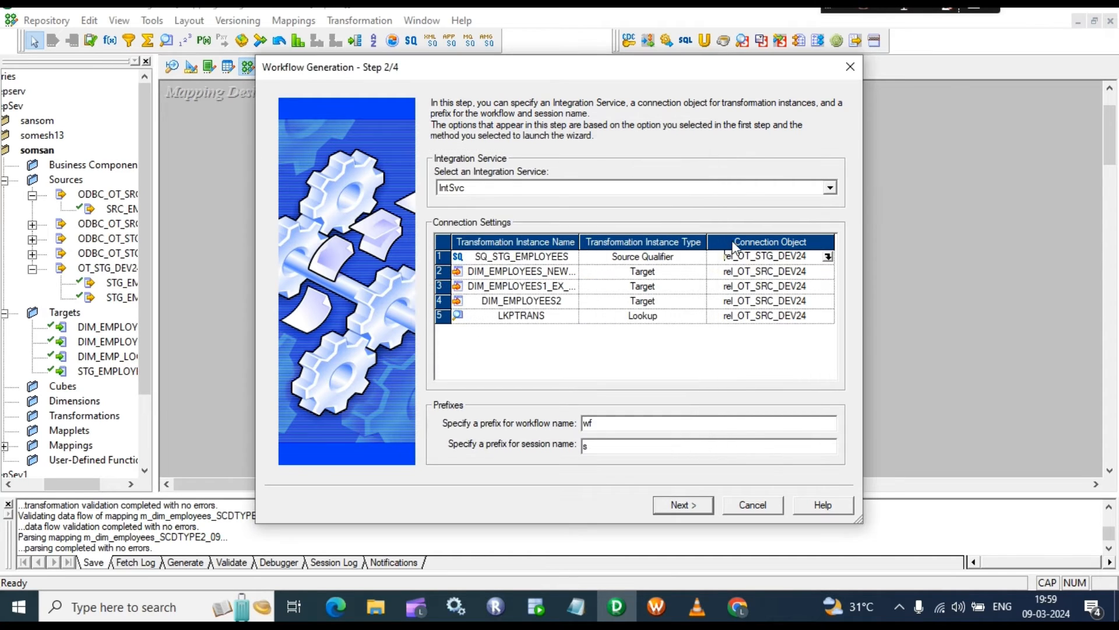
Step: Point the first two targets' connections to rel_OT_TGT_DEV15
{"action": "left_click", "coordinate": [786, 277]}
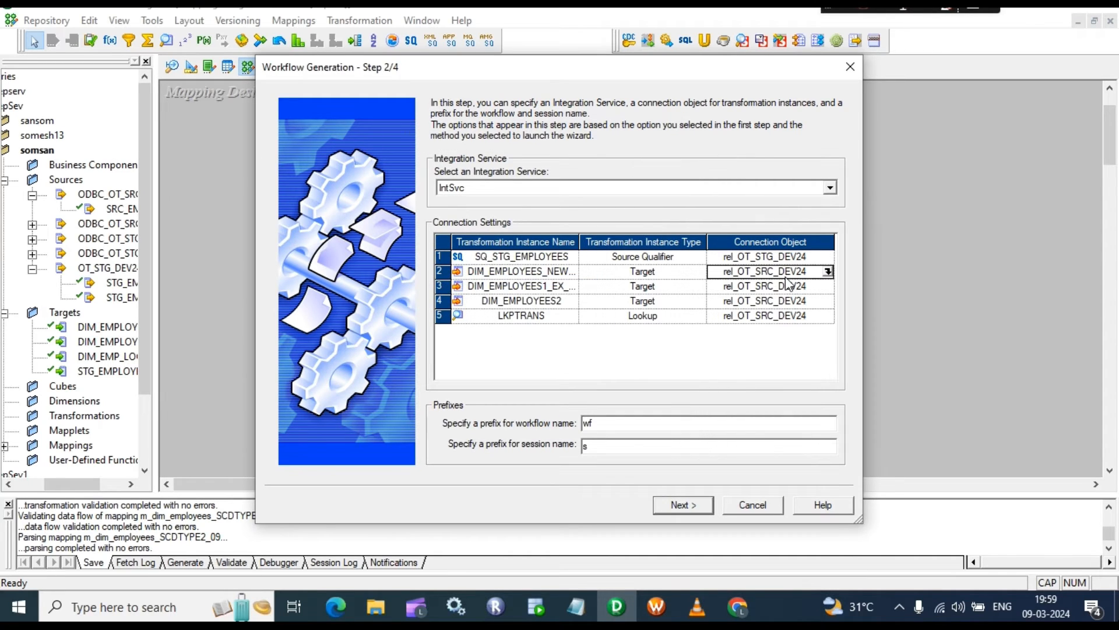
{"action": "left_click", "coordinate": [828, 271]}
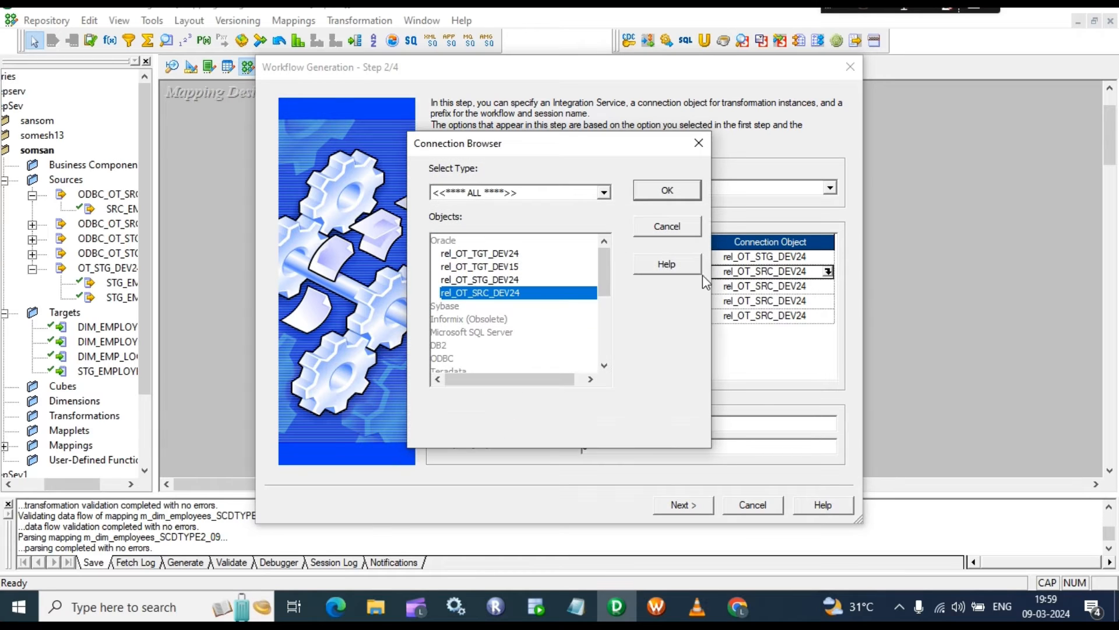
{"action": "left_click", "coordinate": [492, 267]}
{"action": "left_click", "coordinate": [665, 192]}
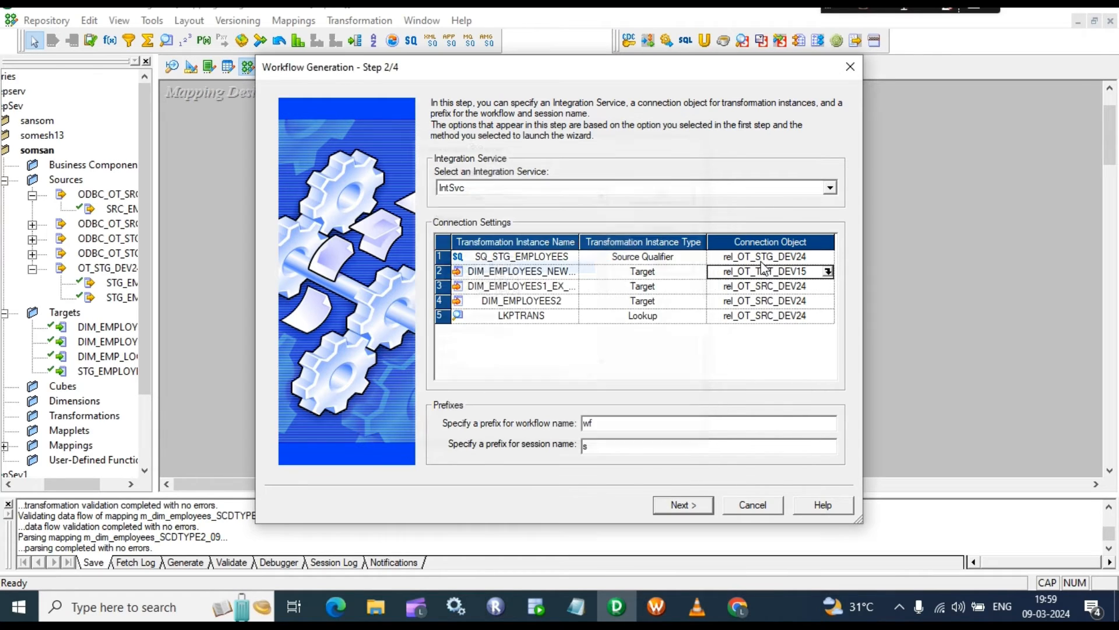
{"action": "left_click", "coordinate": [828, 286]}
{"action": "left_click", "coordinate": [828, 287]}
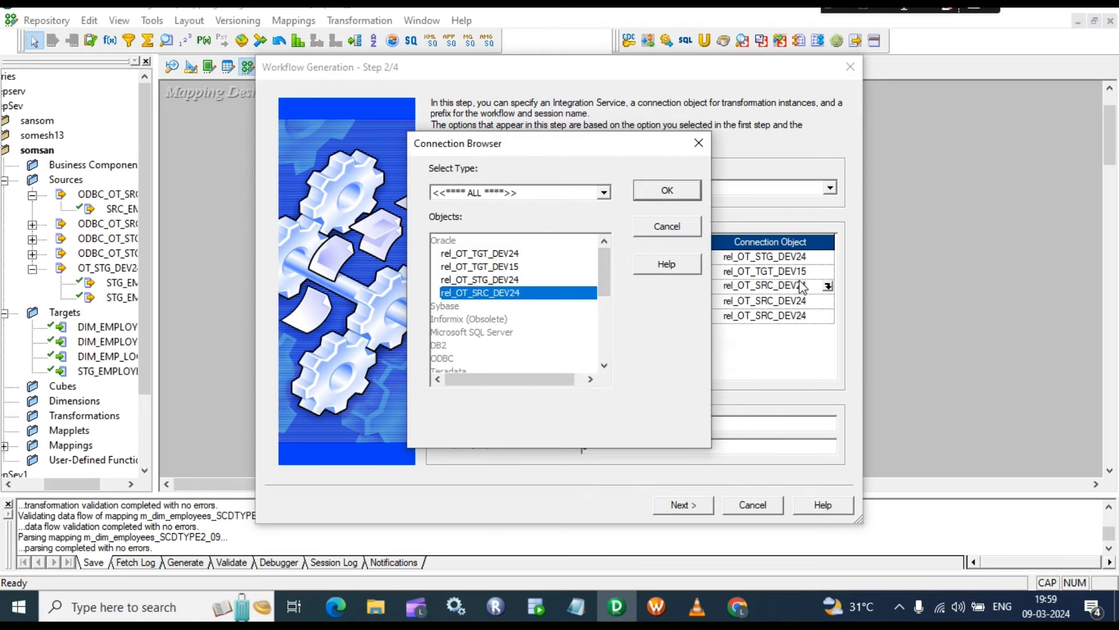
{"action": "left_click", "coordinate": [487, 266]}
{"action": "left_click", "coordinate": [670, 191]}
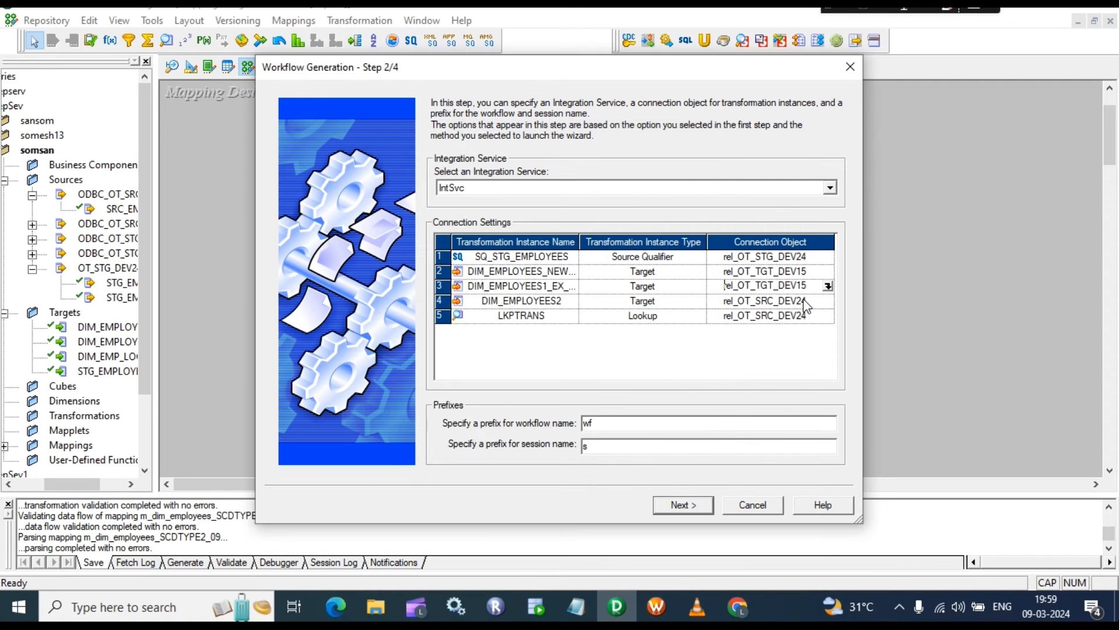
Step: Set DIM_EMPLOYEES2 and the LKPTRANS lookup connections to rel_OT_TGT_DEV15 as well
{"action": "left_click", "coordinate": [827, 301]}
{"action": "left_click", "coordinate": [828, 301]}
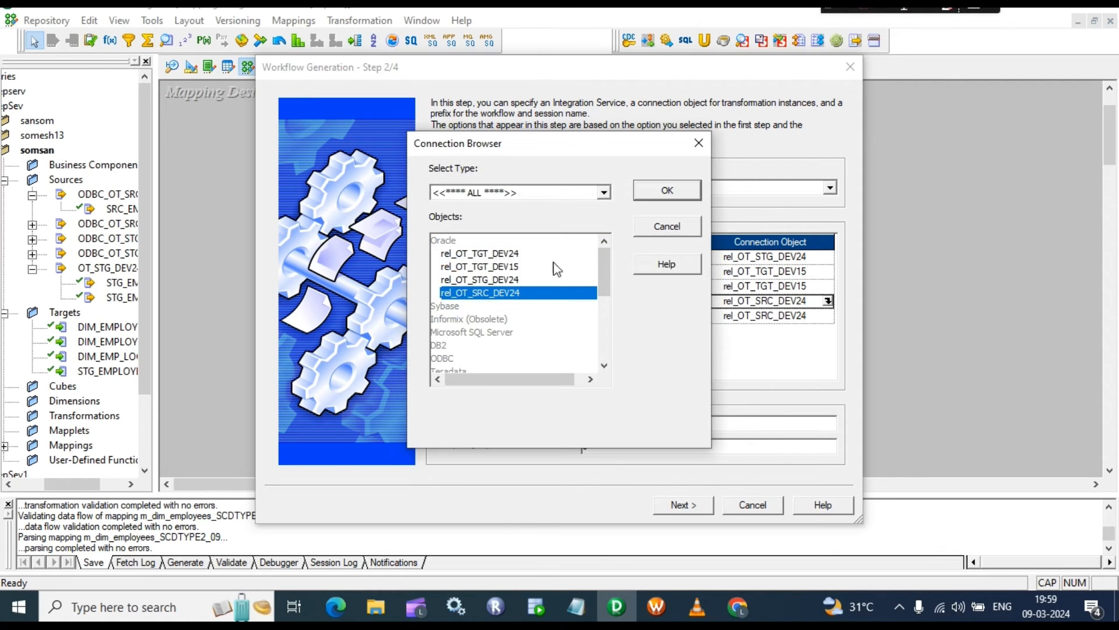
{"action": "left_click", "coordinate": [498, 268]}
{"action": "left_click", "coordinate": [680, 196]}
{"action": "left_click", "coordinate": [812, 316]}
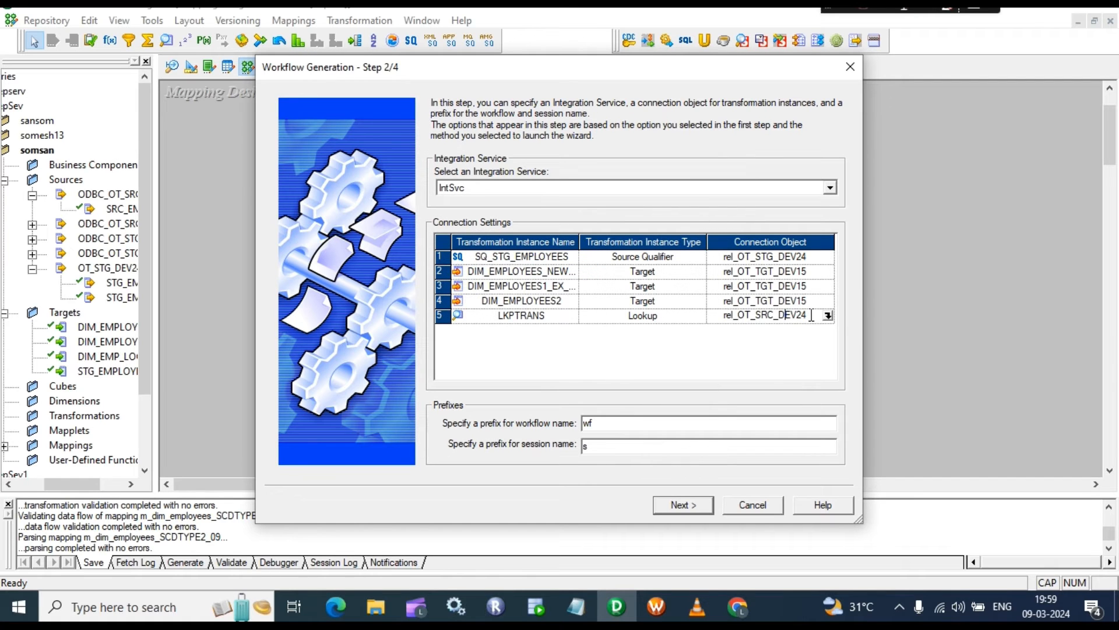
{"action": "left_click", "coordinate": [828, 316]}
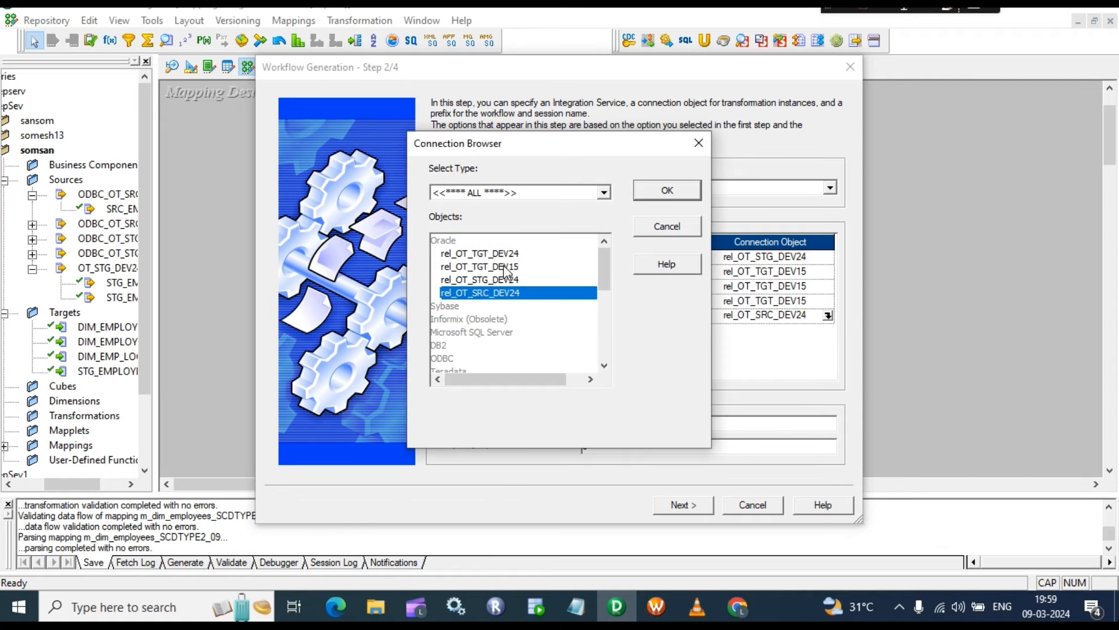
{"action": "left_click", "coordinate": [505, 272]}
{"action": "left_click", "coordinate": [667, 193]}
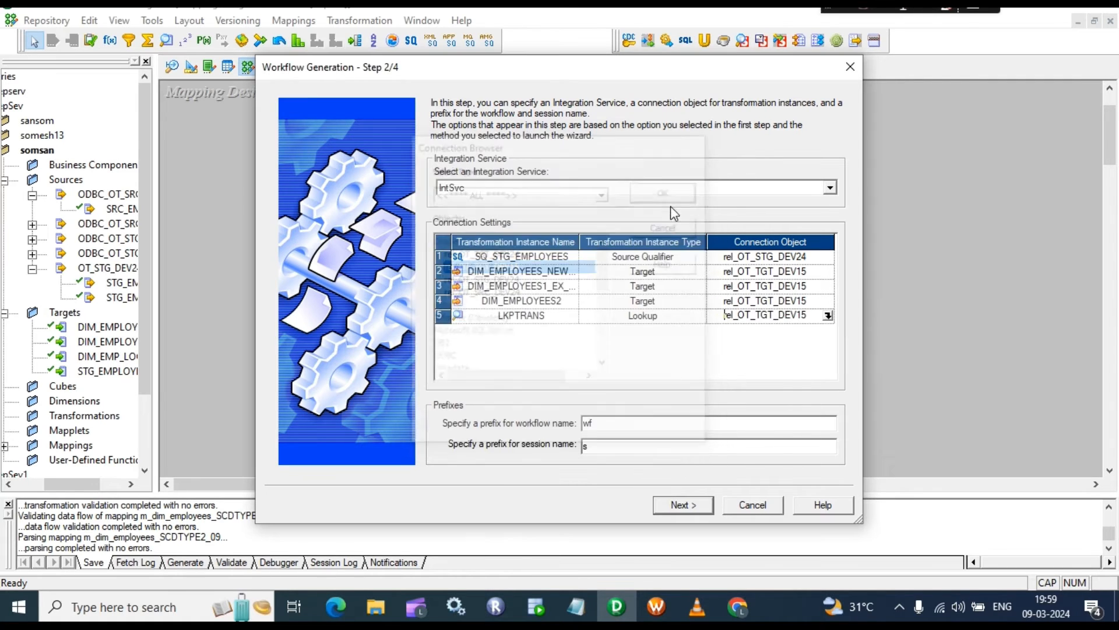
{"action": "left_click", "coordinate": [690, 505]}
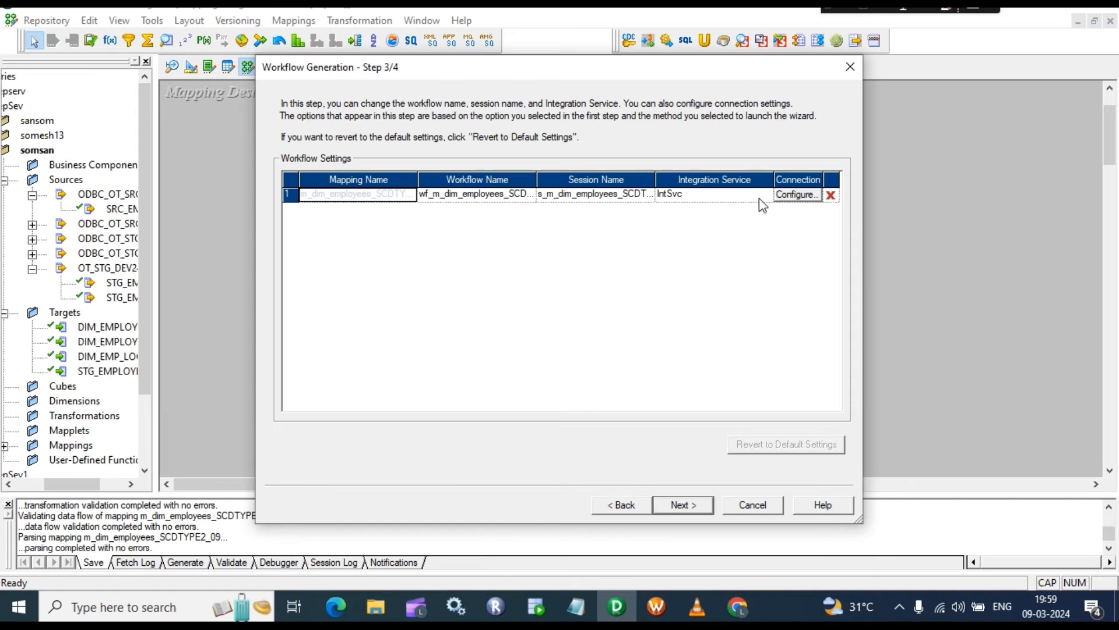
Step: Set the session's target load type to Normal in the wizard's connection properties
{"action": "left_click", "coordinate": [797, 195]}
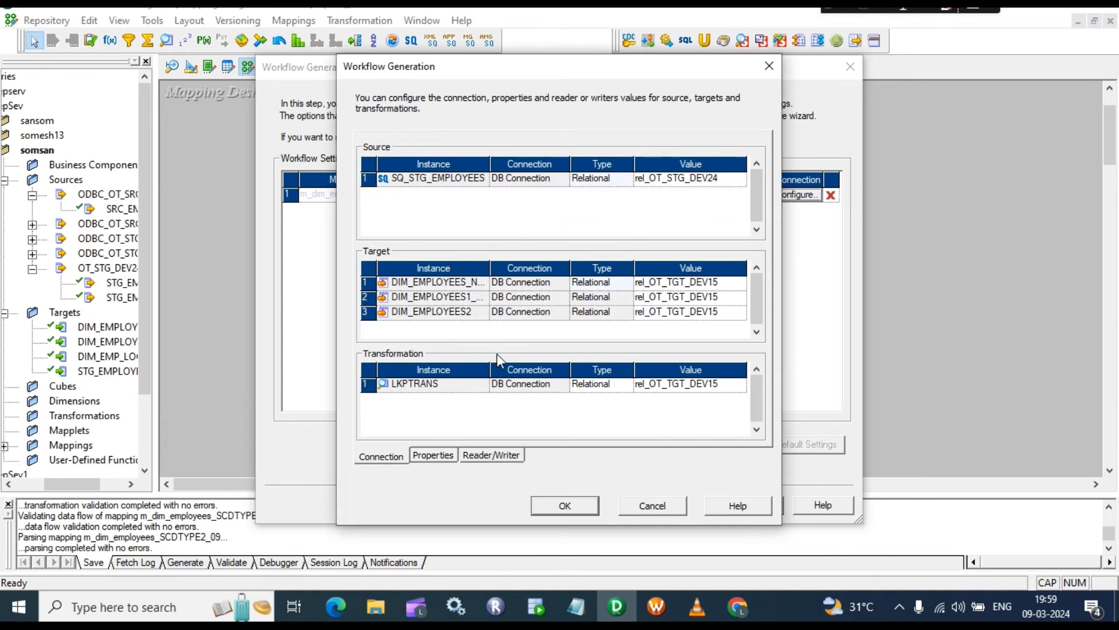
{"action": "left_click", "coordinate": [432, 464]}
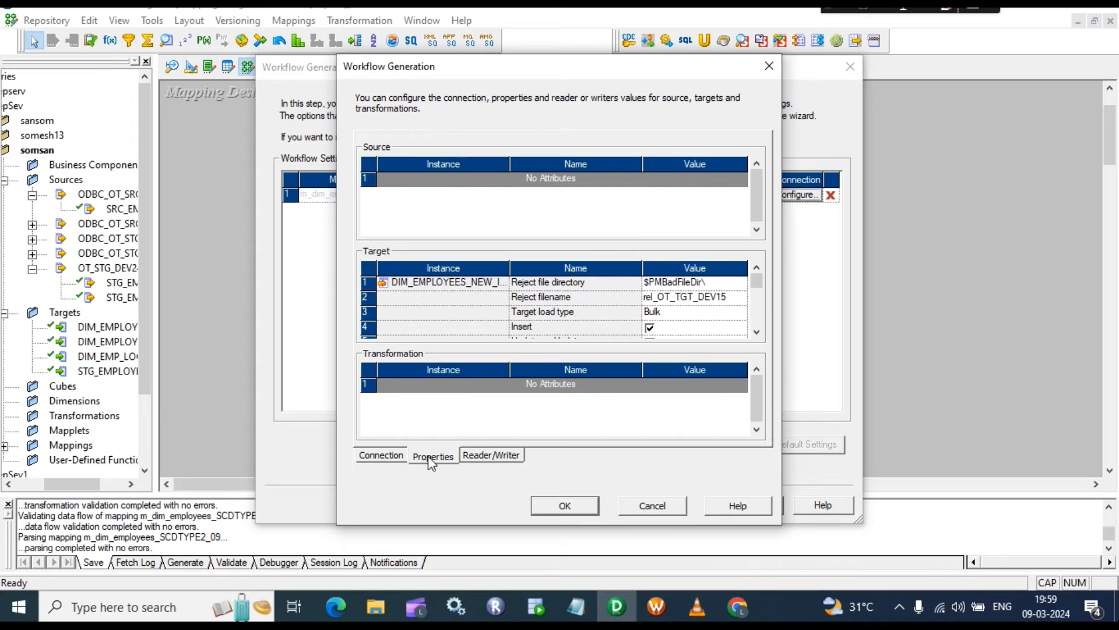
{"action": "left_click", "coordinate": [656, 299]}
{"action": "left_click", "coordinate": [677, 312]}
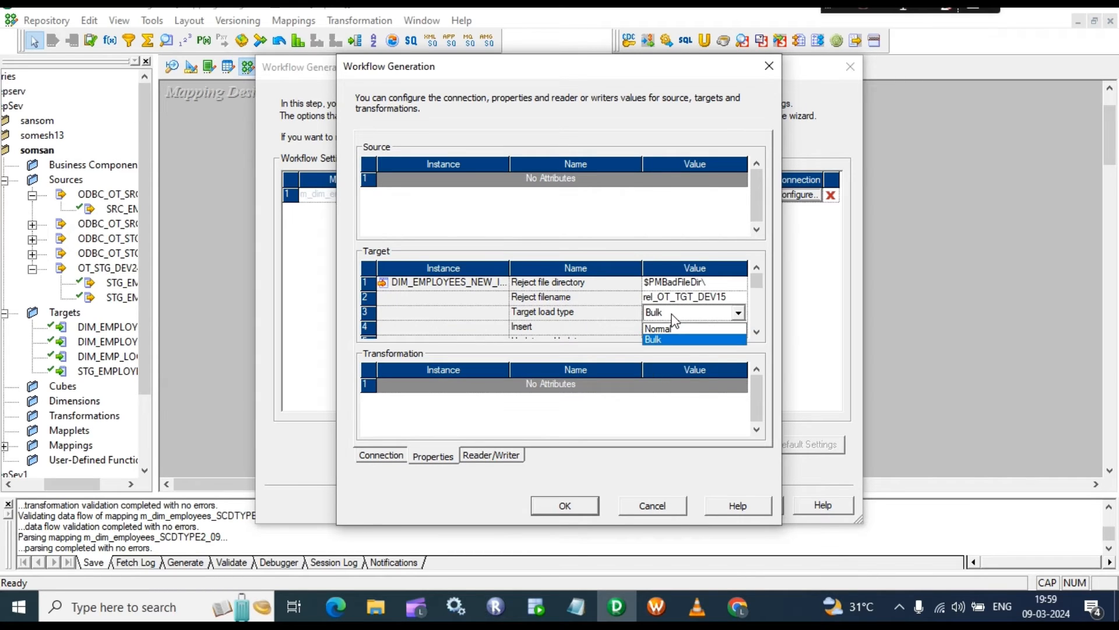
{"action": "left_click", "coordinate": [664, 333]}
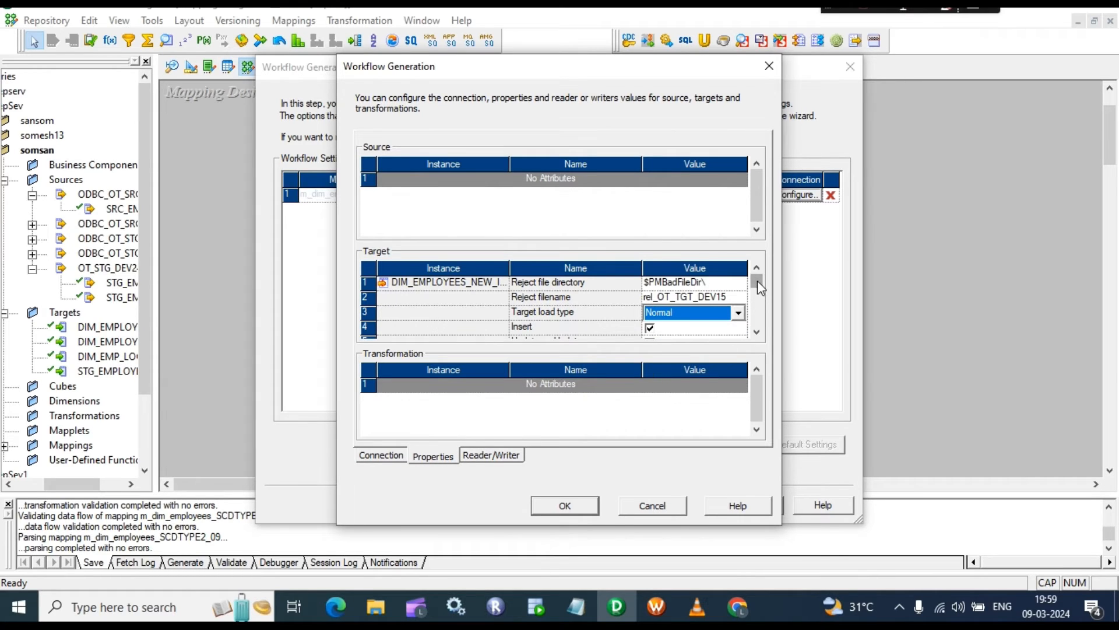
{"action": "scroll", "coordinate": [758, 309], "scroll_direction": "down", "scroll_amount": 1}
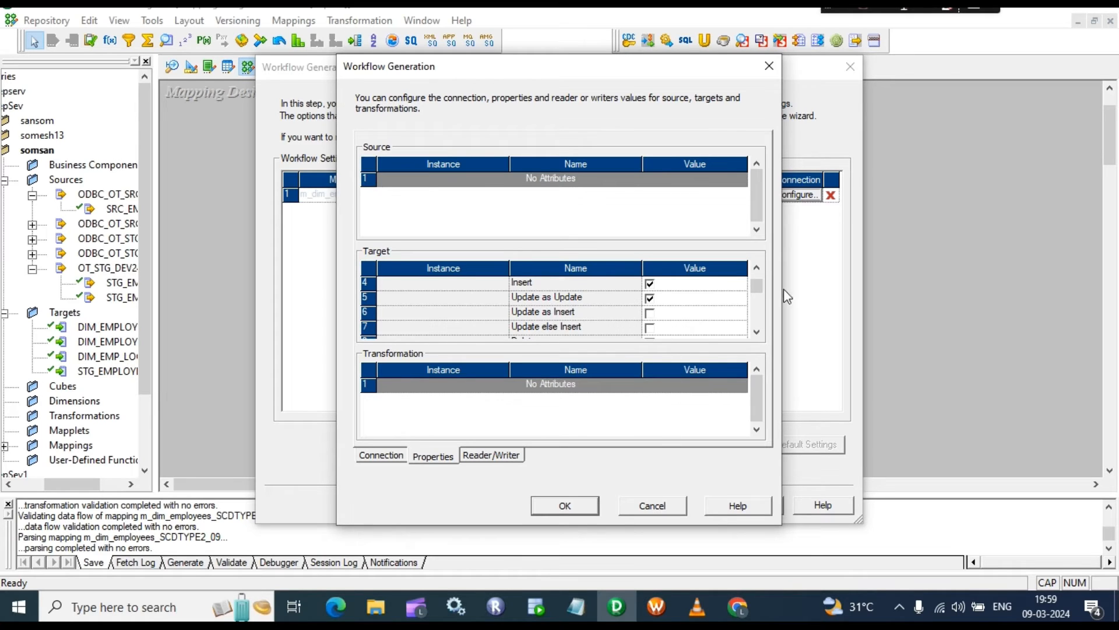
{"action": "scroll", "coordinate": [762, 309], "scroll_direction": "up", "scroll_amount": 1}
{"action": "scroll", "coordinate": [762, 318], "scroll_direction": "down", "scroll_amount": 1}
Step: Review the Reader/Writer assignments and complete the wizard to generate the workflow
{"action": "left_click", "coordinate": [500, 458]}
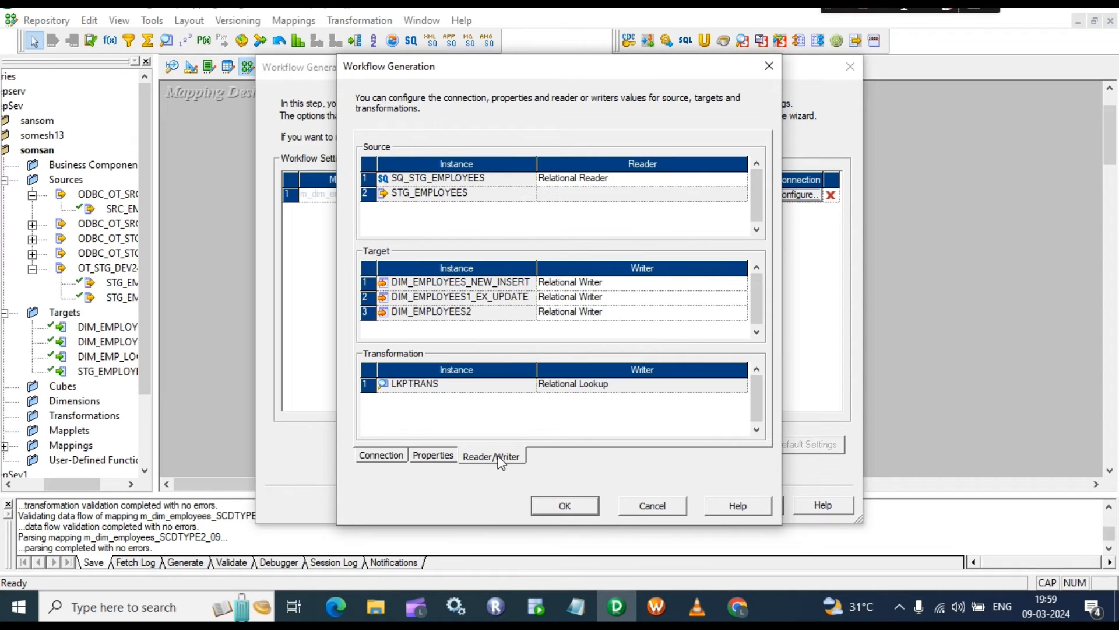
{"action": "left_click", "coordinate": [570, 505]}
{"action": "left_click", "coordinate": [682, 504]}
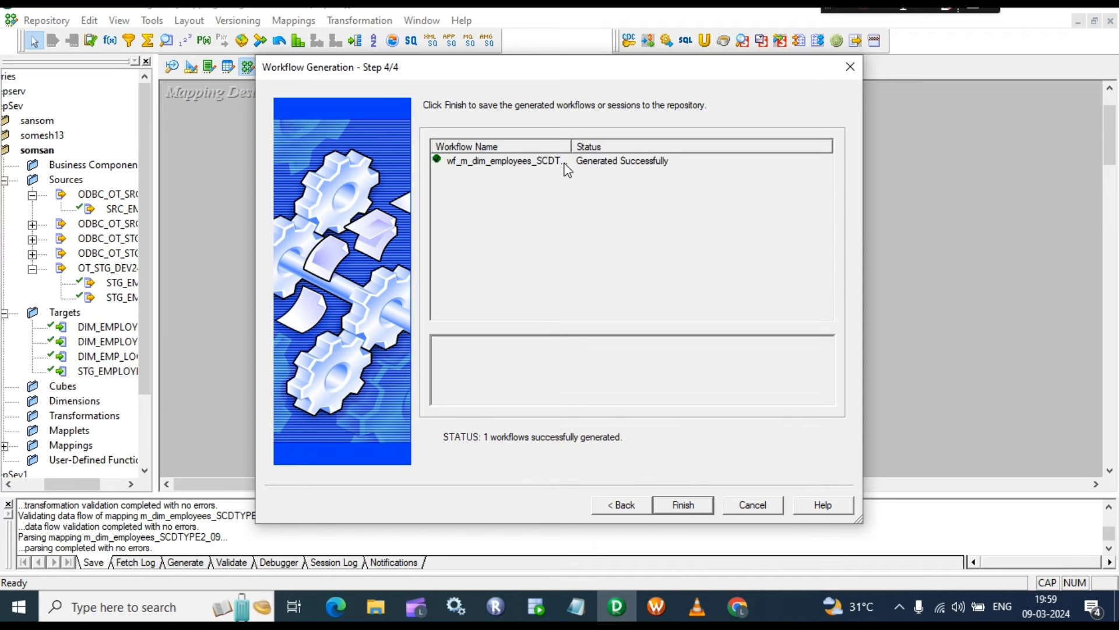
{"action": "left_click", "coordinate": [682, 505]}
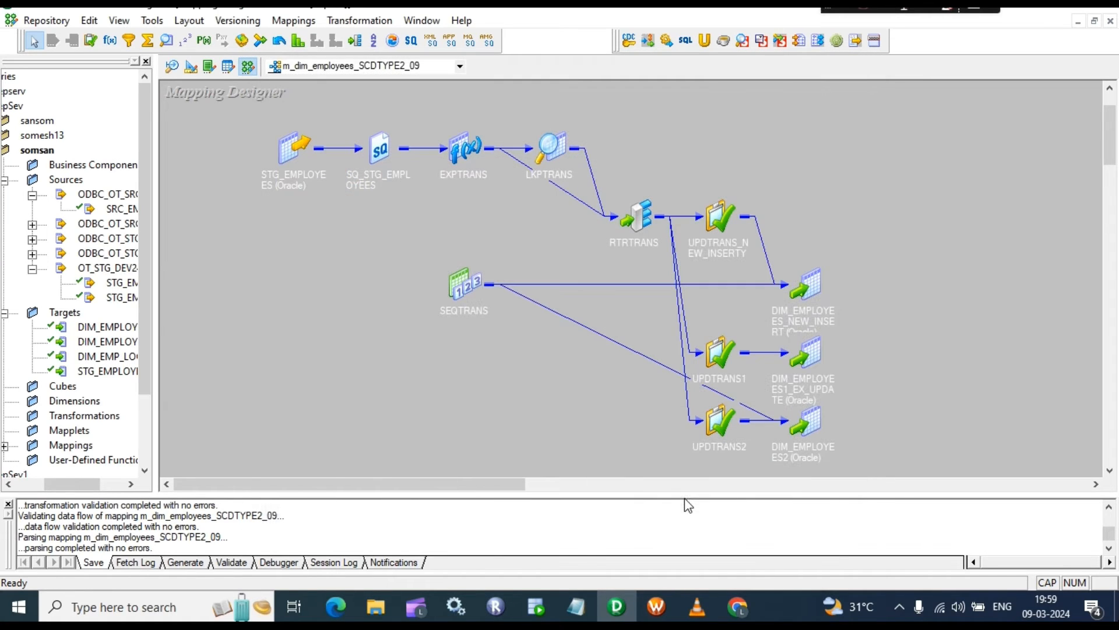
Step: In Workflow Manager, disconnect somsan and RepSev, then reconnect to RepSev with the repository password
{"action": "left_click", "coordinate": [657, 608]}
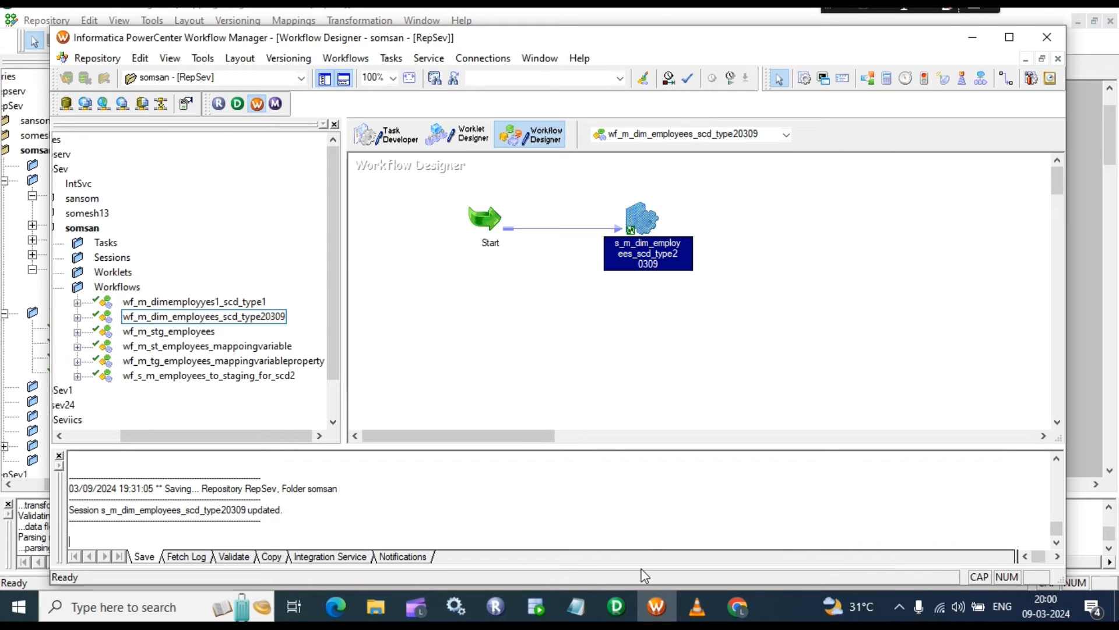
{"action": "left_click_drag", "start_coordinate": [180, 432], "coordinate": [142, 432]}
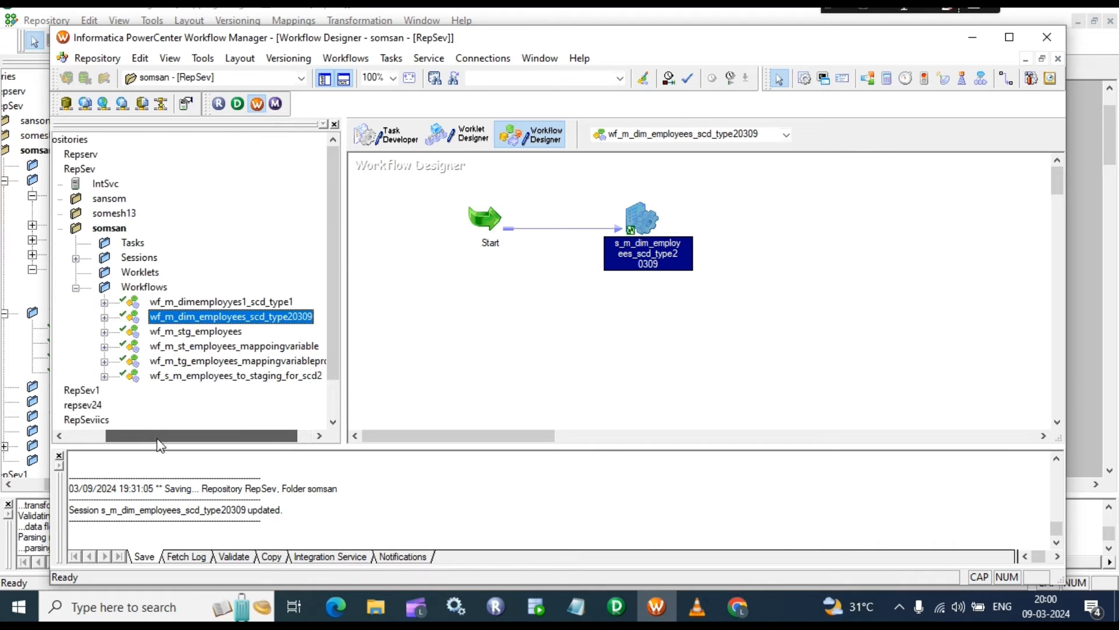
{"action": "right_click", "coordinate": [133, 229]}
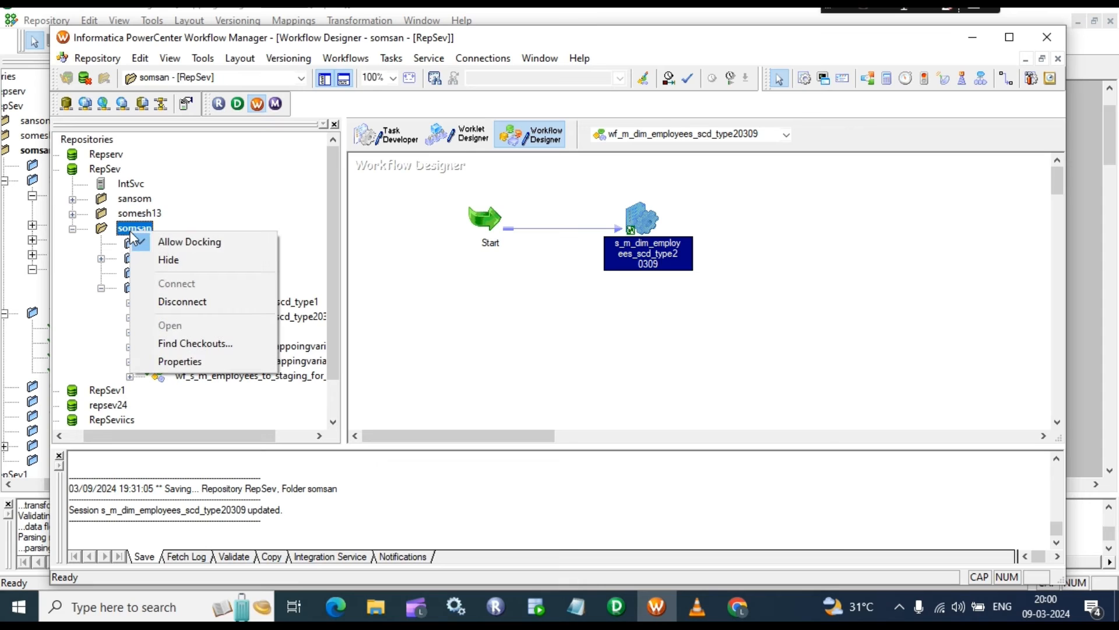
{"action": "left_click", "coordinate": [172, 303]}
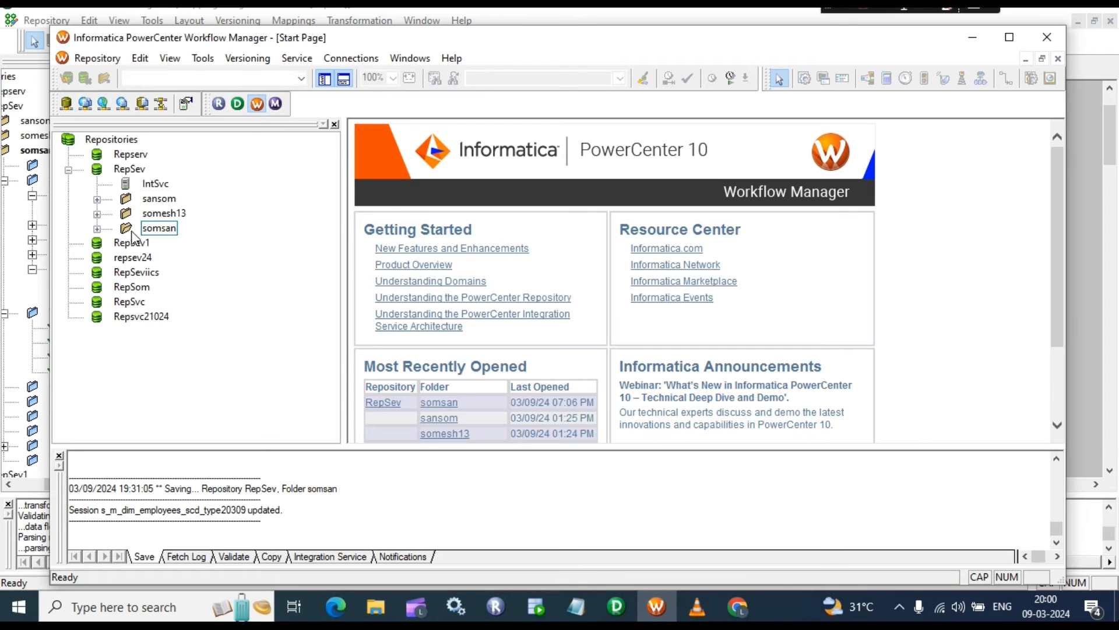
{"action": "right_click", "coordinate": [115, 168]}
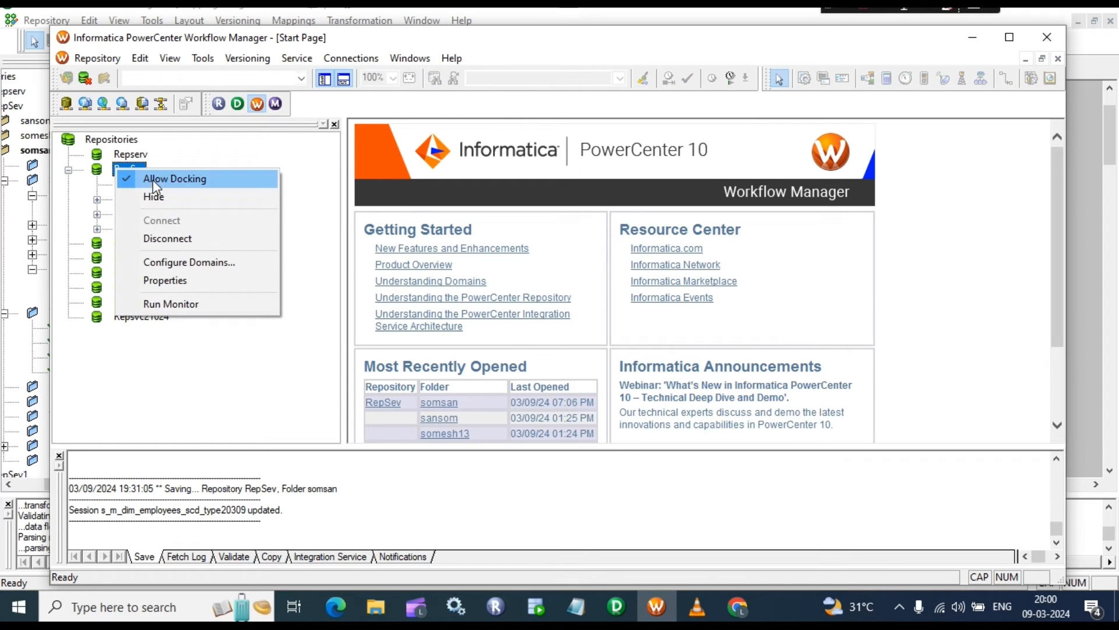
{"action": "left_click", "coordinate": [172, 242]}
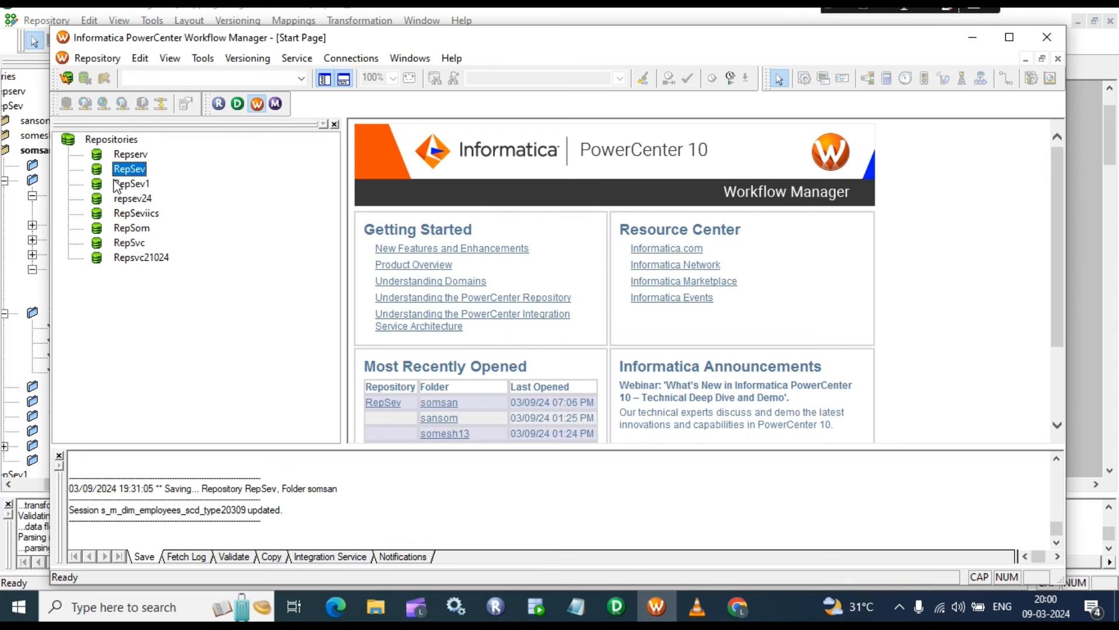
{"action": "right_click", "coordinate": [123, 169]}
{"action": "left_click", "coordinate": [169, 221]}
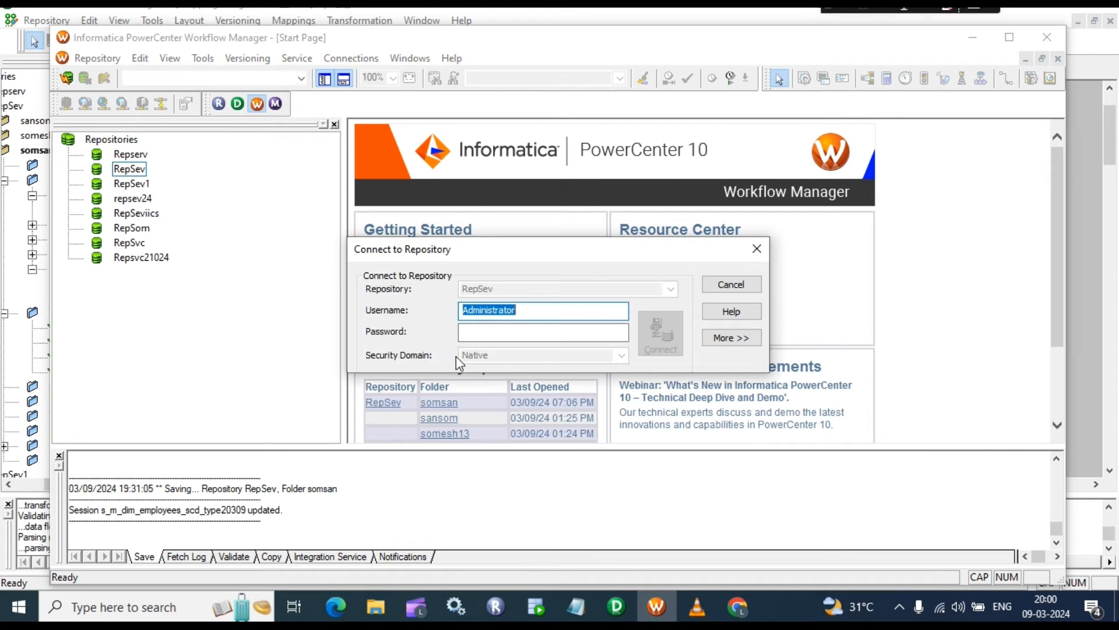
{"action": "left_click", "coordinate": [508, 332]}
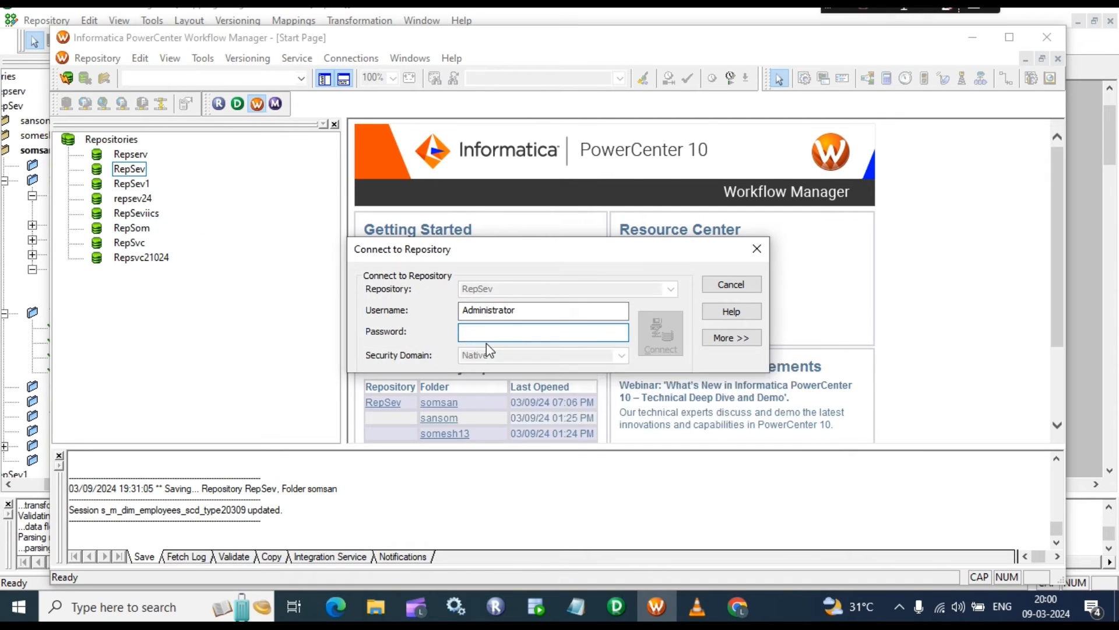
{"action": "type", "text": "admin"}
{"action": "key", "text": "Return"}
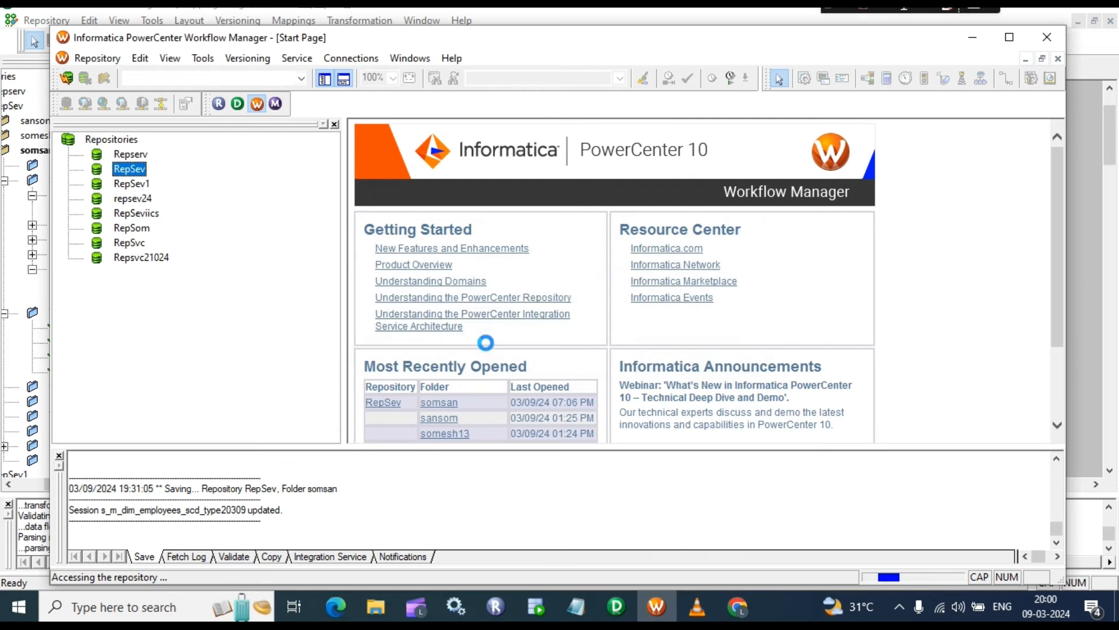
Step: Expand somsan's Workflows, select wf_m_dim_employees_SCDTYPE2_09, and switch to Workflow Designer
{"action": "double_click", "coordinate": [129, 228]}
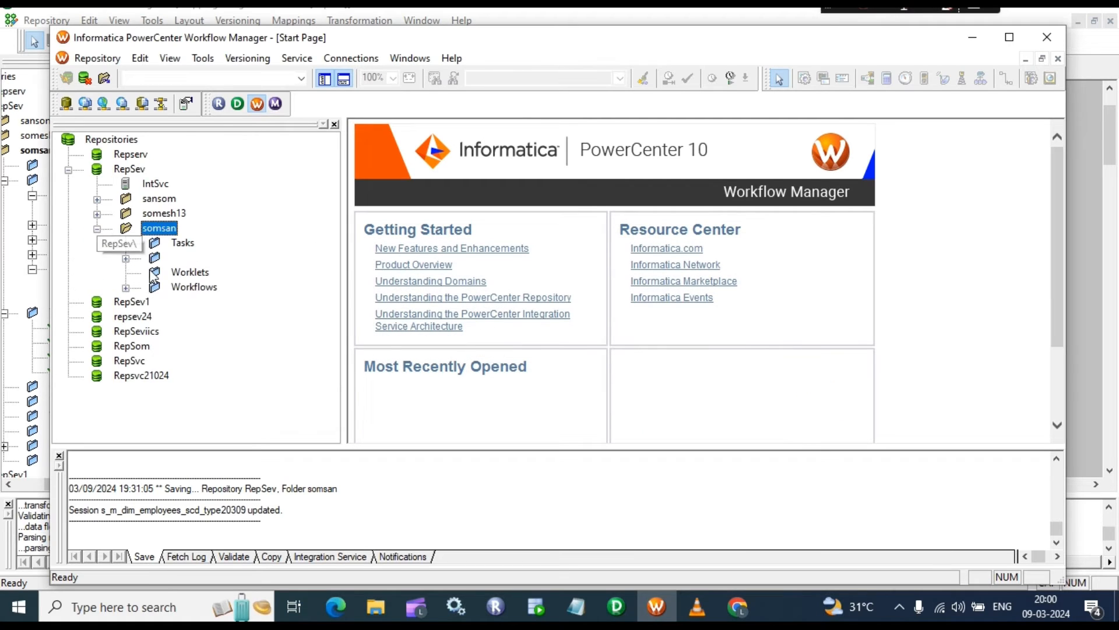
{"action": "left_click", "coordinate": [126, 288]}
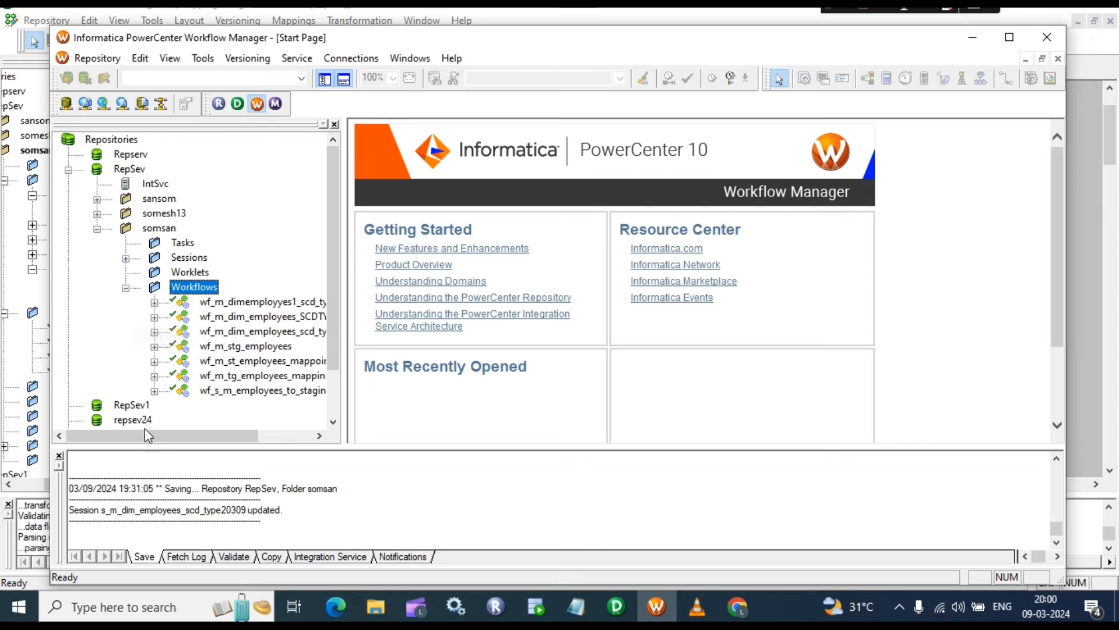
{"action": "left_click_drag", "start_coordinate": [148, 435], "coordinate": [203, 435]}
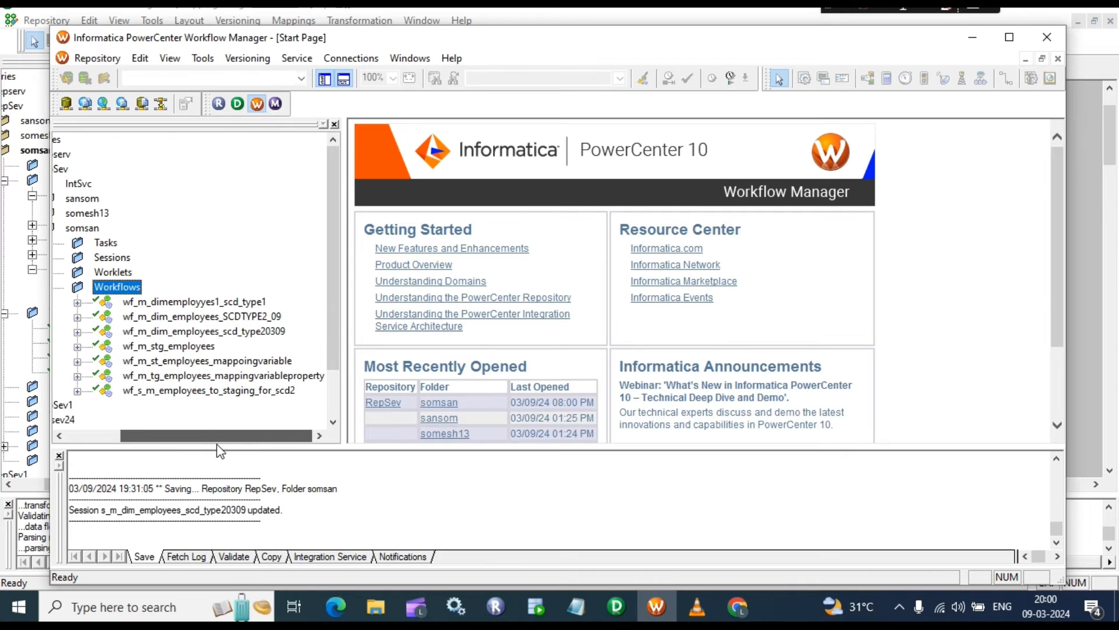
{"action": "left_click", "coordinate": [264, 320]}
{"action": "left_click", "coordinate": [204, 58]}
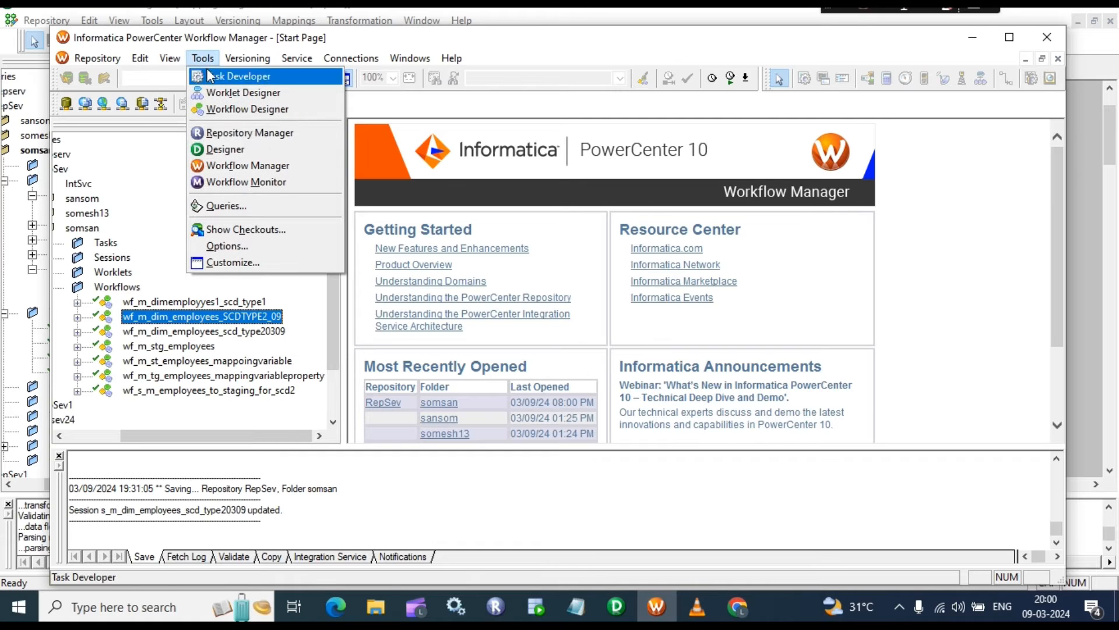
{"action": "left_click", "coordinate": [242, 109]}
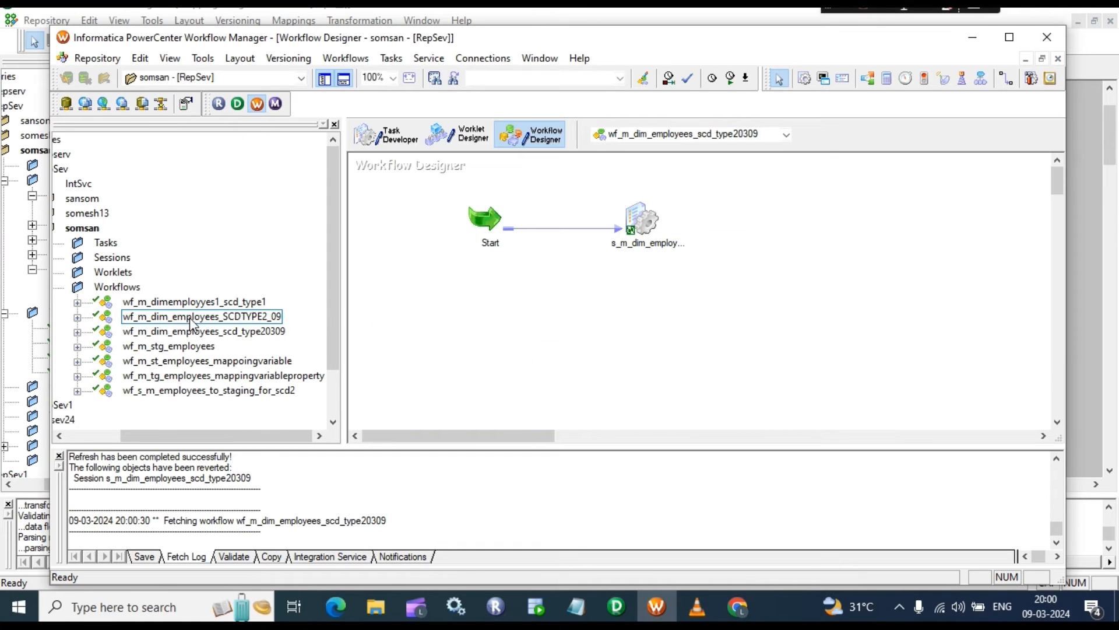
Step: Open wf_m_dim_employees_SCDTYPE2_09 and review its session's mapping sources and targets
{"action": "left_click_drag", "start_coordinate": [192, 324], "coordinate": [560, 260]}
{"action": "left_click", "coordinate": [632, 256]}
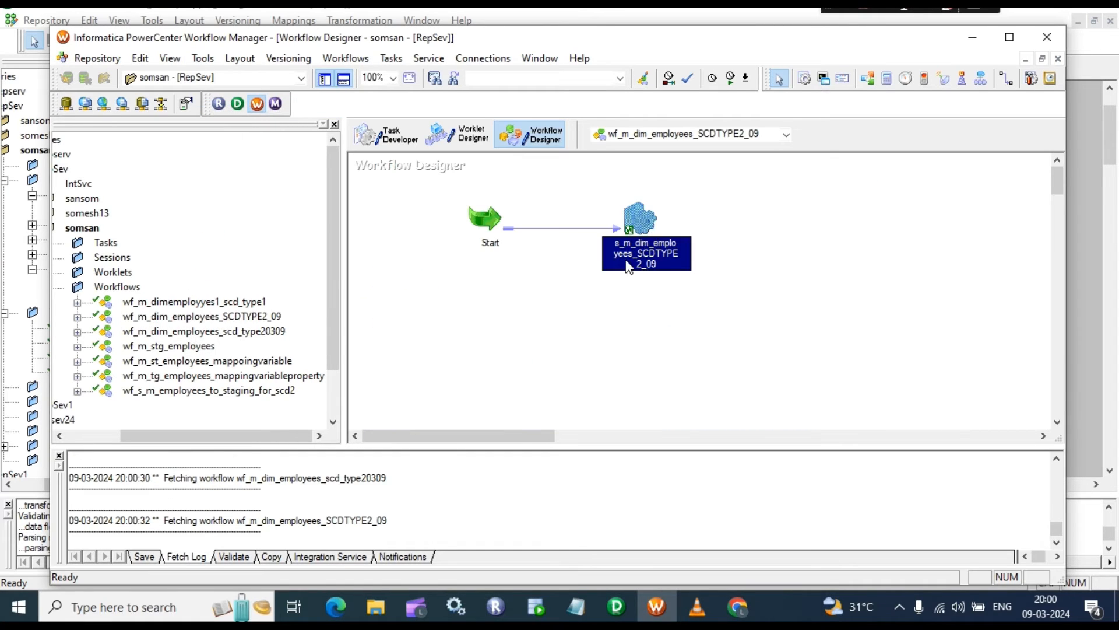
{"action": "double_click", "coordinate": [642, 219]}
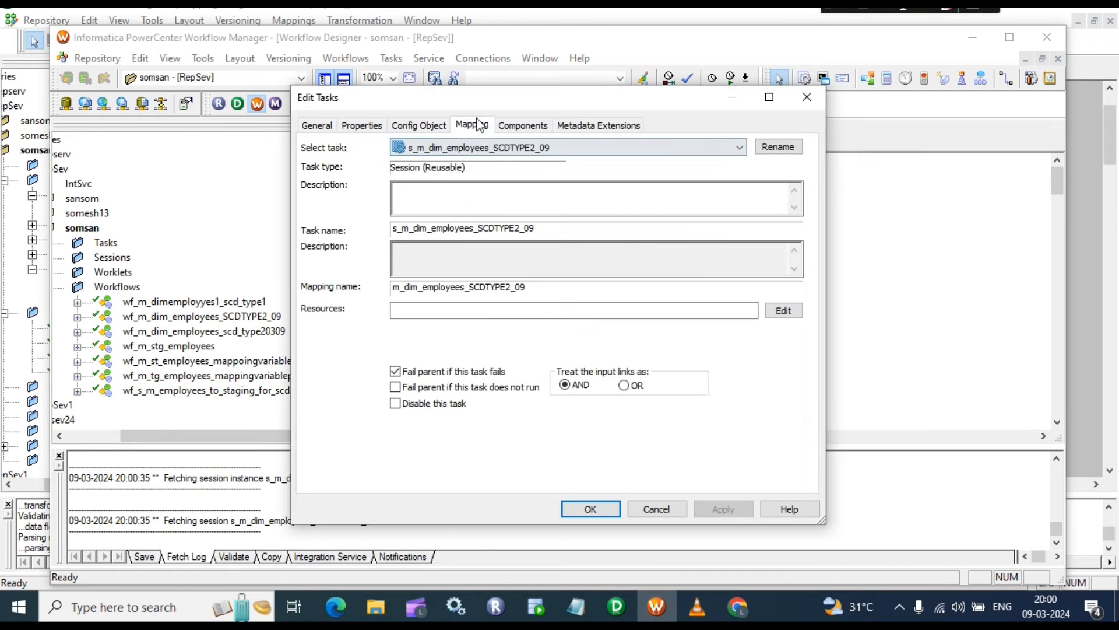
{"action": "left_click", "coordinate": [472, 126]}
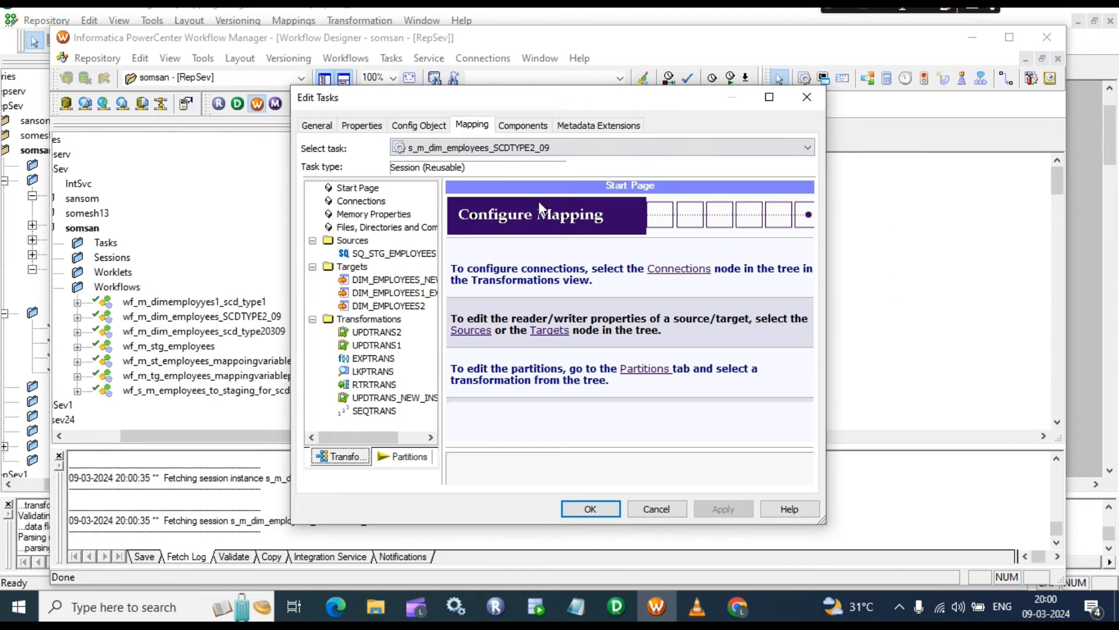
{"action": "left_click", "coordinate": [412, 257]}
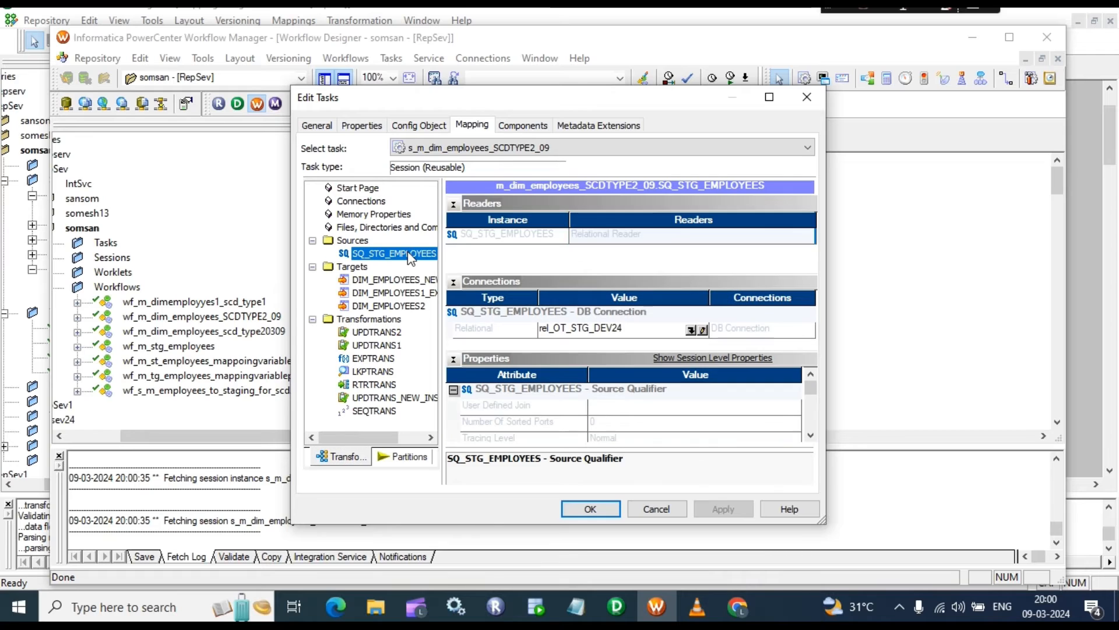
{"action": "left_click", "coordinate": [392, 279]}
{"action": "left_click", "coordinate": [389, 294]}
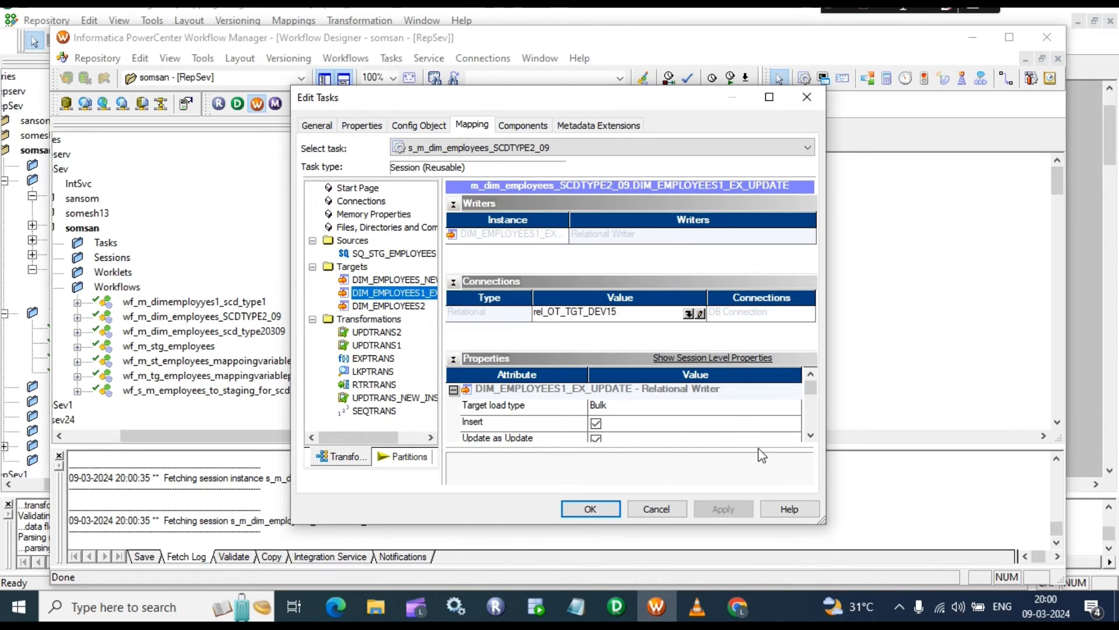
Step: Set target load type to Normal for DIM_EMPLOYEES1_EX_UPDATE and DIM_EMPLOYEES2
{"action": "left_click", "coordinate": [731, 406]}
{"action": "left_click", "coordinate": [732, 406]}
{"action": "left_click", "coordinate": [618, 423]}
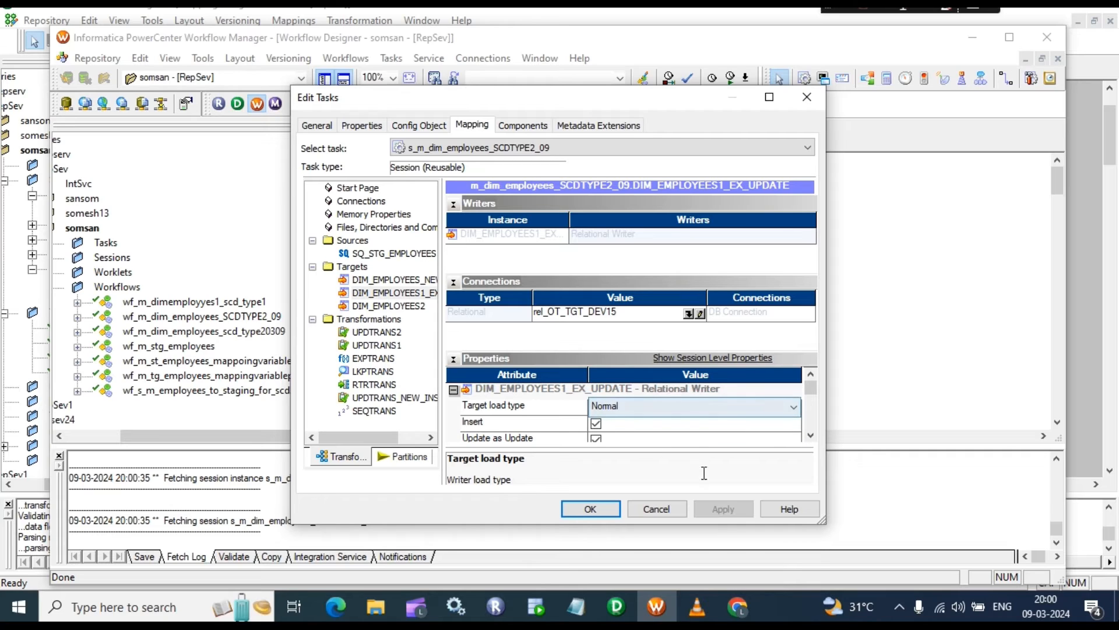
{"action": "left_click", "coordinate": [674, 438]}
{"action": "left_click", "coordinate": [723, 508]}
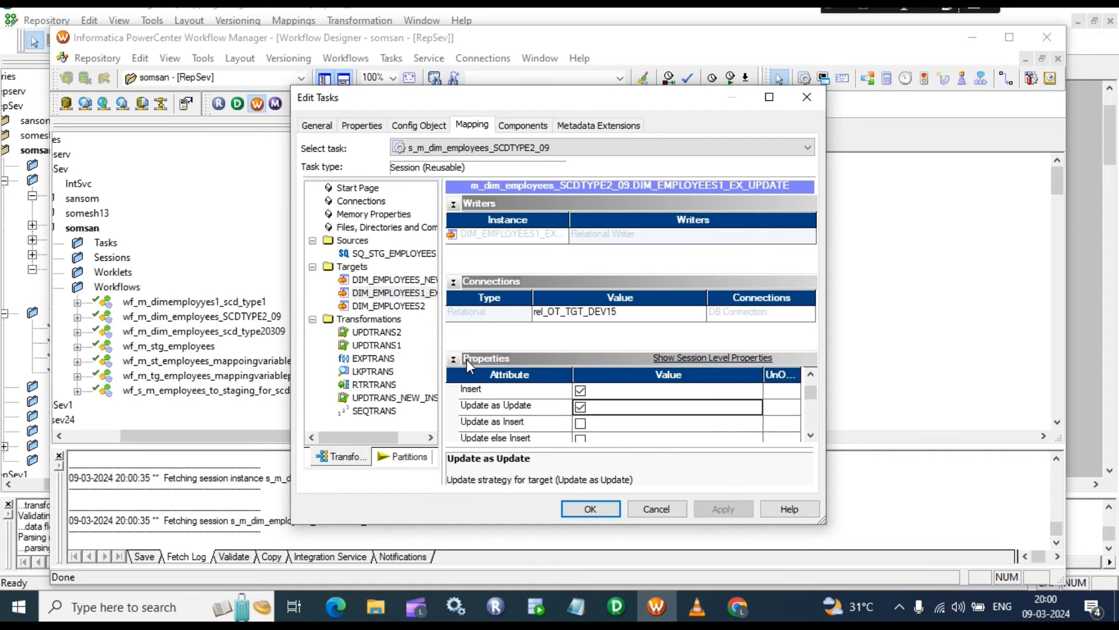
{"action": "left_click", "coordinate": [403, 307]}
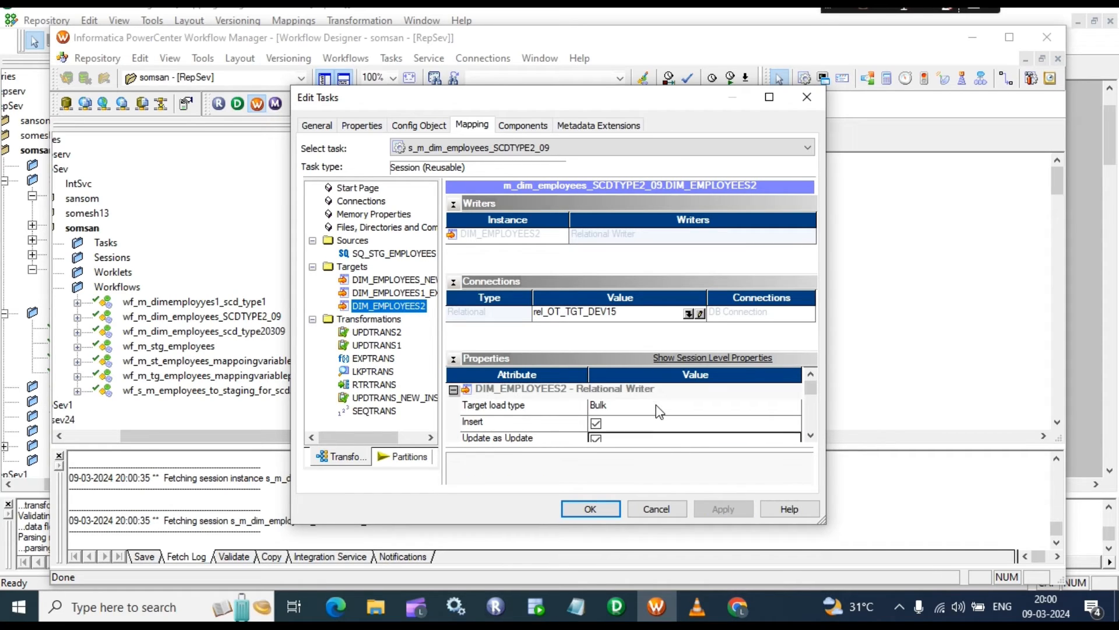
{"action": "left_click", "coordinate": [620, 407]}
{"action": "left_click", "coordinate": [621, 406]}
{"action": "left_click", "coordinate": [618, 424]}
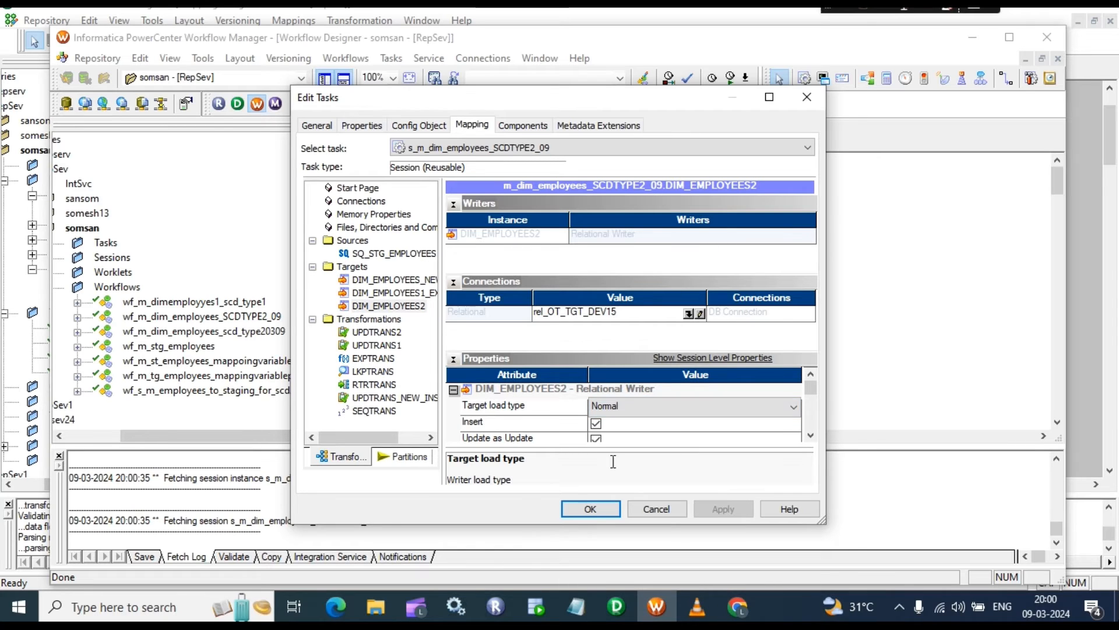
{"action": "left_click", "coordinate": [676, 428]}
{"action": "left_click", "coordinate": [728, 507]}
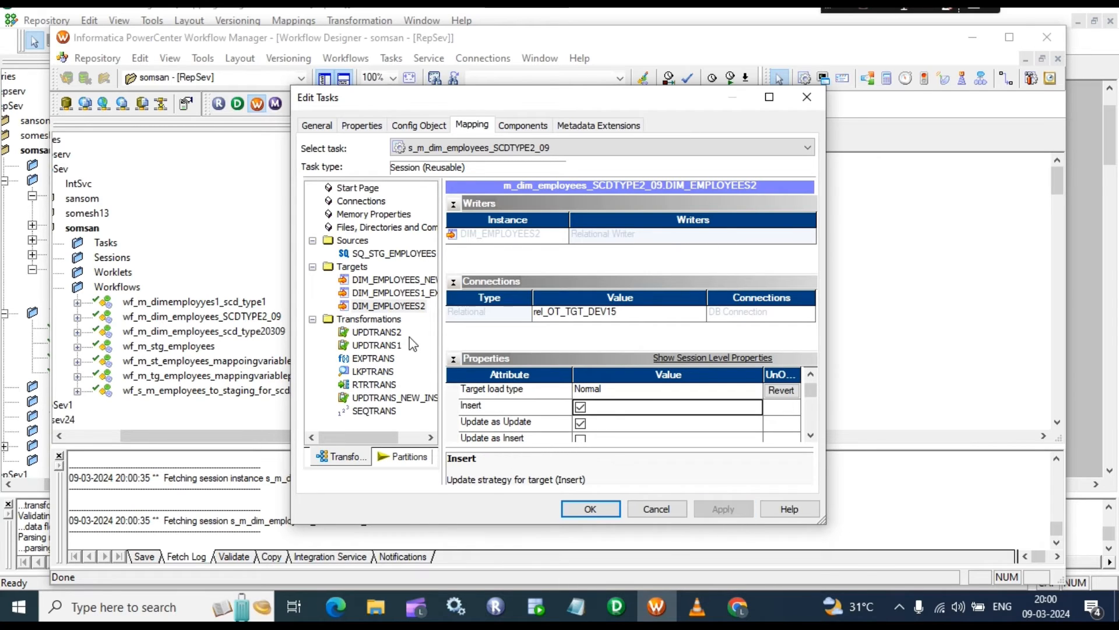
Step: Change the LKPTRANS lookup connection to the rel_OT_TGT_DEV15 object and apply it
{"action": "left_click", "coordinate": [376, 373]}
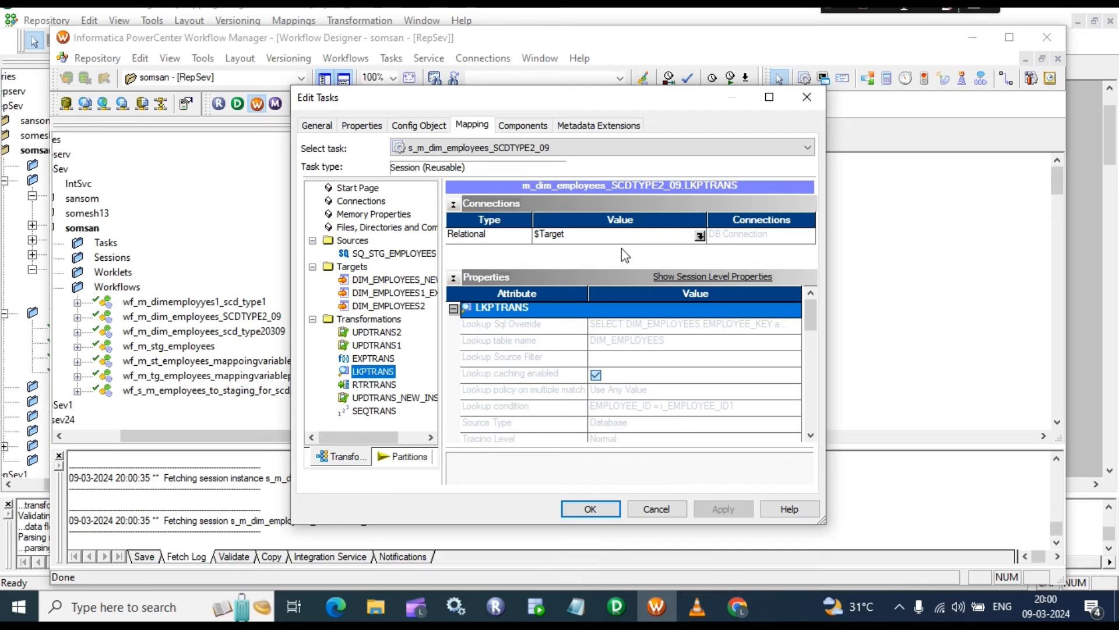
{"action": "left_click", "coordinate": [699, 235]}
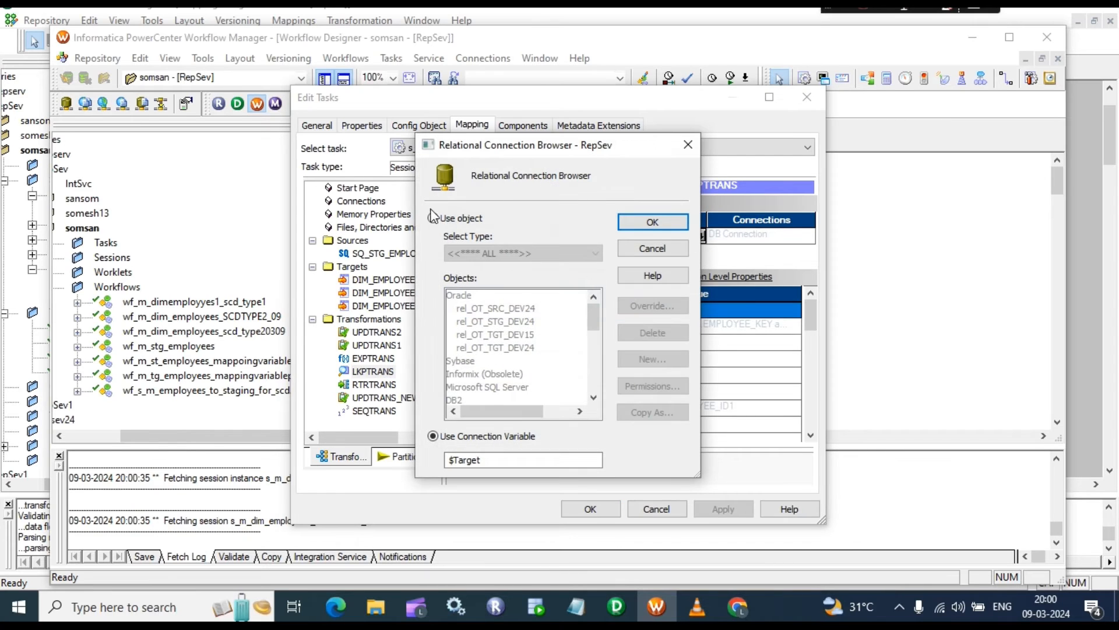
{"action": "left_click", "coordinate": [433, 218]}
{"action": "left_click", "coordinate": [496, 335]}
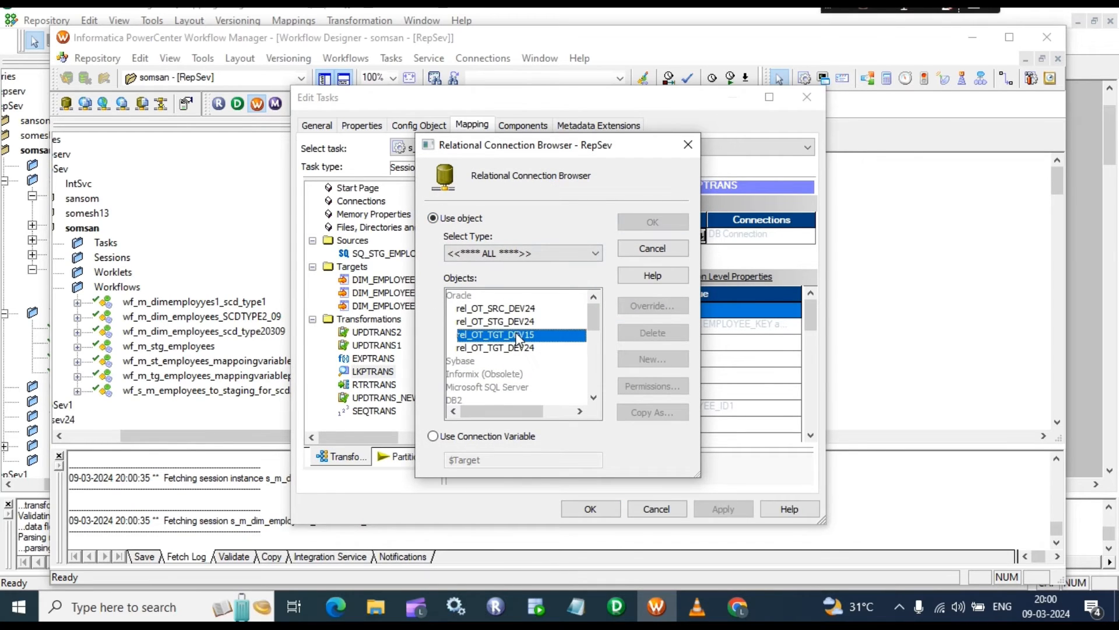
{"action": "left_click", "coordinate": [653, 223]}
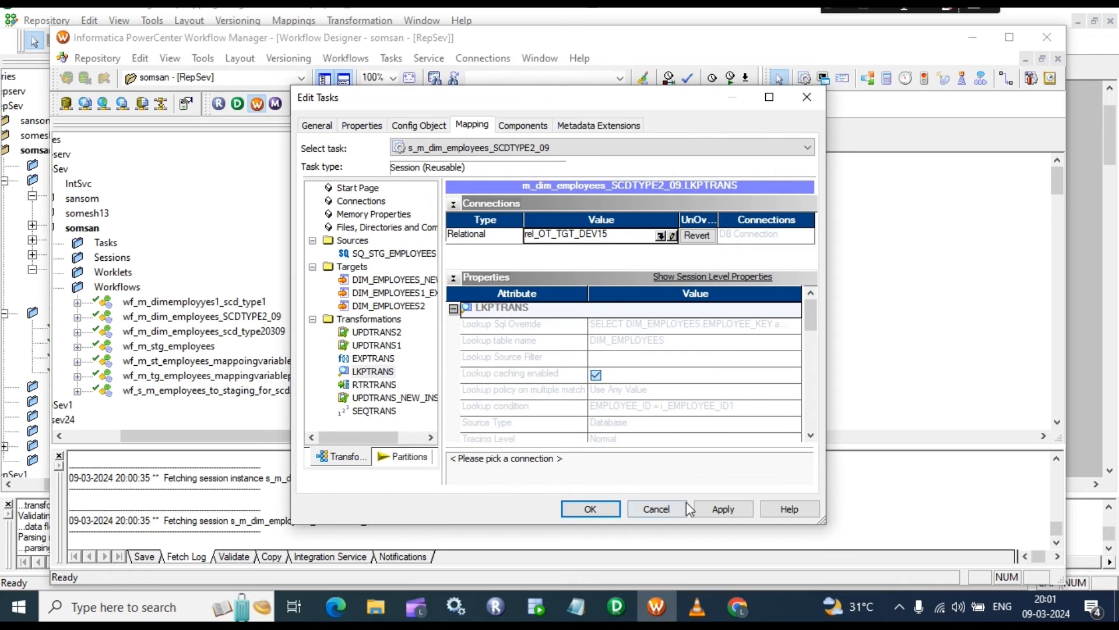
{"action": "left_click", "coordinate": [728, 513]}
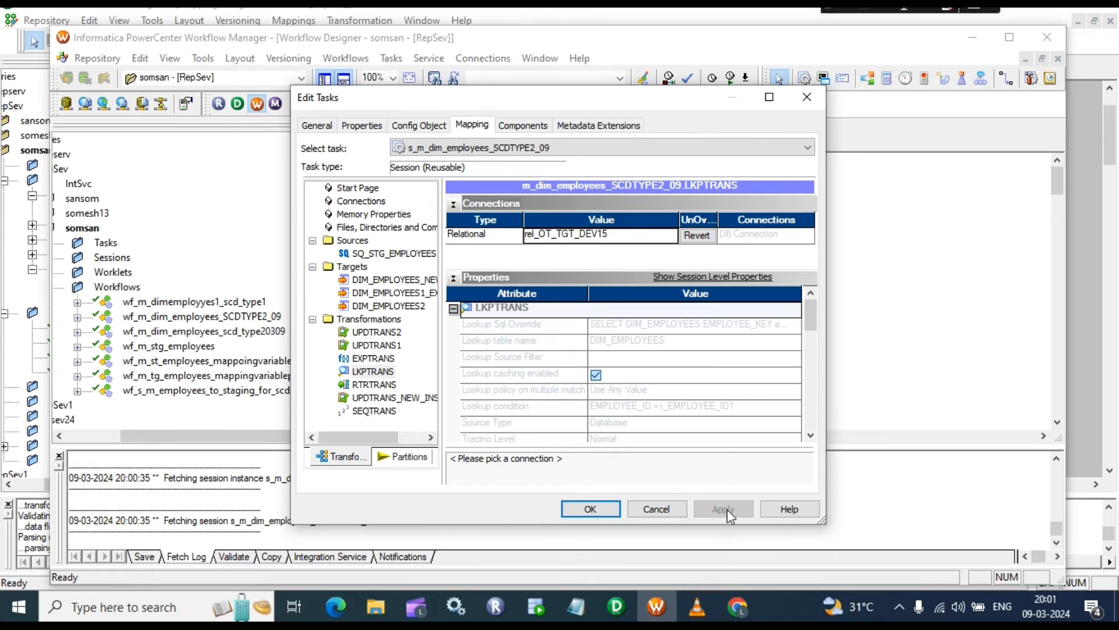
{"action": "left_click", "coordinate": [588, 510]}
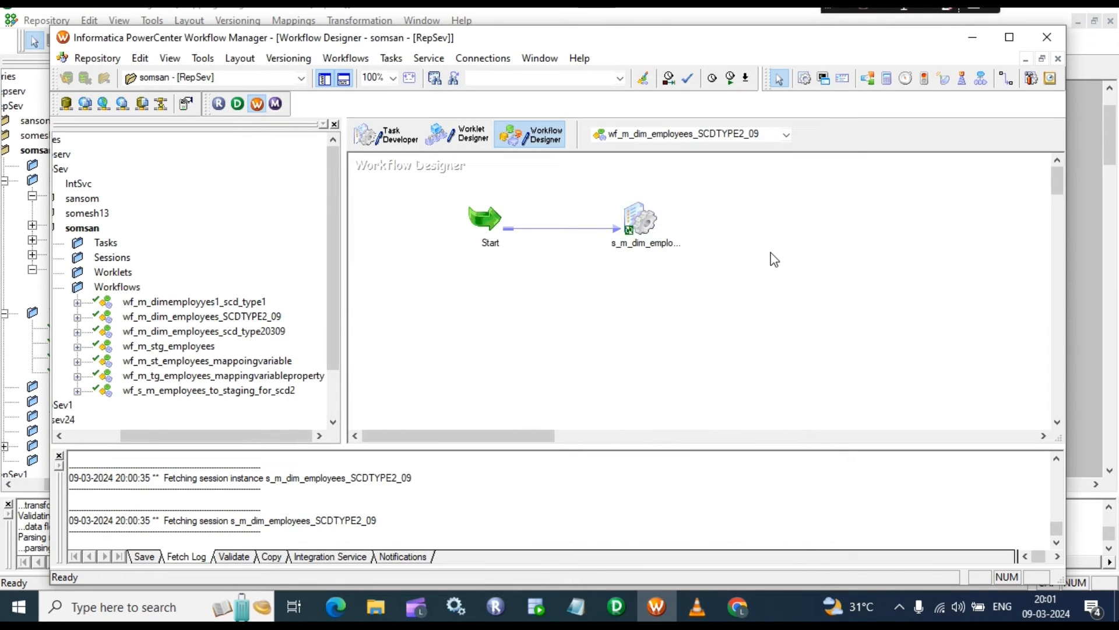
Step: Save the workflow and confirm the validation messages report it VALID
{"action": "key", "text": "ctrl+s"}
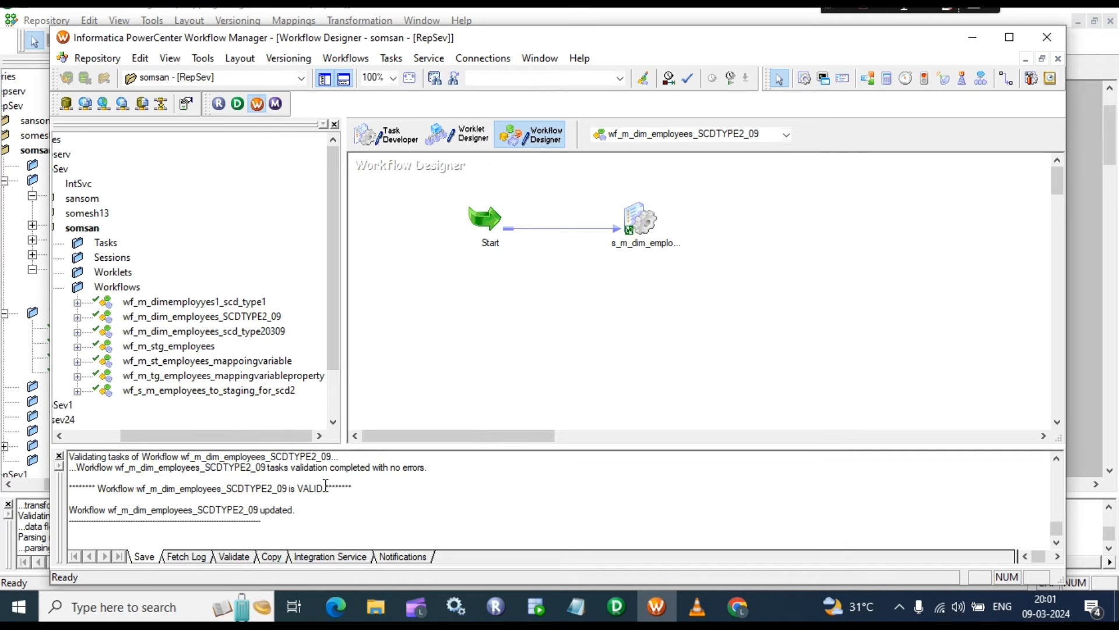
{"action": "left_click_drag", "start_coordinate": [433, 472], "coordinate": [186, 469]}
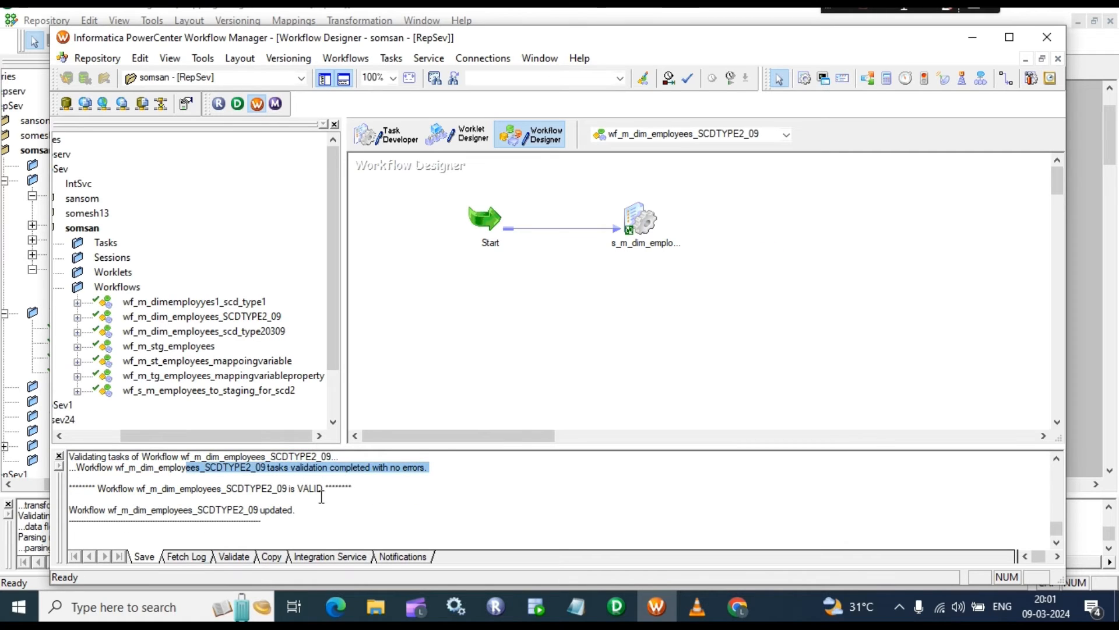
{"action": "left_click_drag", "start_coordinate": [319, 510], "coordinate": [116, 474]}
{"action": "left_click", "coordinate": [536, 607]}
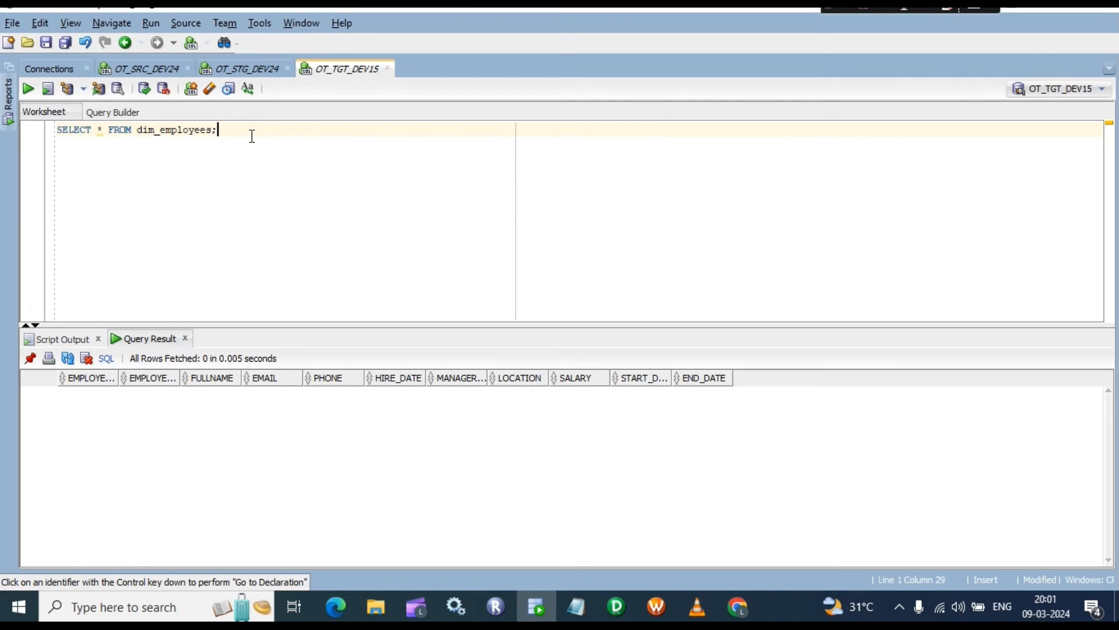
Step: Rerun the dim_employees query, then count stg_employees rows on OT_STG_DEV24: 107
{"action": "key", "text": "ctrl+a"}
{"action": "key", "text": "ctrl+Return"}
{"action": "left_click", "coordinate": [323, 198]}
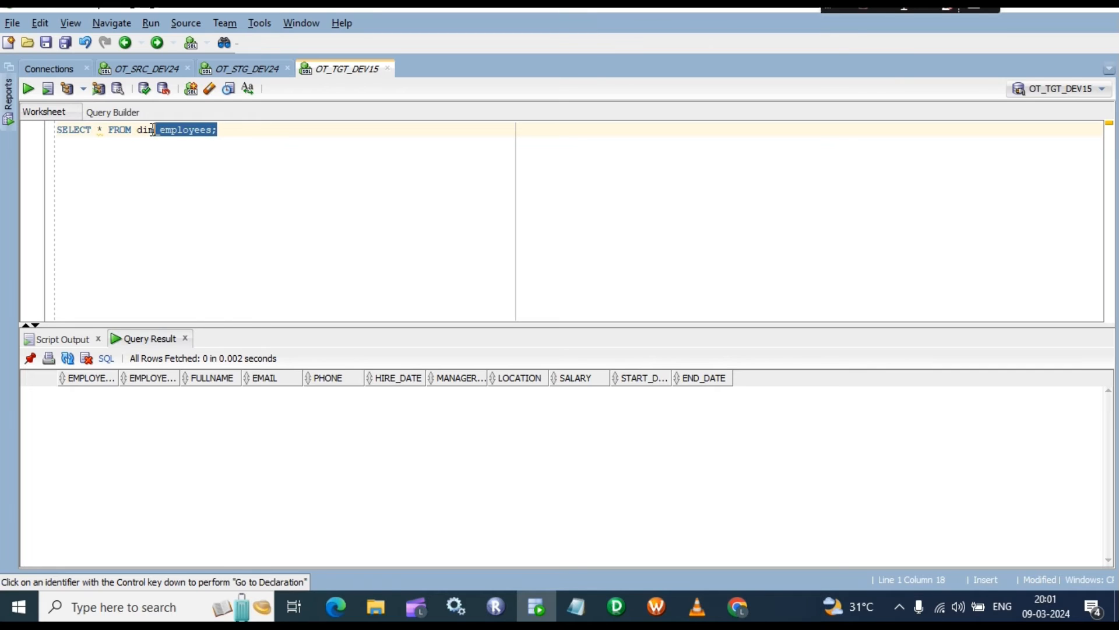
{"action": "left_click", "coordinate": [250, 69]}
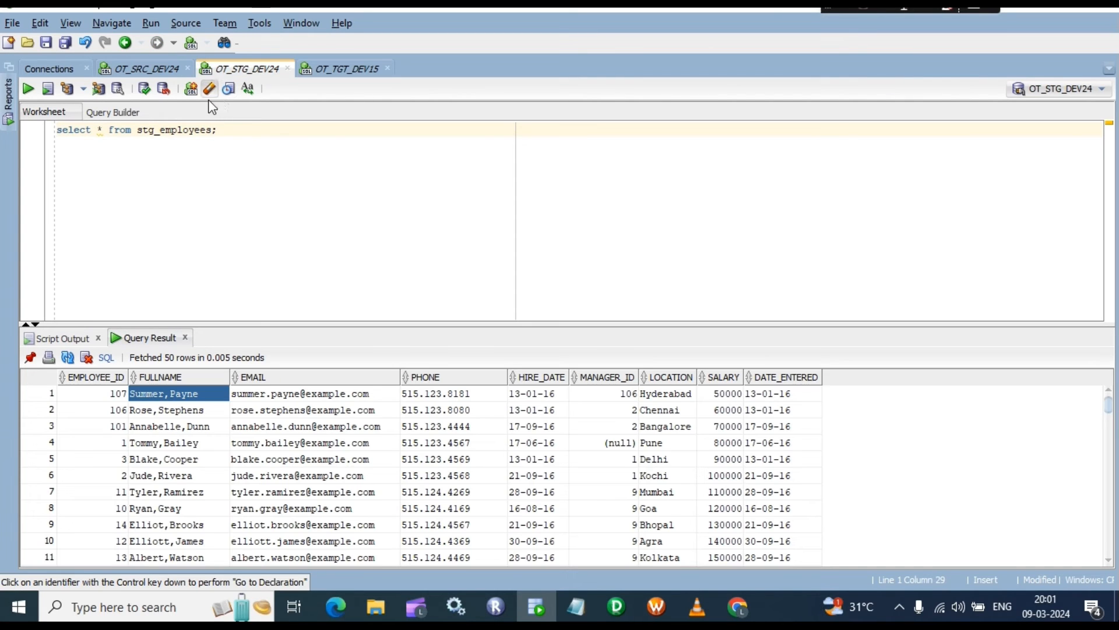
{"action": "right_click", "coordinate": [272, 428]}
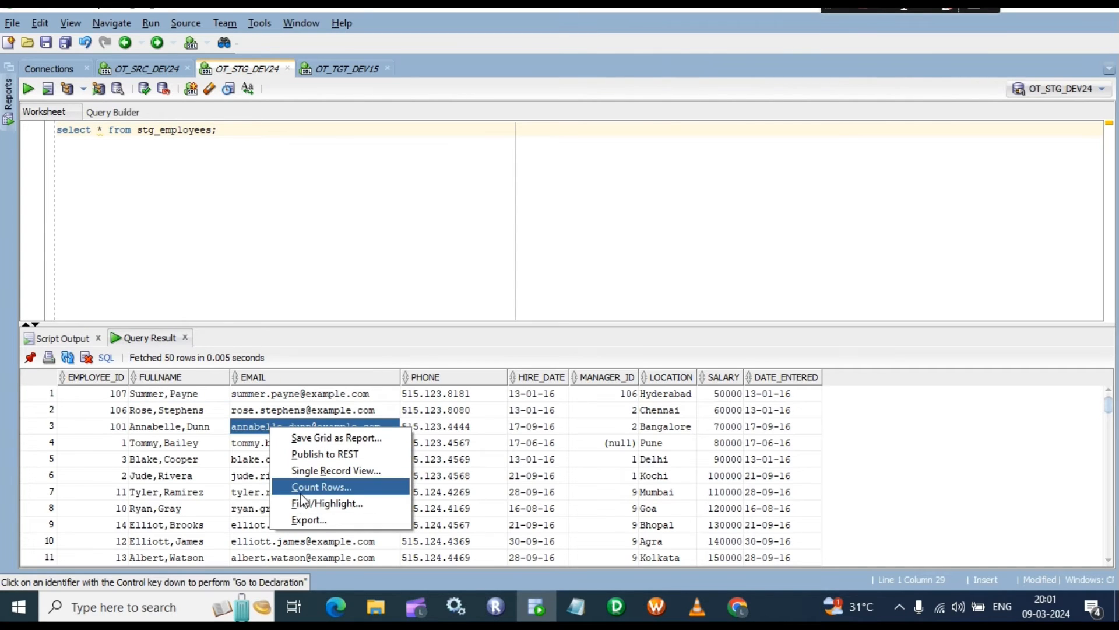
{"action": "left_click", "coordinate": [348, 488]}
{"action": "left_click", "coordinate": [609, 325]}
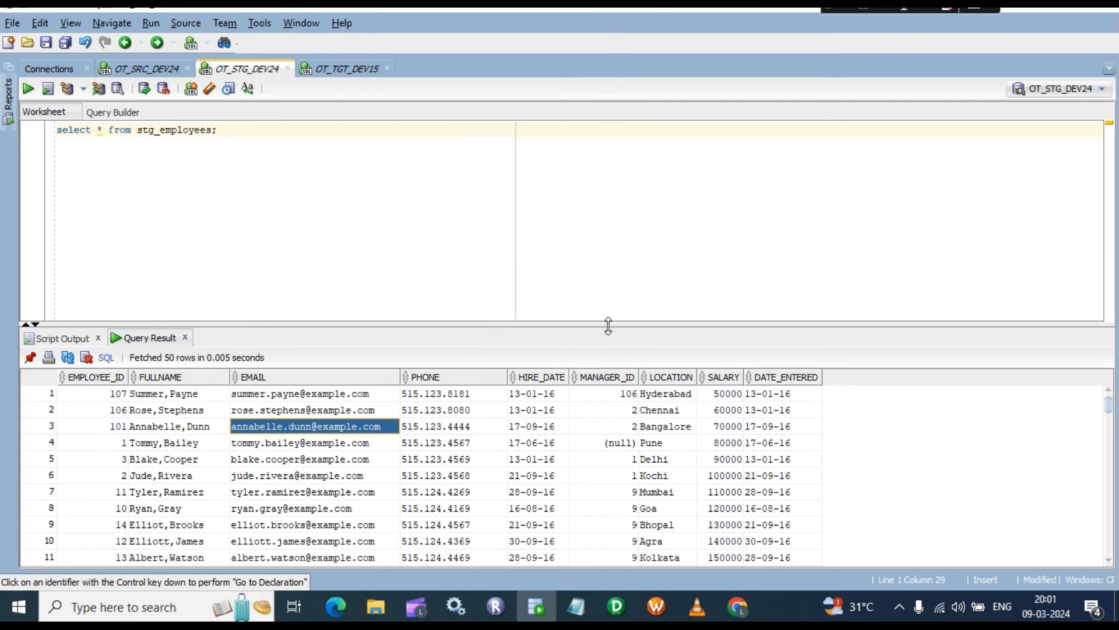
Step: Reselect the dim_employees query and bring Workflow Manager back to the front
{"action": "left_click", "coordinate": [346, 75]}
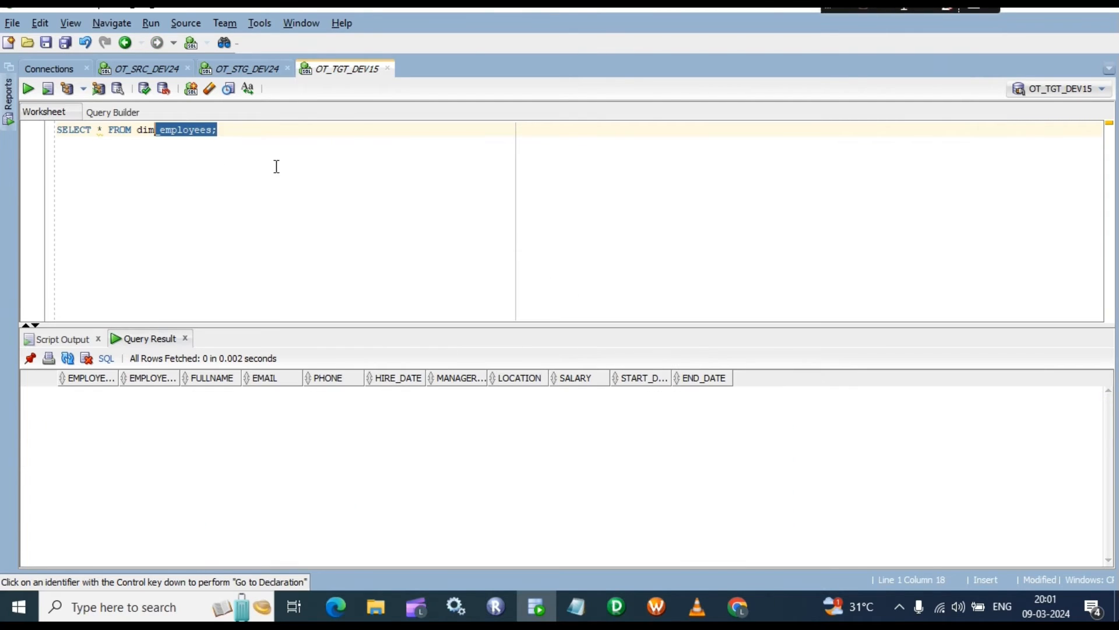
{"action": "left_click", "coordinate": [219, 144]}
{"action": "key", "text": "ctrl+a"}
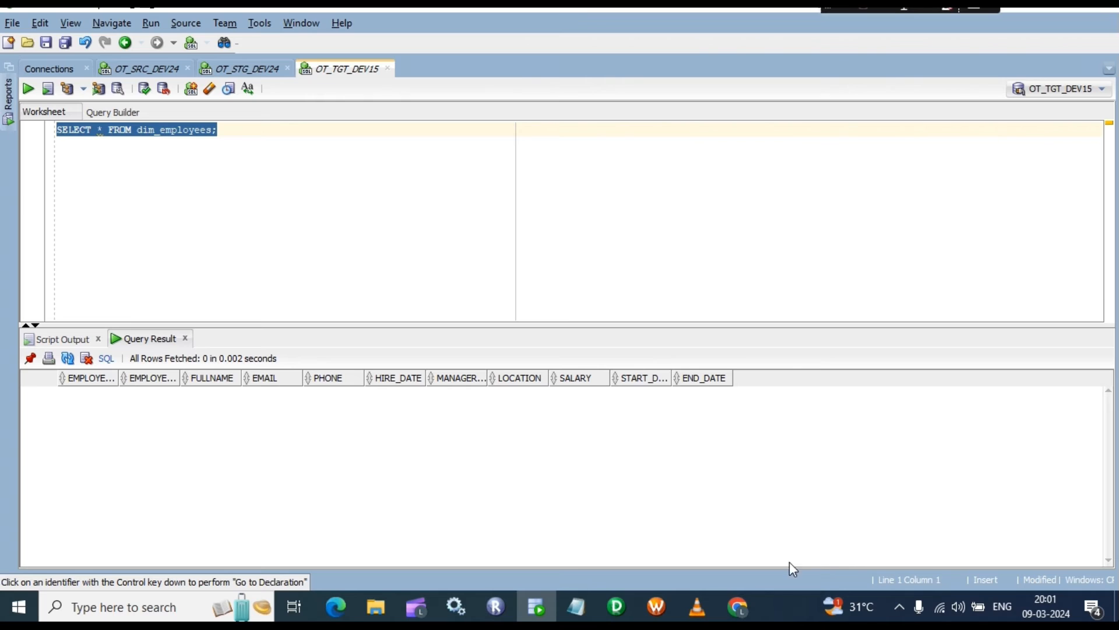
{"action": "left_click", "coordinate": [657, 607]}
{"action": "right_click", "coordinate": [741, 205]}
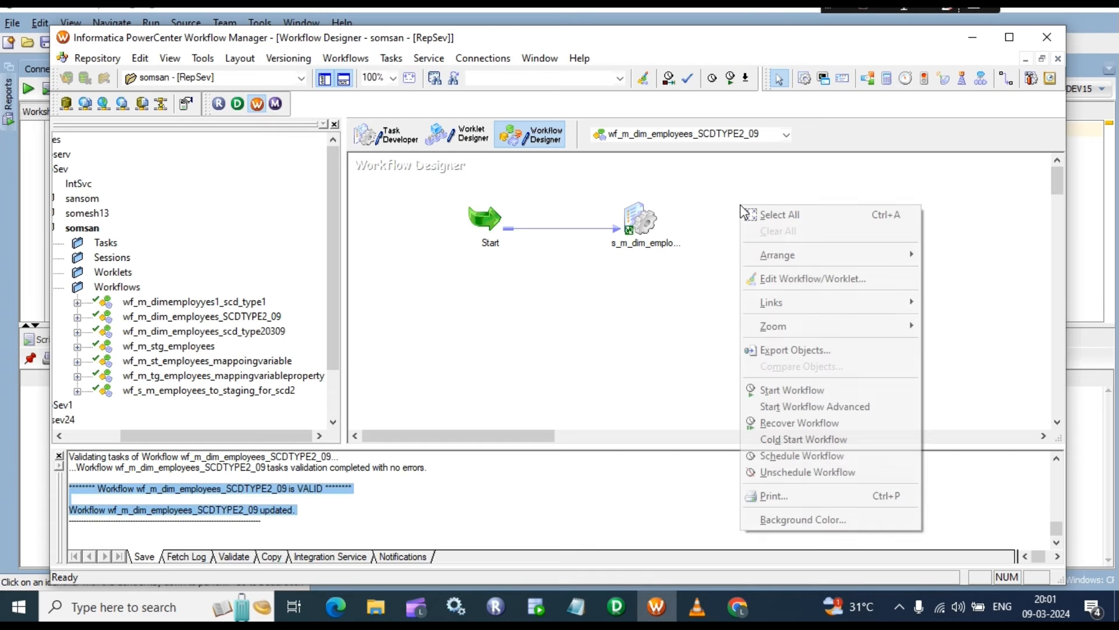
Step: Start wf_m_dim_employees_SCDTYPE2_09 so it and s_m_dim_employees finish Succeeded
{"action": "left_click", "coordinate": [803, 397]}
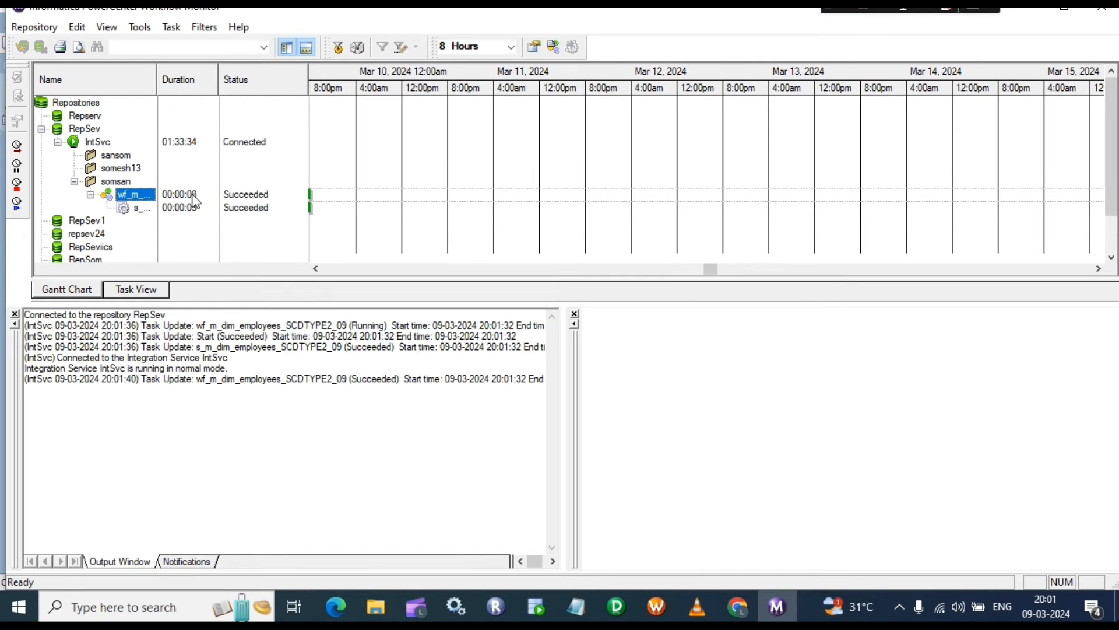
Step: Rerun the dim_employees query on OT_TGT_DEV15 and count its rows: 107
{"action": "left_click", "coordinate": [549, 598]}
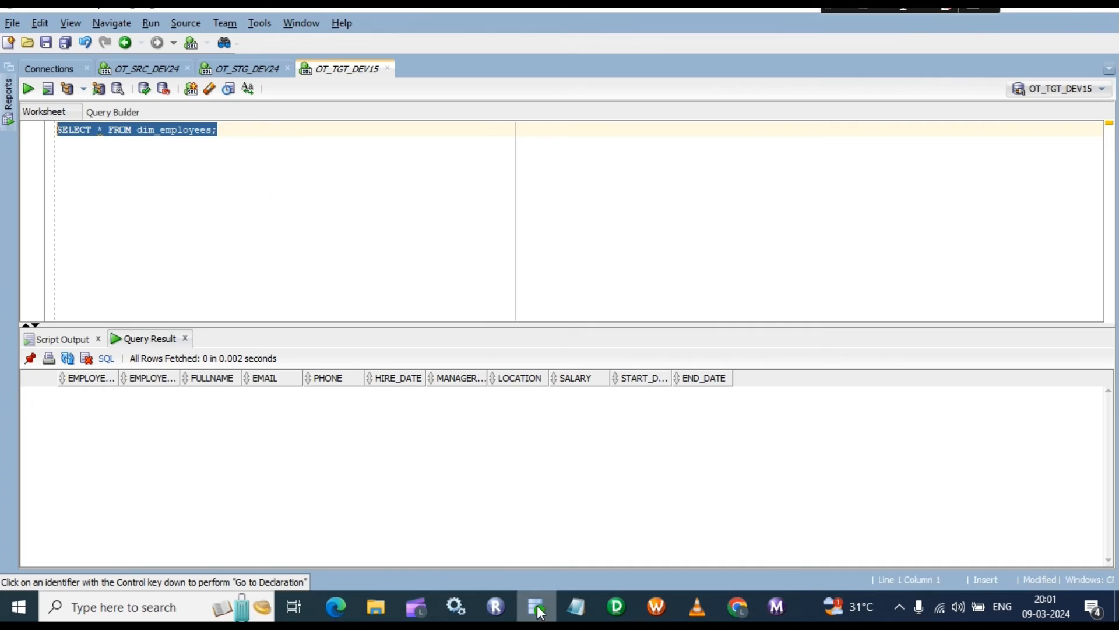
{"action": "left_click", "coordinate": [243, 135]}
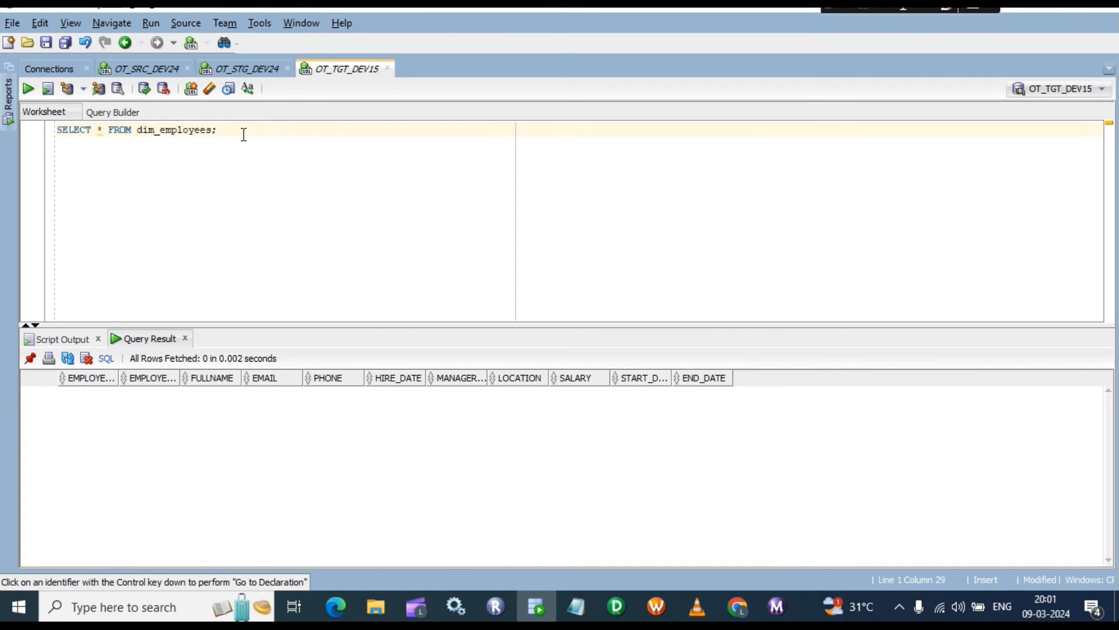
{"action": "key", "text": "ctrl+Return"}
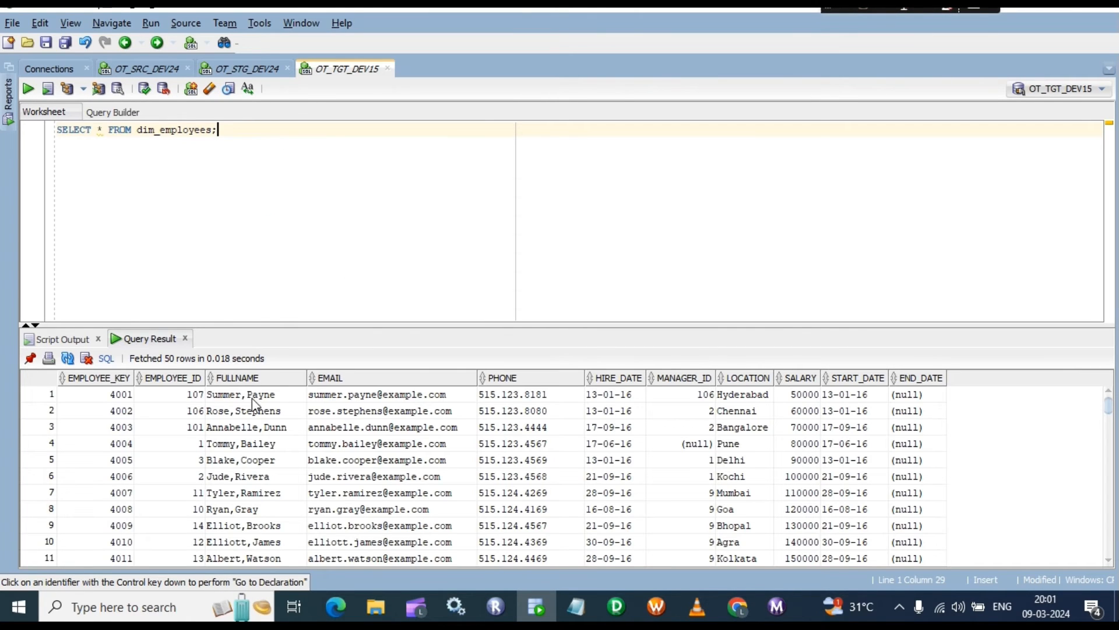
{"action": "left_click", "coordinate": [256, 411]}
{"action": "right_click", "coordinate": [262, 411]}
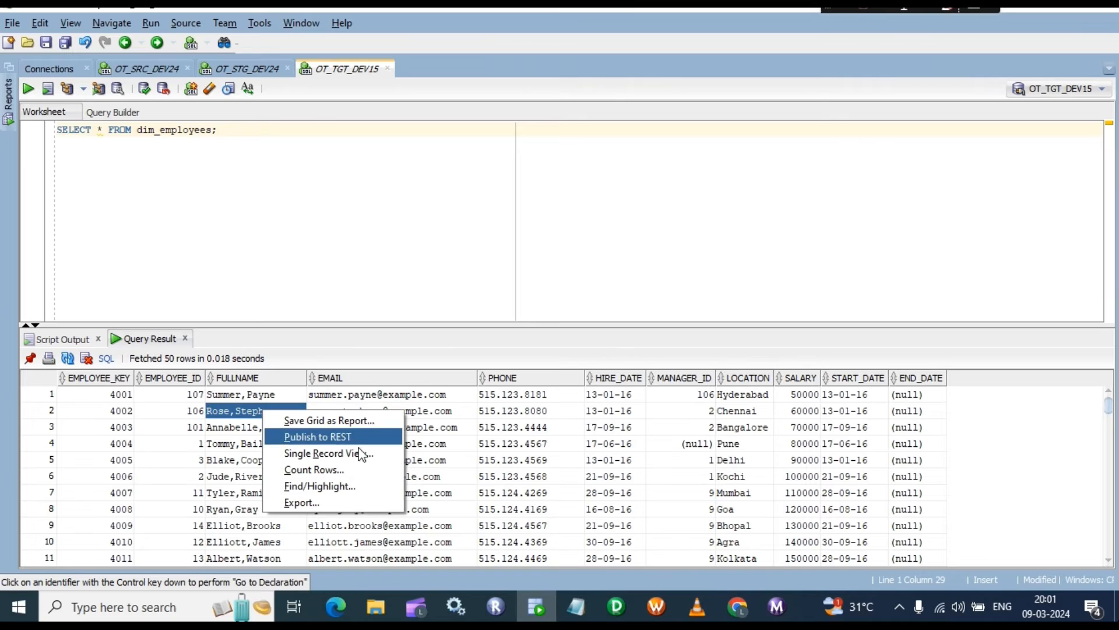
{"action": "left_click", "coordinate": [322, 469]}
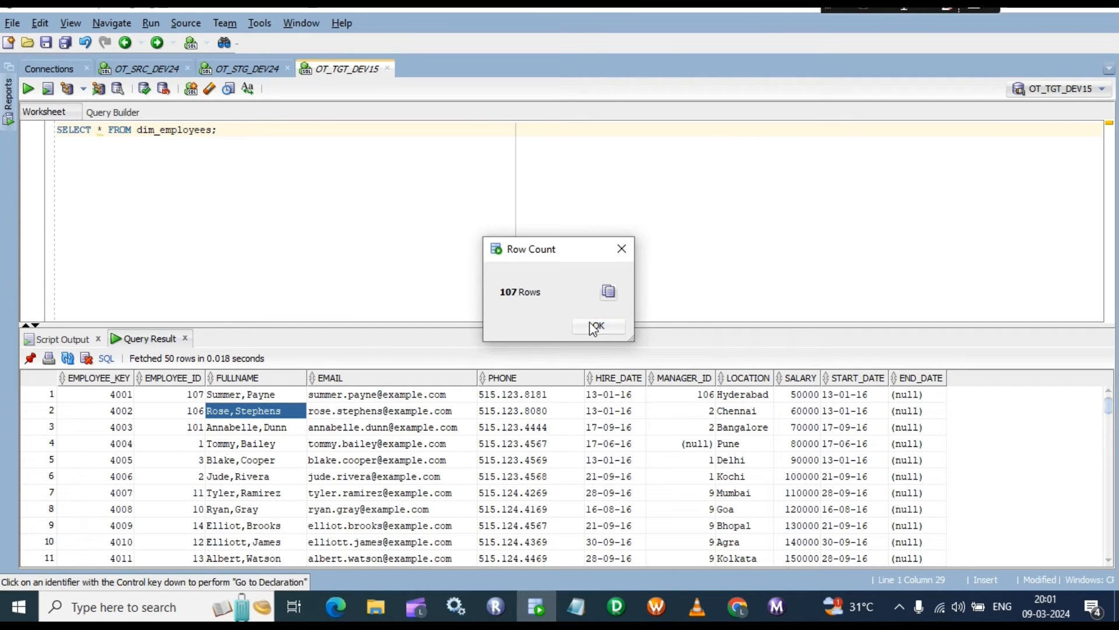
{"action": "left_click", "coordinate": [594, 327]}
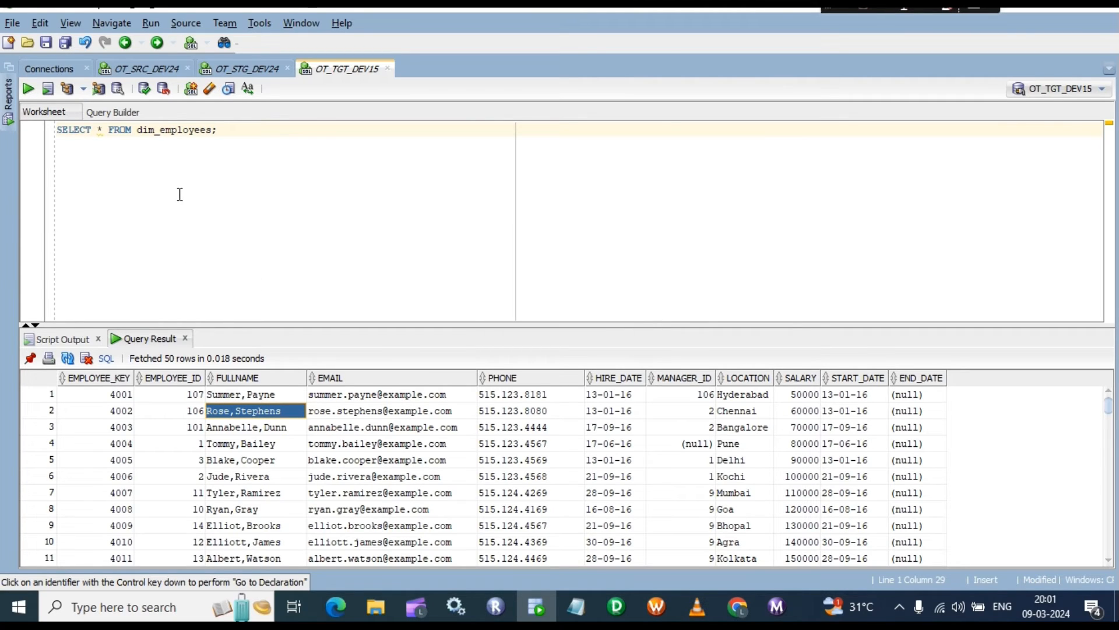
{"action": "left_click", "coordinate": [220, 132]}
Step: Inspect the EMPLOYEE_KEY surrogate keys, from 4001 and 4002 down to the last row
{"action": "left_click", "coordinate": [124, 394]}
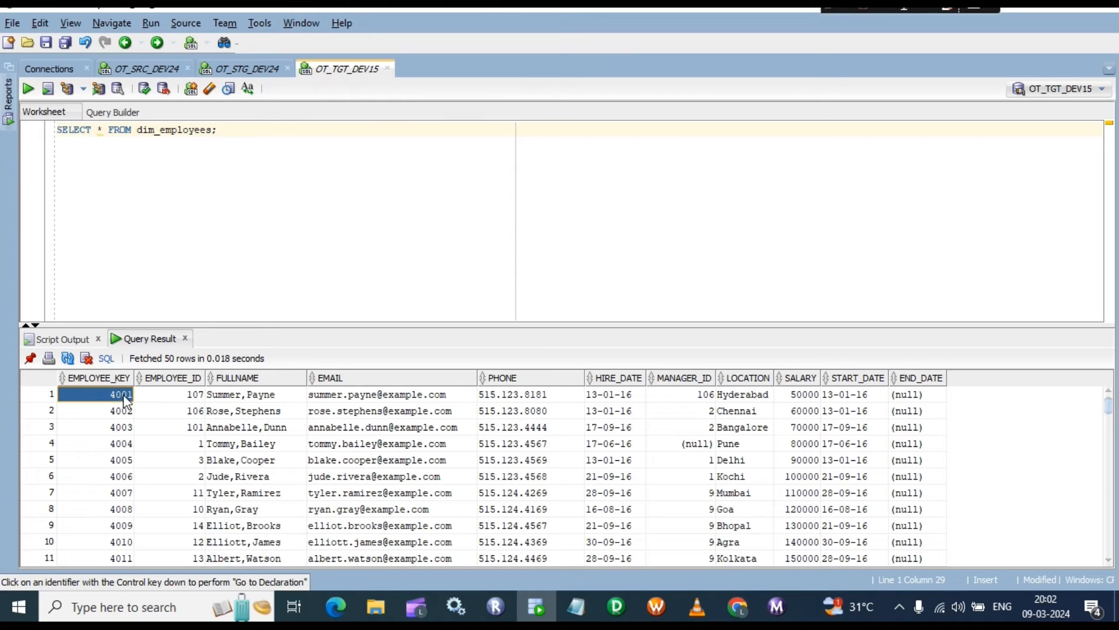
{"action": "left_click", "coordinate": [116, 410]}
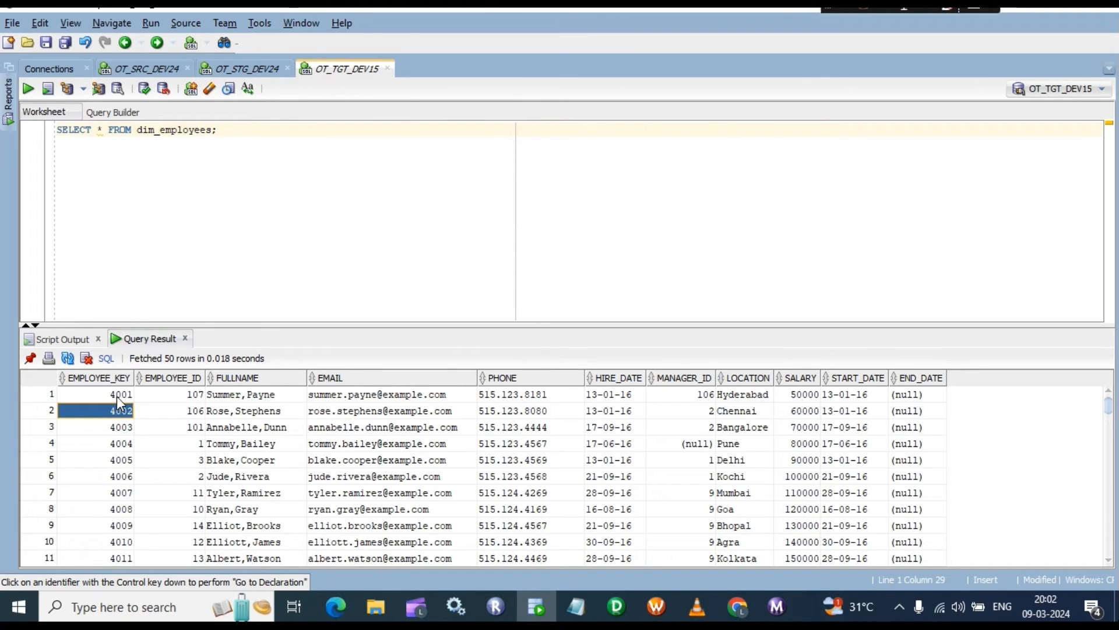
{"action": "left_click", "coordinate": [117, 396]}
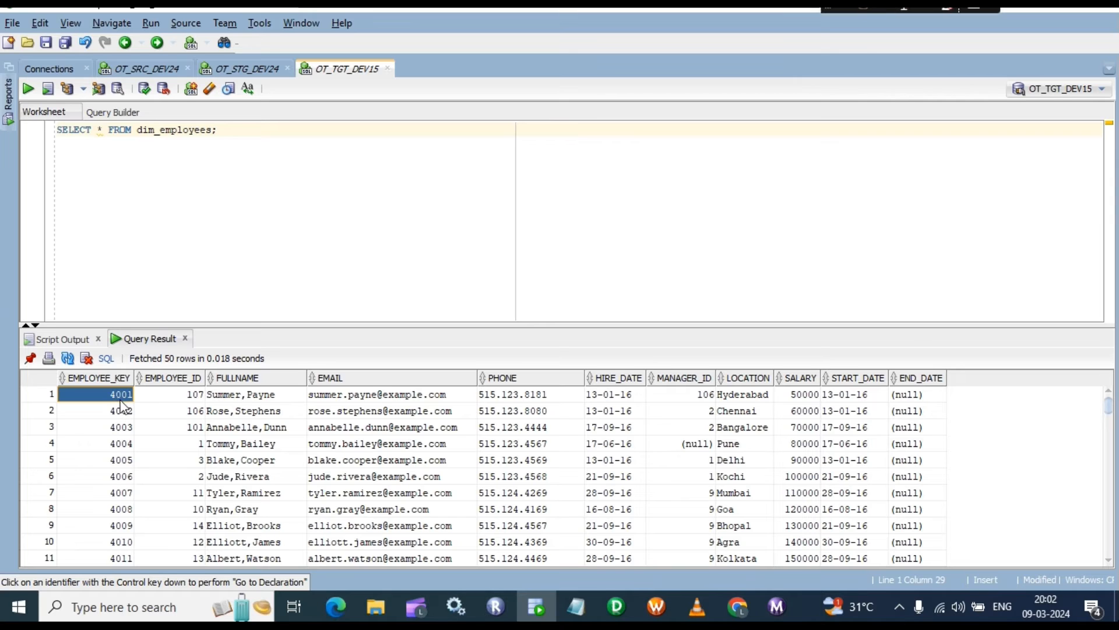
{"action": "left_click", "coordinate": [123, 411]}
{"action": "scroll", "coordinate": [126, 490], "scroll_direction": "down", "scroll_amount": 20}
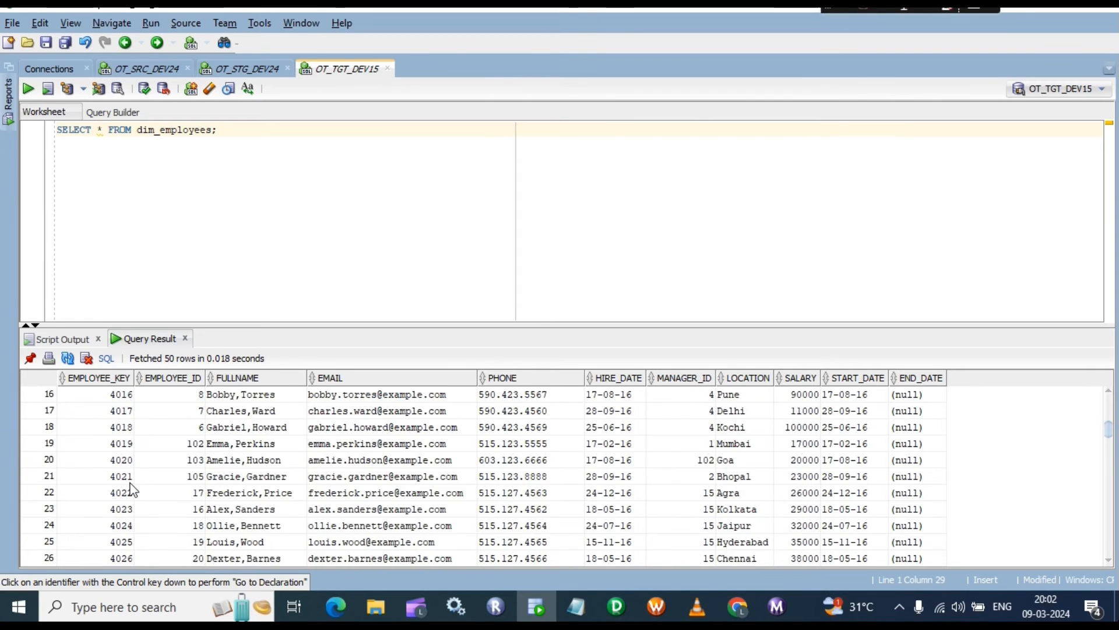
{"action": "scroll", "coordinate": [127, 493], "scroll_direction": "down", "scroll_amount": 11}
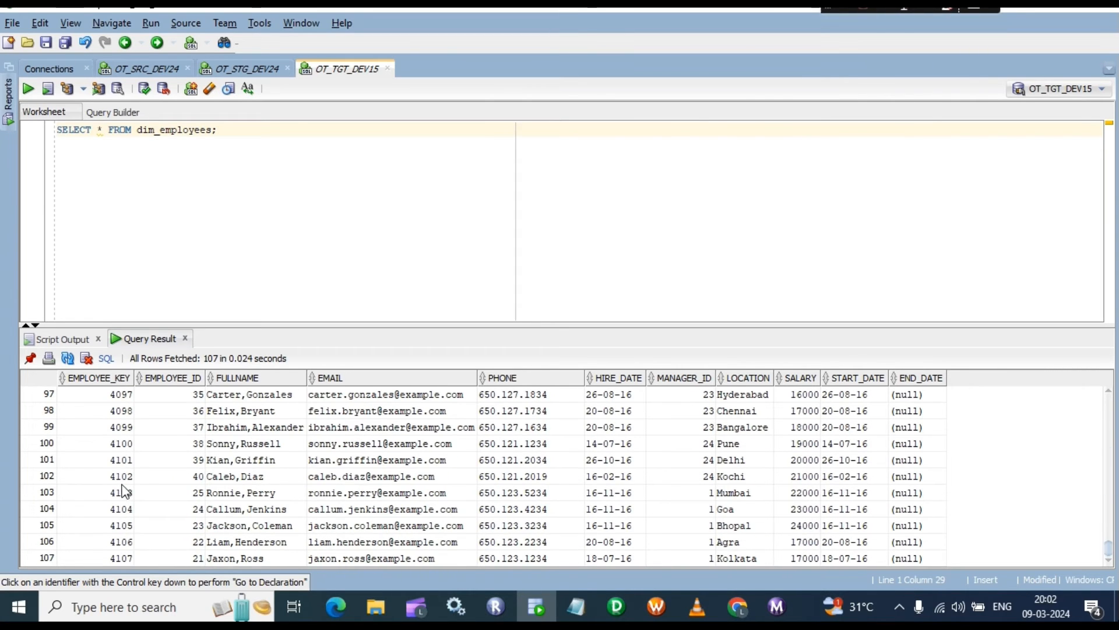
{"action": "left_click", "coordinate": [129, 558]}
{"action": "scroll", "coordinate": [717, 411], "scroll_direction": "up", "scroll_amount": 11}
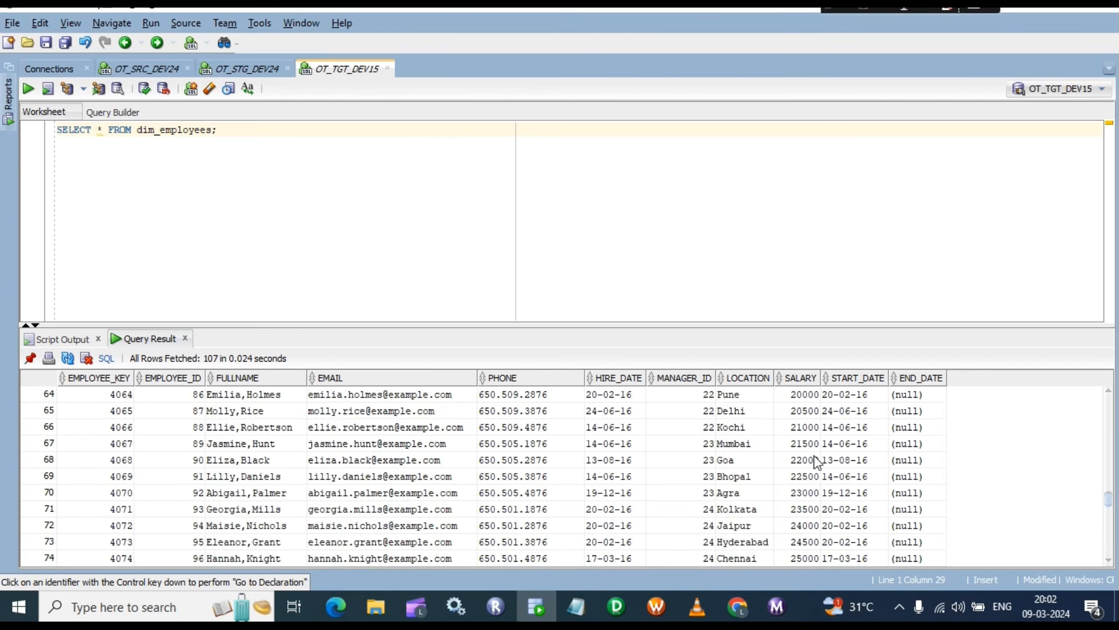
{"action": "scroll", "coordinate": [818, 463], "scroll_direction": "down", "scroll_amount": 11}
{"action": "scroll", "coordinate": [917, 461], "scroll_direction": "up", "scroll_amount": 20}
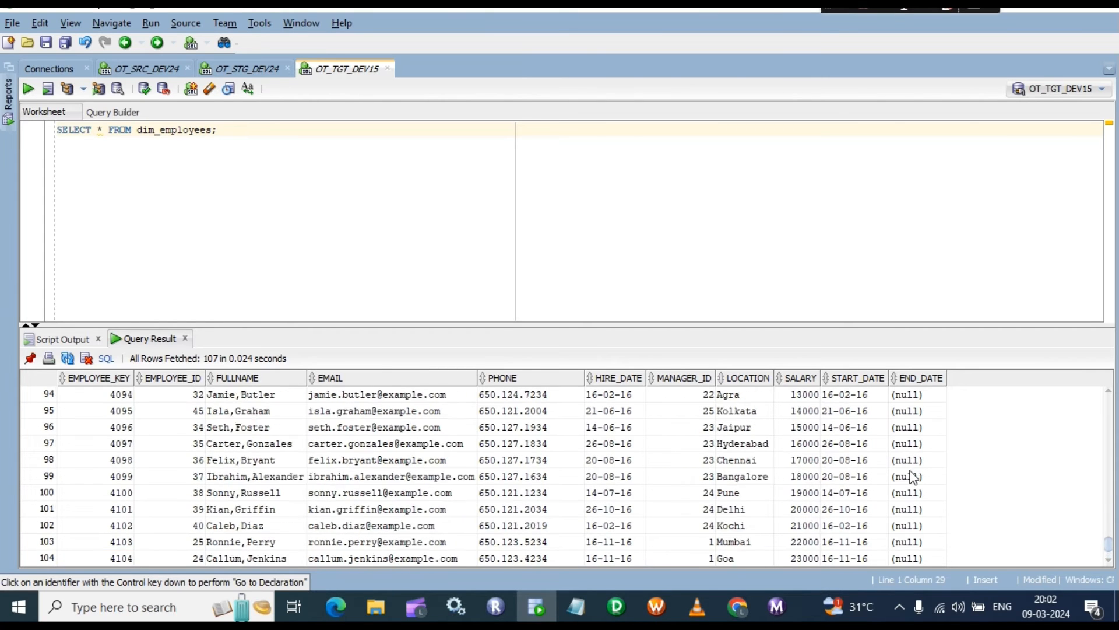
Step: Check the END_DATE values and a START_DATE value in the result grid
{"action": "left_click", "coordinate": [908, 379]}
{"action": "left_click", "coordinate": [907, 427]}
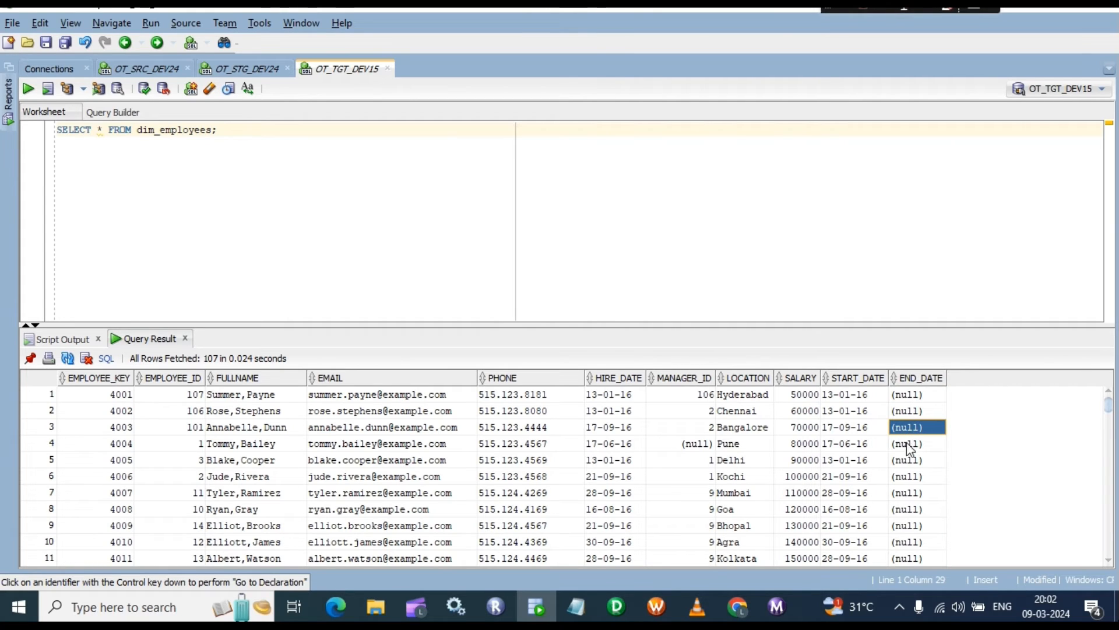
{"action": "left_click", "coordinate": [910, 396]}
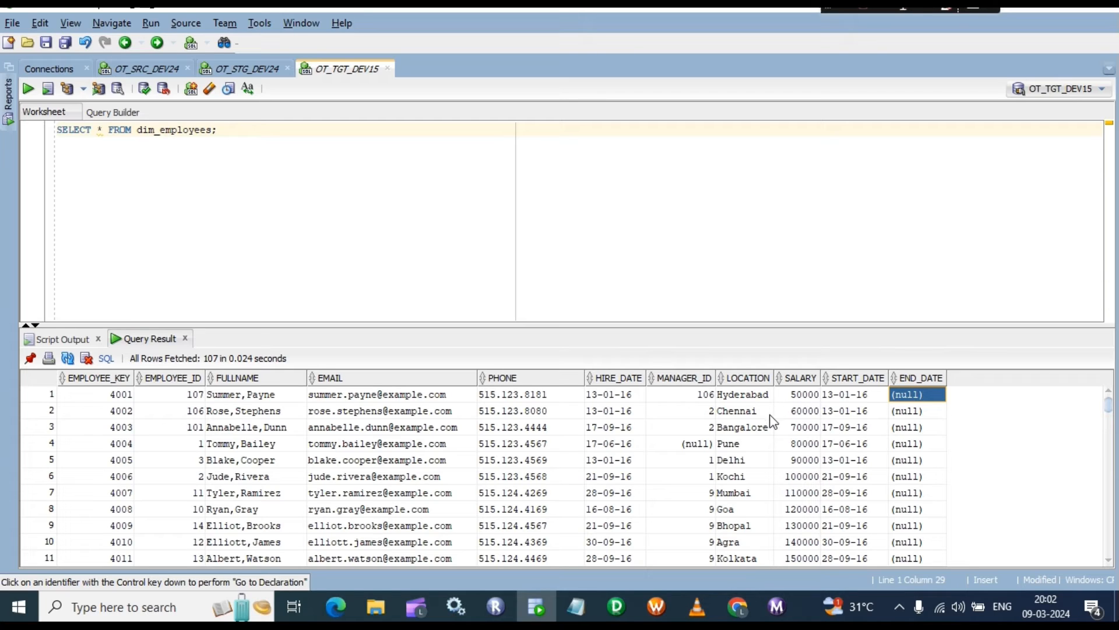
{"action": "left_click", "coordinate": [863, 431]}
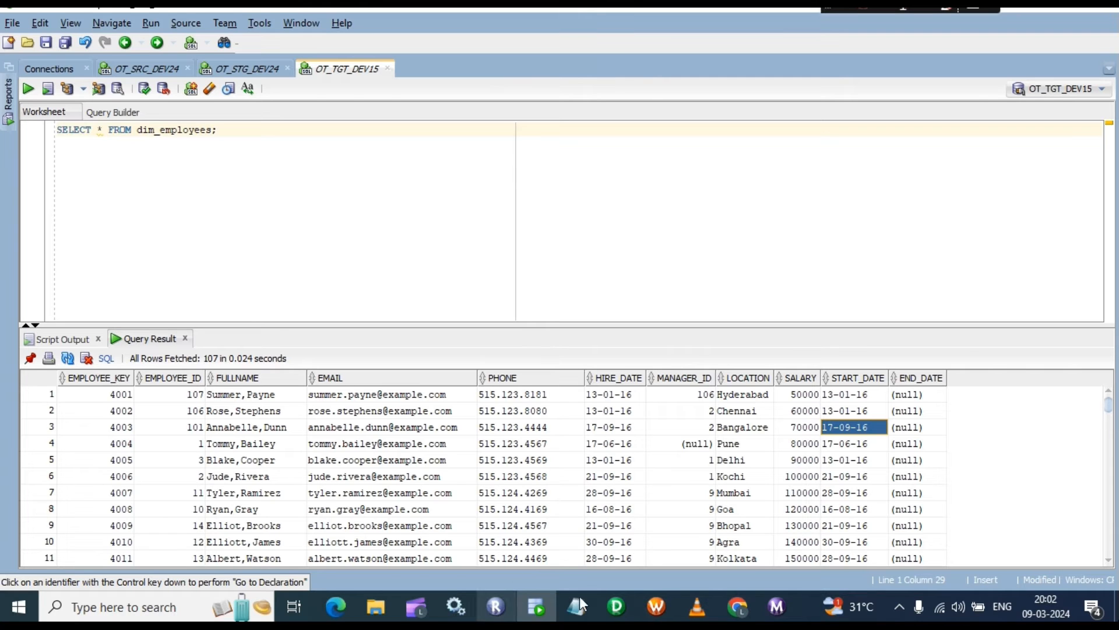
Step: Bring the source and staging DDL notes forward in Notepad and select a block of text
{"action": "mouse_move", "coordinate": [574, 604]}
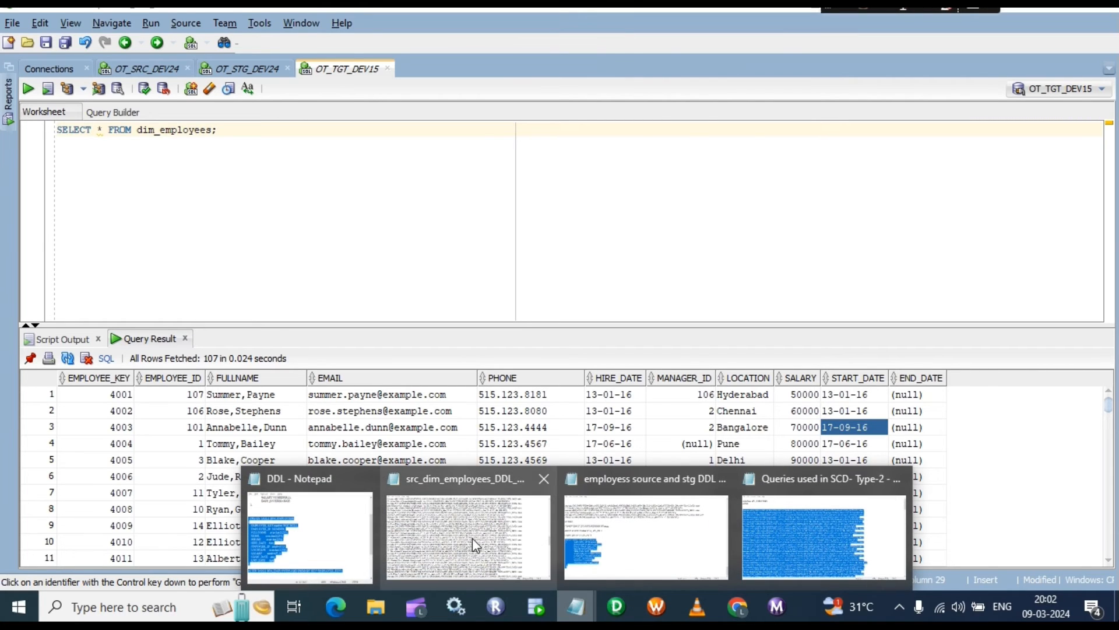
{"action": "mouse_move", "coordinate": [452, 534]}
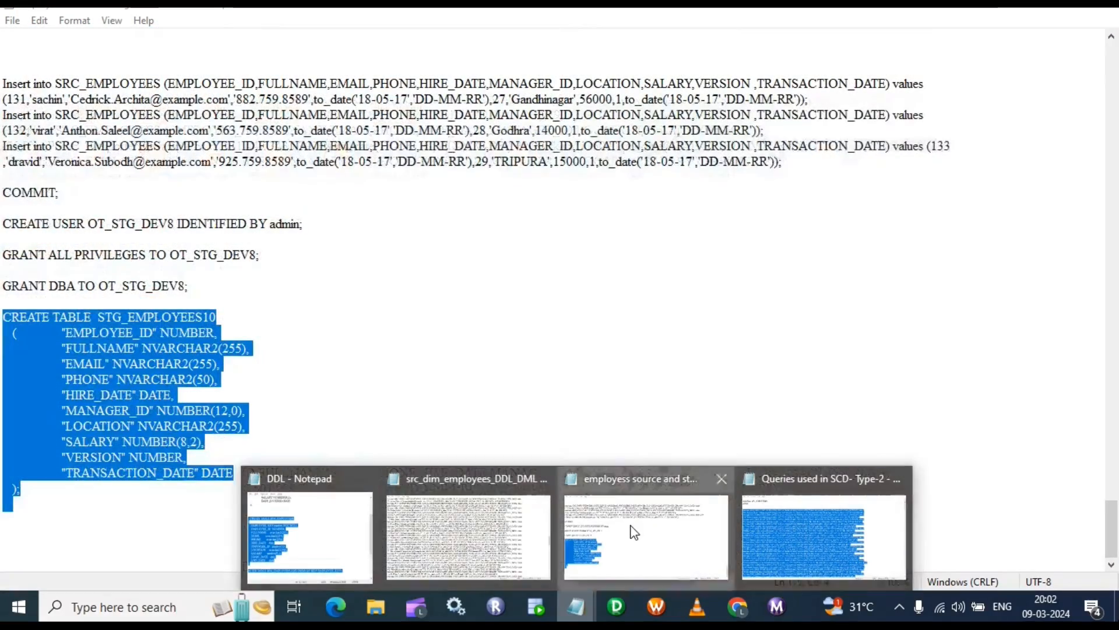
{"action": "left_click", "coordinate": [633, 532]}
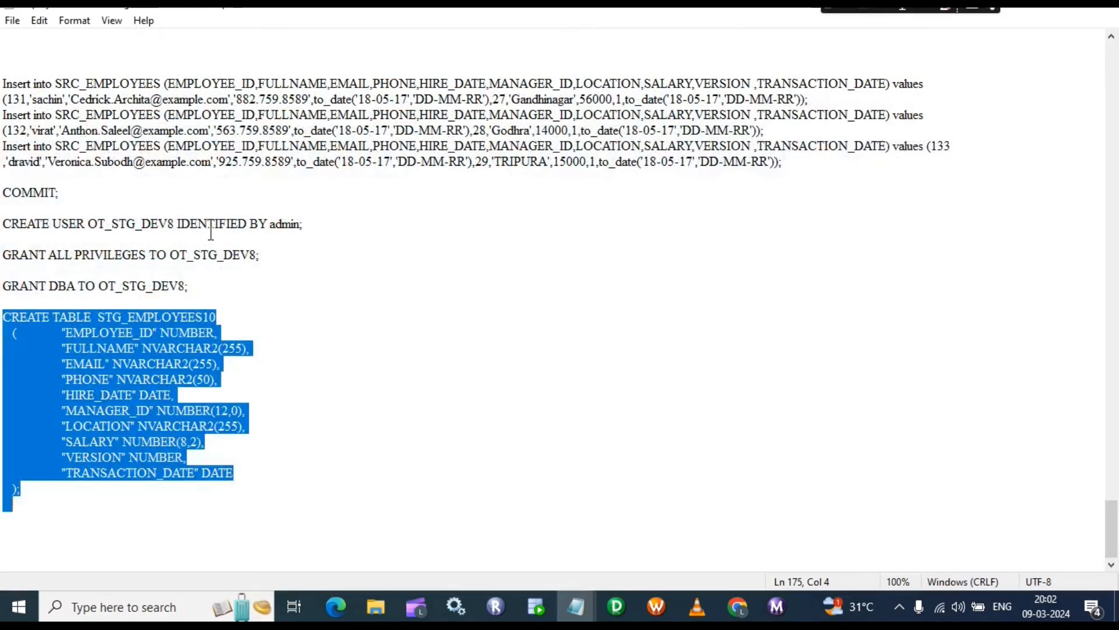
{"action": "scroll", "coordinate": [233, 227], "scroll_direction": "up", "scroll_amount": 8}
{"action": "scroll", "coordinate": [180, 228], "scroll_direction": "up", "scroll_amount": 2}
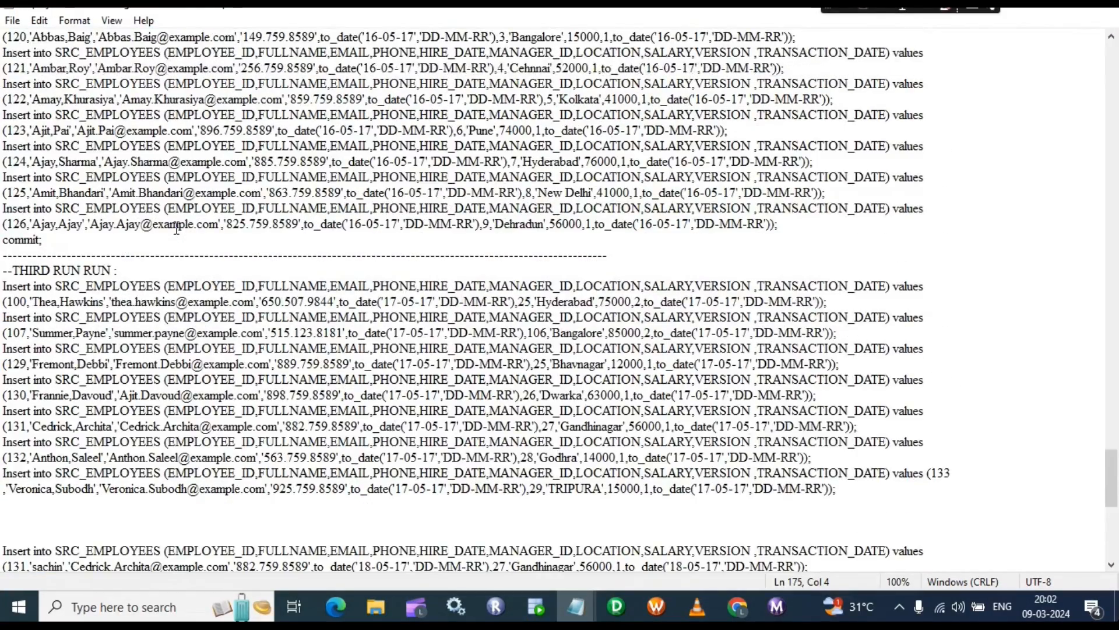
{"action": "scroll", "coordinate": [176, 229], "scroll_direction": "up", "scroll_amount": 20}
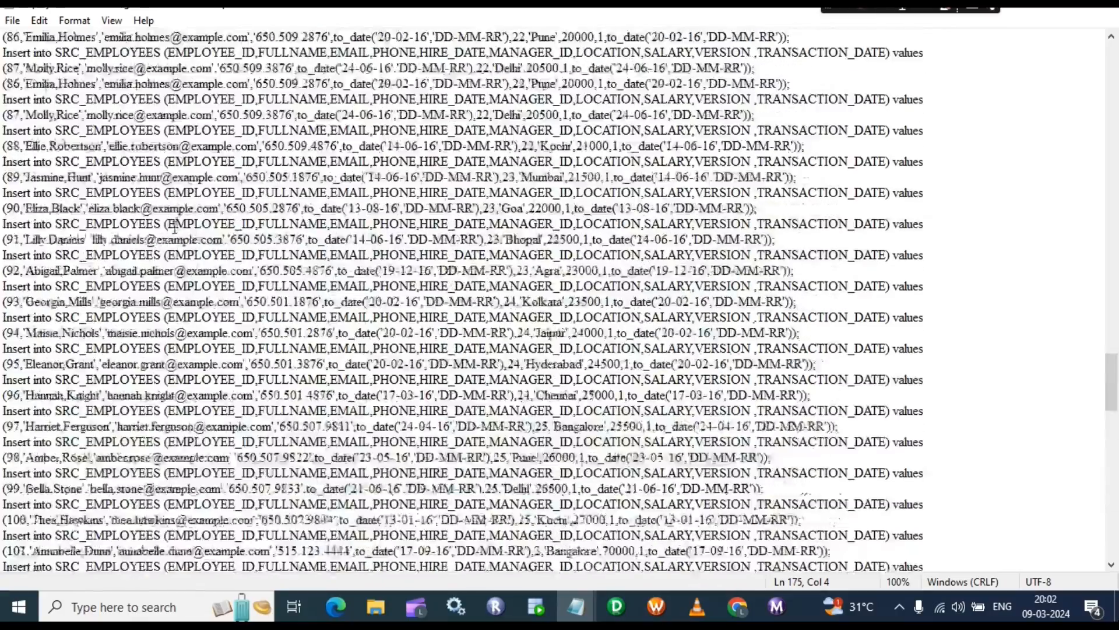
{"action": "scroll", "coordinate": [175, 228], "scroll_direction": "up", "scroll_amount": 15}
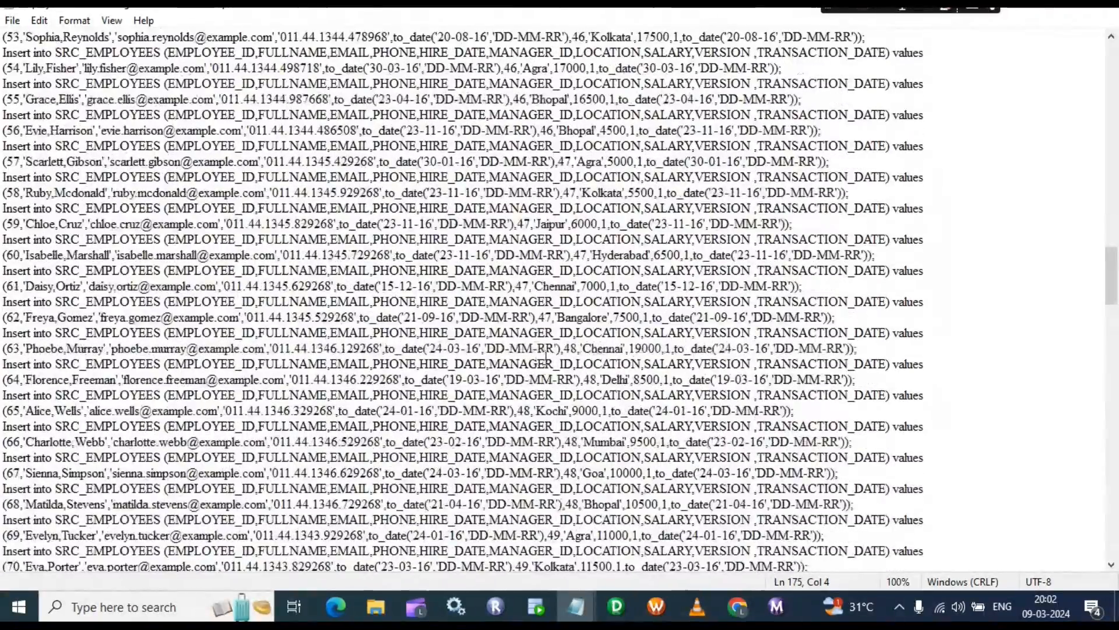
{"action": "left_click_drag", "start_coordinate": [1113, 293], "coordinate": [1116, 464]}
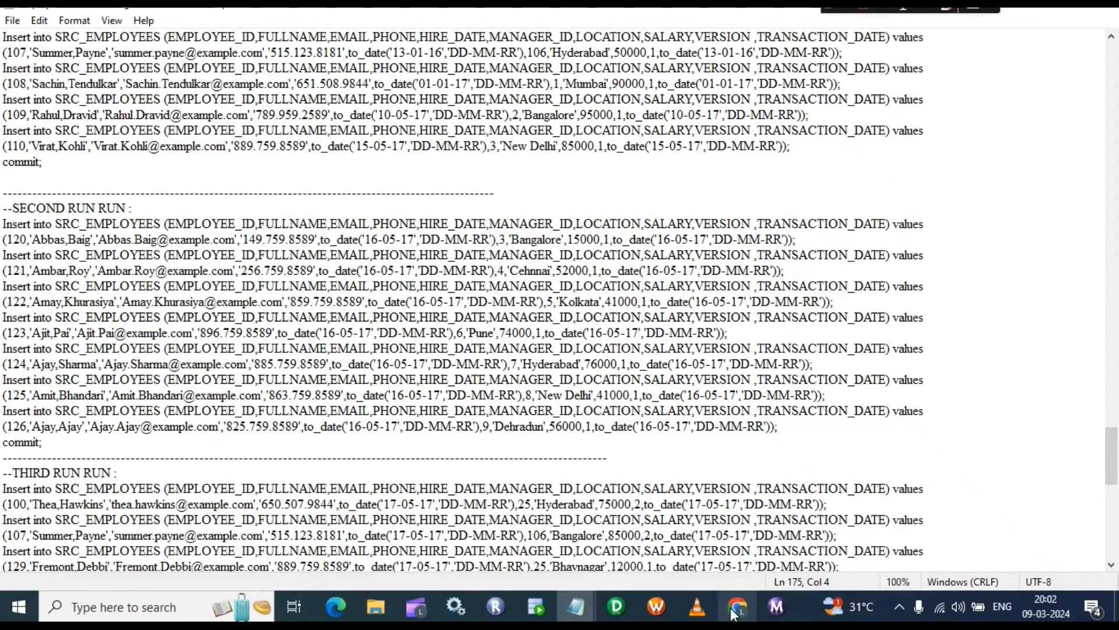
Step: Switch to a different Notepad notes file and scroll through it
{"action": "left_click", "coordinate": [574, 612]}
{"action": "left_click", "coordinate": [488, 566]}
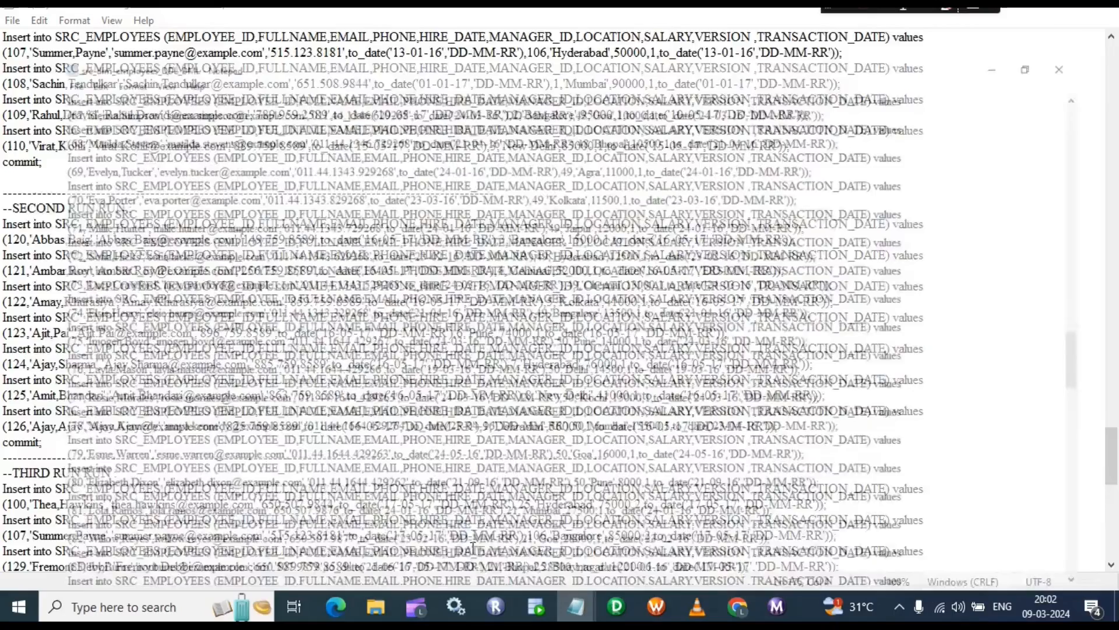
{"action": "scroll", "coordinate": [66, 311], "scroll_direction": "up", "scroll_amount": 3}
{"action": "scroll", "coordinate": [66, 310], "scroll_direction": "down", "scroll_amount": 20}
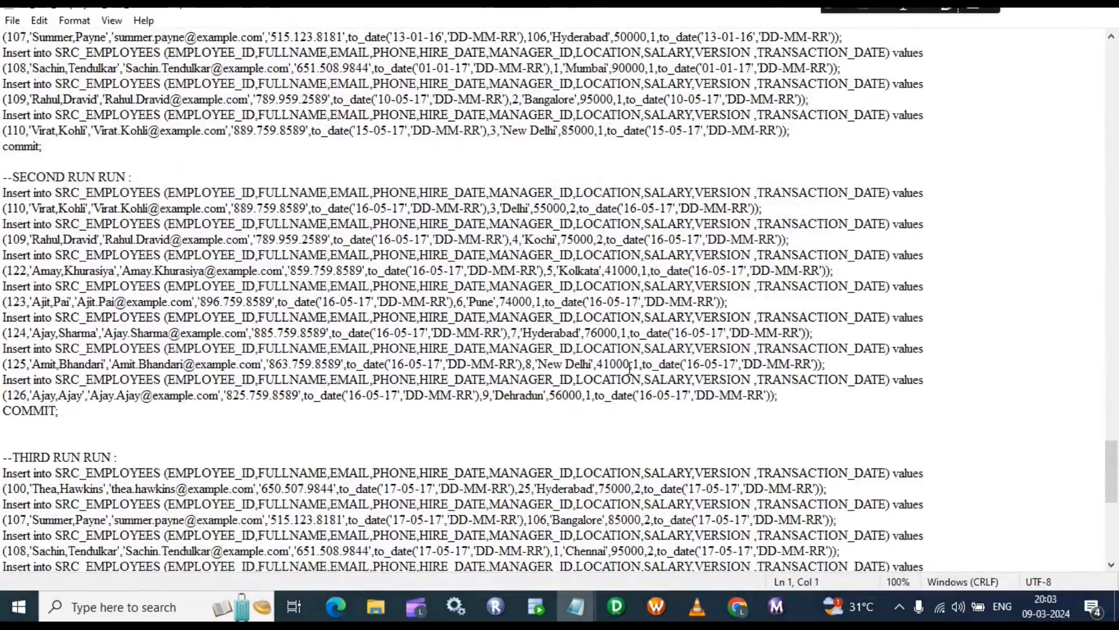
{"action": "scroll", "coordinate": [582, 479], "scroll_direction": "down", "scroll_amount": 9}
Step: In the 'Queries used in SCD- Type-2' notes, select both stg_employees INSERTs through COMMIT
{"action": "mouse_move", "coordinate": [575, 607]}
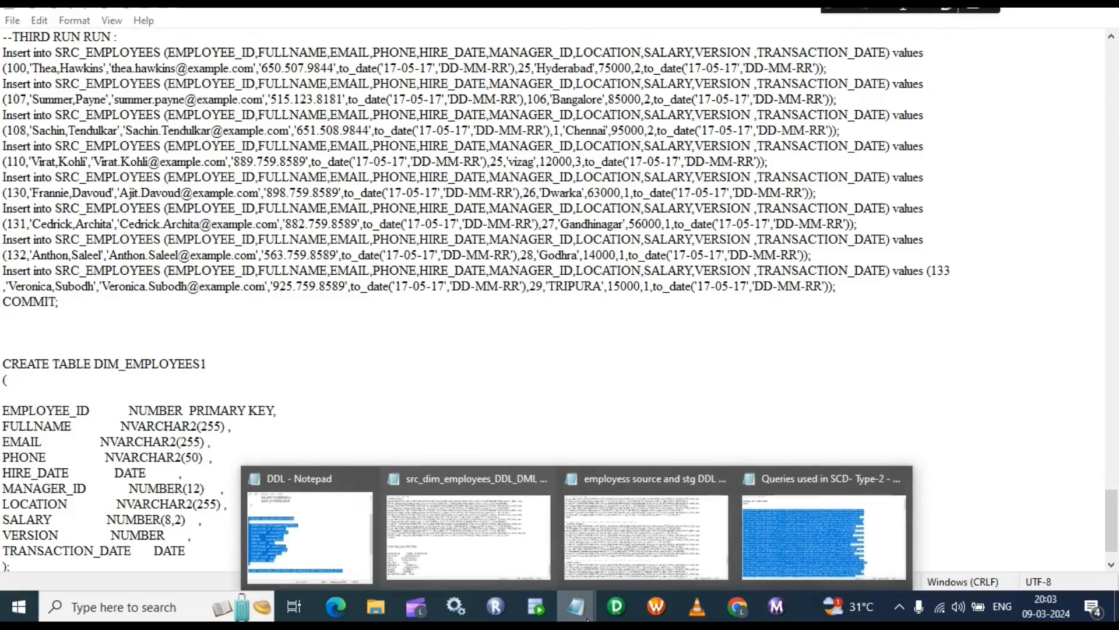
{"action": "mouse_move", "coordinate": [670, 512]}
{"action": "left_click", "coordinate": [858, 535]}
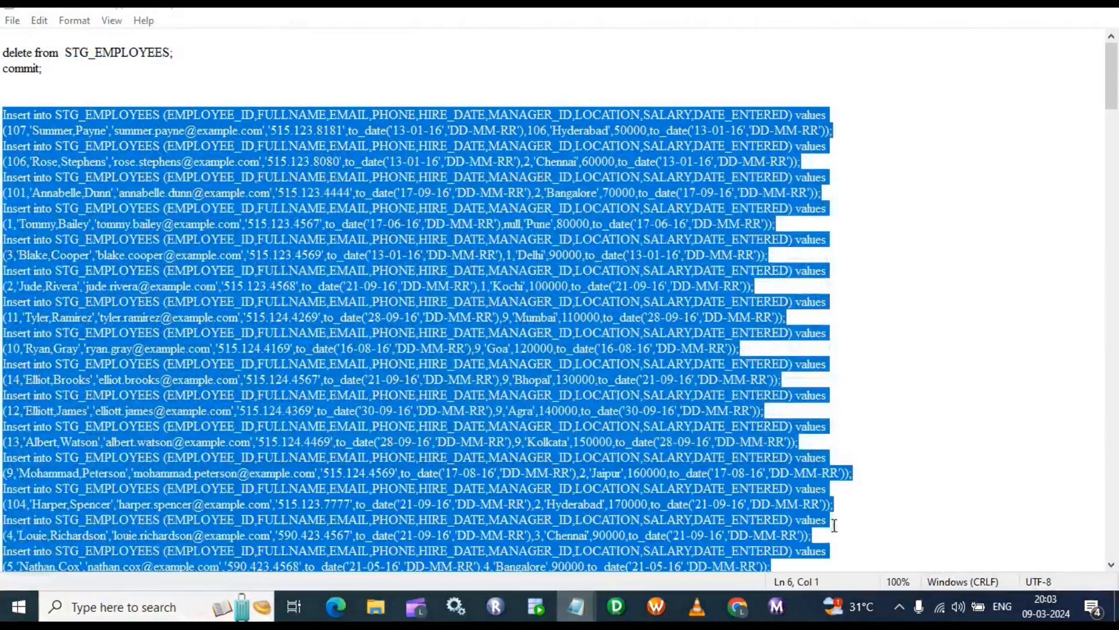
{"action": "left_click", "coordinate": [244, 303]}
{"action": "scroll", "coordinate": [206, 304], "scroll_direction": "down", "scroll_amount": 4}
{"action": "scroll", "coordinate": [207, 303], "scroll_direction": "down", "scroll_amount": 20}
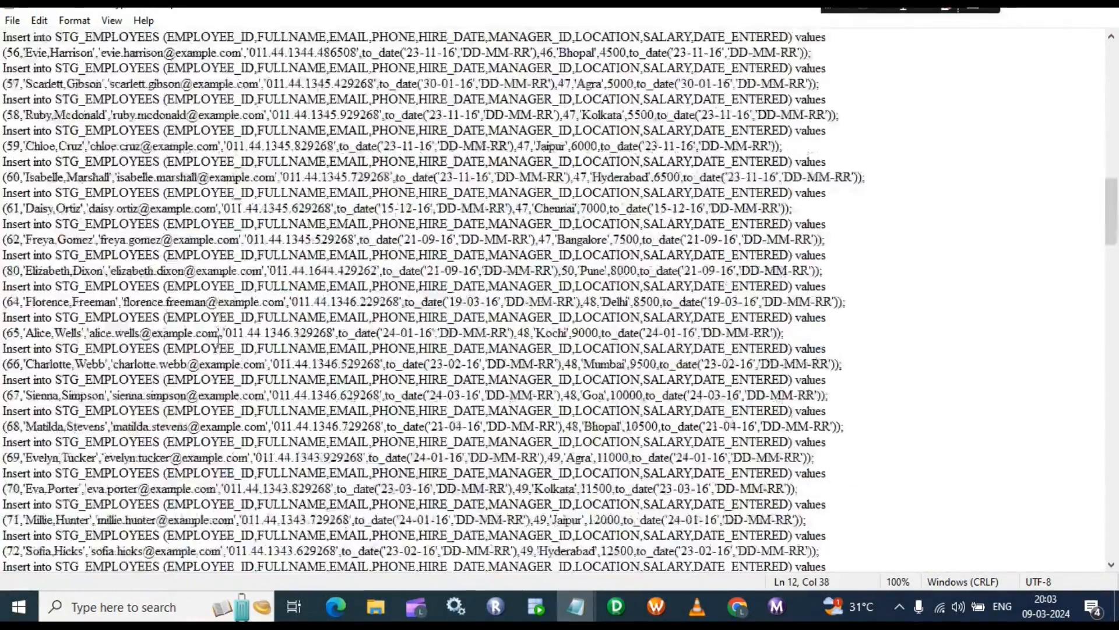
{"action": "left_click_drag", "start_coordinate": [1112, 283], "coordinate": [1116, 486]}
{"action": "scroll", "coordinate": [371, 241], "scroll_direction": "up", "scroll_amount": 2}
{"action": "scroll", "coordinate": [244, 251], "scroll_direction": "down", "scroll_amount": 2}
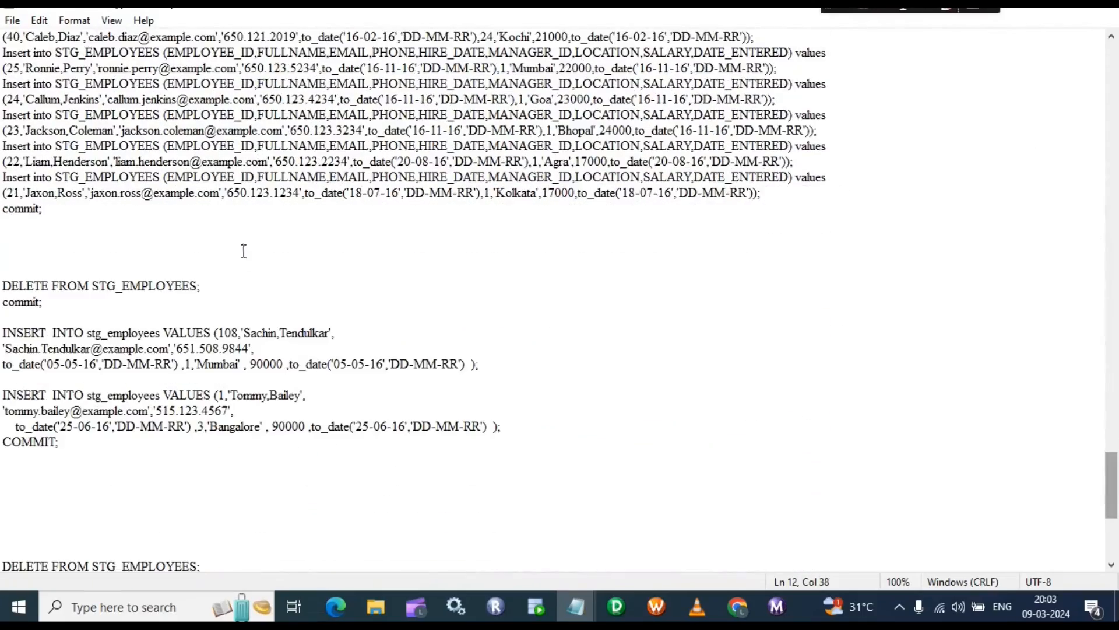
{"action": "left_click_drag", "start_coordinate": [2, 333], "coordinate": [72, 445]}
{"action": "key", "text": "ctrl+c"}
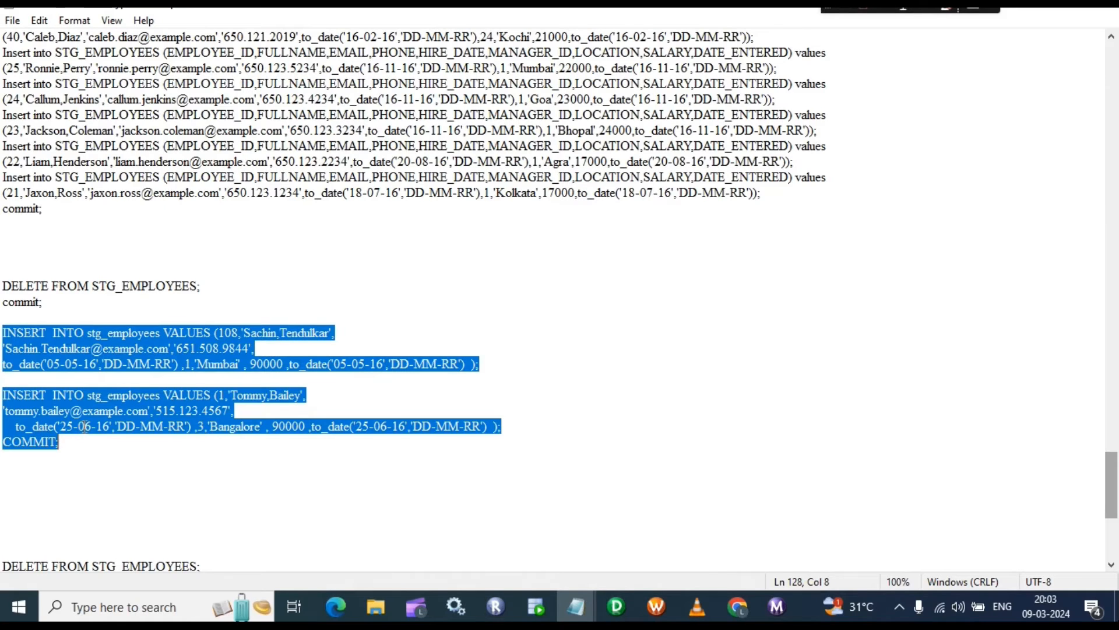
{"action": "left_click", "coordinate": [537, 607]}
Step: Paste the INSERTs for IDs 108 and 1 into OT_STG_DEV24, run them with COMMIT, and rerun the select
{"action": "left_click", "coordinate": [242, 69]}
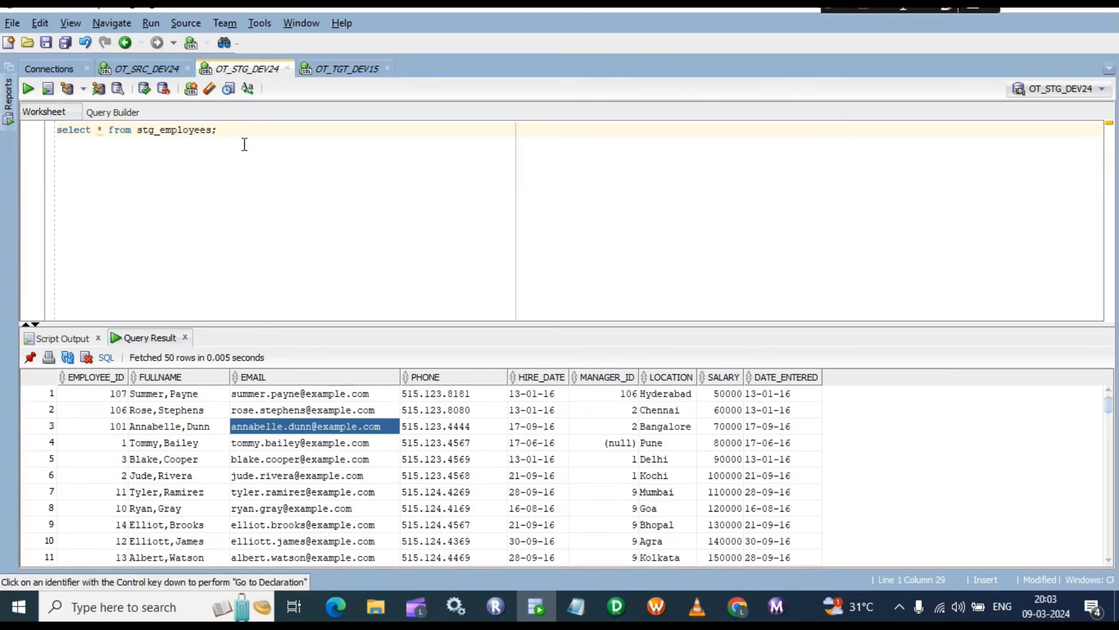
{"action": "key", "text": "Return"}
{"action": "key", "text": "ctrl+v"}
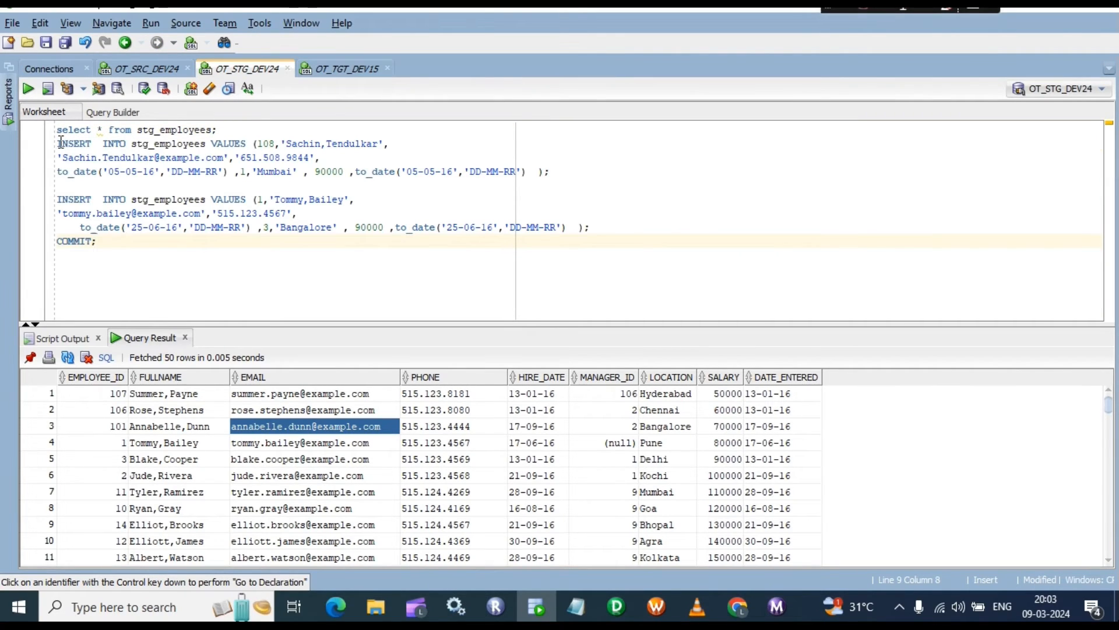
{"action": "left_click_drag", "start_coordinate": [58, 143], "coordinate": [123, 248]}
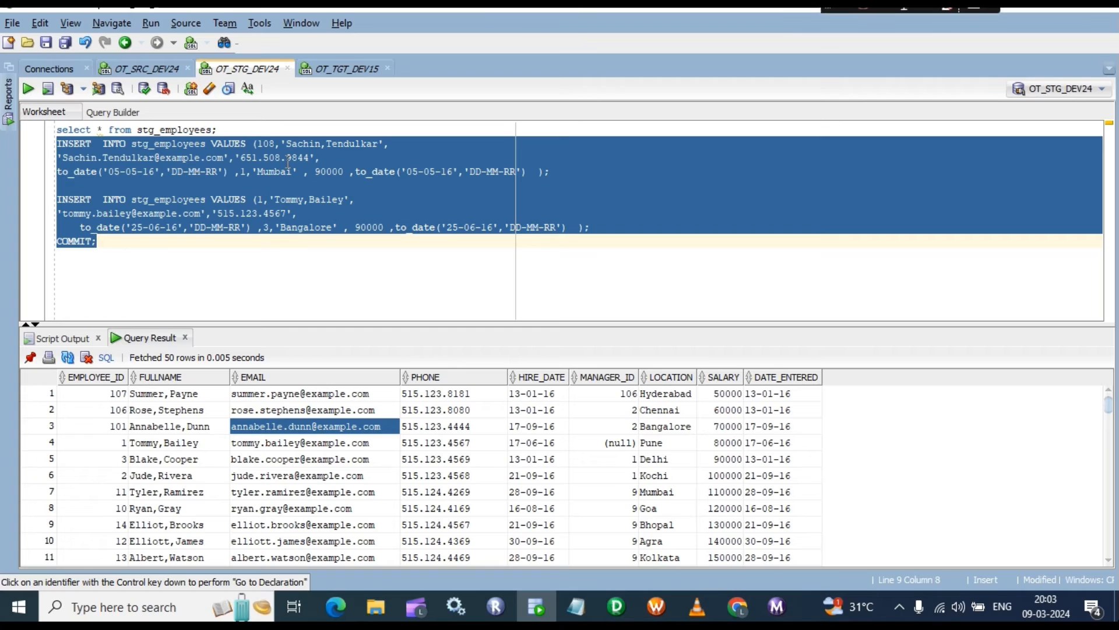
{"action": "key", "text": "F5"}
{"action": "key", "text": "F5"}
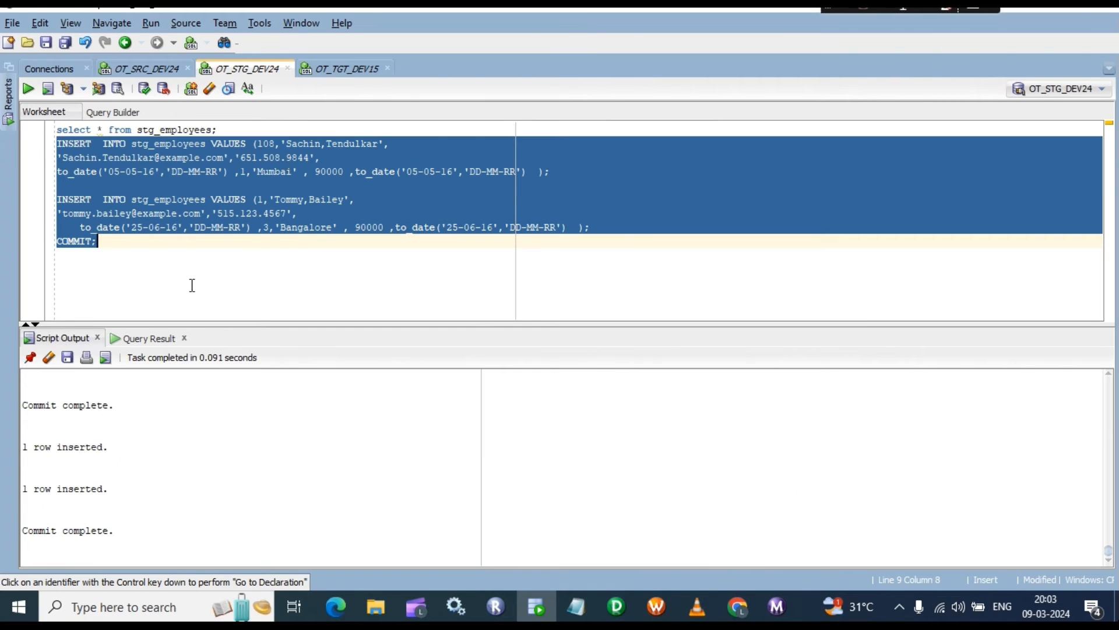
{"action": "left_click", "coordinate": [262, 274]}
{"action": "left_click", "coordinate": [241, 132]}
{"action": "key", "text": "ctrl+Return"}
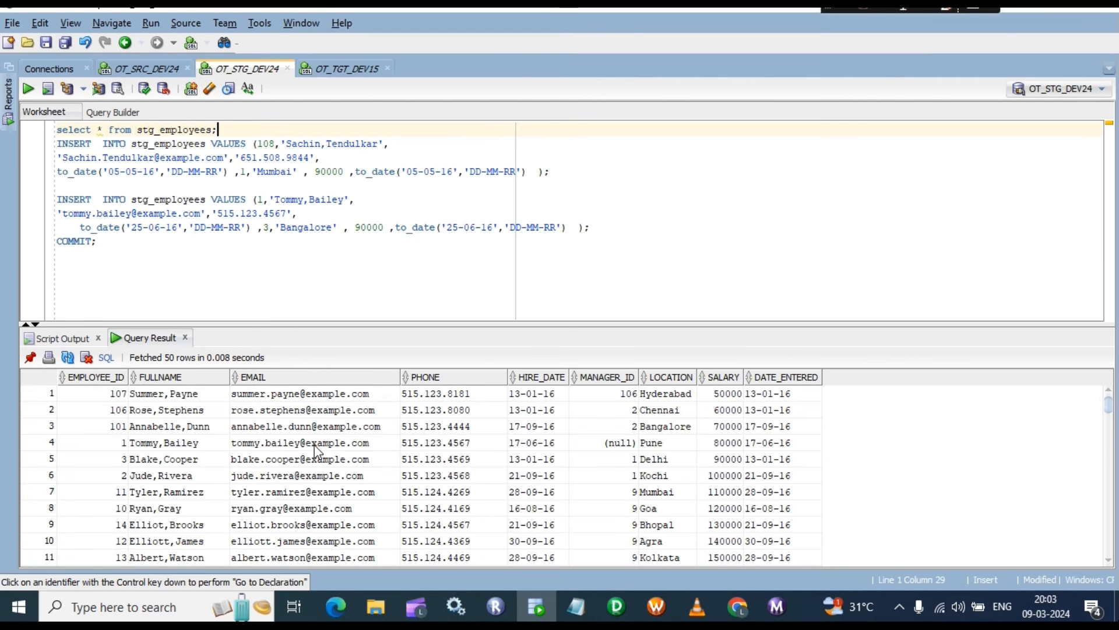
Step: Check the two new stg_employees rows at the bottom of the result: IDs 108 and 1
{"action": "scroll", "coordinate": [320, 449], "scroll_direction": "down", "scroll_amount": 13}
{"action": "scroll", "coordinate": [315, 449], "scroll_direction": "down", "scroll_amount": 7}
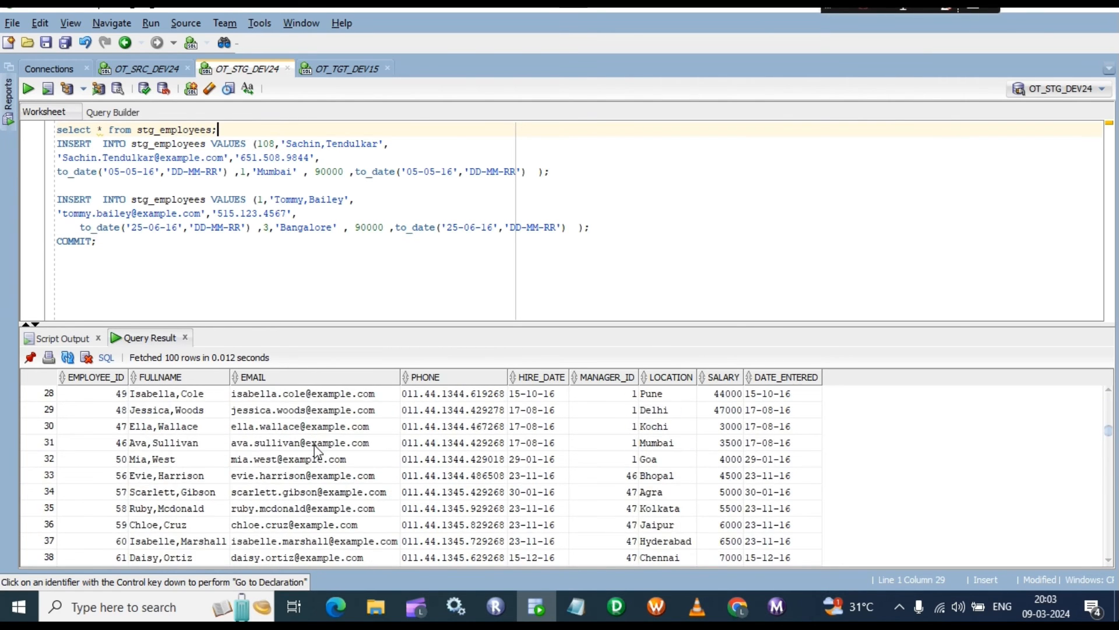
{"action": "scroll", "coordinate": [315, 452], "scroll_direction": "down", "scroll_amount": 13}
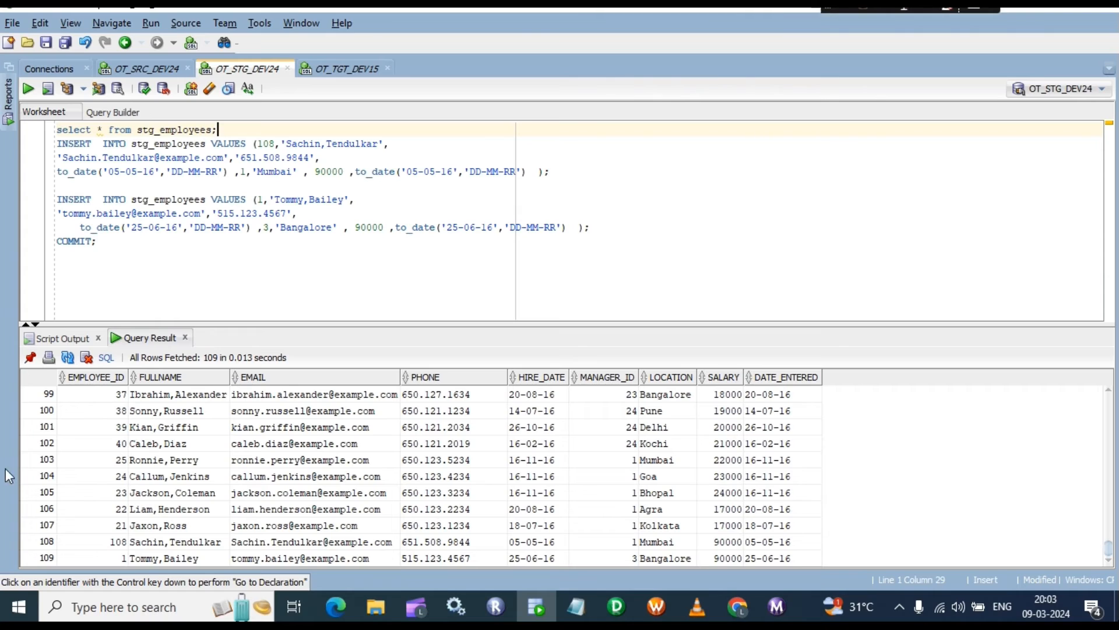
{"action": "left_click", "coordinate": [46, 542]}
{"action": "left_click", "coordinate": [49, 558]}
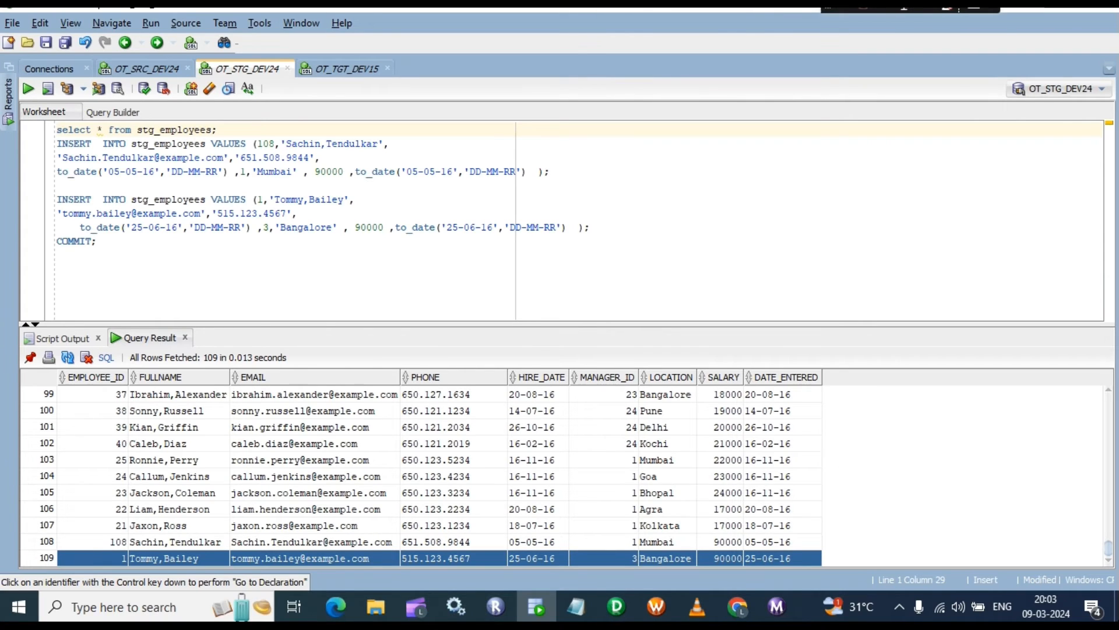
{"action": "left_click", "coordinate": [113, 546]}
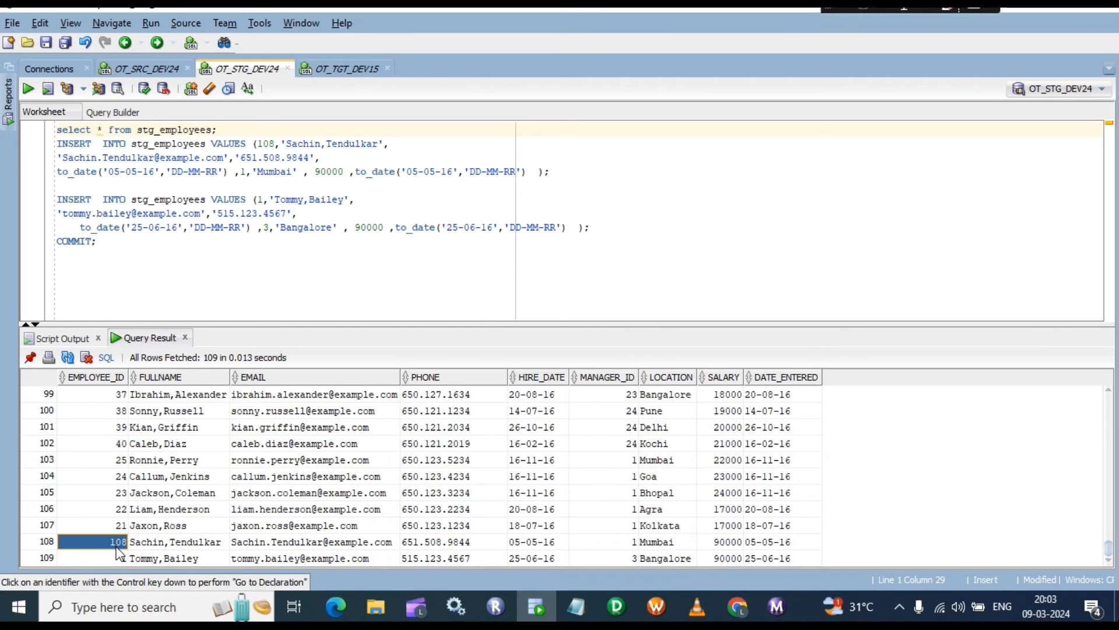
{"action": "key", "text": "Down"}
{"action": "left_click", "coordinate": [119, 544]}
{"action": "left_click", "coordinate": [119, 563]}
Step: Compare employee 1's existing row with the newly inserted row and its entry date
{"action": "scroll", "coordinate": [119, 543], "scroll_direction": "up", "scroll_amount": 20}
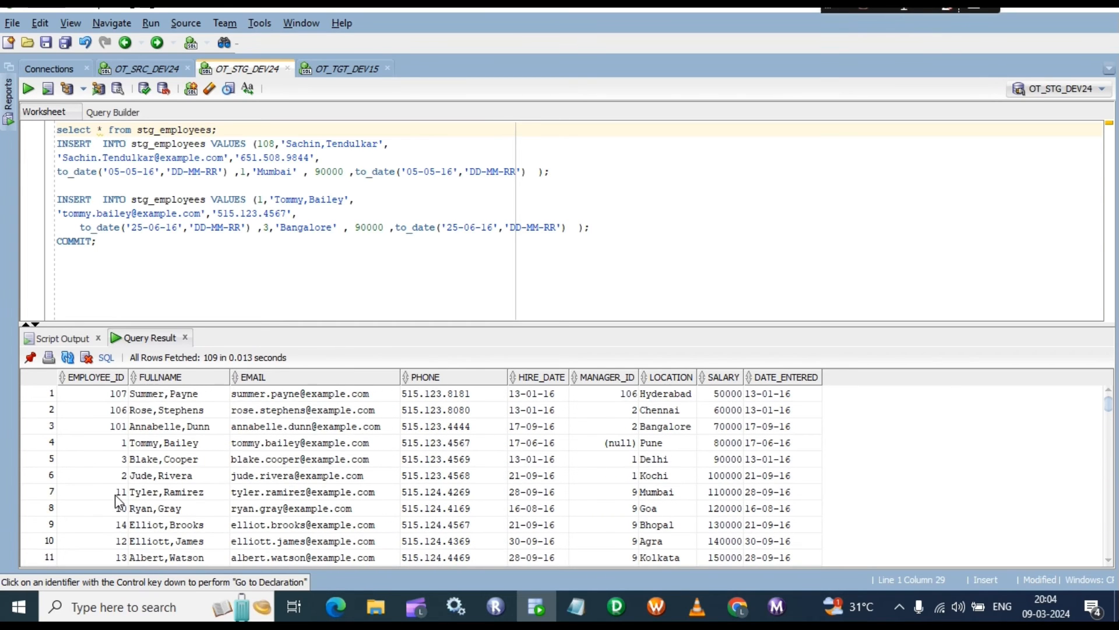
{"action": "left_click", "coordinate": [110, 442]}
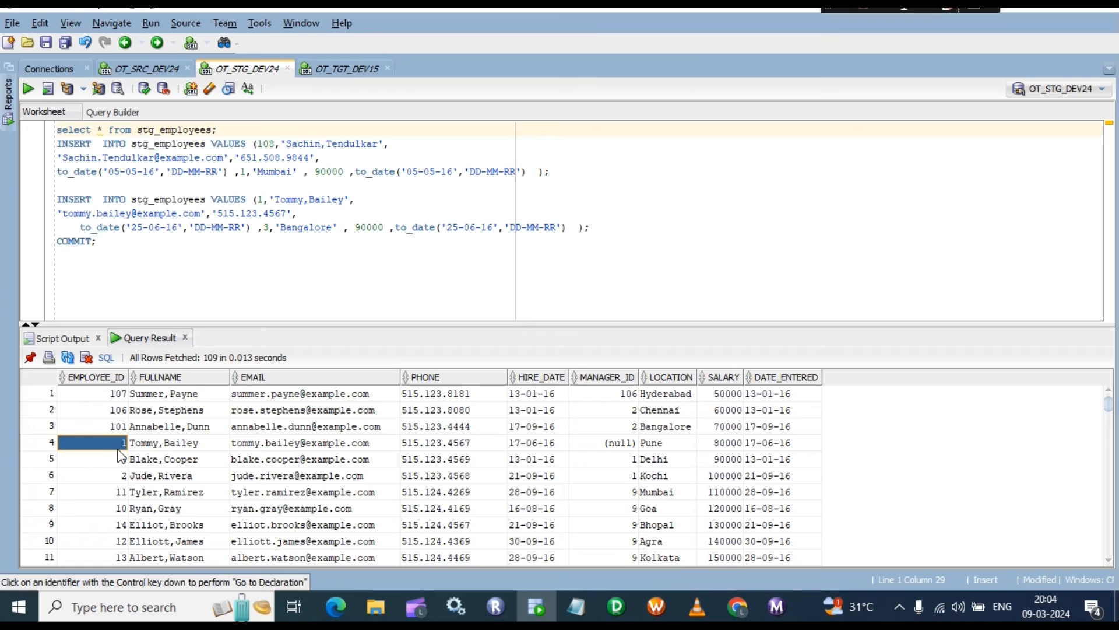
{"action": "scroll", "coordinate": [129, 464], "scroll_direction": "down", "scroll_amount": 20}
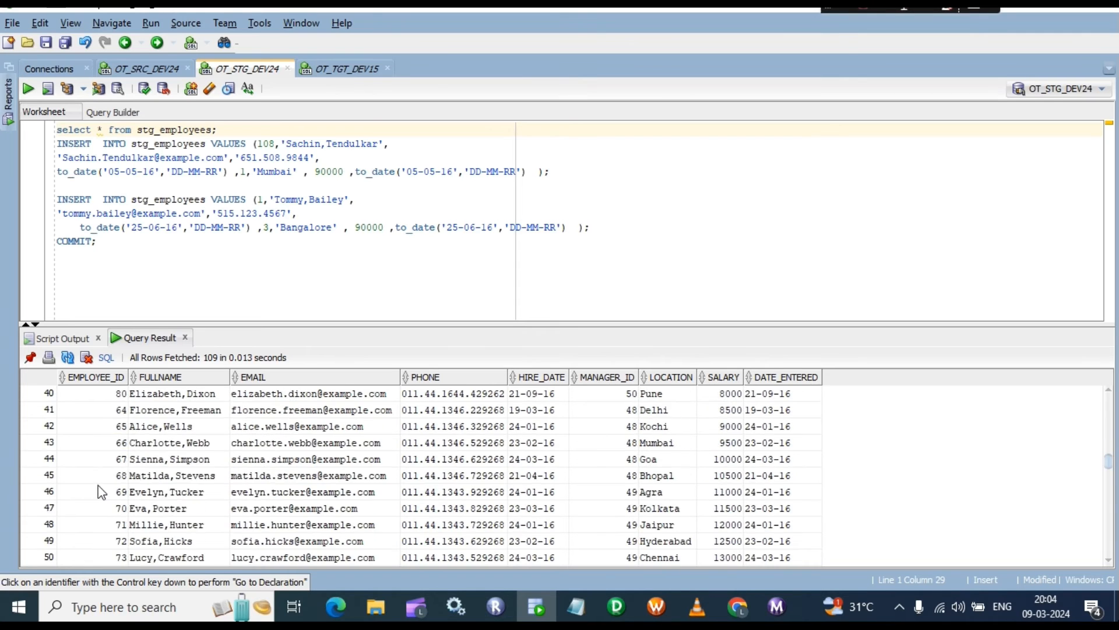
{"action": "scroll", "coordinate": [99, 492], "scroll_direction": "down", "scroll_amount": 1}
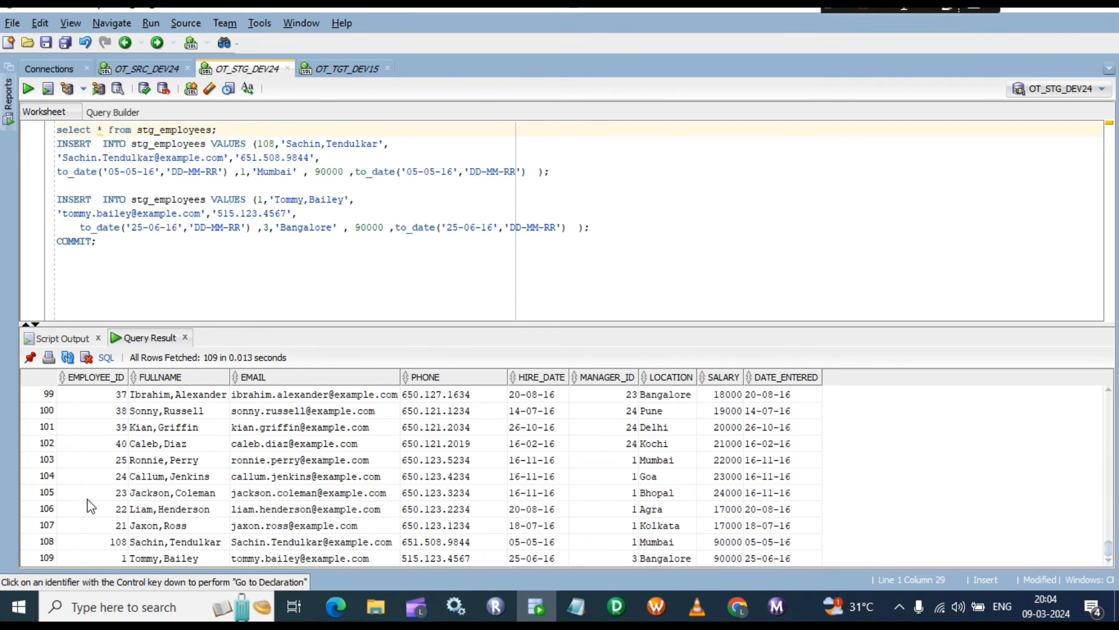
{"action": "left_click", "coordinate": [121, 557]}
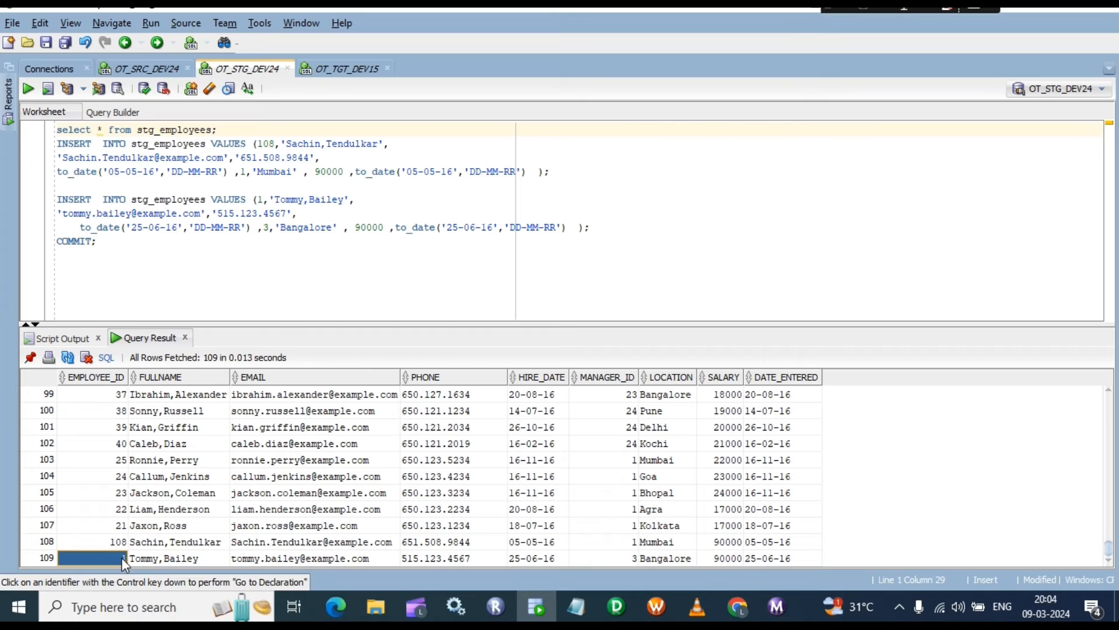
{"action": "left_click", "coordinate": [121, 546]}
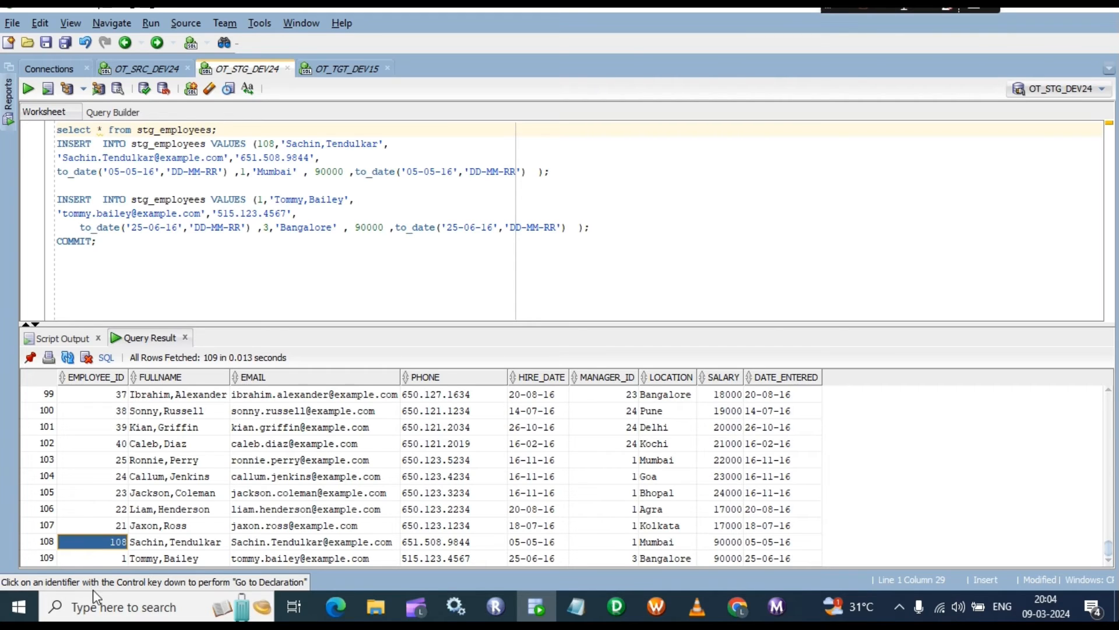
{"action": "left_click", "coordinate": [115, 558]}
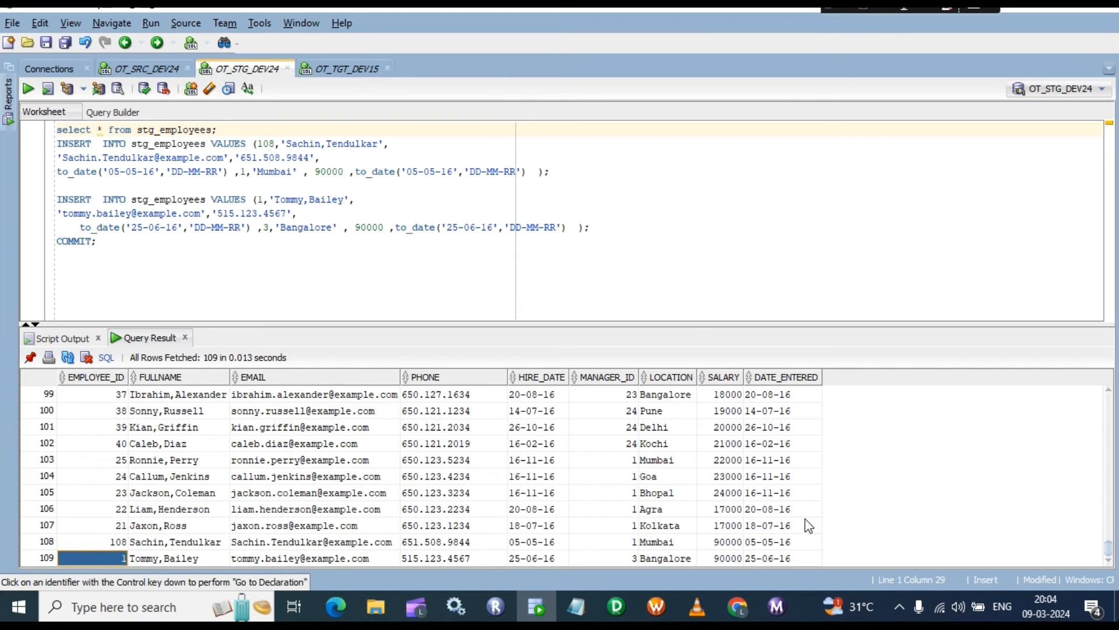
{"action": "left_click", "coordinate": [777, 557]}
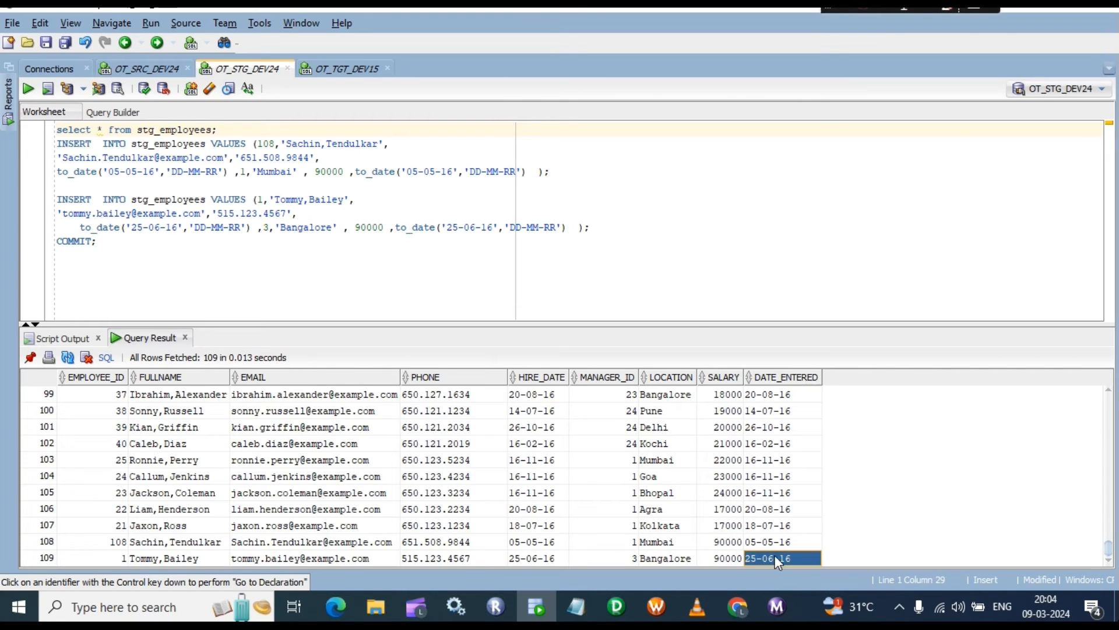
{"action": "scroll", "coordinate": [775, 557], "scroll_direction": "up", "scroll_amount": 20}
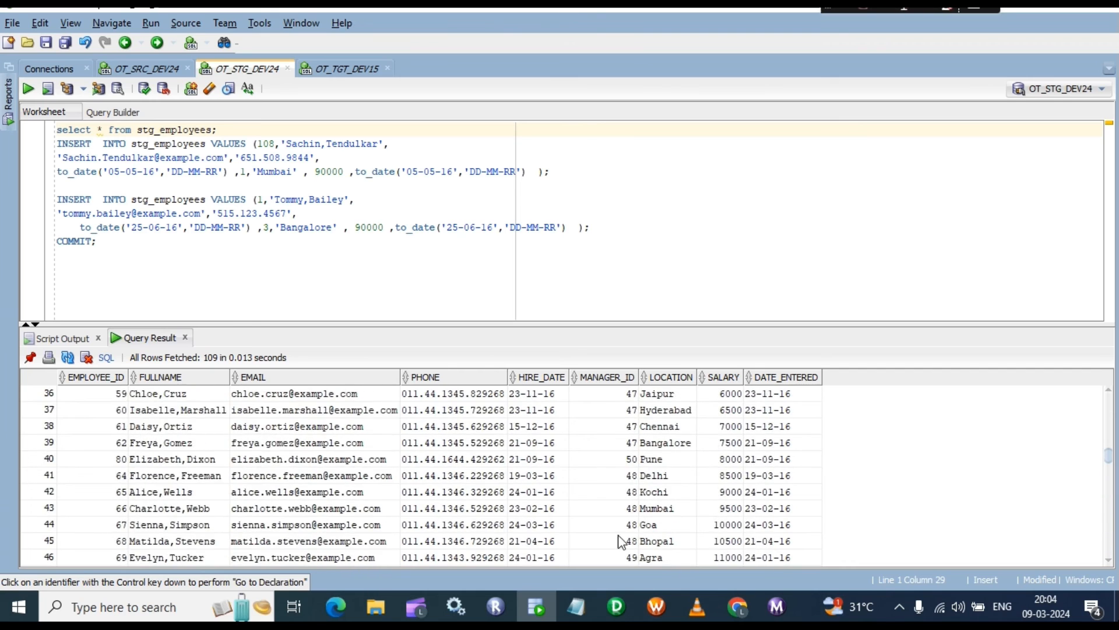
{"action": "scroll", "coordinate": [66, 523], "scroll_direction": "up", "scroll_amount": 4}
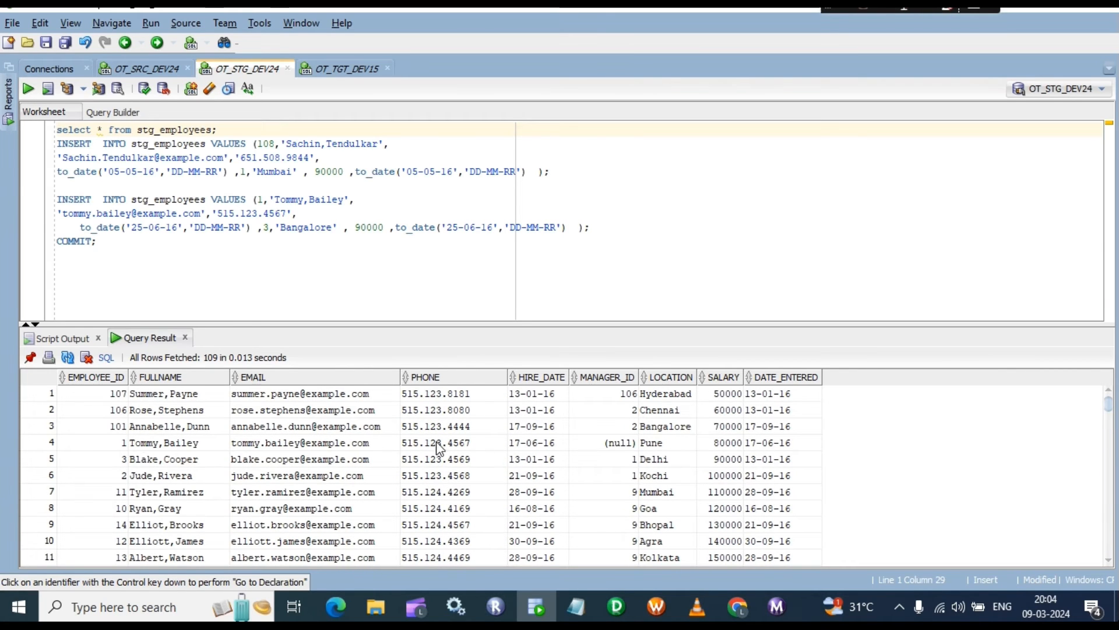
Step: Compare employee 1's original 17-06-16 entry date with the new row's 25-06-16 date
{"action": "left_click", "coordinate": [781, 445]}
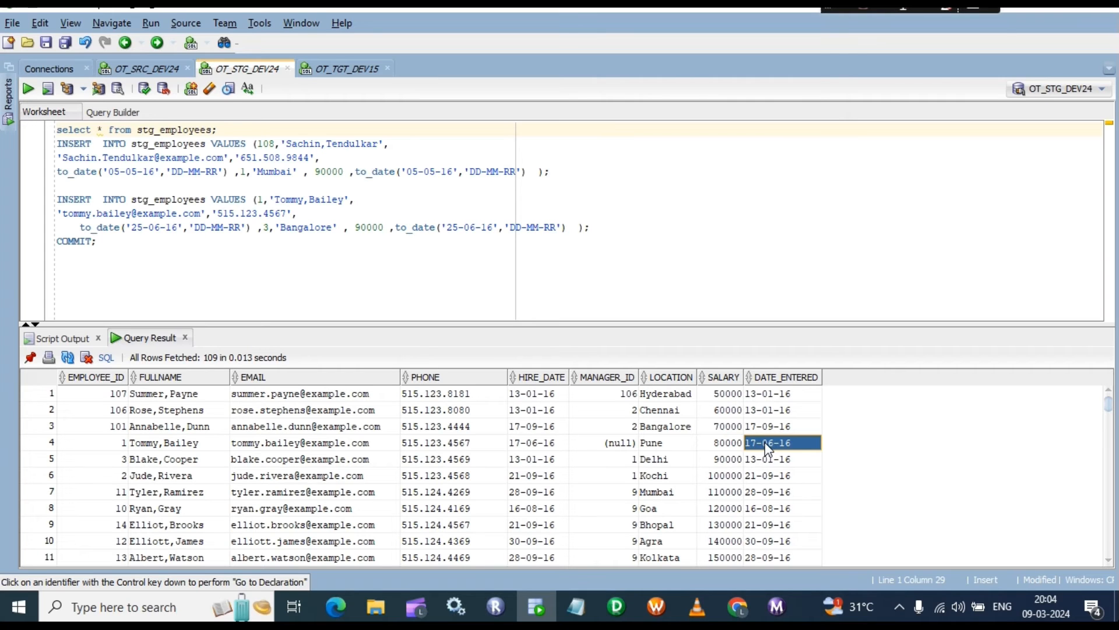
{"action": "scroll", "coordinate": [765, 442], "scroll_direction": "down", "scroll_amount": 20}
{"action": "scroll", "coordinate": [771, 491], "scroll_direction": "down", "scroll_amount": 7}
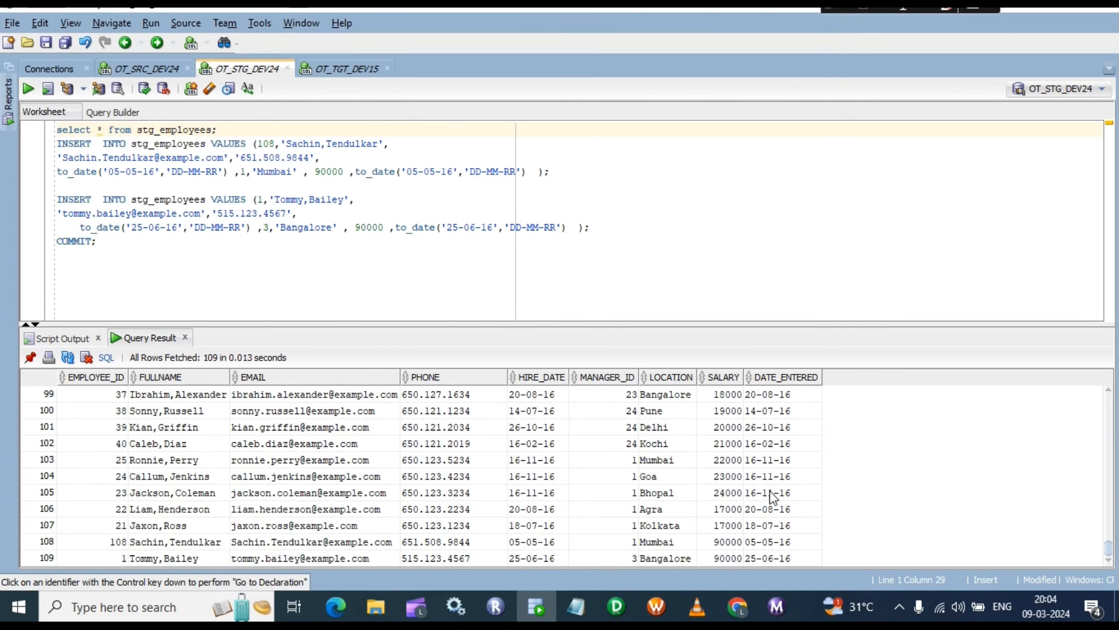
{"action": "left_click", "coordinate": [781, 557]}
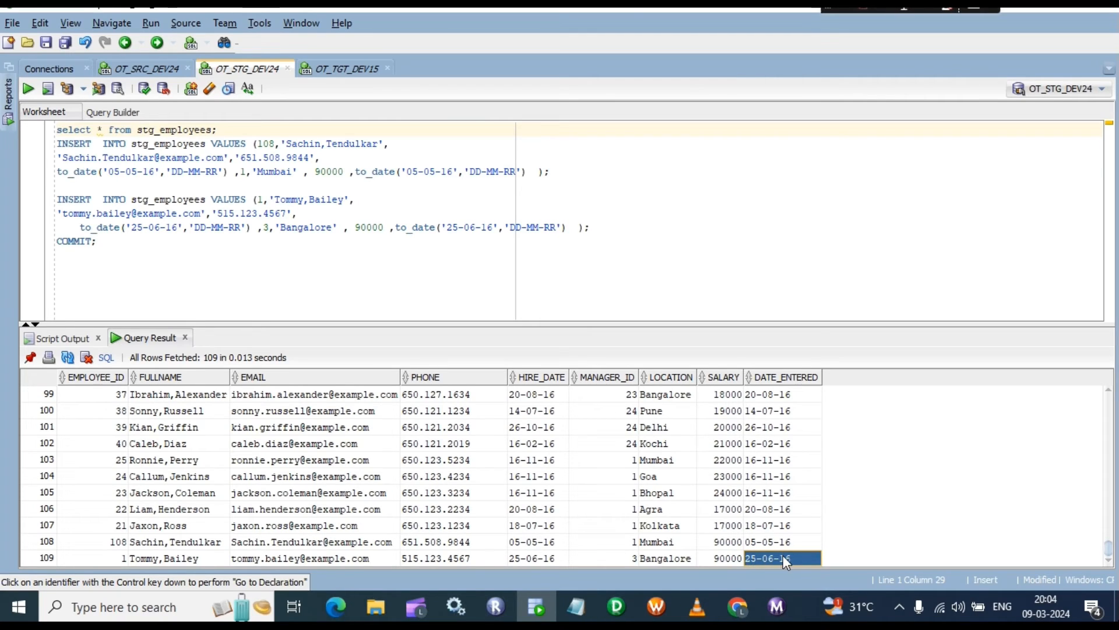
{"action": "scroll", "coordinate": [783, 557], "scroll_direction": "up", "scroll_amount": 20}
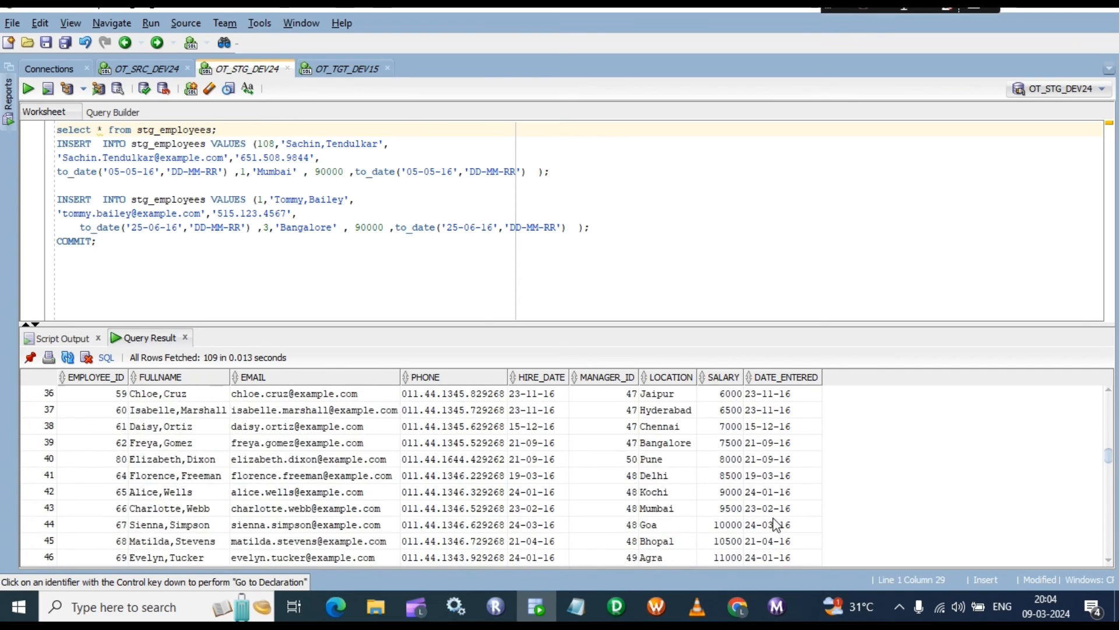
{"action": "scroll", "coordinate": [776, 524], "scroll_direction": "up", "scroll_amount": 12}
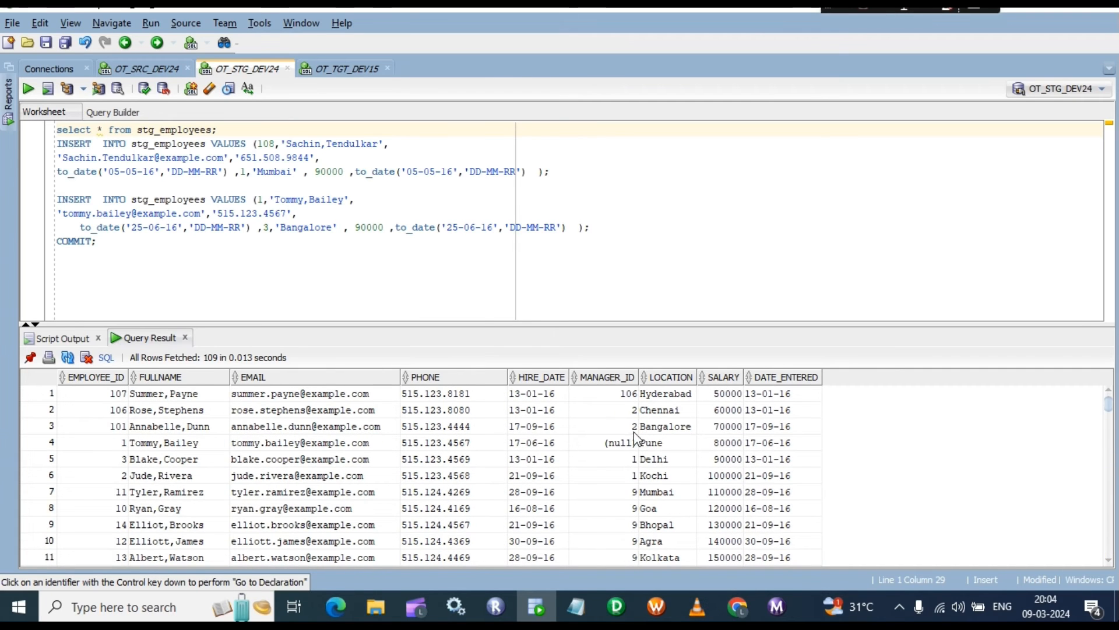
{"action": "left_click", "coordinate": [157, 446]}
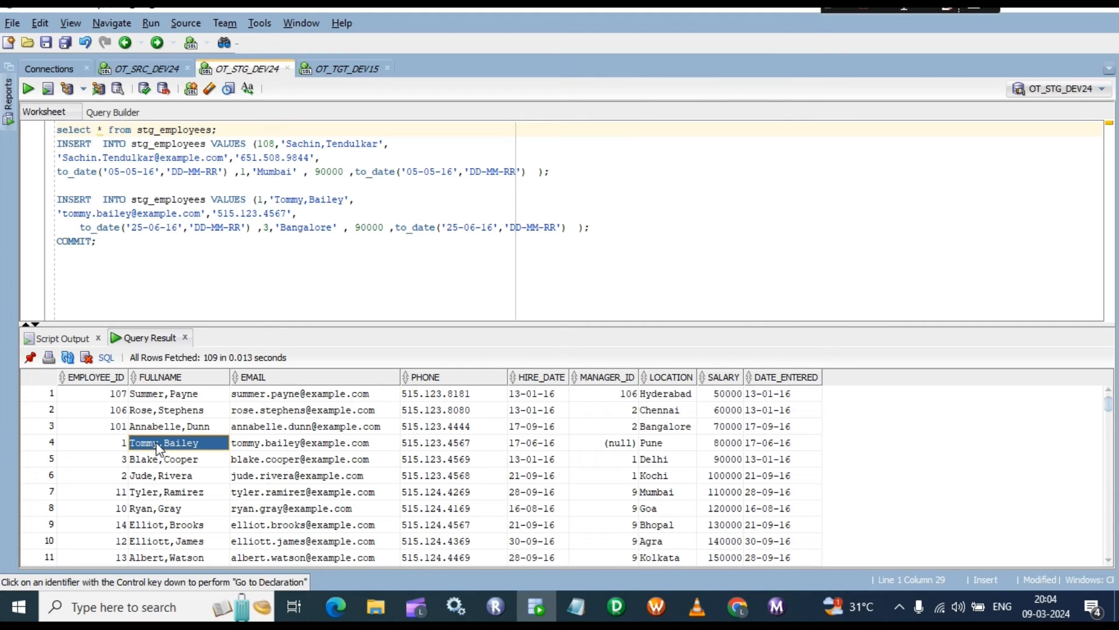
{"action": "left_click", "coordinate": [760, 444]}
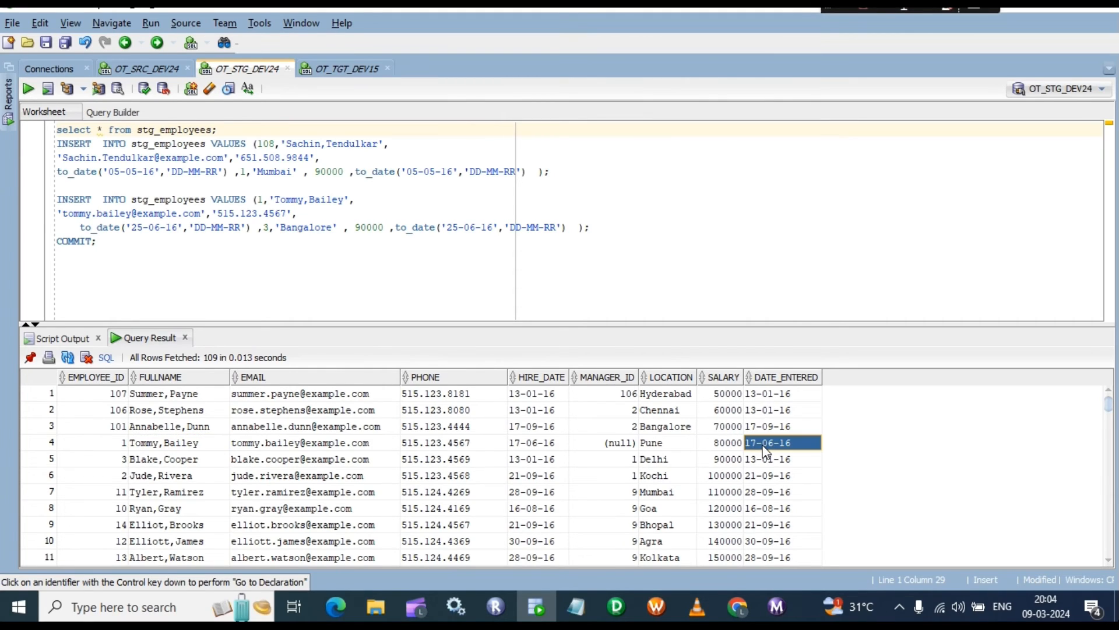
{"action": "scroll", "coordinate": [761, 495], "scroll_direction": "down", "scroll_amount": 14}
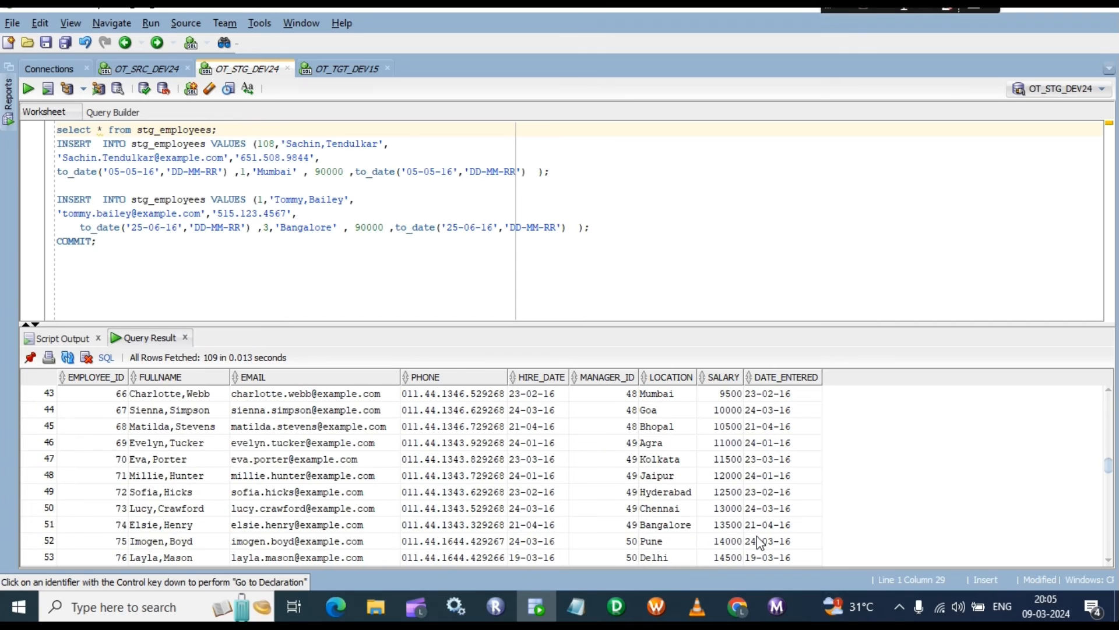
{"action": "scroll", "coordinate": [757, 537], "scroll_direction": "down", "scroll_amount": 19}
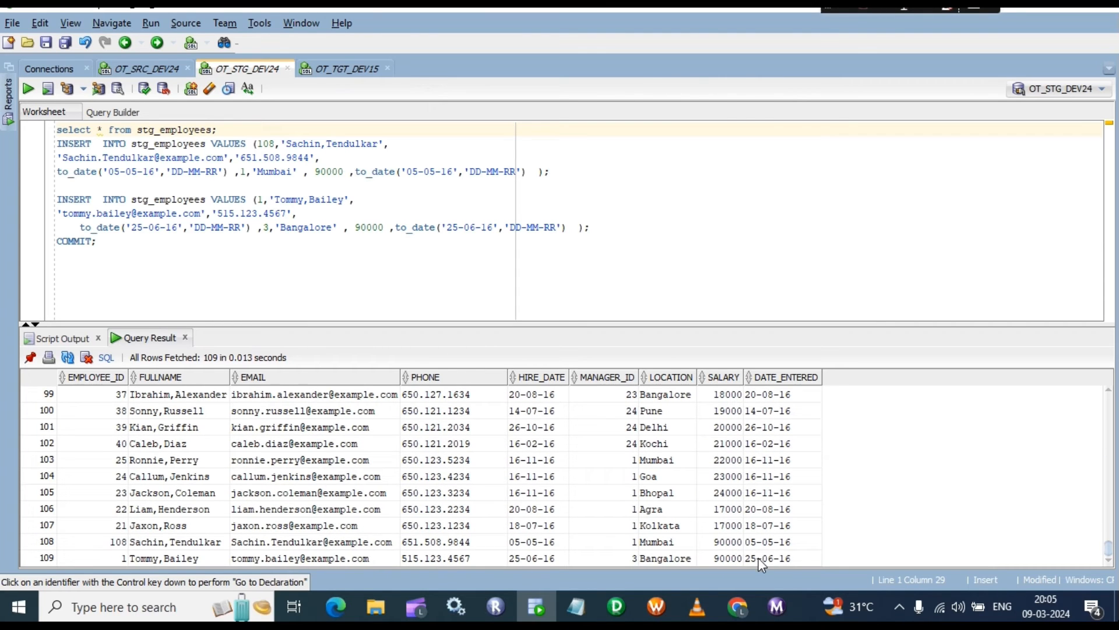
{"action": "left_click", "coordinate": [759, 559]}
{"action": "left_click", "coordinate": [114, 560]}
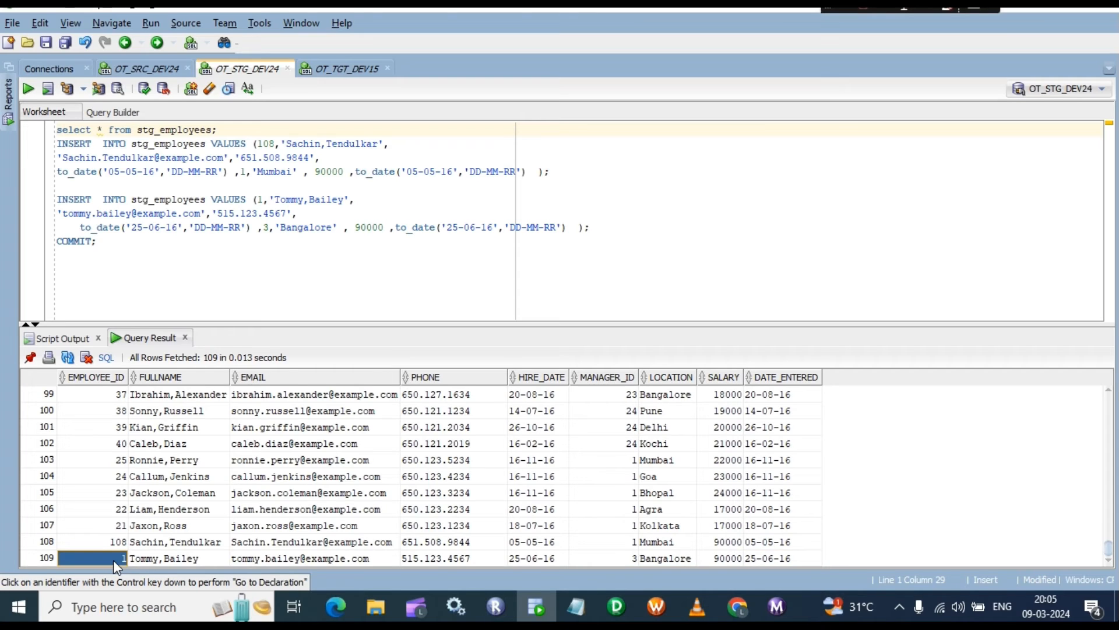
{"action": "left_click", "coordinate": [42, 560]}
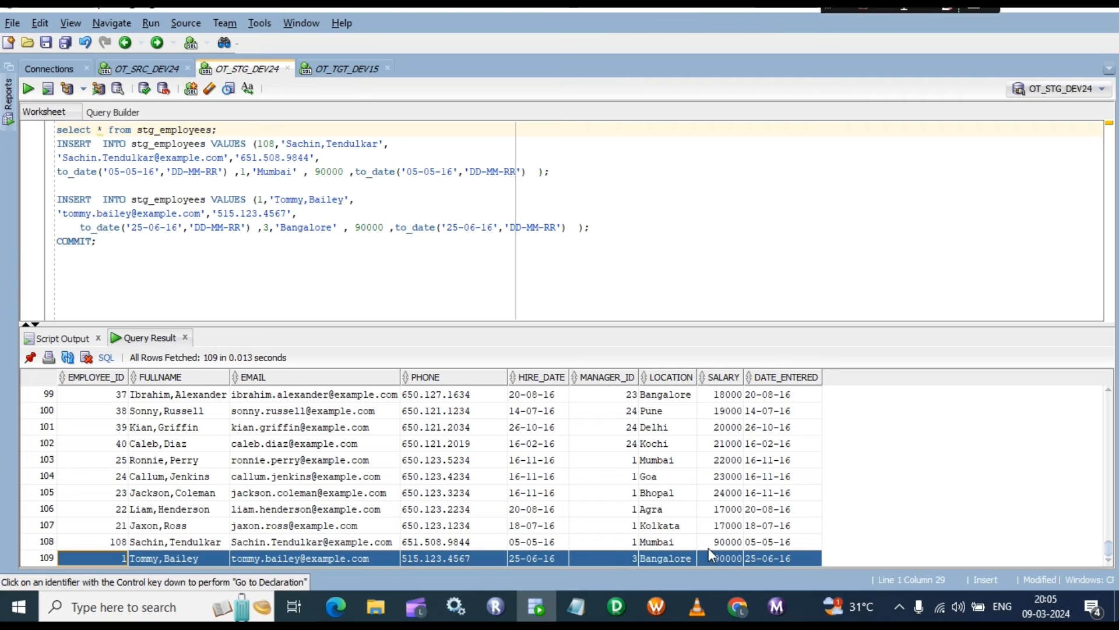
{"action": "left_click", "coordinate": [761, 558]}
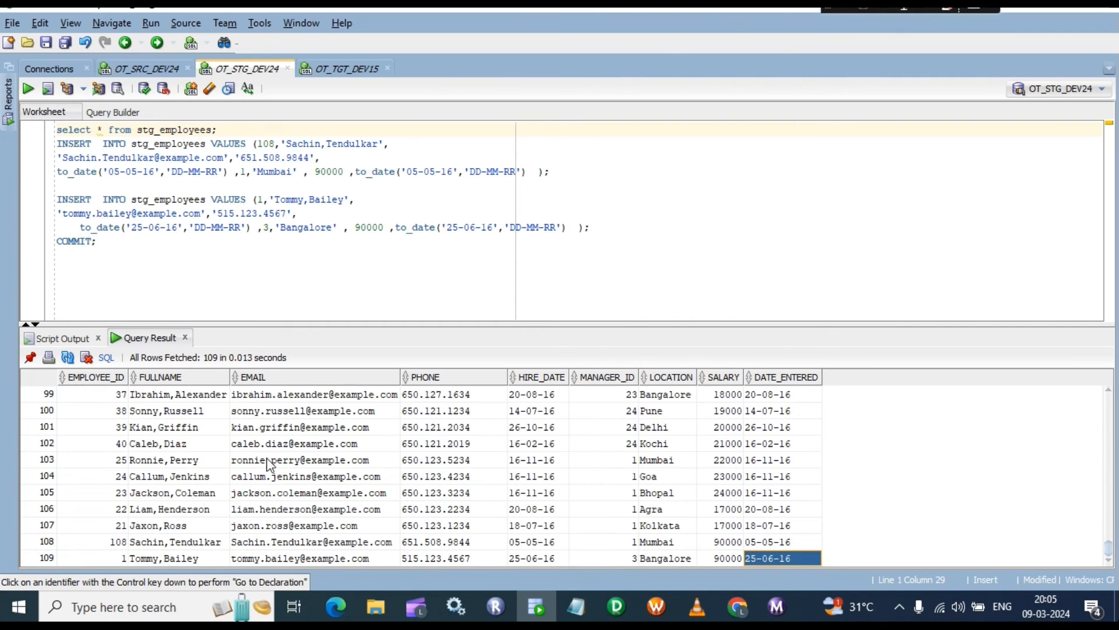
Step: Point out the new employee 108 and 1 rows after the last existing row, employee 21
{"action": "left_click", "coordinate": [116, 541]}
{"action": "left_click", "coordinate": [39, 543]}
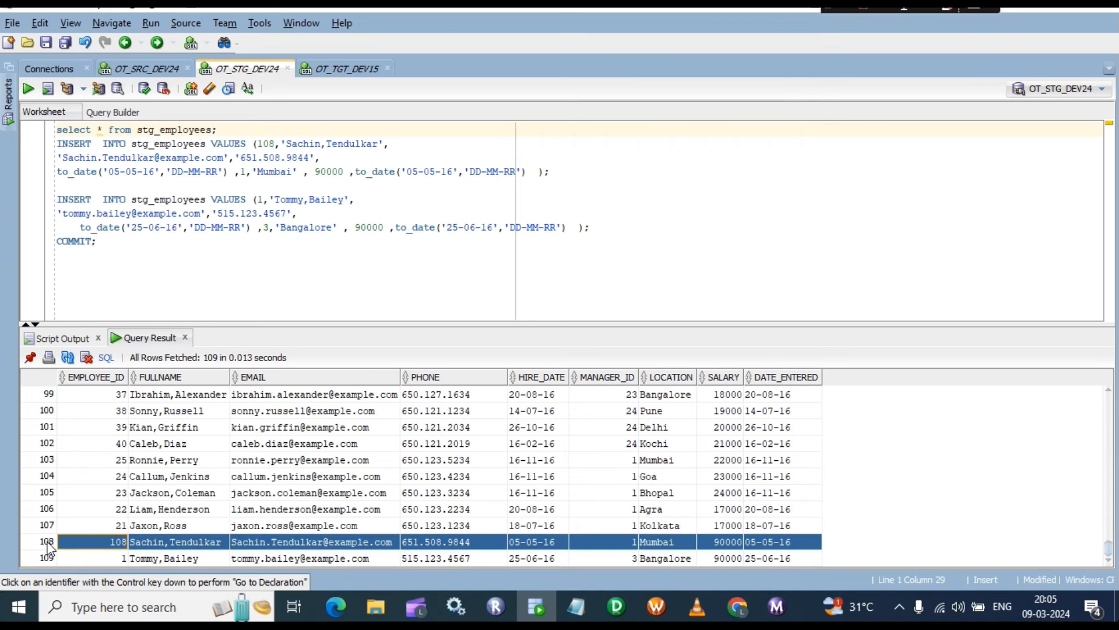
{"action": "left_click", "coordinate": [108, 558]}
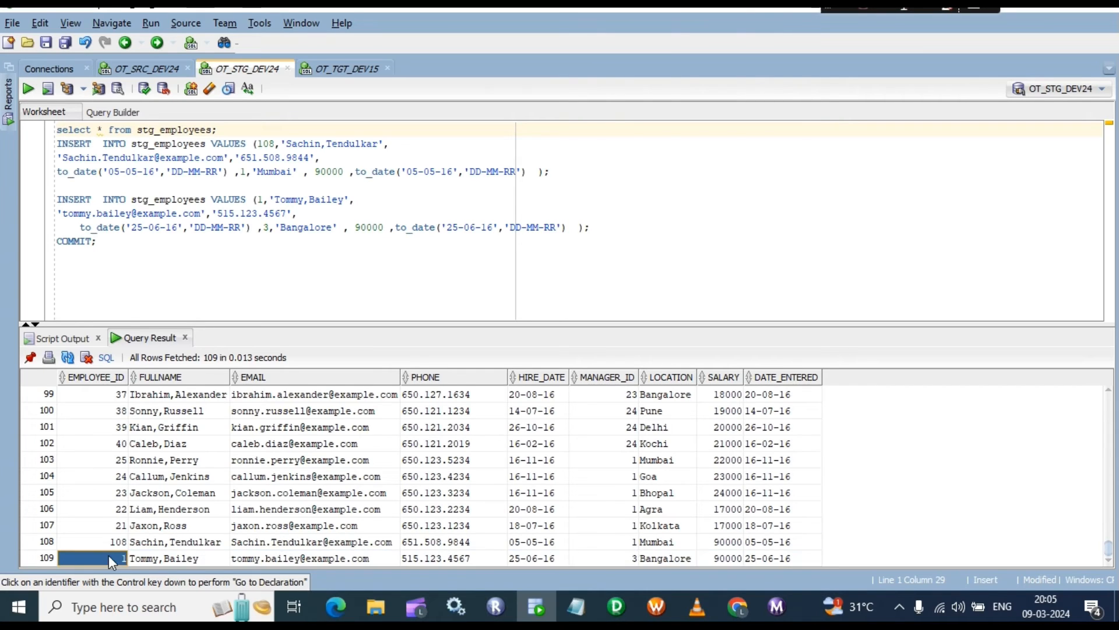
{"action": "left_click", "coordinate": [44, 557]}
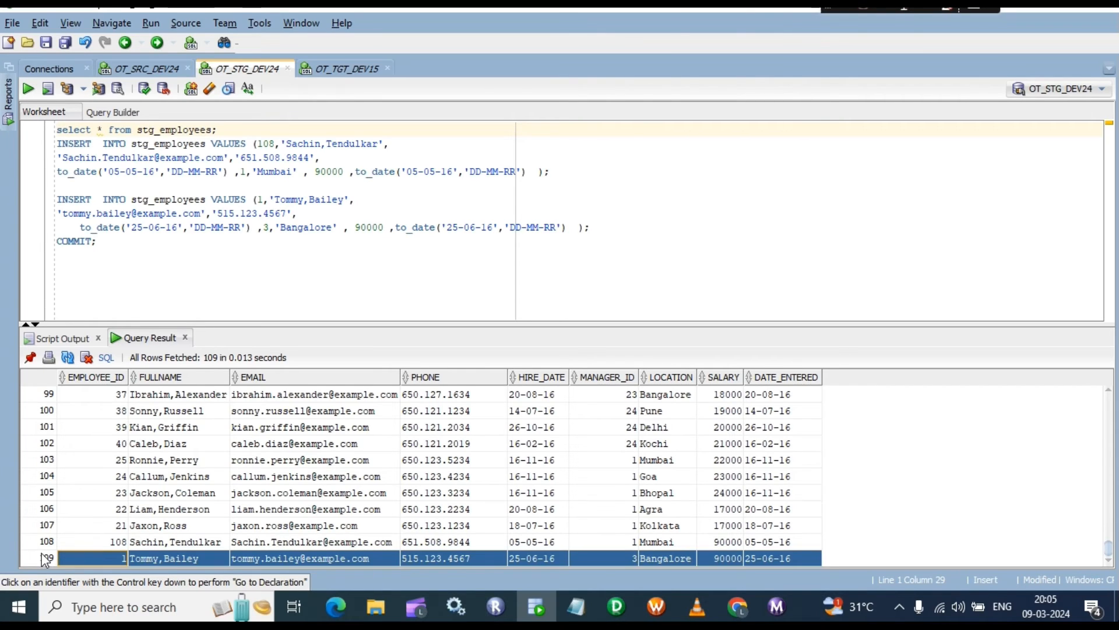
{"action": "left_click", "coordinate": [114, 558]}
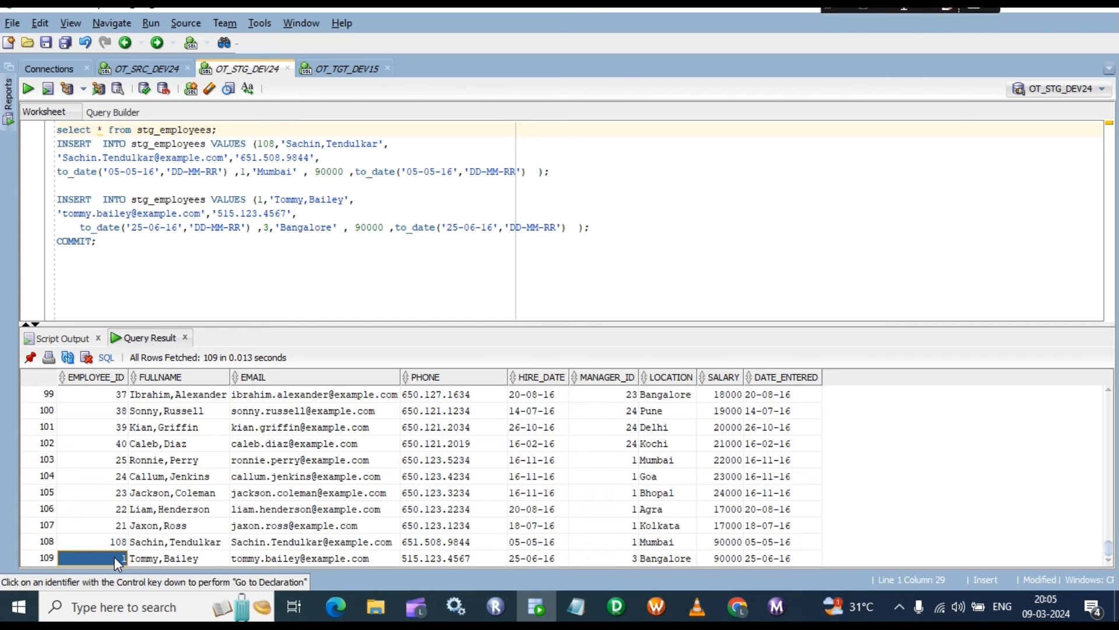
{"action": "left_click", "coordinate": [53, 525]}
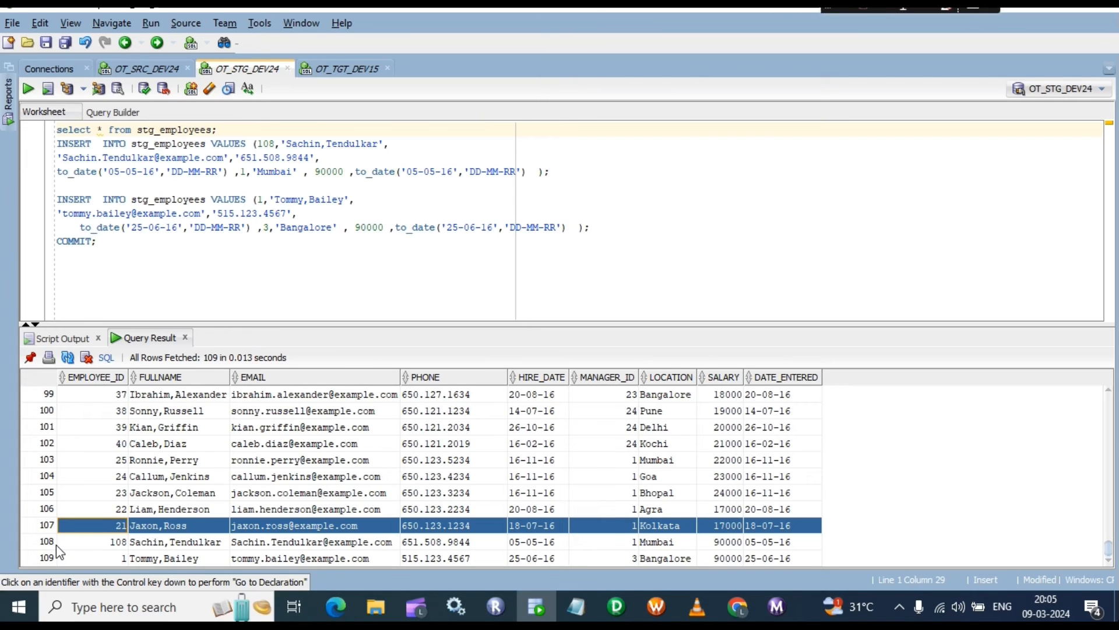
{"action": "left_click", "coordinate": [92, 541]}
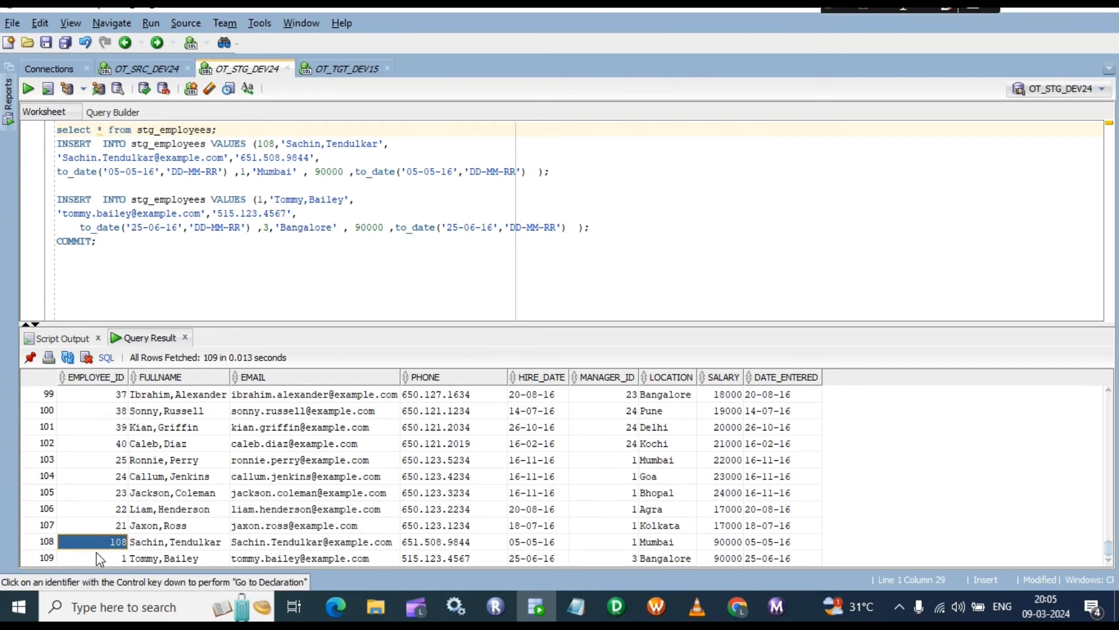
{"action": "left_click", "coordinate": [107, 559]}
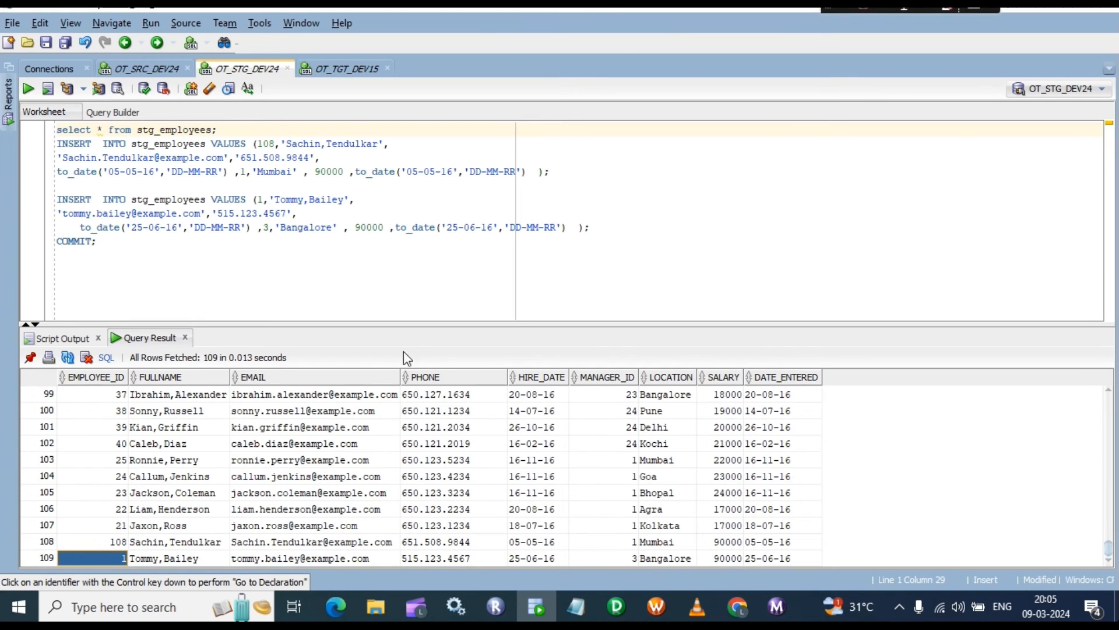
{"action": "left_click", "coordinate": [138, 558]}
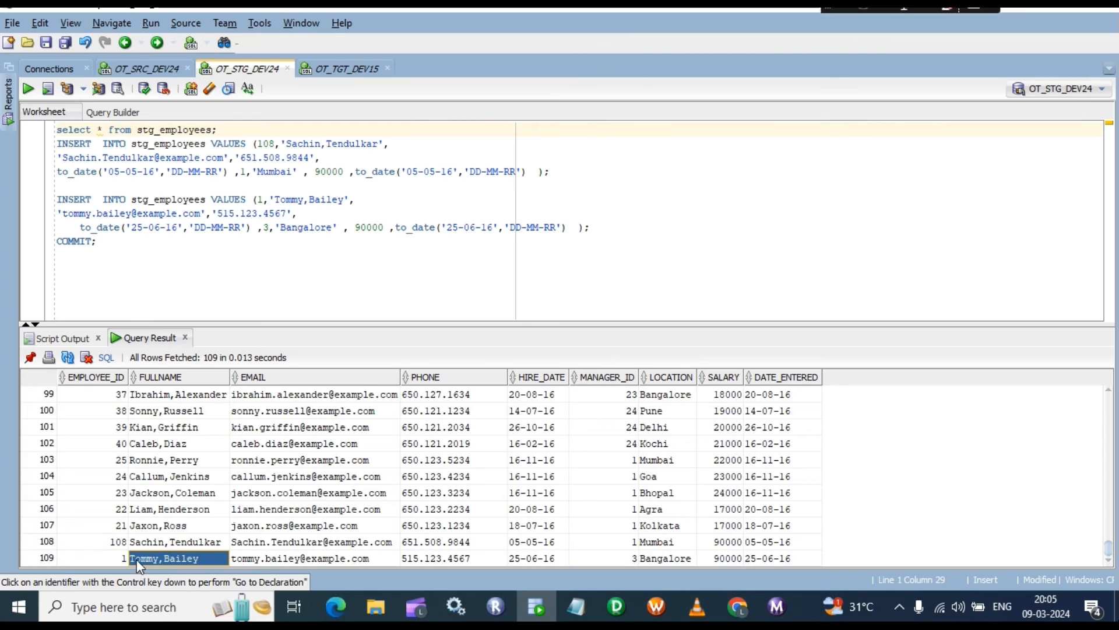
{"action": "left_click", "coordinate": [142, 542]}
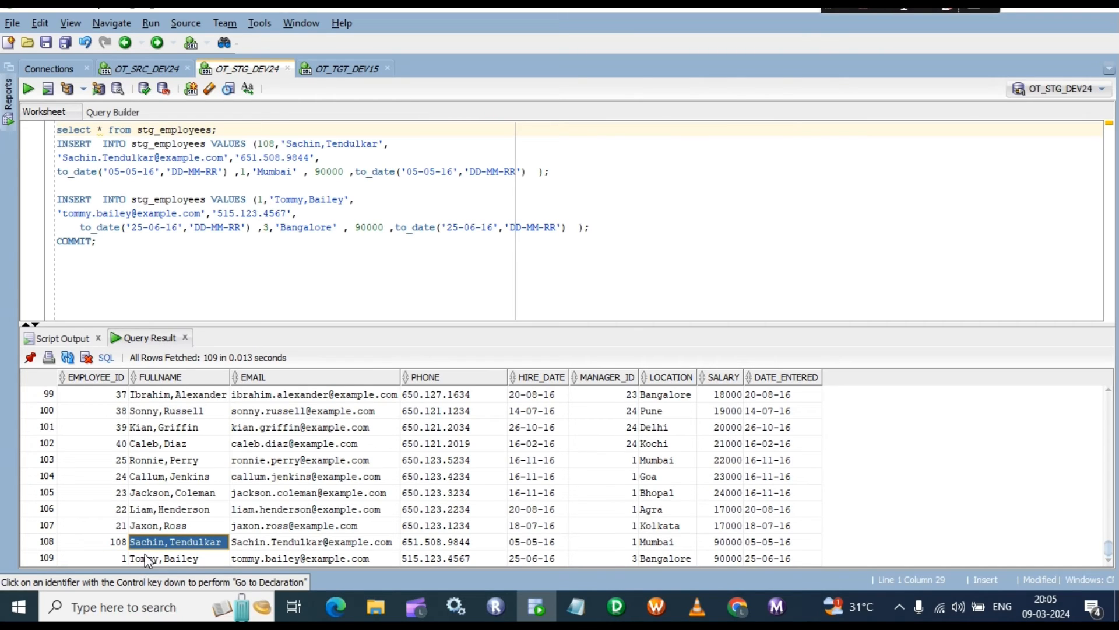
Step: Check the dim_employees results, then bring up run actions for wf_m_dim_employees_SCDTYPE2_09
{"action": "left_click", "coordinate": [354, 69]}
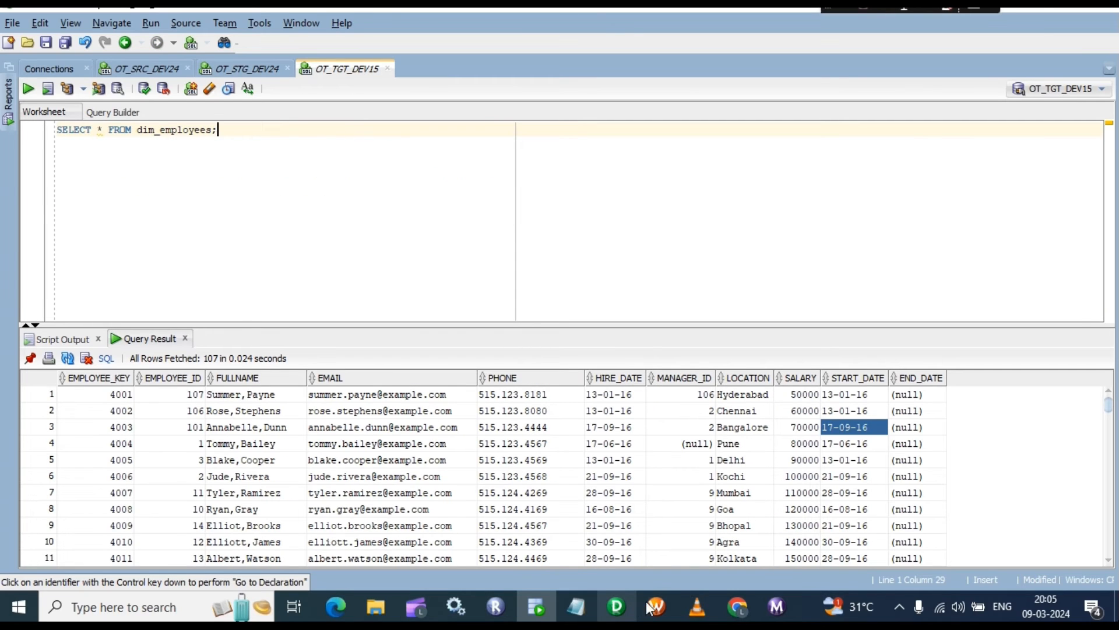
{"action": "left_click", "coordinate": [777, 607]}
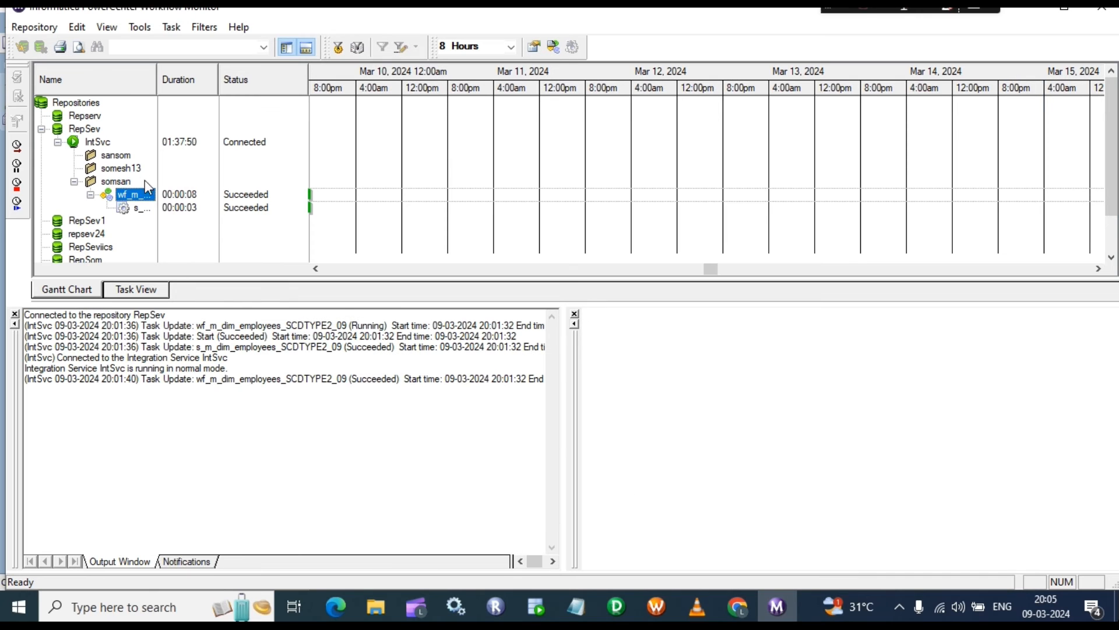
{"action": "right_click", "coordinate": [137, 191]}
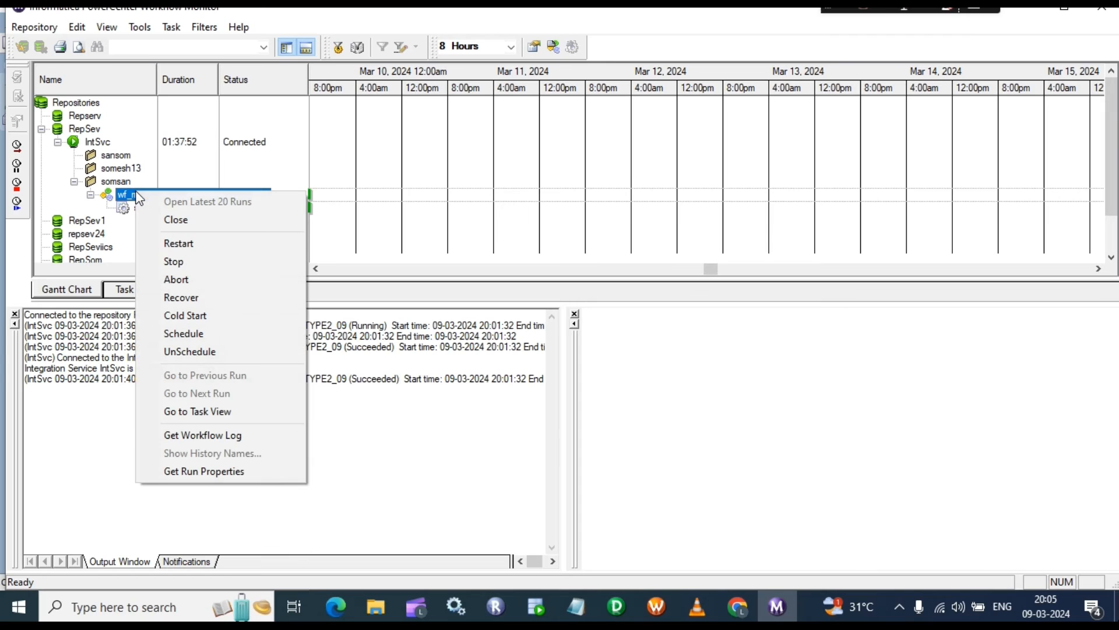
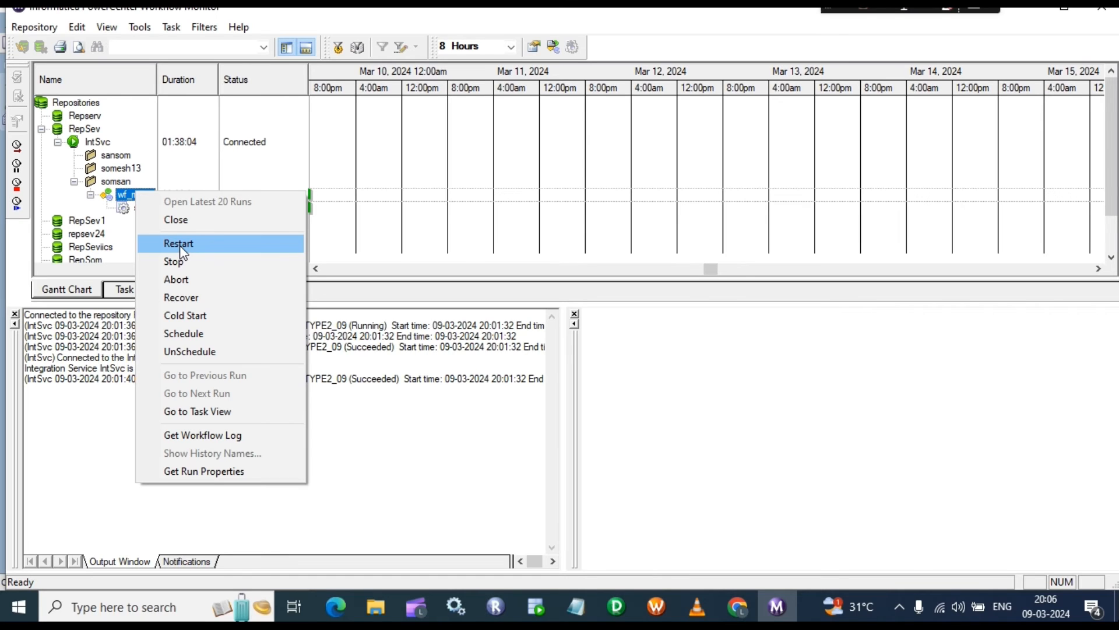
Step: Restart wf_m_dim_employees_SCDTYPE2_09 and, once it succeeds, return to SQL Developer
{"action": "left_click", "coordinate": [179, 246]}
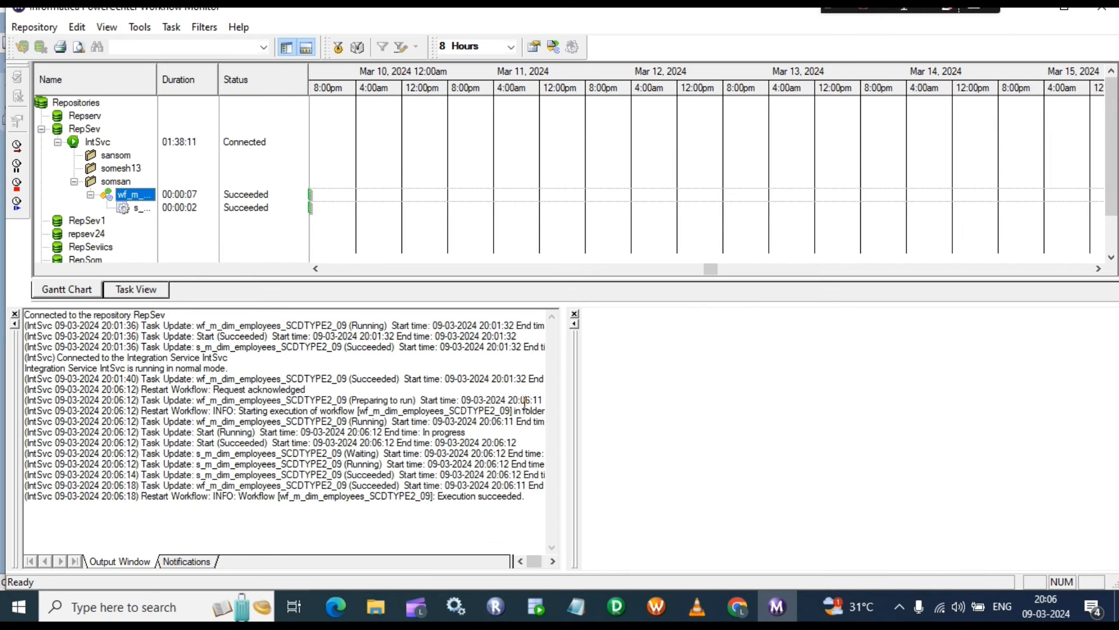
{"action": "left_click", "coordinate": [538, 607]}
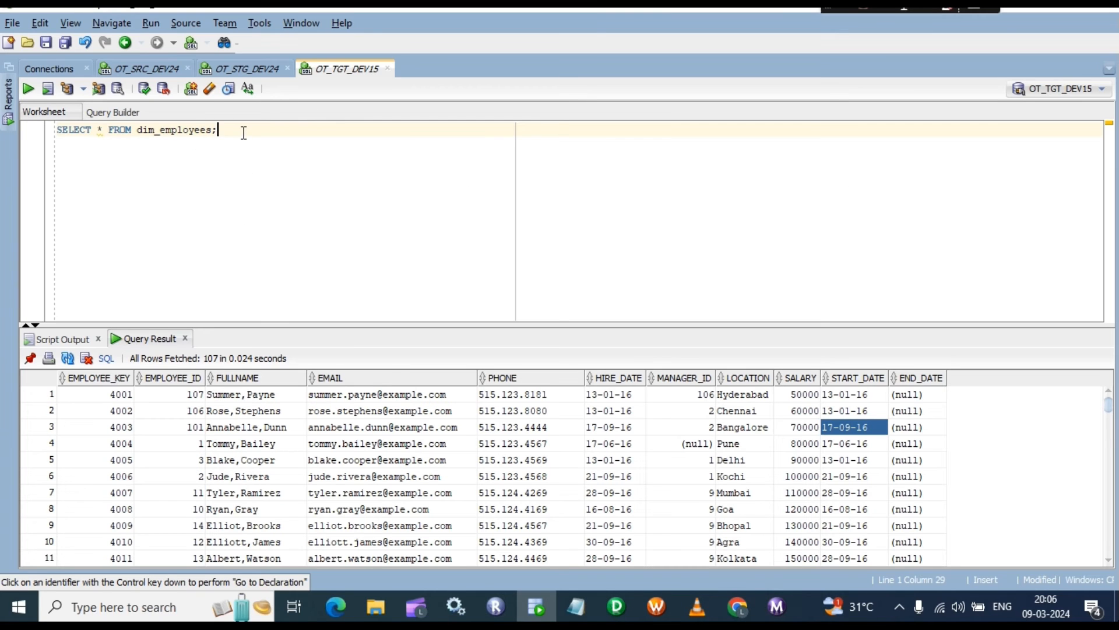
Step: Rerun the dim_employees query and count its rows: 216
{"action": "key", "text": "ctrl+Return"}
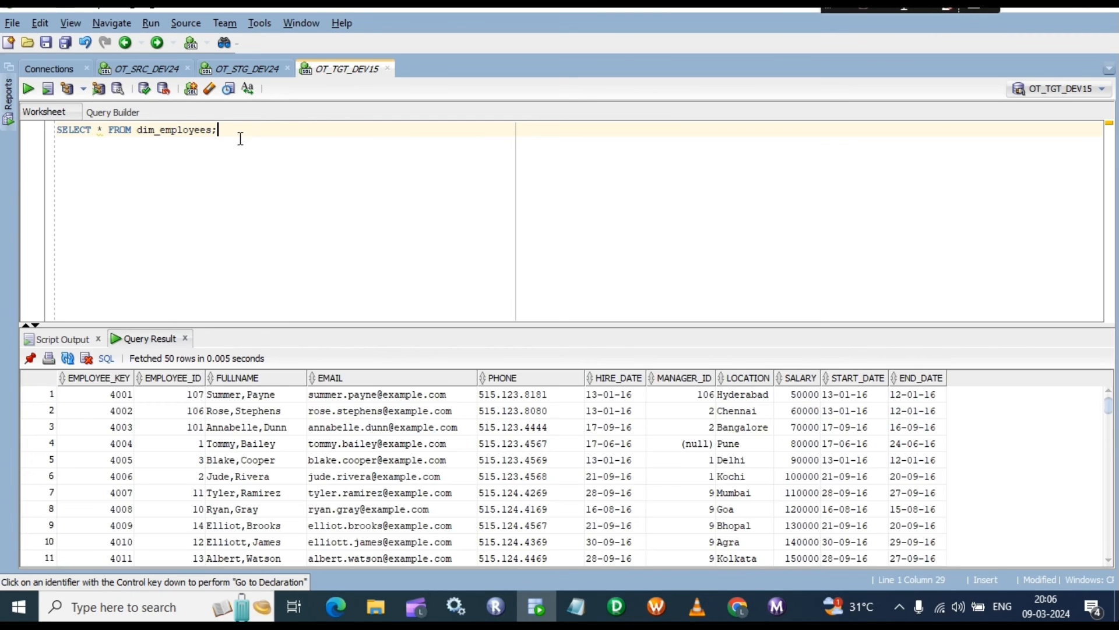
{"action": "left_click", "coordinate": [232, 412]}
{"action": "right_click", "coordinate": [232, 412]}
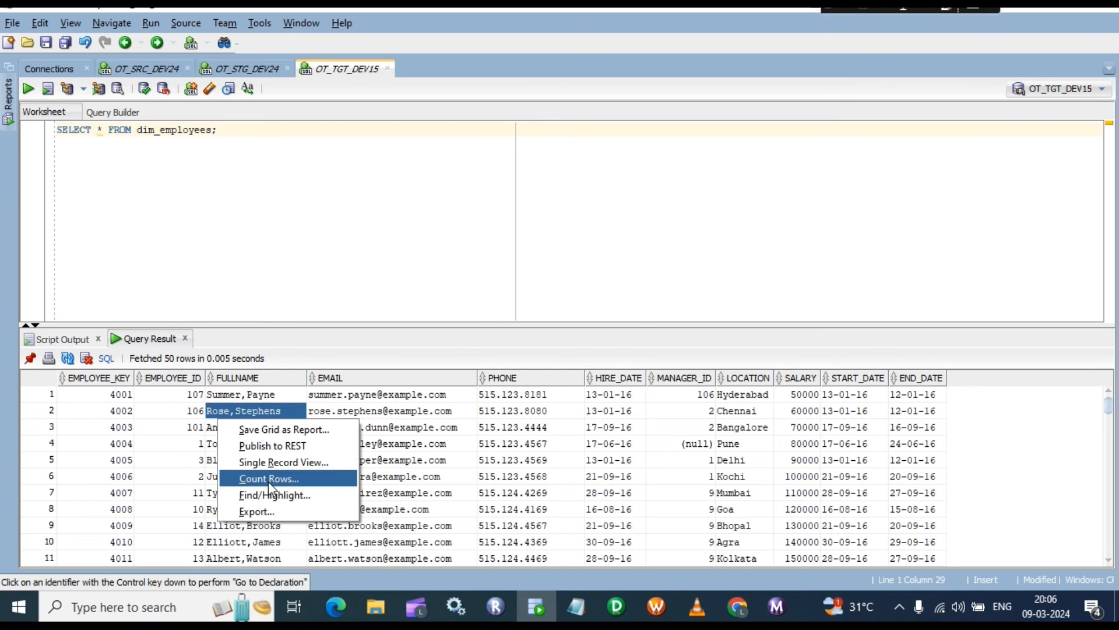
{"action": "left_click", "coordinate": [265, 480]}
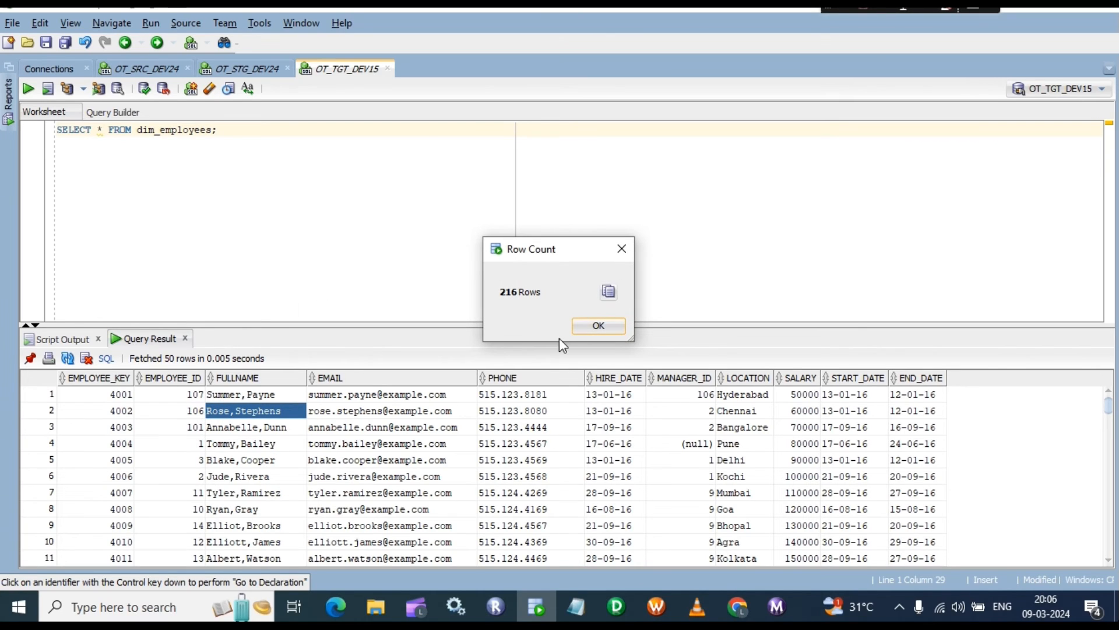
{"action": "left_click", "coordinate": [597, 323]}
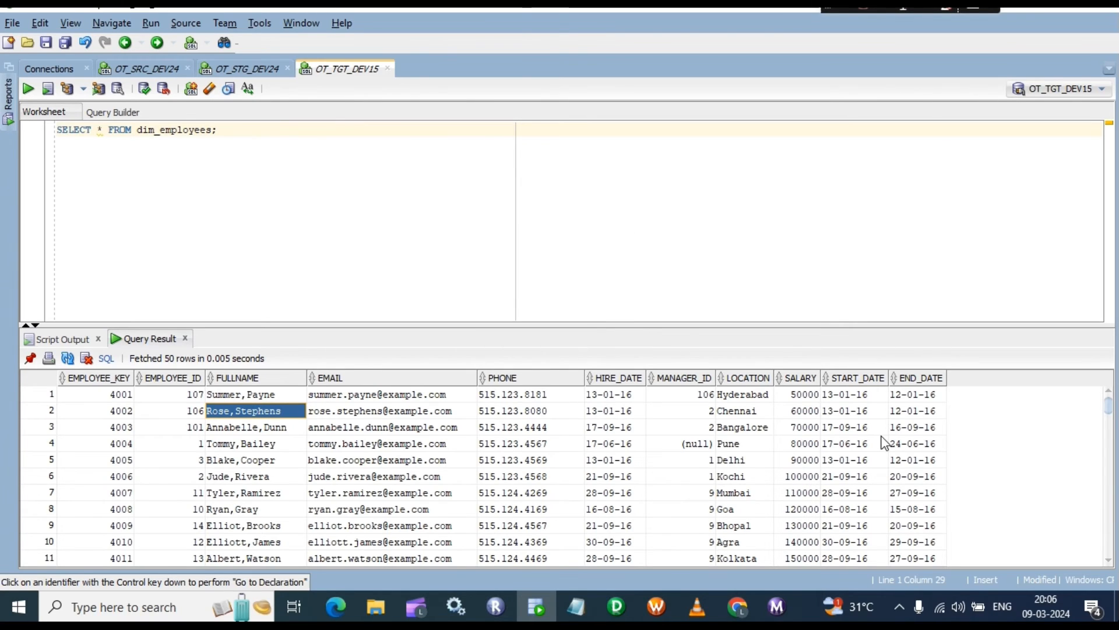
Step: Scroll through the results and inspect row 2's END_DATE value
{"action": "scroll", "coordinate": [884, 443], "scroll_direction": "down", "scroll_amount": 20}
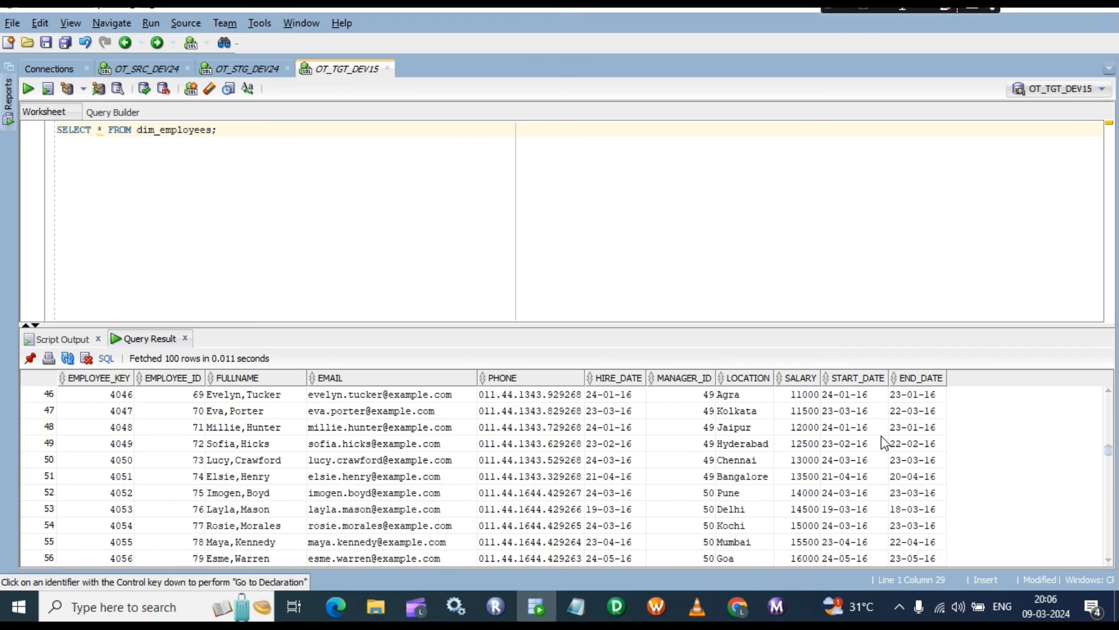
{"action": "scroll", "coordinate": [884, 443], "scroll_direction": "down", "scroll_amount": 20}
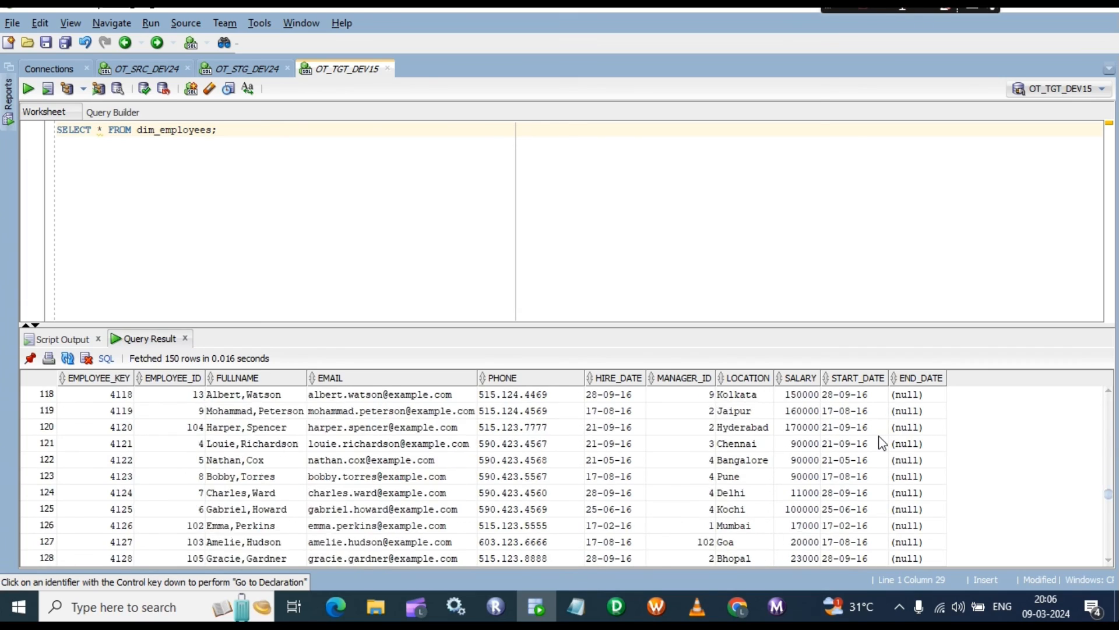
{"action": "scroll", "coordinate": [878, 439], "scroll_direction": "down", "scroll_amount": 19}
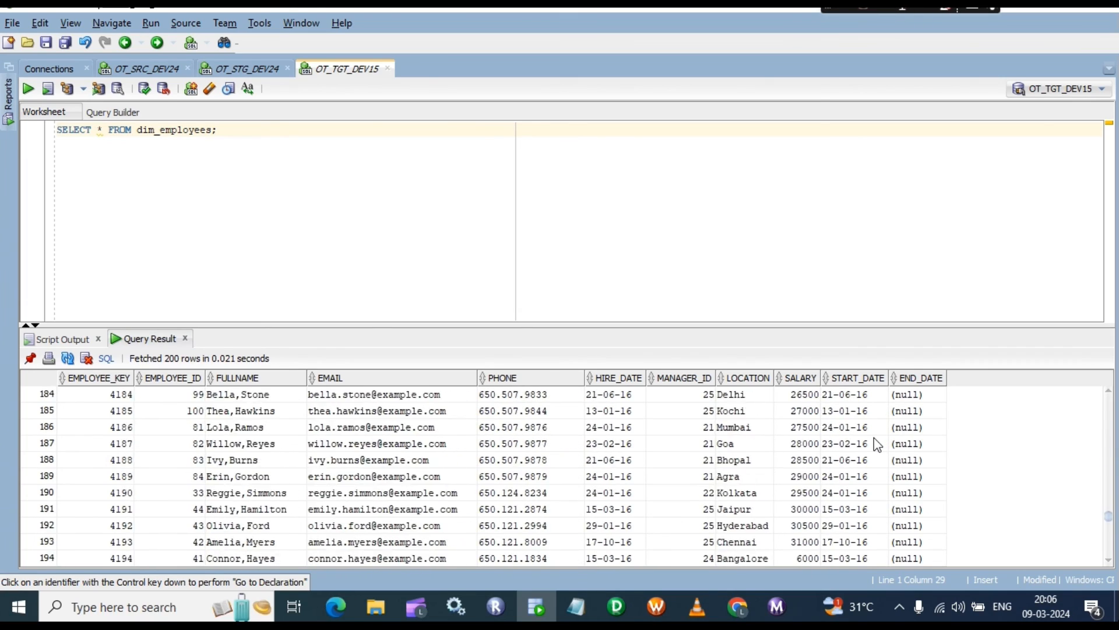
{"action": "scroll", "coordinate": [877, 445], "scroll_direction": "down", "scroll_amount": 3}
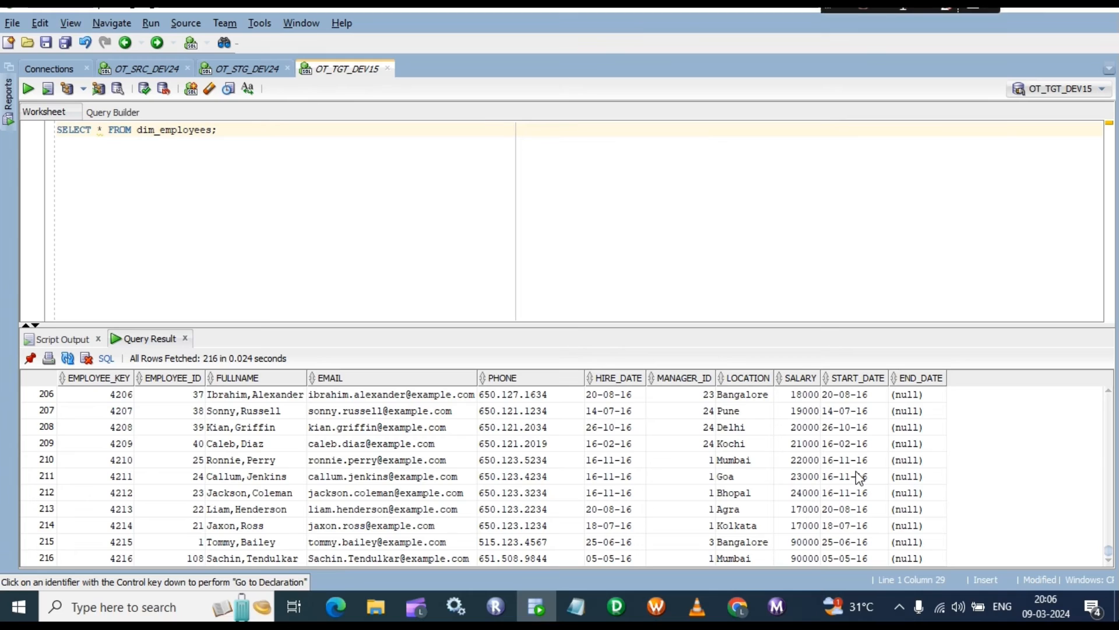
{"action": "scroll", "coordinate": [858, 474], "scroll_direction": "up", "scroll_amount": 20}
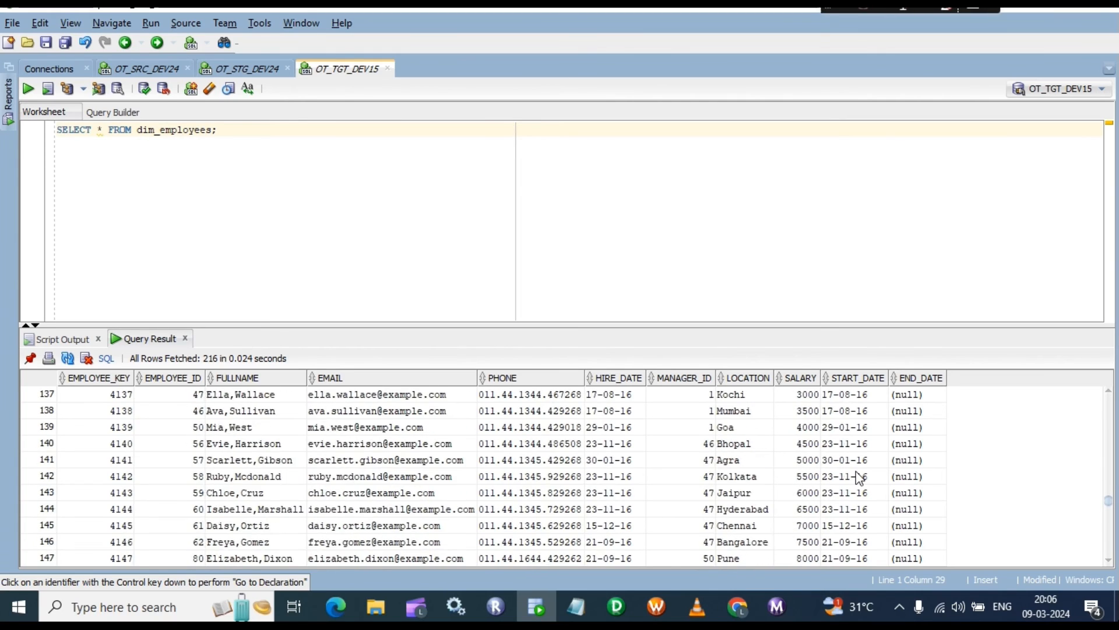
{"action": "scroll", "coordinate": [859, 474], "scroll_direction": "up", "scroll_amount": 20}
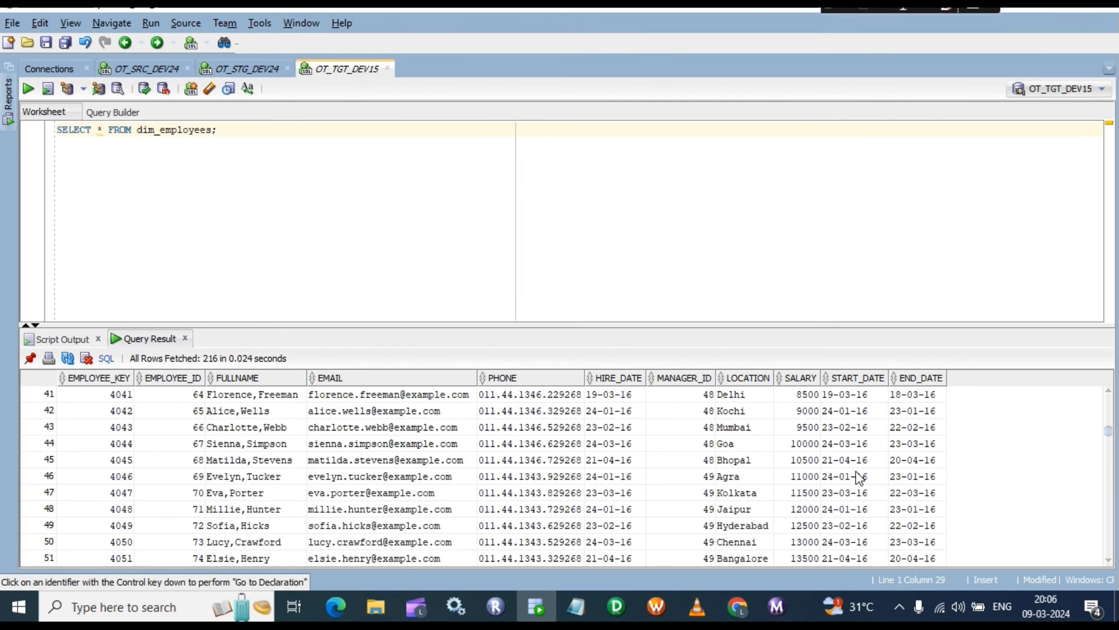
{"action": "scroll", "coordinate": [858, 477], "scroll_direction": "up", "scroll_amount": 4}
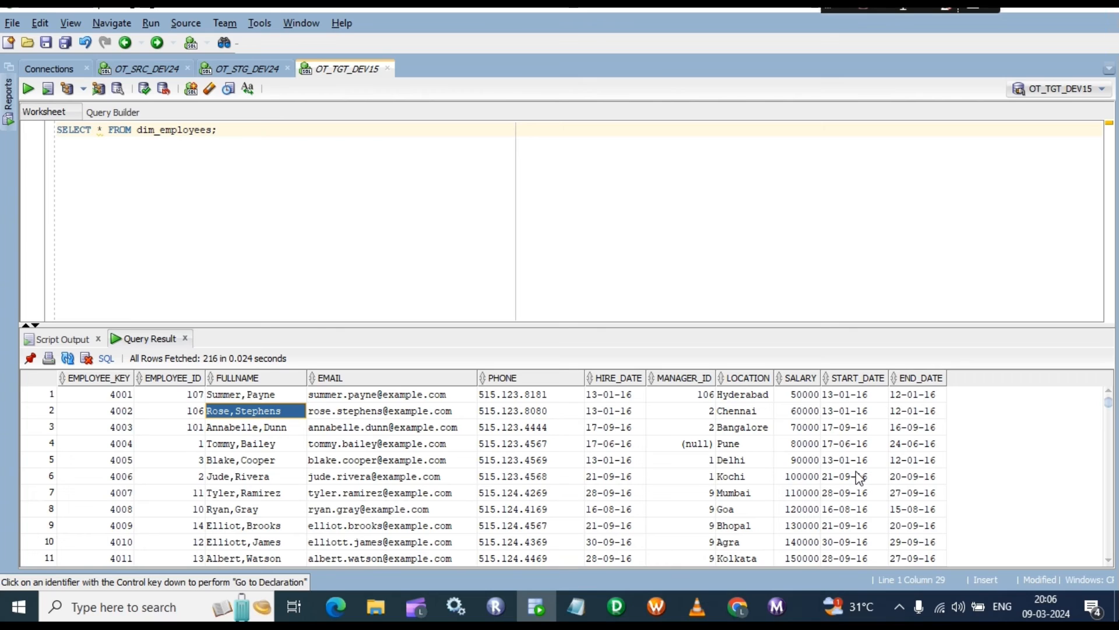
{"action": "left_click", "coordinate": [383, 462]}
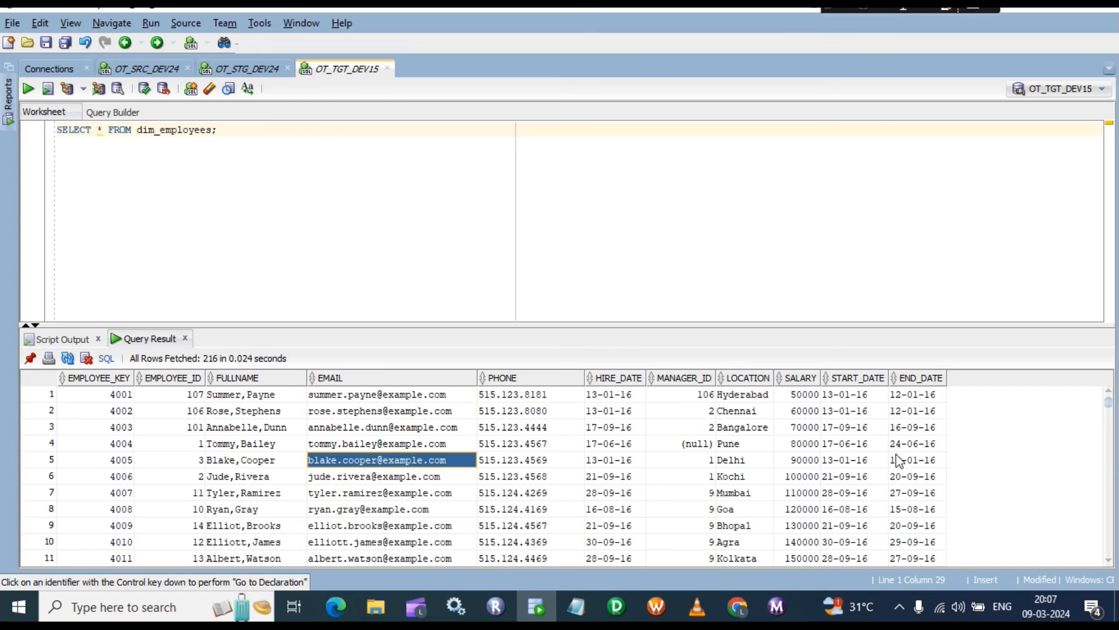
{"action": "left_click", "coordinate": [913, 410]}
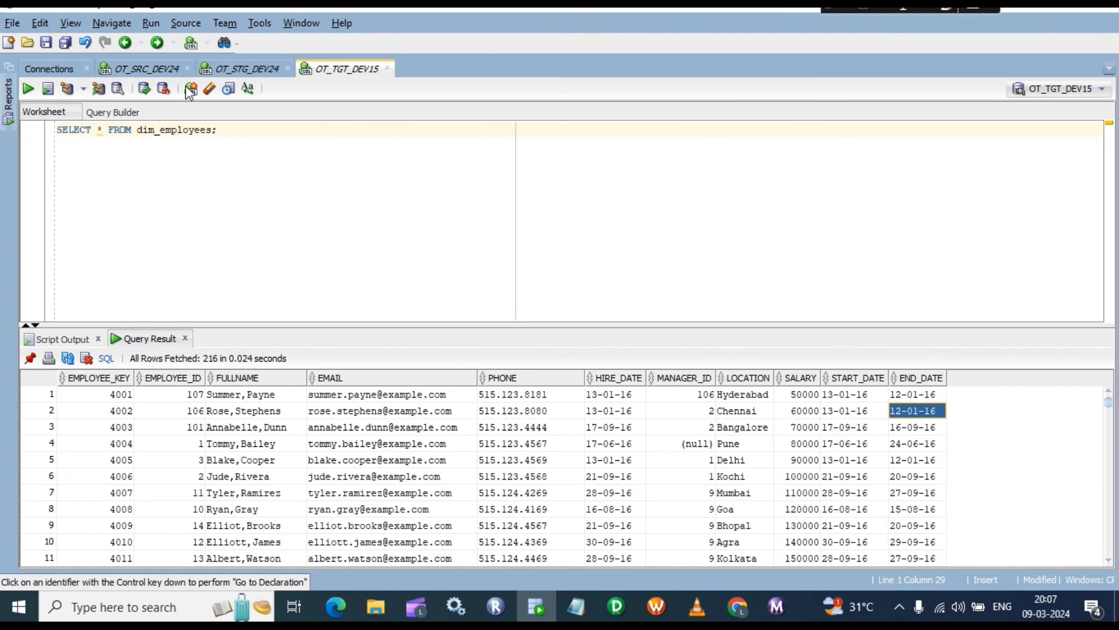
{"action": "left_click", "coordinate": [259, 69]}
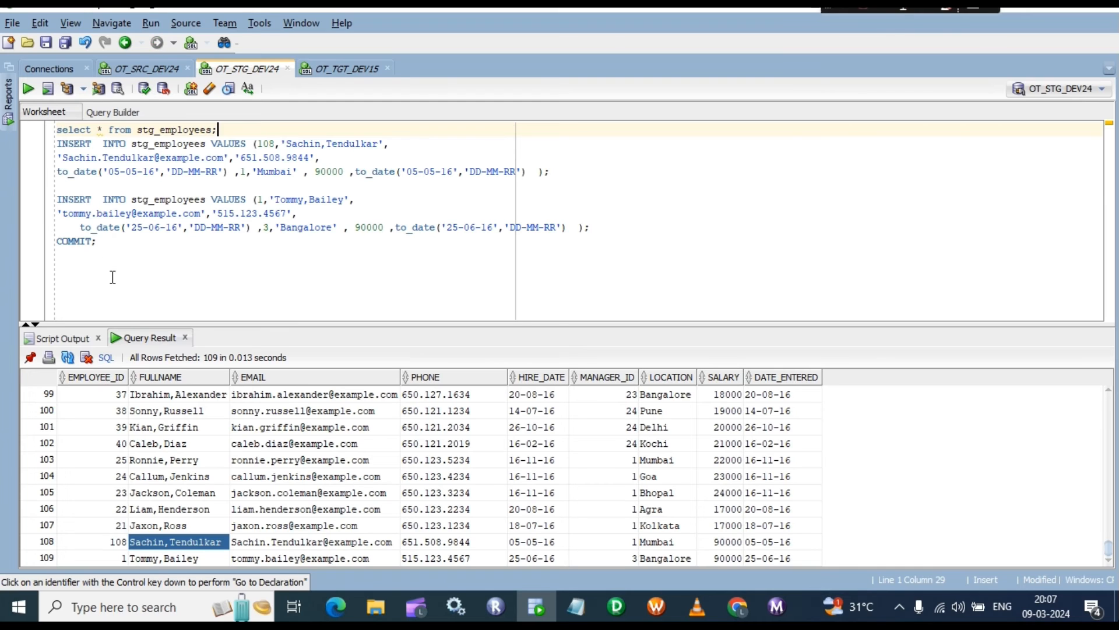
{"action": "left_click", "coordinate": [350, 68]}
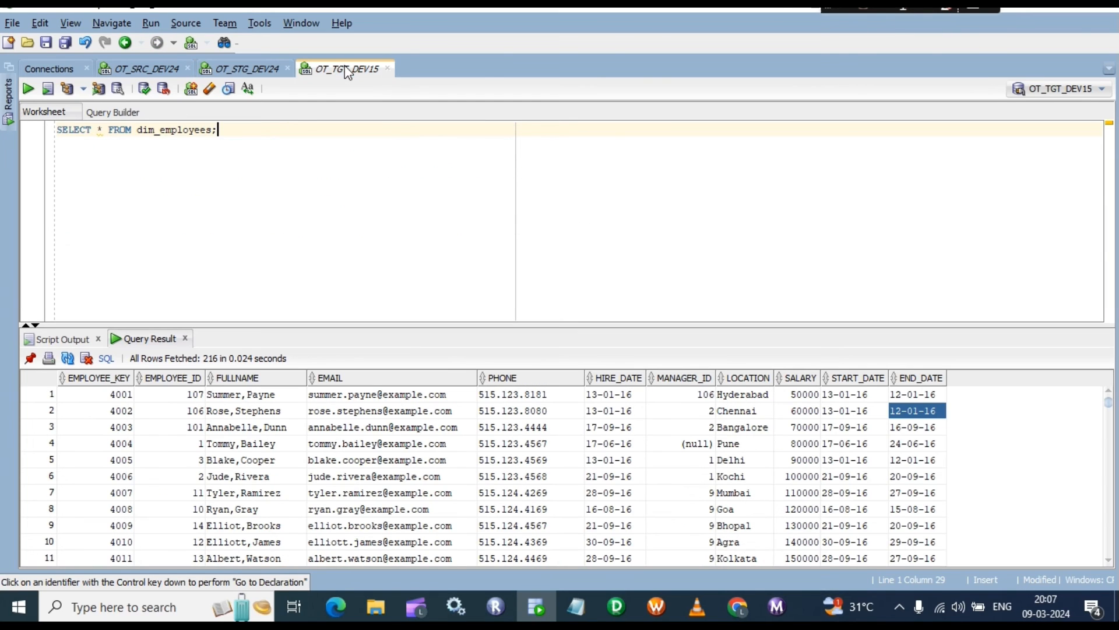
{"action": "left_click", "coordinate": [868, 430]}
{"action": "scroll", "coordinate": [883, 455], "scroll_direction": "down", "scroll_amount": 2}
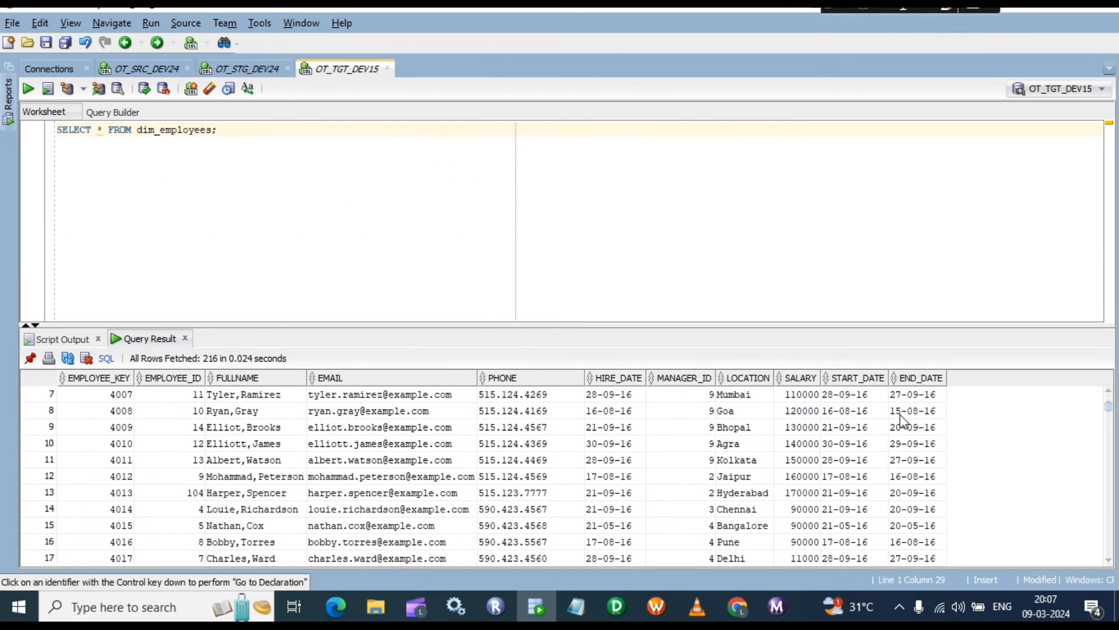
{"action": "scroll", "coordinate": [901, 418], "scroll_direction": "up", "scroll_amount": 2}
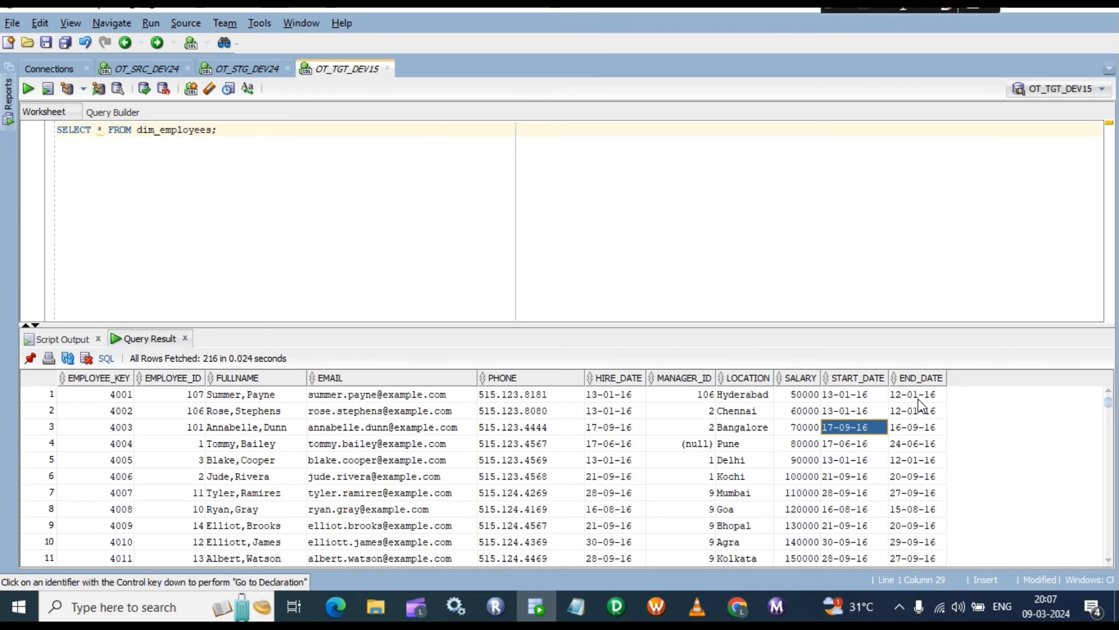
{"action": "left_click", "coordinate": [919, 399]}
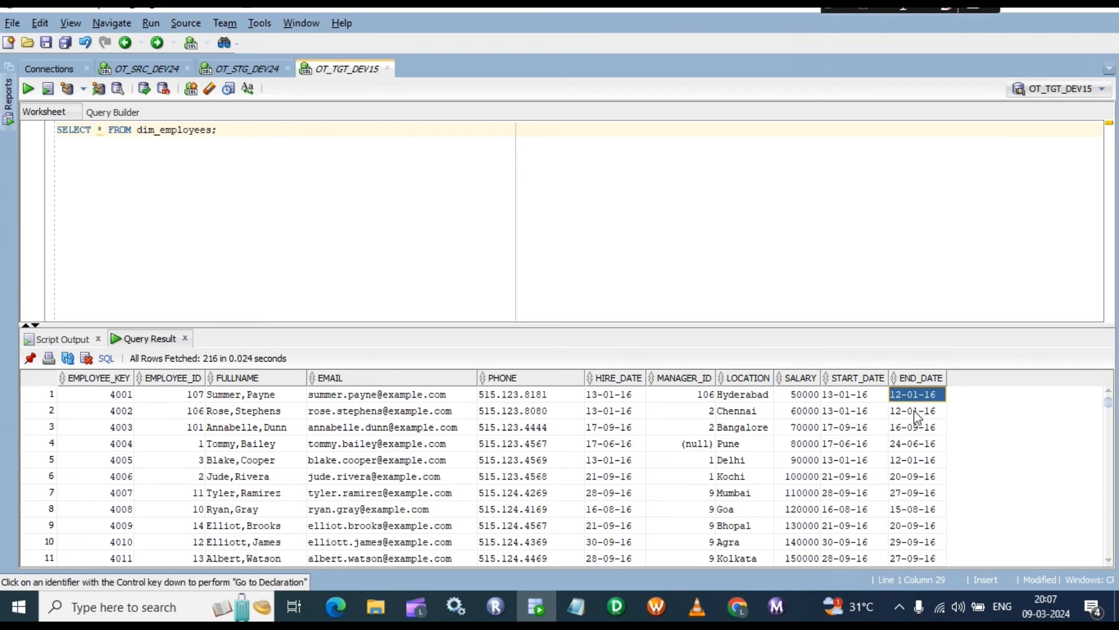
{"action": "left_click", "coordinate": [911, 426]}
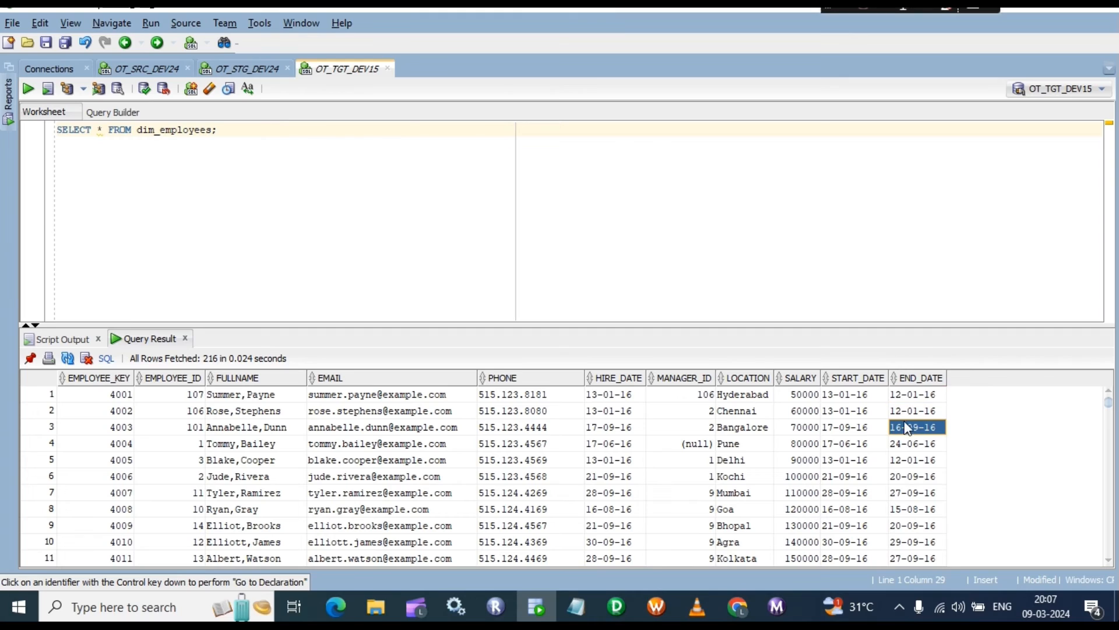
{"action": "left_click", "coordinate": [845, 395]}
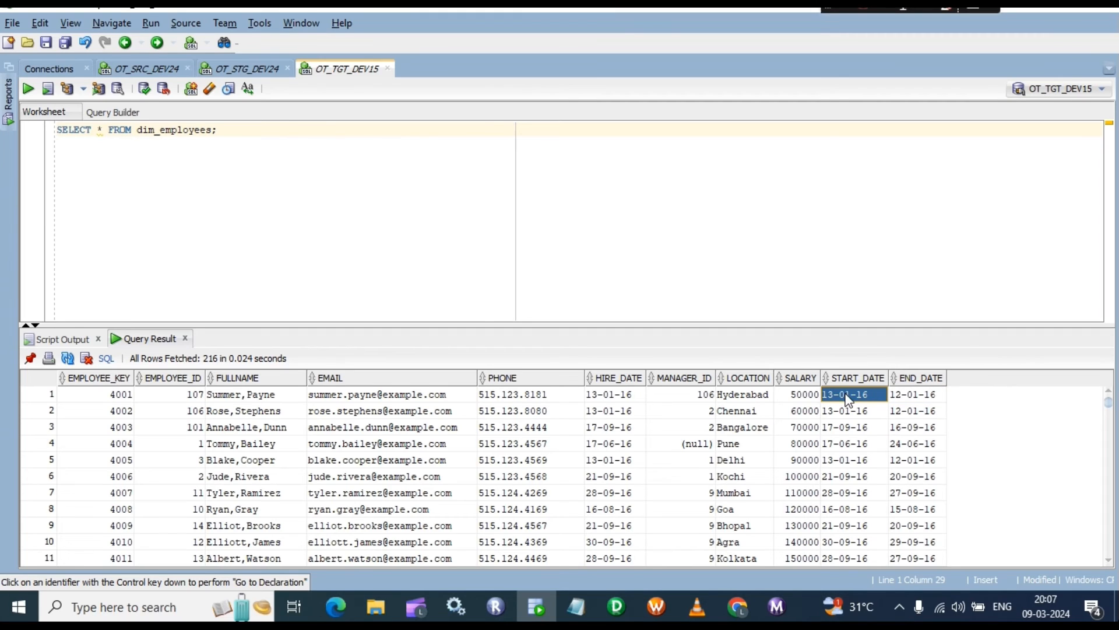
{"action": "left_click", "coordinate": [907, 396]}
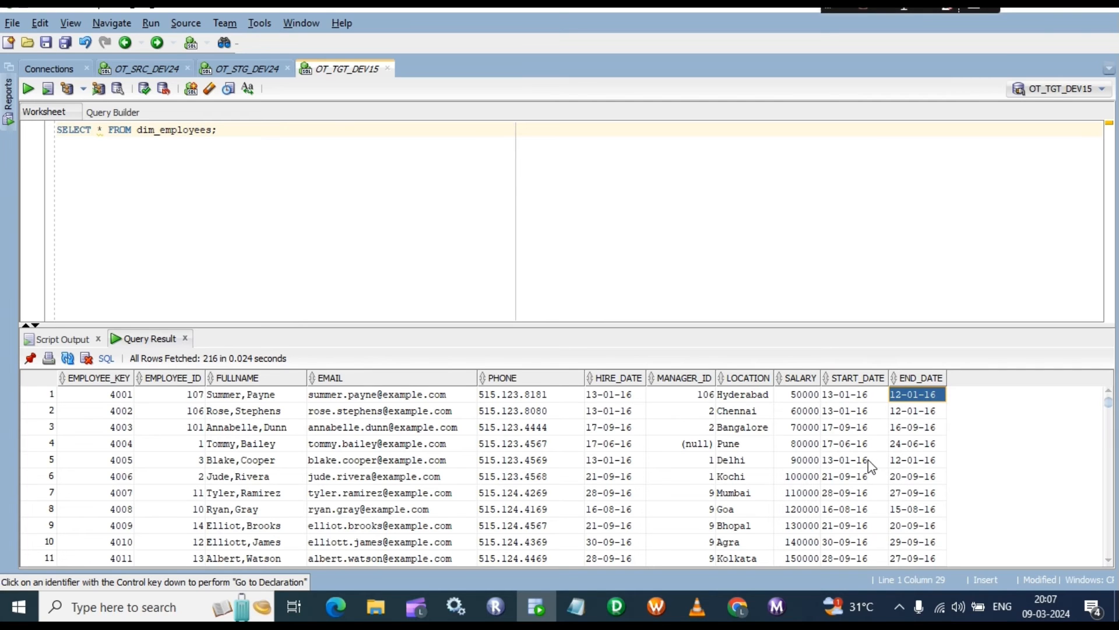
{"action": "scroll", "coordinate": [903, 464], "scroll_direction": "down", "scroll_amount": 13}
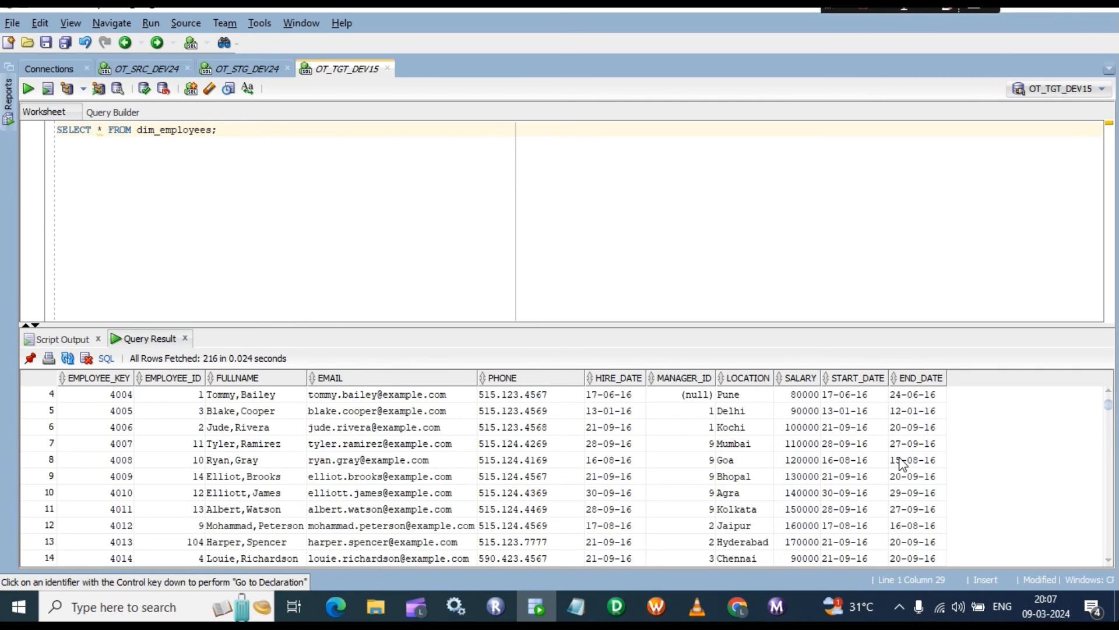
{"action": "scroll", "coordinate": [902, 465], "scroll_direction": "down", "scroll_amount": 20}
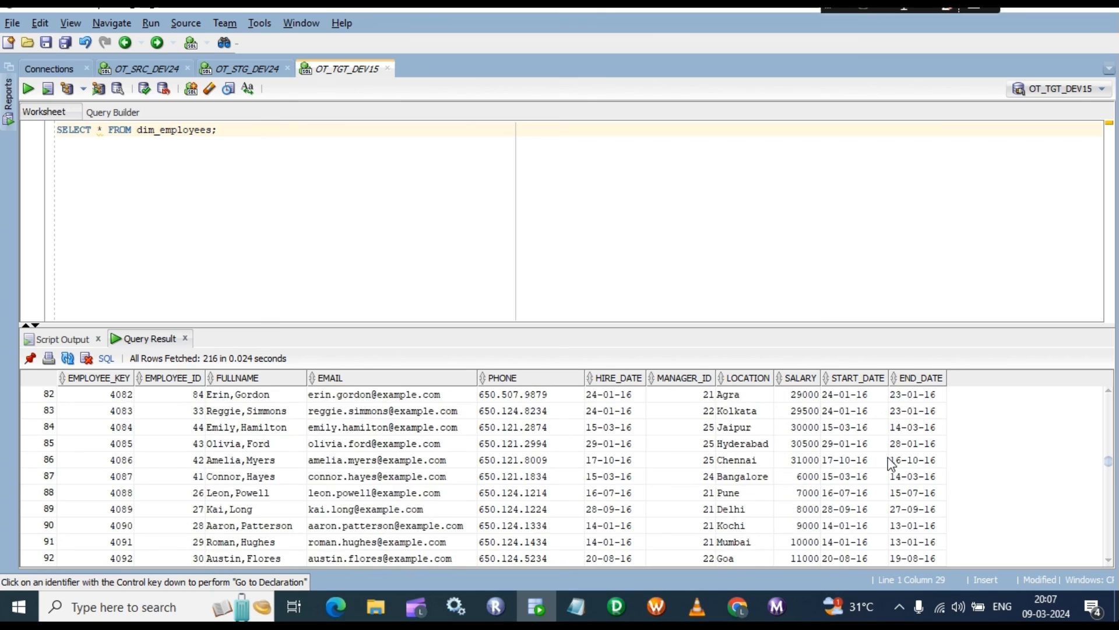
{"action": "scroll", "coordinate": [891, 464], "scroll_direction": "down", "scroll_amount": 18}
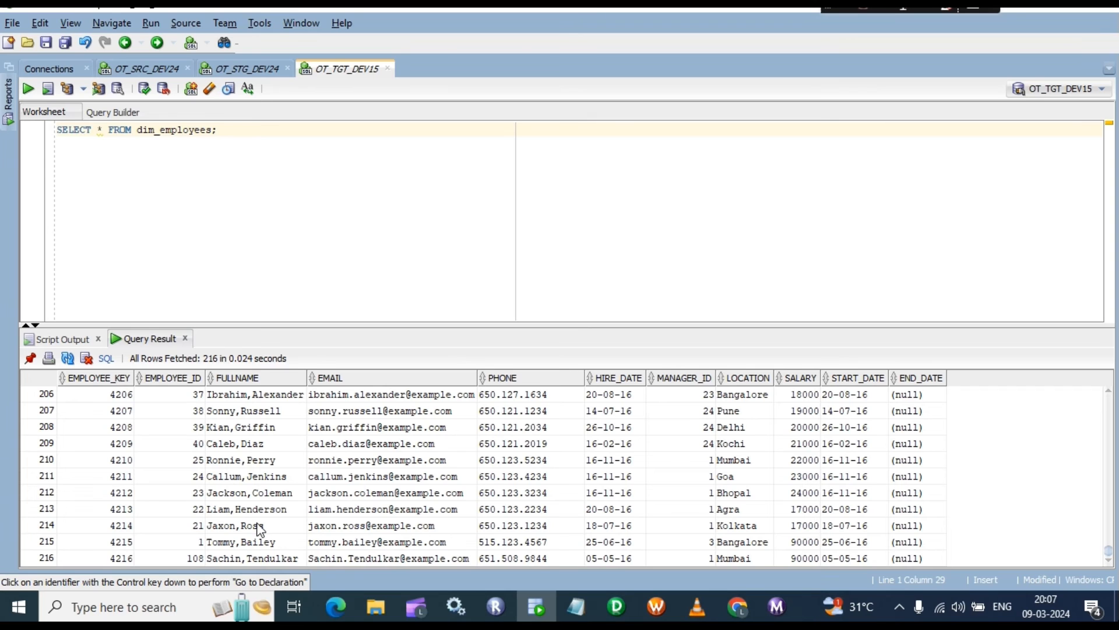
{"action": "scroll", "coordinate": [256, 524], "scroll_direction": "up", "scroll_amount": 17}
{"action": "scroll", "coordinate": [245, 512], "scroll_direction": "up", "scroll_amount": 19}
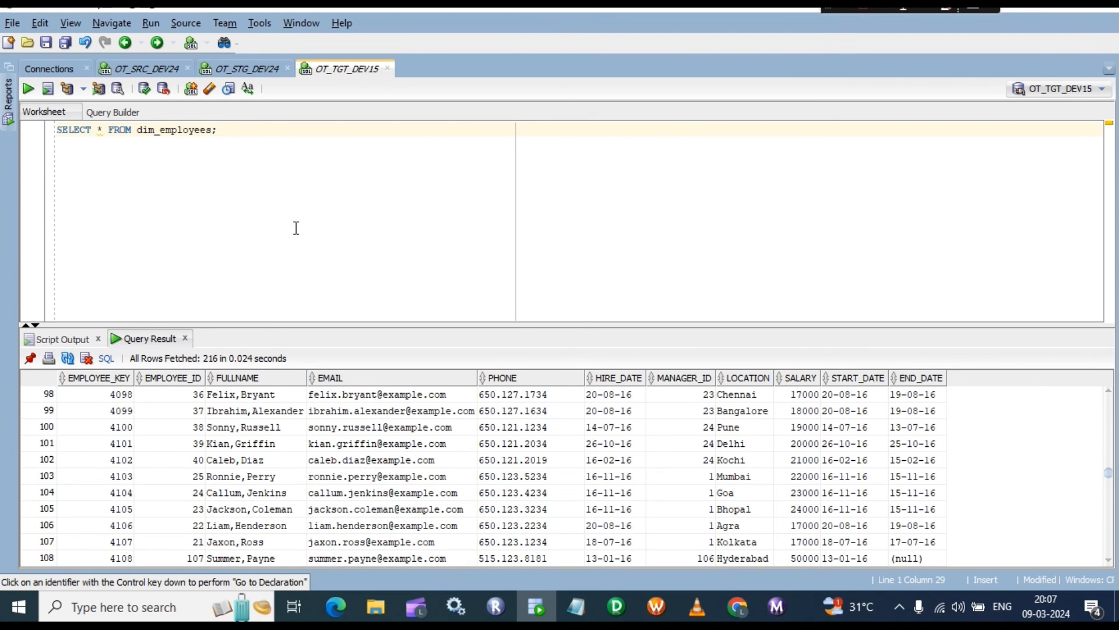
Step: Start a new query: SELECT full_name FROM dim_employees WHERE FULLNAME =
{"action": "key", "text": "Return"}
{"action": "type", "text": "select * from"}
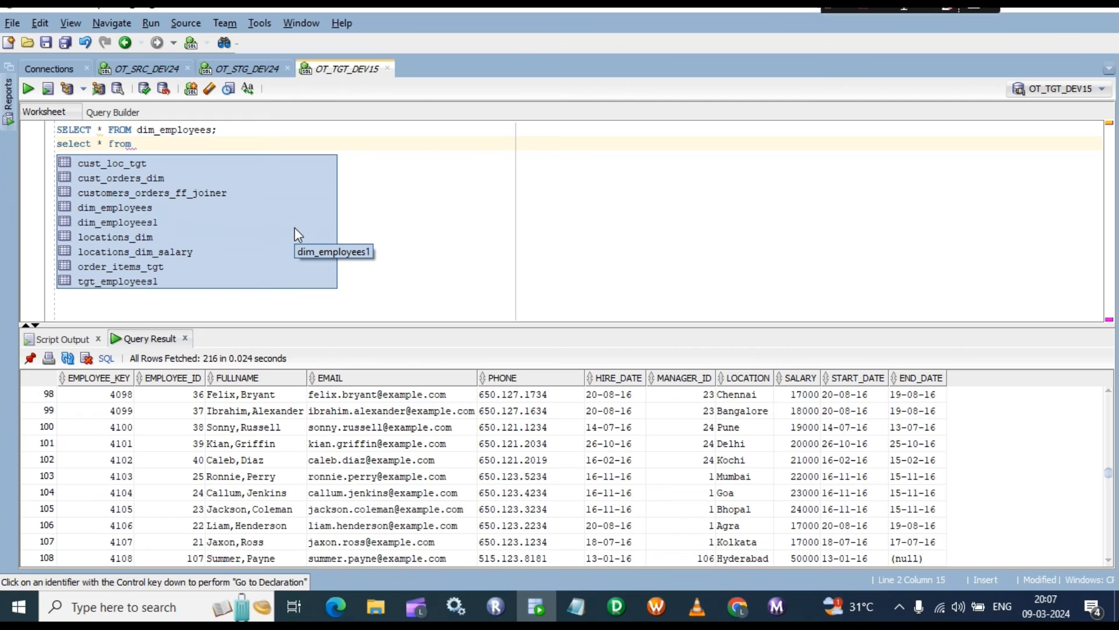
{"action": "key", "text": "BackSpace"}
{"action": "key", "text": "BackSpace"}
{"action": "key", "text": "BackSpace"}
{"action": "key", "text": "BackSpace"}
{"action": "key", "text": "BackSpace"}
{"action": "key", "text": "BackSpace"}
{"action": "key", "text": "BackSpace"}
{"action": "key", "text": "BackSpace"}
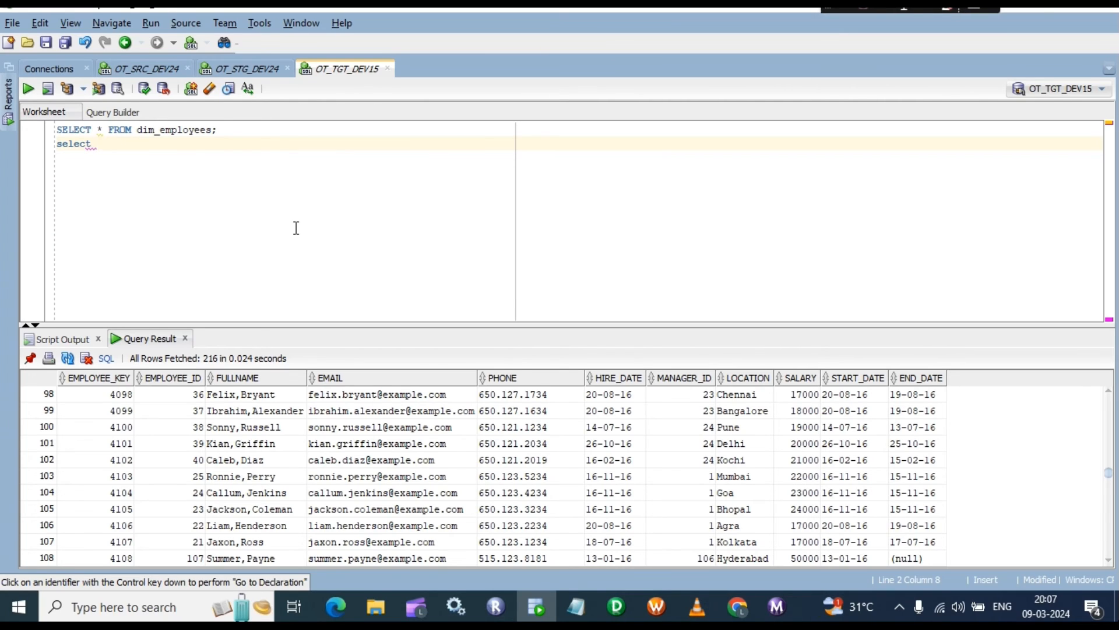
{"action": "type", "text": "full_name from"}
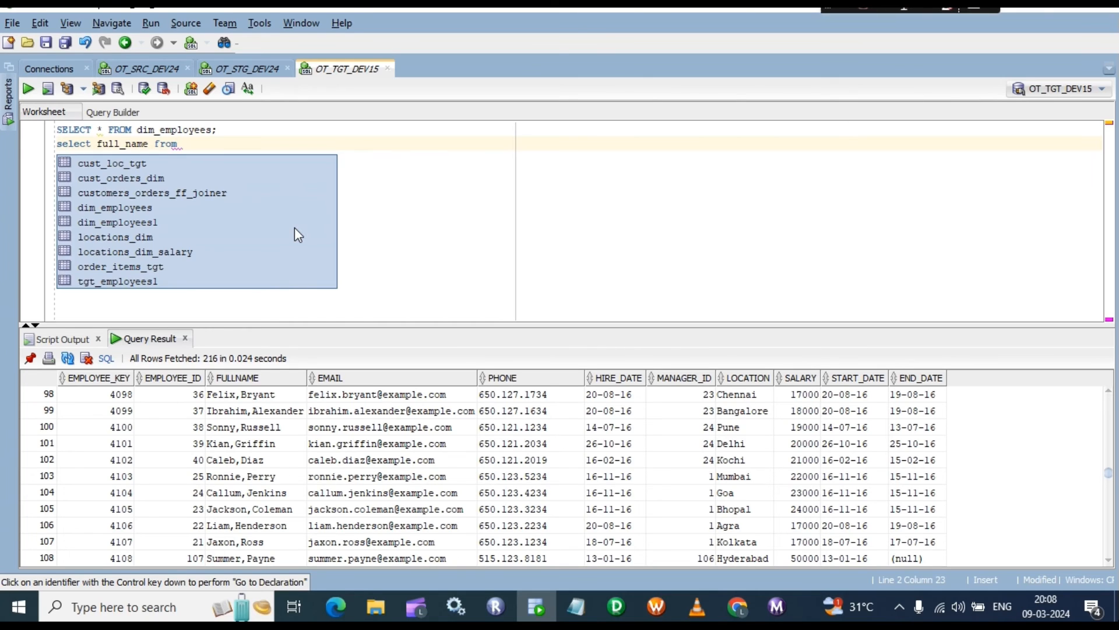
{"action": "key", "text": "Down"}
{"action": "key", "text": "Down"}
{"action": "key", "text": "Down"}
{"action": "key", "text": "Down"}
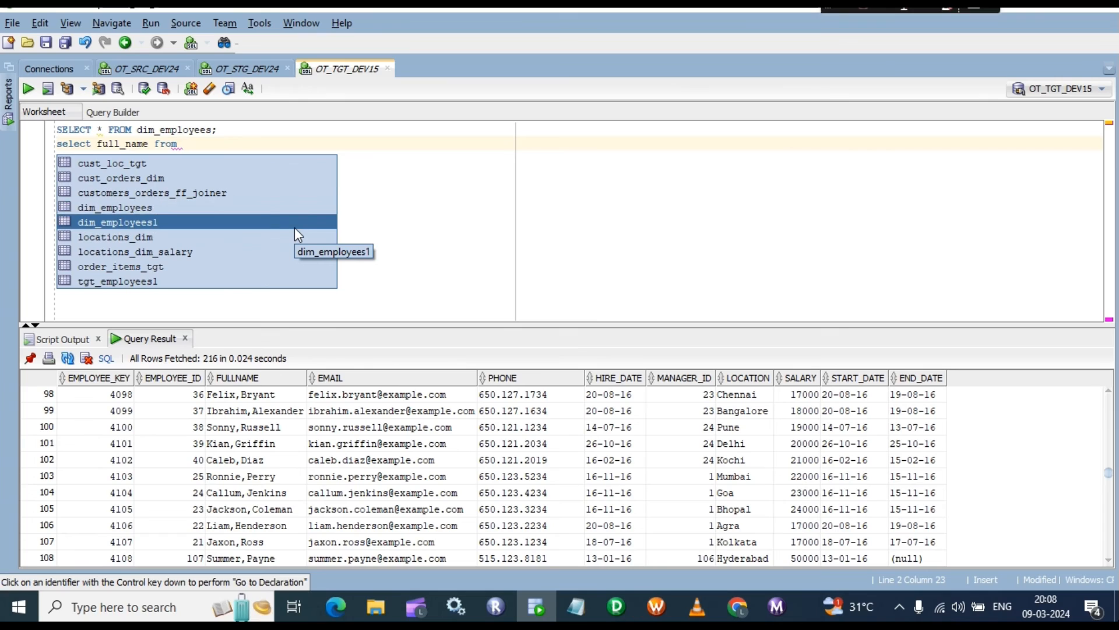
{"action": "key", "text": "Up"}
{"action": "key", "text": "Return"}
{"action": "type", "text": "where"}
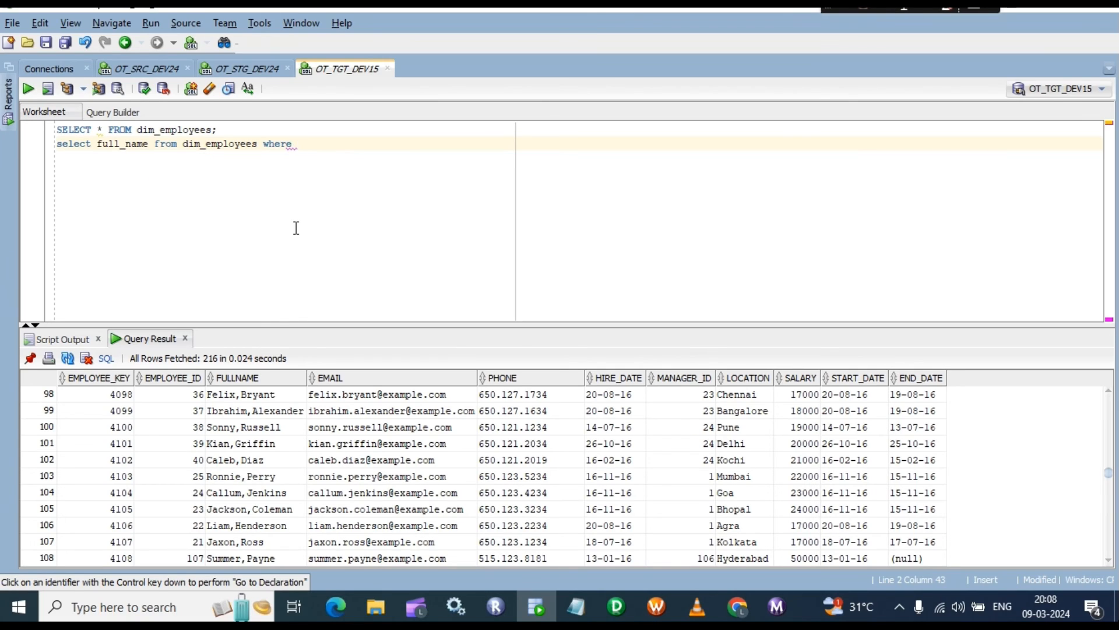
{"action": "type", "text": "full"}
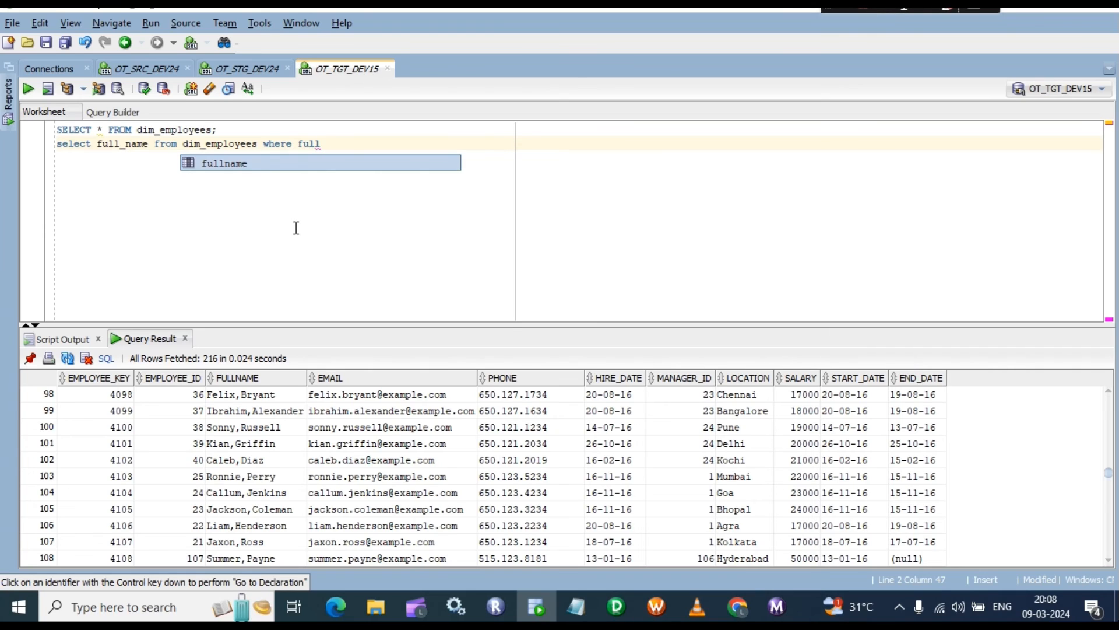
{"action": "key", "text": "Return"}
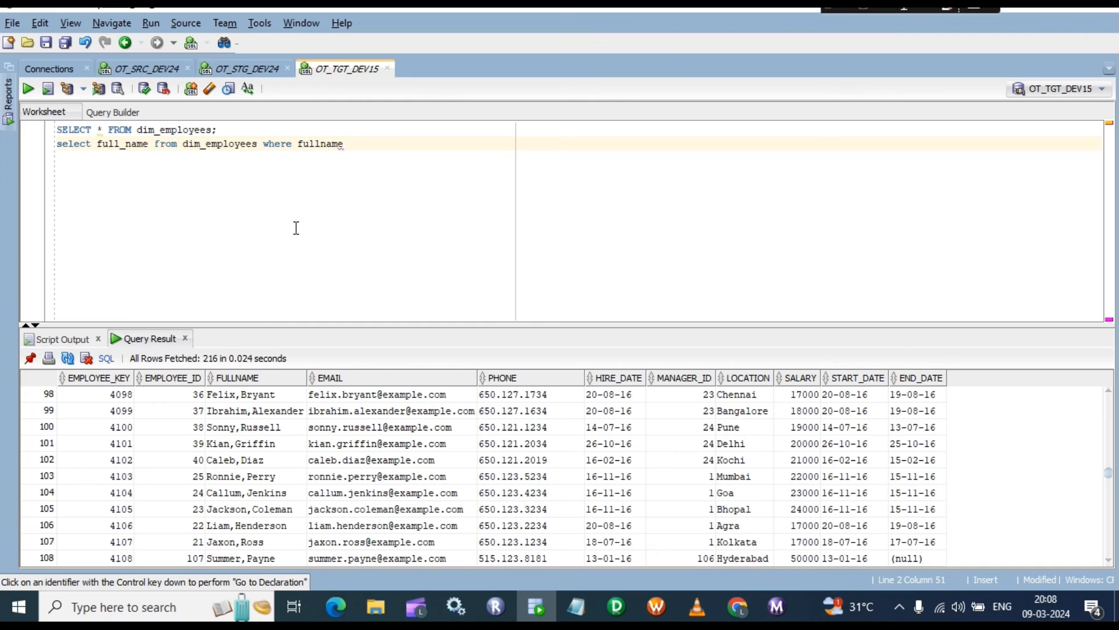
{"action": "type", "text": "="}
Step: Finish the WHERE clause with the employee's name, quoted from the grid, and run it
{"action": "scroll", "coordinate": [260, 424], "scroll_direction": "up", "scroll_amount": 20}
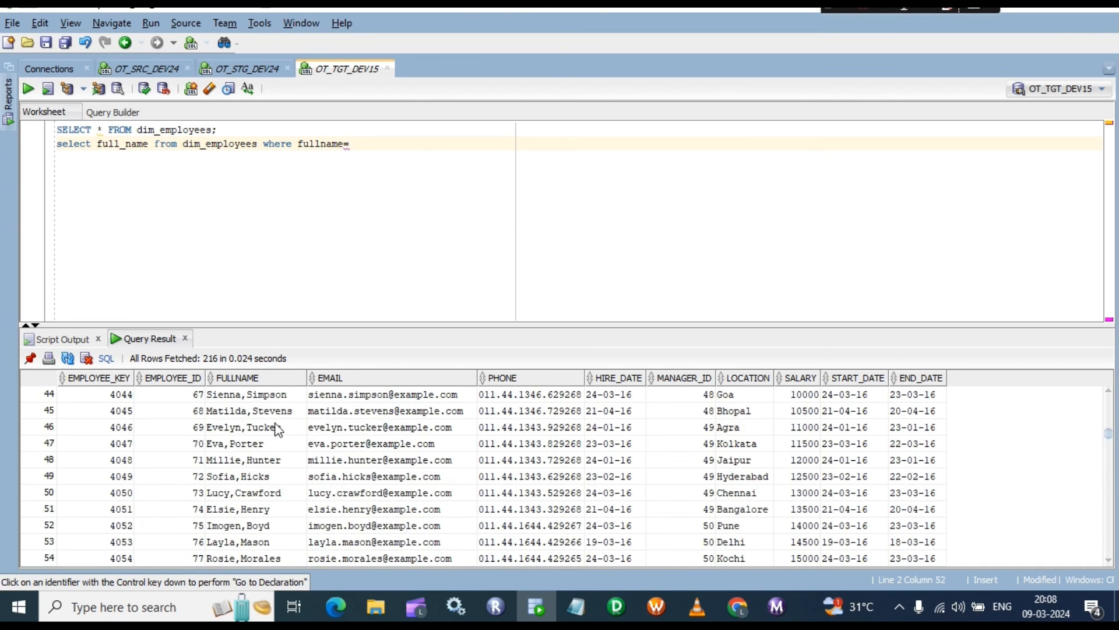
{"action": "scroll", "coordinate": [259, 424], "scroll_direction": "up", "scroll_amount": 7}
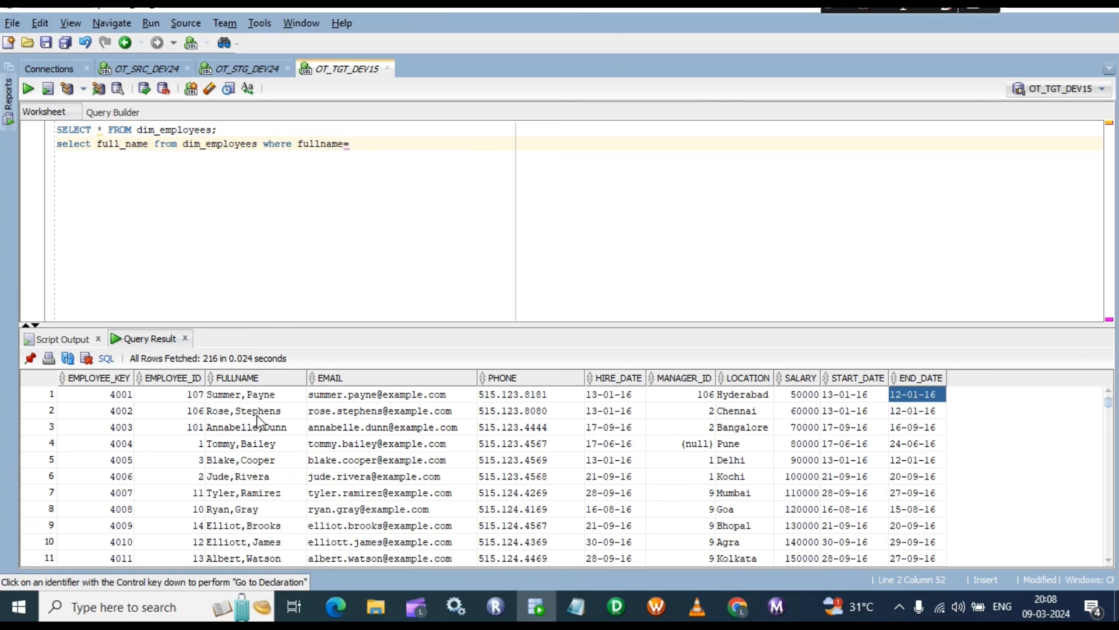
{"action": "left_click", "coordinate": [225, 397]}
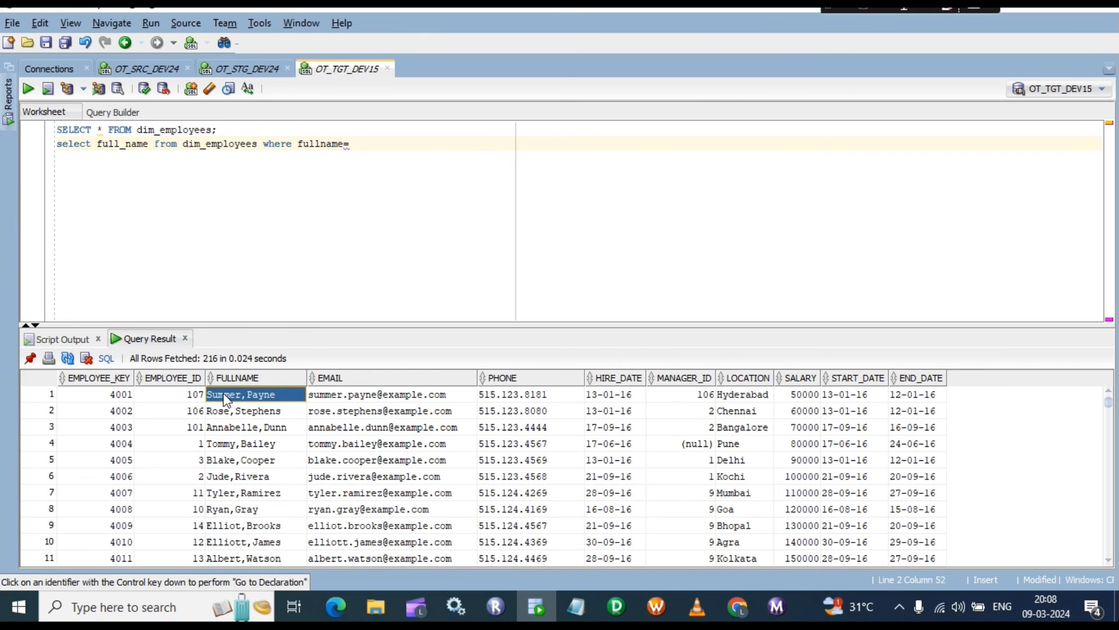
{"action": "left_click", "coordinate": [379, 134]}
{"action": "left_click", "coordinate": [364, 144]}
{"action": "type", "text": "''"}
{"action": "type", "text": "Summer,Payne"}
{"action": "left_click", "coordinate": [441, 140]}
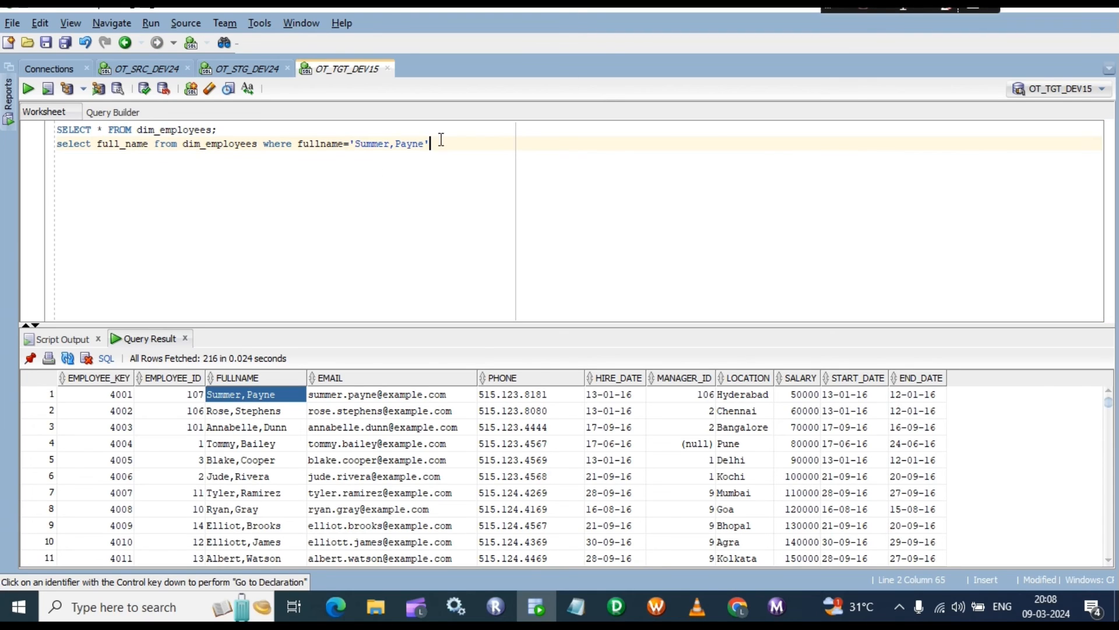
{"action": "type", "text": ";"}
{"action": "left_click", "coordinate": [48, 89]}
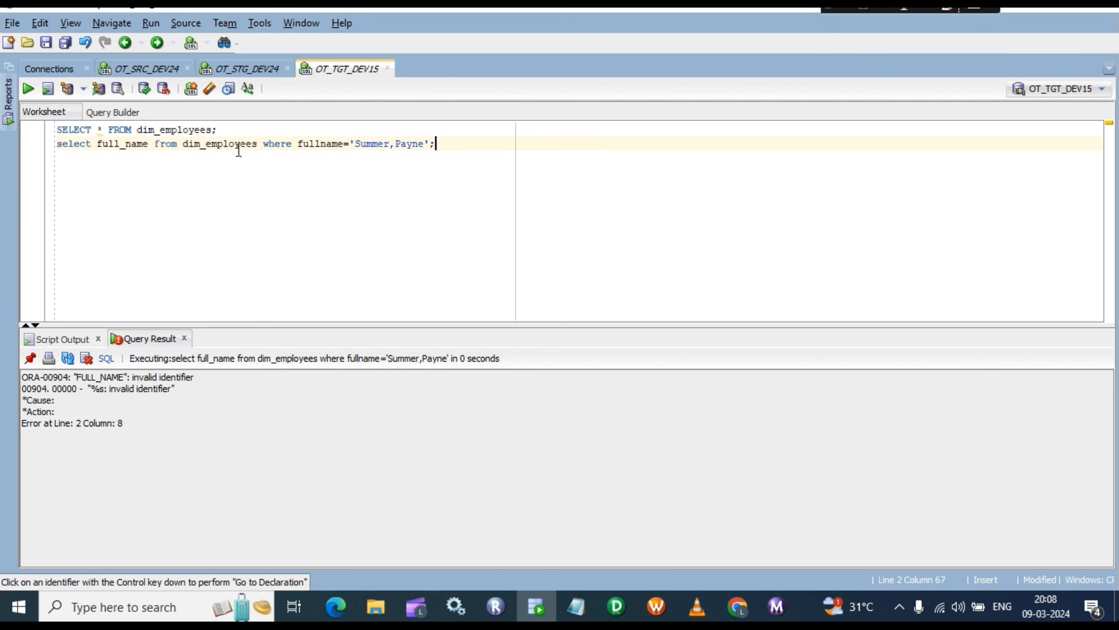
Step: Select the first query line and sort the results by FULLNAME, then reverse the sort
{"action": "left_click", "coordinate": [232, 130]}
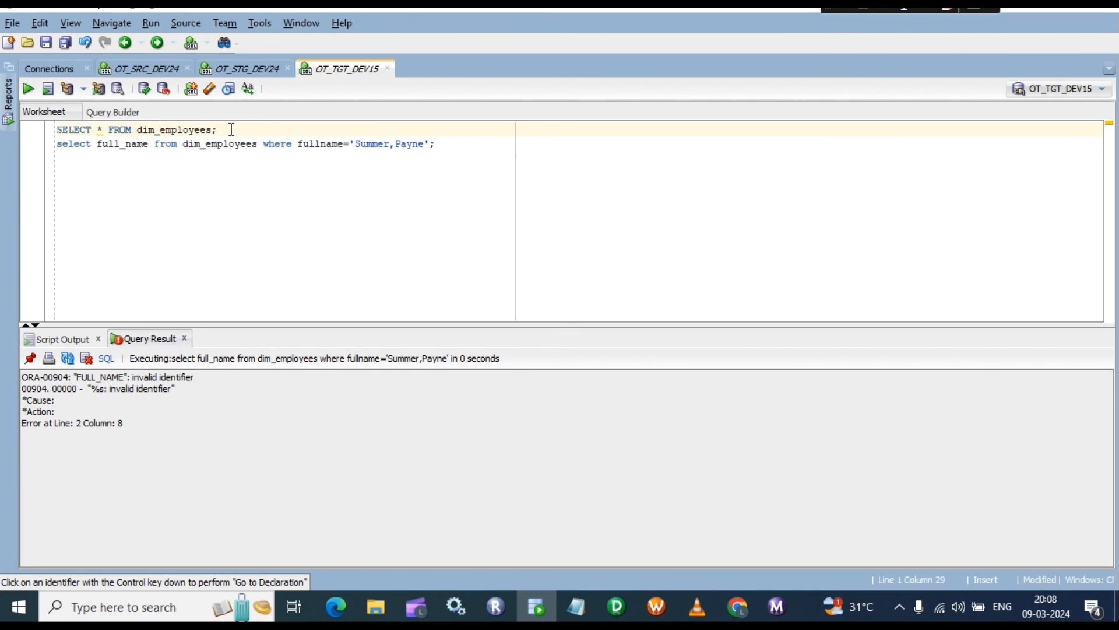
{"action": "triple_click", "coordinate": [232, 129]}
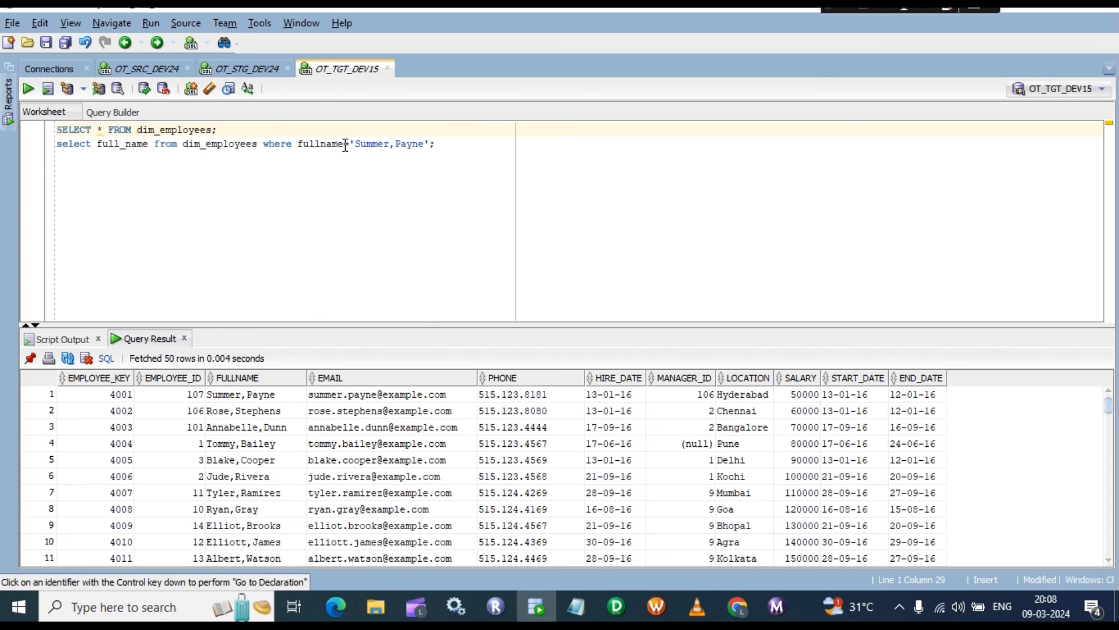
{"action": "left_click", "coordinate": [252, 378]}
{"action": "double_click", "coordinate": [251, 378]}
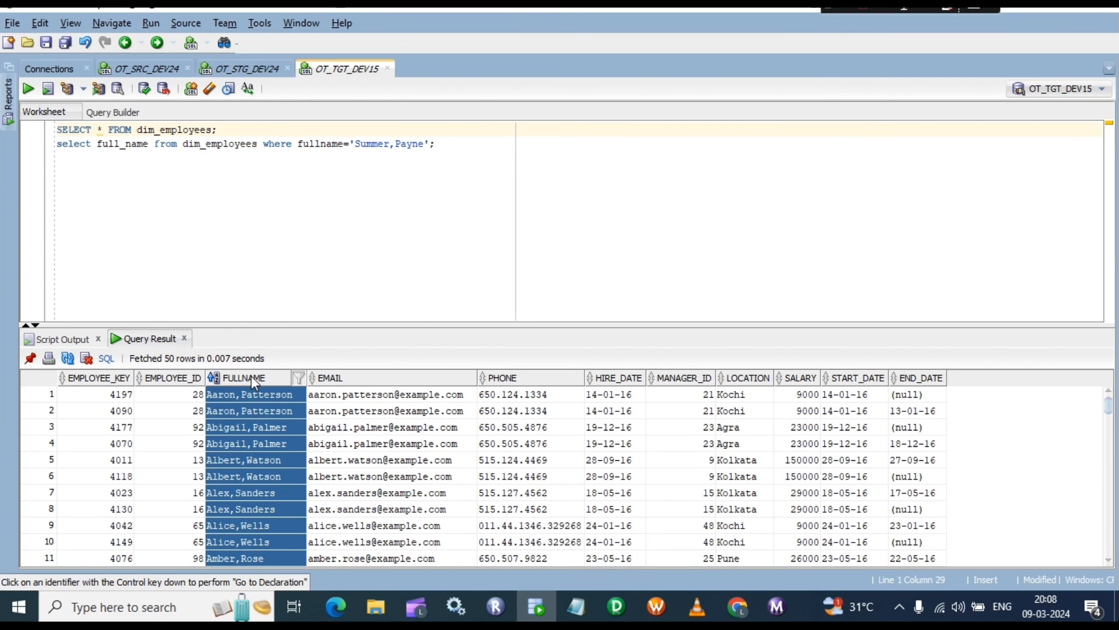
{"action": "double_click", "coordinate": [251, 377]}
Step: Replace the invalid full_name column with FULLNAME after the ORA-00904 error and rerun
{"action": "left_click", "coordinate": [344, 145]}
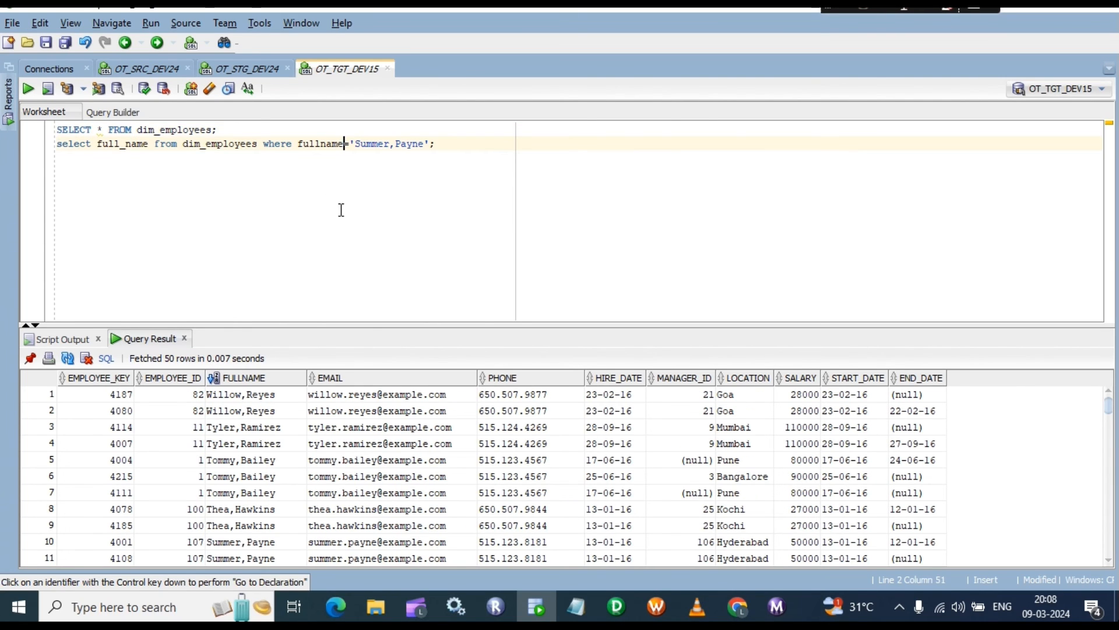
{"action": "key", "text": "BackSpace"}
{"action": "key", "text": "BackSpace"}
{"action": "key", "text": "BackSpace"}
{"action": "key", "text": "BackSpace"}
{"action": "key", "text": "BackSpace"}
{"action": "key", "text": "BackSpace"}
{"action": "key", "text": "BackSpace"}
{"action": "key", "text": "BackSpace"}
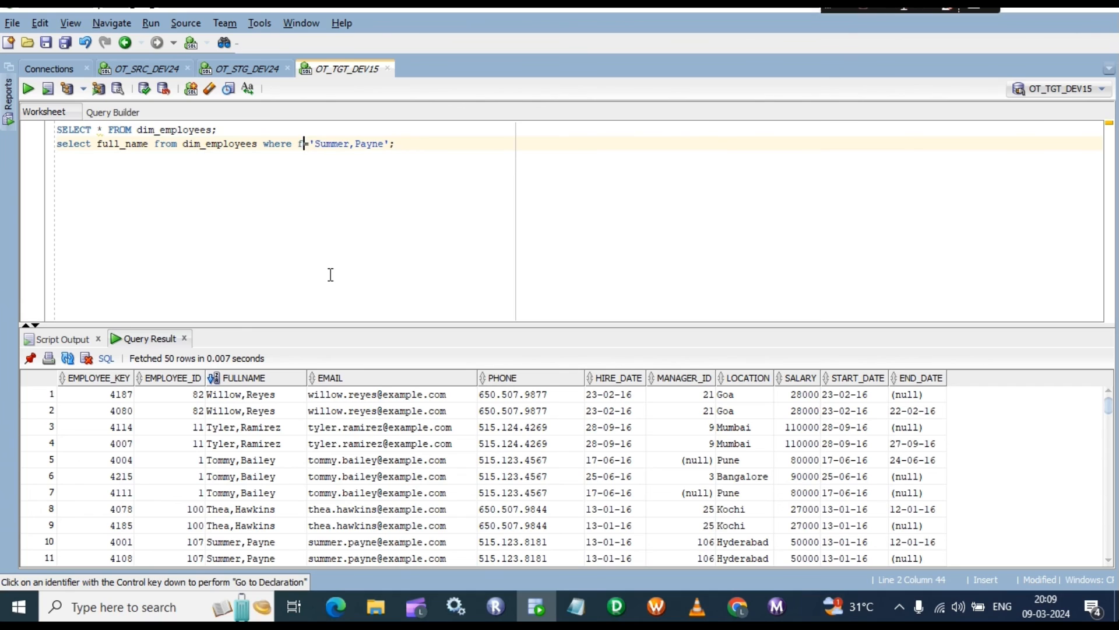
{"action": "type", "text": "FU"}
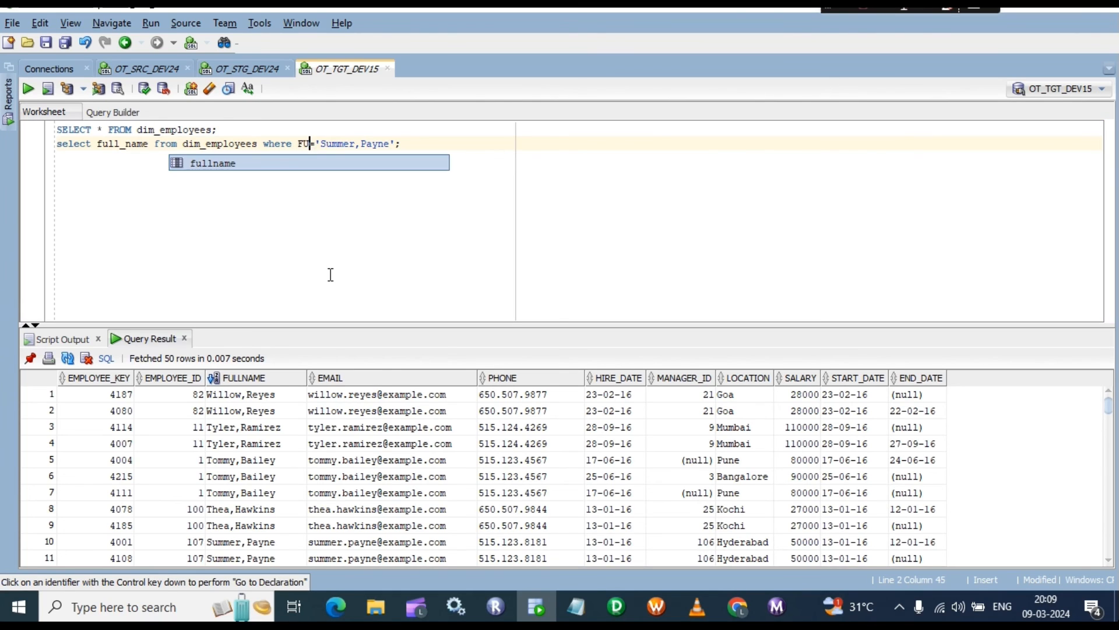
{"action": "type", "text": "LLNAME"}
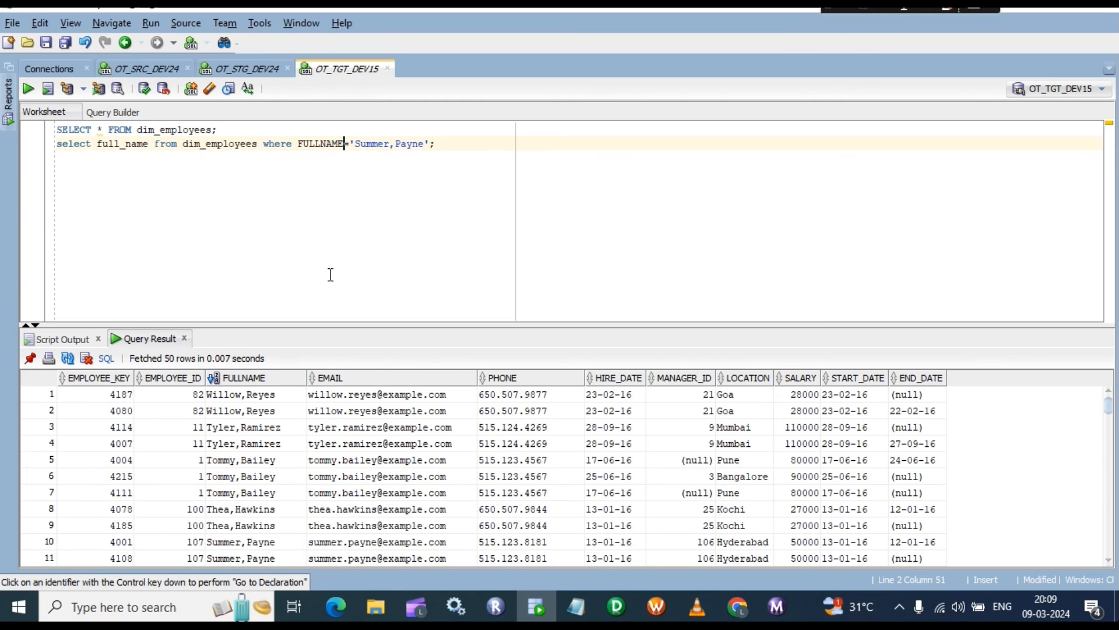
{"action": "key", "text": "ctrl+Return"}
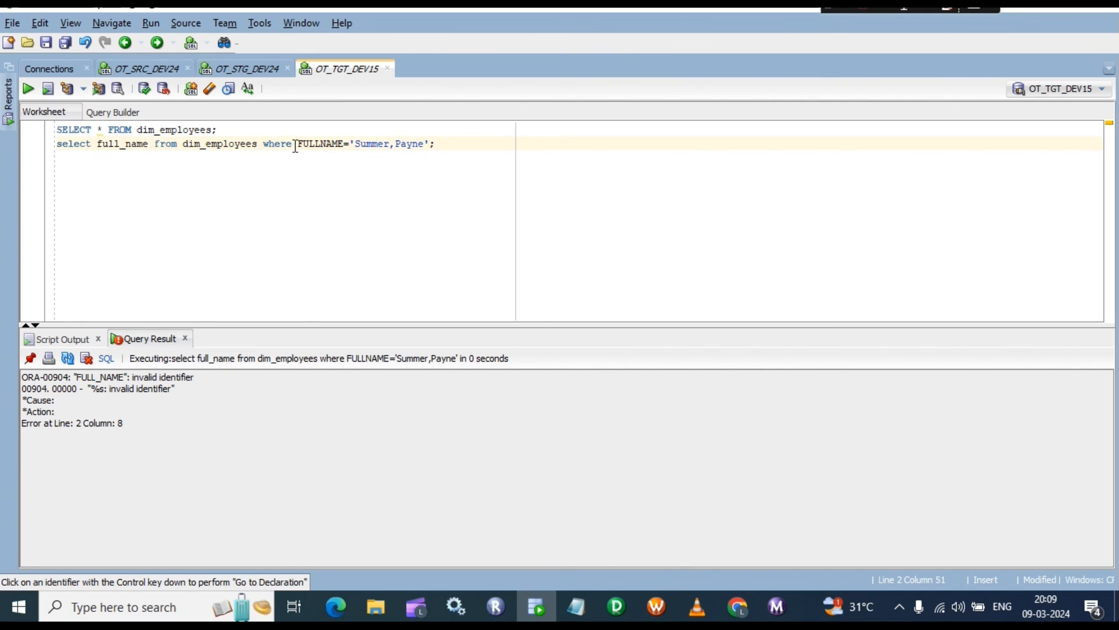
{"action": "left_click_drag", "start_coordinate": [345, 143], "coordinate": [305, 137]}
{"action": "left_click_drag", "start_coordinate": [148, 145], "coordinate": [99, 152]}
{"action": "type", "text": "FULLNAME"}
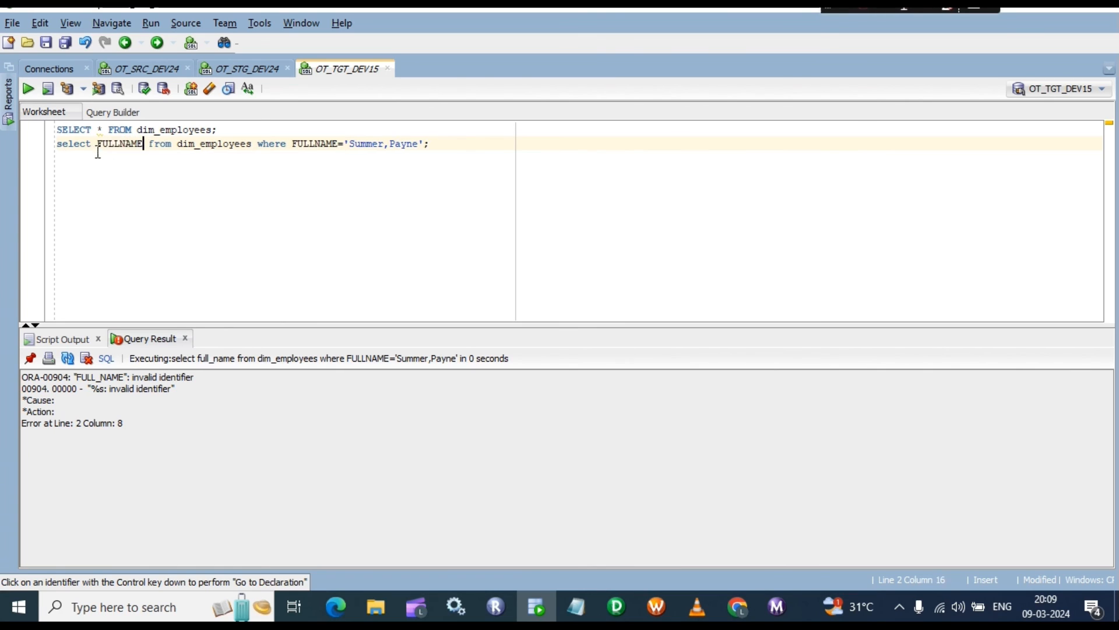
{"action": "left_click", "coordinate": [454, 145]}
{"action": "key", "text": "ctrl+Return"}
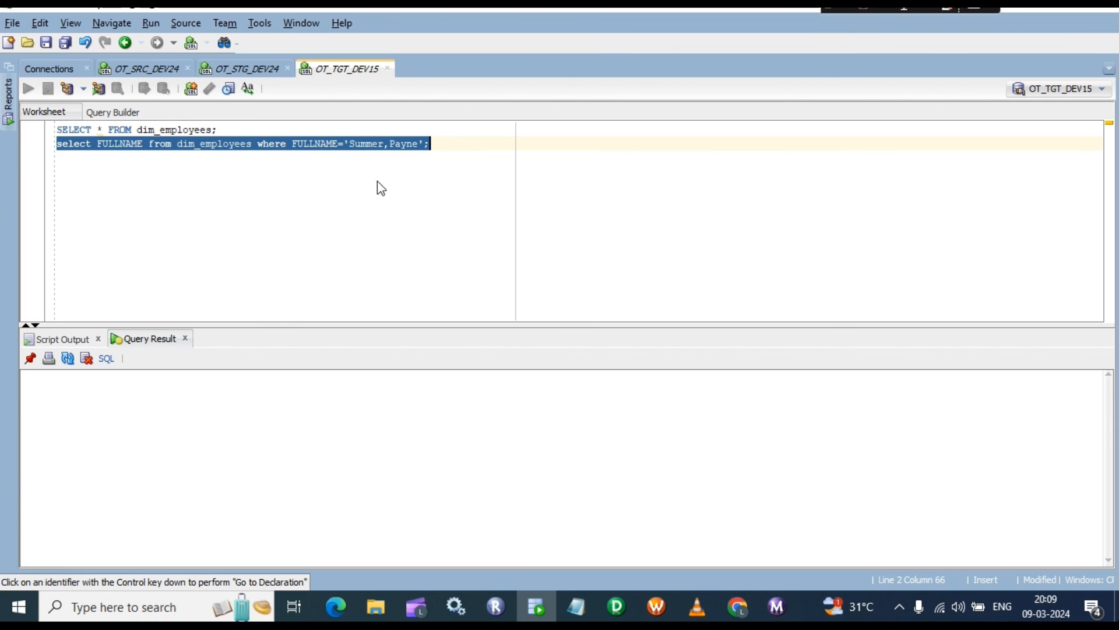
Step: Inspect the two rows returned for the employee's name
{"action": "left_click", "coordinate": [93, 399]}
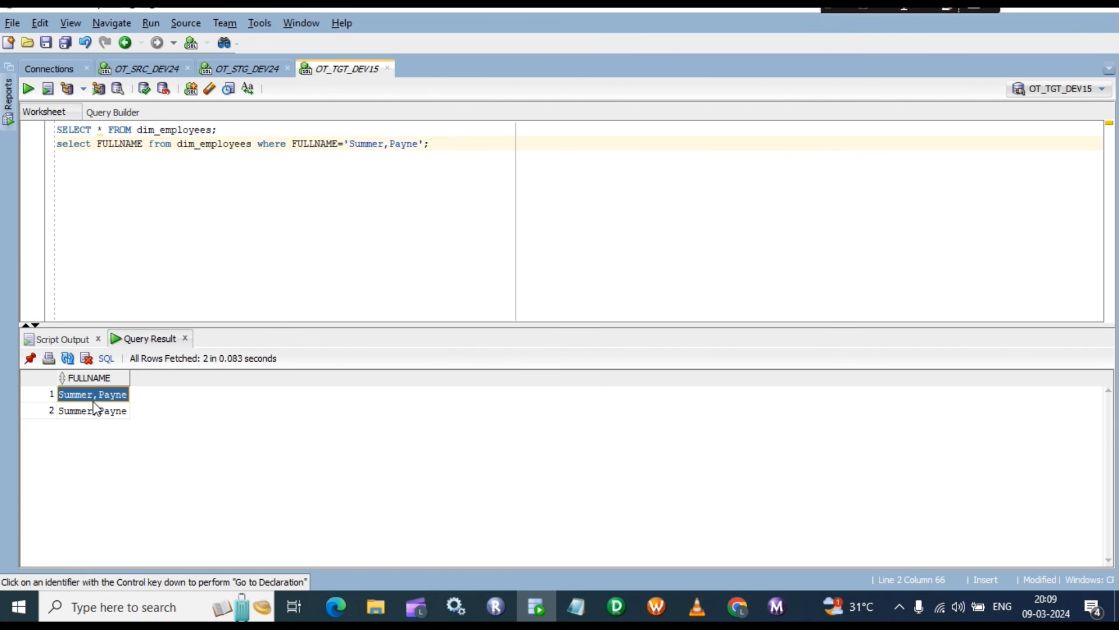
{"action": "left_click", "coordinate": [98, 411]}
{"action": "left_click", "coordinate": [106, 397]}
{"action": "left_click", "coordinate": [106, 413]}
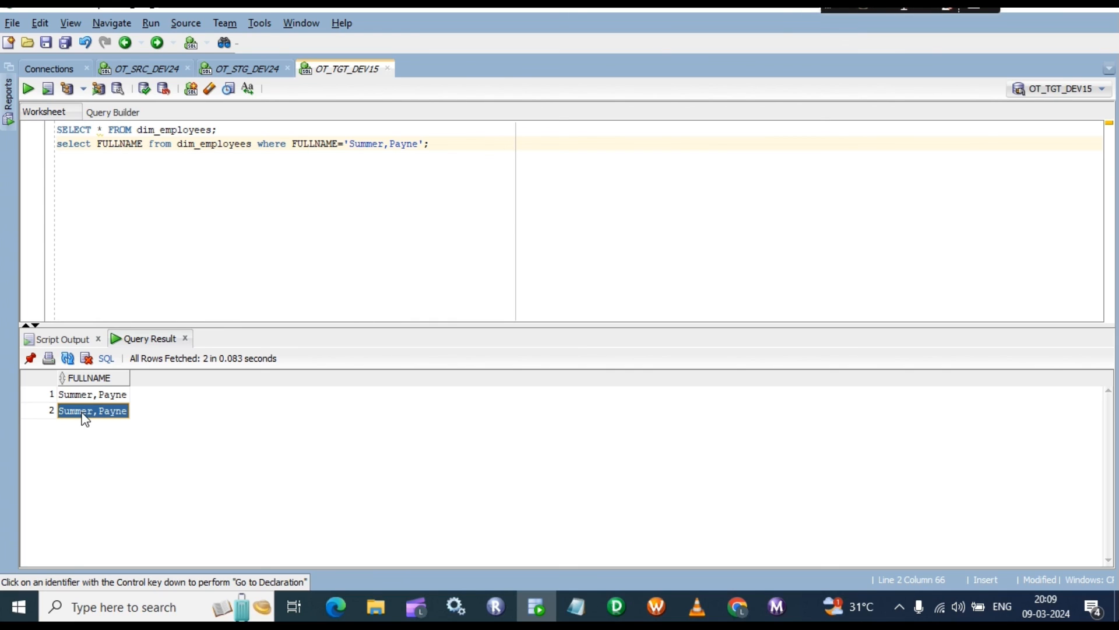
Step: Rerun the full dim_employees query, check the first END_DATE, then rerun the name filter
{"action": "left_click", "coordinate": [242, 130]}
{"action": "key", "text": "ctrl+Return"}
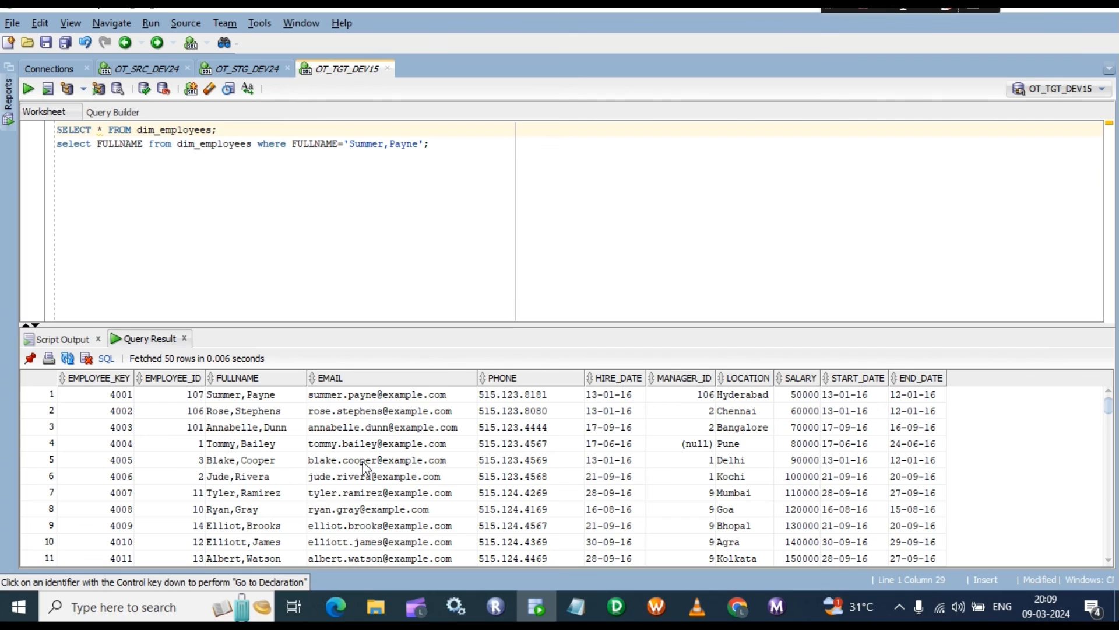
{"action": "left_click", "coordinate": [915, 397]}
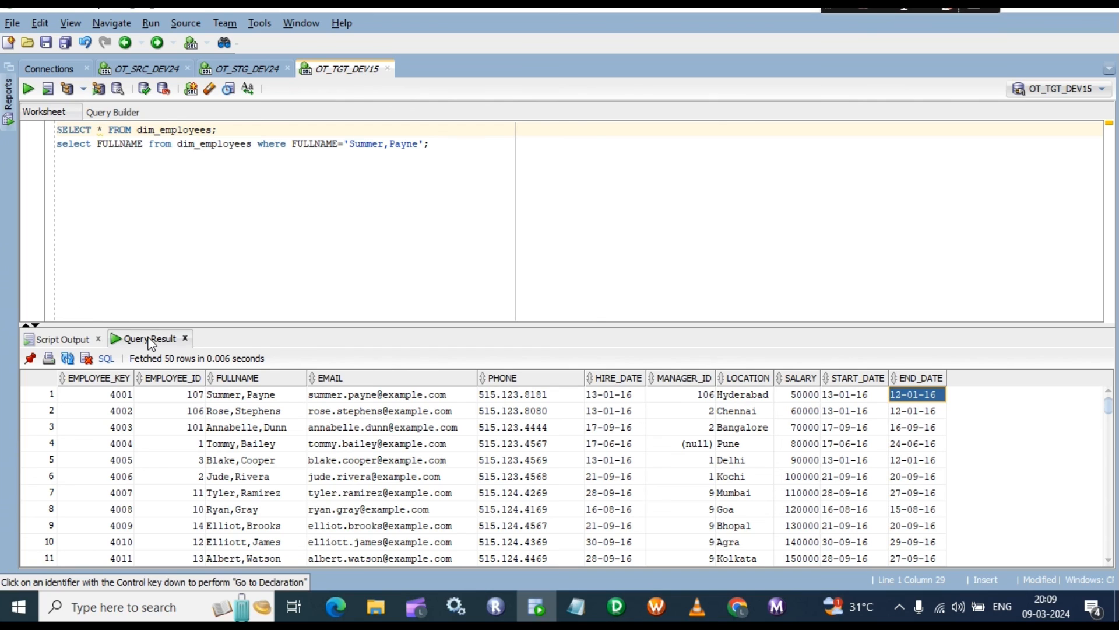
{"action": "left_click", "coordinate": [458, 143]}
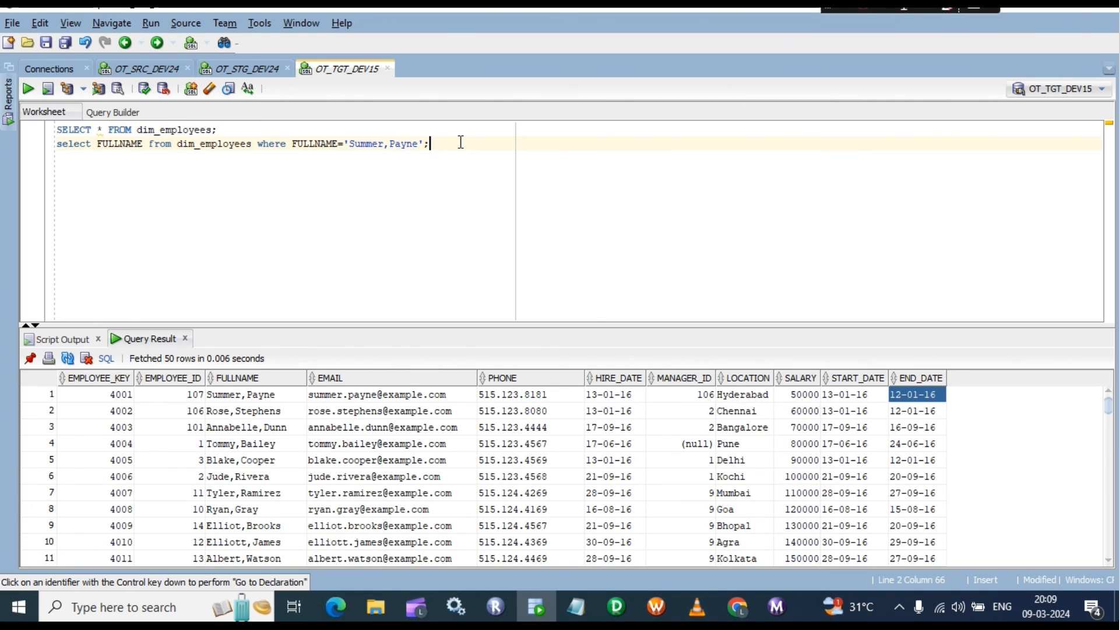
{"action": "key", "text": "ctrl+Return"}
{"action": "left_click", "coordinate": [98, 399]}
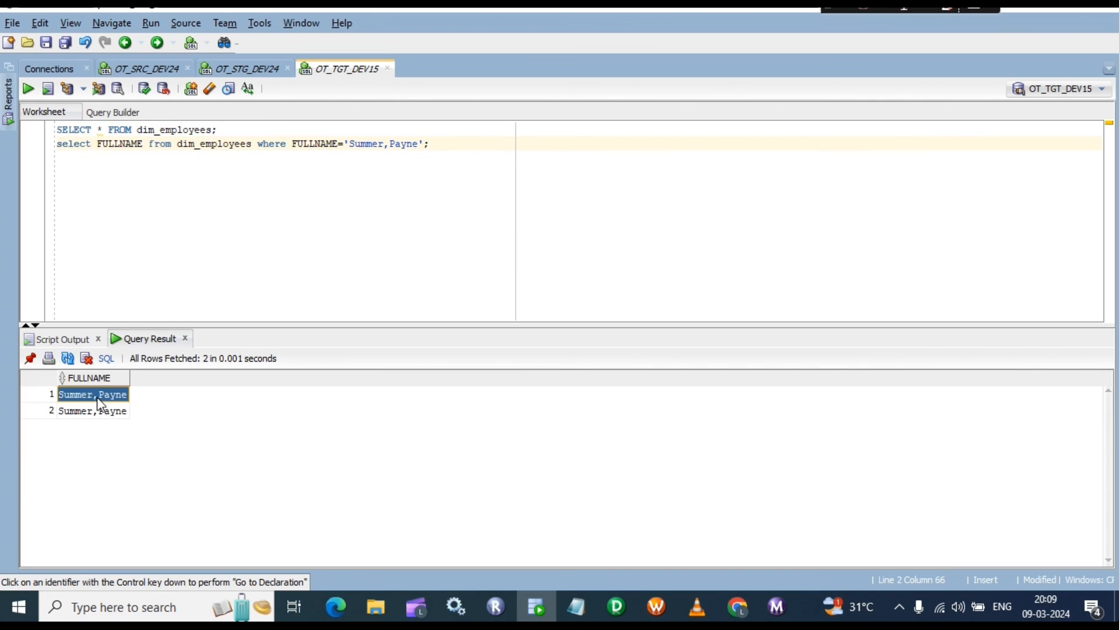
{"action": "left_click", "coordinate": [251, 68]}
Step: Select the staging INSERT statements and COMMIT, then review the employee's rows in OT_TGT_DEV15
{"action": "double_click", "coordinate": [277, 461]}
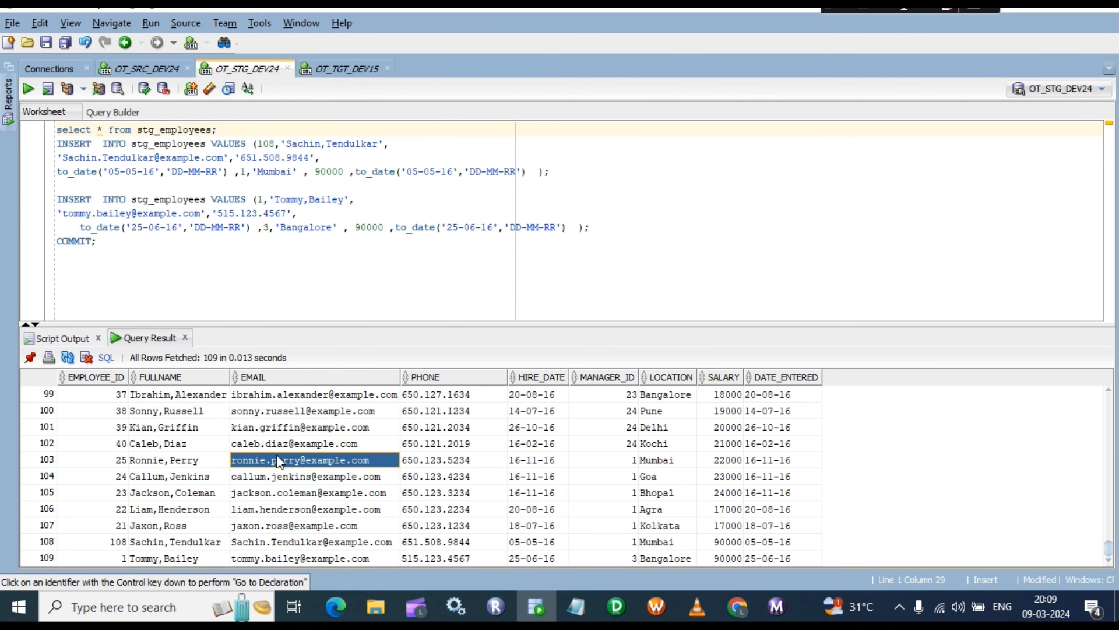
{"action": "left_click_drag", "start_coordinate": [108, 243], "coordinate": [55, 148]}
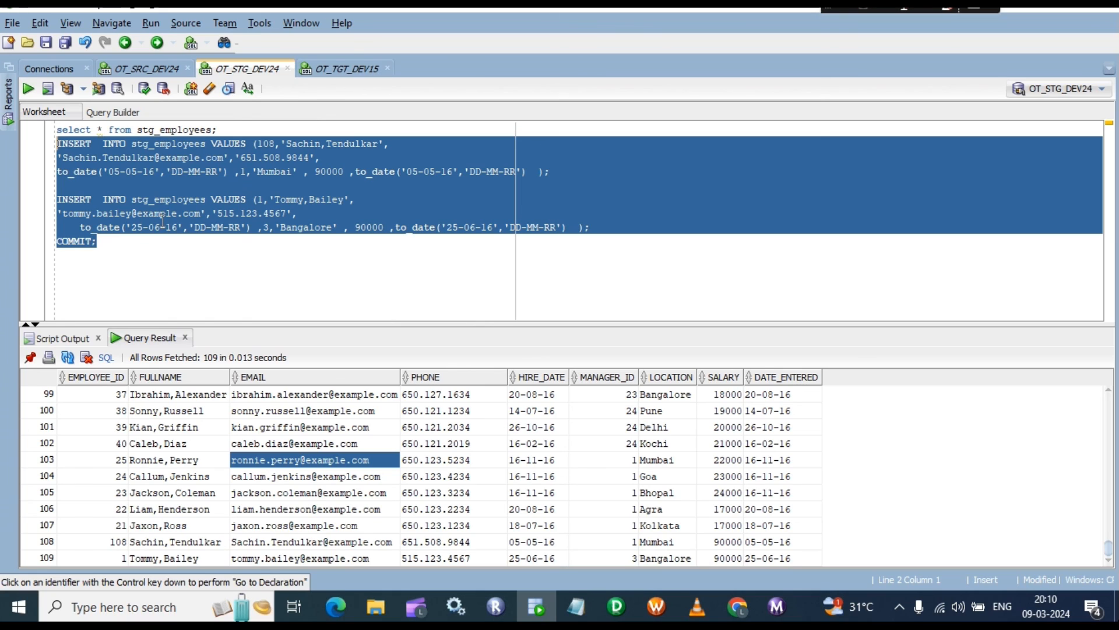
{"action": "left_click", "coordinate": [340, 70]}
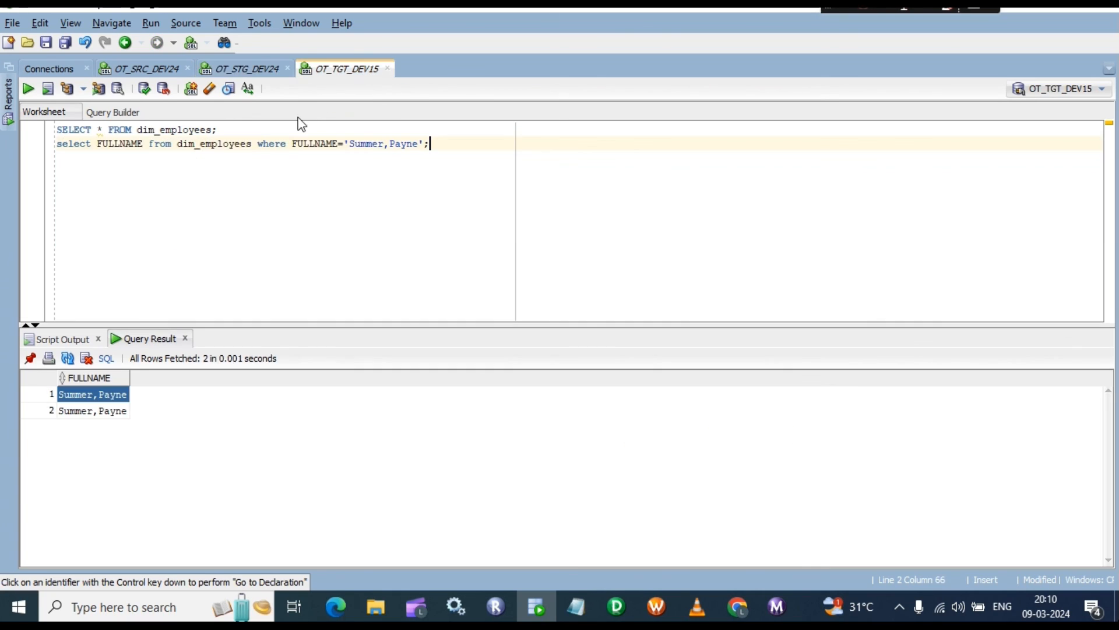
{"action": "left_click", "coordinate": [103, 411]}
{"action": "left_click", "coordinate": [111, 394]}
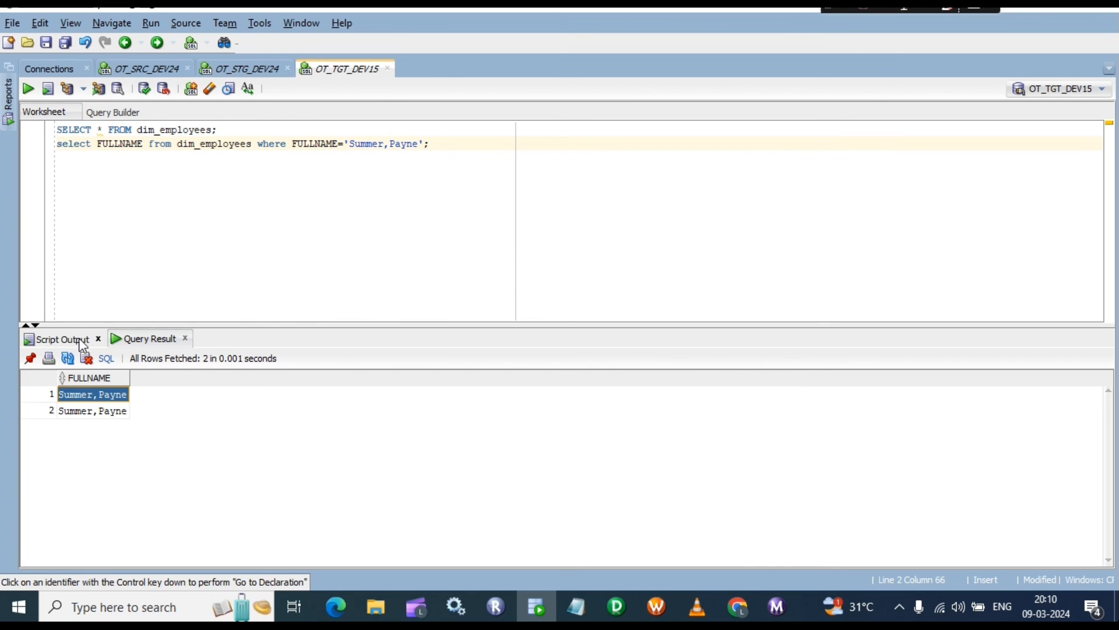
Step: Rerun SELECT * FROM dim_employees and check the END_DATE of the employee's current row
{"action": "left_click", "coordinate": [235, 129]}
{"action": "triple_click", "coordinate": [237, 130]}
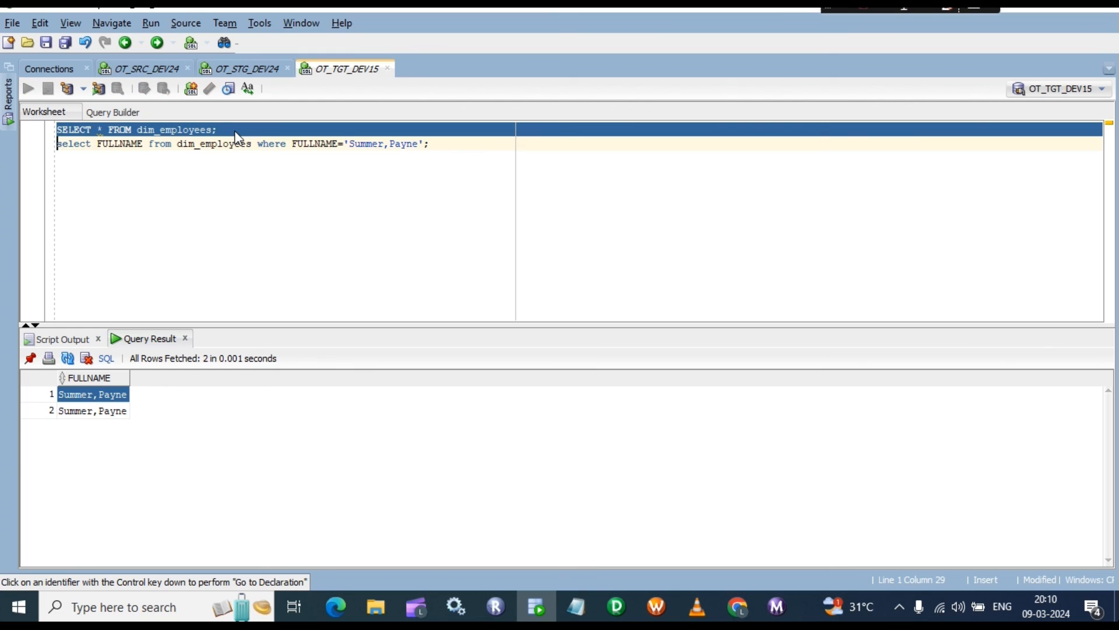
{"action": "key", "text": "ctrl+Return"}
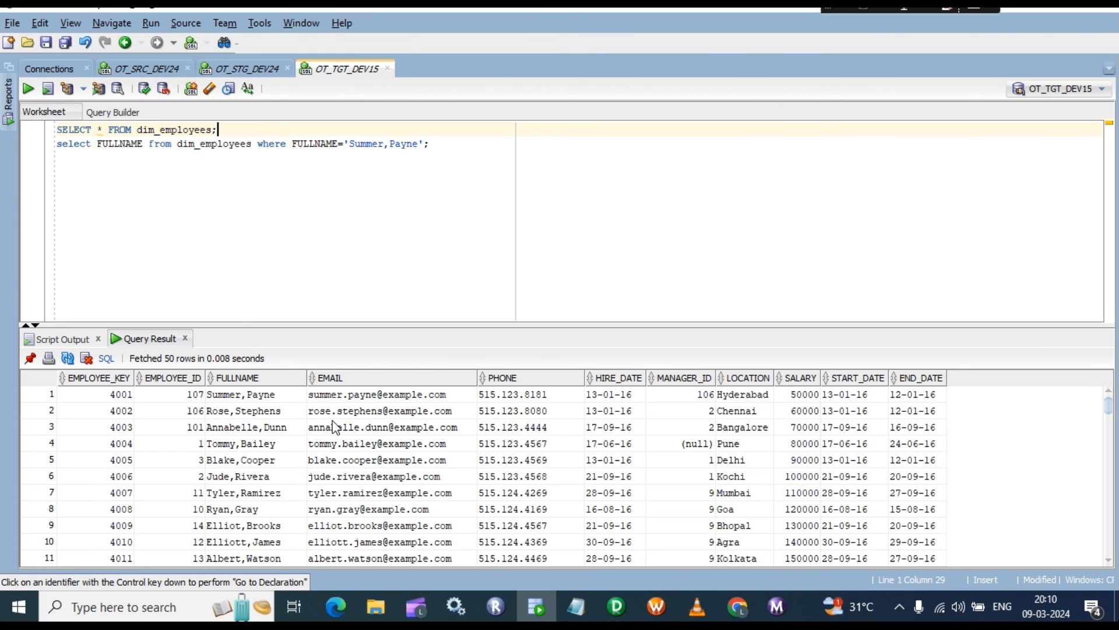
{"action": "scroll", "coordinate": [901, 432], "scroll_direction": "down", "scroll_amount": 17}
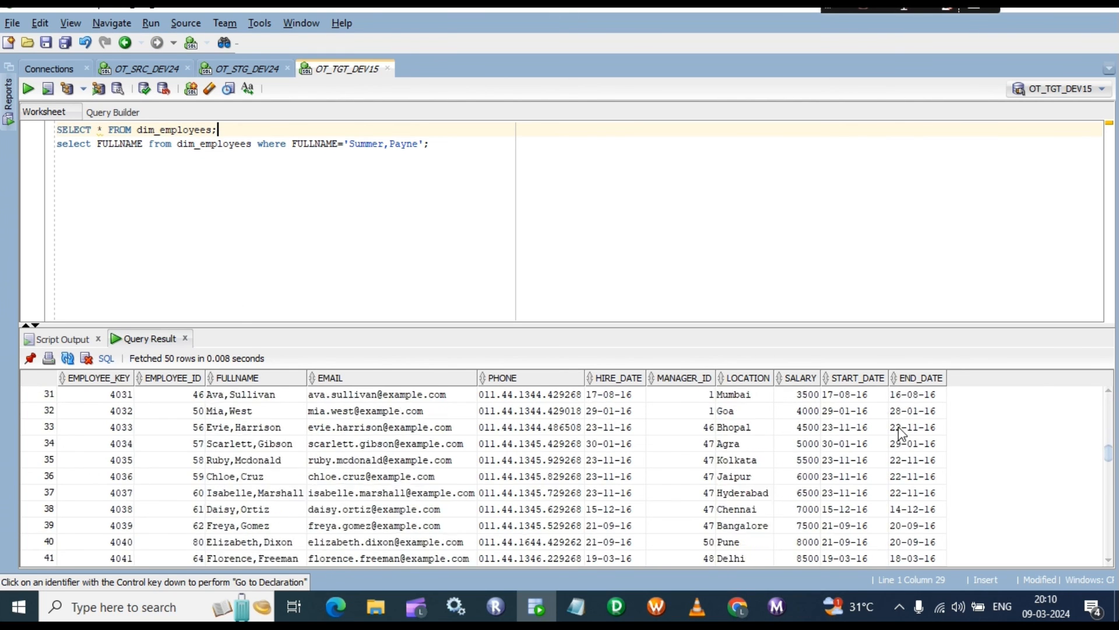
{"action": "scroll", "coordinate": [900, 432], "scroll_direction": "down", "scroll_amount": 20}
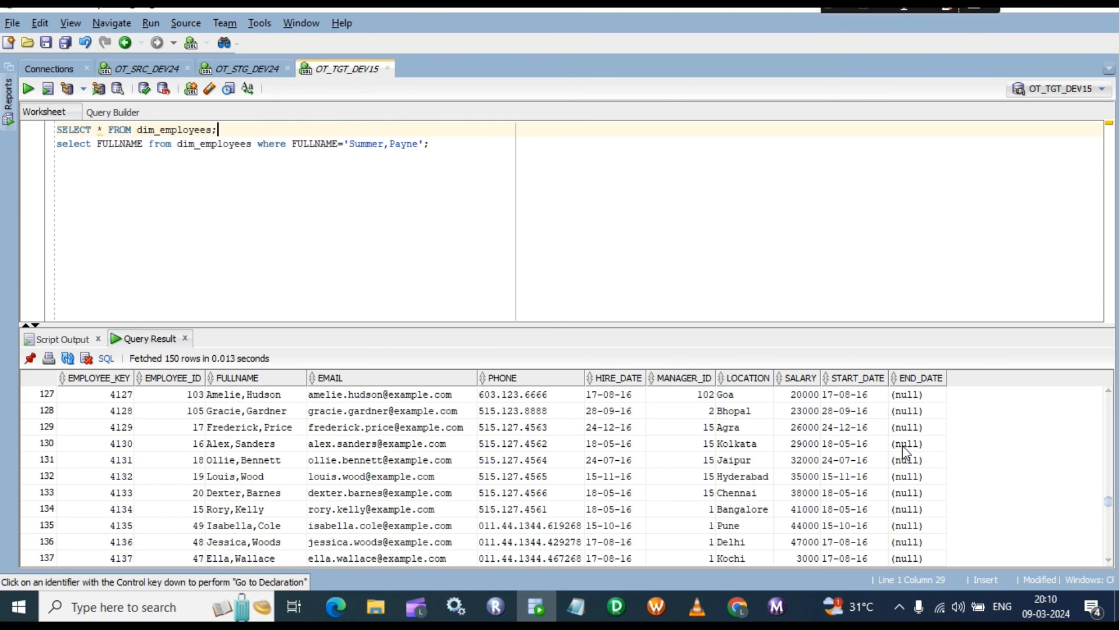
{"action": "scroll", "coordinate": [914, 431], "scroll_direction": "up", "scroll_amount": 10}
{"action": "scroll", "coordinate": [911, 440], "scroll_direction": "down", "scroll_amount": 8}
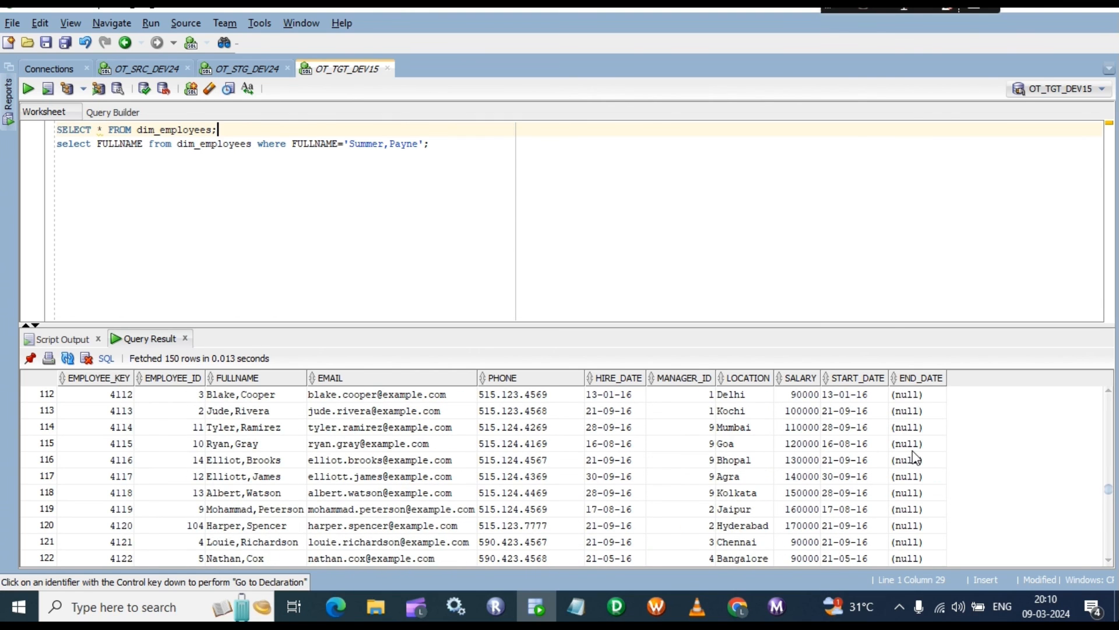
{"action": "scroll", "coordinate": [909, 446], "scroll_direction": "up", "scroll_amount": 2}
{"action": "left_click", "coordinate": [907, 428]}
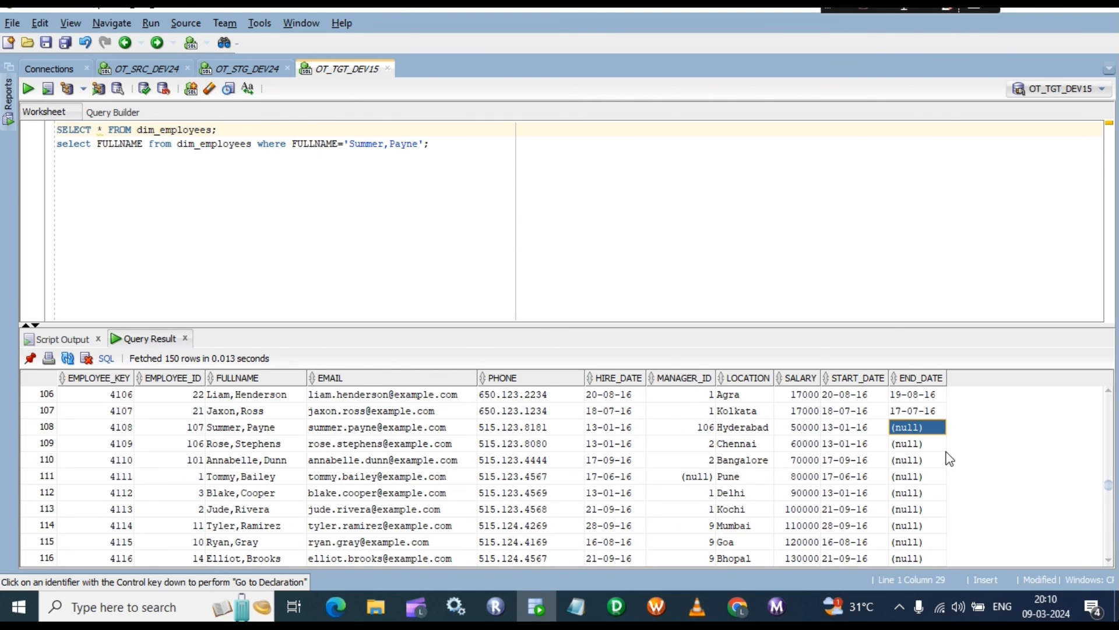
{"action": "left_click", "coordinate": [777, 606]}
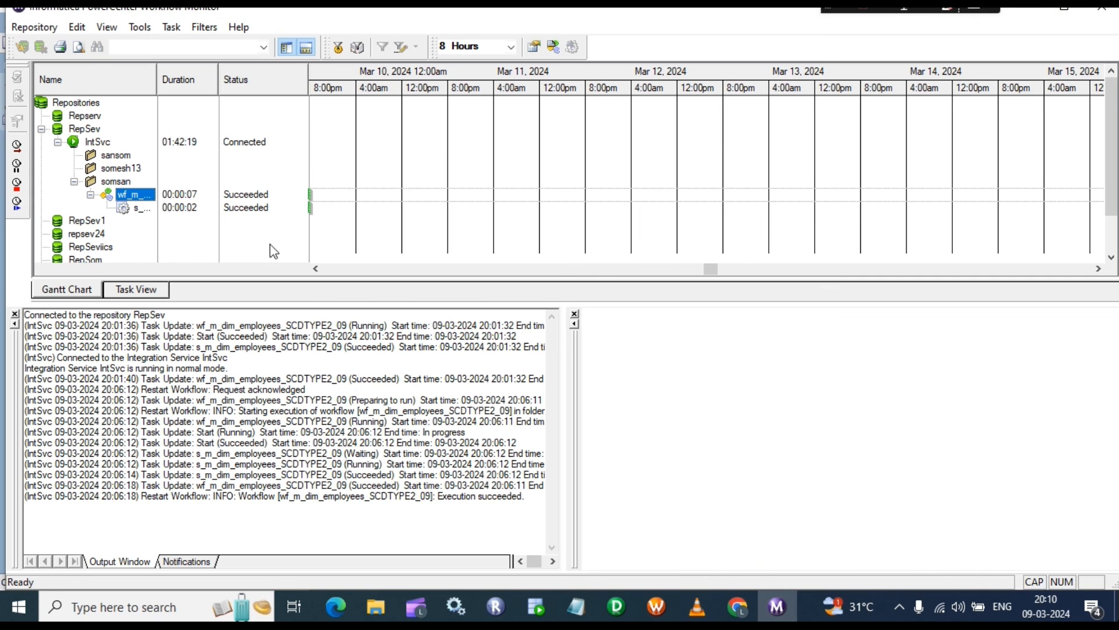
Step: Restart wf_m_dim_employees_SCDTYPE2_09 again from its context menu
{"action": "right_click", "coordinate": [128, 193]}
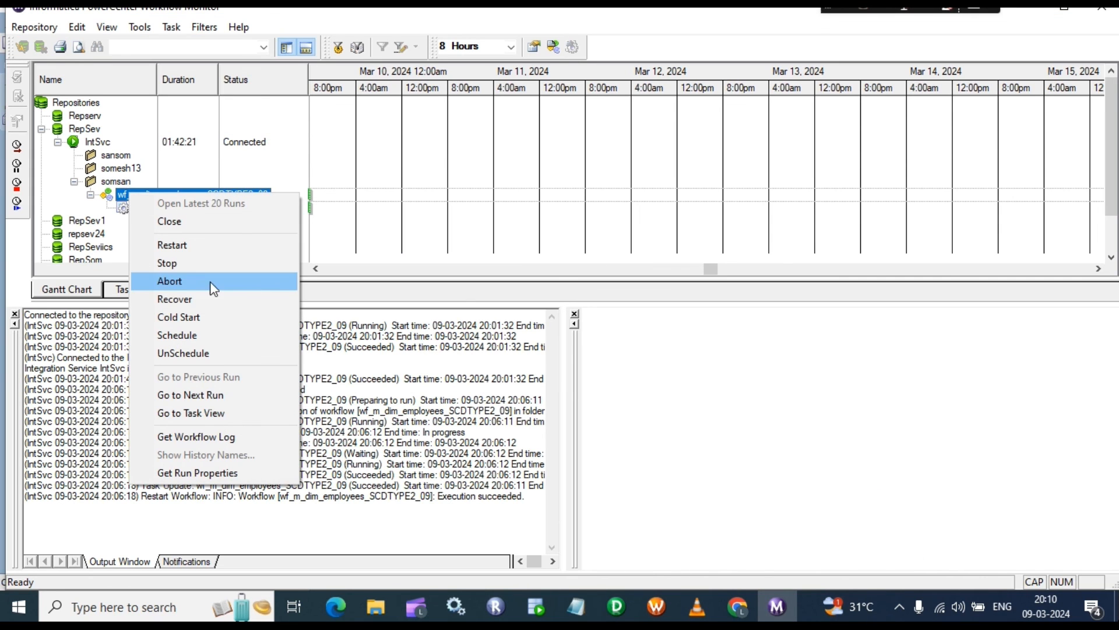
{"action": "left_click", "coordinate": [175, 245]}
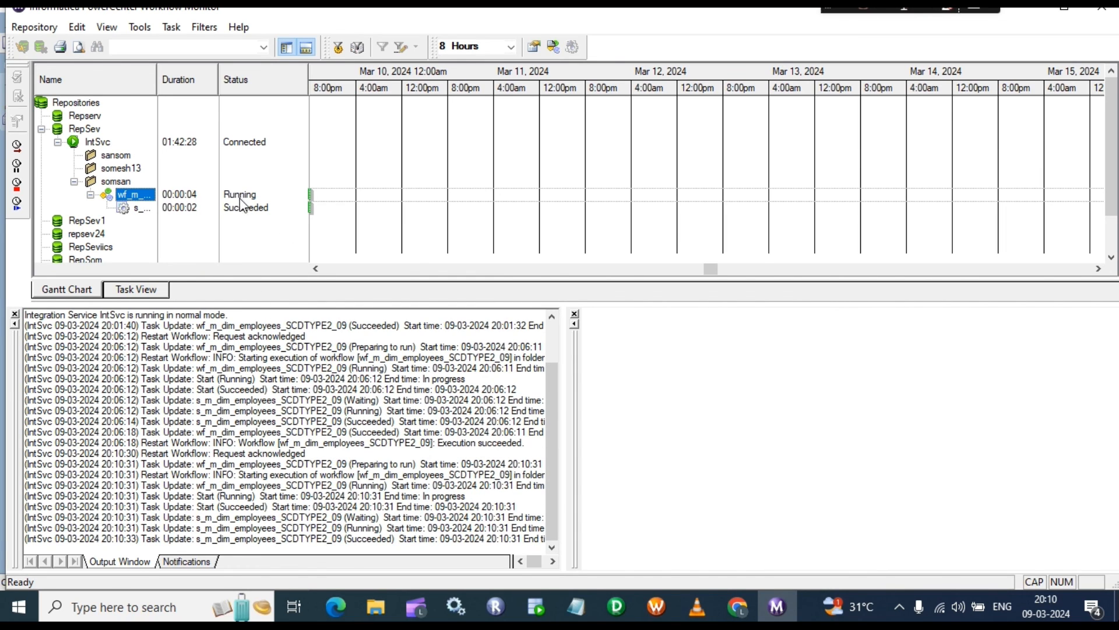
Step: Rerun SELECT * FROM dim_employees and count its rows: 325
{"action": "mouse_move", "coordinate": [540, 617]}
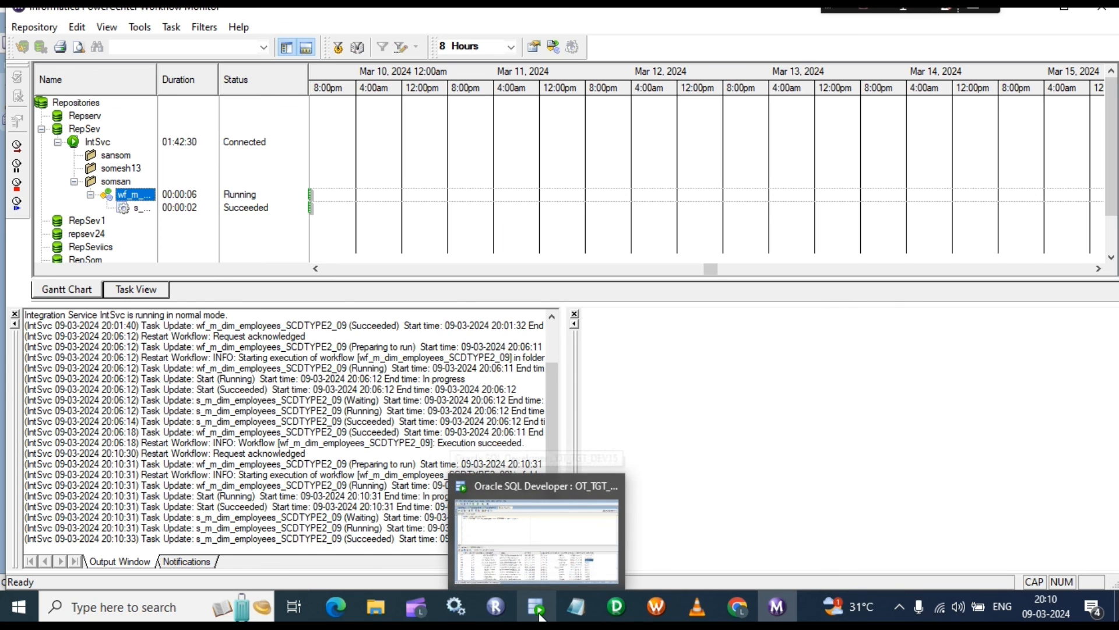
{"action": "left_click", "coordinate": [538, 615]}
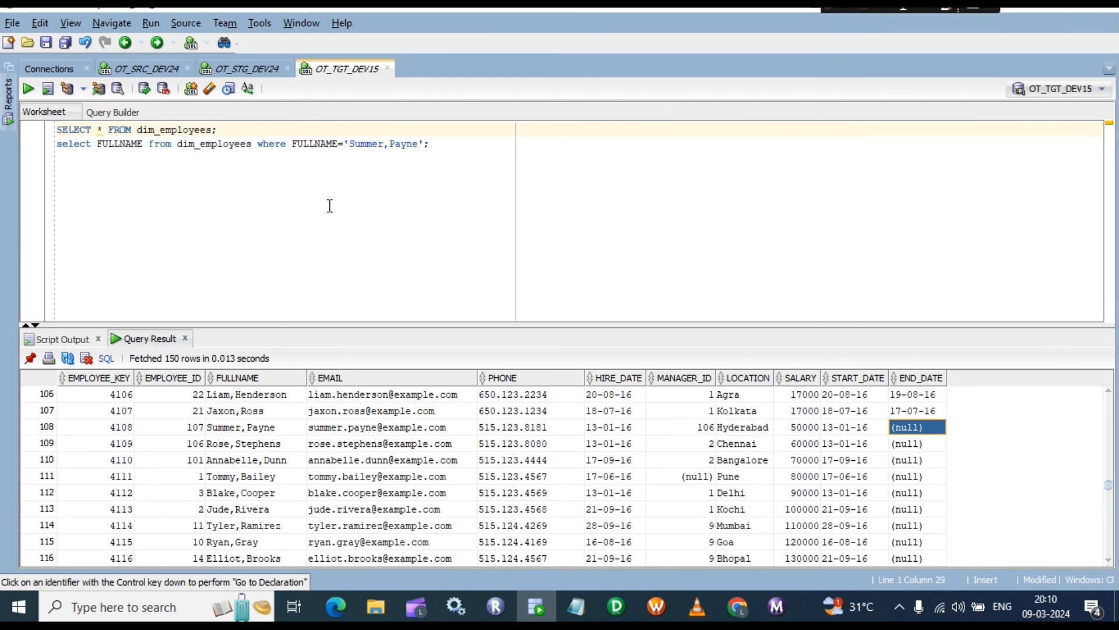
{"action": "triple_click", "coordinate": [255, 131]}
{"action": "key", "text": "ctrl+Return"}
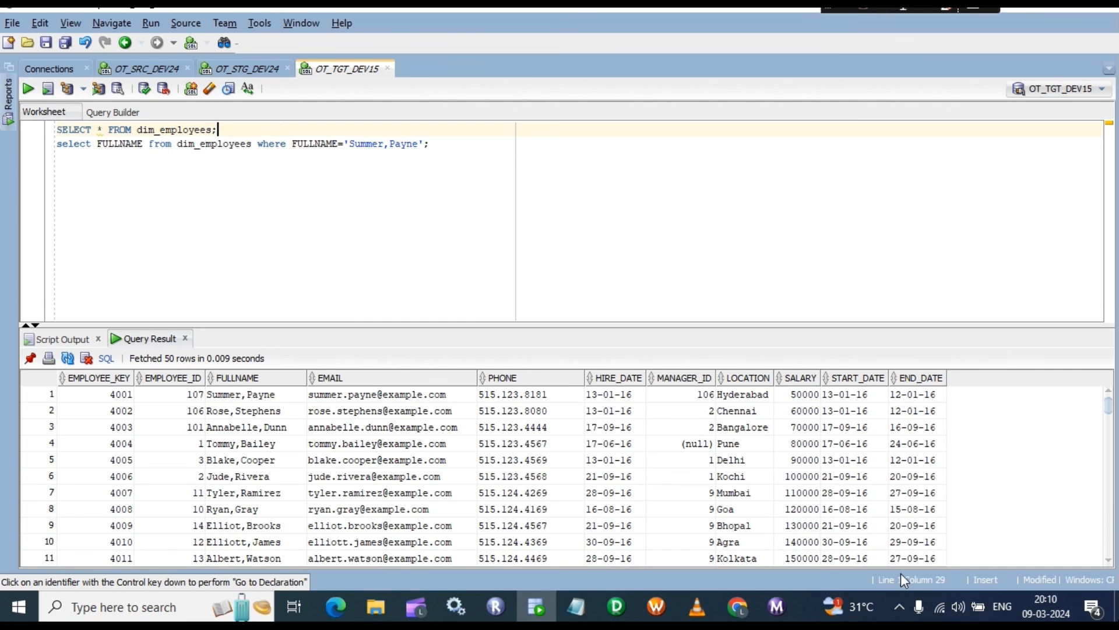
{"action": "scroll", "coordinate": [349, 466], "scroll_direction": "down", "scroll_amount": 13}
{"action": "left_click", "coordinate": [352, 427]}
{"action": "right_click", "coordinate": [351, 428]}
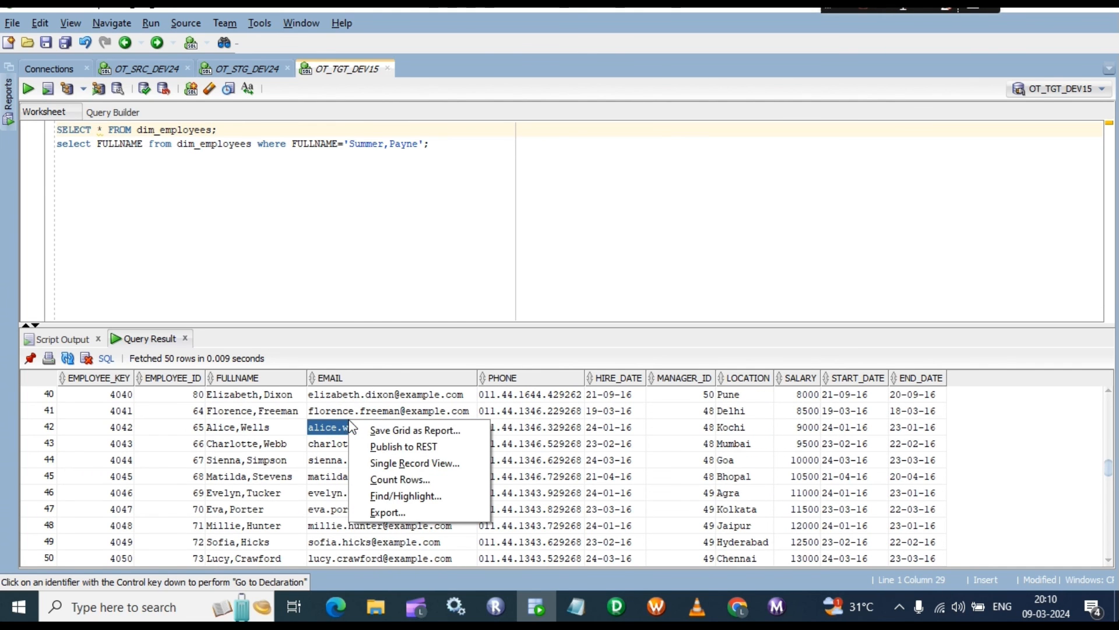
{"action": "left_click", "coordinate": [391, 477]}
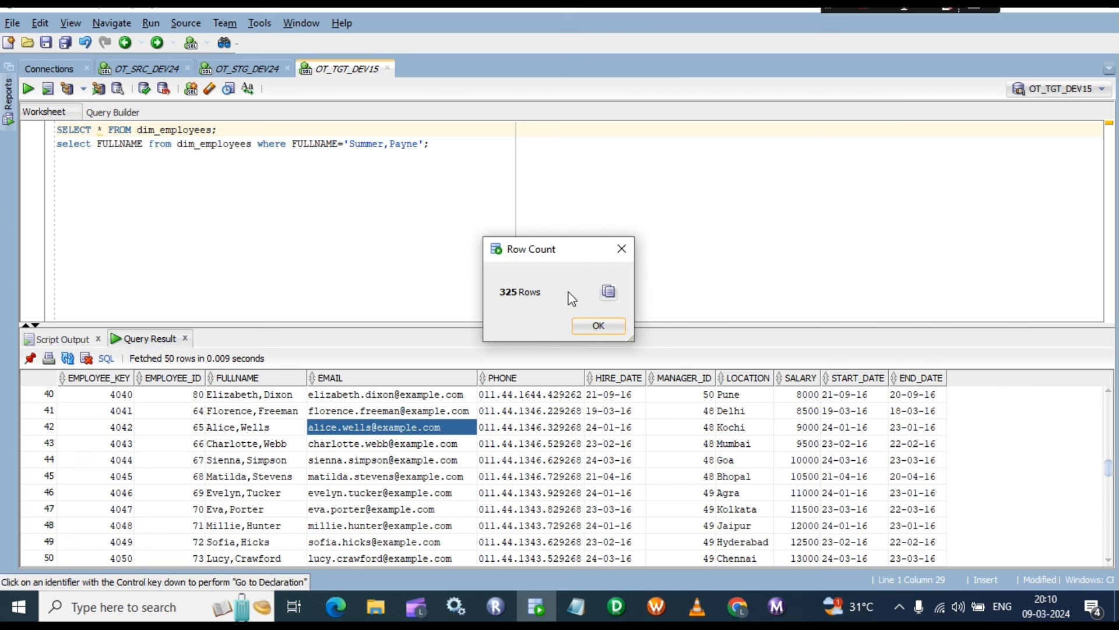
{"action": "left_click", "coordinate": [596, 325]}
Step: Run the name-filtered query and review the three history rows now returned for the employee
{"action": "left_click", "coordinate": [463, 143]}
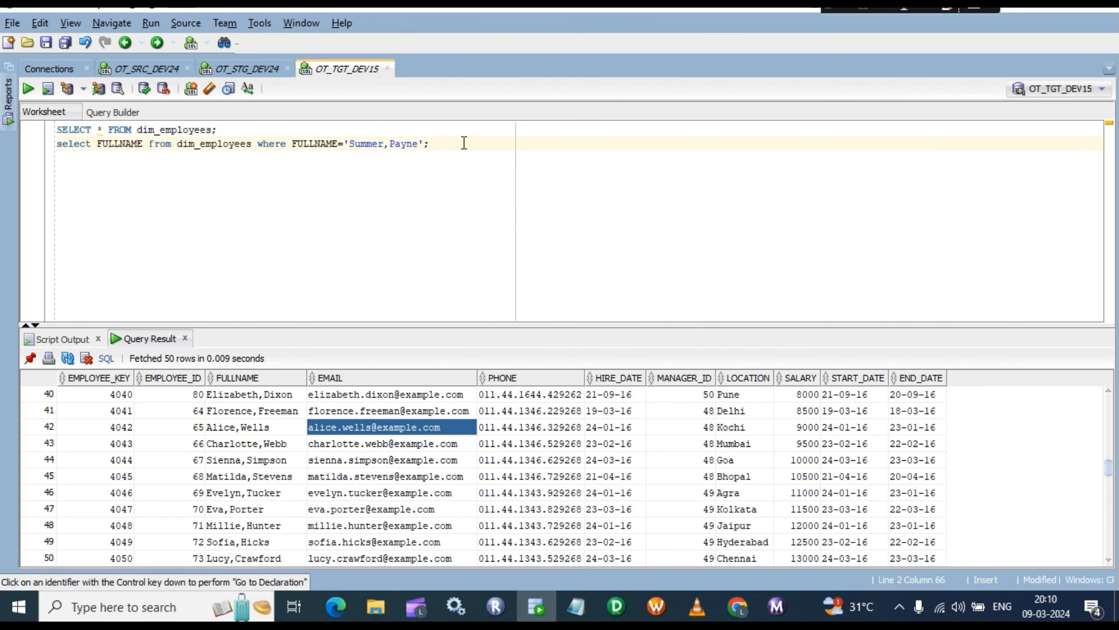
{"action": "key", "text": "ctrl+Return"}
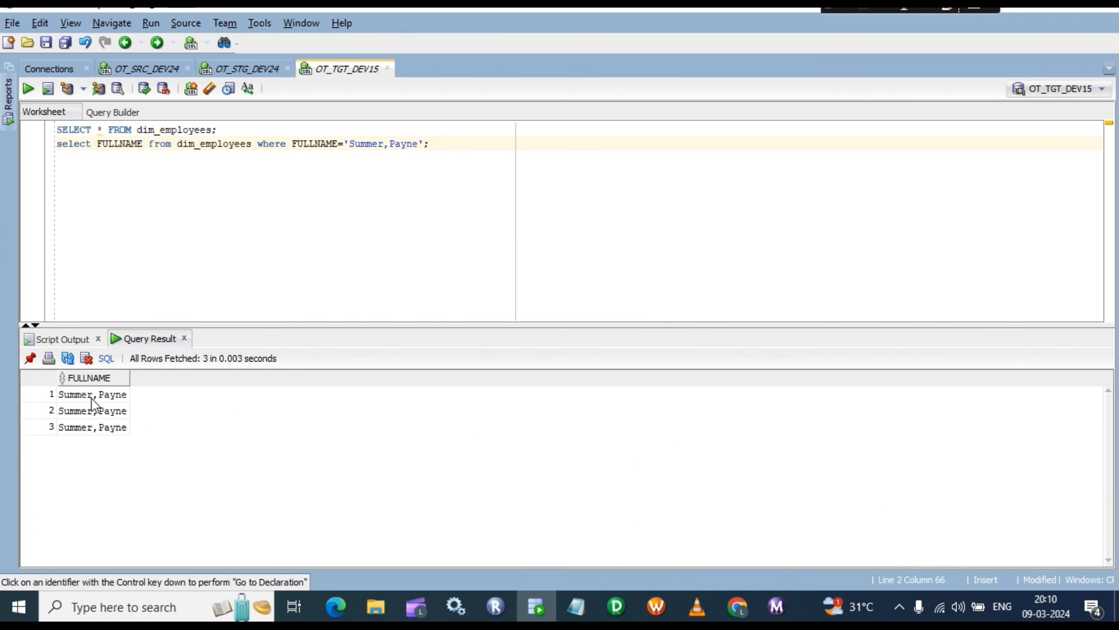
{"action": "left_click", "coordinate": [92, 399]}
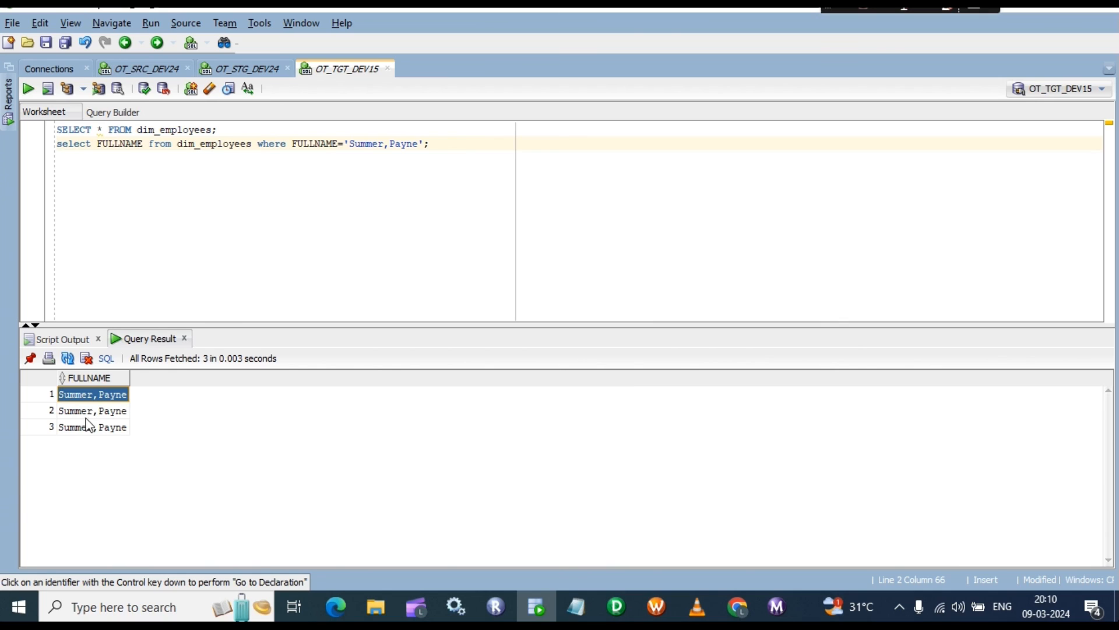
{"action": "left_click", "coordinate": [111, 414]}
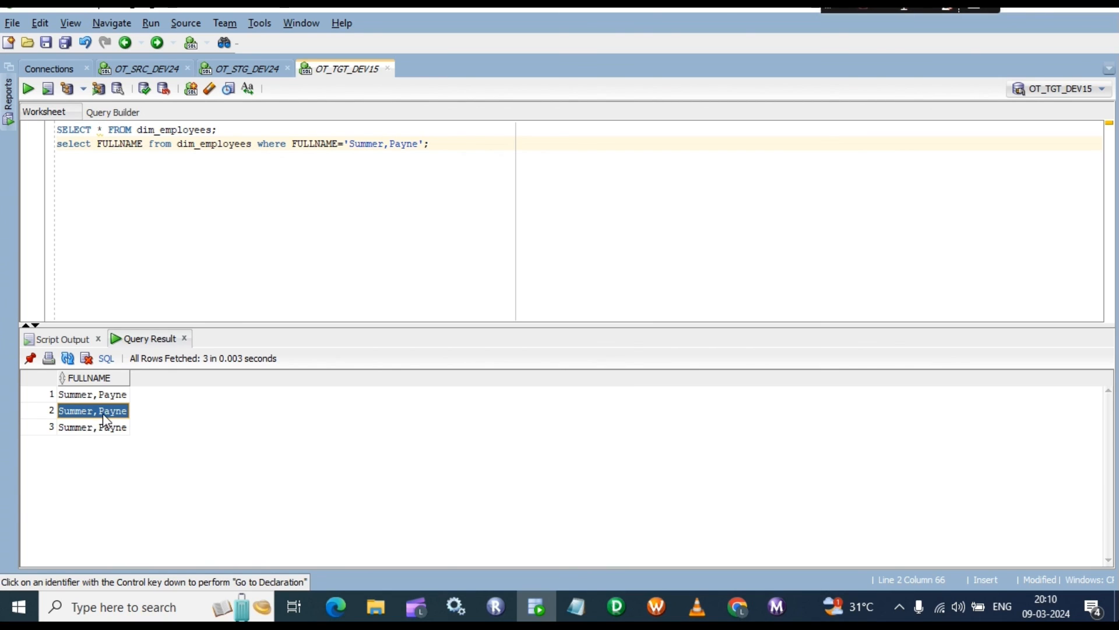
{"action": "left_click", "coordinate": [95, 428]}
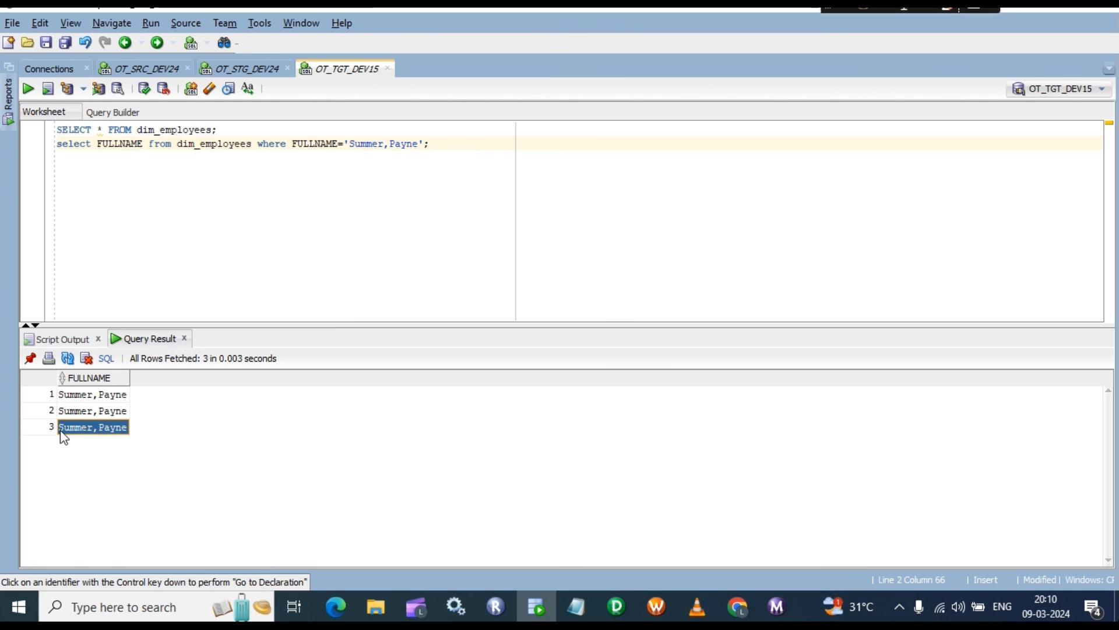
{"action": "left_click", "coordinate": [110, 429]}
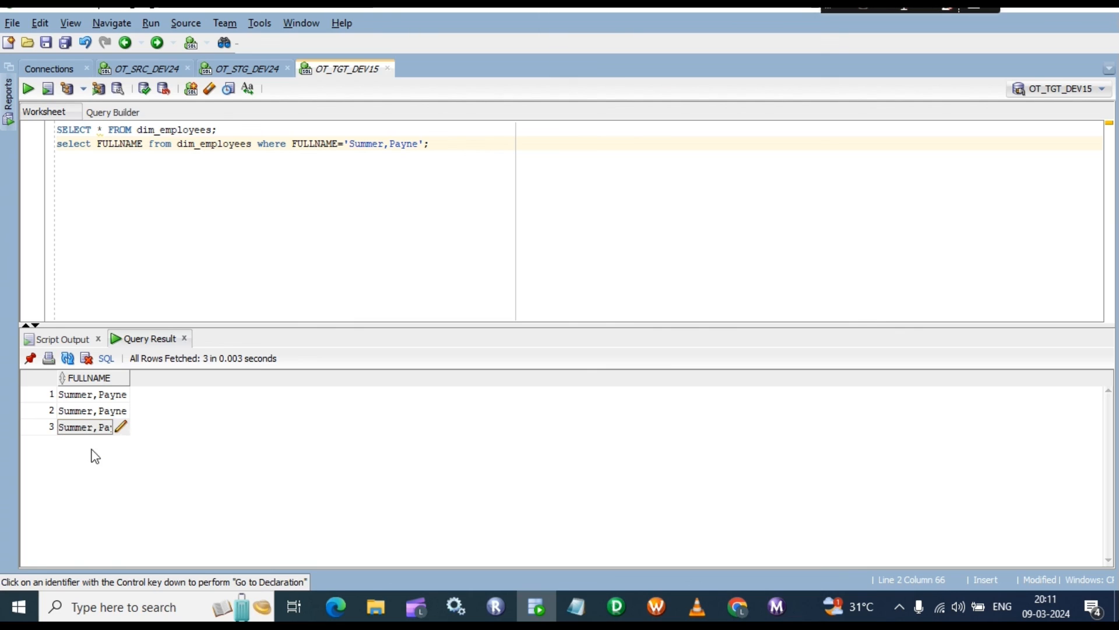
{"action": "left_click", "coordinate": [90, 449]}
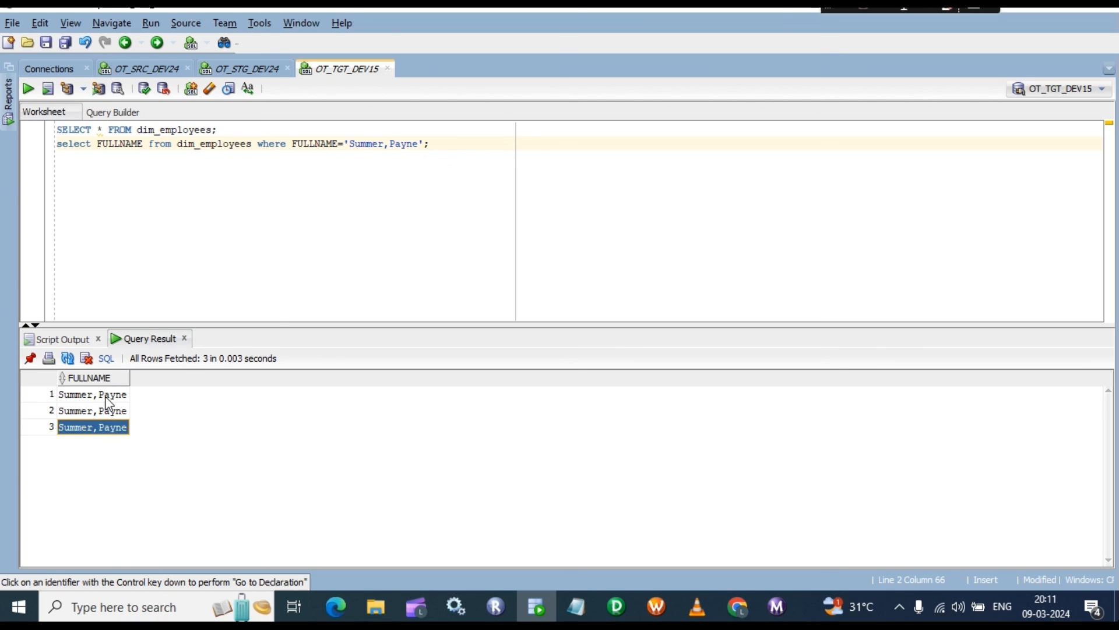
{"action": "left_click", "coordinate": [105, 397]}
{"action": "left_click", "coordinate": [99, 410]}
{"action": "left_click", "coordinate": [96, 428]}
{"action": "left_click", "coordinate": [87, 397]}
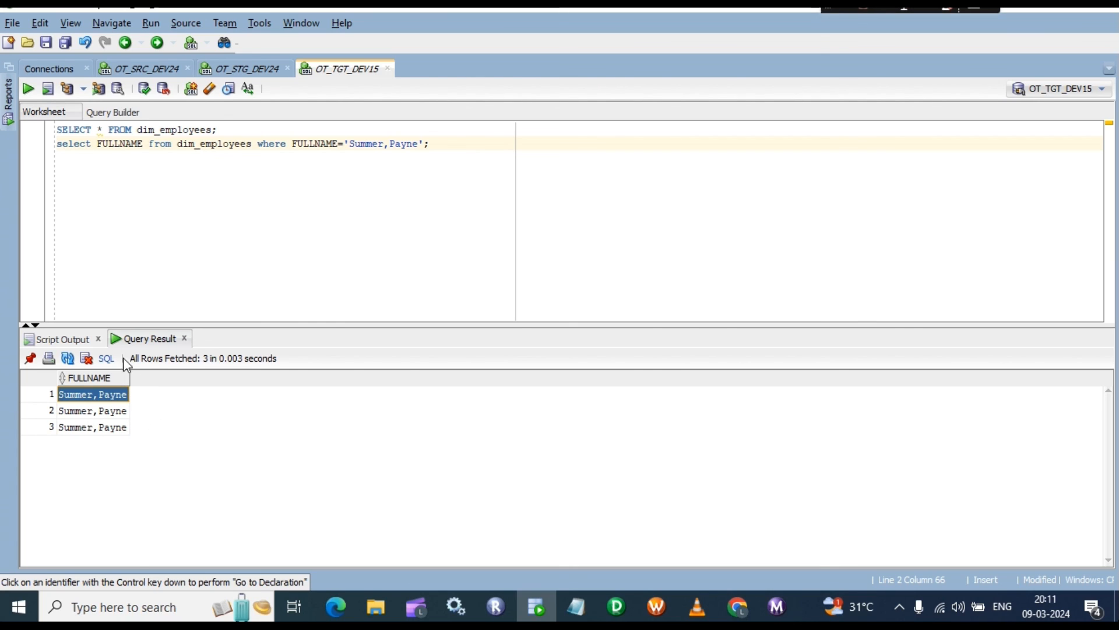
{"action": "double_click", "coordinate": [87, 427]}
{"action": "left_click", "coordinate": [82, 395]}
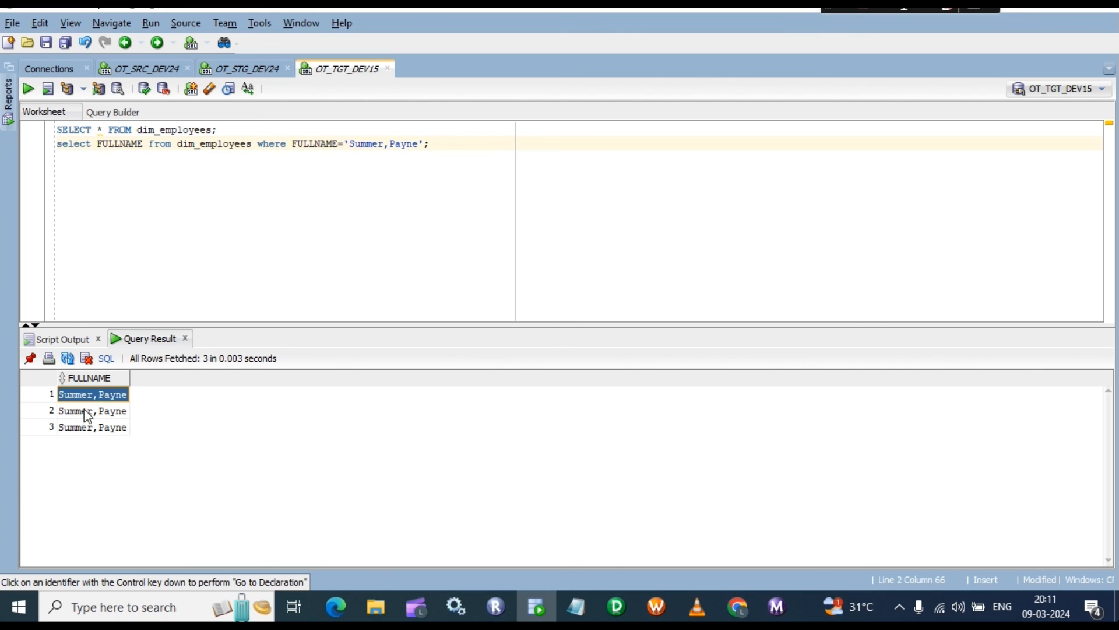
{"action": "left_click", "coordinate": [84, 411]}
{"action": "left_click", "coordinate": [89, 394]}
{"action": "left_click", "coordinate": [87, 412]}
{"action": "left_click", "coordinate": [92, 396]}
{"action": "left_click", "coordinate": [91, 429]}
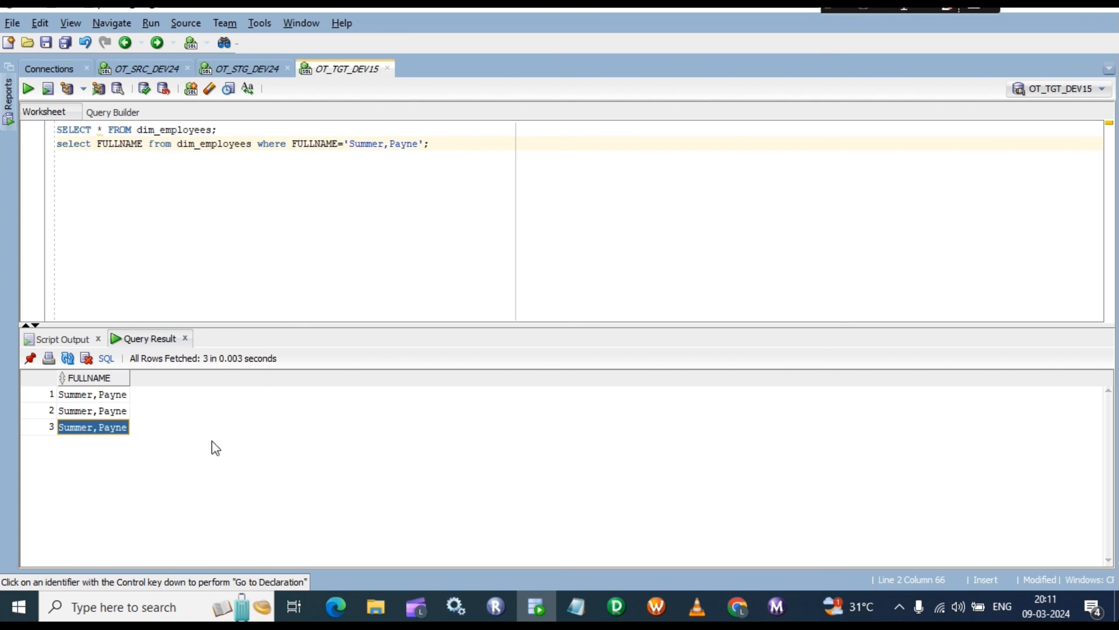
Step: In Designer, box-select all objects in m_dim_employees_SCDTYPE2_09, then clear the selection
{"action": "left_click", "coordinate": [617, 608]}
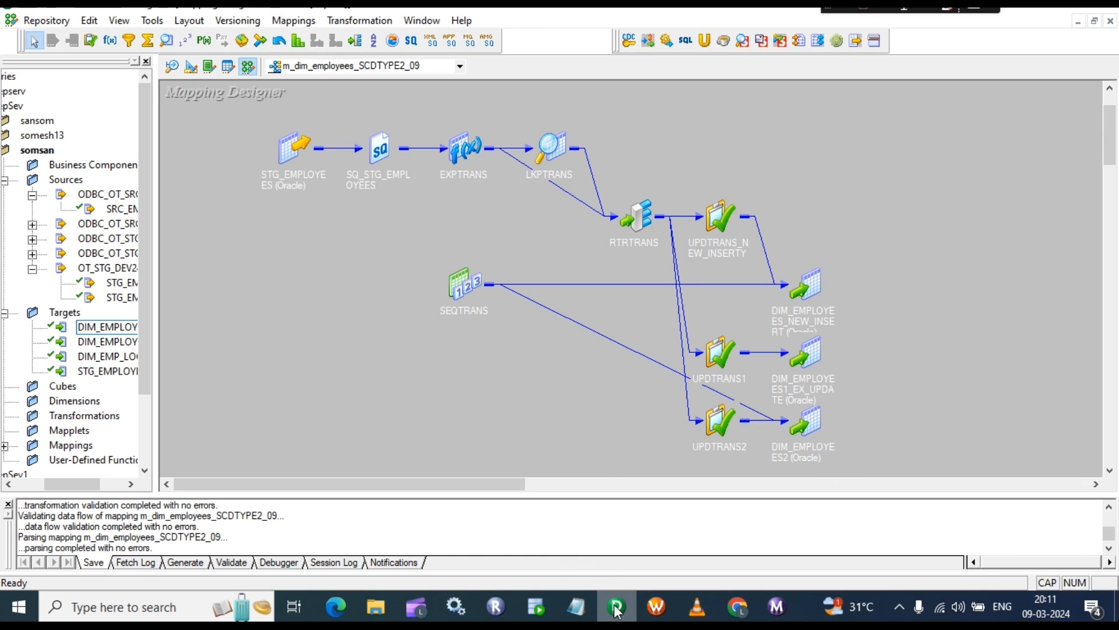
{"action": "left_click_drag", "start_coordinate": [248, 133], "coordinate": [887, 467]}
{"action": "left_click", "coordinate": [917, 244]}
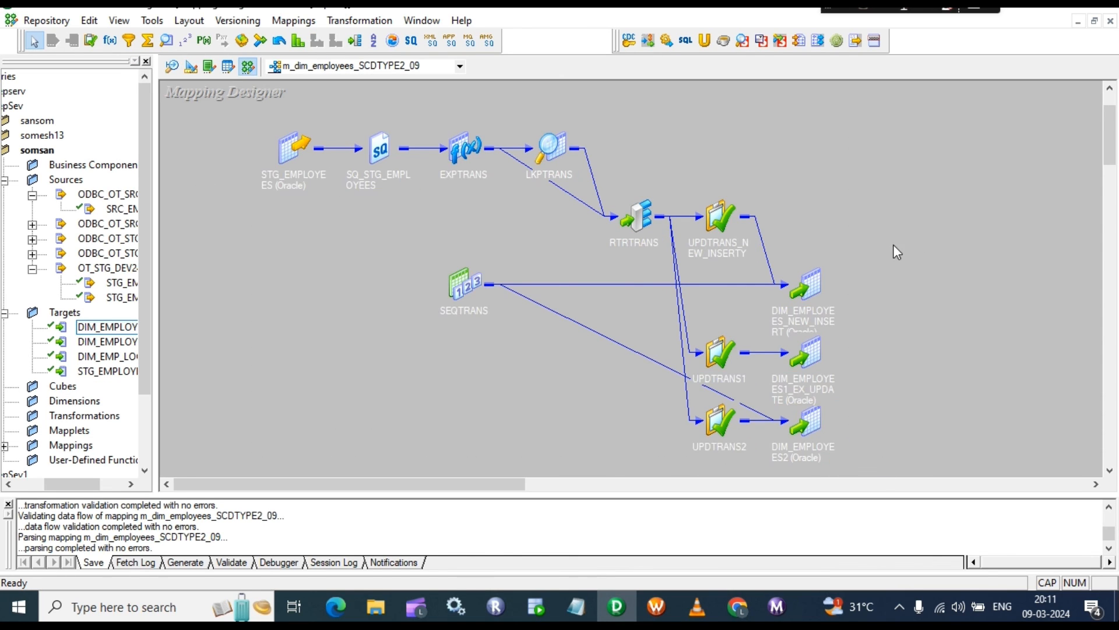